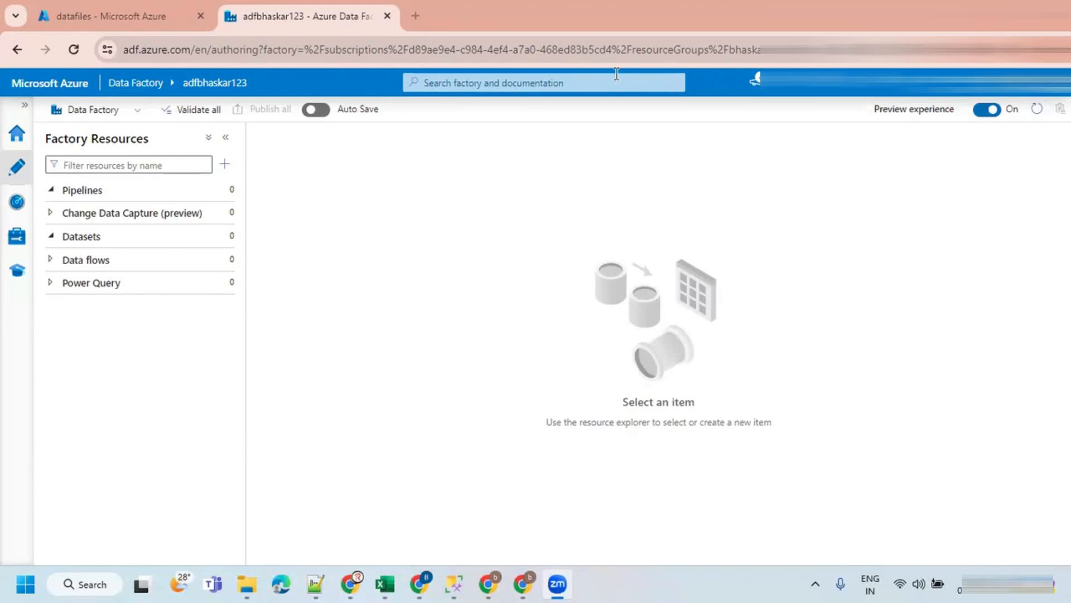
# Annotate the empty authoring canvas with the text "Dataflow", circled, ticked and underlined.
pyautogui.click(528, 273)
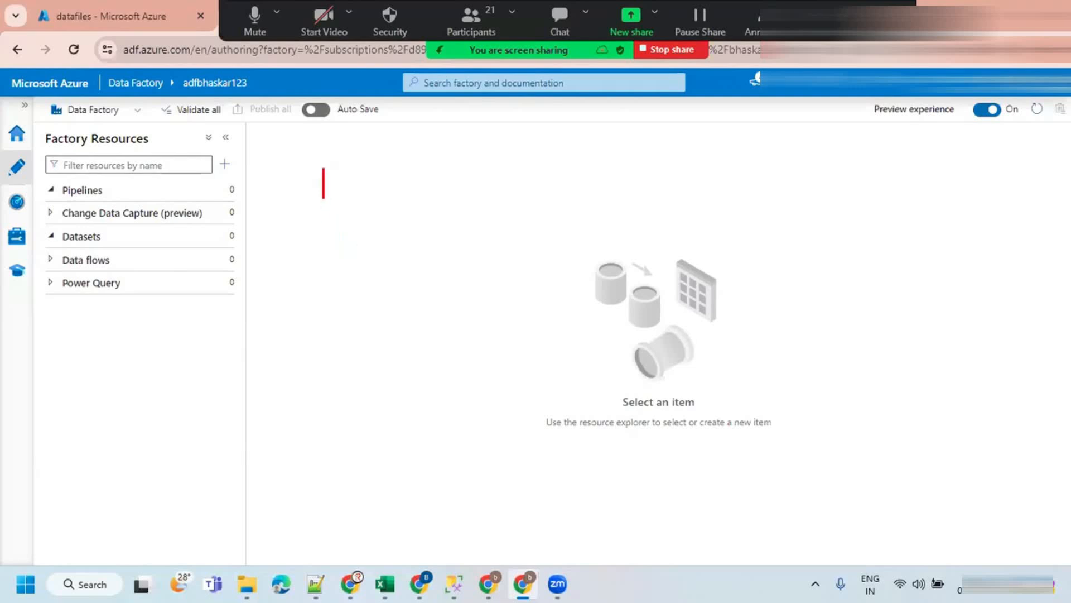
pyautogui.write('Datafl')
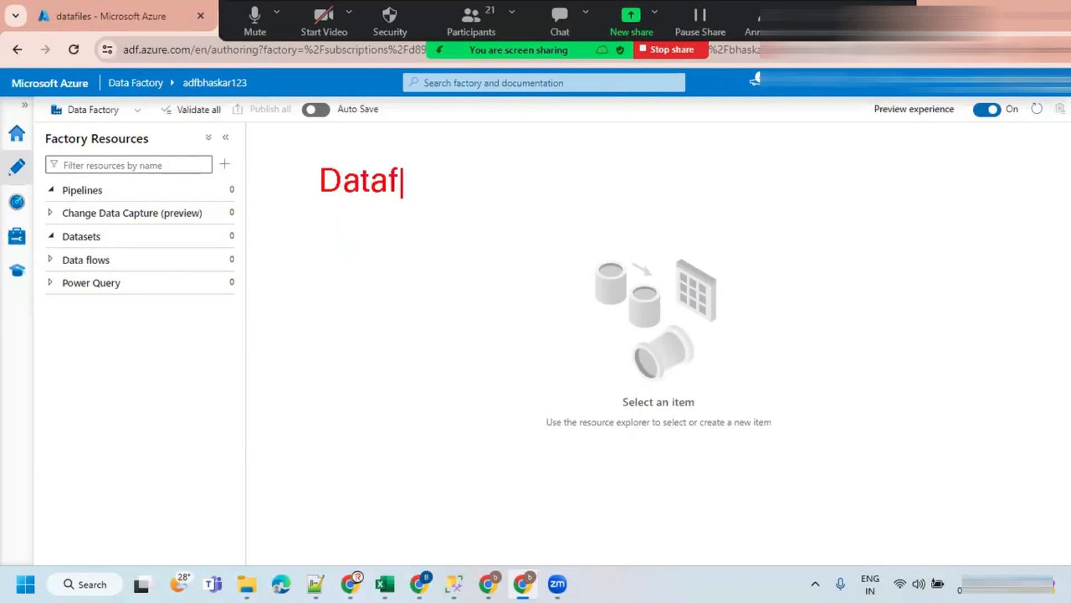
pyautogui.write('ow')
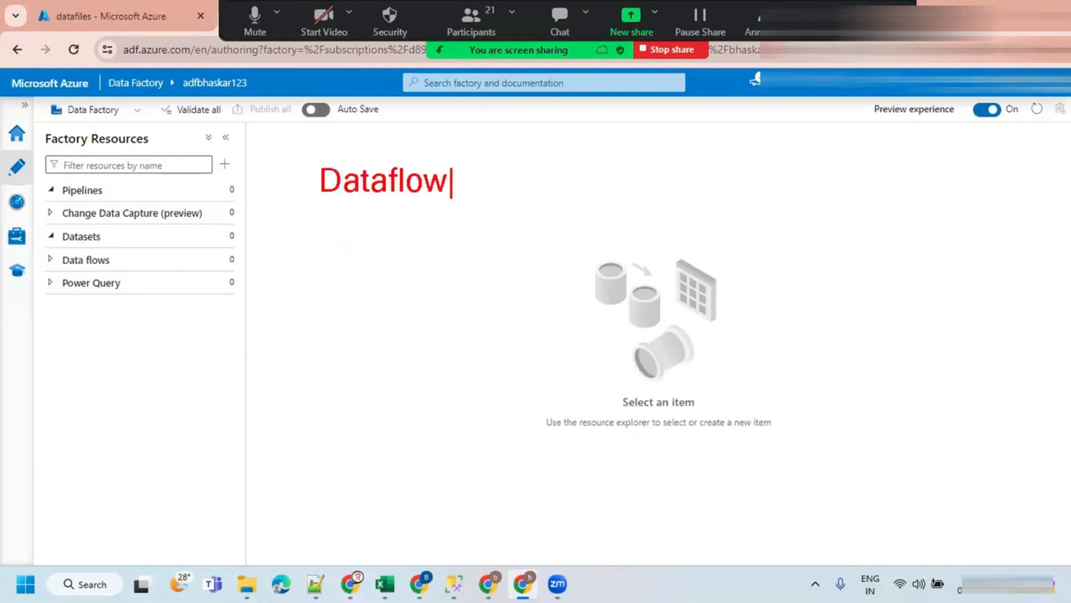
pyautogui.moveTo(446, 155)
pyautogui.mouseDown()
pyautogui.moveTo(394, 149)
pyautogui.moveTo(285, 184)
pyautogui.moveTo(407, 209)
pyautogui.moveTo(444, 151)
pyautogui.moveTo(419, 152)
pyautogui.mouseUp()
pyautogui.moveTo(244, 188)
pyautogui.mouseDown()
pyautogui.moveTo(268, 184)
pyautogui.moveTo(316, 133)
pyautogui.moveTo(253, 198)
pyautogui.moveTo(321, 126)
pyautogui.mouseUp()
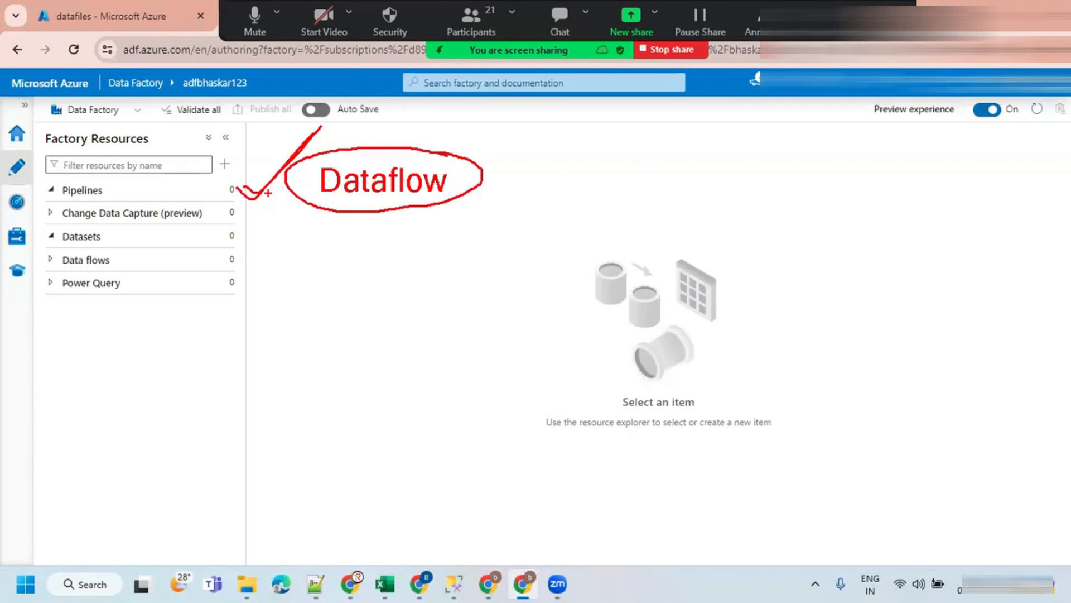
pyautogui.moveTo(316, 196); pyautogui.dragTo(466, 189)
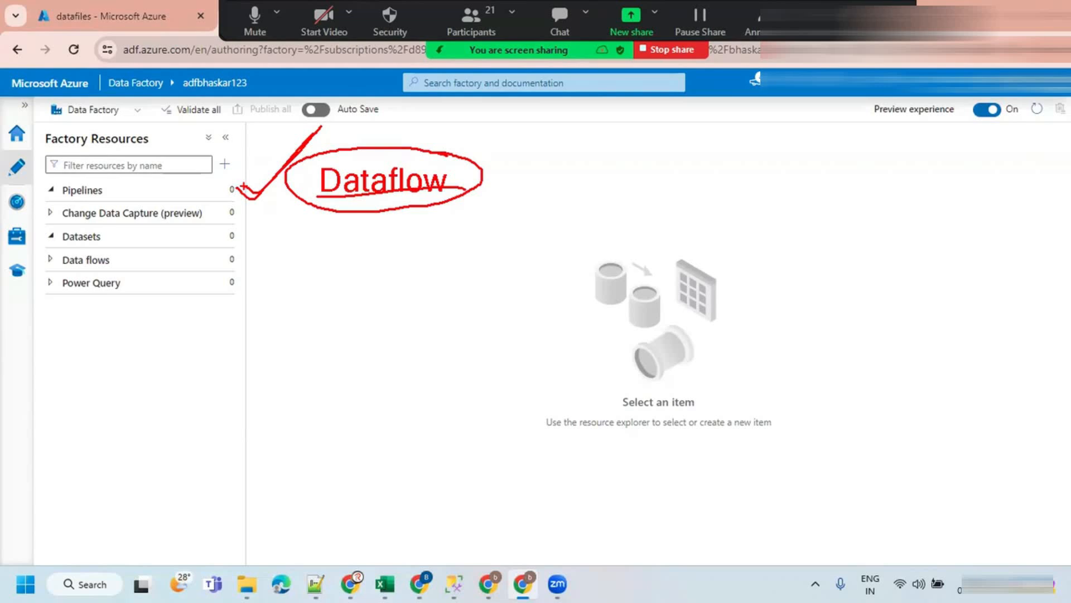
# Handwrite "100%" on the canvas below the Dataflow annotation.
pyautogui.moveTo(276, 248); pyautogui.dragTo(278, 310)
pyautogui.moveTo(310, 249)
pyautogui.mouseDown()
pyautogui.moveTo(312, 301)
pyautogui.moveTo(306, 254)
pyautogui.mouseUp()
pyautogui.moveTo(391, 245); pyautogui.dragTo(386, 251)
pyautogui.moveTo(475, 229); pyautogui.dragTo(420, 337)
pyautogui.click(426, 282)
pyautogui.moveTo(426, 282); pyautogui.dragTo(430, 283)
pyautogui.moveTo(459, 288)
pyautogui.mouseDown()
pyautogui.moveTo(458, 305)
pyautogui.moveTo(462, 284)
pyautogui.mouseUp()
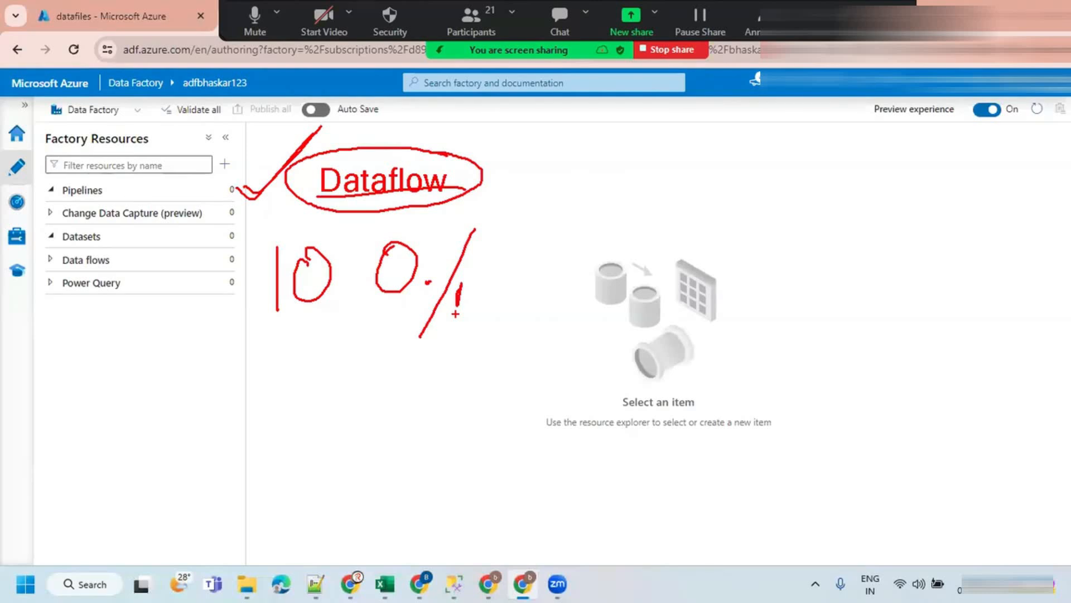
# Handwrite two underlined notes enclosed in an oval below the "100%" annotation, and clear all annotations.
pyautogui.moveTo(270, 366)
pyautogui.mouseDown()
pyautogui.moveTo(278, 440)
pyautogui.moveTo(289, 394)
pyautogui.moveTo(412, 360)
pyautogui.mouseUp()
pyautogui.moveTo(256, 468); pyautogui.dragTo(222, 483)
pyautogui.moveTo(449, 400); pyautogui.dragTo(456, 398)
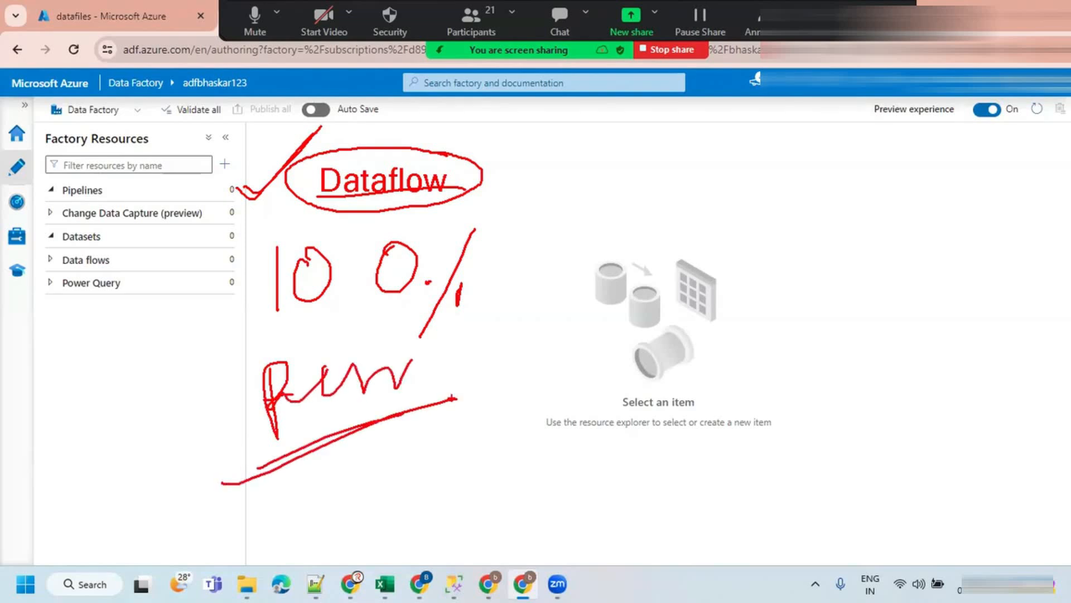
pyautogui.moveTo(377, 447); pyautogui.dragTo(380, 500)
pyautogui.moveTo(349, 477)
pyautogui.mouseDown()
pyautogui.moveTo(357, 455)
pyautogui.moveTo(384, 440)
pyautogui.mouseUp()
pyautogui.moveTo(415, 442)
pyautogui.mouseDown()
pyautogui.moveTo(420, 475)
pyautogui.moveTo(397, 507)
pyautogui.mouseUp()
pyautogui.moveTo(479, 445)
pyautogui.mouseDown()
pyautogui.moveTo(544, 415)
pyautogui.moveTo(560, 442)
pyautogui.mouseUp()
pyautogui.moveTo(612, 450); pyautogui.dragTo(418, 552)
pyautogui.moveTo(543, 503); pyautogui.dragTo(399, 568)
pyautogui.moveTo(322, 336)
pyautogui.mouseDown()
pyautogui.moveTo(557, 372)
pyautogui.moveTo(265, 522)
pyautogui.moveTo(628, 427)
pyautogui.moveTo(505, 370)
pyautogui.mouseUp()
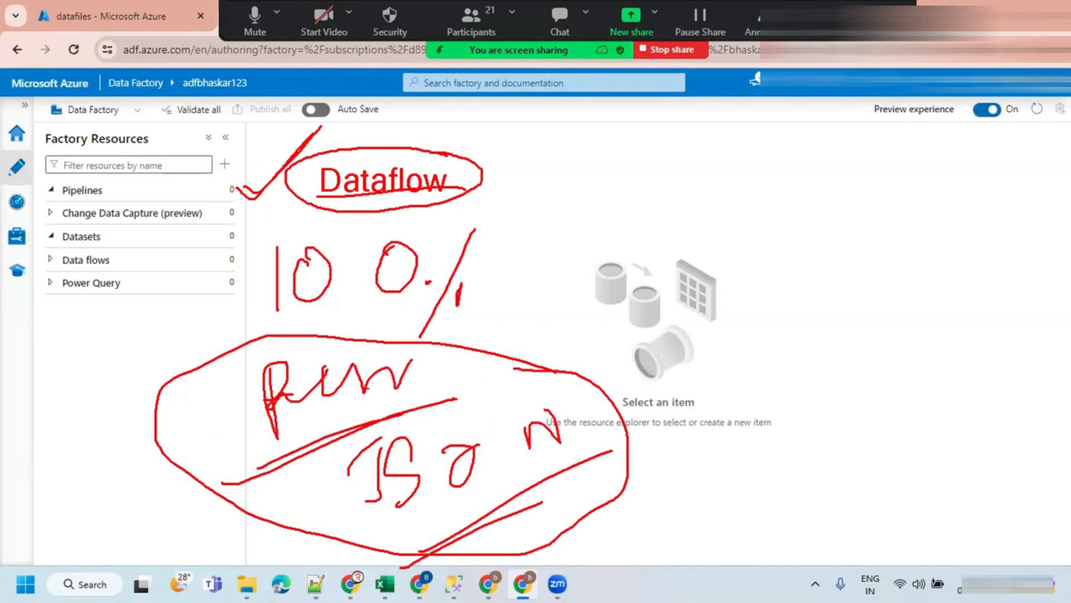
pyautogui.press('Escape')
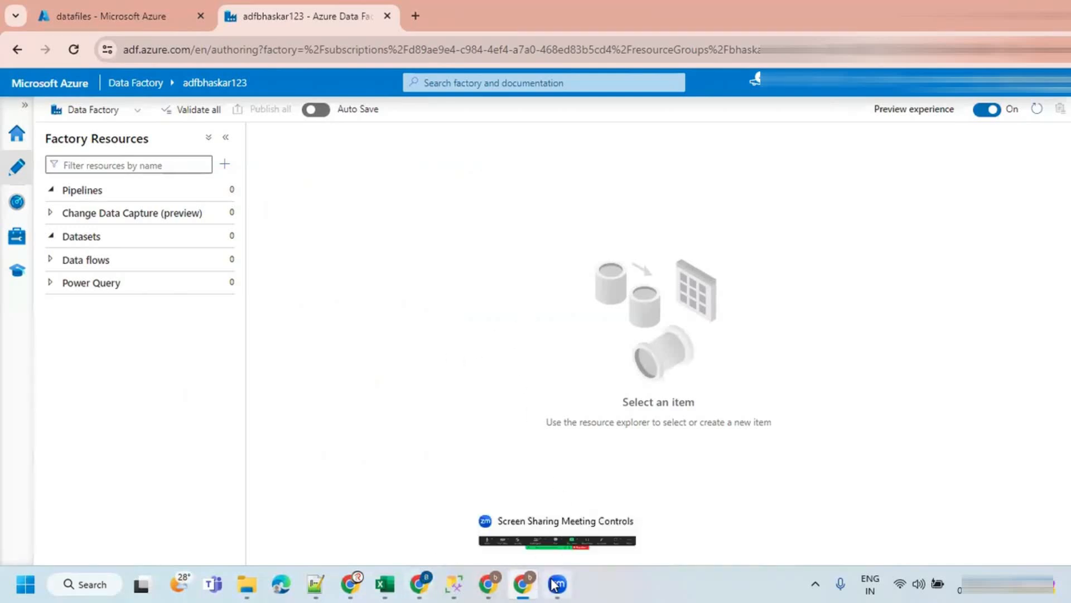
# Switch to the Zoom whiteboard's Dataflow notes and underline "to read data from various data source" and "ADLS".
pyautogui.moveTo(492, 584)
pyautogui.click(488, 503)
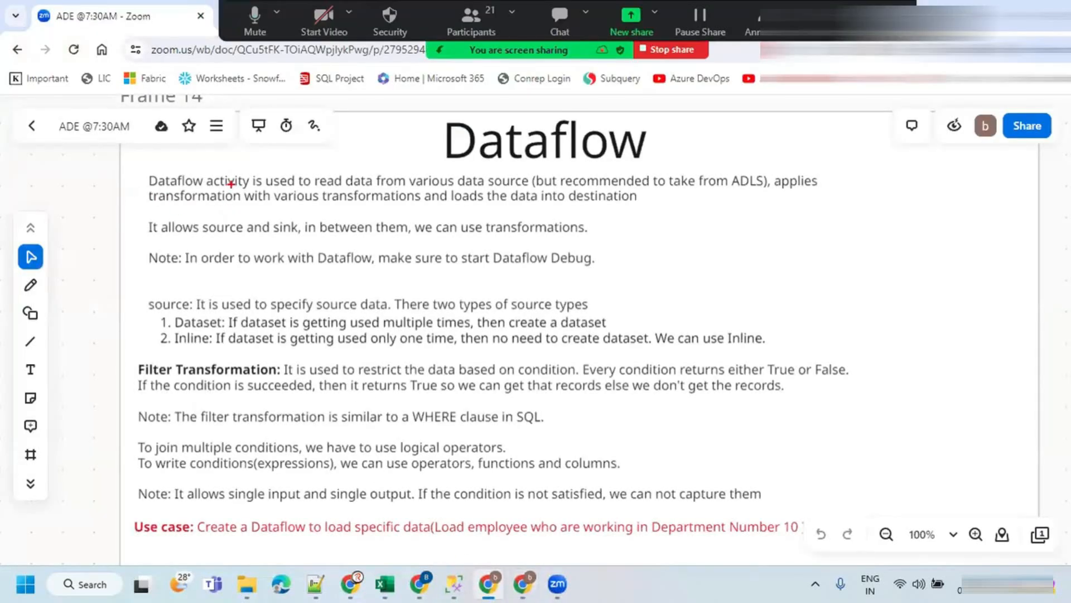
pyautogui.moveTo(299, 191); pyautogui.dragTo(529, 185)
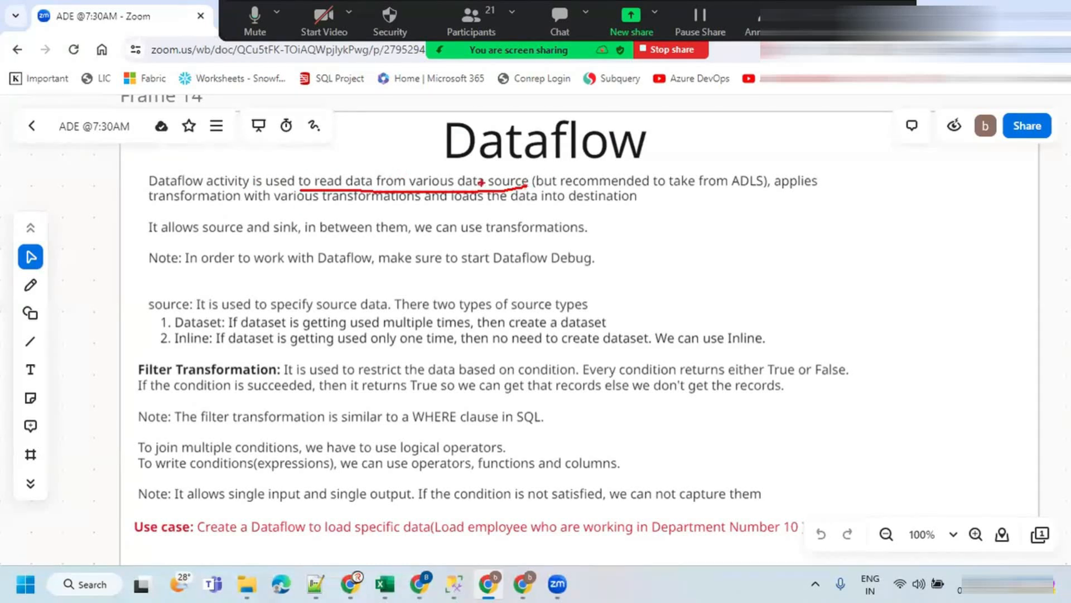
pyautogui.moveTo(458, 189)
pyautogui.mouseDown()
pyautogui.moveTo(516, 190)
pyautogui.moveTo(450, 188)
pyautogui.mouseUp()
pyautogui.moveTo(711, 190); pyautogui.dragTo(766, 187)
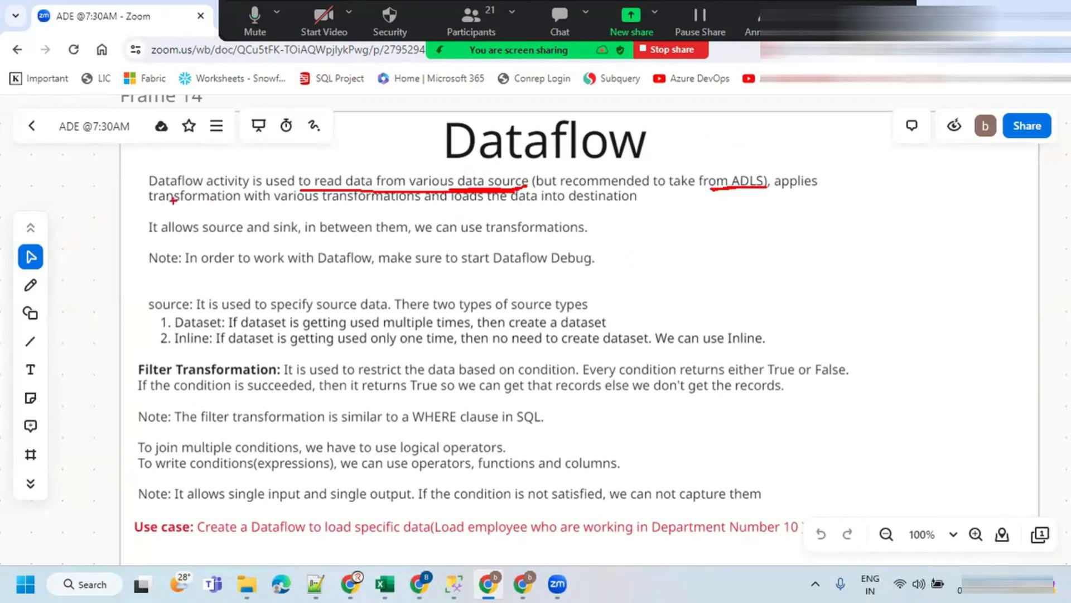
# Underline the transformation and "loads the data into destination" phrases and add the annotation "ETL Processing" beside the notes.
pyautogui.moveTo(139, 201)
pyautogui.mouseDown()
pyautogui.moveTo(397, 193)
pyautogui.moveTo(639, 205)
pyautogui.moveTo(661, 264)
pyautogui.mouseUp()
pyautogui.write('ETL')
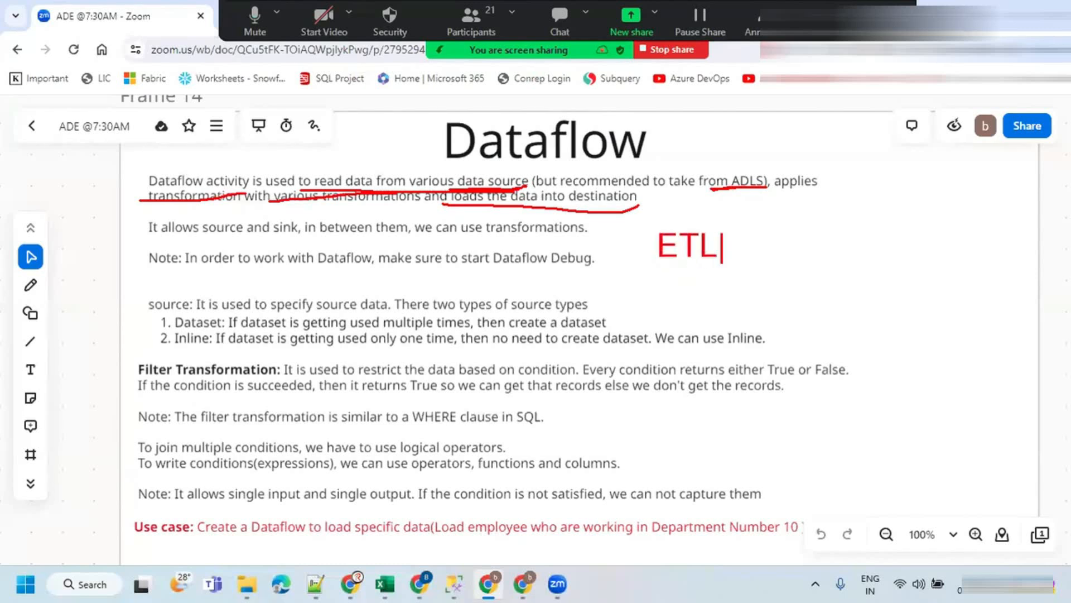
pyautogui.write(' Processing')
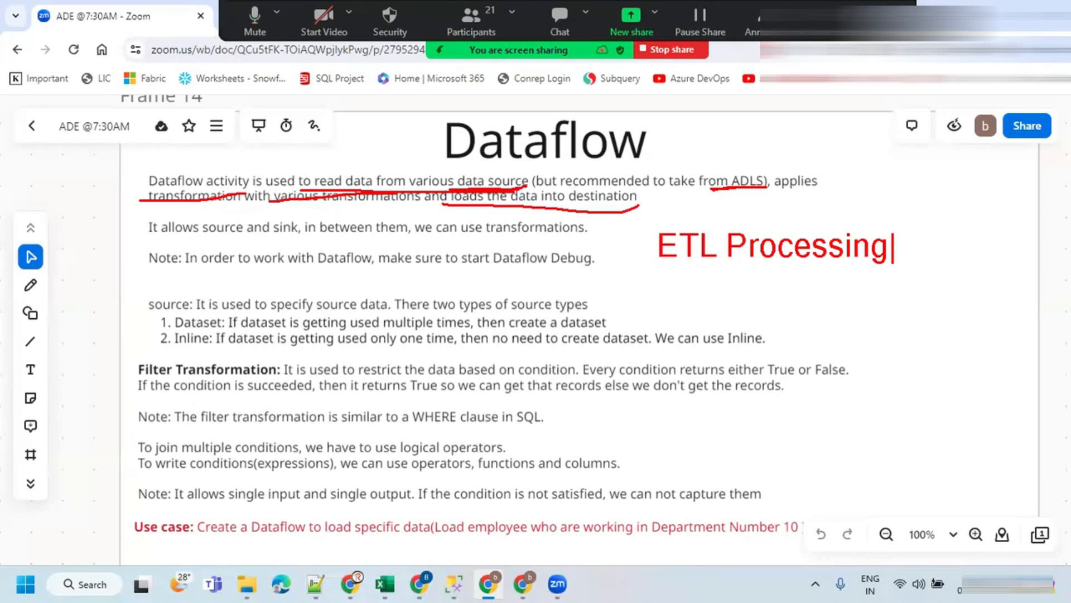
pyautogui.click(889, 226)
# Underline source, sink and "we can use transformations", and sketch two cylinders linked through two transformation boxes under the ETL annotation.
pyautogui.moveTo(198, 234); pyautogui.dragTo(296, 233)
pyautogui.moveTo(416, 233); pyautogui.dragTo(580, 239)
pyautogui.moveTo(692, 286)
pyautogui.mouseDown()
pyautogui.moveTo(696, 304)
pyautogui.moveTo(661, 279)
pyautogui.moveTo(675, 349)
pyautogui.moveTo(679, 302)
pyautogui.mouseUp()
pyautogui.moveTo(955, 275)
pyautogui.mouseDown()
pyautogui.moveTo(918, 286)
pyautogui.moveTo(937, 281)
pyautogui.moveTo(930, 353)
pyautogui.moveTo(976, 291)
pyautogui.mouseUp()
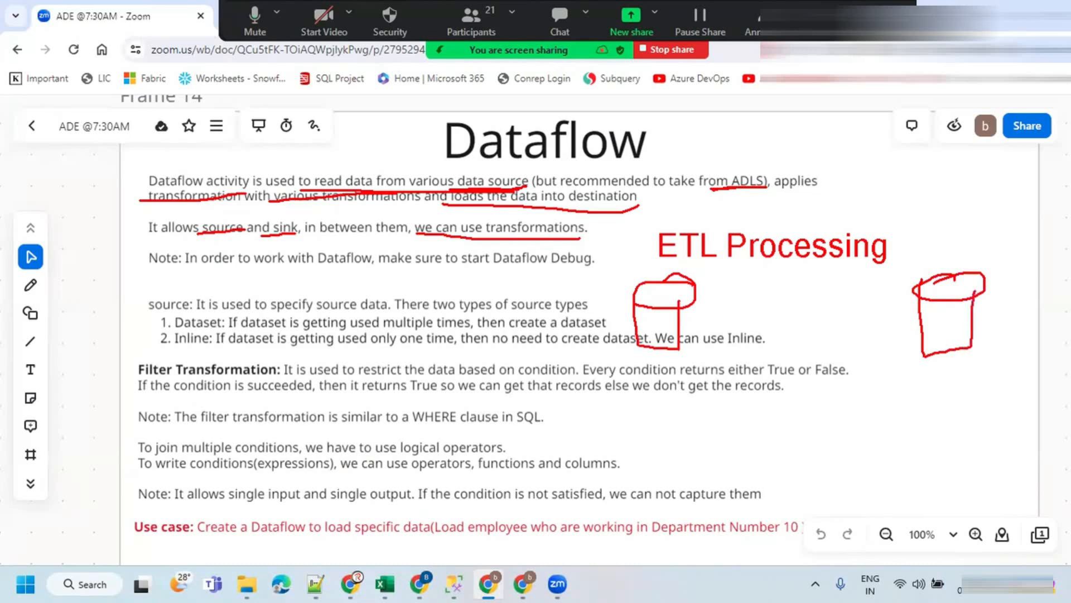
pyautogui.moveTo(683, 331)
pyautogui.mouseDown()
pyautogui.moveTo(751, 331)
pyautogui.moveTo(754, 355)
pyautogui.moveTo(750, 316)
pyautogui.moveTo(835, 323)
pyautogui.mouseUp()
pyautogui.moveTo(837, 339)
pyautogui.mouseDown()
pyautogui.moveTo(833, 301)
pyautogui.moveTo(887, 294)
pyautogui.moveTo(839, 339)
pyautogui.moveTo(917, 314)
pyautogui.mouseUp()
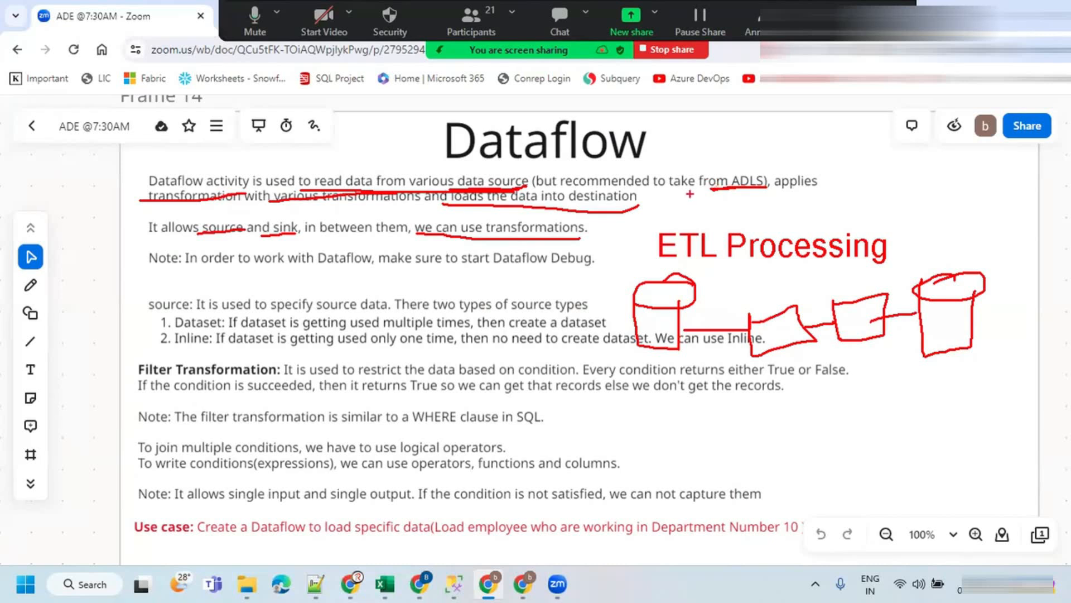
# Underline and circle "Dataflow Debug", mark the word "source" in the notes, and clear the annotations.
pyautogui.moveTo(492, 268); pyautogui.dragTo(616, 262)
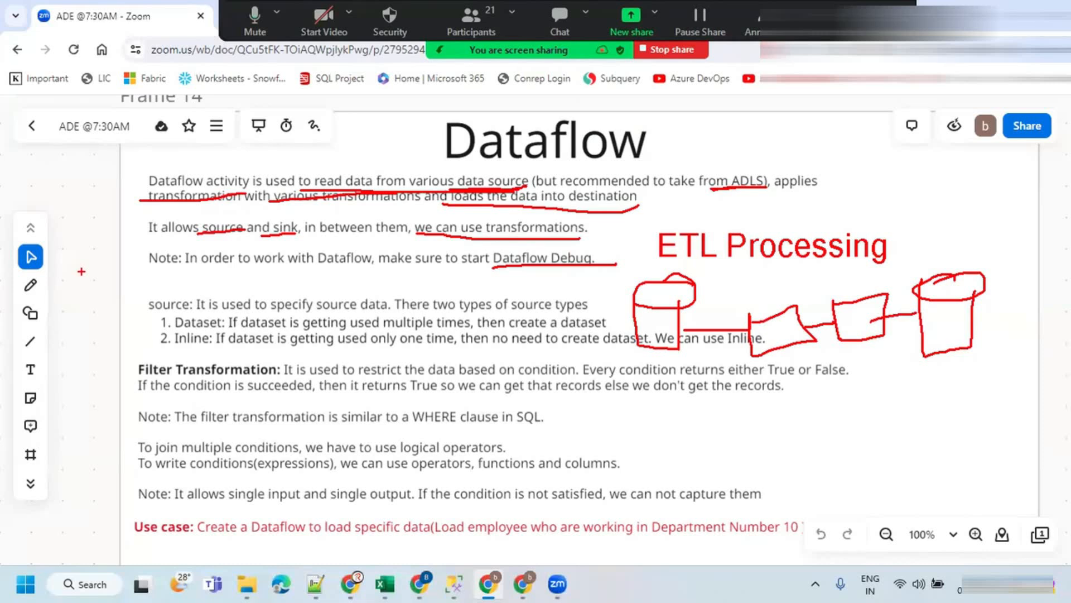
pyautogui.moveTo(484, 260)
pyautogui.mouseDown()
pyautogui.moveTo(573, 268)
pyautogui.moveTo(469, 254)
pyautogui.moveTo(544, 271)
pyautogui.mouseUp()
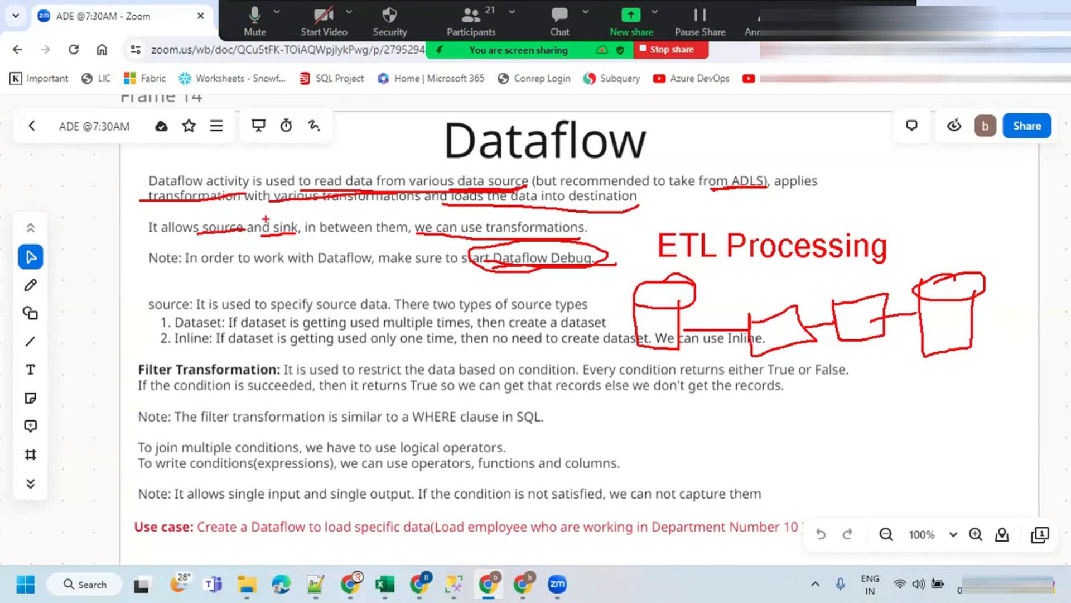
pyautogui.moveTo(193, 231)
pyautogui.mouseDown()
pyautogui.moveTo(246, 236)
pyautogui.moveTo(202, 221)
pyautogui.mouseUp()
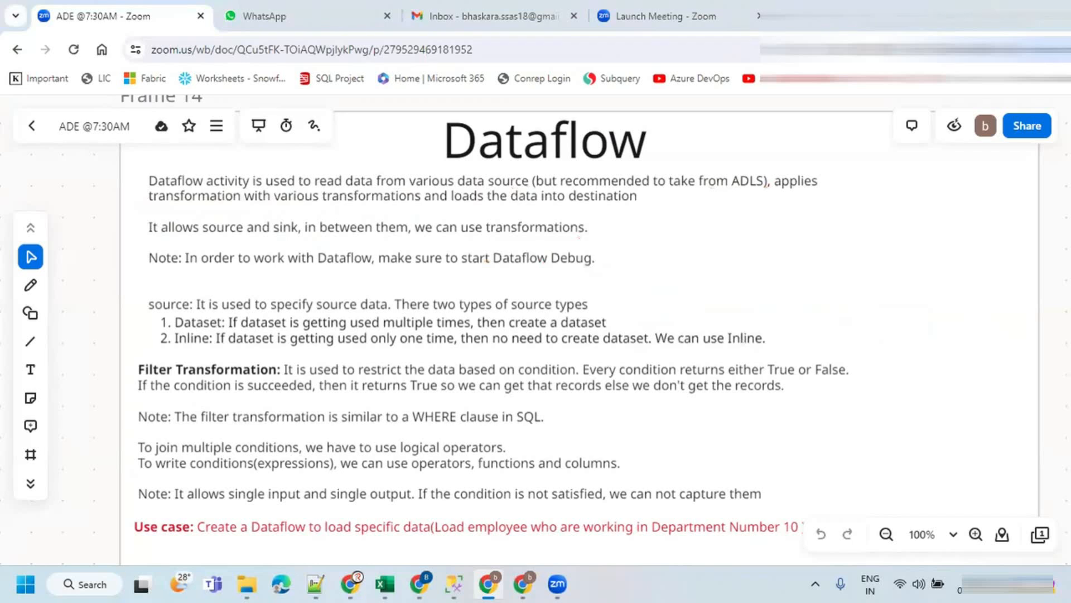
# Switch to the datafiles container in the Azure portal and add a directory named "input".
pyautogui.click(523, 584)
pyautogui.click(102, 8)
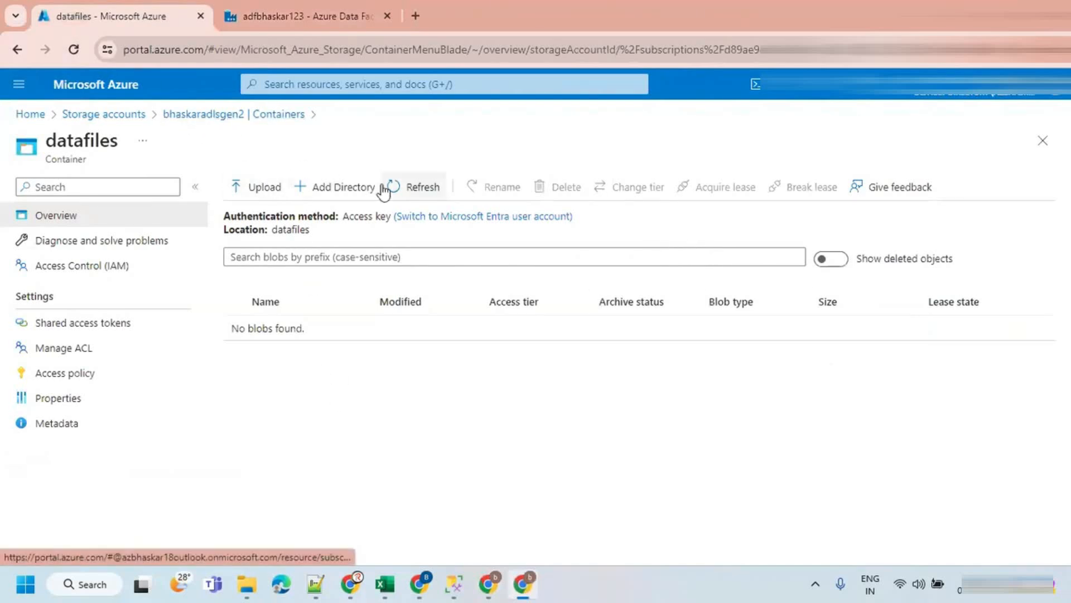
pyautogui.click(343, 190)
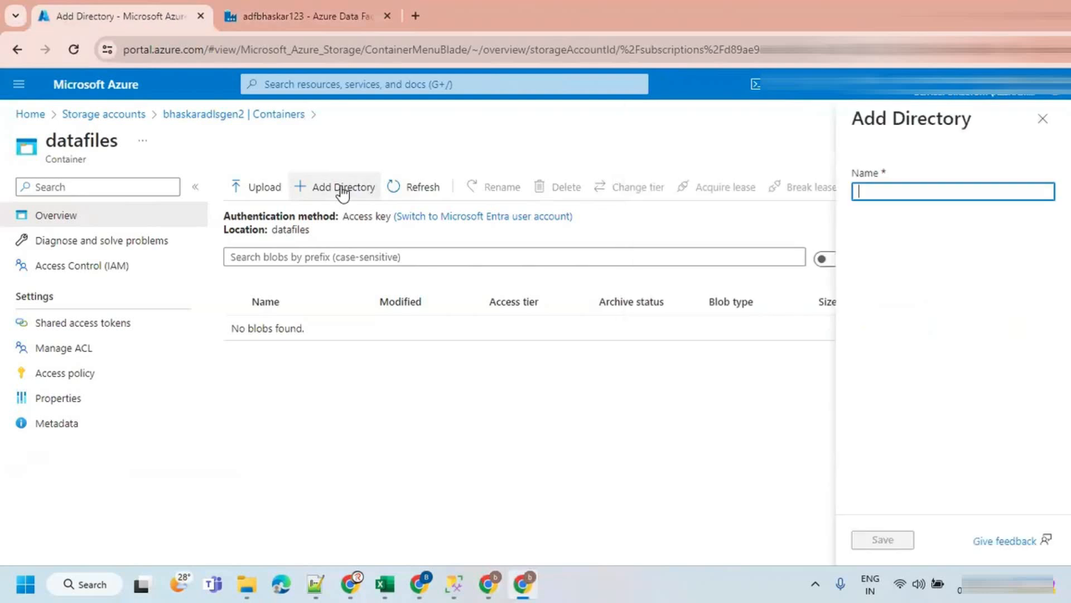
pyautogui.write('input')
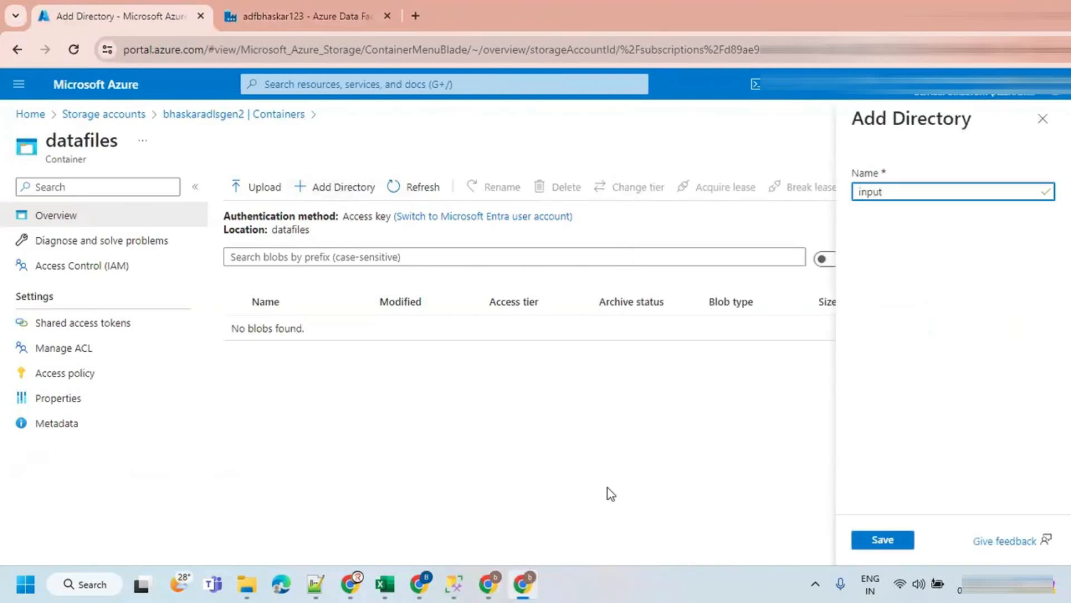
pyautogui.click(854, 542)
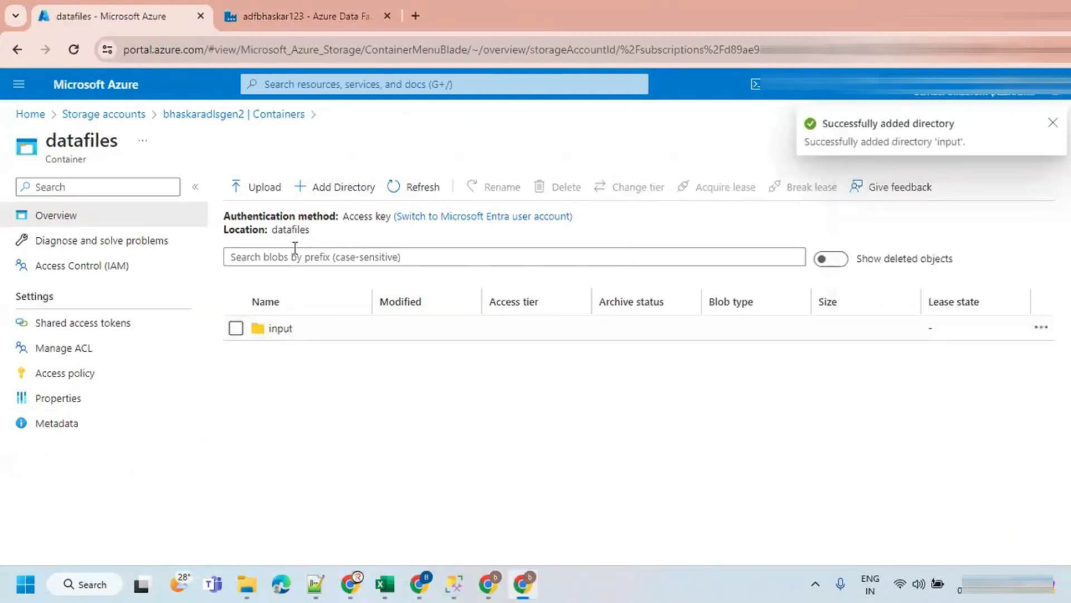
# Add a second directory named "output" to the datafiles container.
pyautogui.click(338, 188)
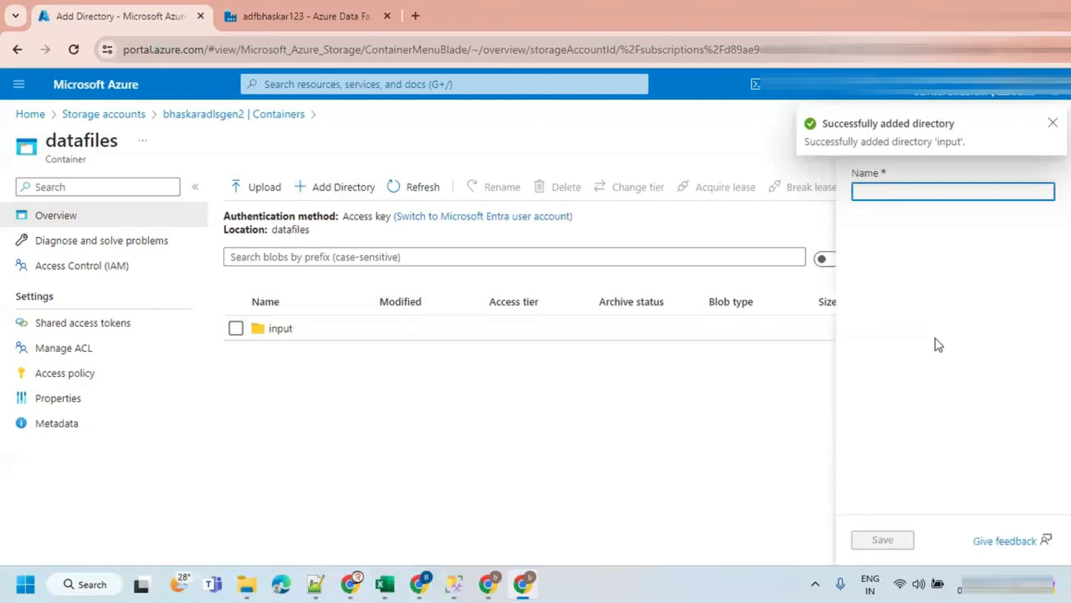
pyautogui.write('ou')
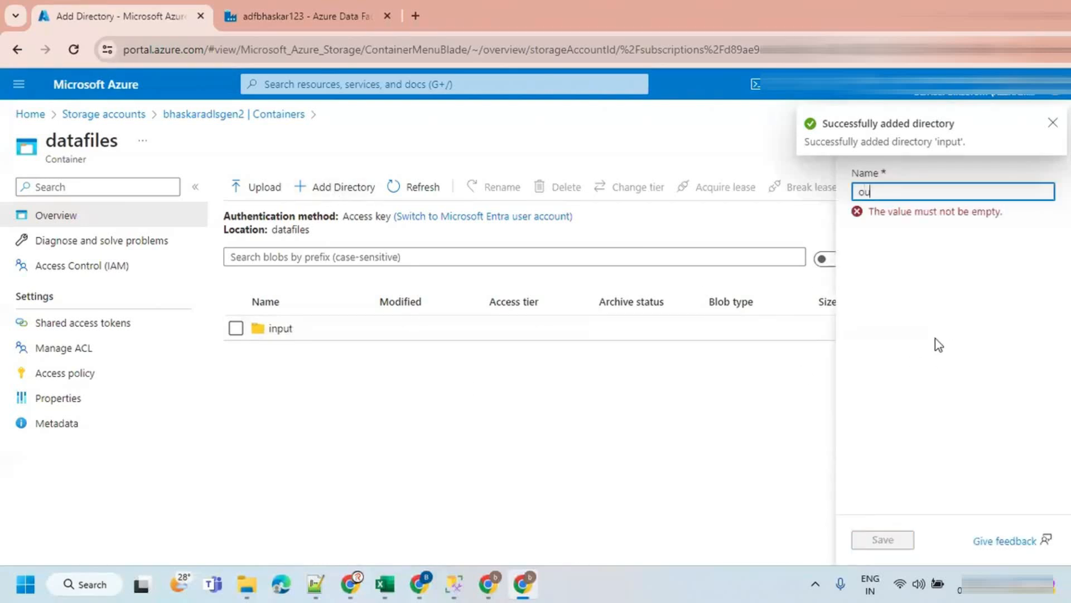
pyautogui.write('tput')
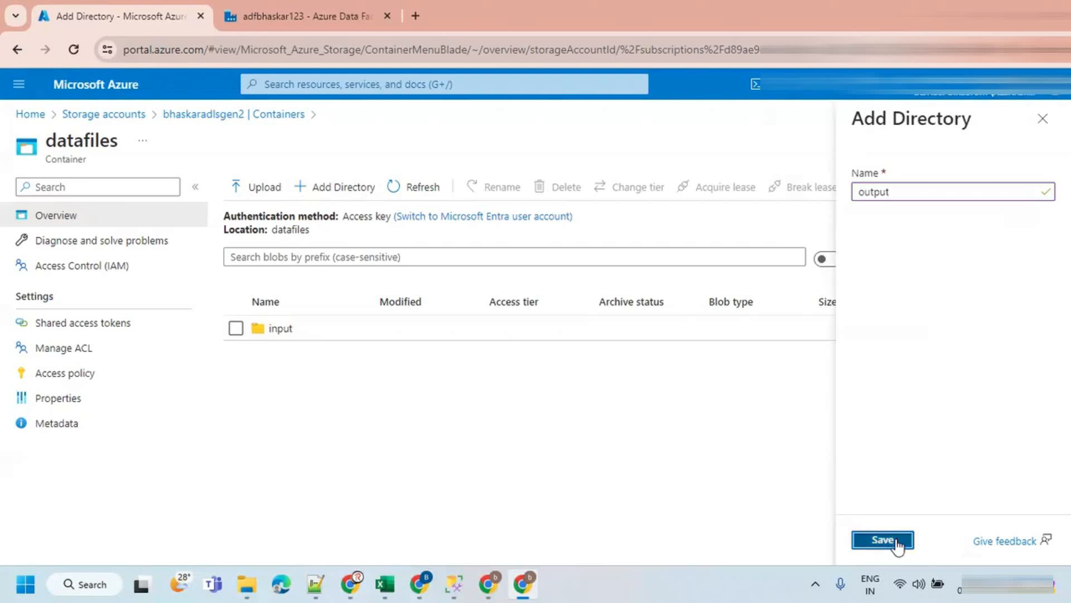
pyautogui.click(884, 540)
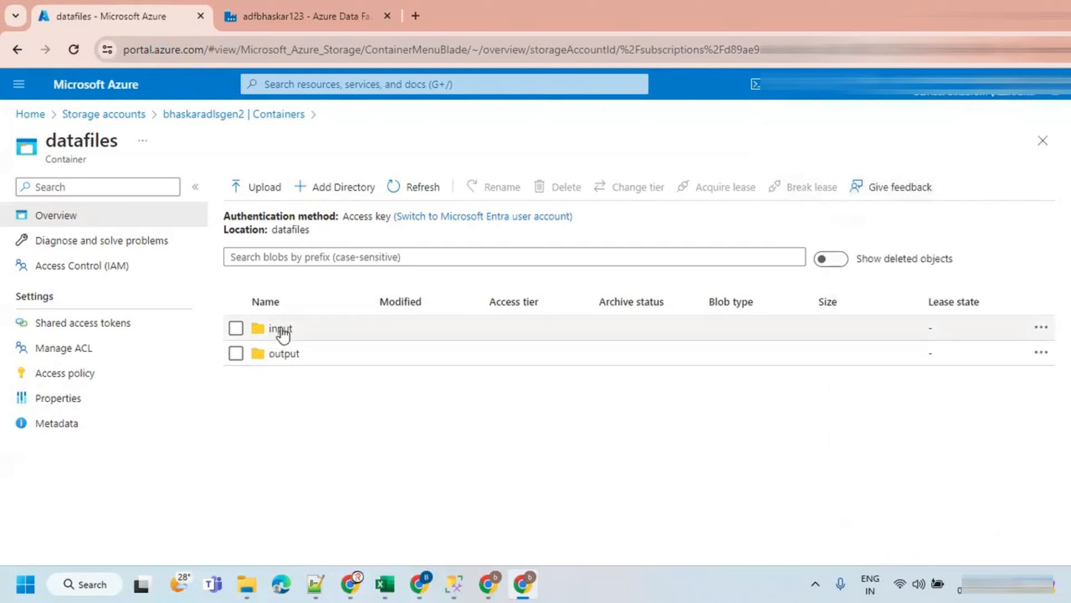
# Switch to Data Factory and delete the linked services ls_OnpremSQL_TARGET and ls_OnpremSQL_SOURCE.
pyautogui.click(303, 11)
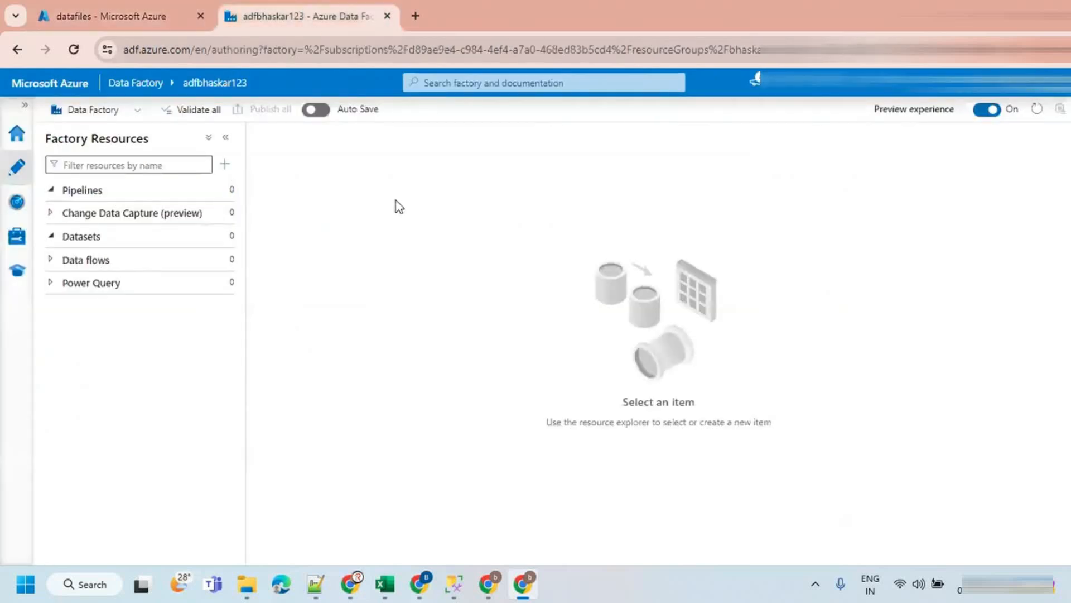
pyautogui.click(23, 104)
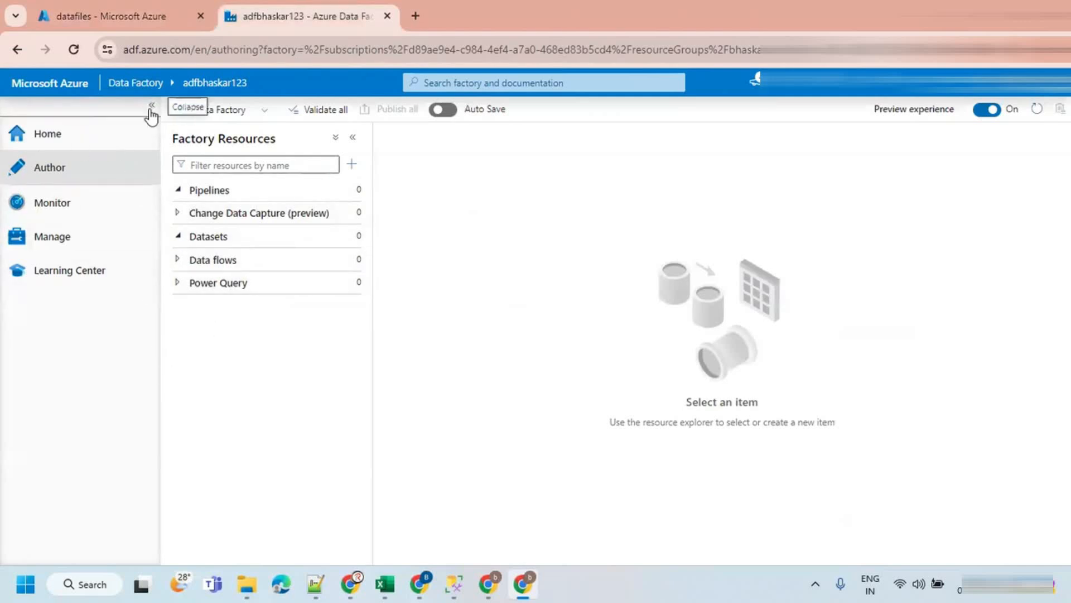
pyautogui.click(151, 107)
pyautogui.click(16, 236)
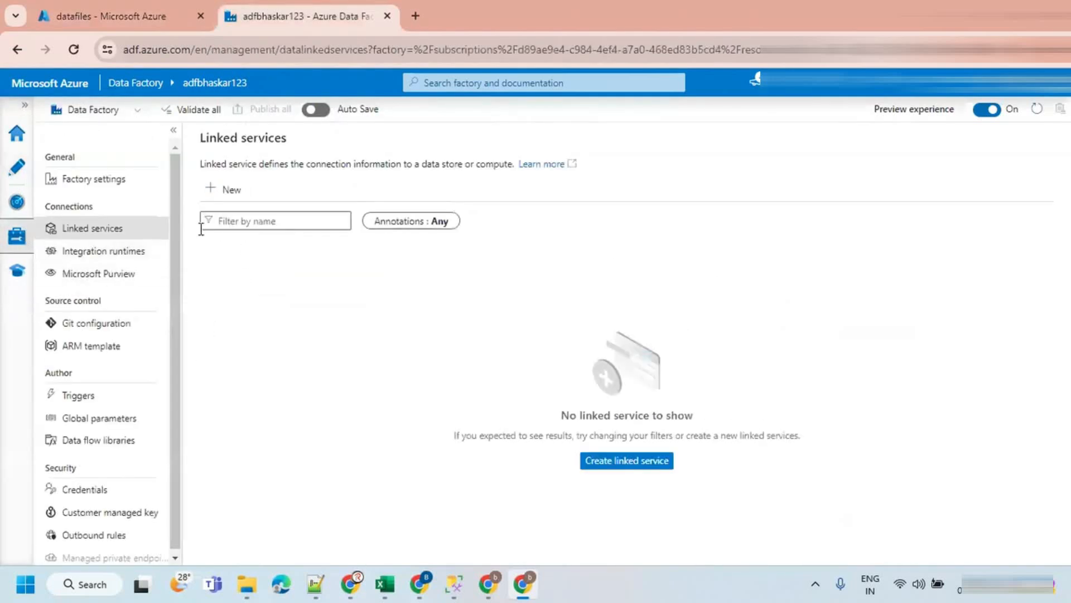
pyautogui.click(405, 350)
pyautogui.click(461, 376)
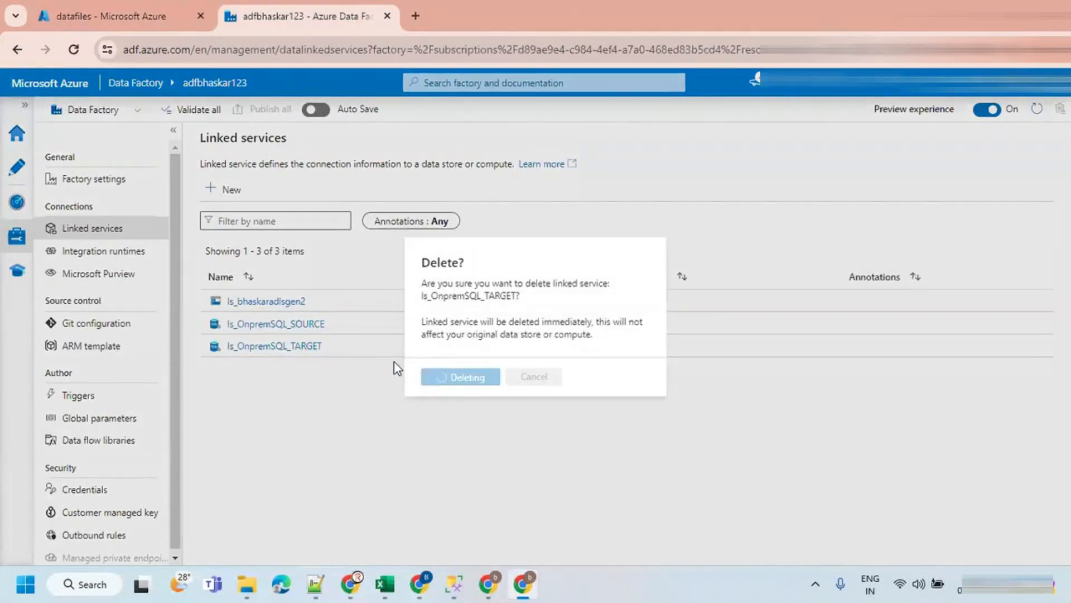
pyautogui.click(403, 328)
pyautogui.click(458, 377)
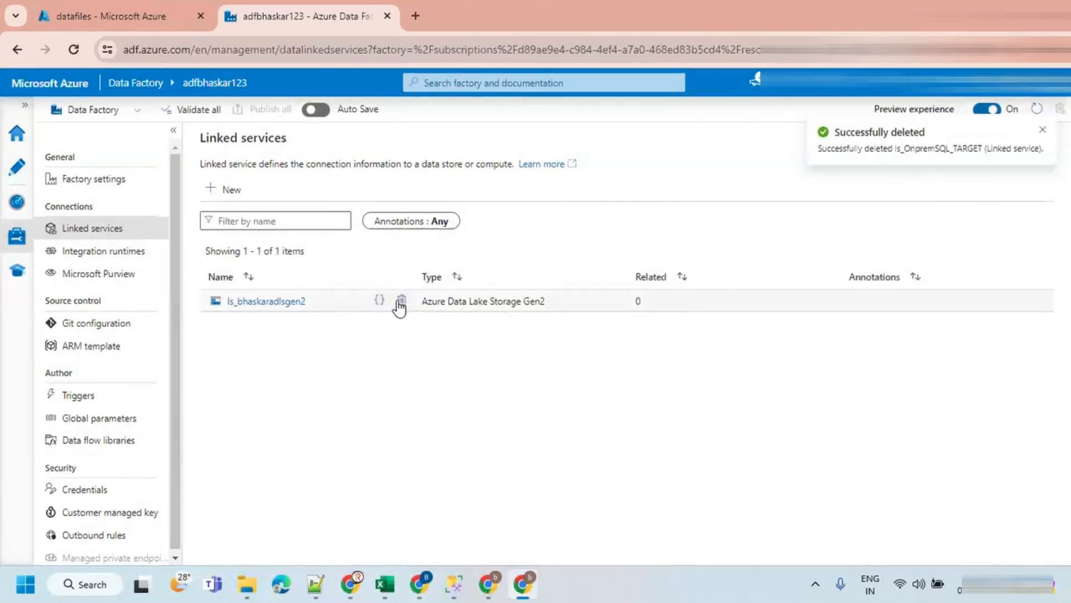
# Delete the Azure Data Lake Storage Gen2 linked service and publish the pending deletion.
pyautogui.click(400, 302)
pyautogui.click(442, 376)
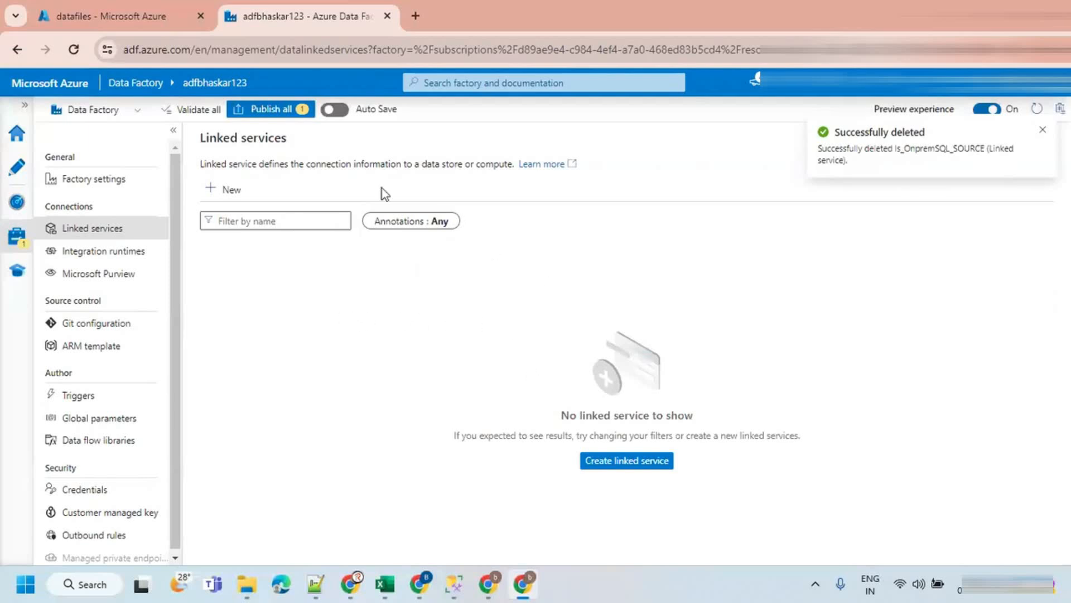
pyautogui.click(273, 109)
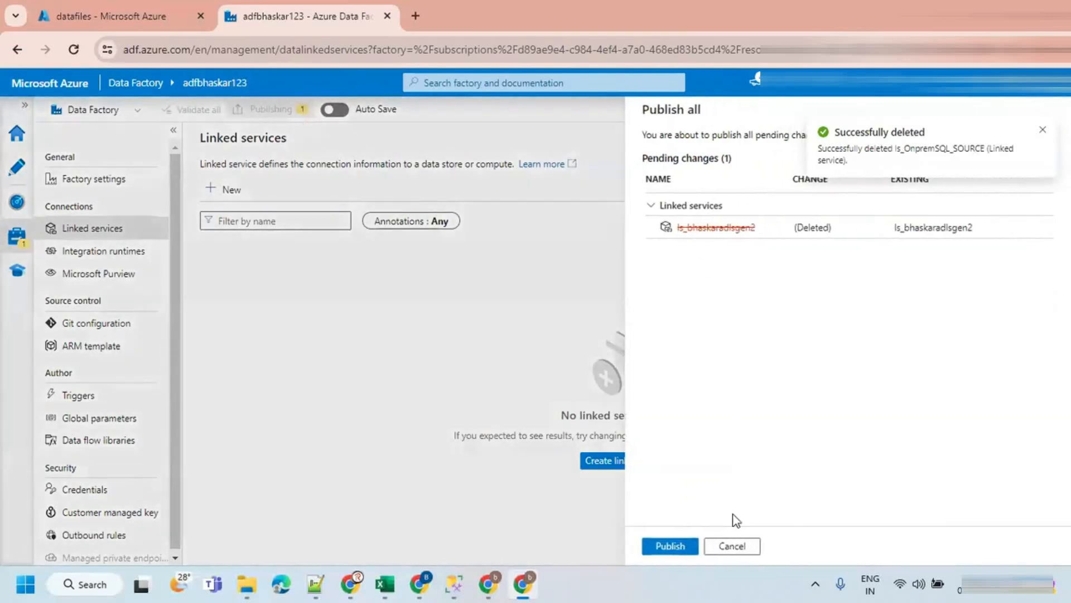
pyautogui.click(671, 546)
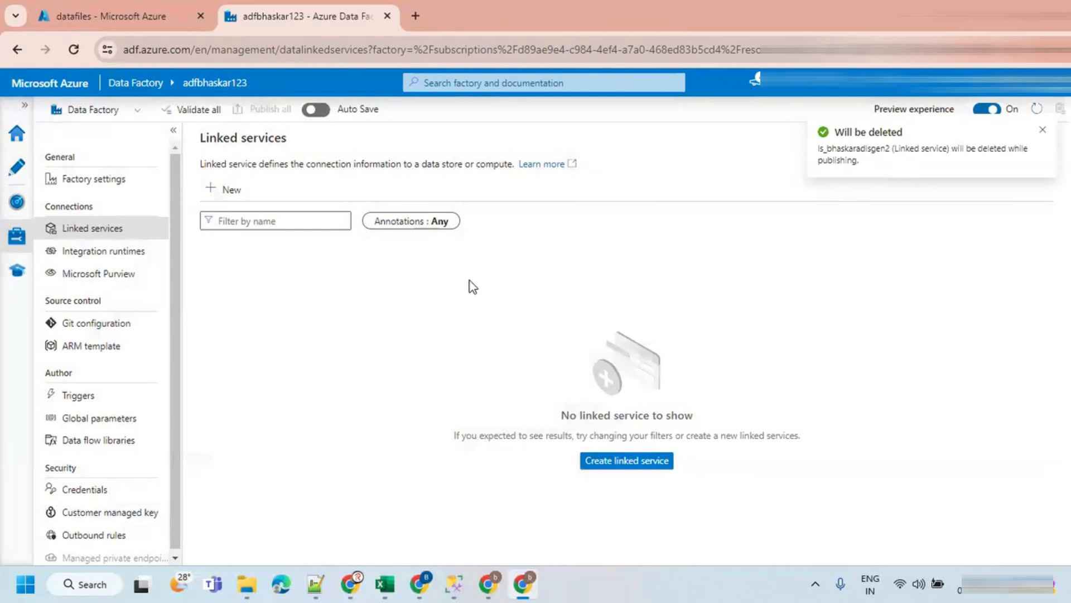
# Delete the self-hosted integration runtime SelfHostedIR from the data factory.
pyautogui.click(81, 252)
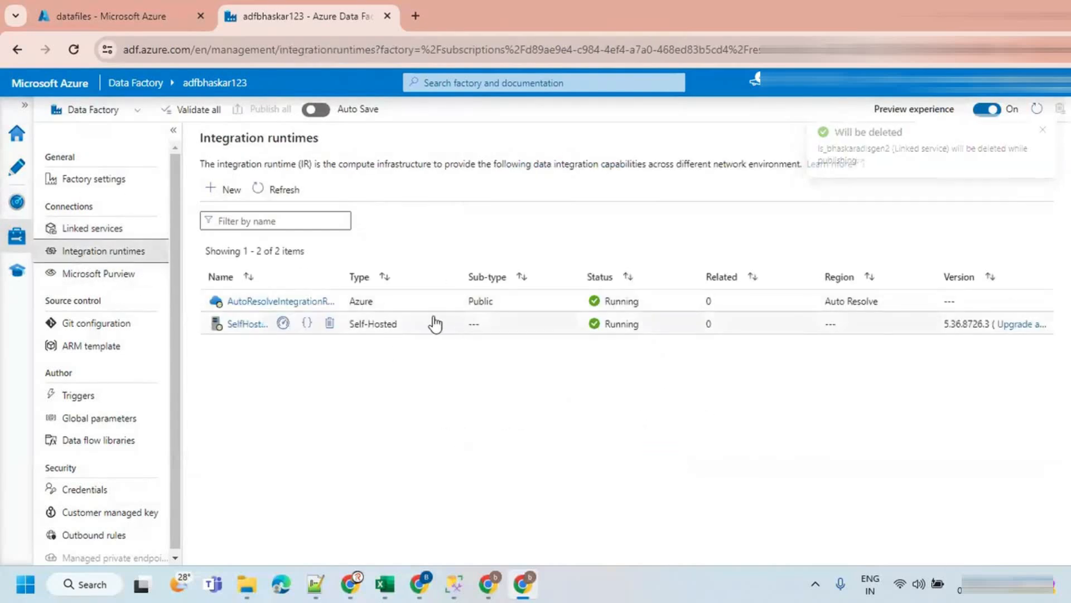
pyautogui.click(330, 324)
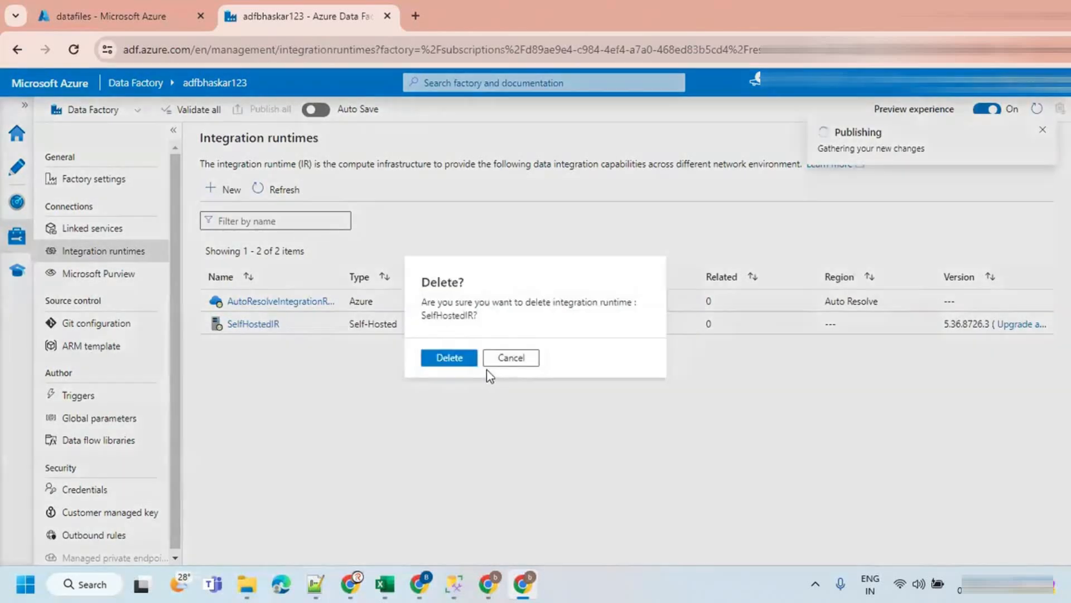
pyautogui.click(458, 358)
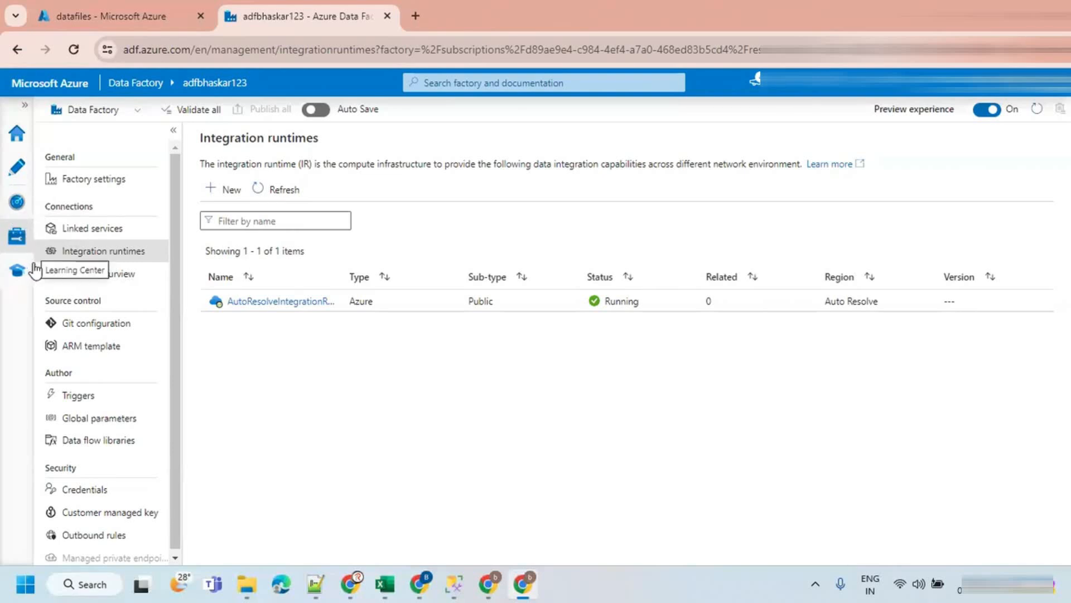
# Create a new data flow named df_move_data_without_tranformation and hide its properties.
pyautogui.click(17, 166)
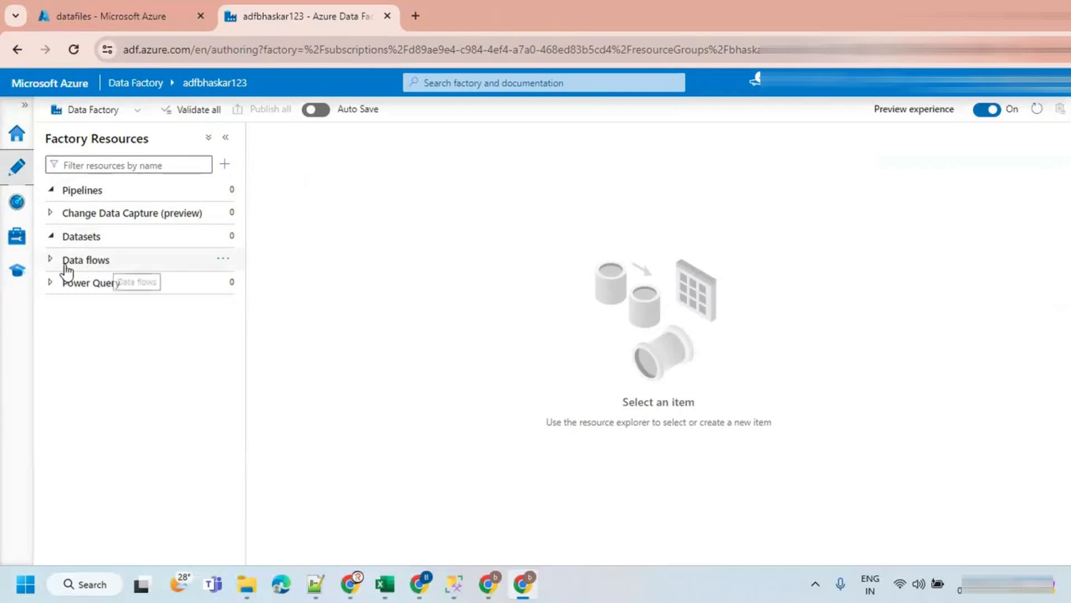
pyautogui.click(223, 263)
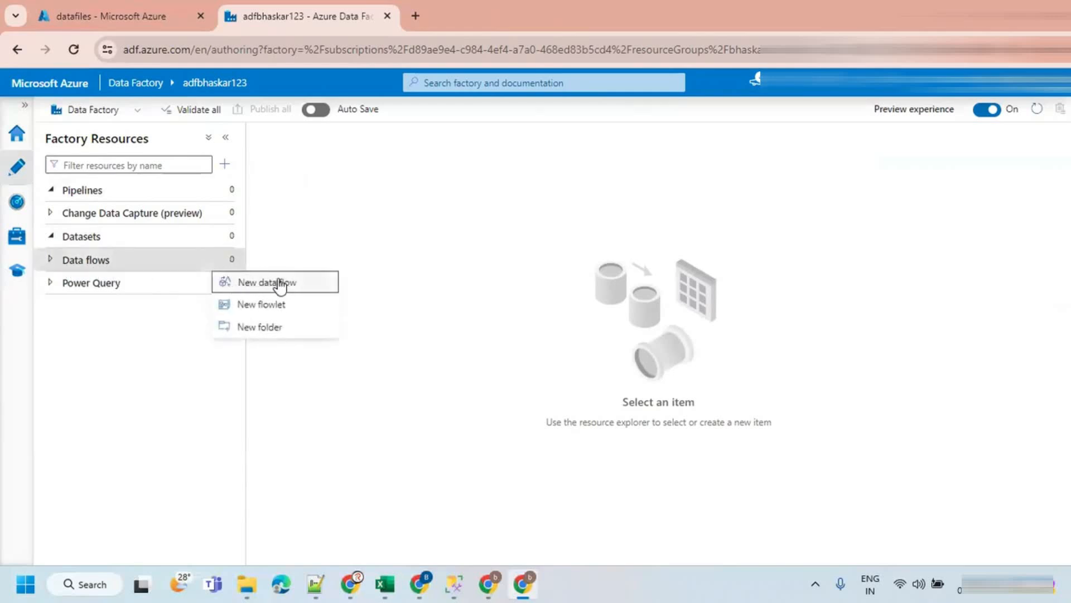
pyautogui.click(272, 283)
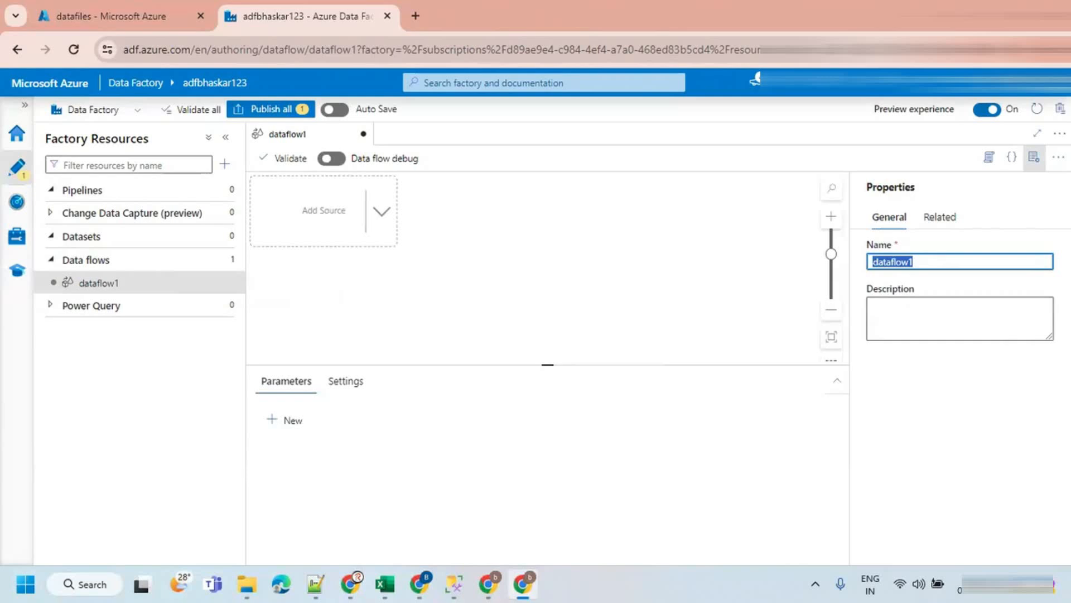
pyautogui.write('df_move')
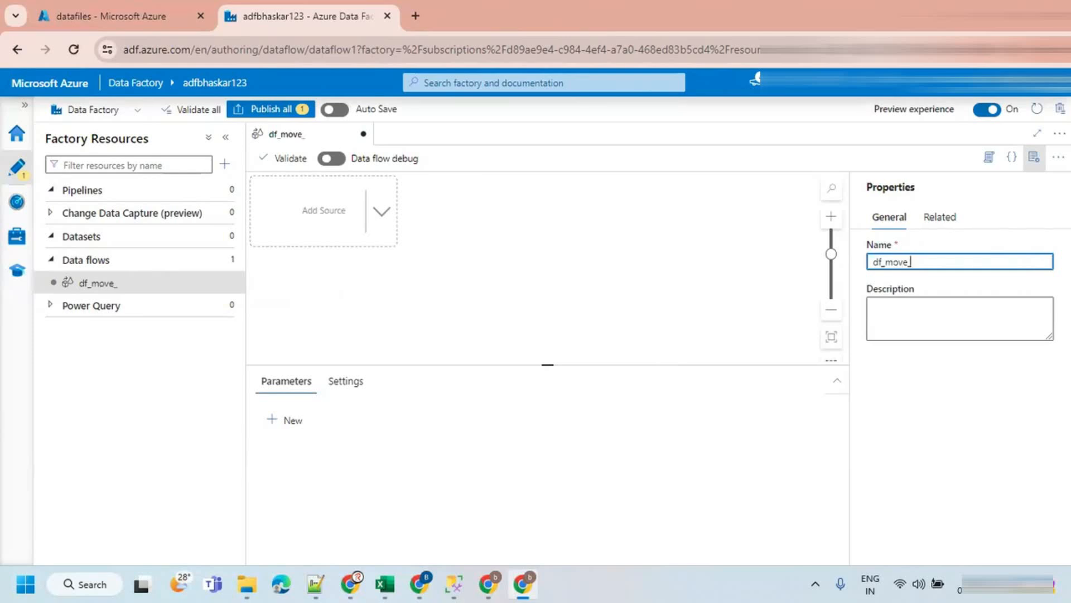
pyautogui.write('_data_without')
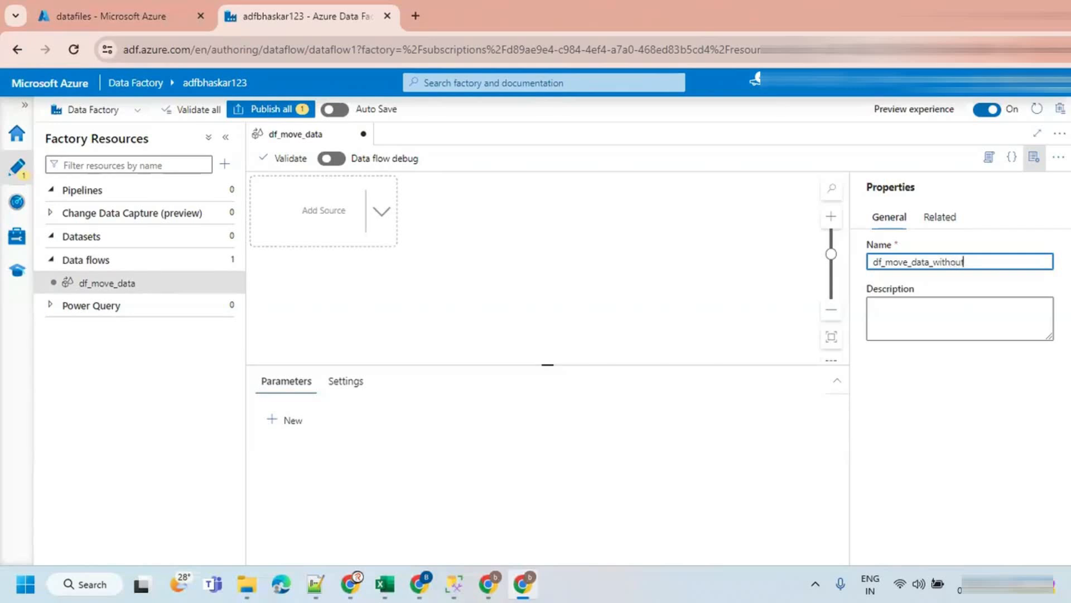
pyautogui.write('_tranformation')
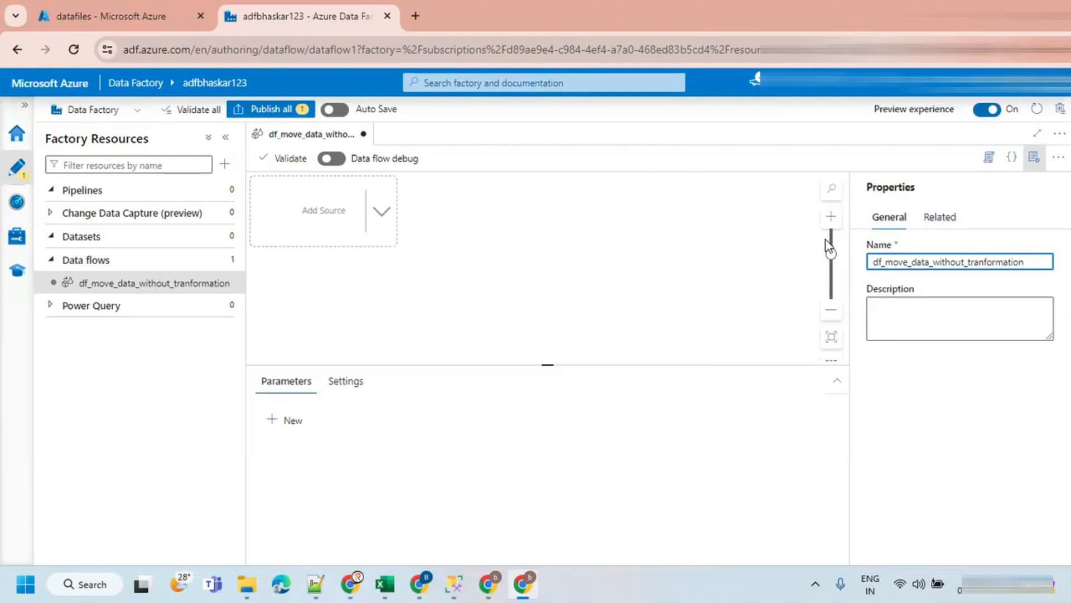
pyautogui.click(1034, 157)
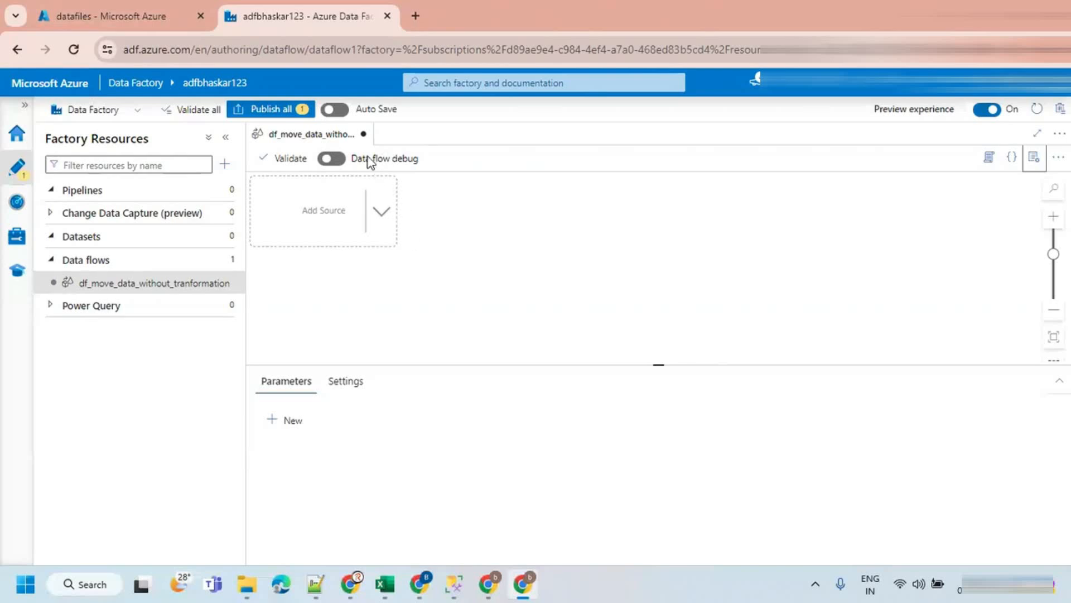
# Turn on data flow debug using AutoResolveIntegrationRuntime with a debug time to live of 1 hour.
pyautogui.click(330, 158)
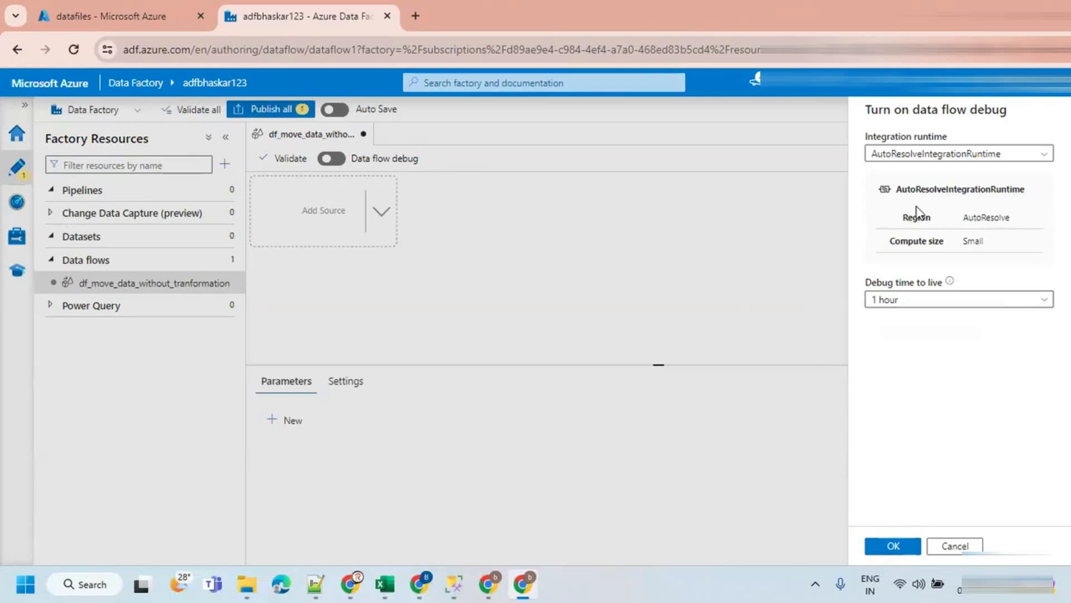
pyautogui.moveTo(960, 243); pyautogui.dragTo(990, 245)
pyautogui.click(890, 546)
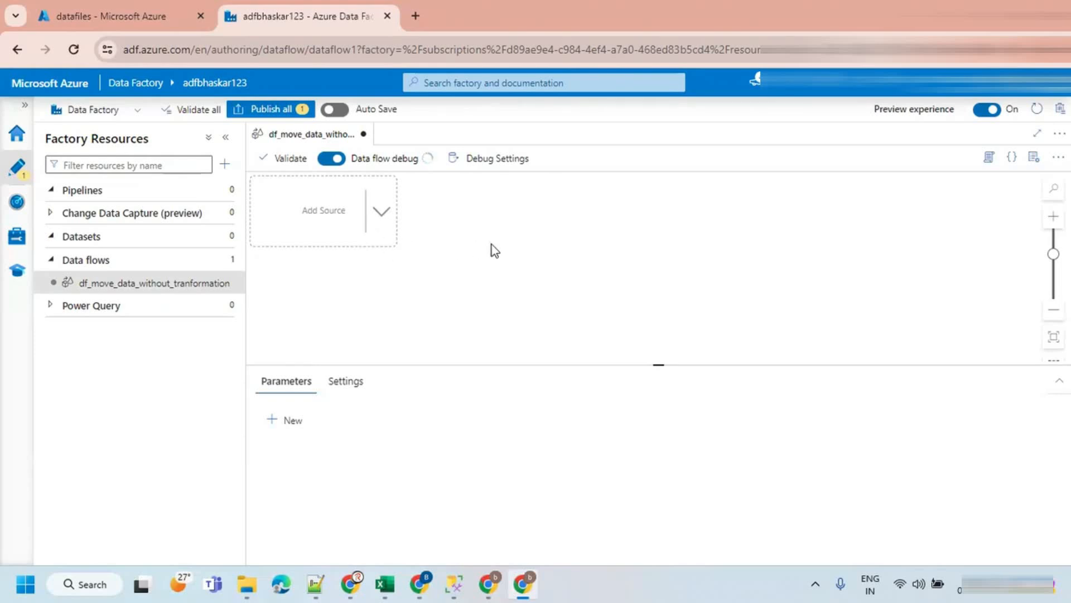
# Switch to the Azure portal and upload employee.csv from the local datafiles folder into the container's input directory.
pyautogui.click(168, 14)
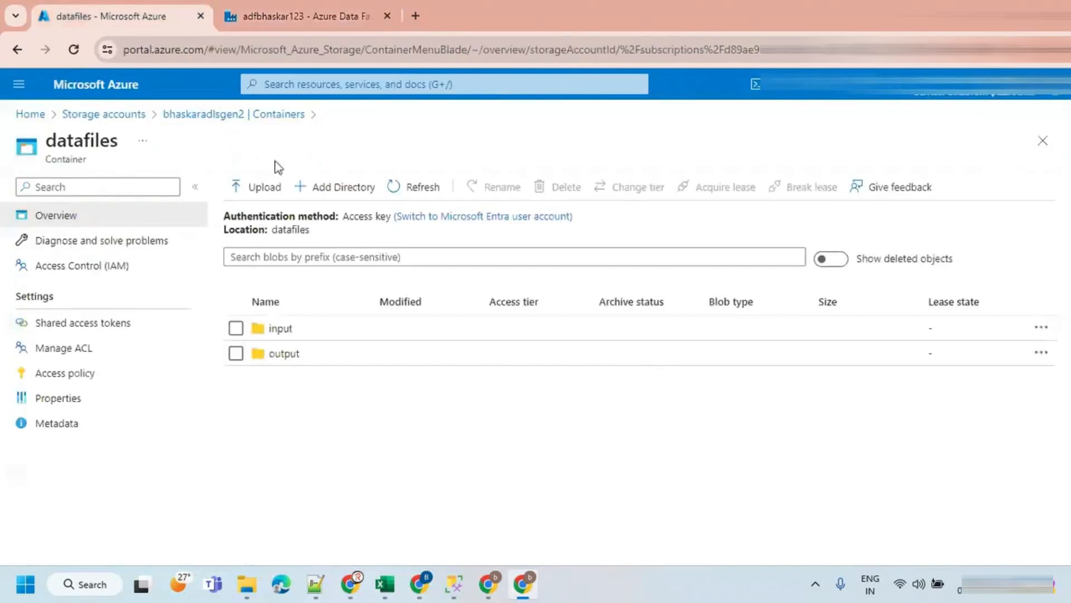
pyautogui.click(279, 330)
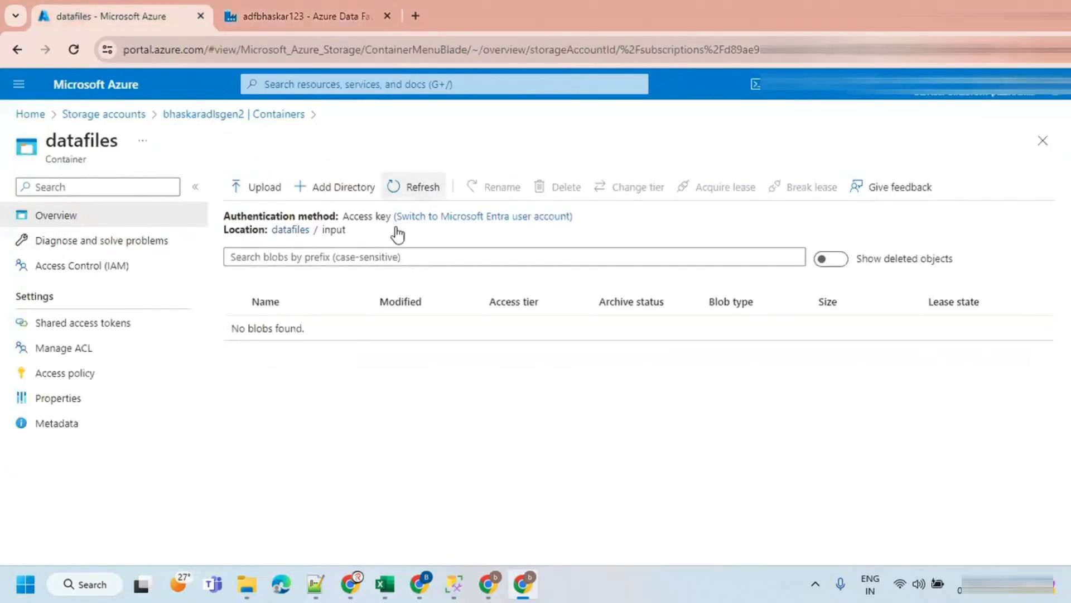
pyautogui.click(263, 187)
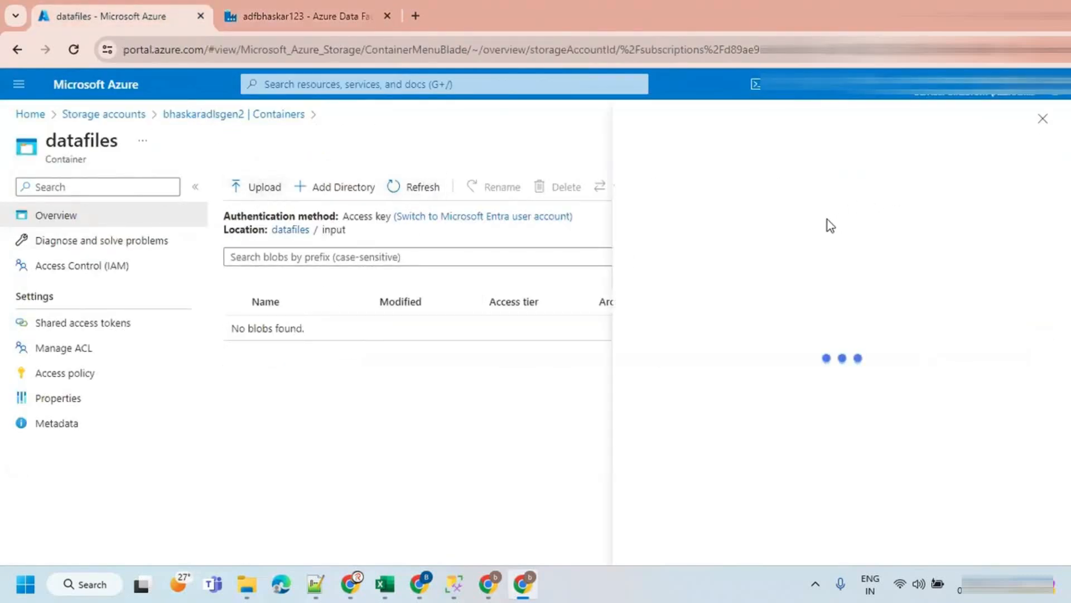
pyautogui.click(823, 271)
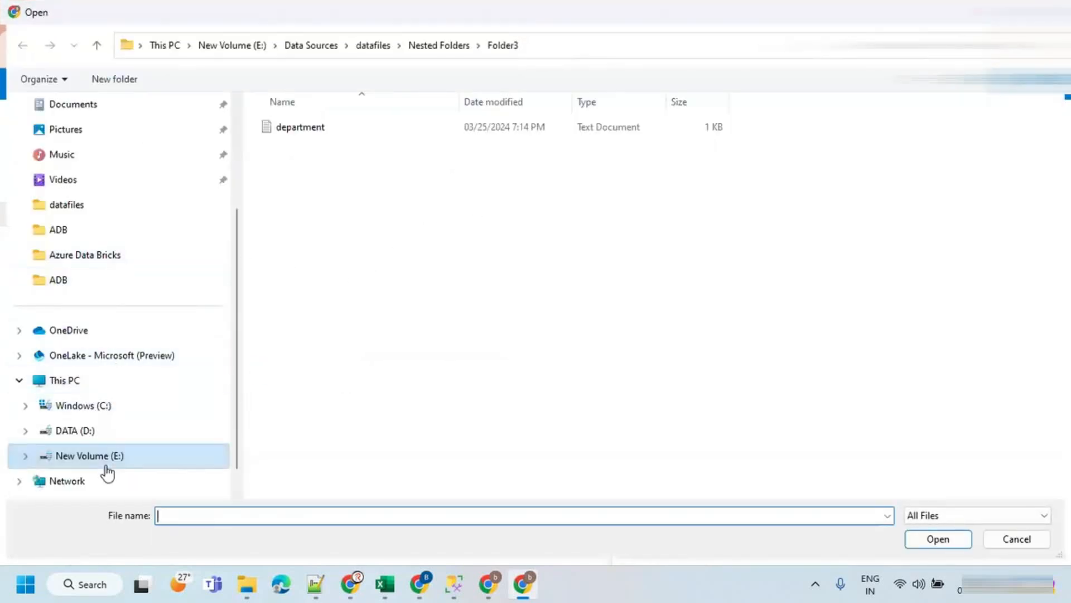
pyautogui.click(374, 46)
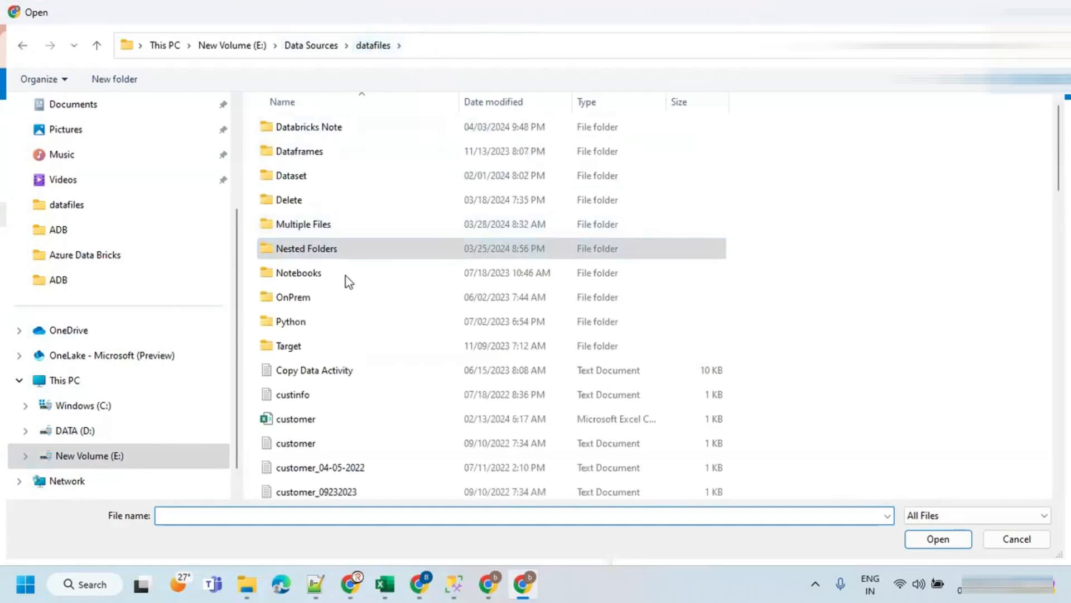
pyautogui.click(313, 426)
pyautogui.write('emp')
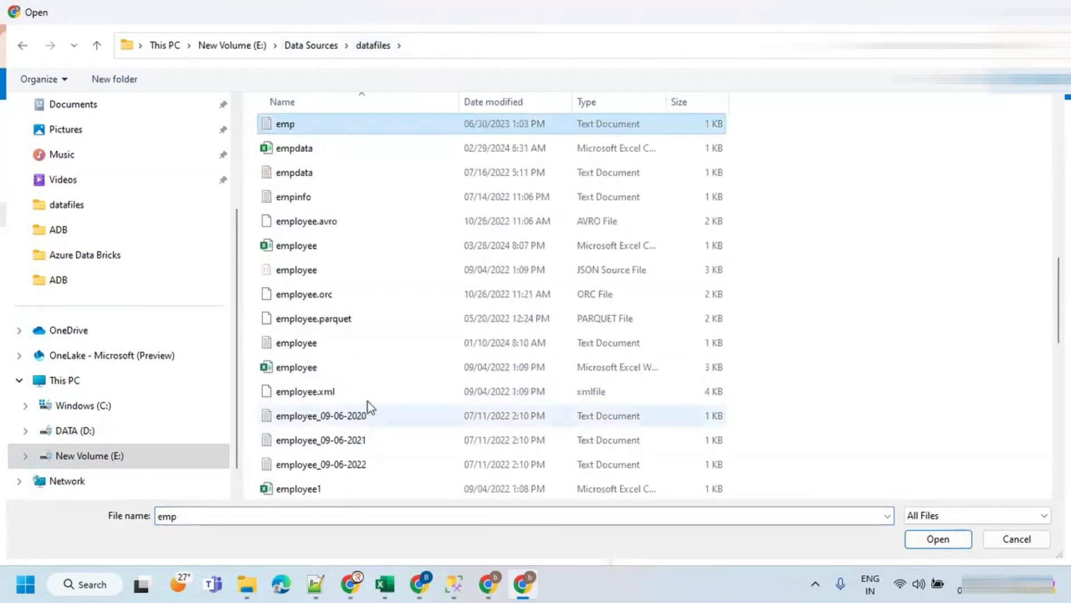
pyautogui.click(335, 248)
pyautogui.click(949, 540)
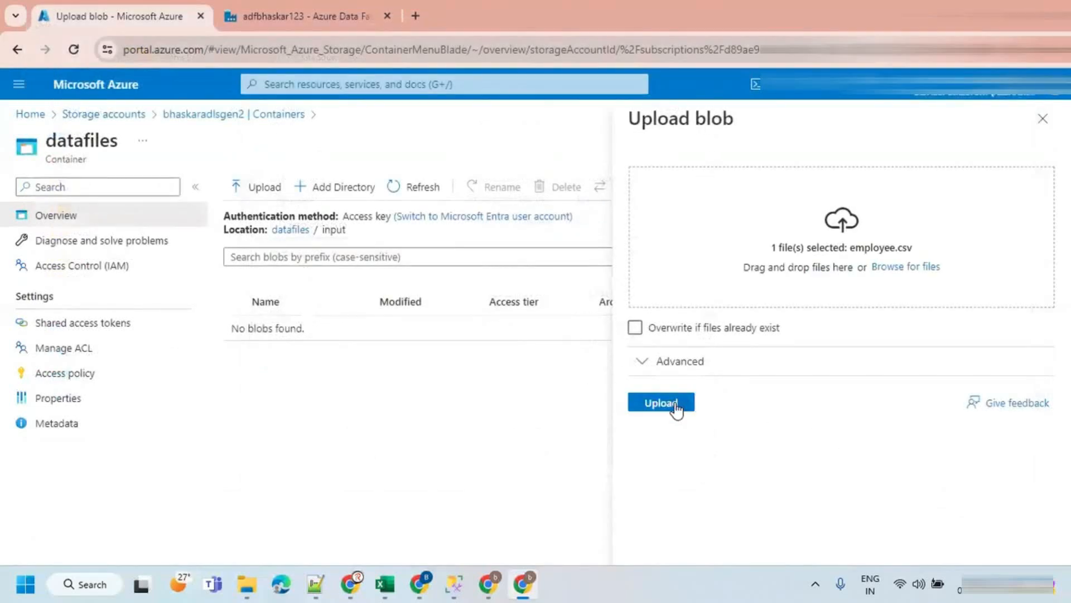
pyautogui.click(675, 406)
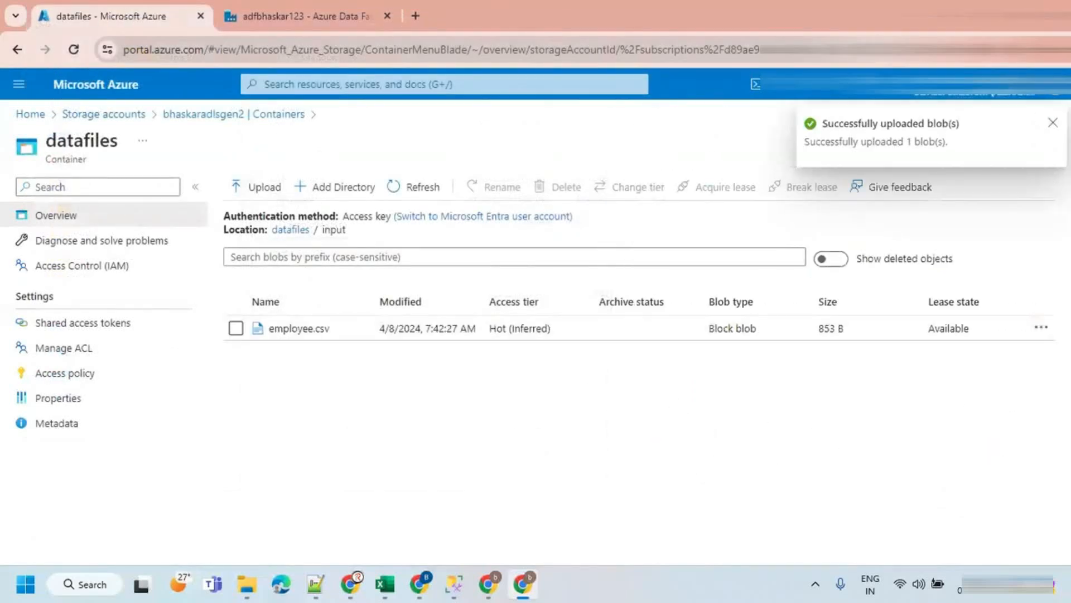
# Switch to Data Factory and start a new linked service of type Azure Data Lake Storage Gen2.
pyautogui.click(306, 16)
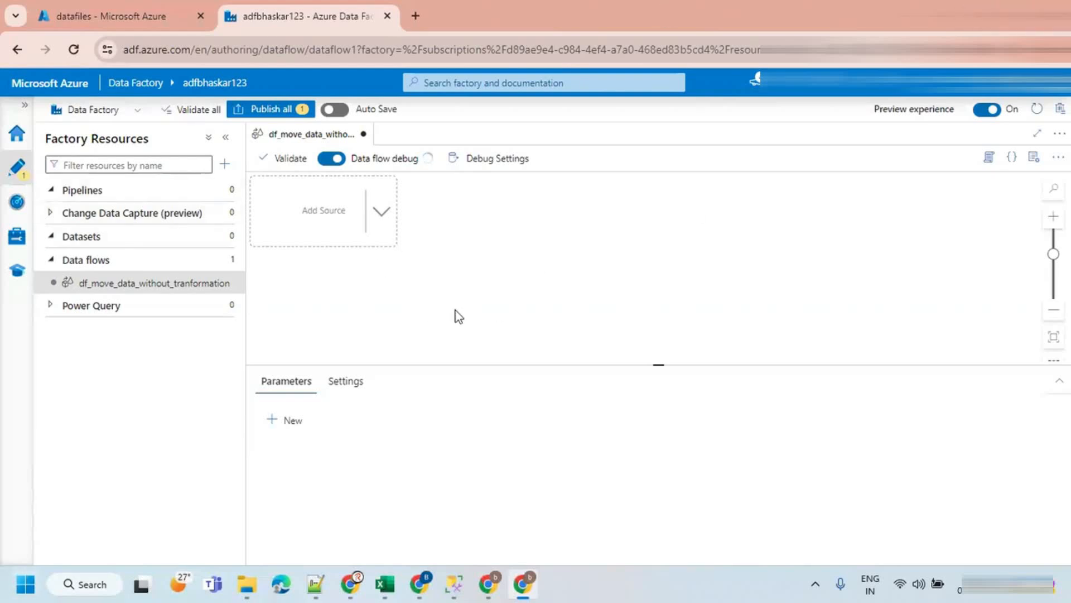
pyautogui.click(17, 204)
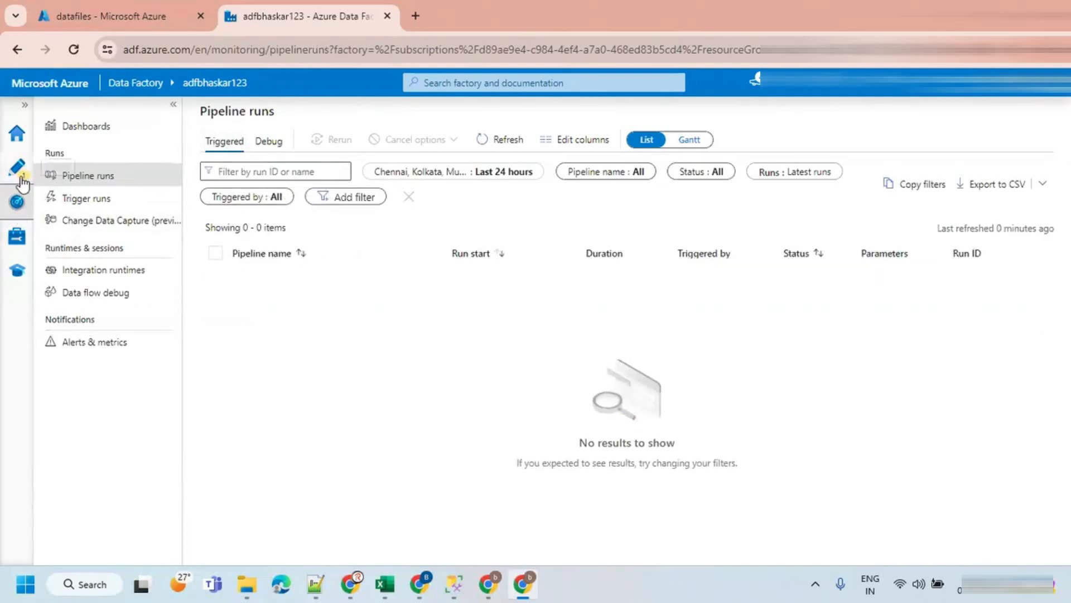
pyautogui.click(16, 236)
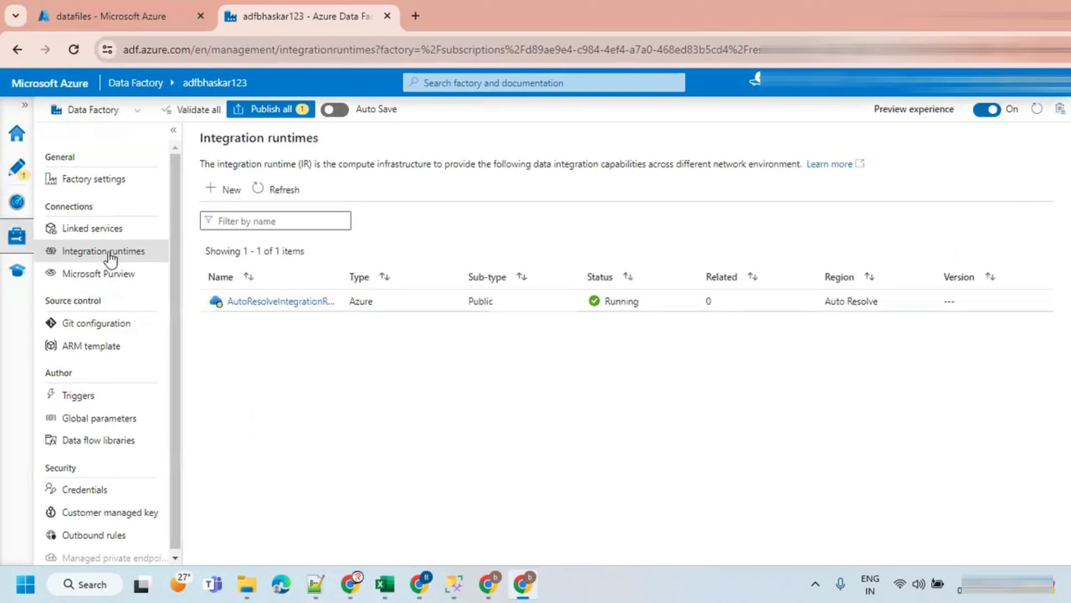
pyautogui.click(98, 230)
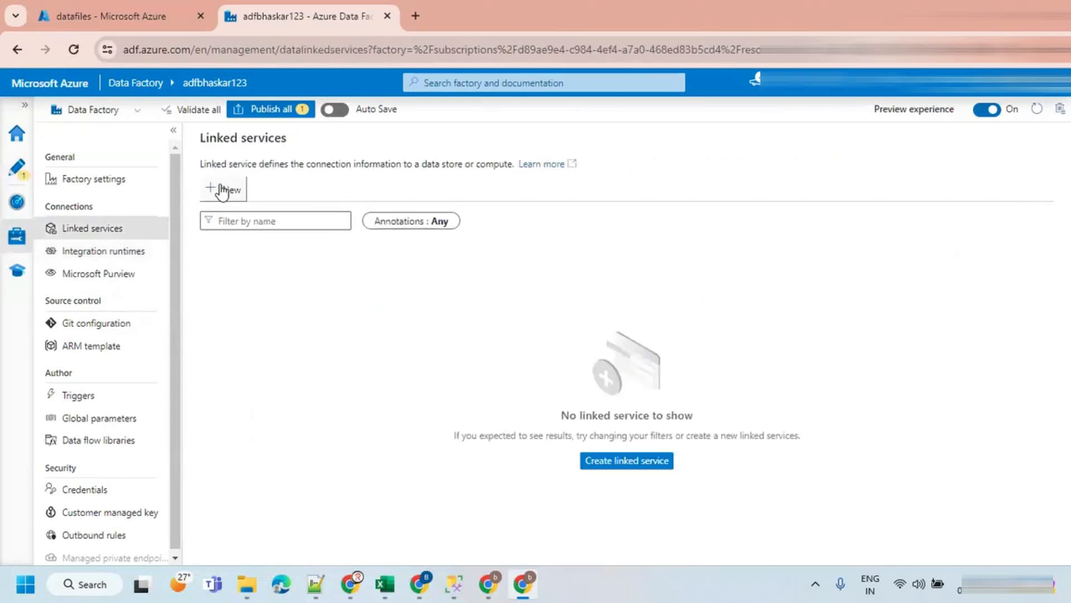
pyautogui.click(222, 191)
pyautogui.click(697, 204)
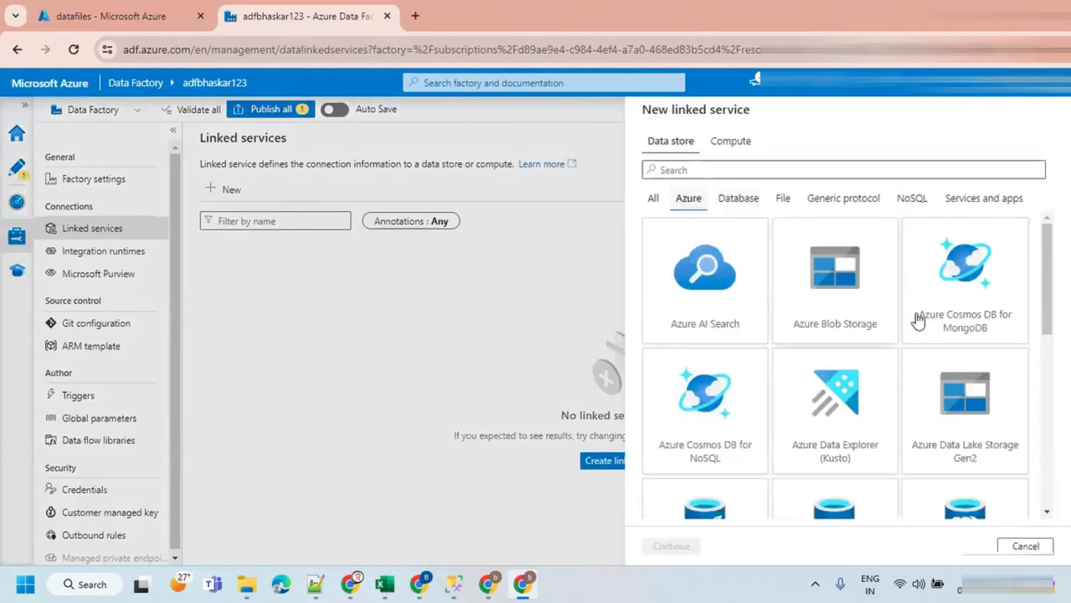
pyautogui.click(945, 427)
pyautogui.click(675, 548)
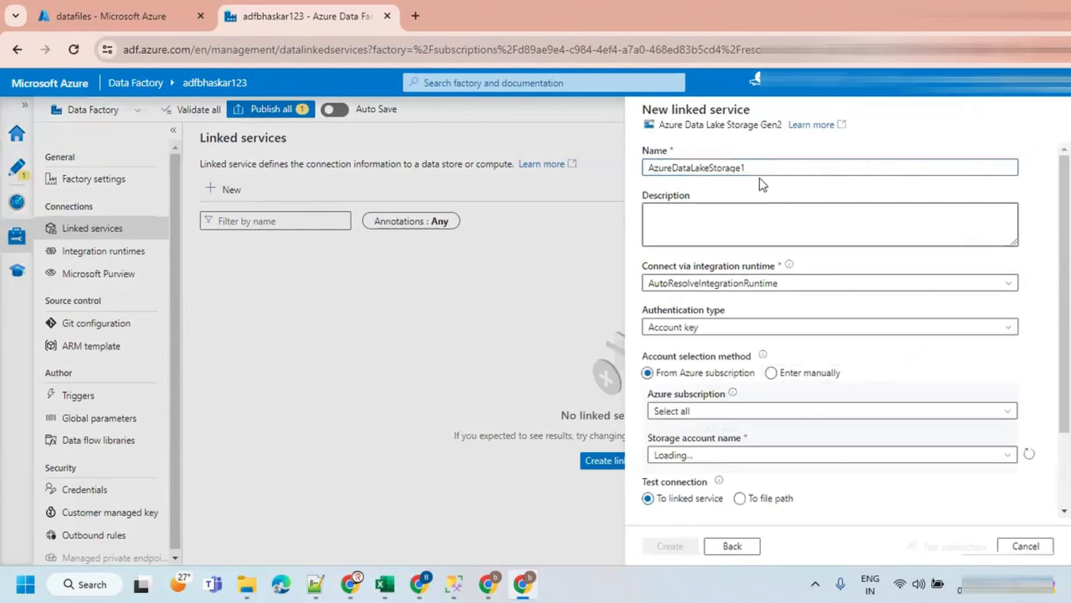
# Name the linked service "ls_adls_" followed by the storage account name, and select the Azure subscription and its Gen2 storage account.
pyautogui.write('ls')
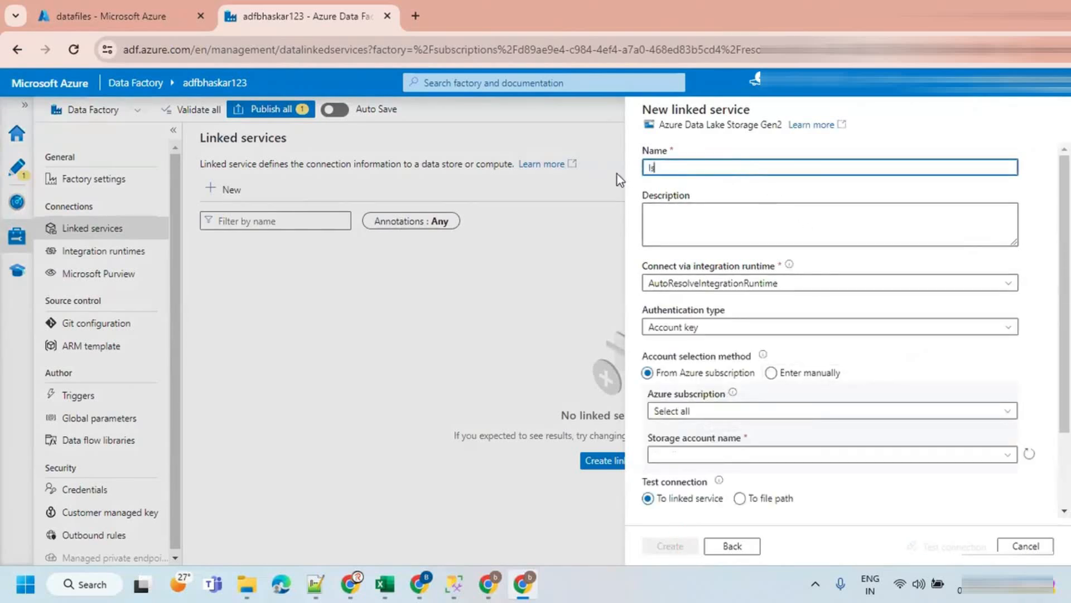
pyautogui.write('_adls_bhaskaradlsgen2')
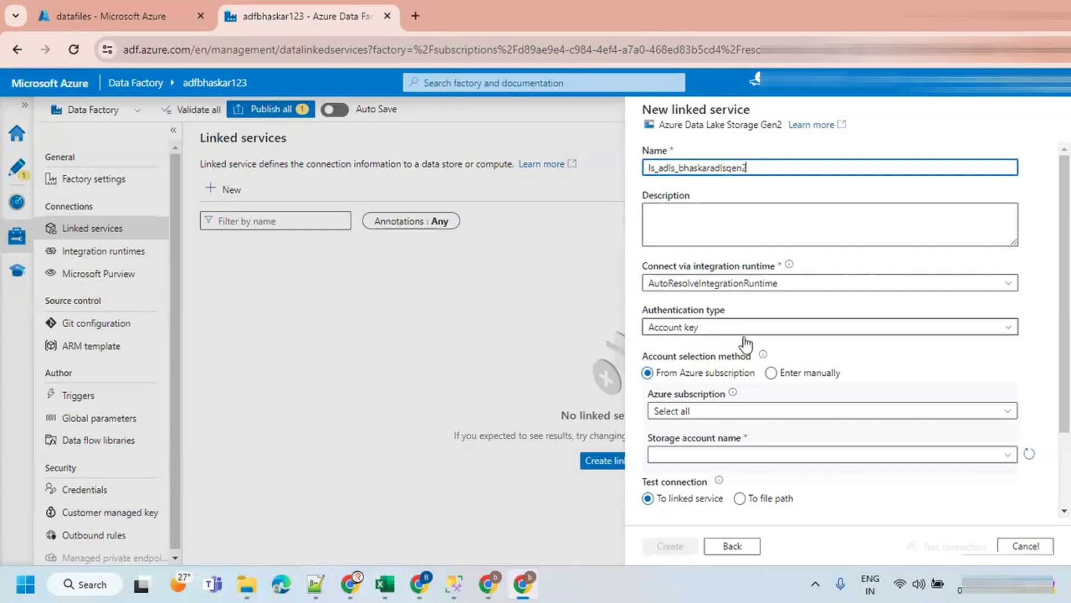
pyautogui.click(978, 414)
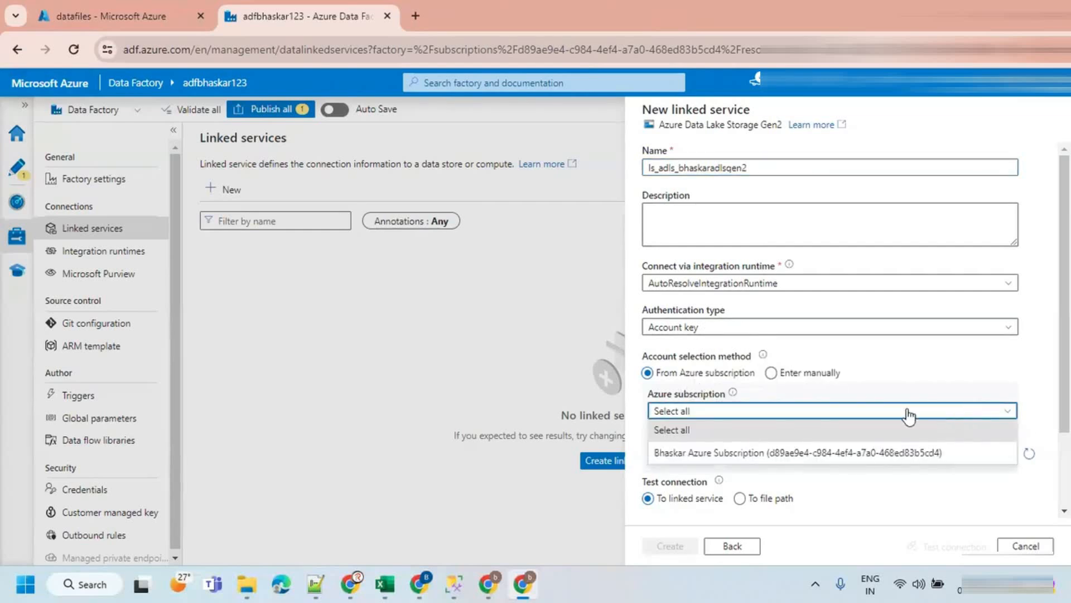
pyautogui.click(774, 455)
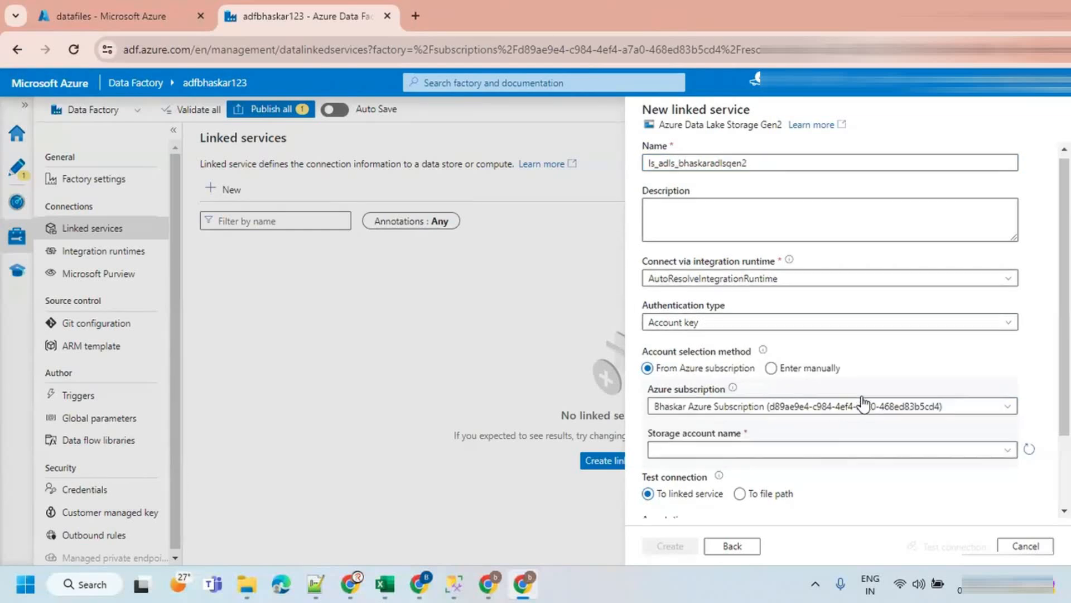
pyautogui.scroll(-2, 837, 407)
pyautogui.click(729, 356)
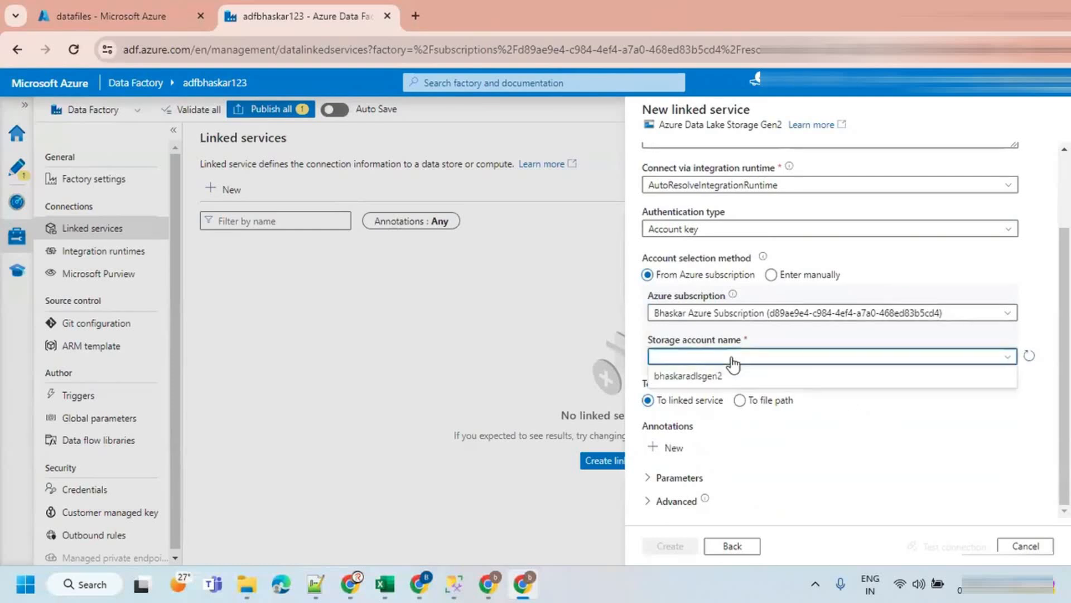
pyautogui.click(688, 375)
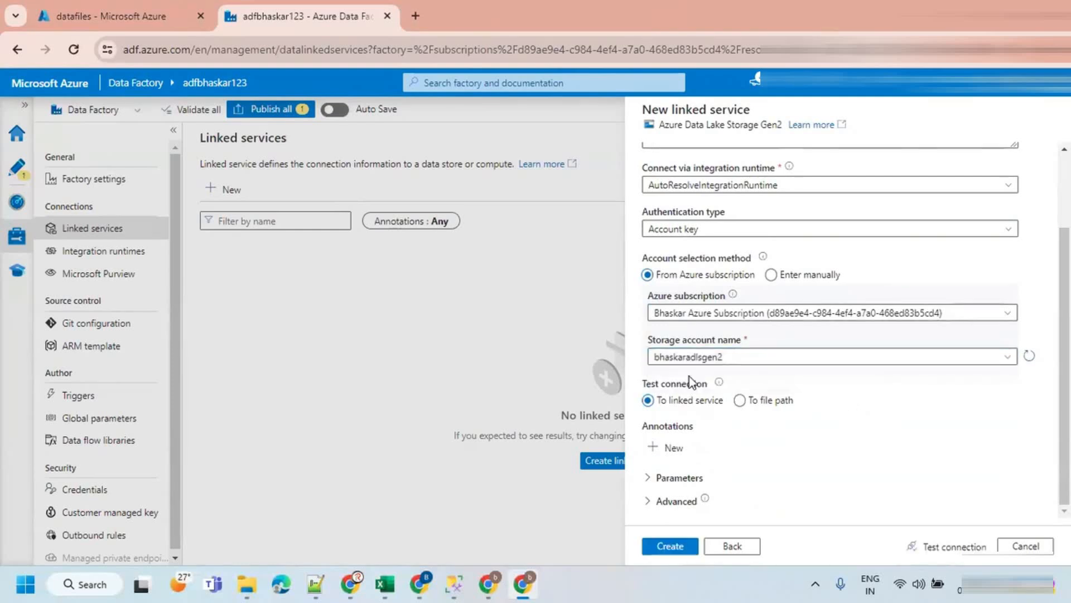
# Test the linked service's connection, create the service, and return to the data flow in authoring.
pyautogui.click(951, 547)
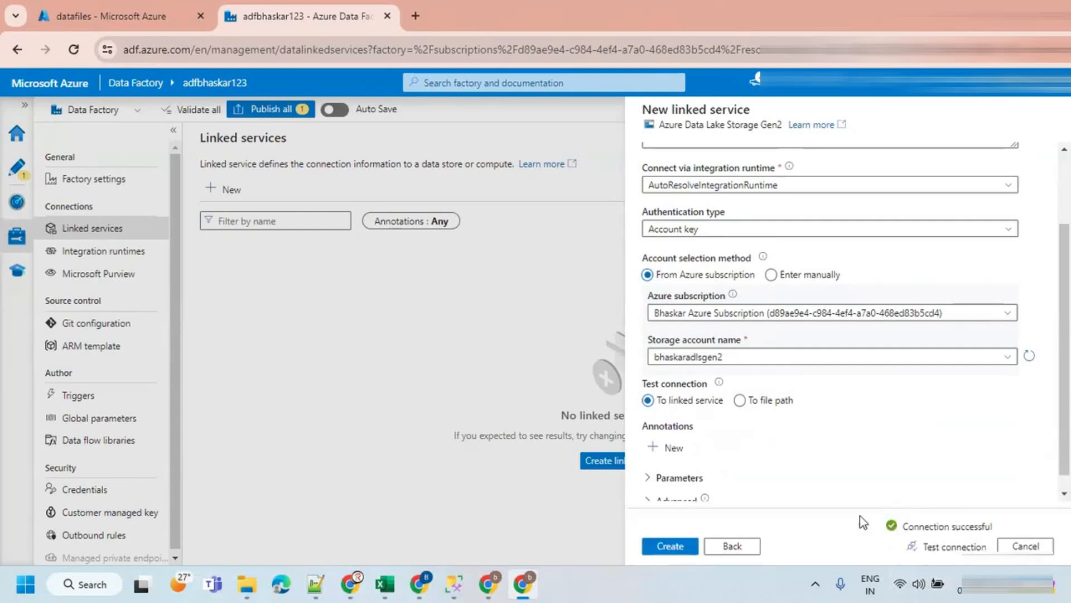
pyautogui.click(677, 549)
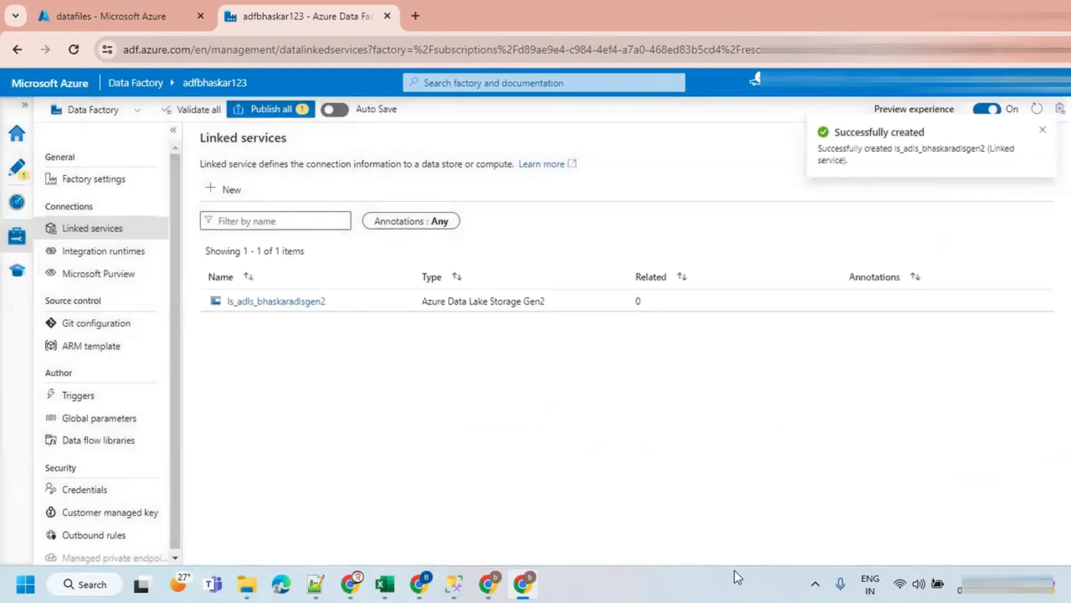
pyautogui.click(16, 166)
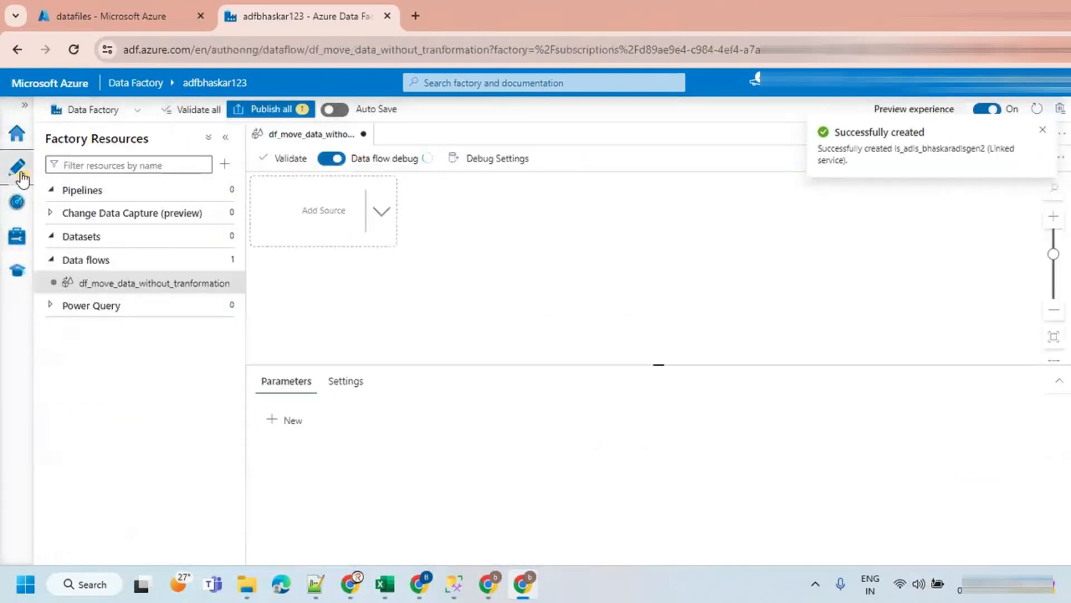
# Dismiss the notifications, hide the data flow's properties, and add a source to the data flow.
pyautogui.click(1043, 131)
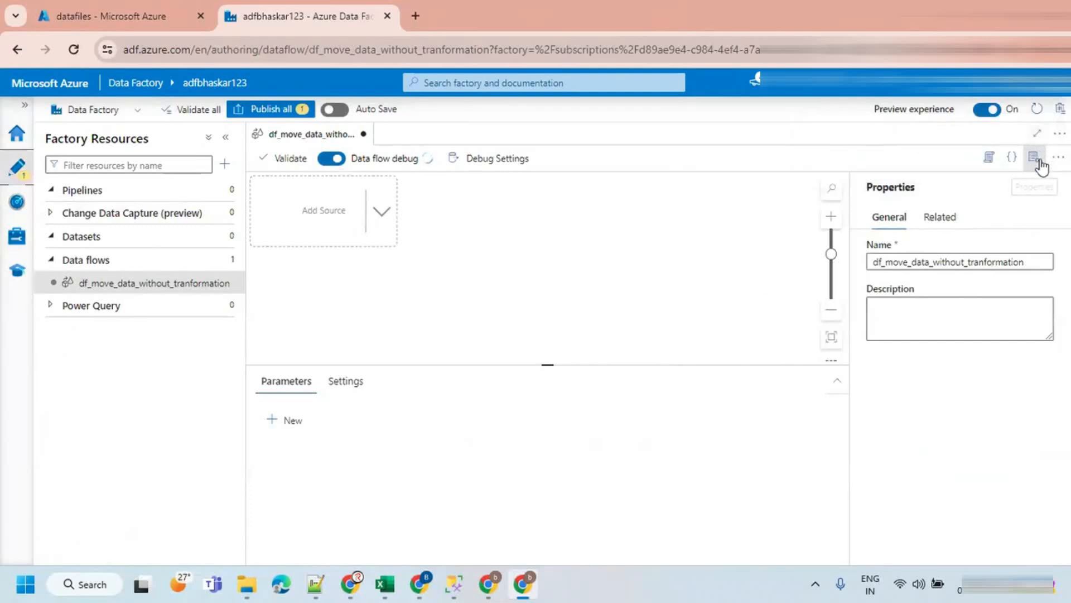
pyautogui.click(1037, 160)
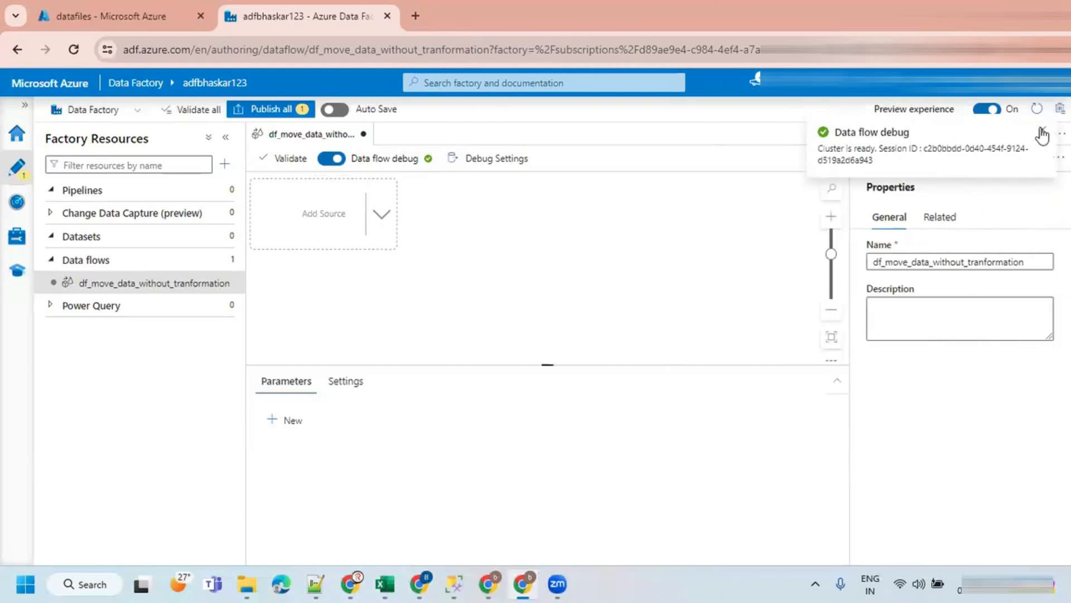
pyautogui.click(1043, 135)
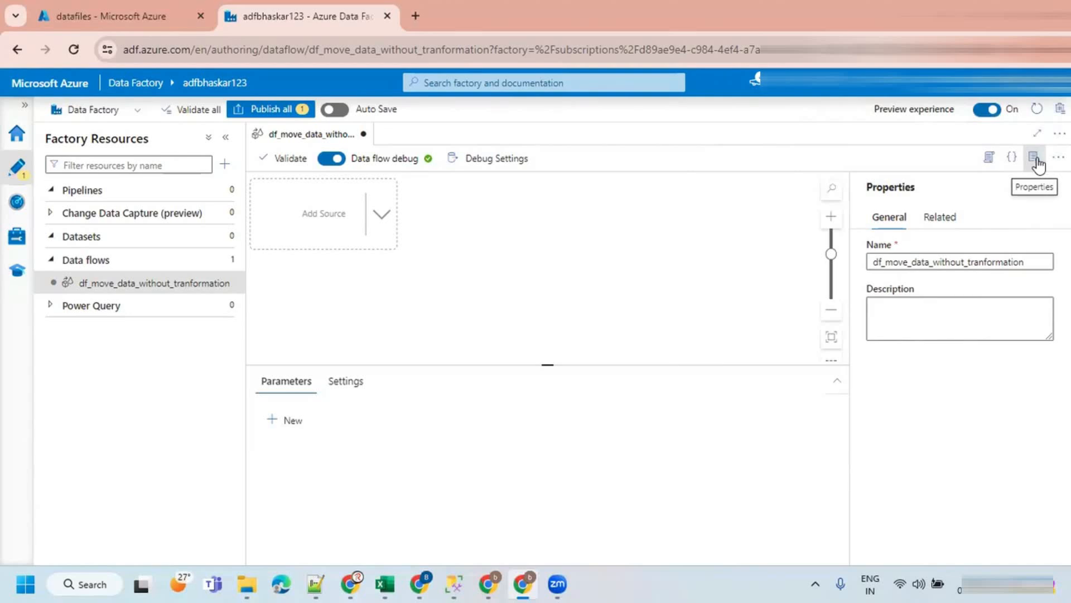
pyautogui.click(1035, 160)
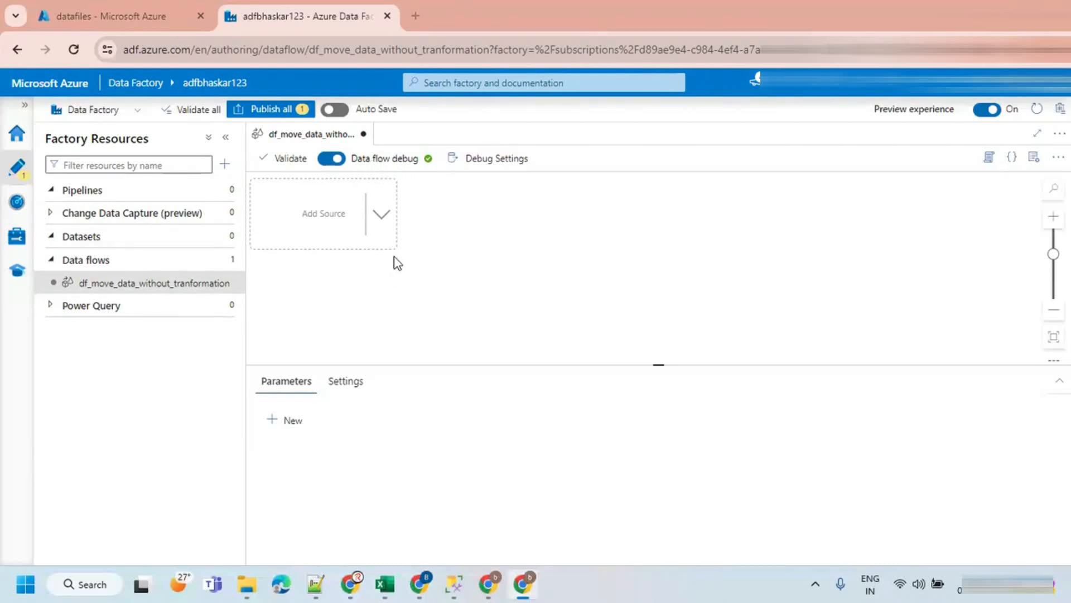
pyautogui.click(383, 219)
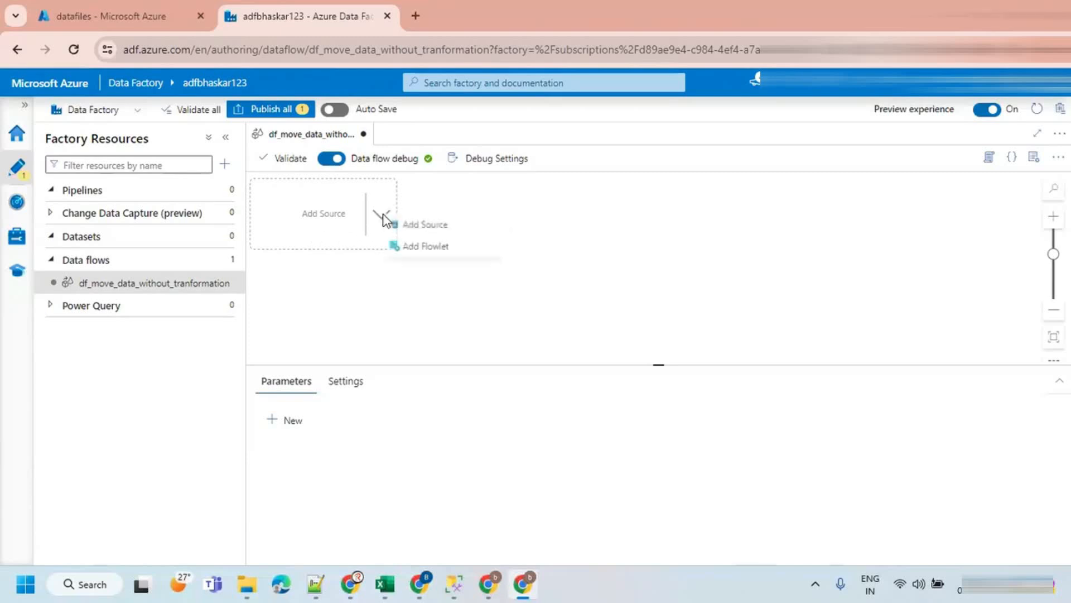
pyautogui.click(418, 227)
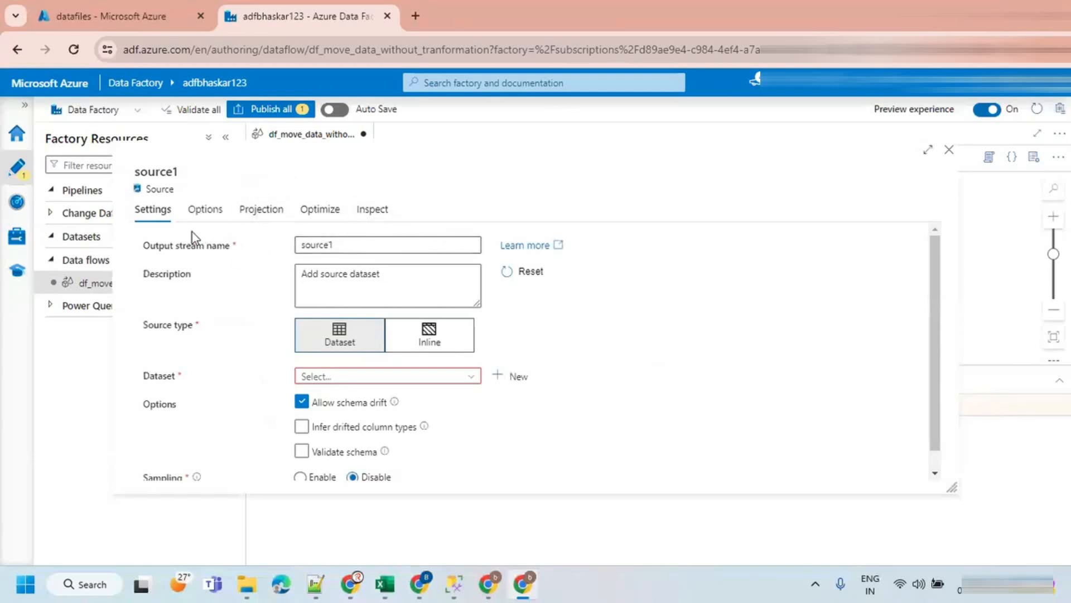
# Name the new source's output stream srcEmployee.
pyautogui.moveTo(357, 246); pyautogui.dragTo(242, 250)
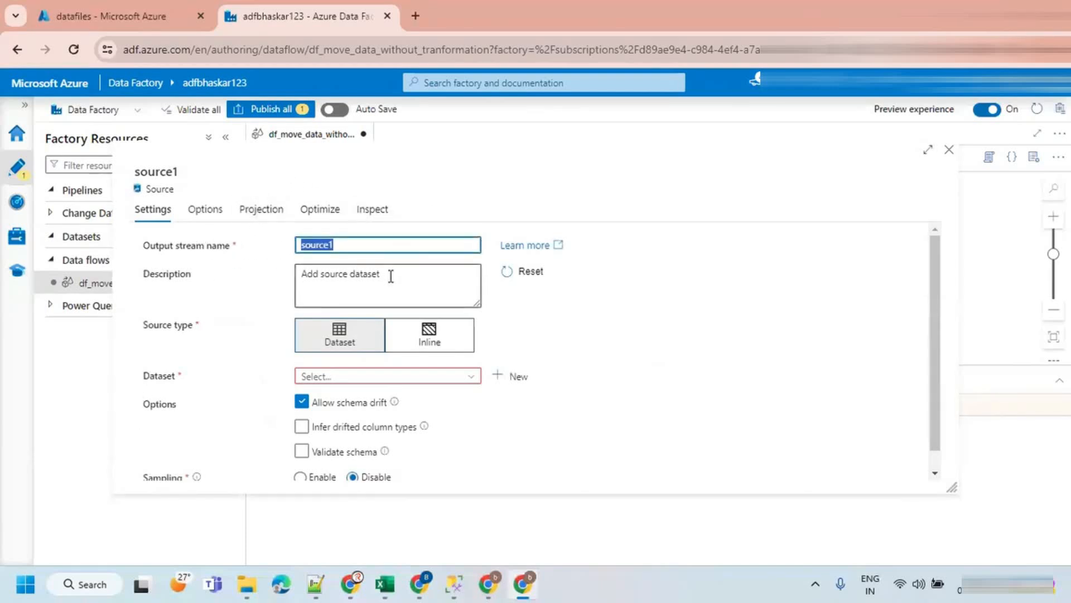
pyautogui.write('srcE')
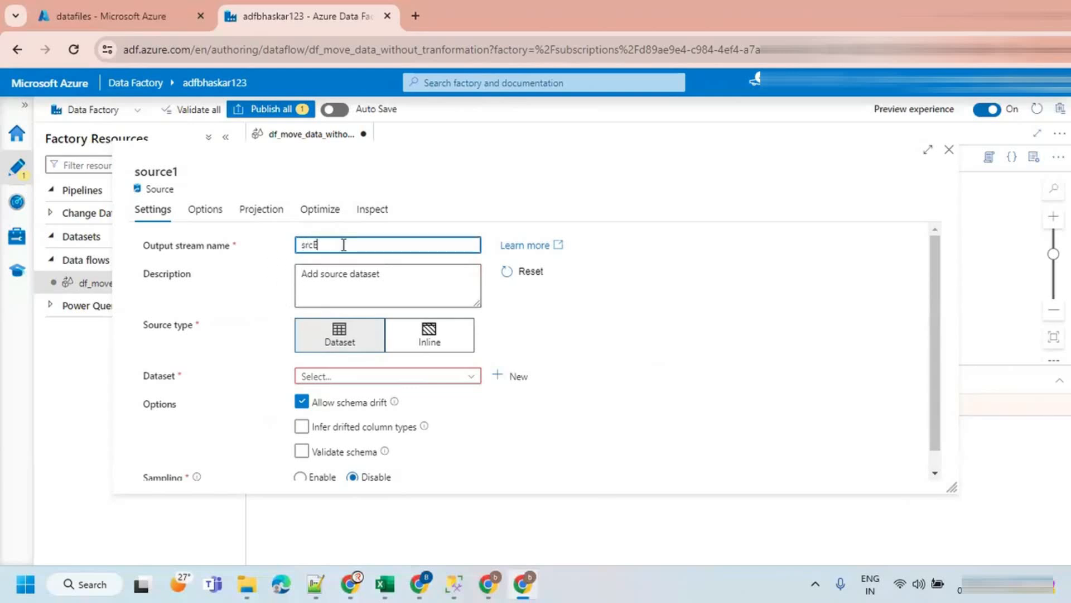
pyautogui.write('mploy')
pyautogui.moveTo(405, 241); pyautogui.dragTo(251, 256)
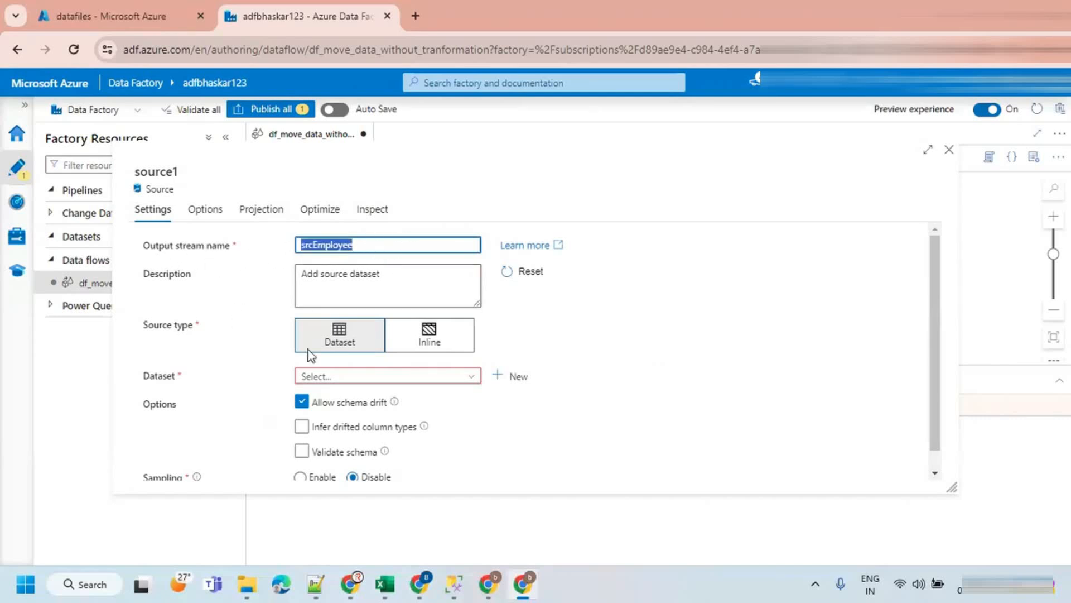
pyautogui.click(551, 327)
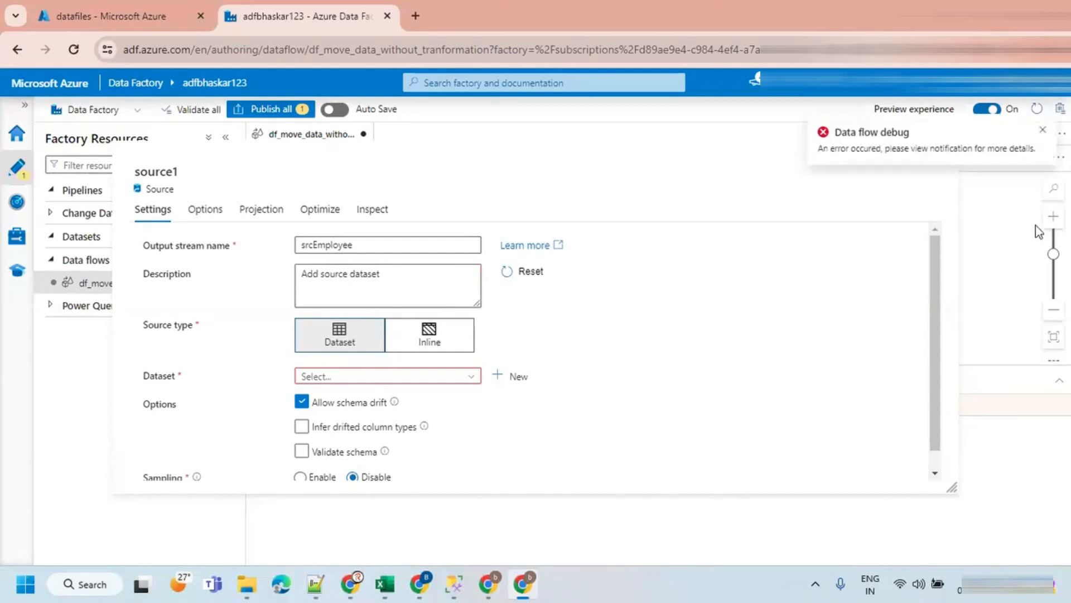
pyautogui.click(1042, 130)
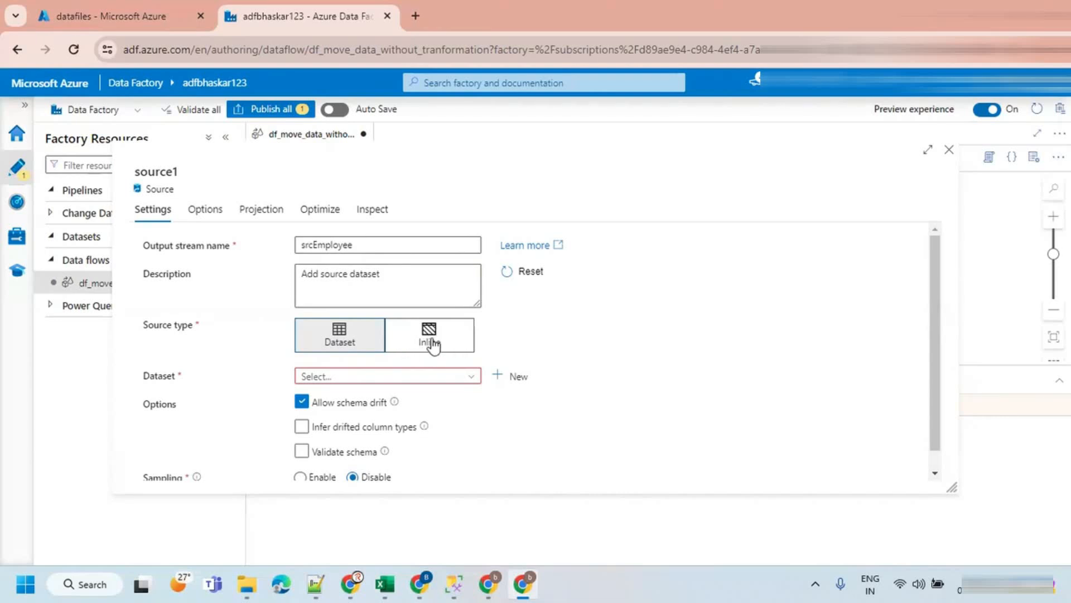
# Switch to the Zoom whiteboard and mark up the notes on the source definition and the Dataset source type.
pyautogui.hotkey('alt', 'Tab')
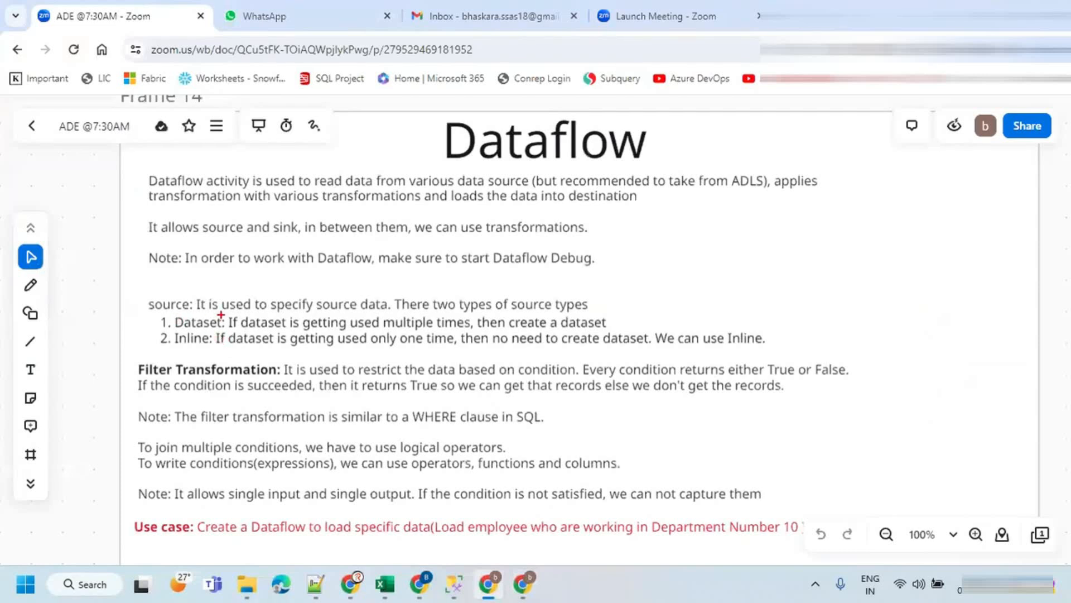
pyautogui.moveTo(141, 313); pyautogui.dragTo(586, 302)
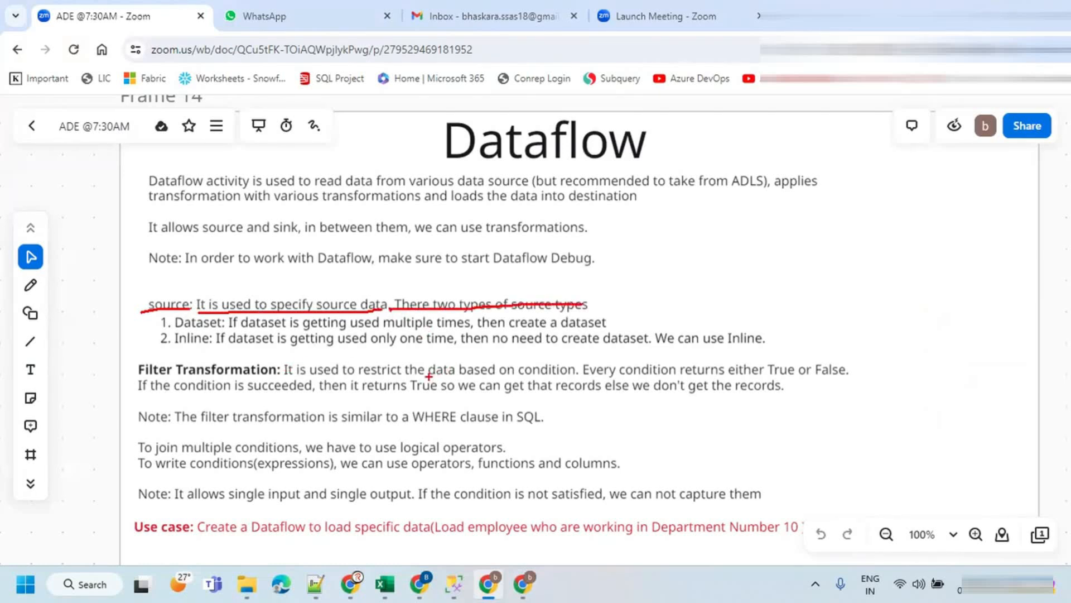
pyautogui.moveTo(150, 326); pyautogui.dragTo(187, 308)
pyautogui.moveTo(139, 348); pyautogui.dragTo(171, 322)
pyautogui.moveTo(244, 330); pyautogui.dragTo(466, 327)
pyautogui.moveTo(216, 311)
pyautogui.mouseDown()
pyautogui.moveTo(162, 311)
pyautogui.moveTo(224, 334)
pyautogui.moveTo(193, 308)
pyautogui.mouseUp()
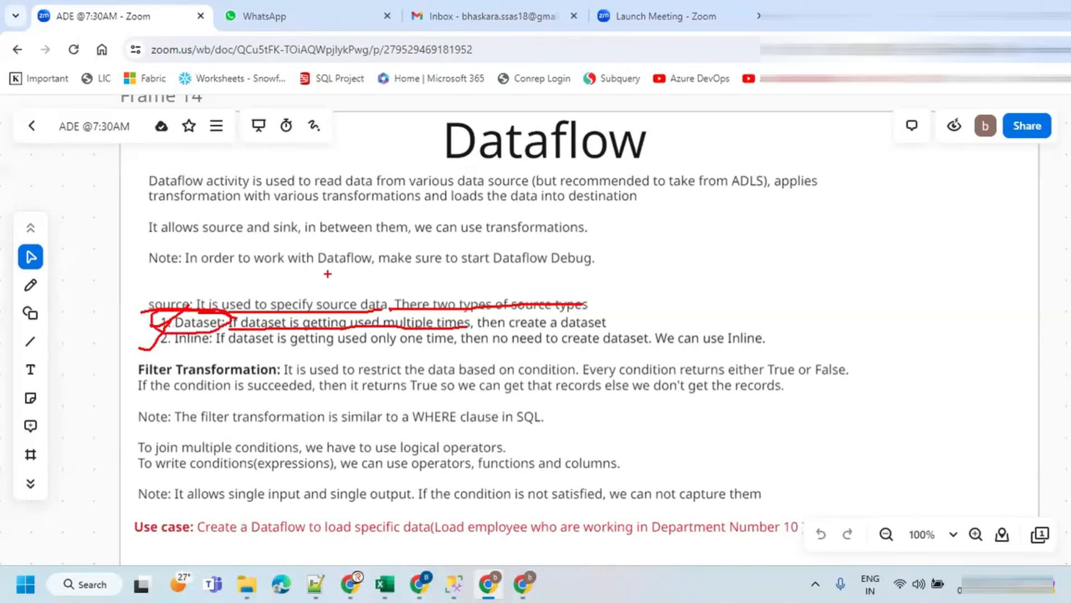
pyautogui.moveTo(695, 196)
pyautogui.mouseDown()
pyautogui.moveTo(695, 257)
pyautogui.moveTo(740, 255)
pyautogui.moveTo(736, 191)
pyautogui.moveTo(680, 193)
pyautogui.moveTo(689, 180)
pyautogui.mouseUp()
pyautogui.moveTo(641, 210); pyautogui.dragTo(709, 163)
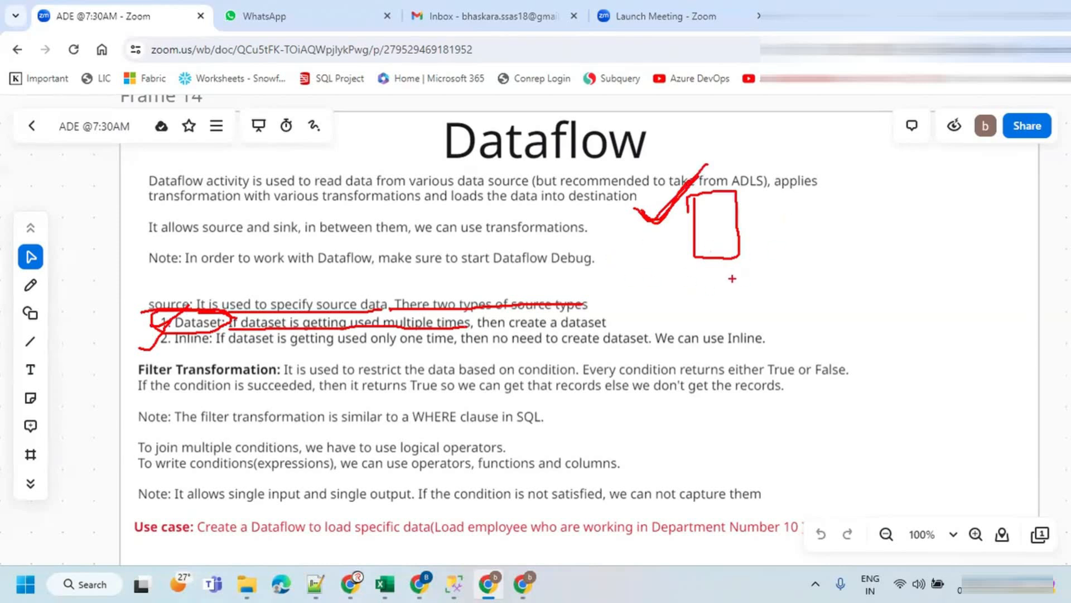
pyautogui.moveTo(690, 196); pyautogui.dragTo(692, 235)
pyautogui.moveTo(745, 256)
pyautogui.mouseDown()
pyautogui.moveTo(744, 211)
pyautogui.moveTo(723, 190)
pyautogui.moveTo(688, 188)
pyautogui.mouseUp()
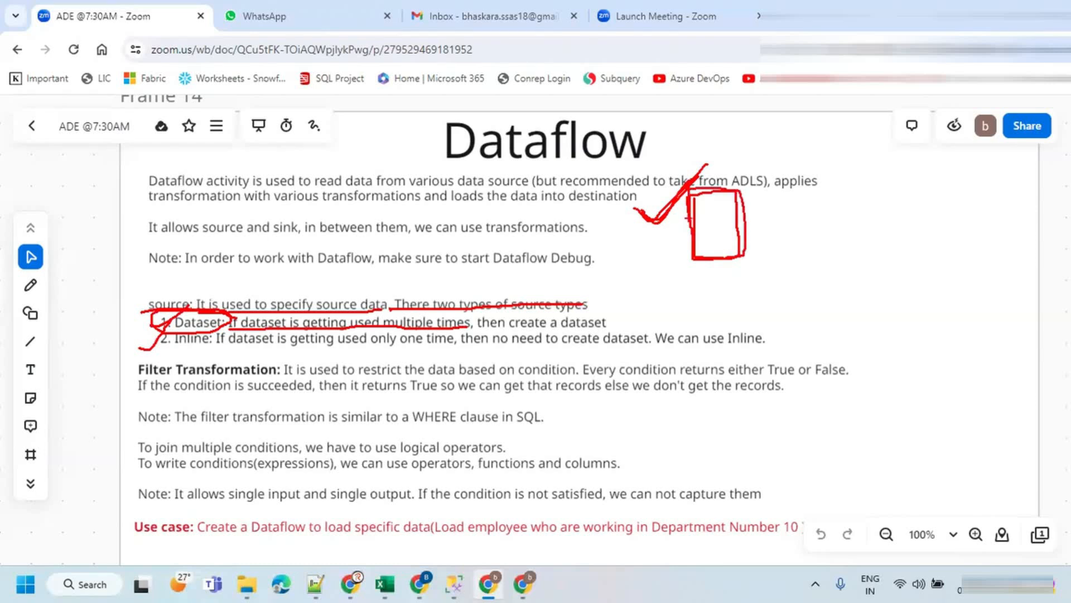
pyautogui.moveTo(635, 210); pyautogui.dragTo(685, 194)
pyautogui.moveTo(477, 331); pyautogui.dragTo(606, 330)
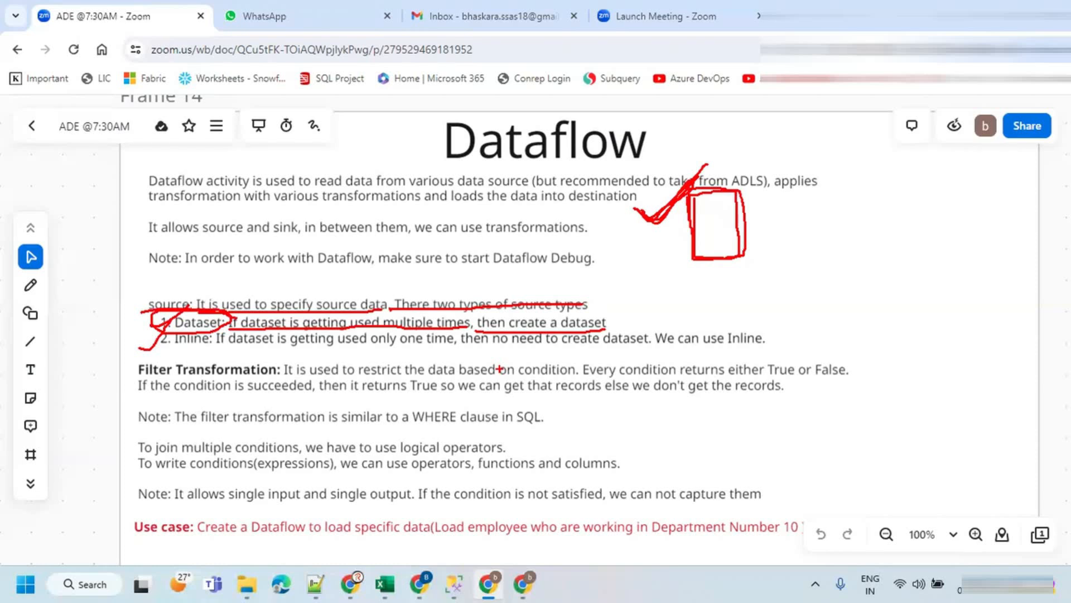
# Underline the whiteboard's note on the Inline source type and return to Data Factory.
pyautogui.moveTo(171, 344); pyautogui.dragTo(226, 342)
pyautogui.moveTo(222, 345); pyautogui.dragTo(445, 340)
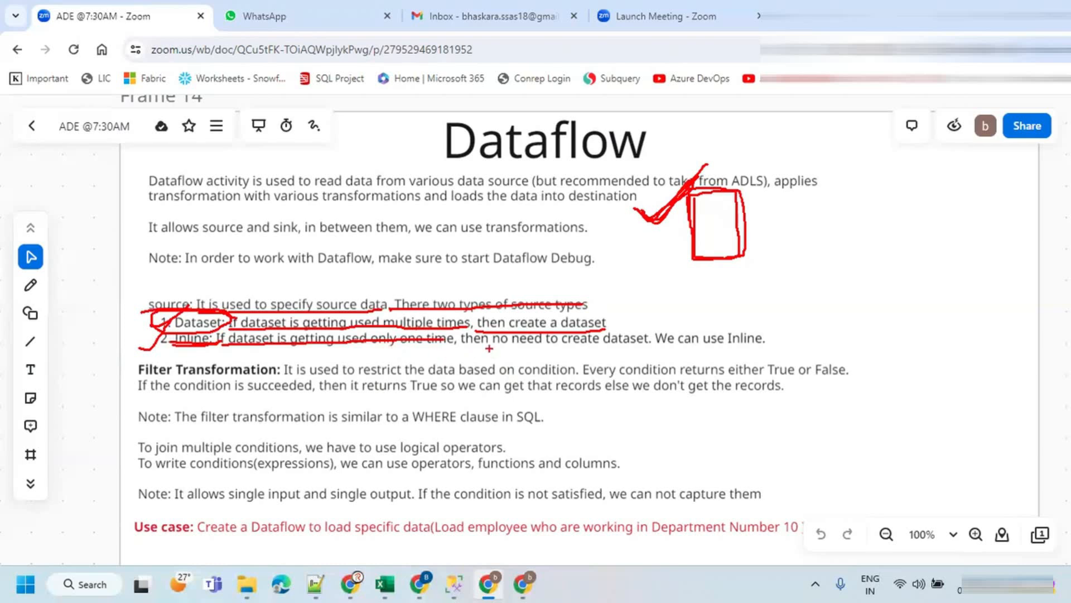
pyautogui.moveTo(459, 341); pyautogui.dragTo(740, 346)
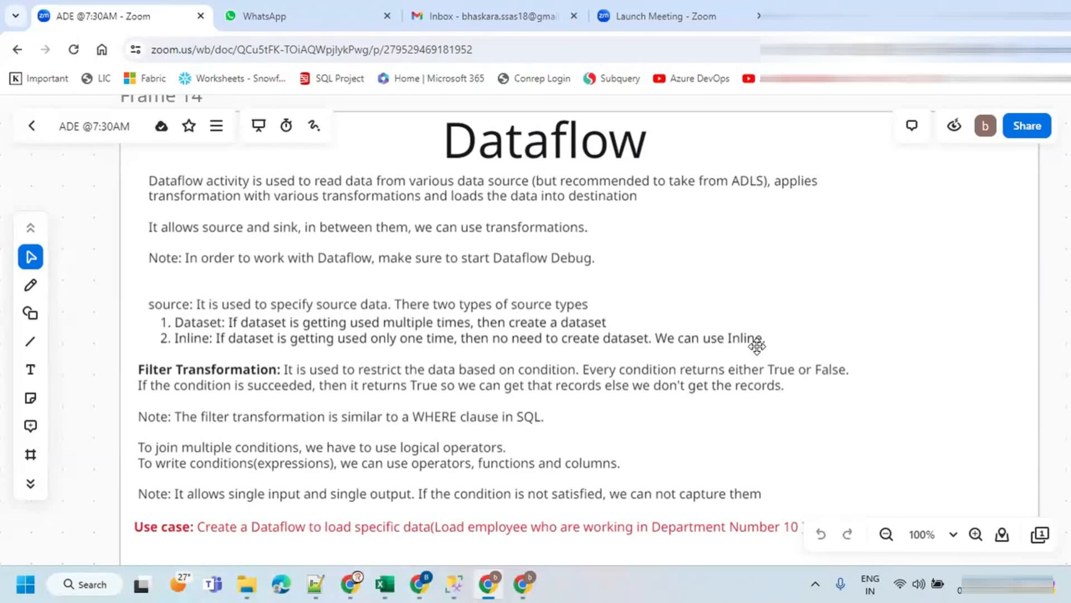
pyautogui.hotkey('alt', 'Tab')
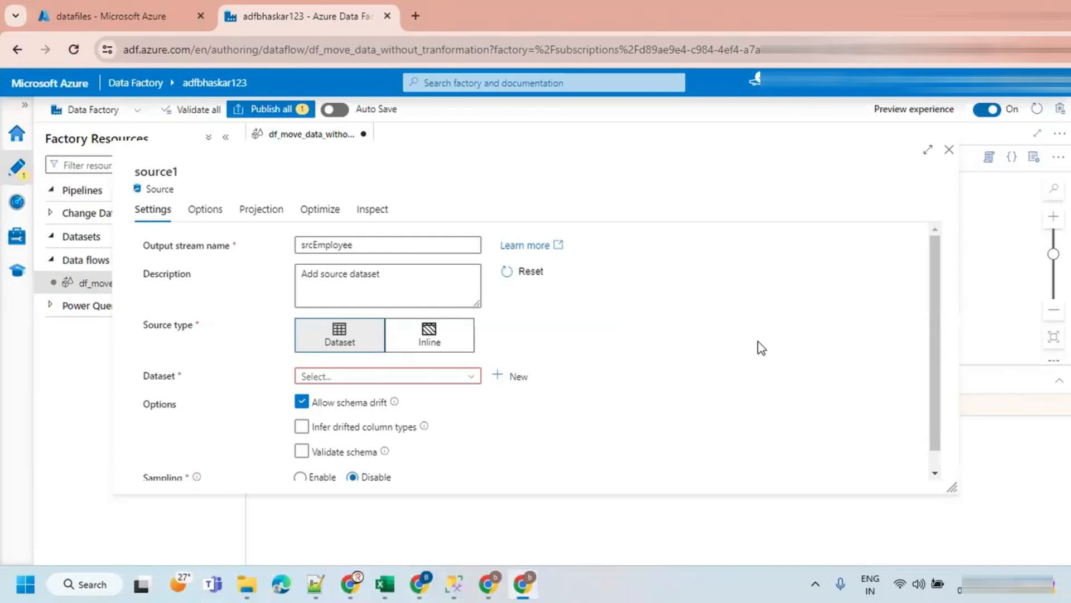
# Close the source settings and start a new dataset on Azure Data Lake Storage Gen2 in DelimitedText format.
pyautogui.click(949, 150)
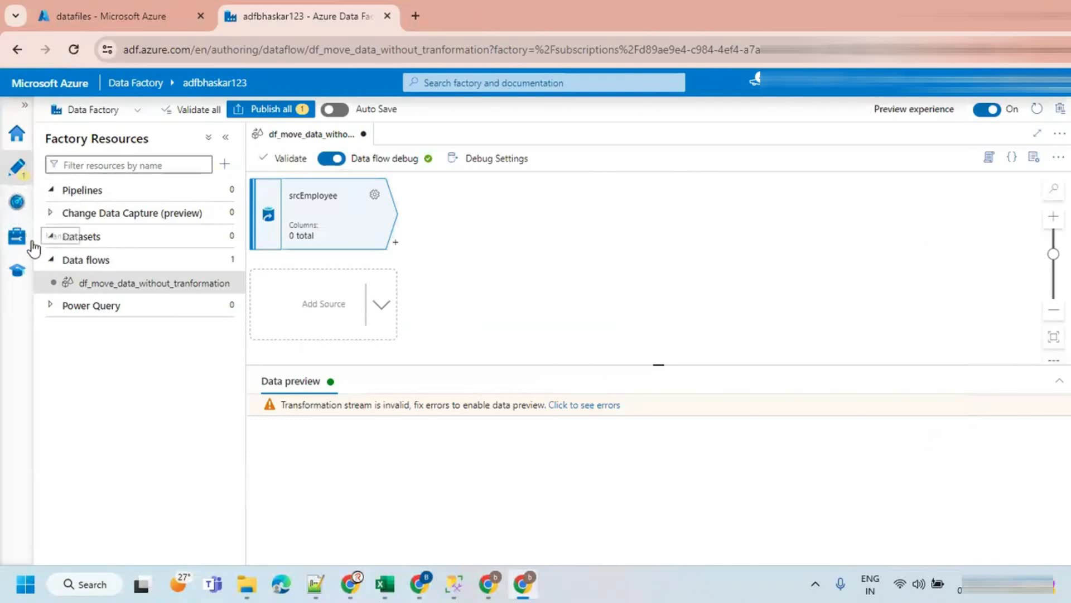
pyautogui.click(227, 241)
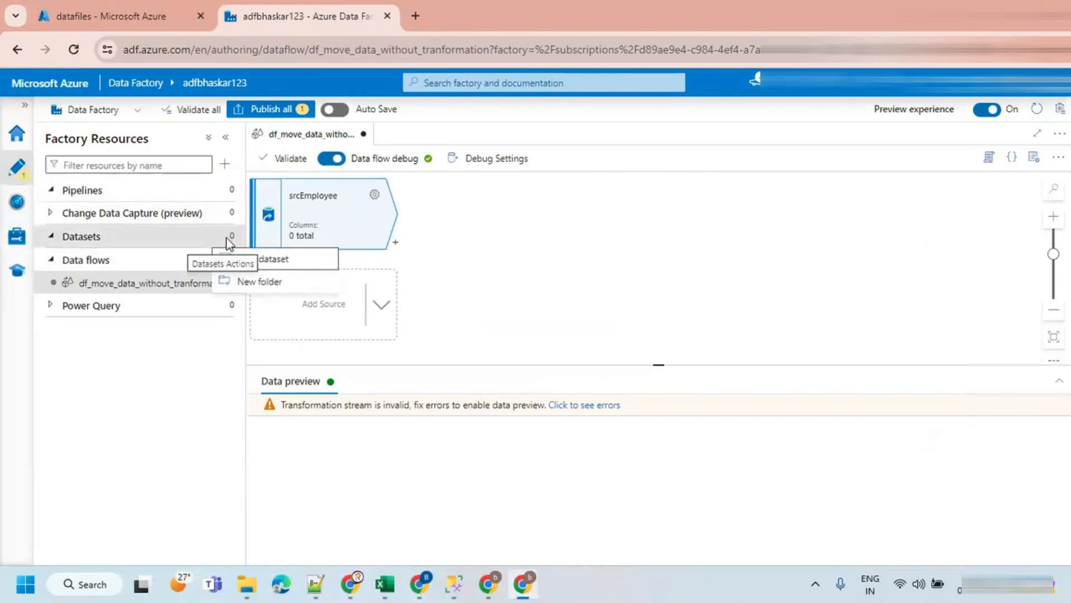
pyautogui.click(270, 260)
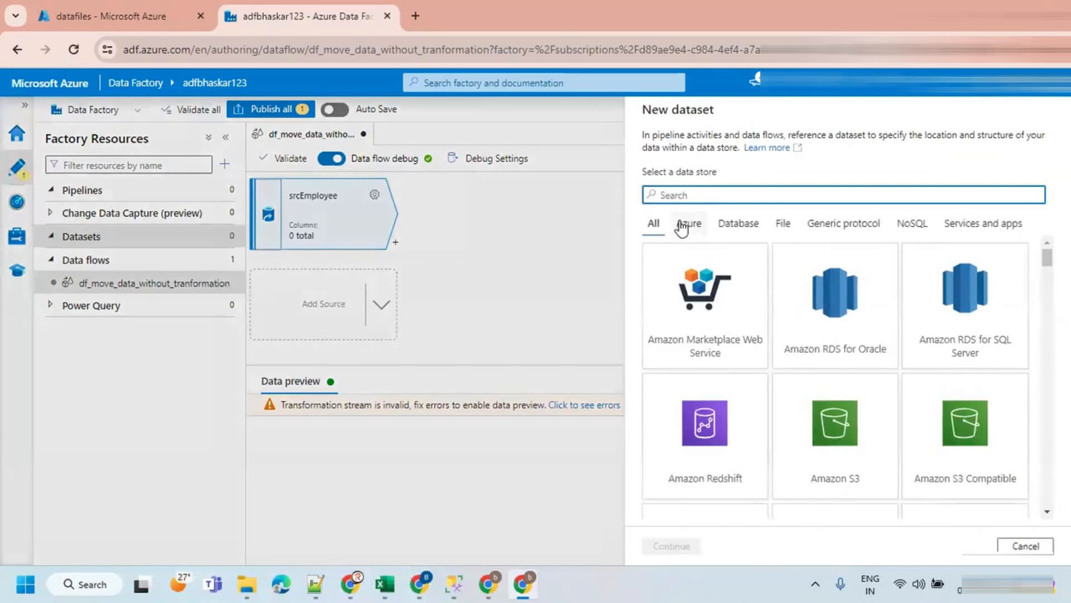
pyautogui.click(683, 224)
pyautogui.click(975, 431)
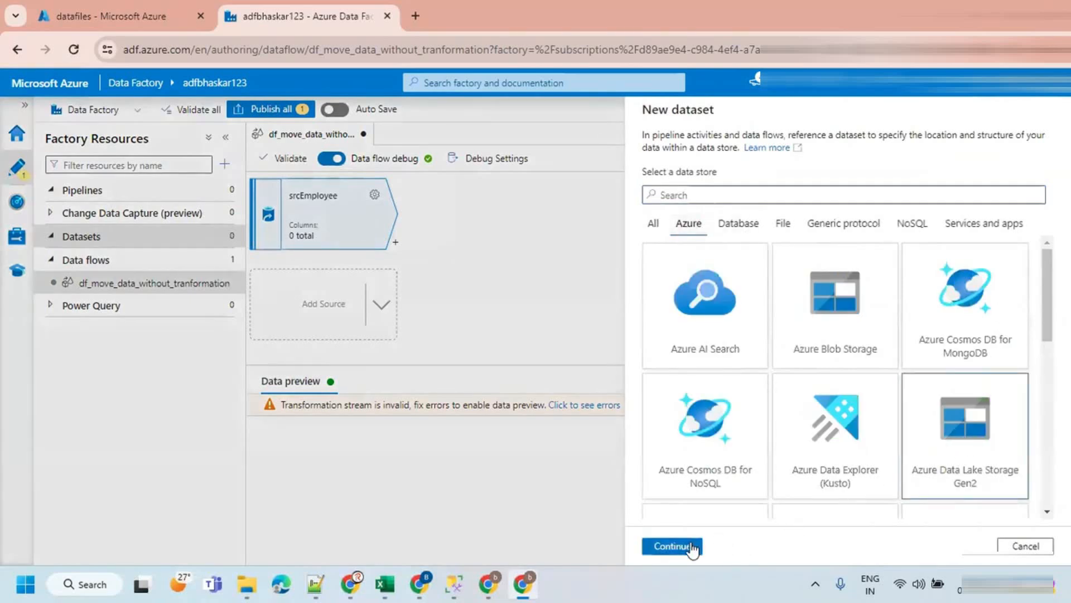
pyautogui.click(673, 545)
pyautogui.click(968, 237)
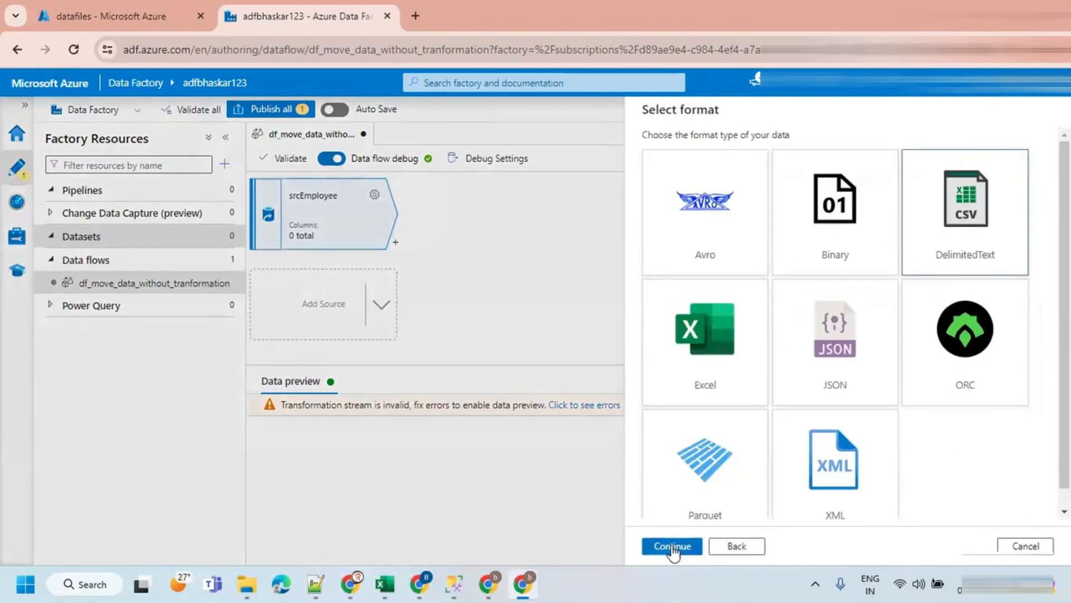
pyautogui.click(673, 547)
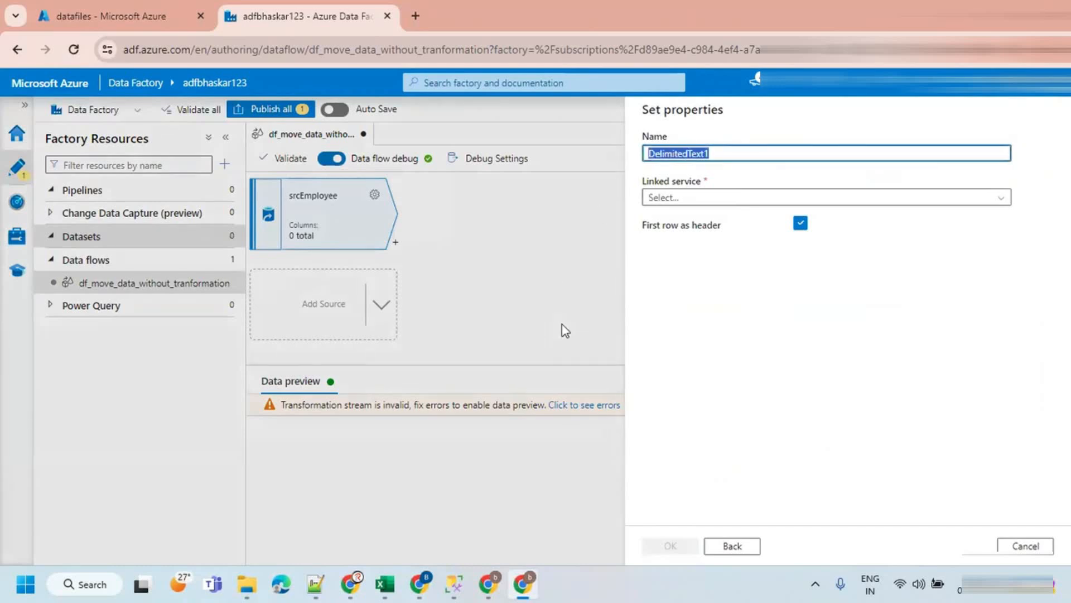
# Name the dataset ds_datafiles_input_employee and select the existing Data Lake Storage linked service.
pyautogui.write('ds_datafiles_input_')
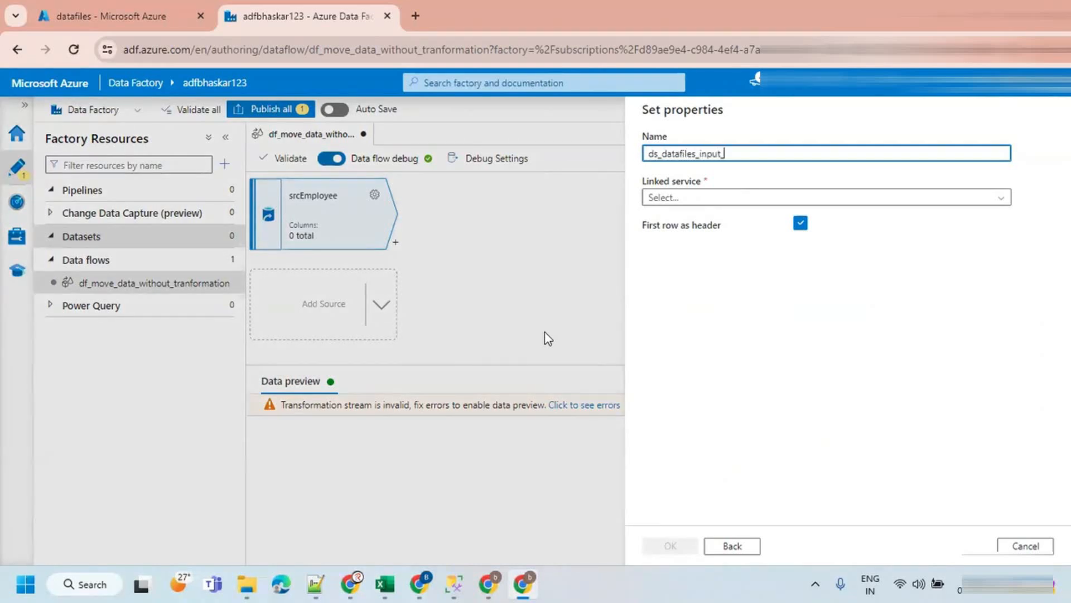
pyautogui.write('employee')
pyautogui.click(698, 199)
pyautogui.click(702, 267)
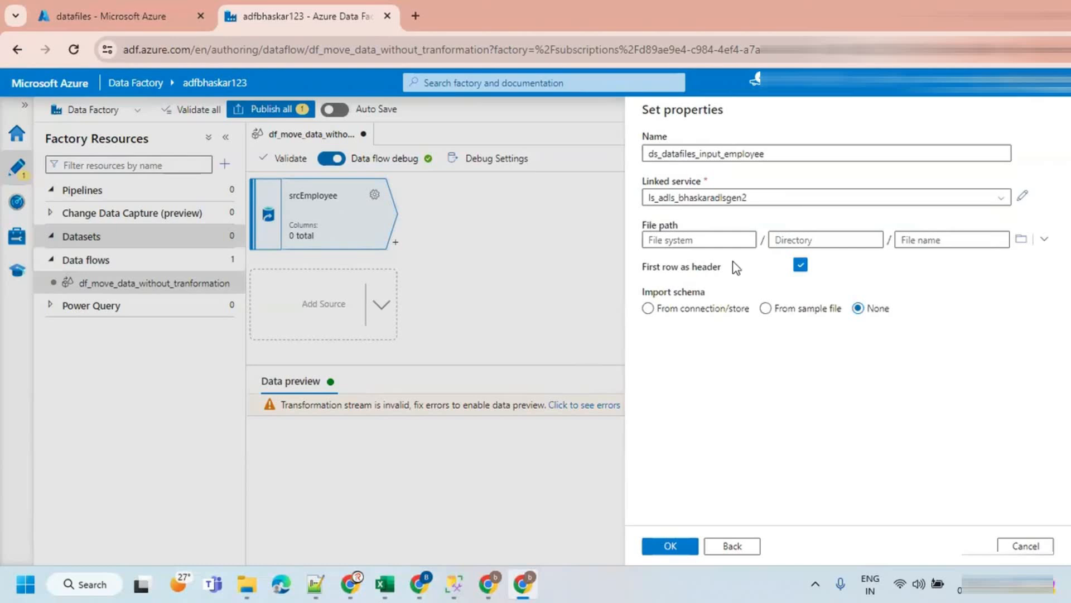
# Set the dataset's file path to employee.csv in the input directory of the datafiles container.
pyautogui.click(1023, 249)
pyautogui.click(677, 186)
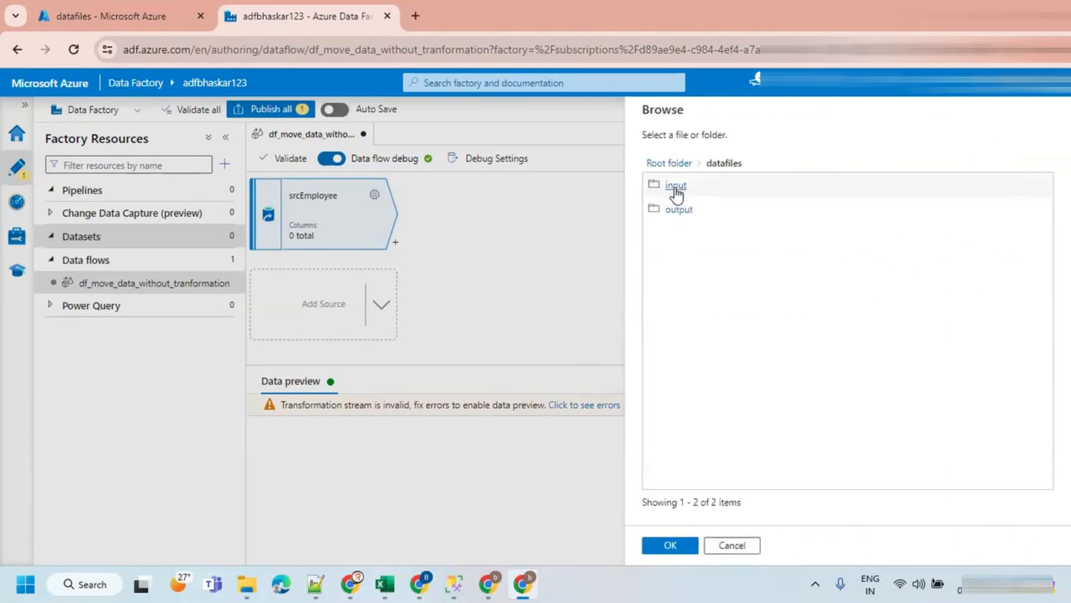
pyautogui.click(677, 186)
pyautogui.click(687, 186)
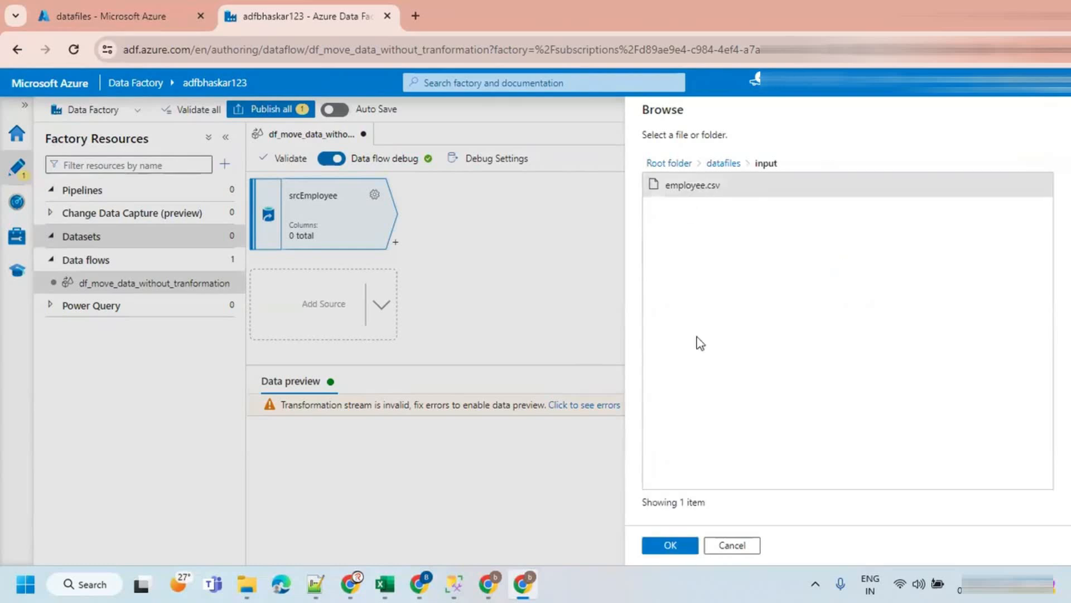
pyautogui.click(671, 552)
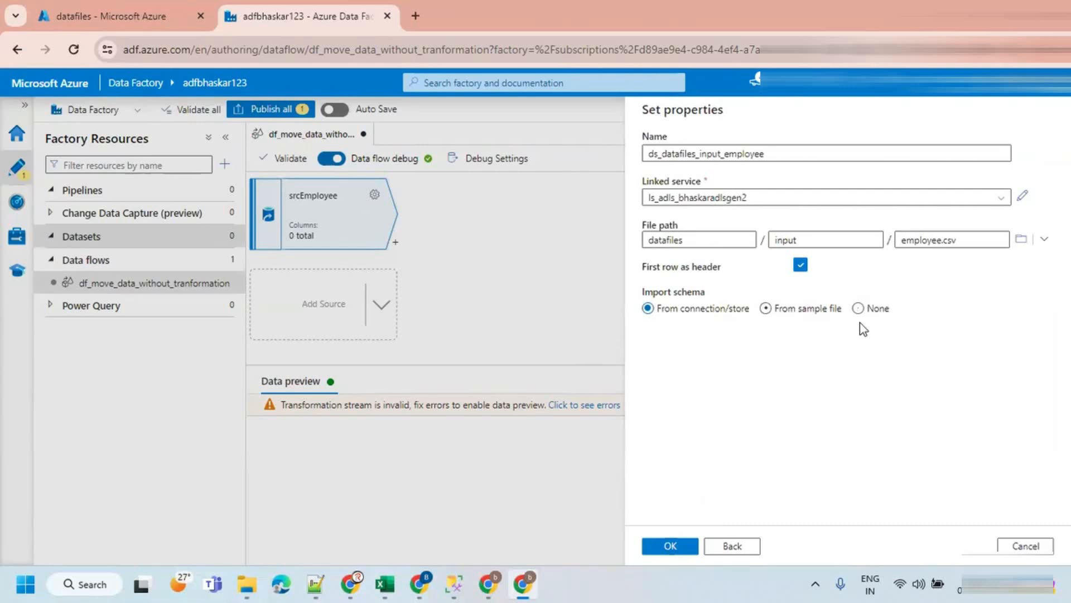
# Import the schema from the connection/store, create the dataset, and hide its properties.
pyautogui.click(858, 309)
pyautogui.click(725, 307)
pyautogui.click(663, 545)
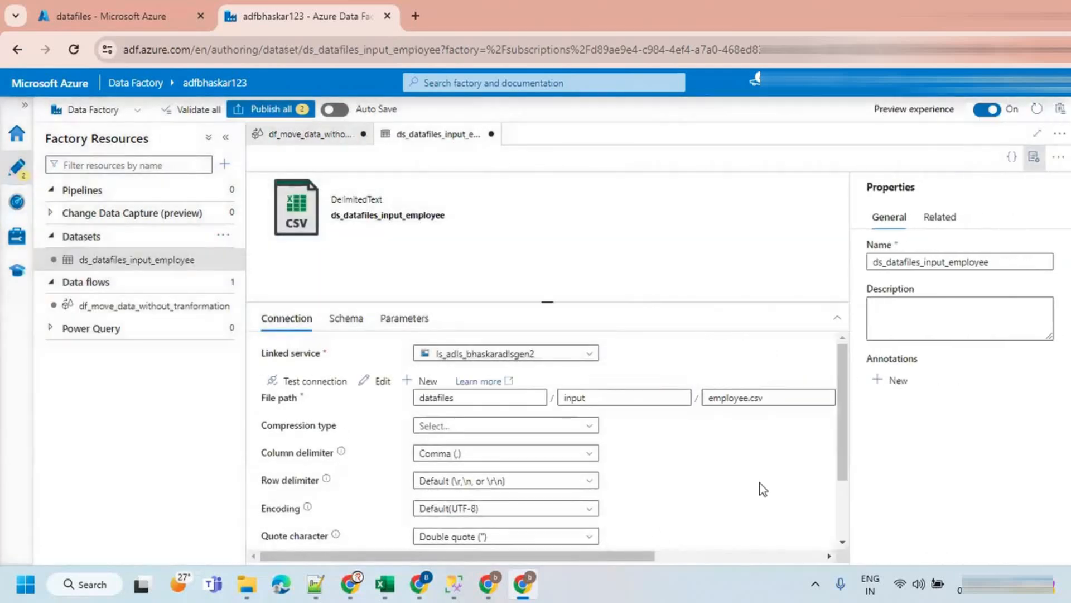
pyautogui.click(1034, 157)
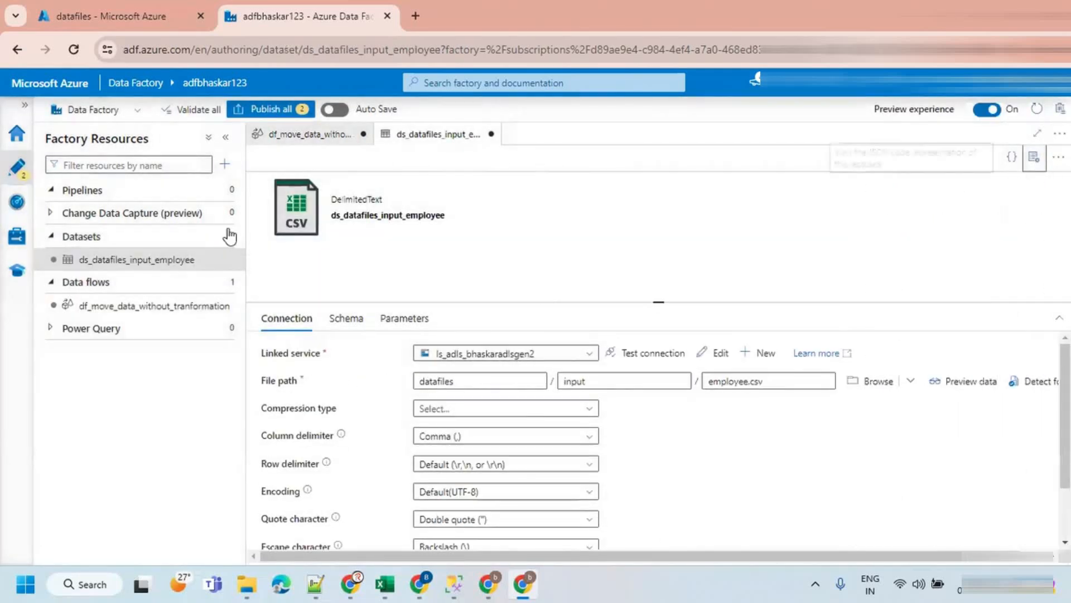
# Return to the df_move_data_without_tranformation data flow and assign ds_datafiles_input_employee as the dataset of the srcEmployee source.
pyautogui.click(312, 135)
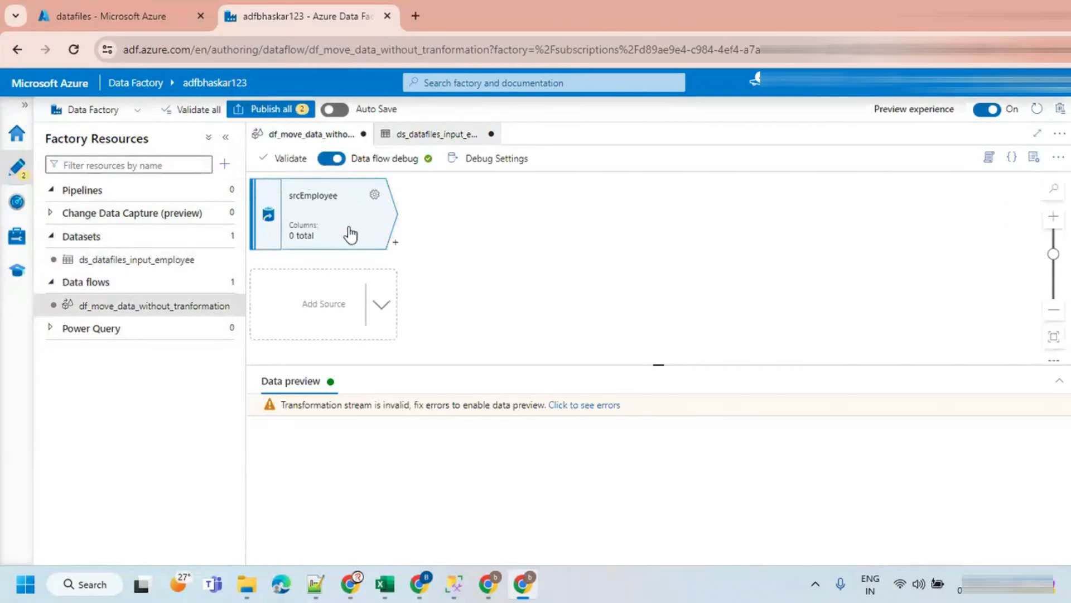
pyautogui.click(374, 195)
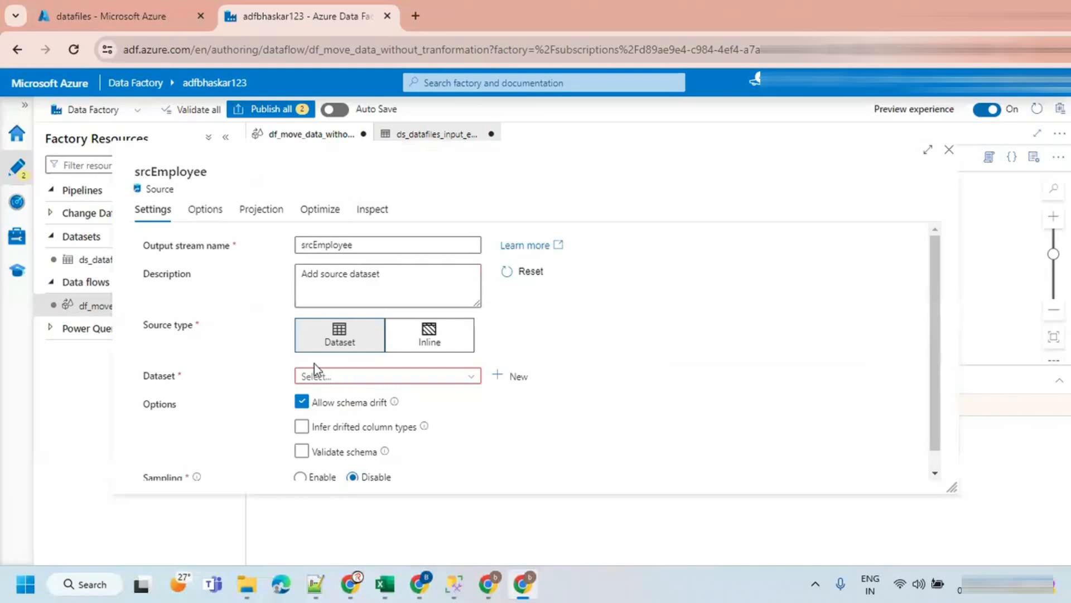
pyautogui.click(341, 379)
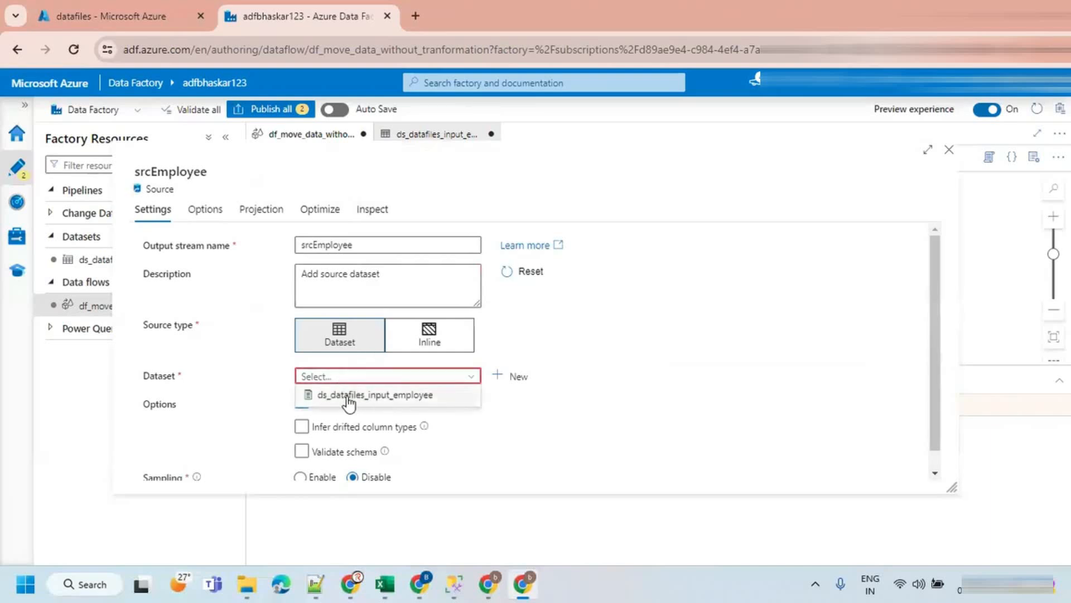
pyautogui.click(353, 397)
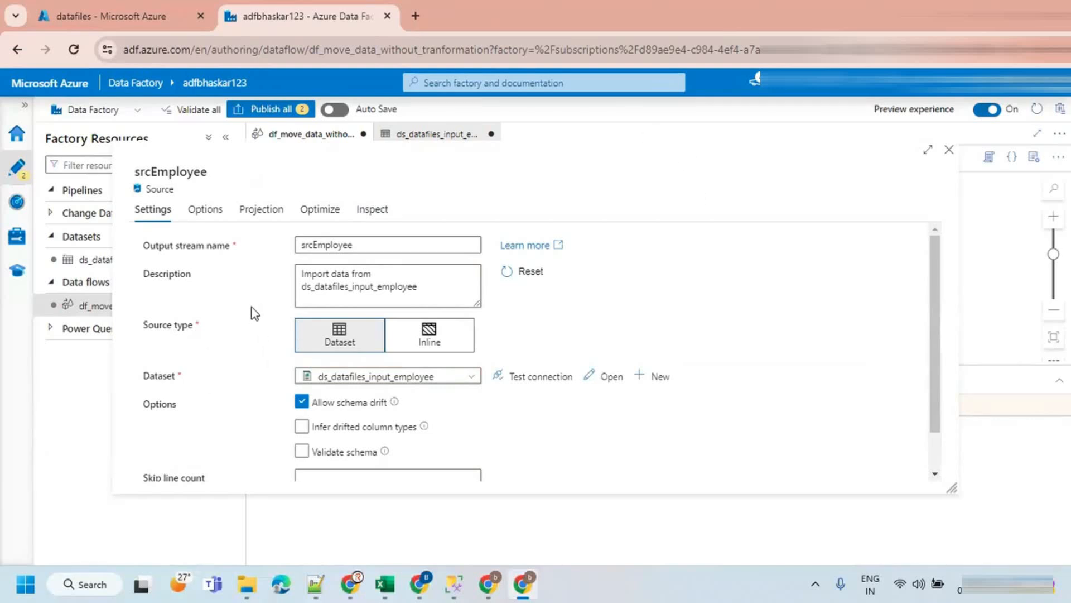
# Review the source options of srcEmployee, import its projection from the dataset, and close the source settings.
pyautogui.click(205, 211)
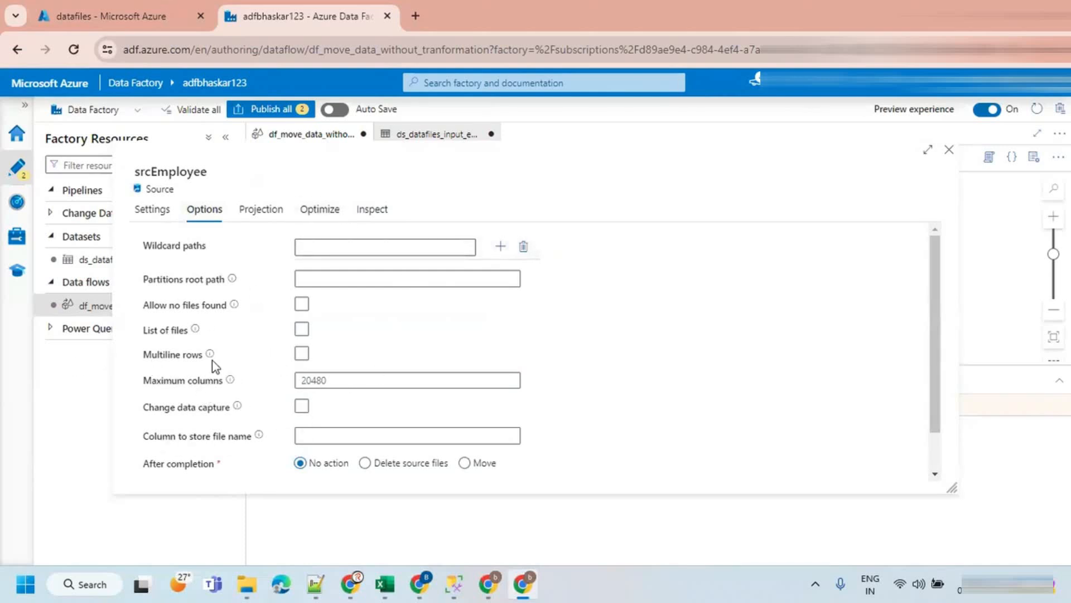
pyautogui.scroll(-2, 343, 363)
pyautogui.scroll(2, 352, 316)
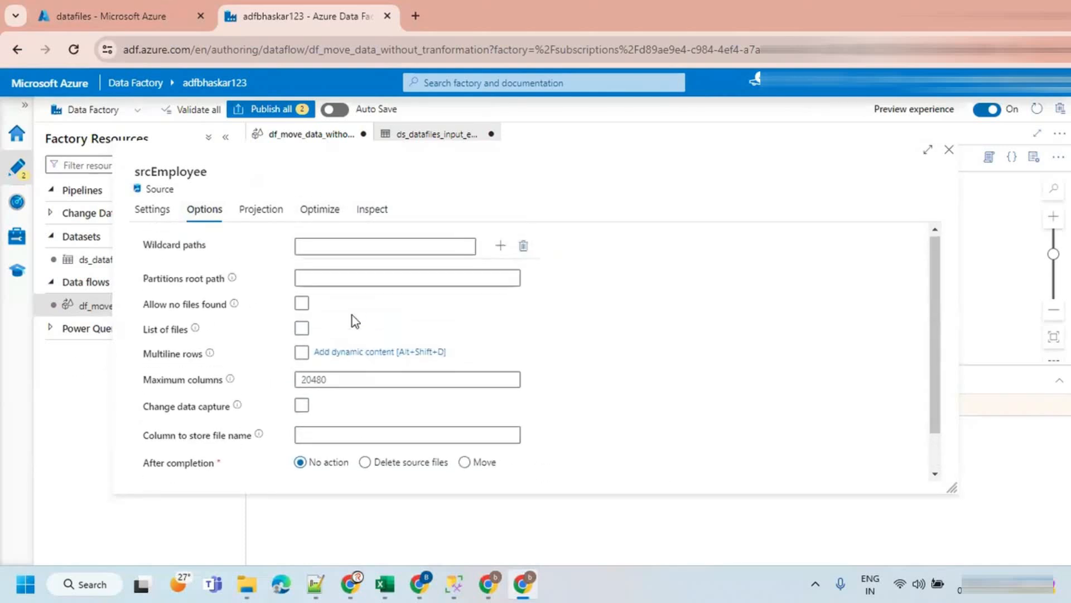
pyautogui.click(258, 219)
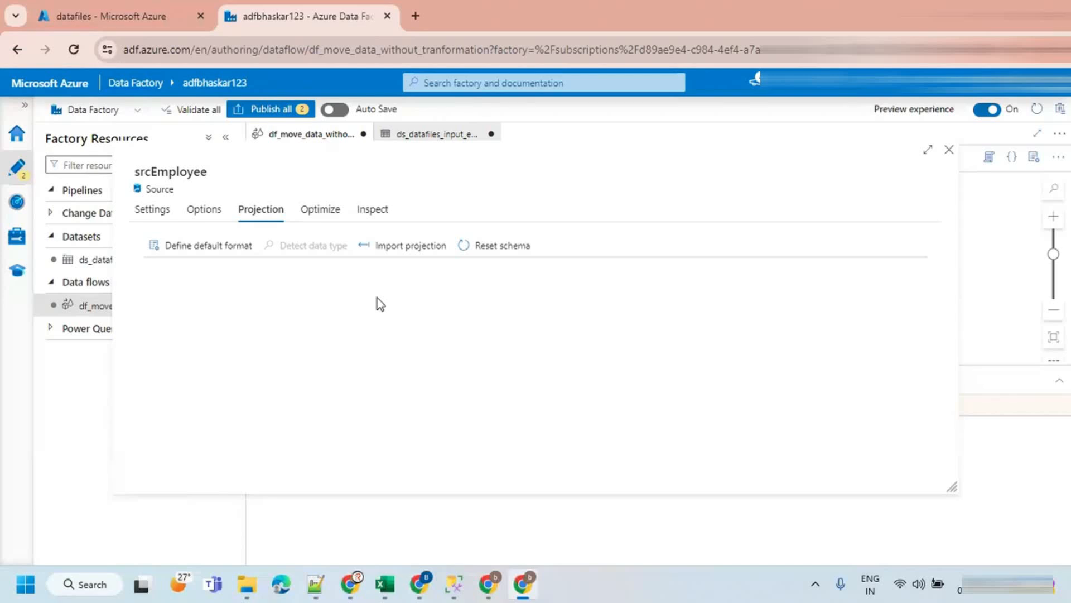
pyautogui.click(402, 253)
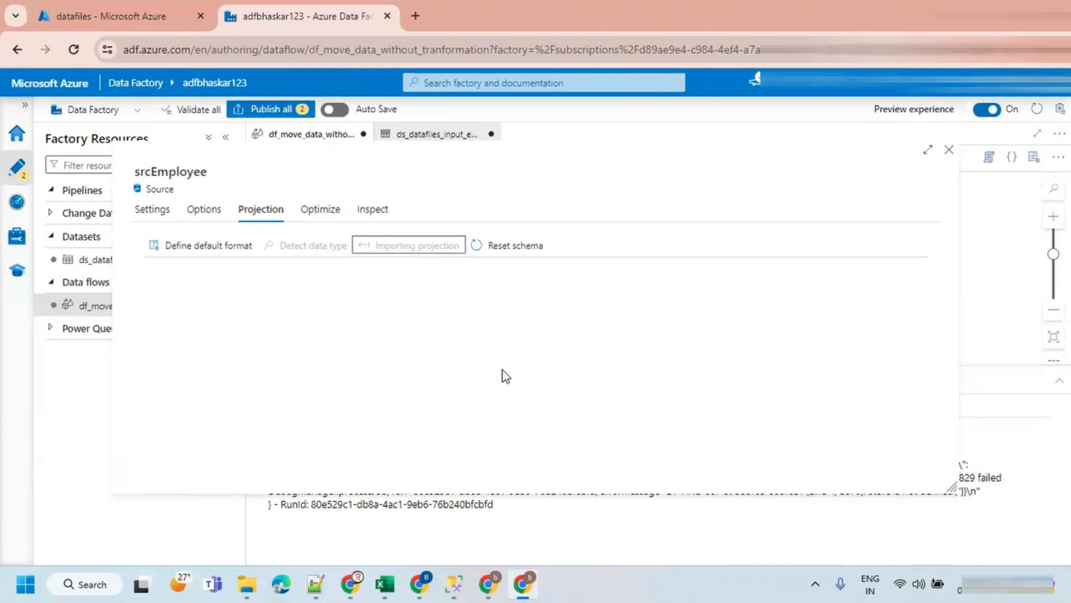
pyautogui.click(587, 140)
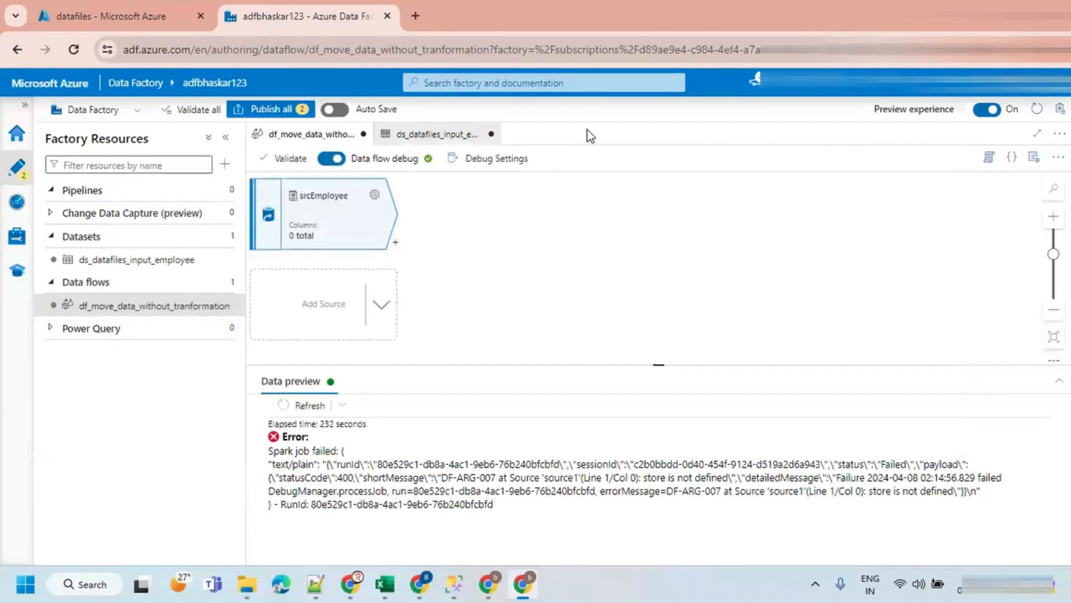
# In the srcEmployee projection, set the Mgr column's type to short and the Commission column's type to double, and close the settings.
pyautogui.click(375, 196)
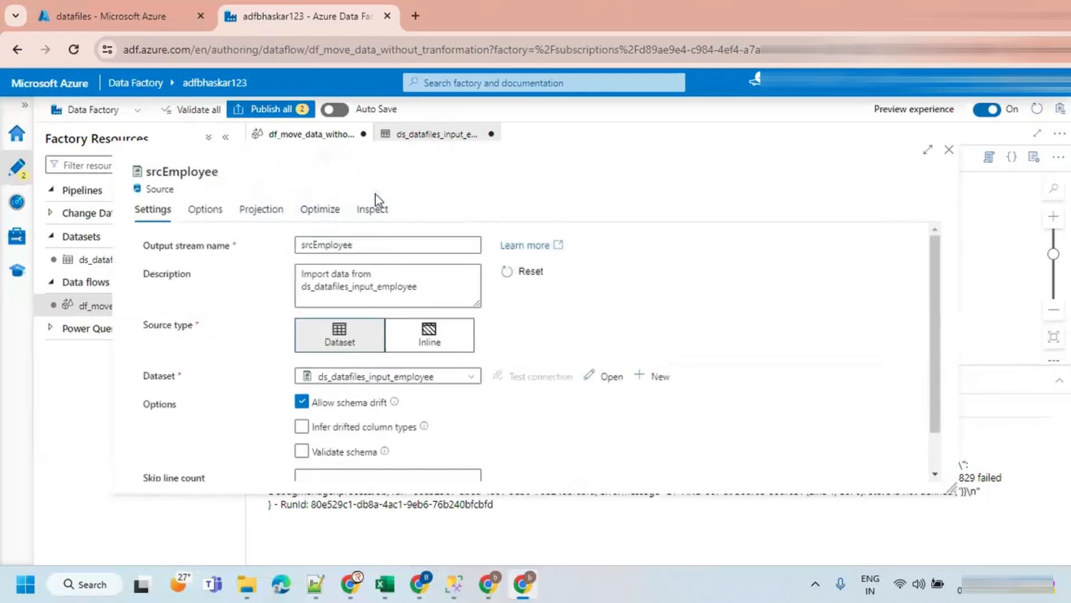
pyautogui.click(249, 211)
pyautogui.click(1044, 131)
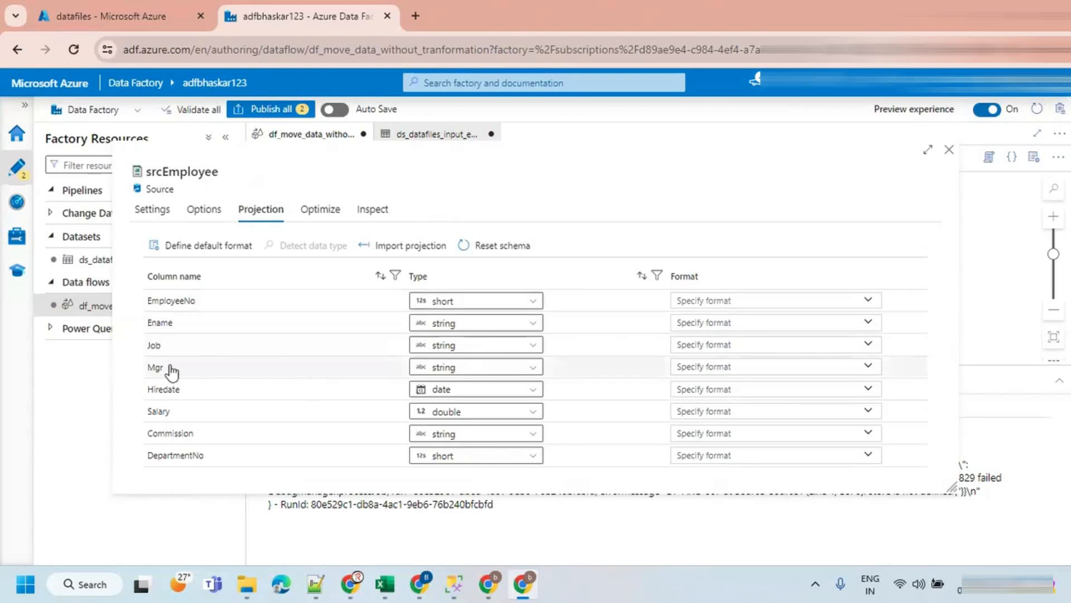
pyautogui.click(530, 367)
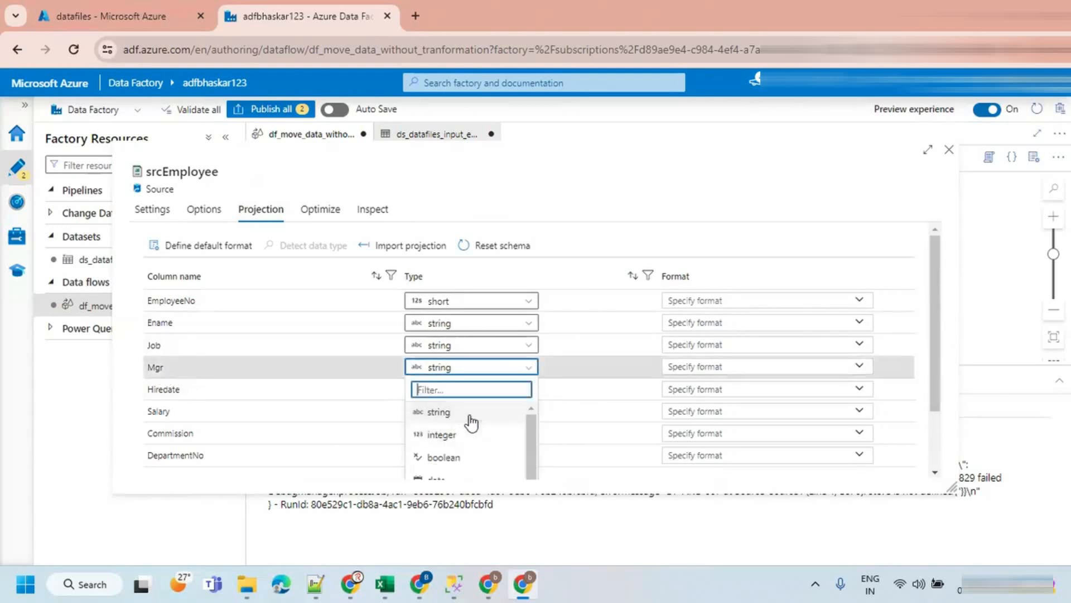
pyautogui.write('short')
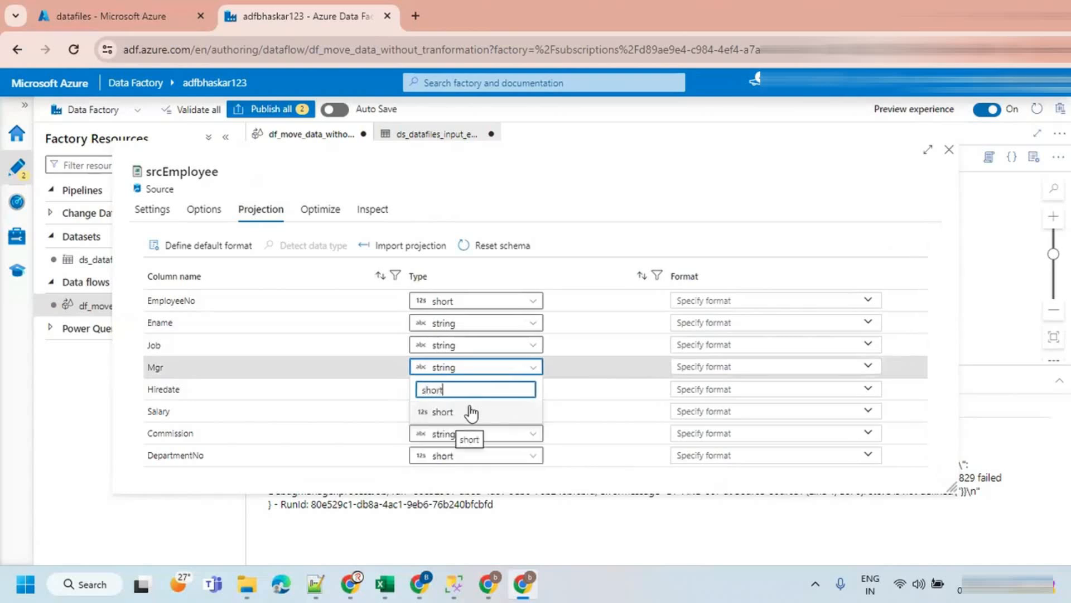
pyautogui.click(470, 411)
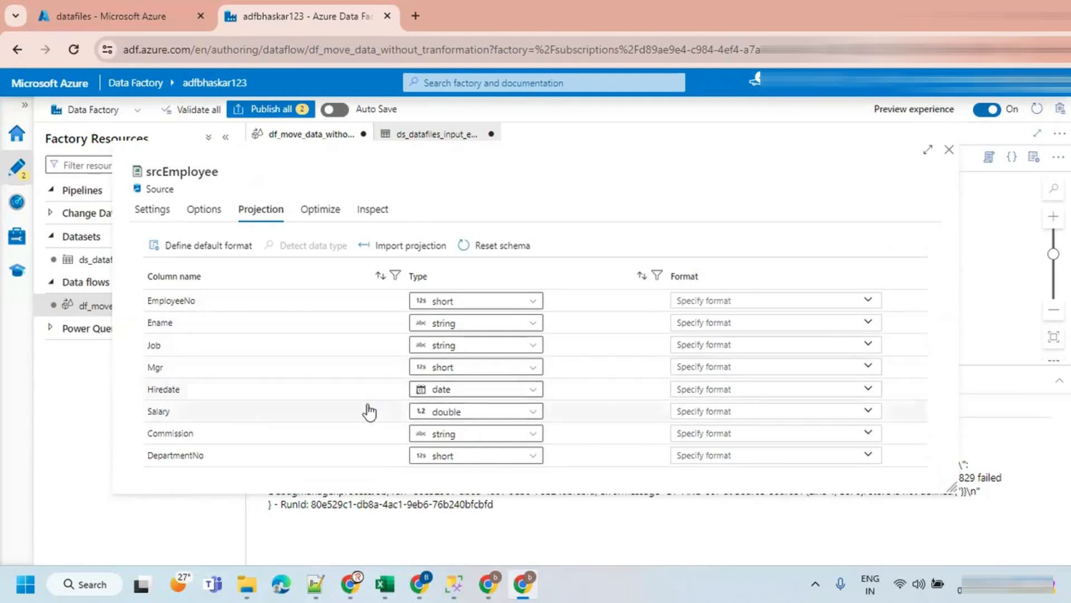
pyautogui.click(452, 436)
pyautogui.write('doub')
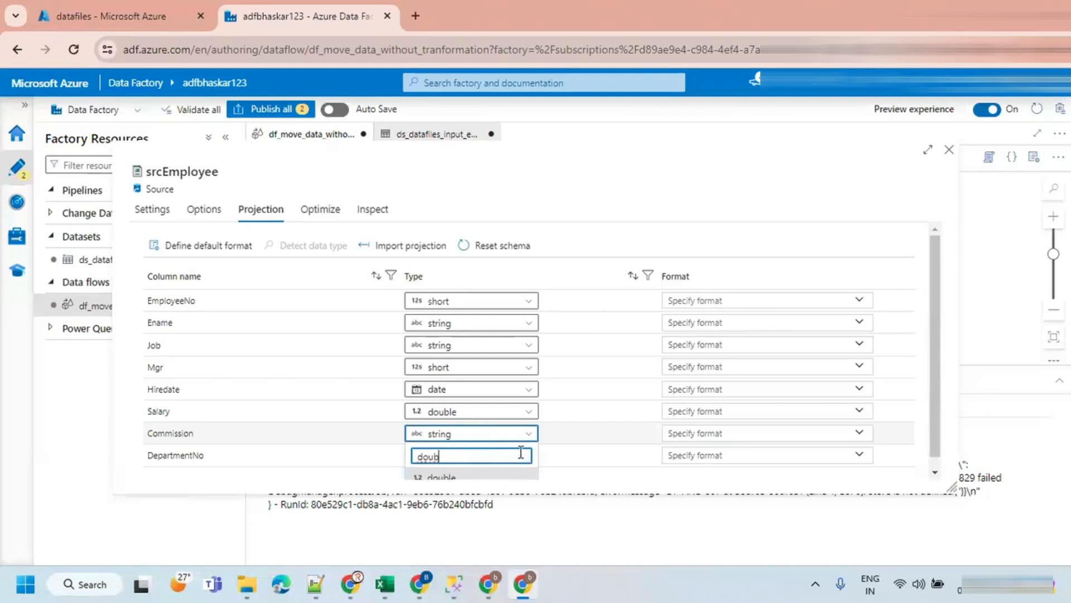
pyautogui.click(455, 472)
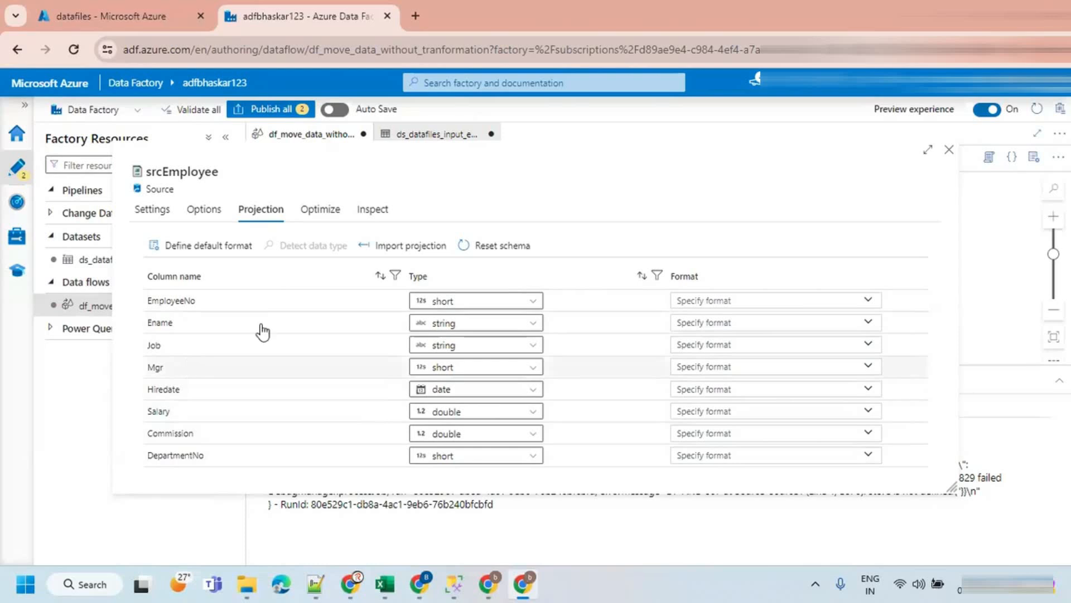
pyautogui.click(950, 149)
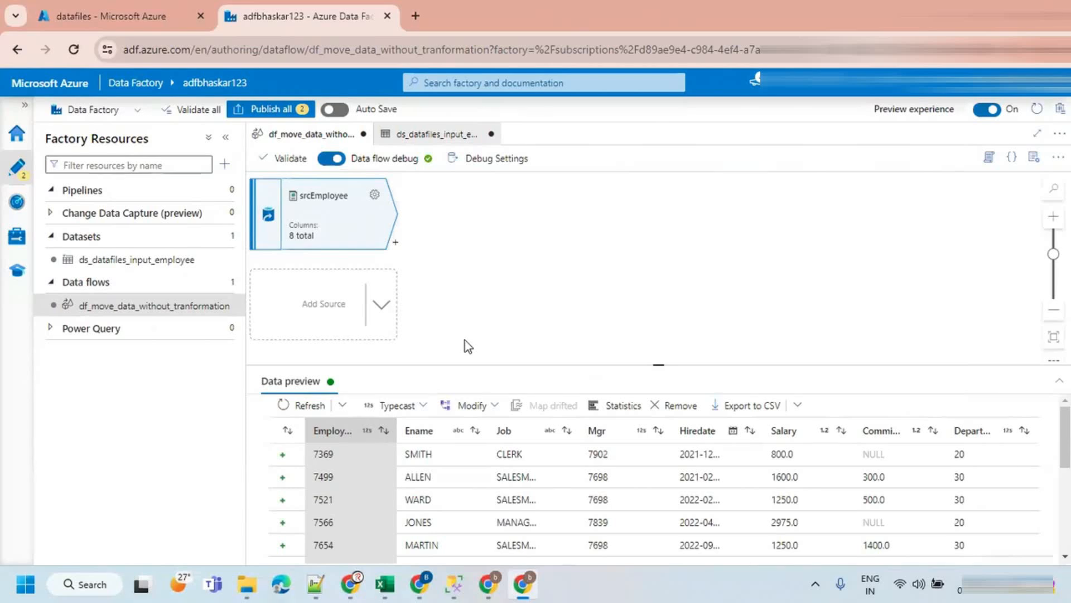
# Collapse the factory resources pane and resize the data preview to examine the rows from srcEmployee.
pyautogui.click(227, 139)
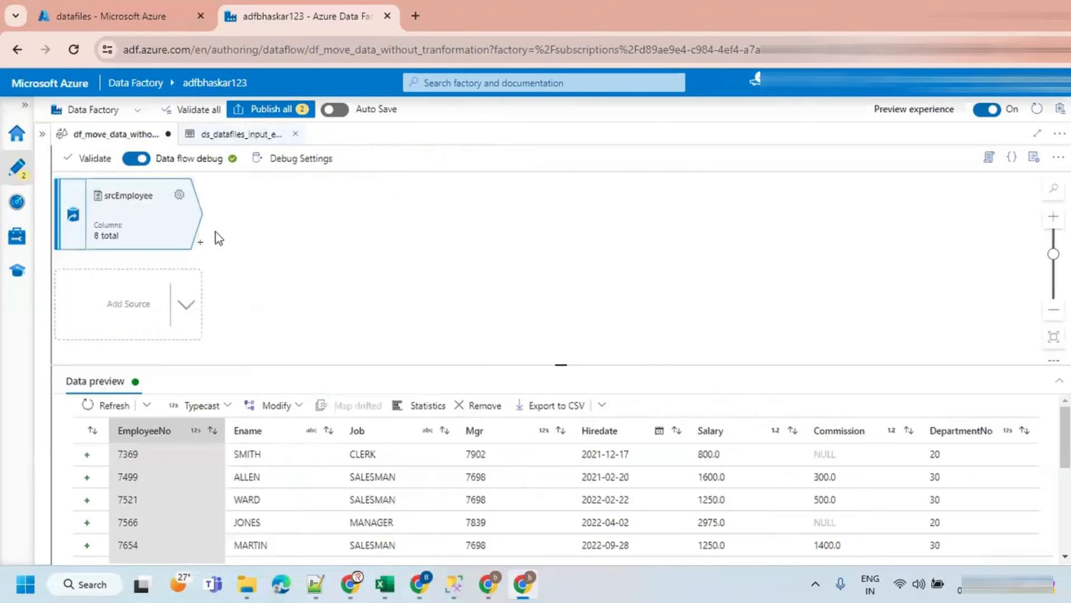
pyautogui.moveTo(564, 357); pyautogui.dragTo(568, 304)
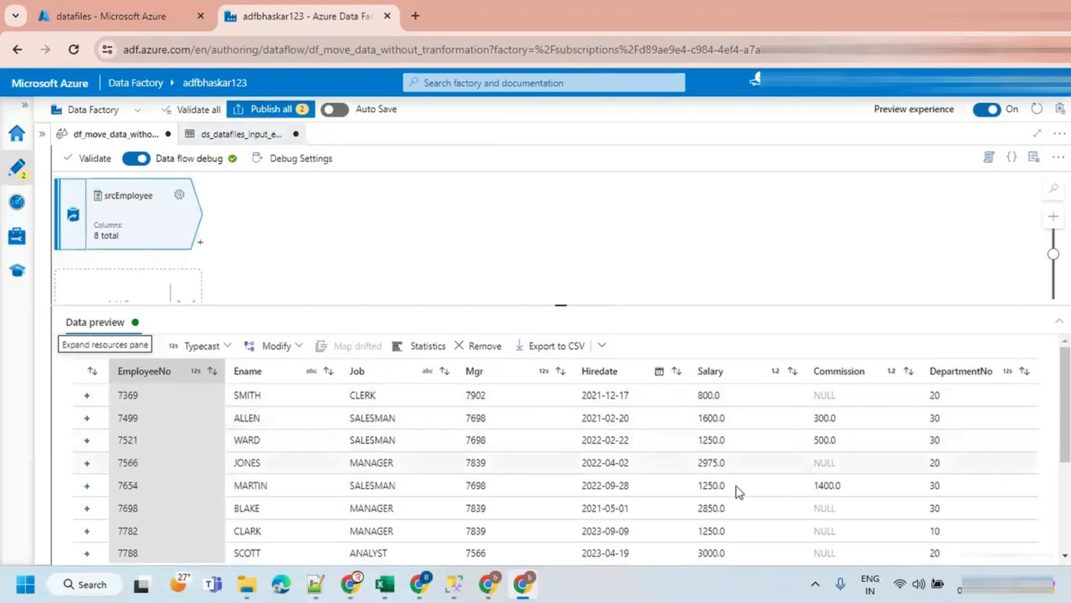
pyautogui.moveTo(561, 322); pyautogui.dragTo(542, 433)
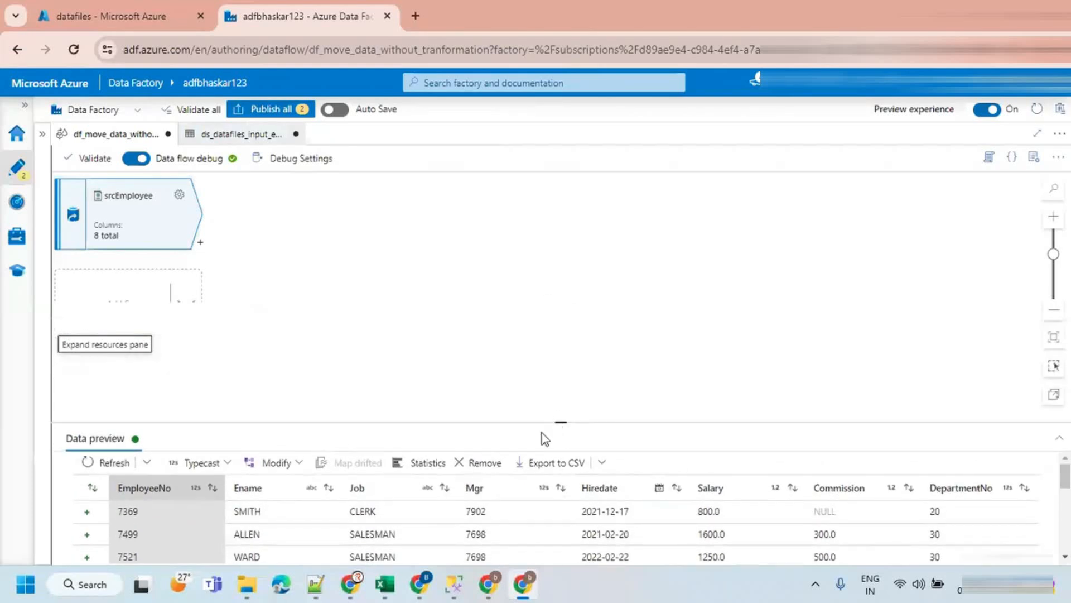
# Switch to the Zoom whiteboard to consult the Dataflow notes and return to the data flow.
pyautogui.click(74, 7)
pyautogui.click(308, 17)
pyautogui.click(485, 584)
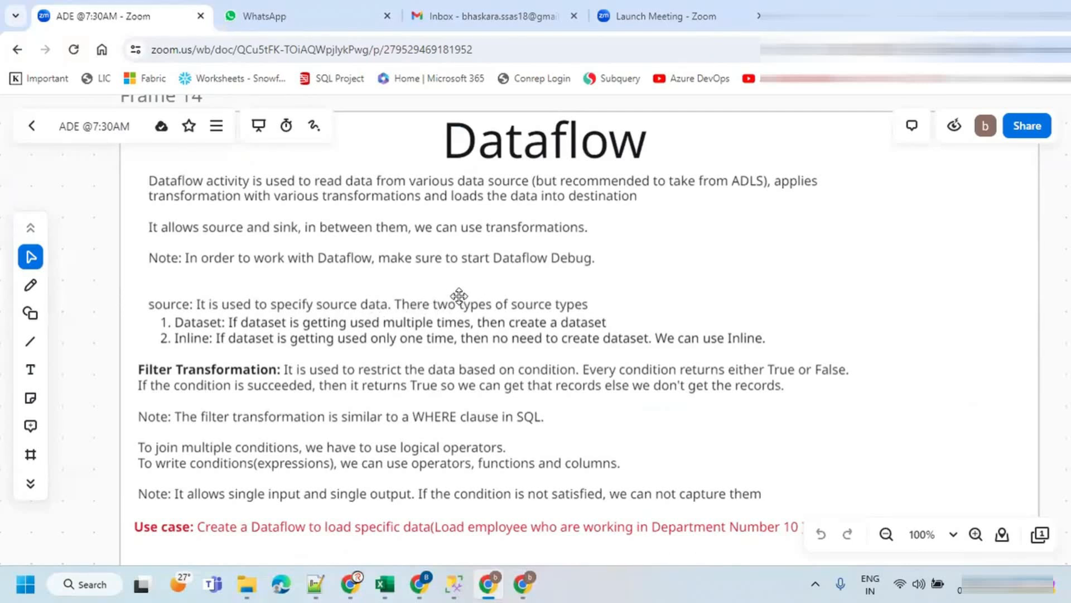
pyautogui.hotkey('alt', 'Tab')
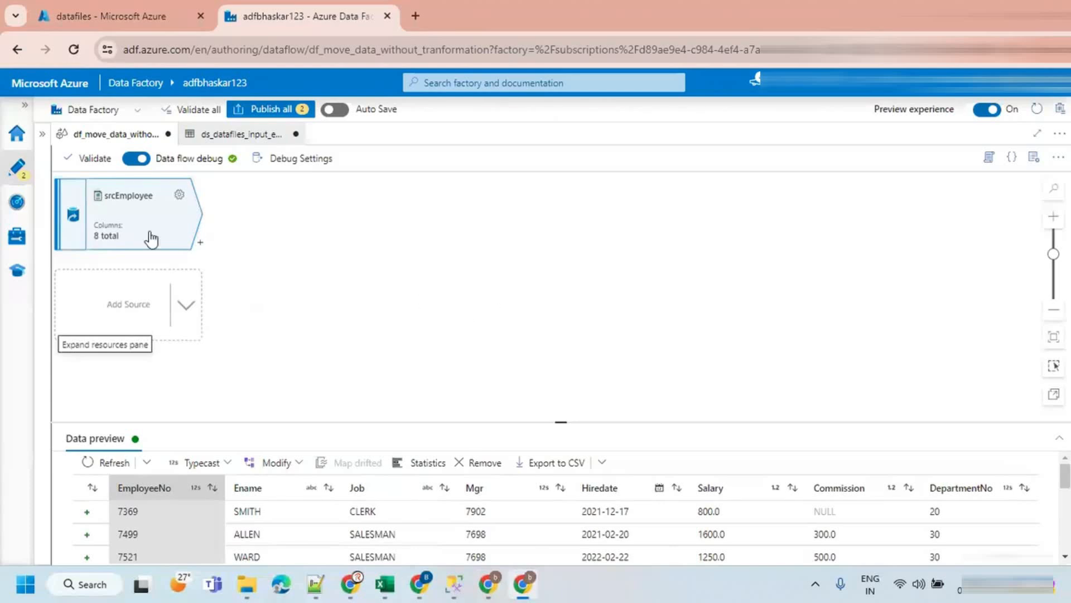
# Add a sink transformation after the srcEmployee source.
pyautogui.click(200, 244)
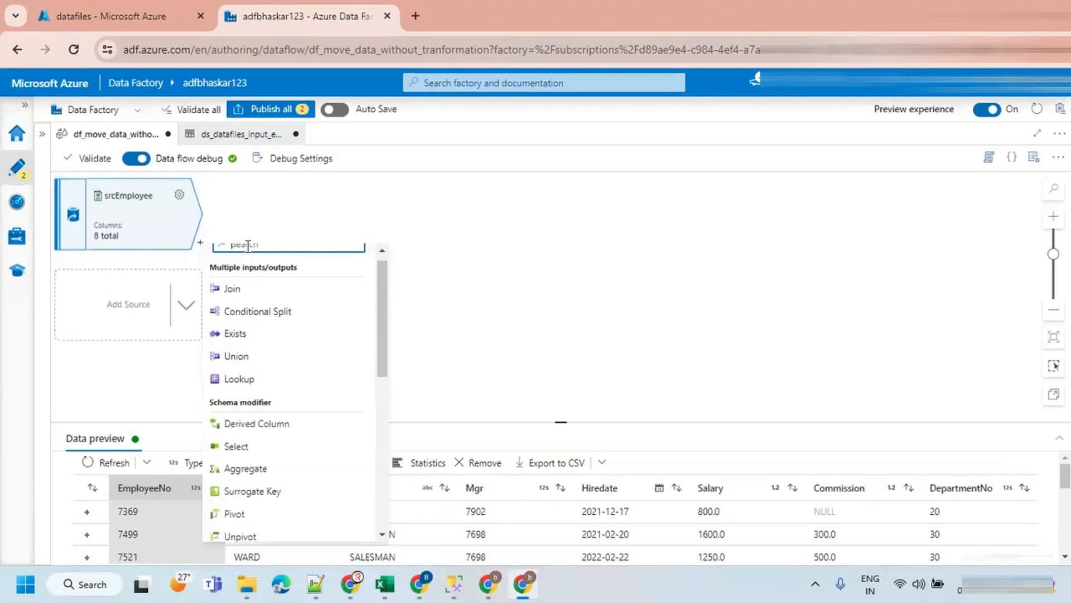
pyautogui.write('sink')
pyautogui.click(254, 300)
# Switch to the Zoom whiteboard, highlight the word "sink" in the Dataflow notes, and return to the sink settings.
pyautogui.hotkey('alt', 'Tab')
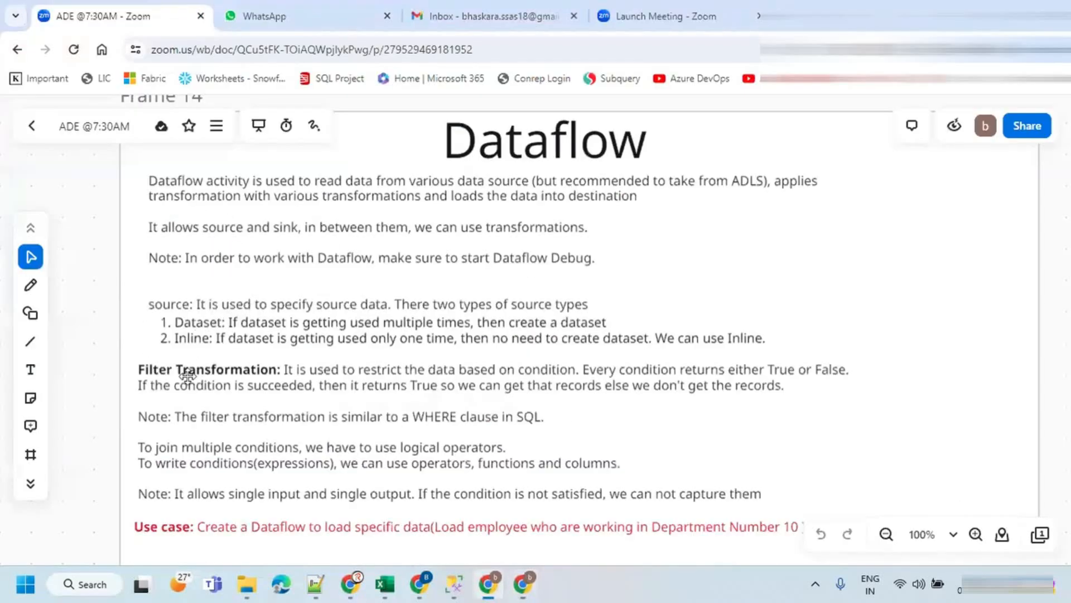
pyautogui.click(211, 304)
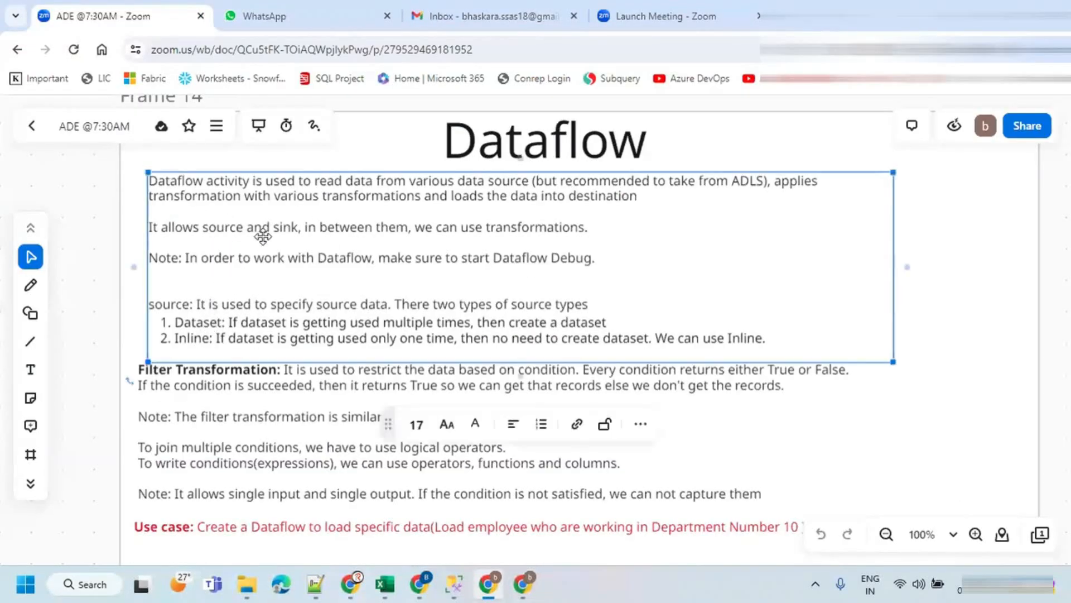
pyautogui.doubleClick(287, 226)
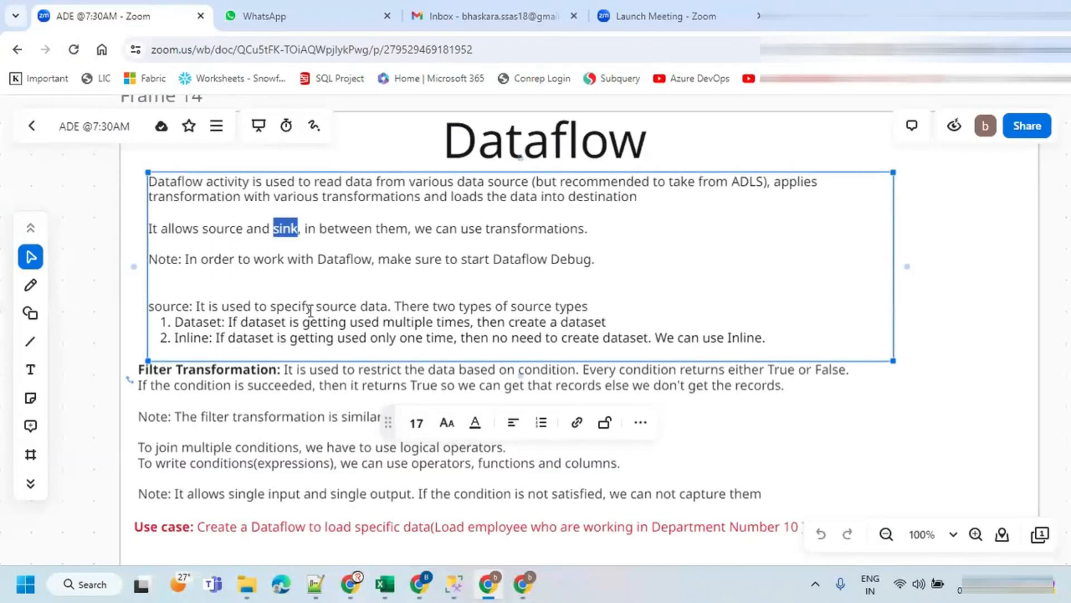
pyautogui.click(926, 296)
pyautogui.hotkey('alt', 'Tab')
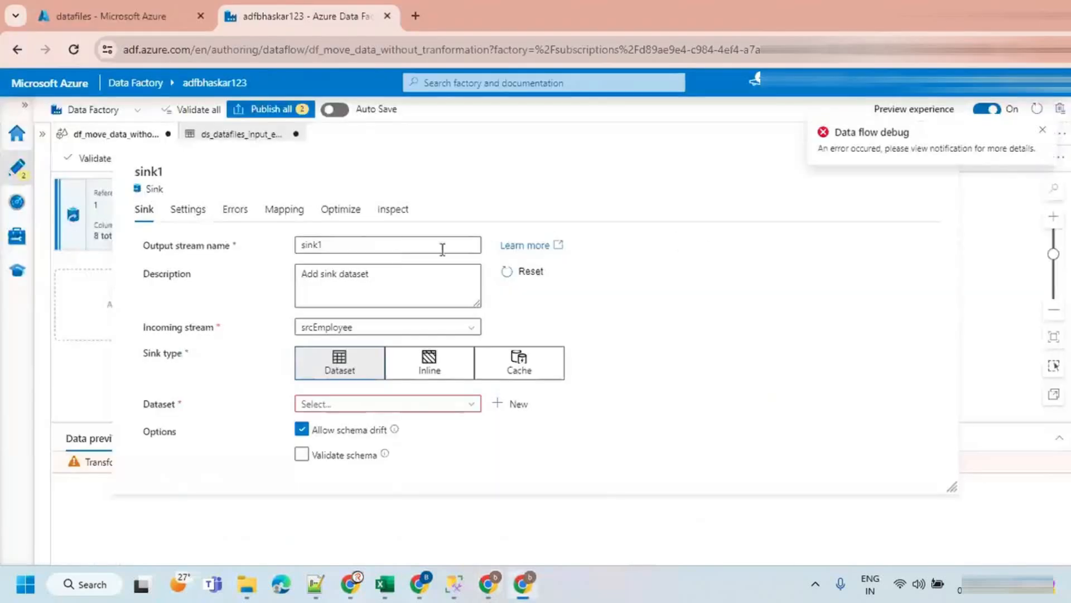
# Name the sink's output stream snkEmployee and choose Inline as its sink type.
pyautogui.doubleClick(359, 243)
pyautogui.write('snkEmployee')
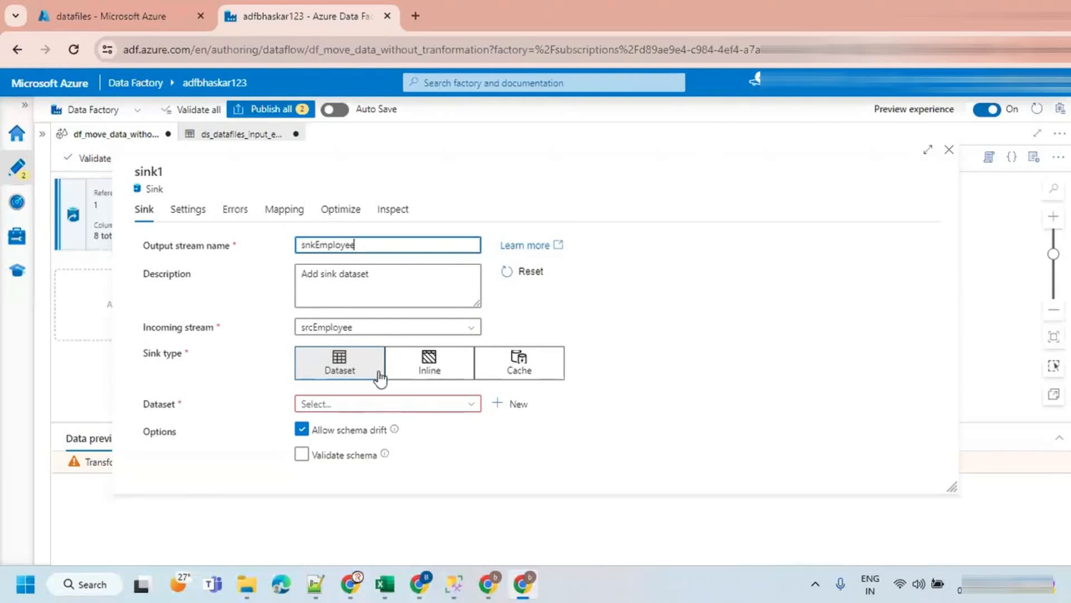
pyautogui.click(398, 370)
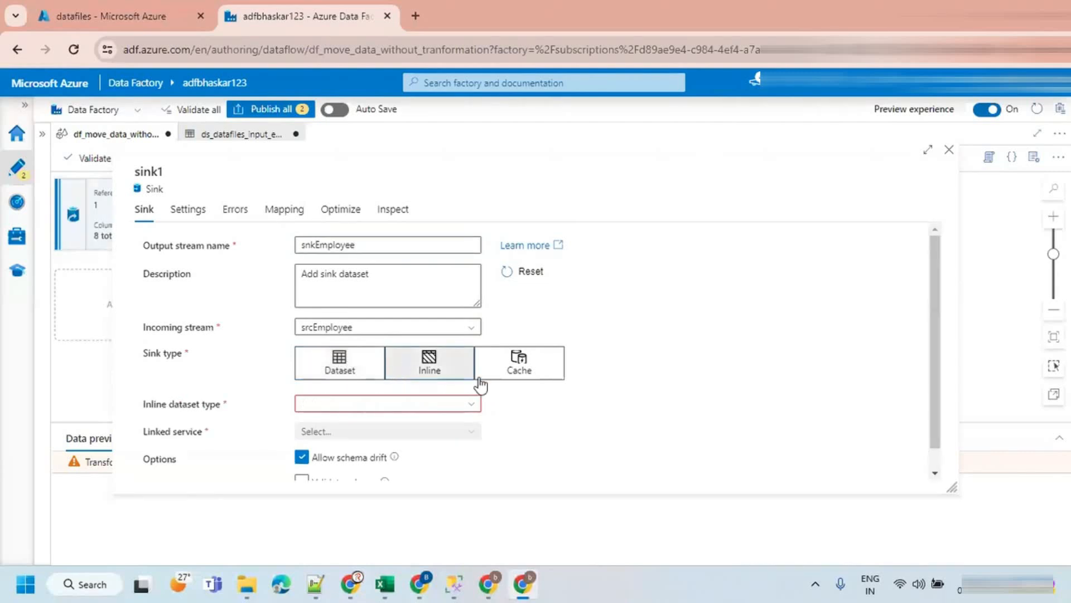
# Browse the available inline dataset types and set the sink's type to DelimitedText.
pyautogui.scroll(-1, 391, 388)
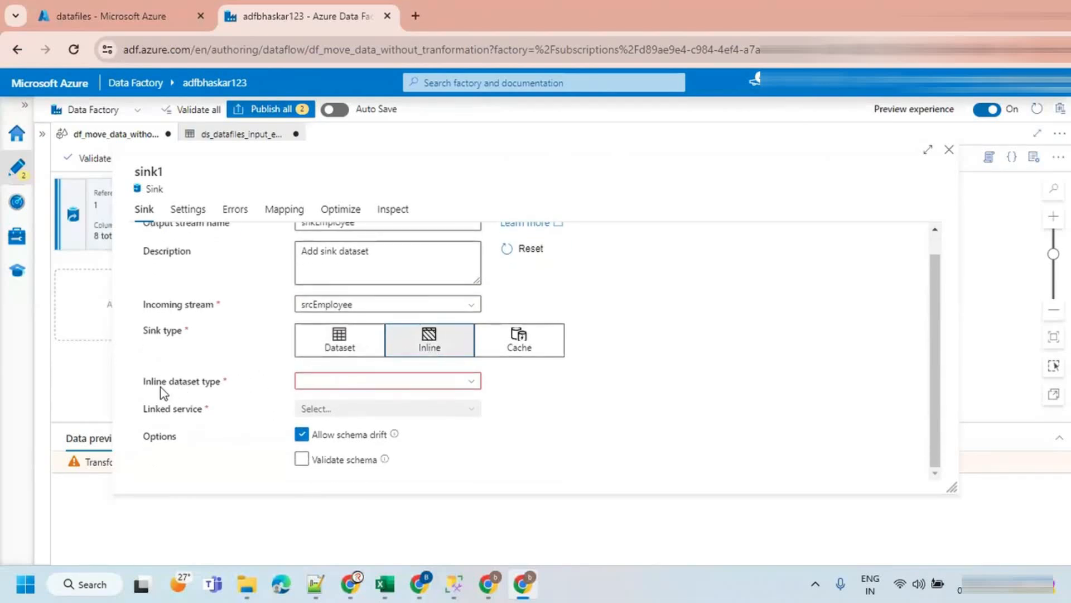
pyautogui.click(346, 381)
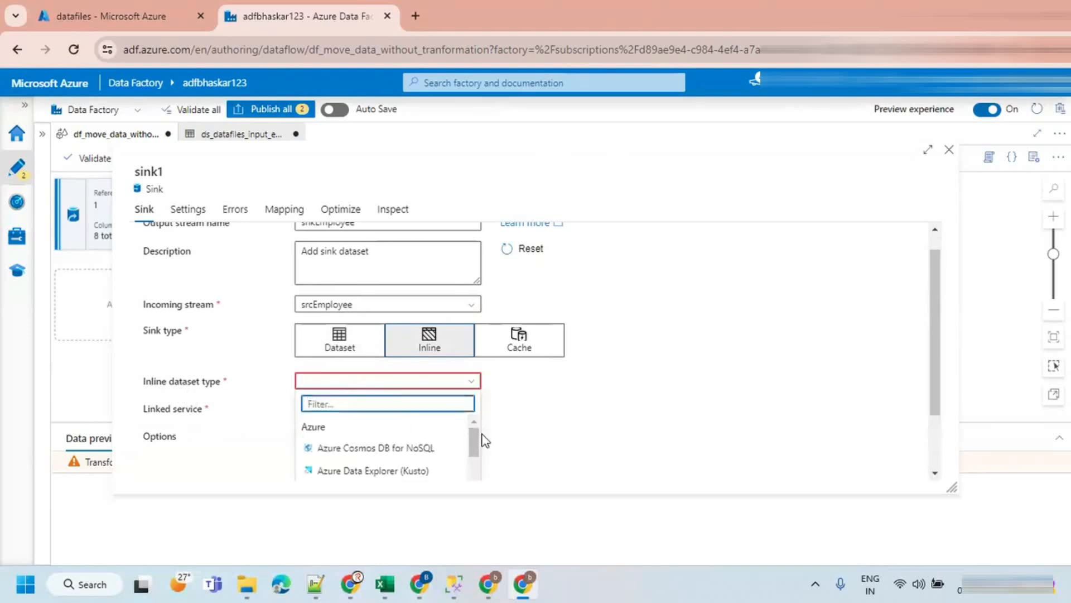
pyautogui.moveTo(474, 444); pyautogui.dragTo(476, 497)
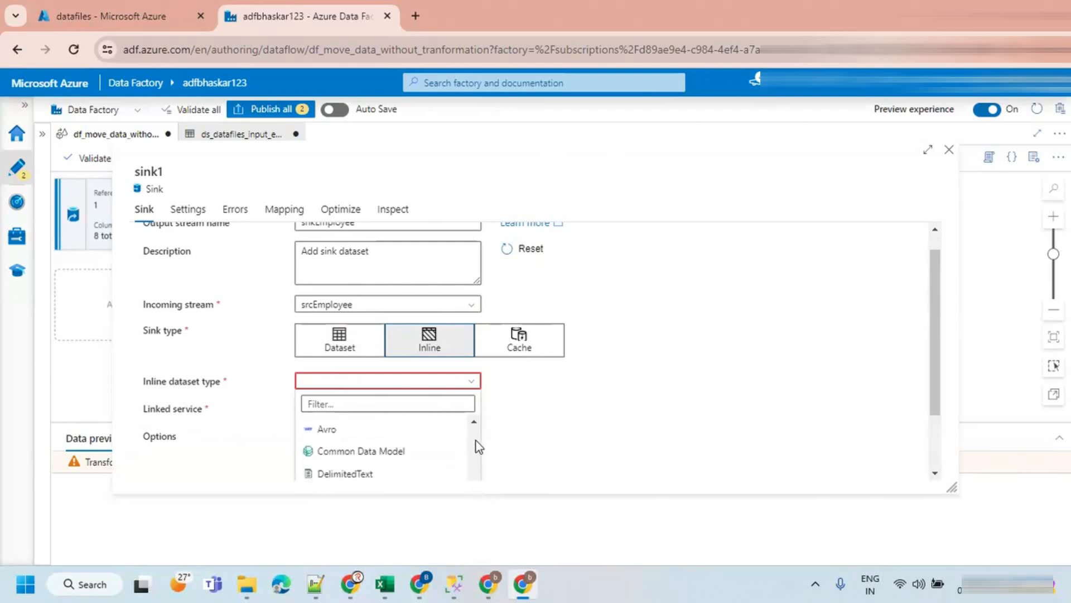
pyautogui.scroll(-3, 433, 461)
pyautogui.scroll(-5, 388, 453)
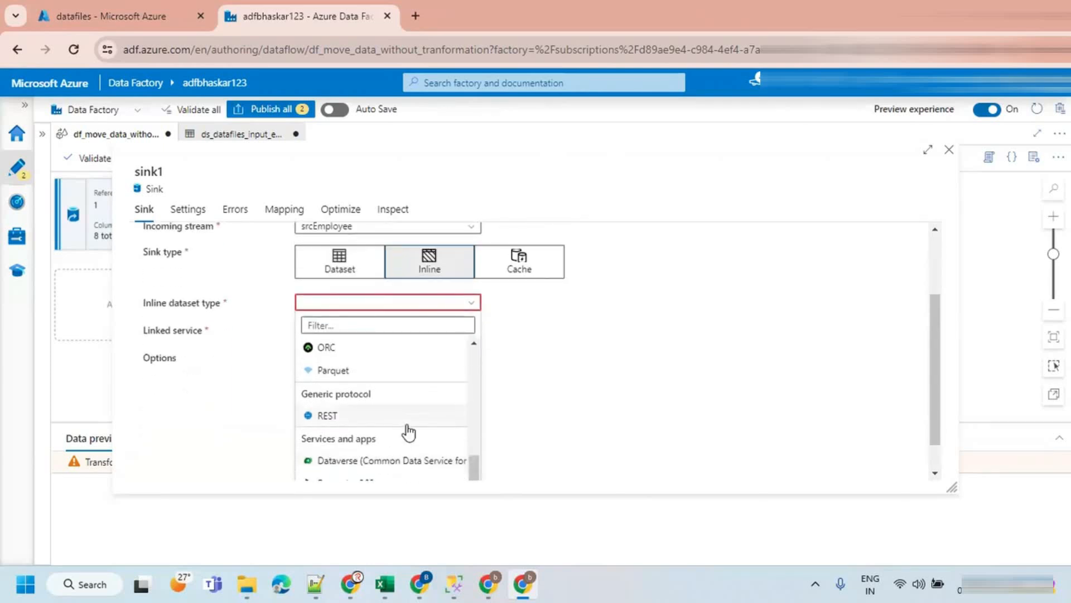
pyautogui.moveTo(473, 472); pyautogui.dragTo(476, 442)
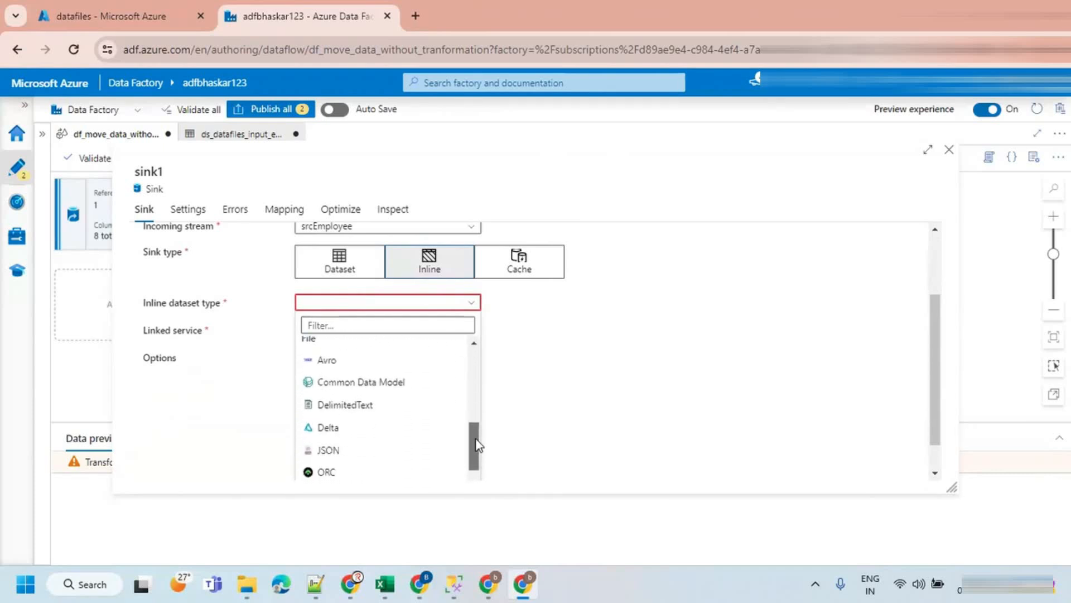
pyautogui.click(354, 406)
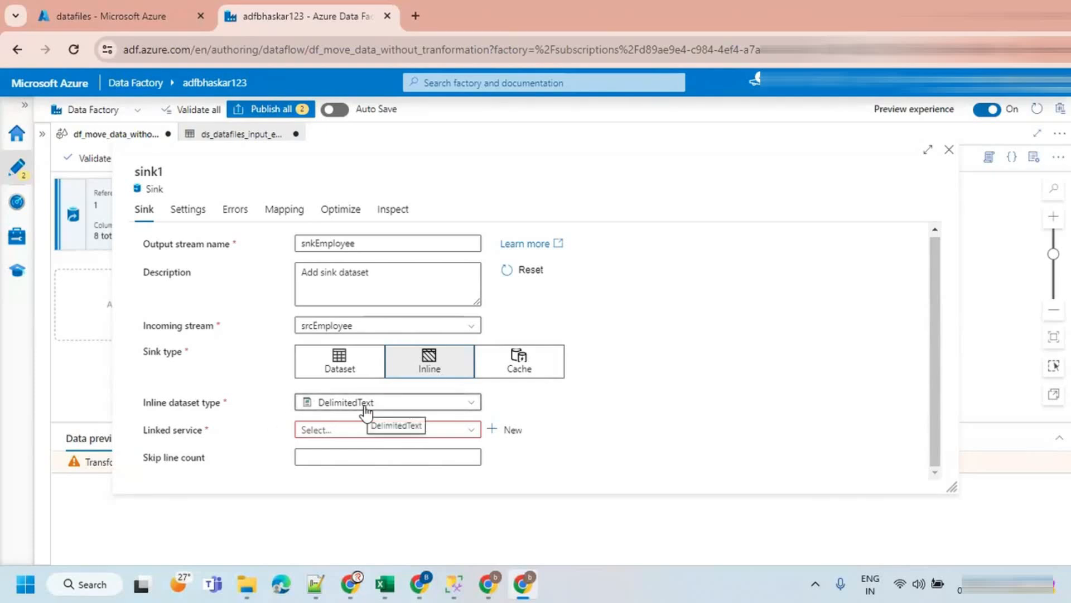
# Set the sink's linked service to ls_adls_bhaskaradlsgen2 and its folder path to output/employee in the datafiles file system.
pyautogui.click(327, 431)
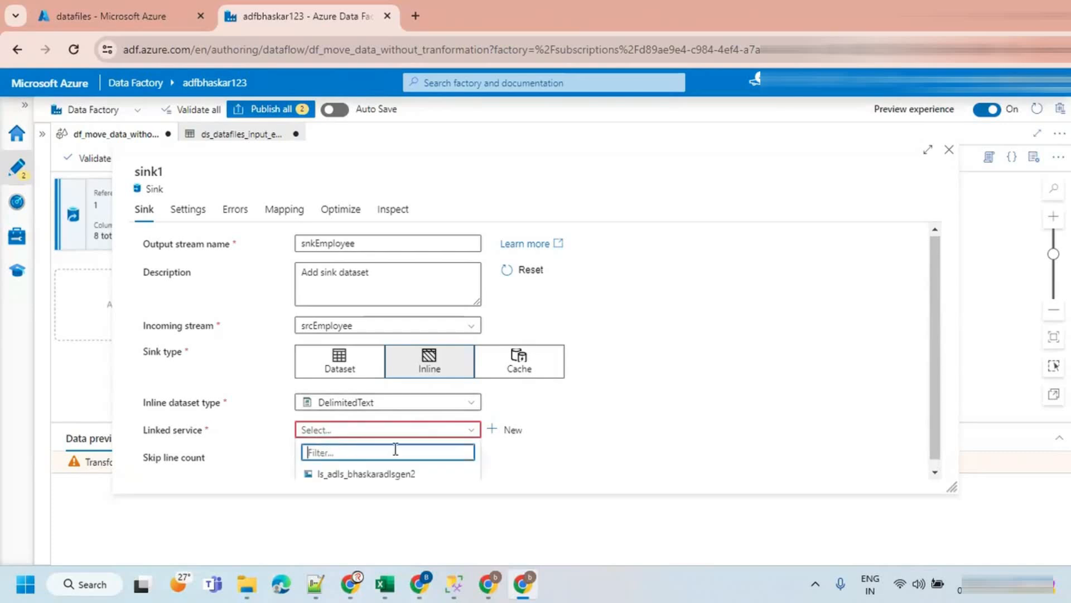
pyautogui.click(357, 474)
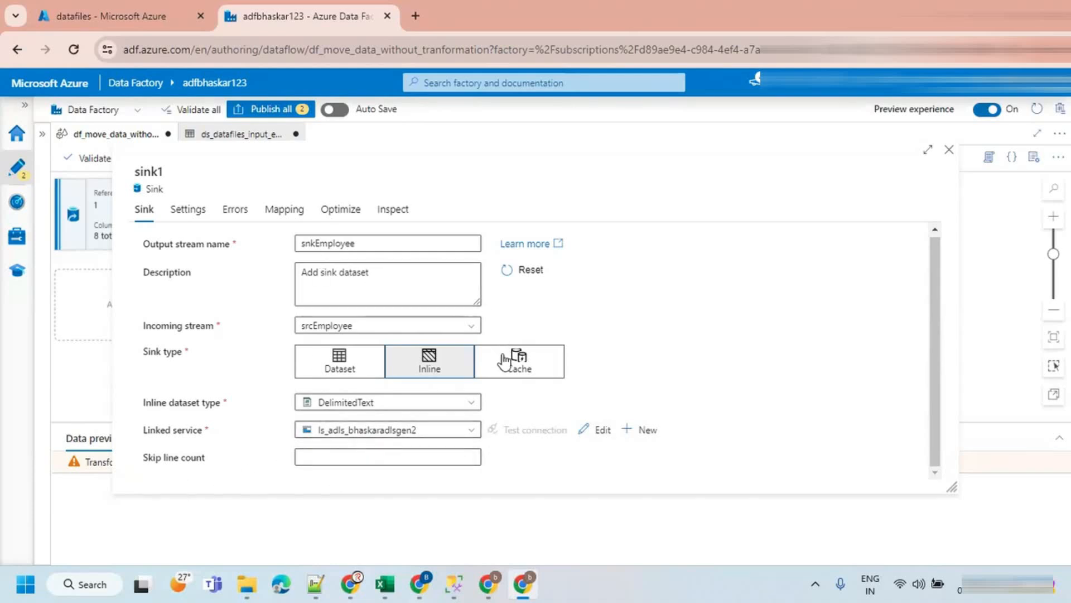
pyautogui.click(181, 210)
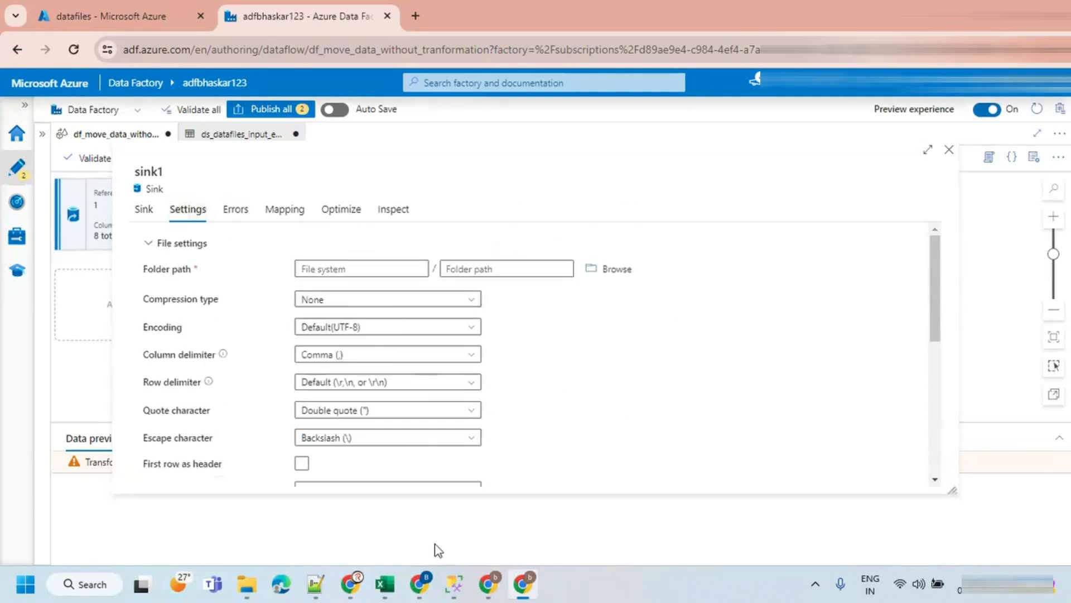
pyautogui.click(601, 273)
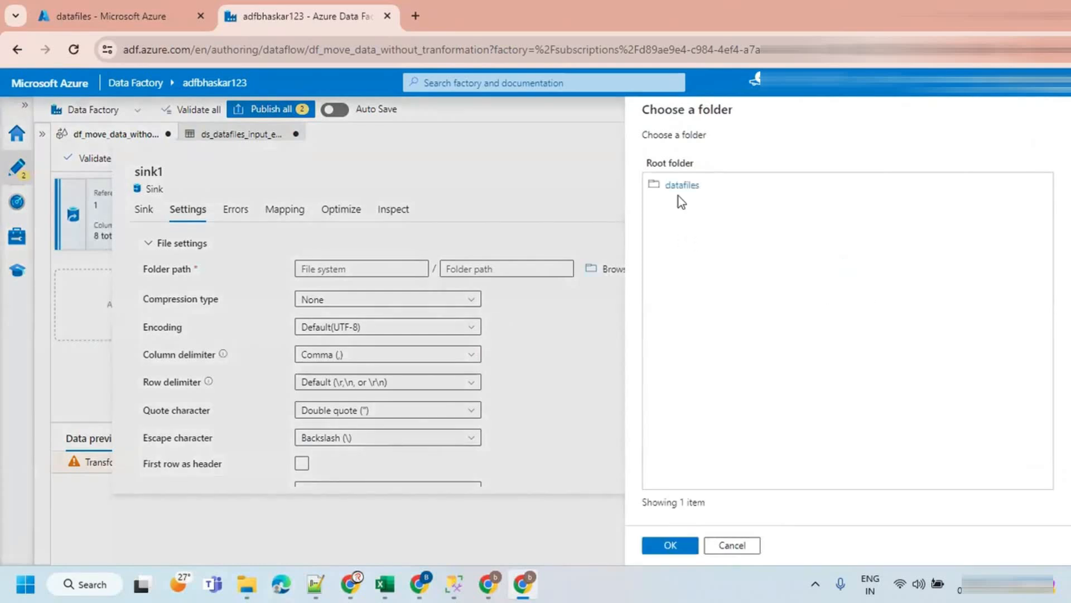
pyautogui.click(676, 189)
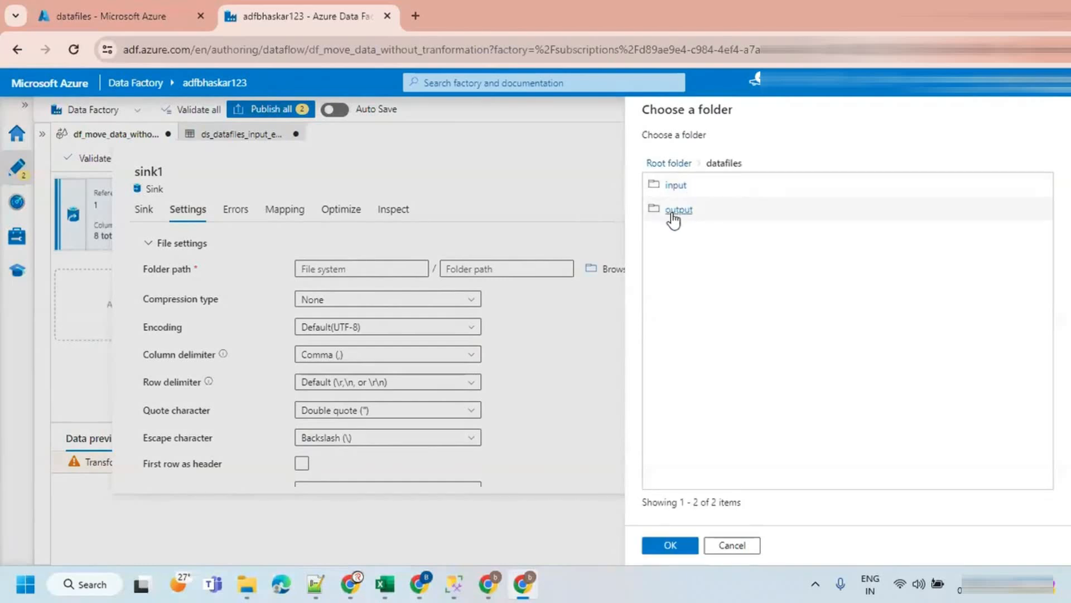
pyautogui.click(678, 215)
pyautogui.click(670, 545)
pyautogui.click(497, 269)
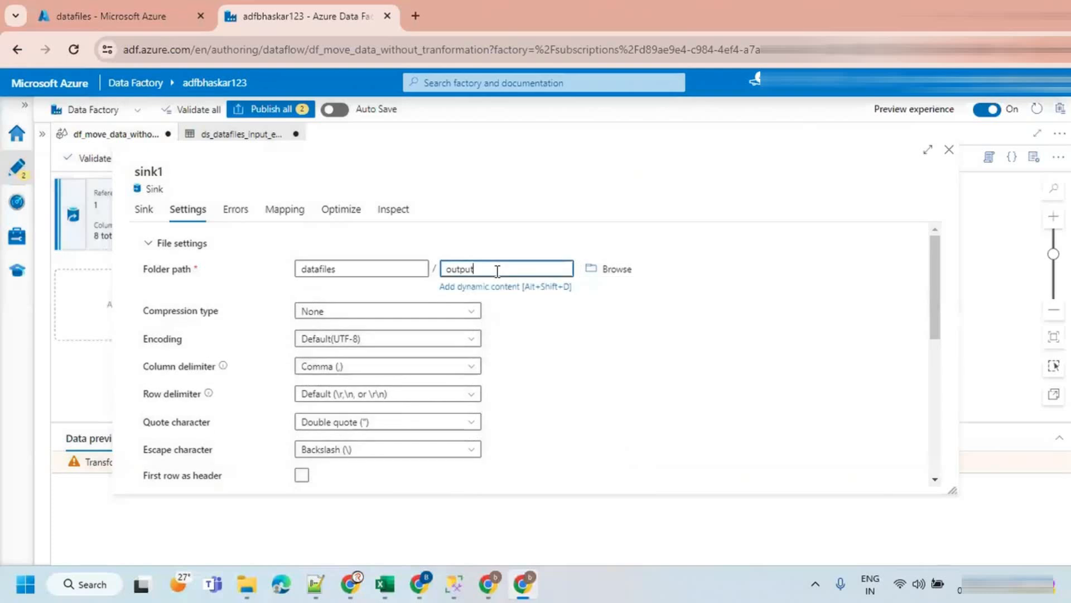
pyautogui.write('/employee')
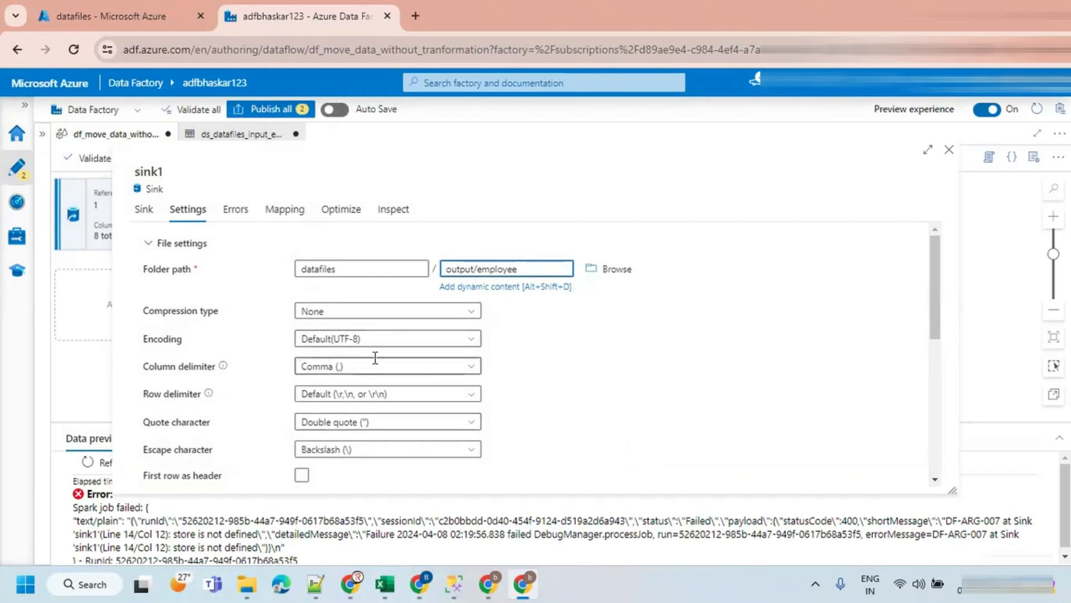
# Set the sink's quote character to No quote character and enable First row as header.
pyautogui.scroll(-1, 533, 374)
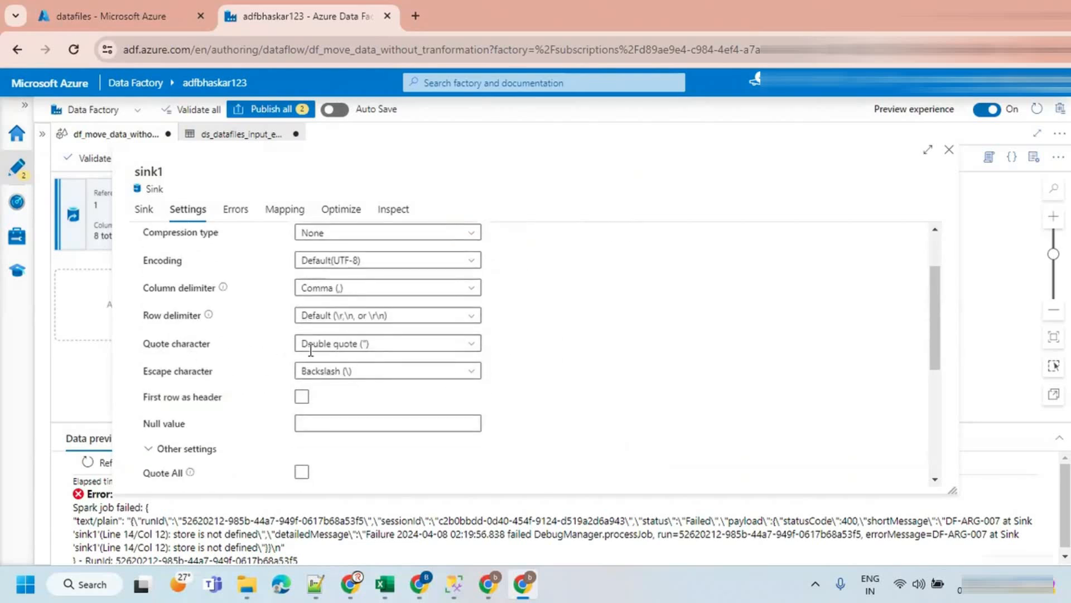
pyautogui.click(475, 345)
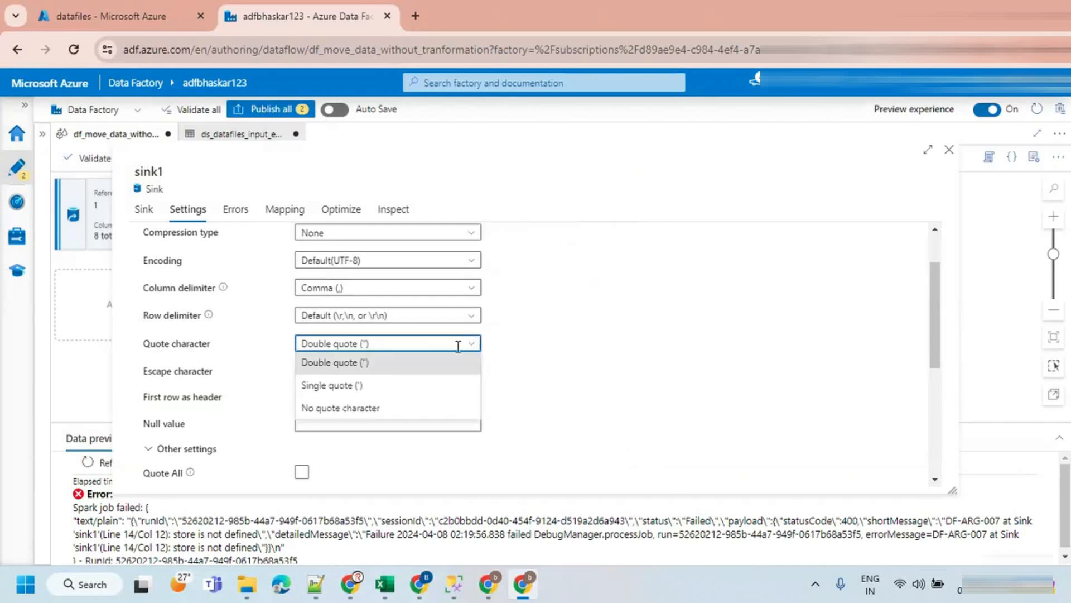
pyautogui.click(358, 410)
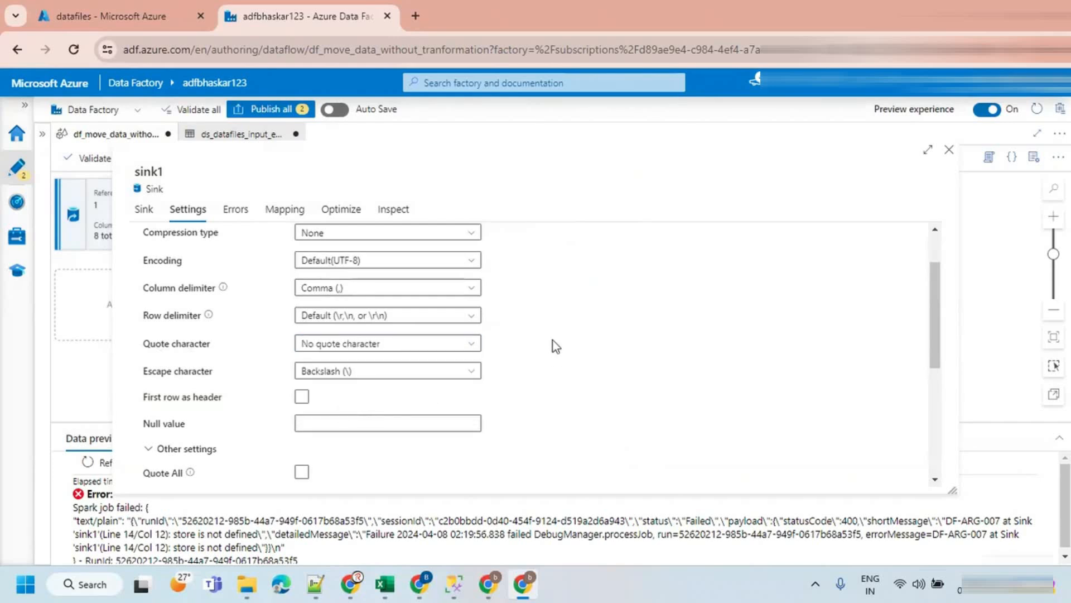
pyautogui.click(301, 396)
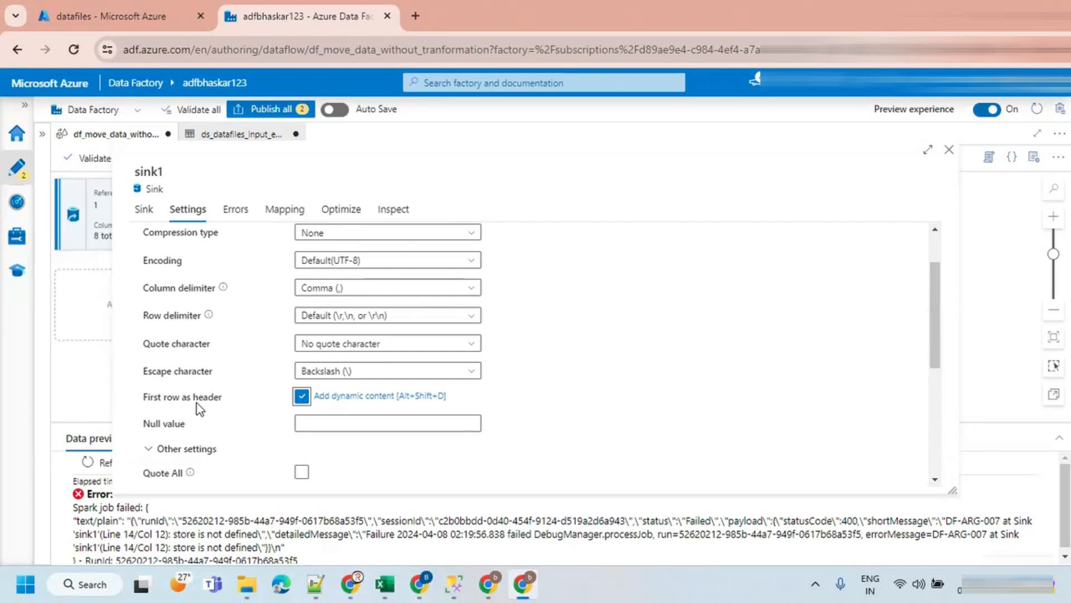
pyautogui.scroll(2, 611, 317)
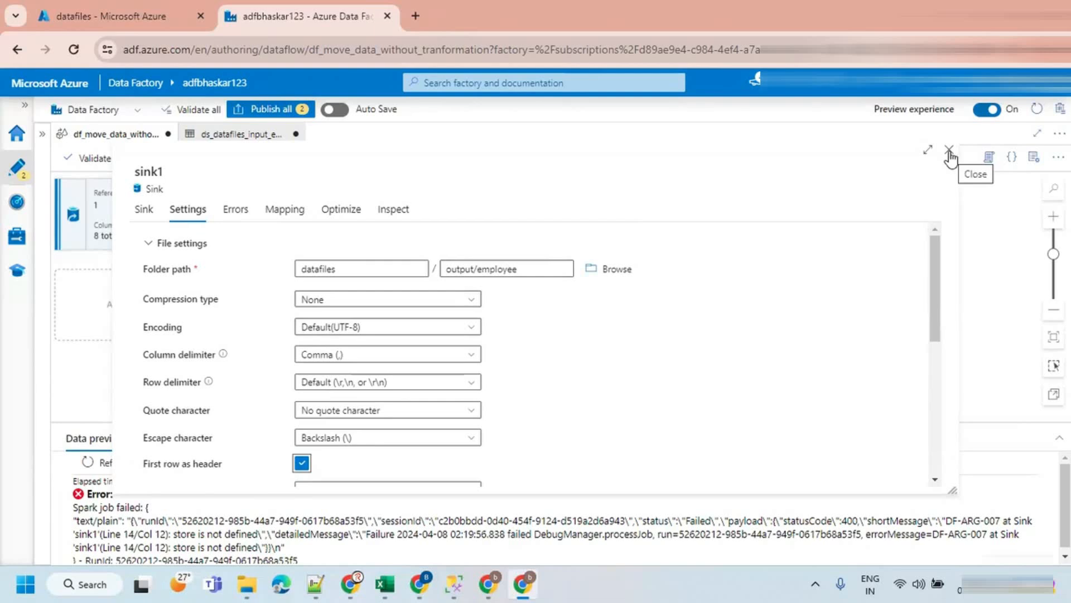
# Turn off auto mapping for the sink, review the individual column mappings from EmployeeNo to DepartmentNo, and close the sink settings.
pyautogui.click(292, 212)
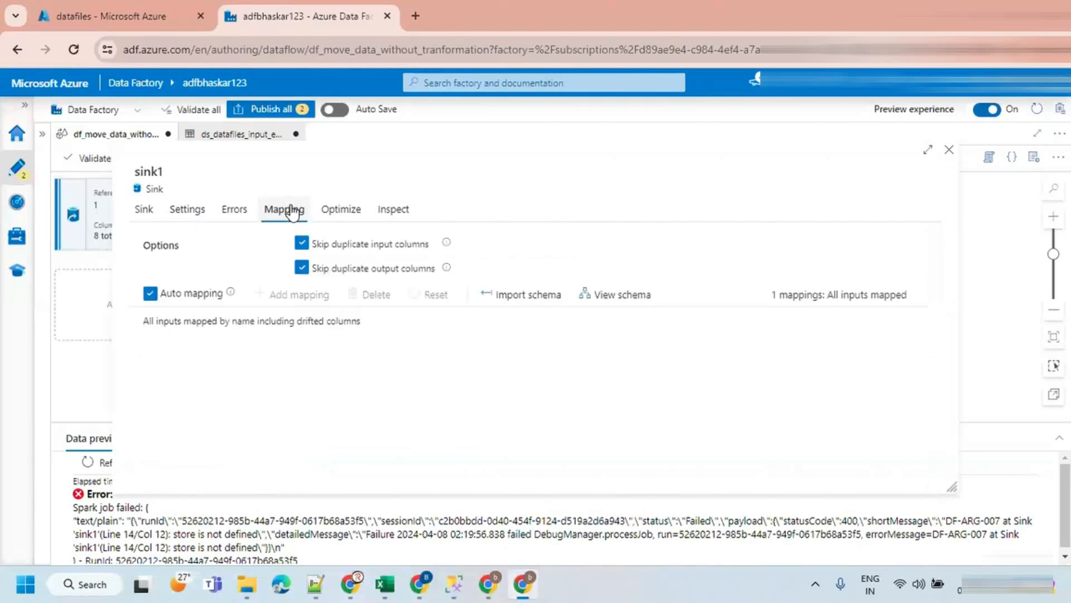
pyautogui.click(149, 295)
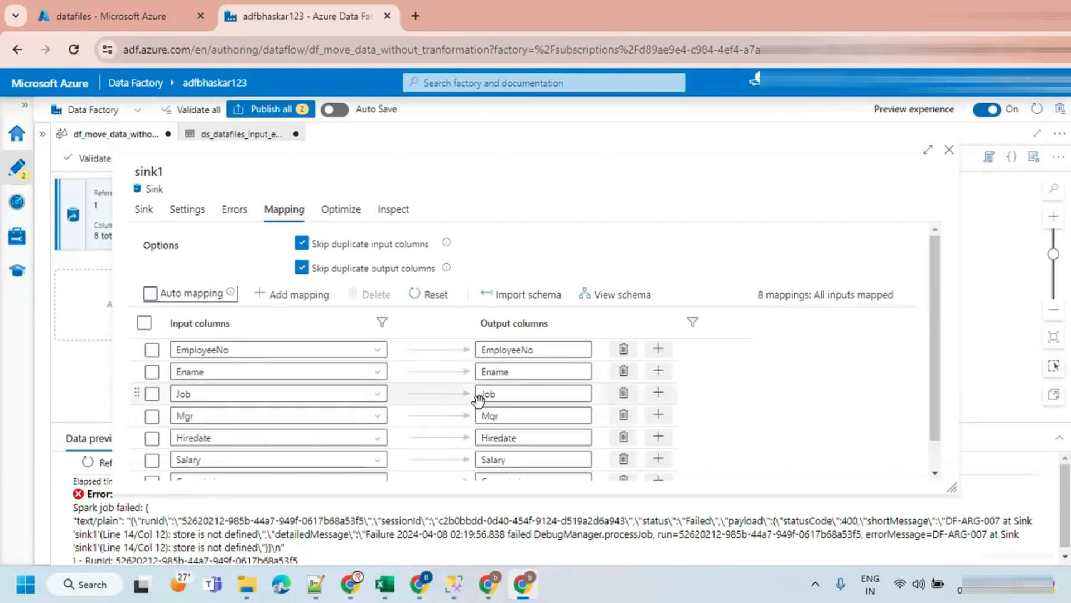
pyautogui.scroll(-1, 418, 420)
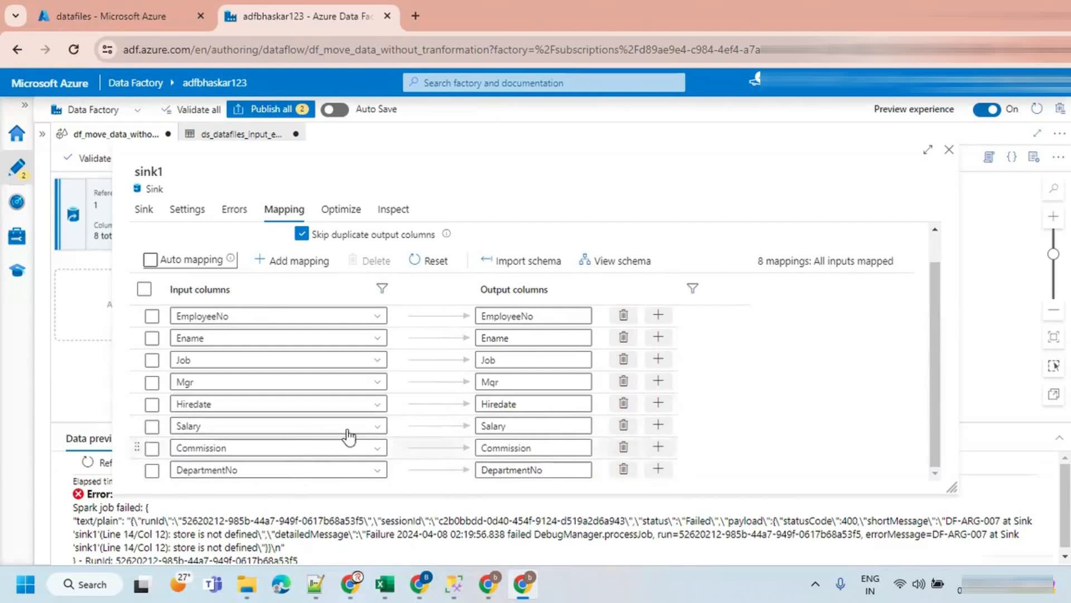
pyautogui.scroll(2, 406, 427)
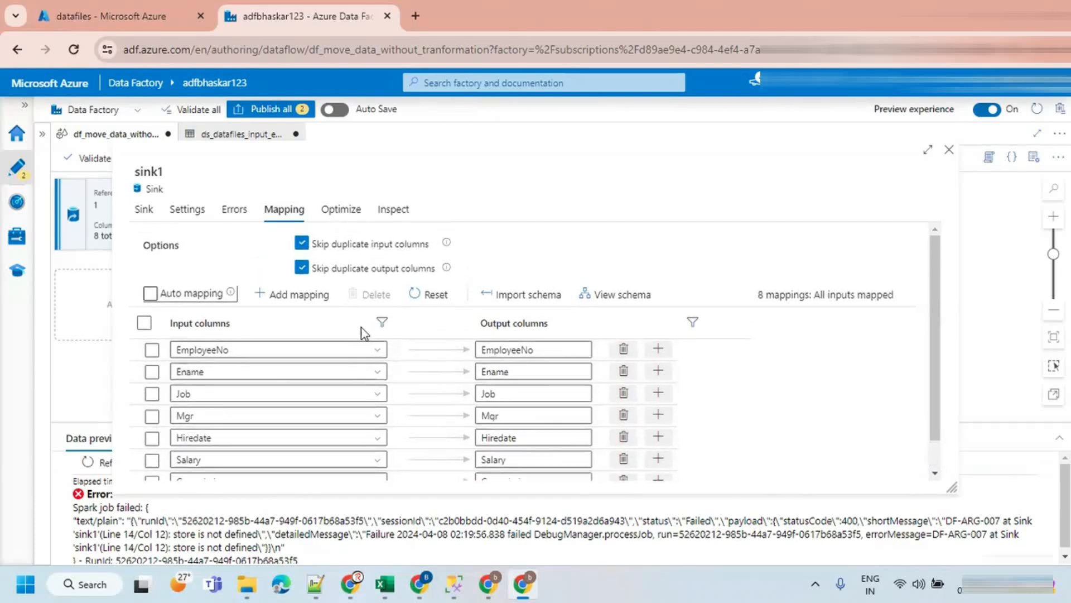
pyautogui.click(949, 149)
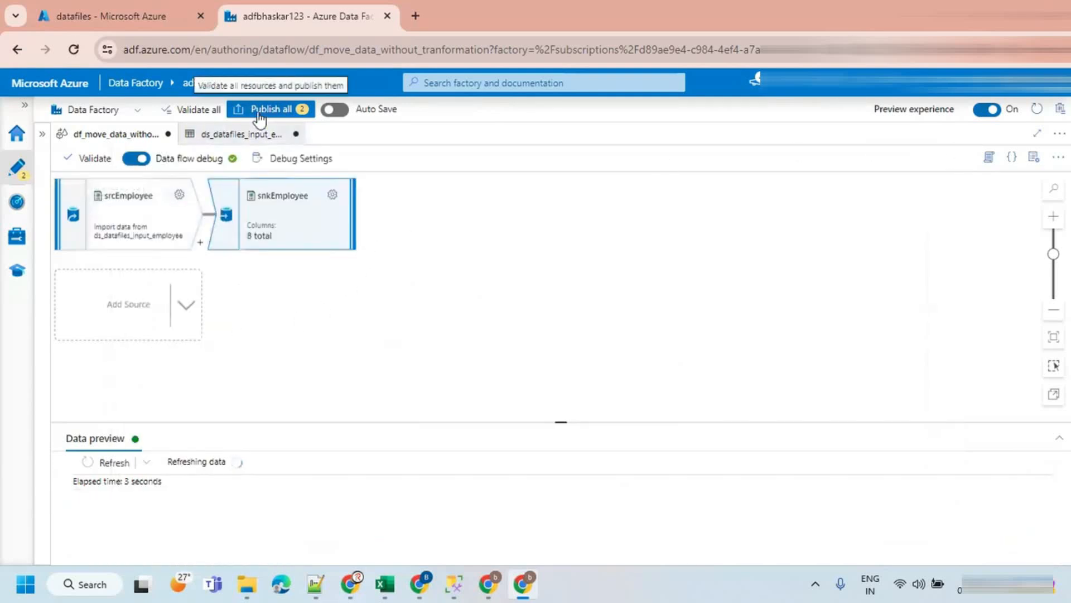
# Create a new pipeline in the factory resources and name it pl_move_data_without_tranformation.
pyautogui.click(42, 134)
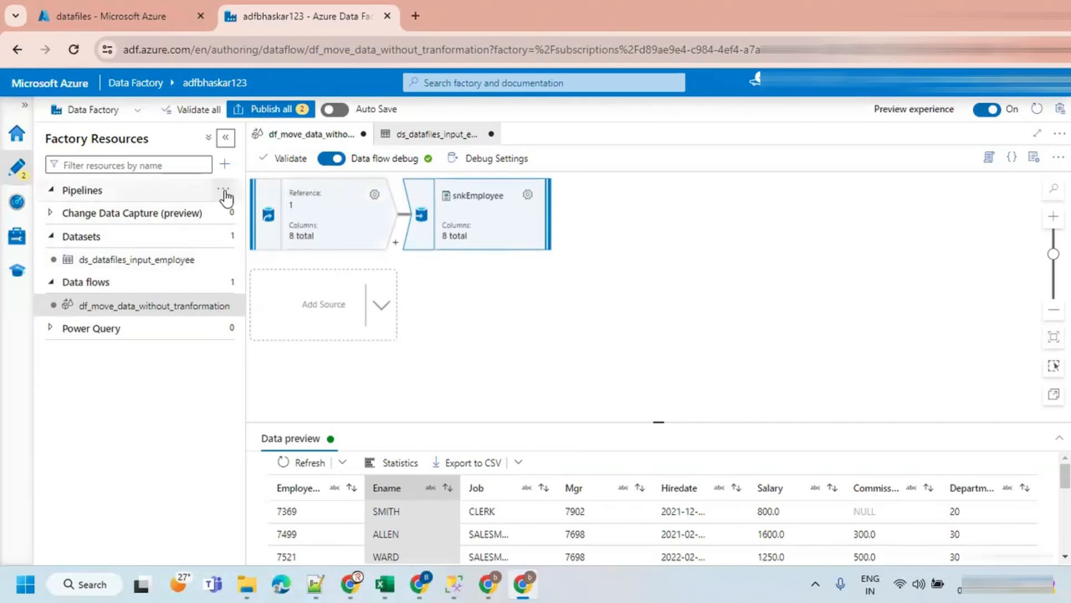
pyautogui.click(226, 197)
pyautogui.click(262, 210)
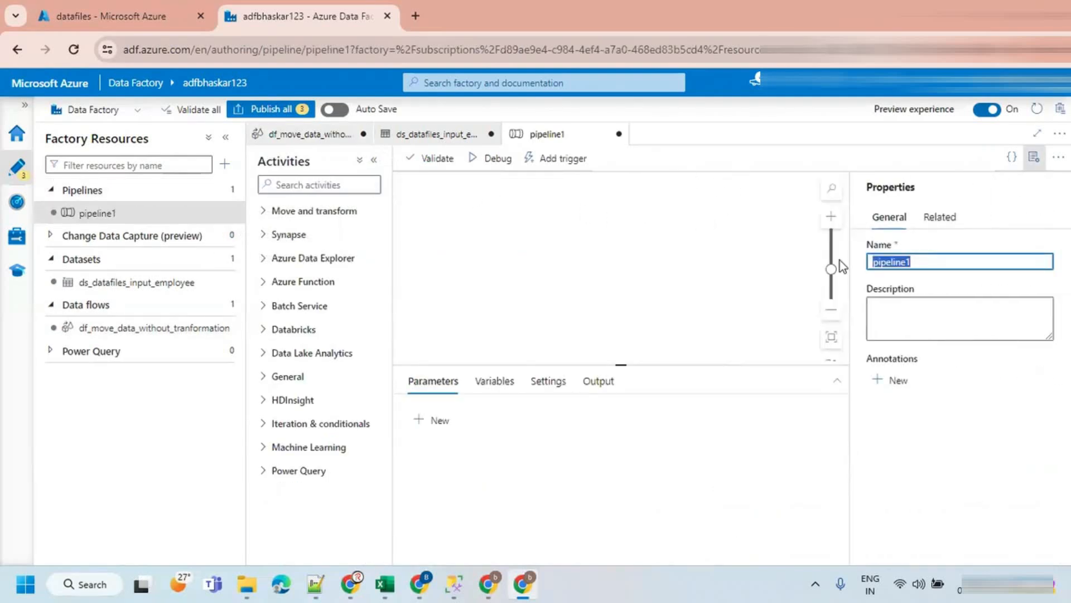
pyautogui.write('pl_md')
pyautogui.write('ve_data_without_tranformation')
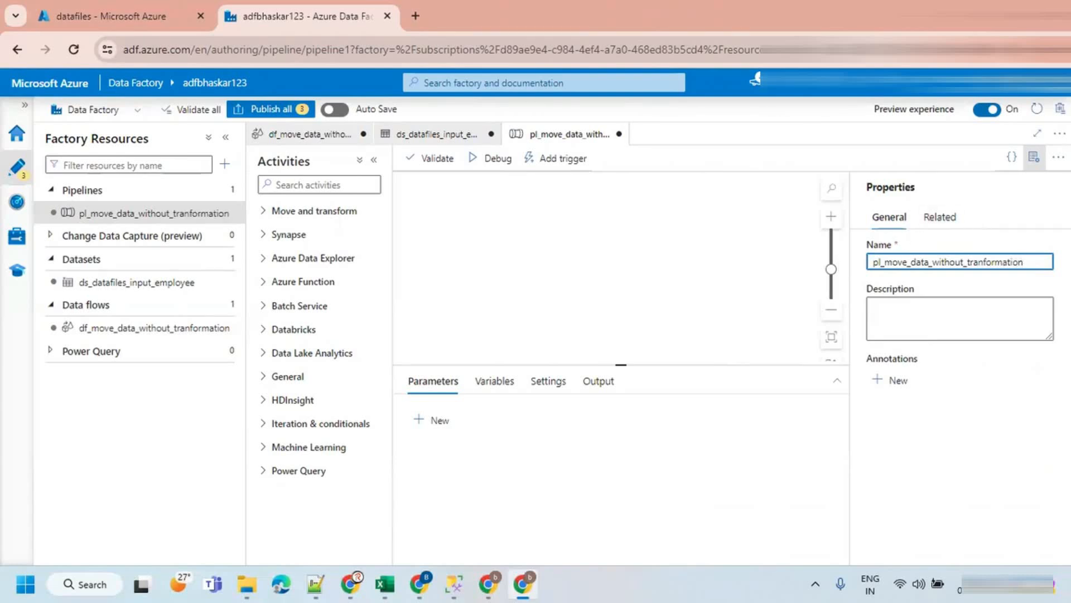
pyautogui.click(1034, 156)
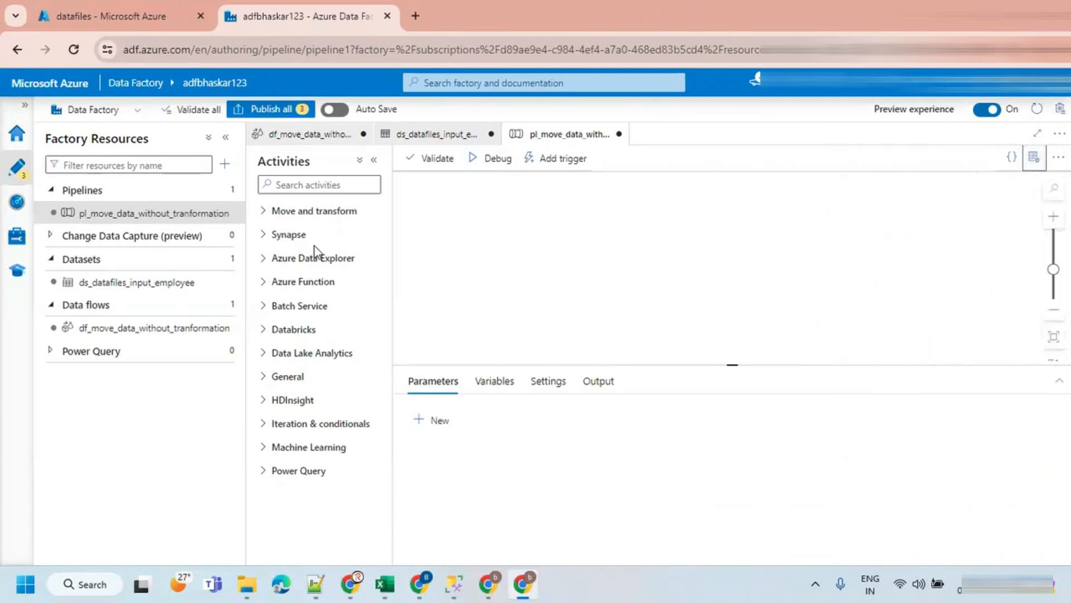
# Add a Data flow activity from the Move and transform group to the pipeline canvas.
pyautogui.click(226, 136)
pyautogui.click(67, 211)
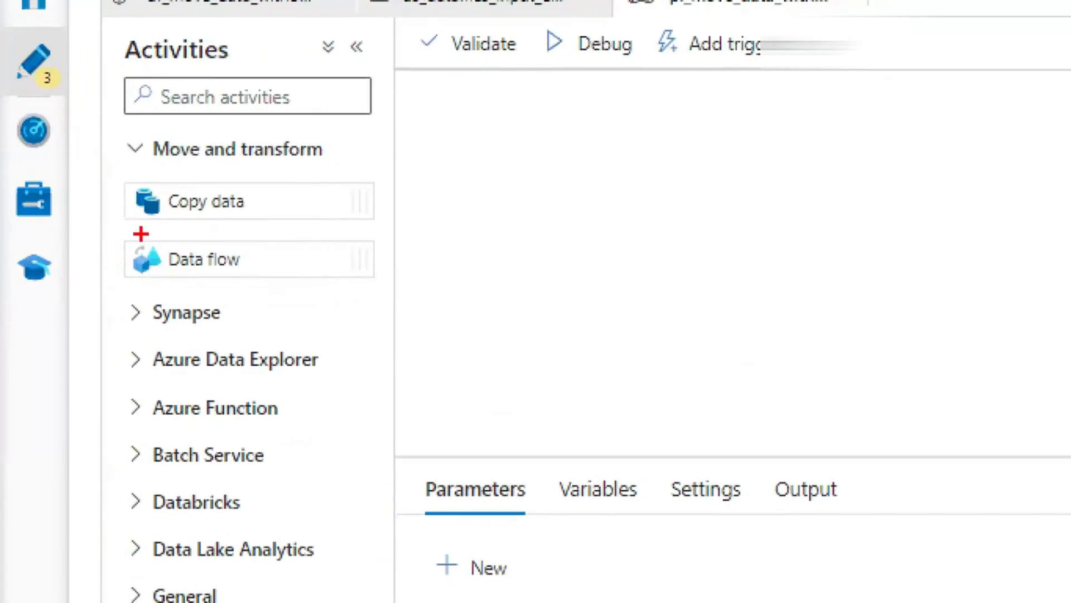
pyautogui.moveTo(128, 221)
pyautogui.mouseDown()
pyautogui.moveTo(182, 218)
pyautogui.moveTo(142, 222)
pyautogui.mouseUp()
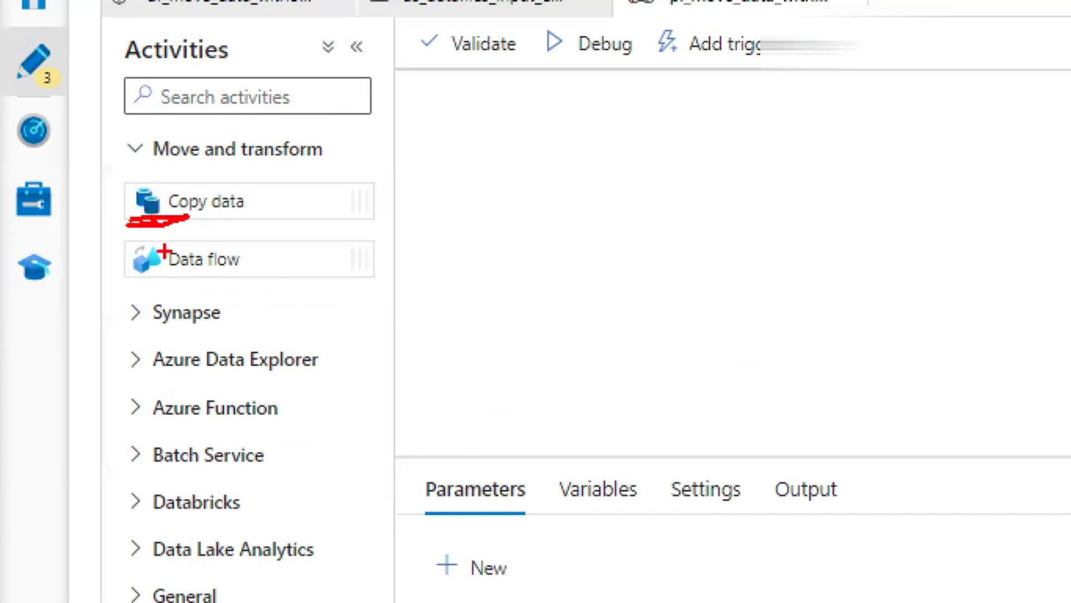
pyautogui.moveTo(165, 244)
pyautogui.mouseDown()
pyautogui.moveTo(115, 268)
pyautogui.moveTo(162, 267)
pyautogui.moveTo(164, 246)
pyautogui.mouseUp()
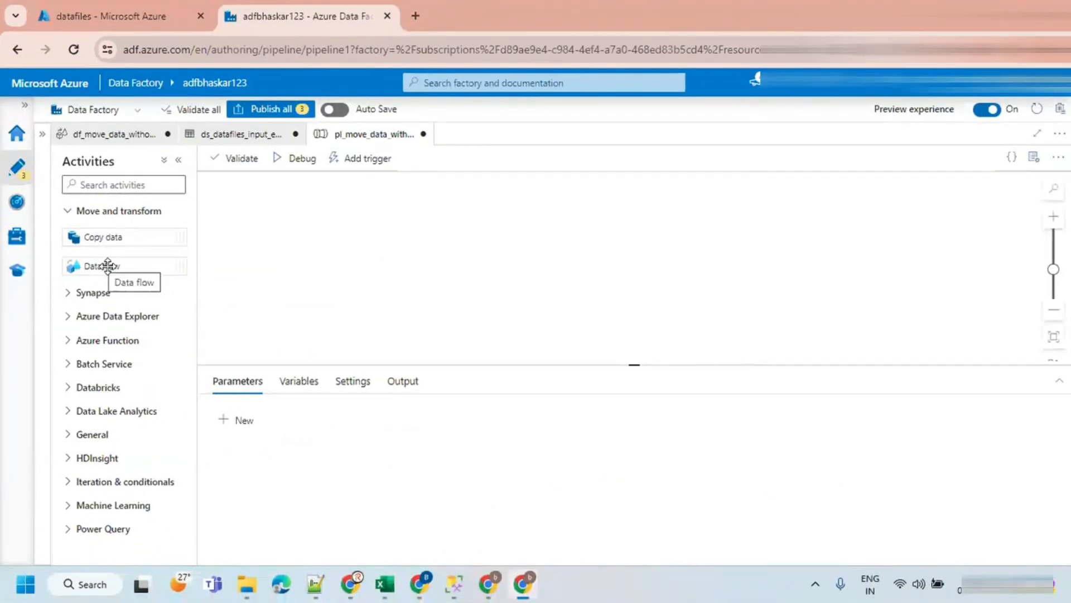
pyautogui.moveTo(106, 265); pyautogui.dragTo(459, 232)
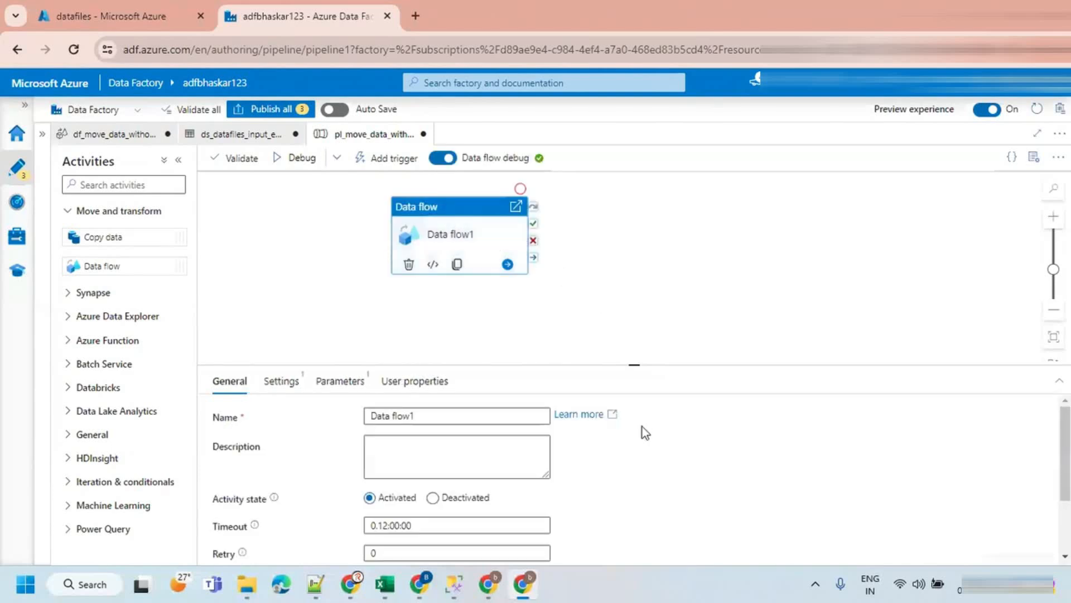
# Assign df_move_data_without_tranformation as the data flow run by the Data flow1 activity.
pyautogui.moveTo(641, 366); pyautogui.dragTo(642, 325)
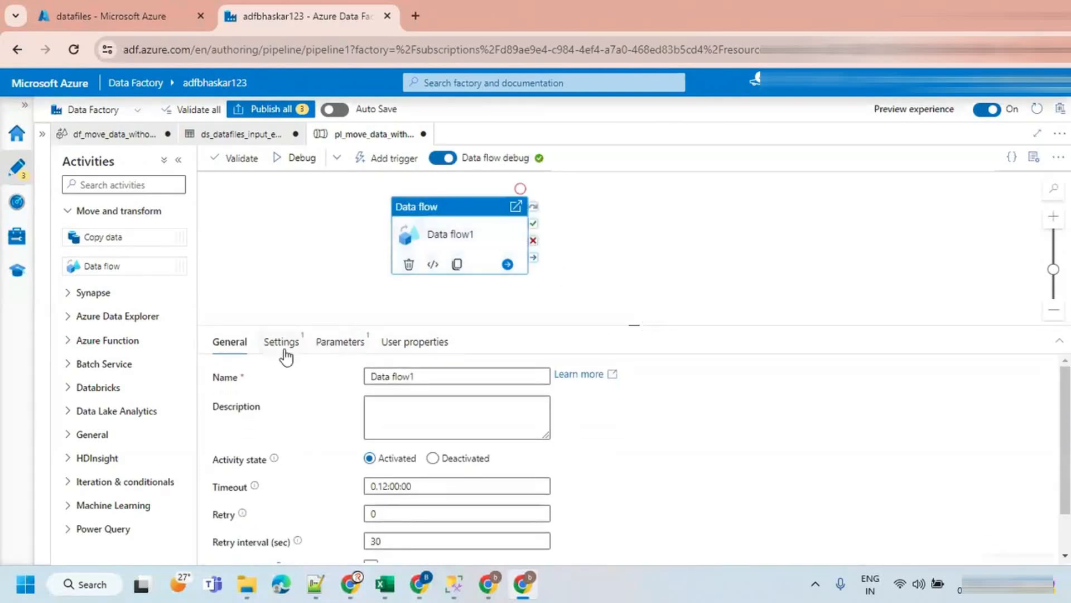
pyautogui.click(284, 350)
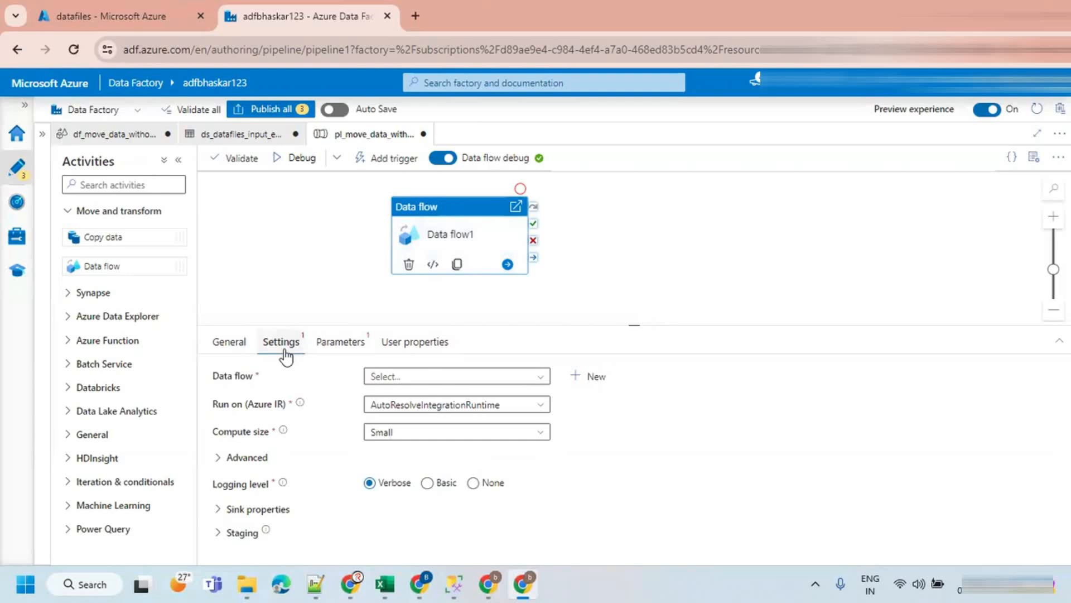
pyautogui.click(446, 381)
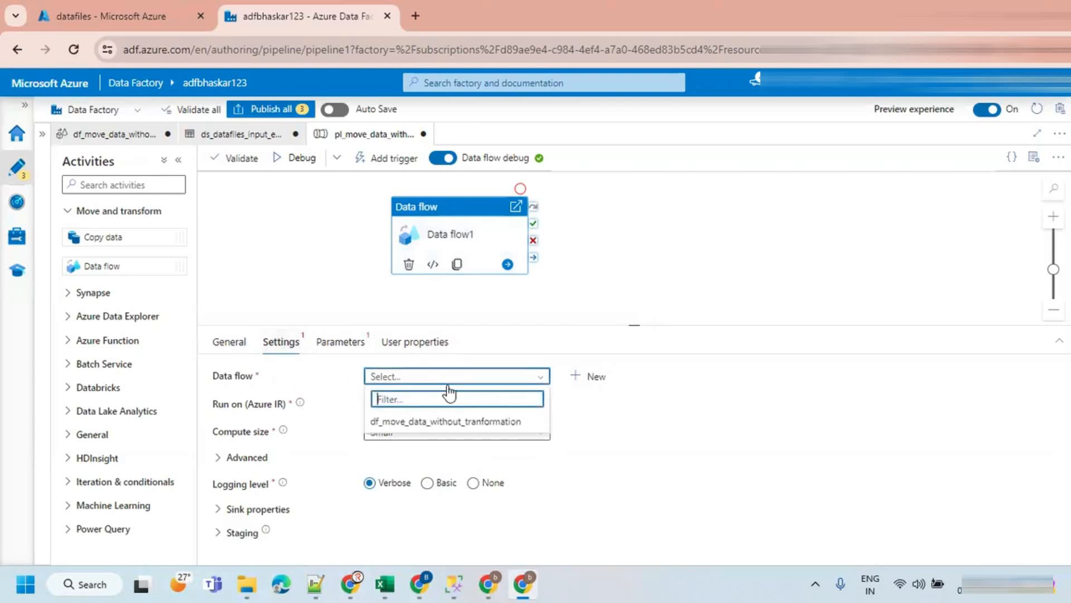
pyautogui.click(415, 423)
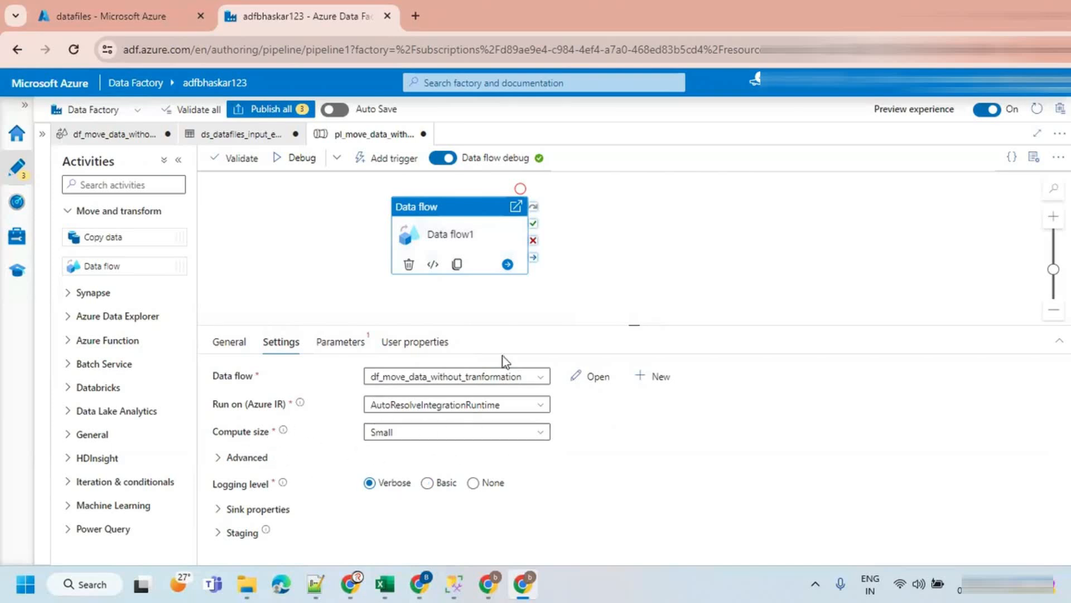
pyautogui.click(299, 237)
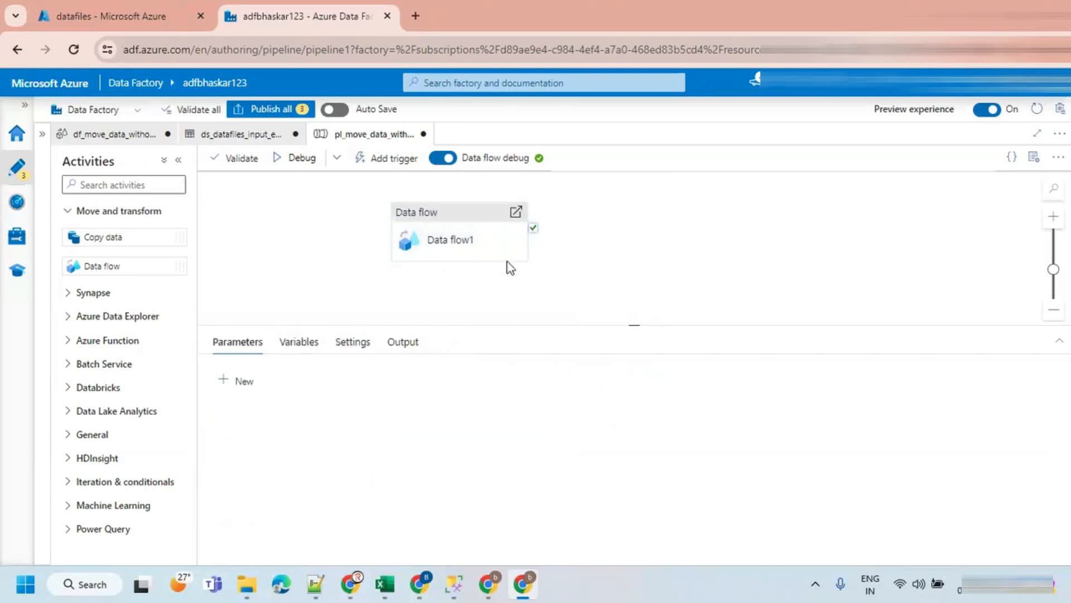
# Run the pipeline in debug mode and refresh the run status until it finishes.
pyautogui.click(300, 160)
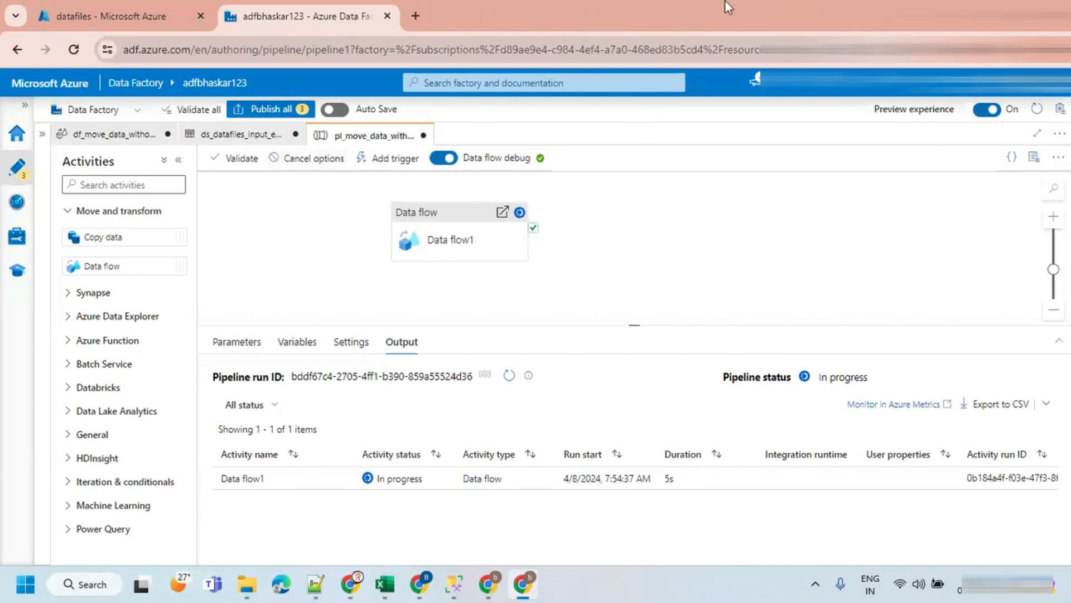
pyautogui.click(507, 377)
pyautogui.click(508, 375)
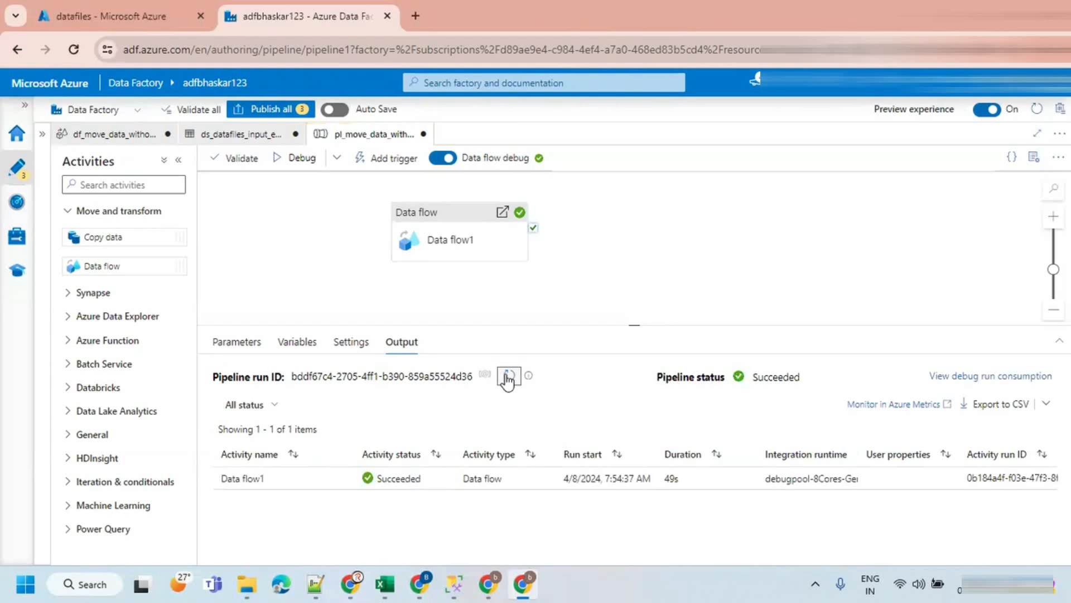
# Switch to the datafiles container in the Azure portal and examine the contents of the output/employee directory.
pyautogui.click(133, 22)
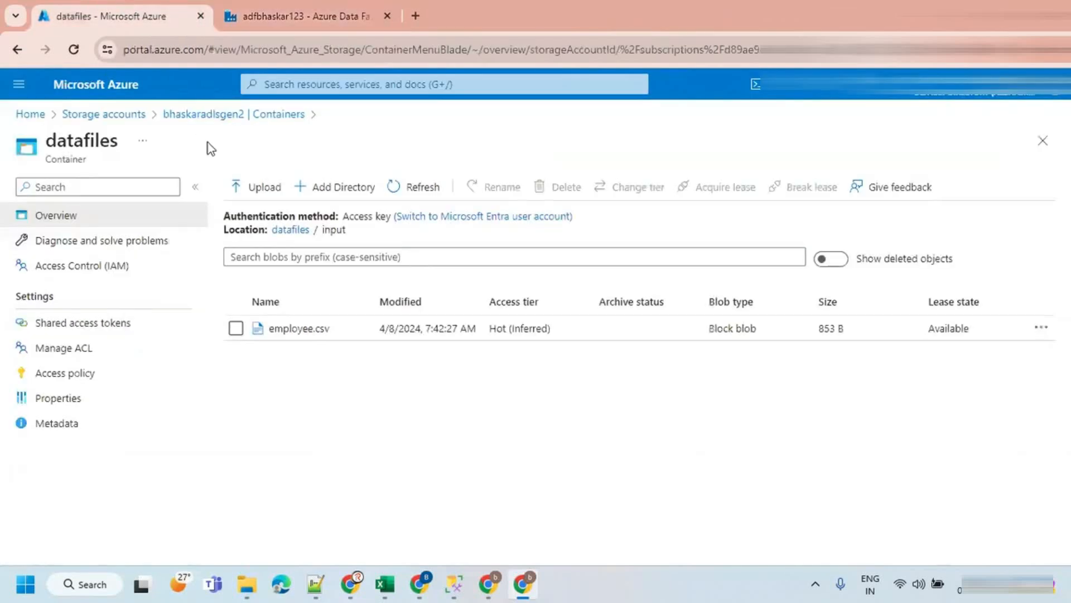
pyautogui.click(291, 230)
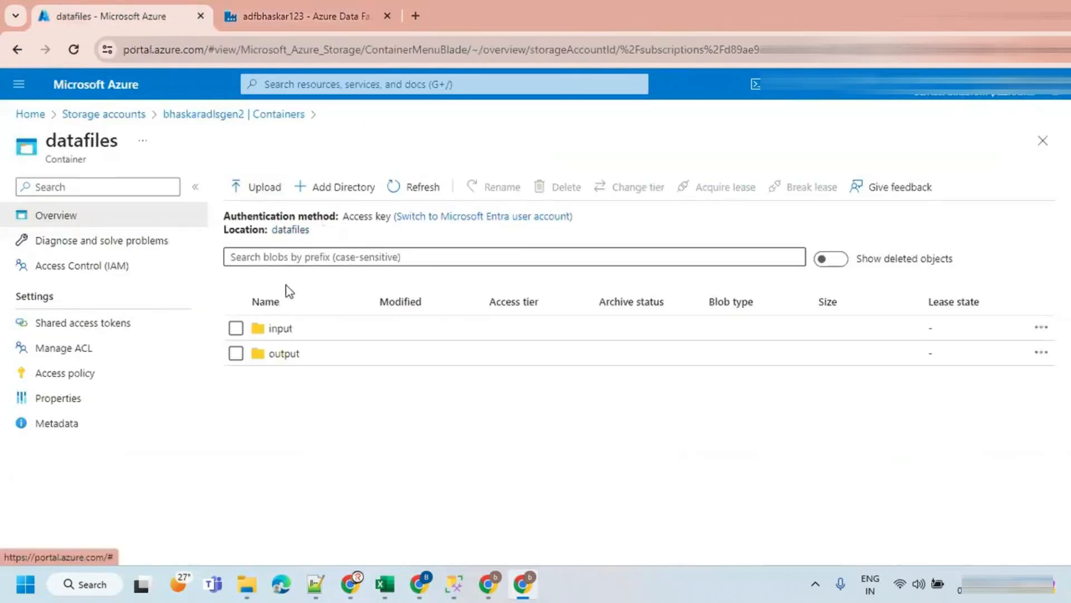
pyautogui.click(282, 354)
pyautogui.click(293, 329)
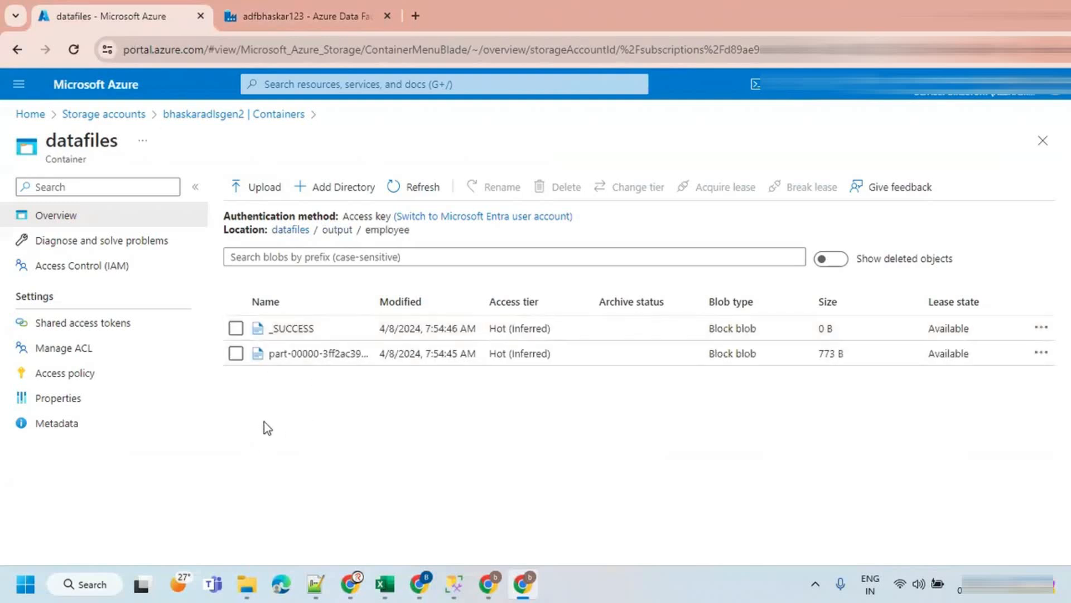
# Collapse the container's side menu and widen the Name column to show the full file names in output/employee.
pyautogui.click(196, 187)
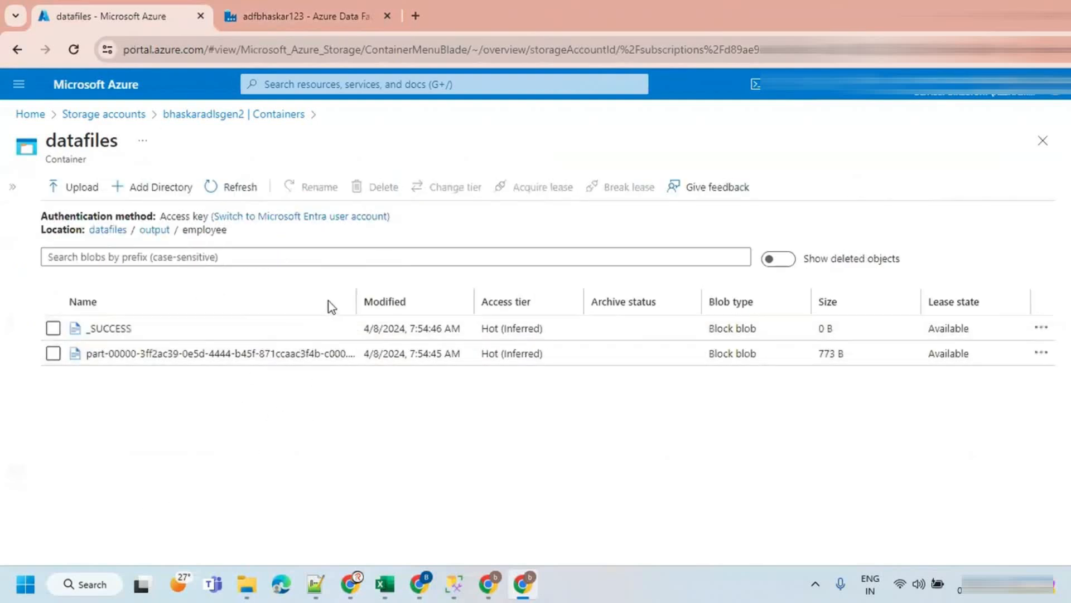
pyautogui.doubleClick(213, 230)
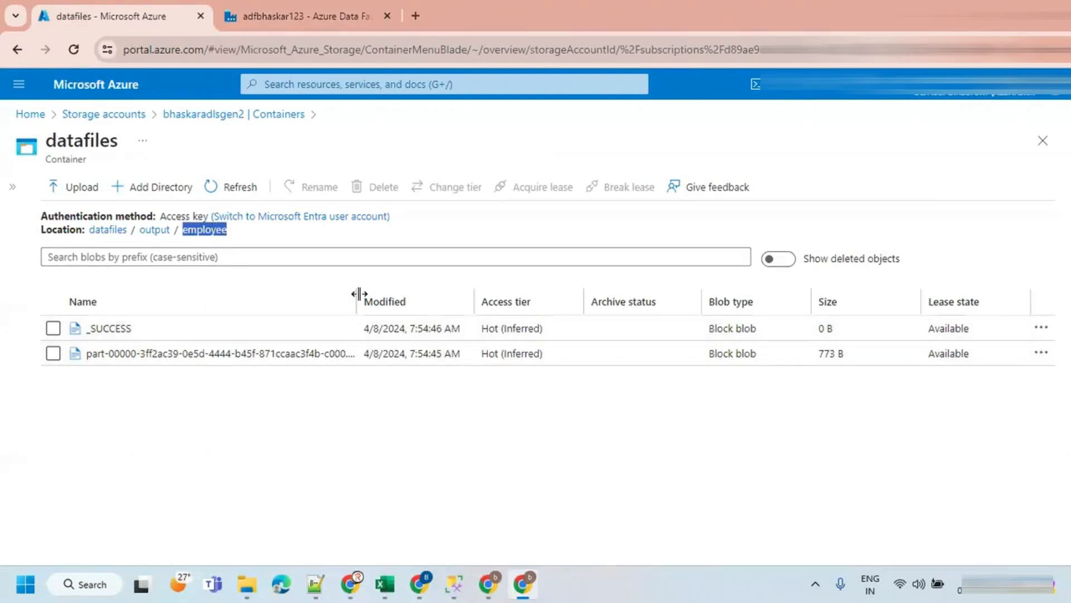
pyautogui.moveTo(360, 294); pyautogui.dragTo(453, 294)
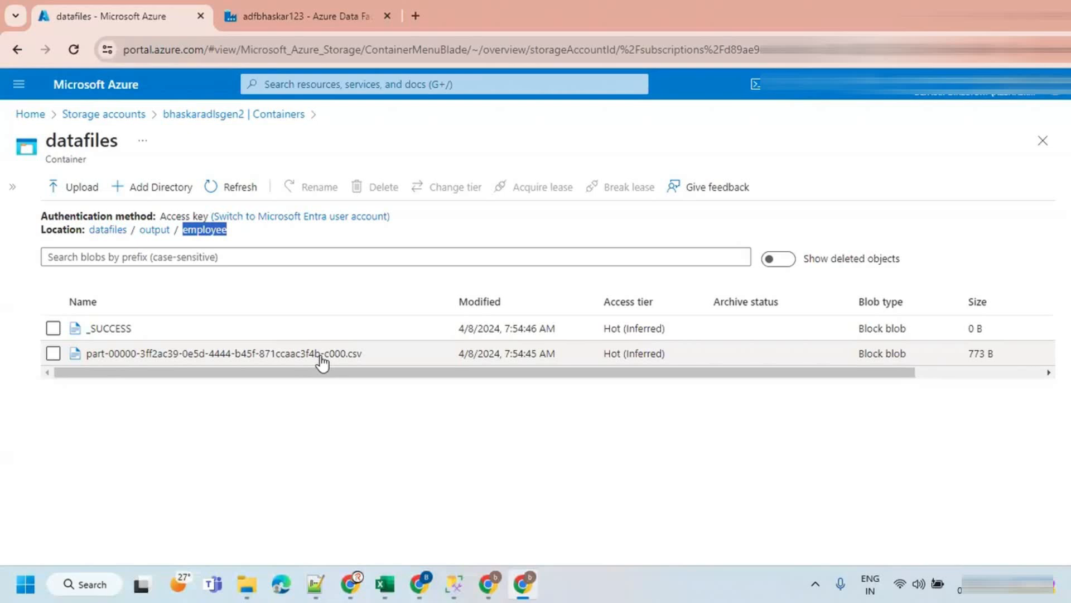
# Open the contents of the part-00000 CSV file in output/employee, examine its rows, and return to the output directory.
pyautogui.click(251, 357)
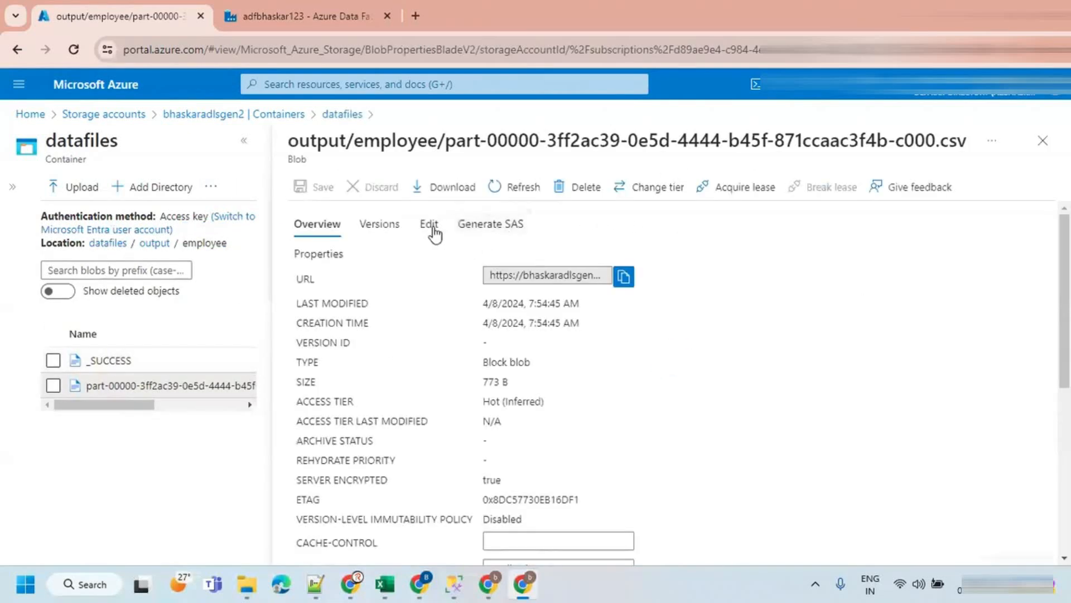
pyautogui.click(431, 225)
pyautogui.click(468, 481)
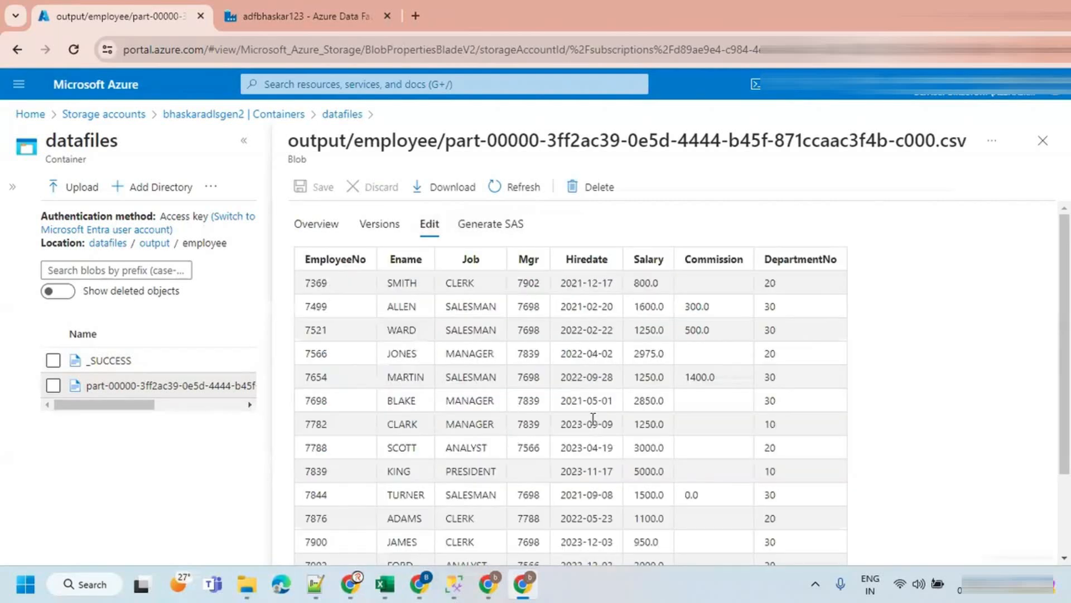
pyautogui.scroll(-3, 593, 418)
pyautogui.scroll(3, 593, 419)
pyautogui.click(1042, 142)
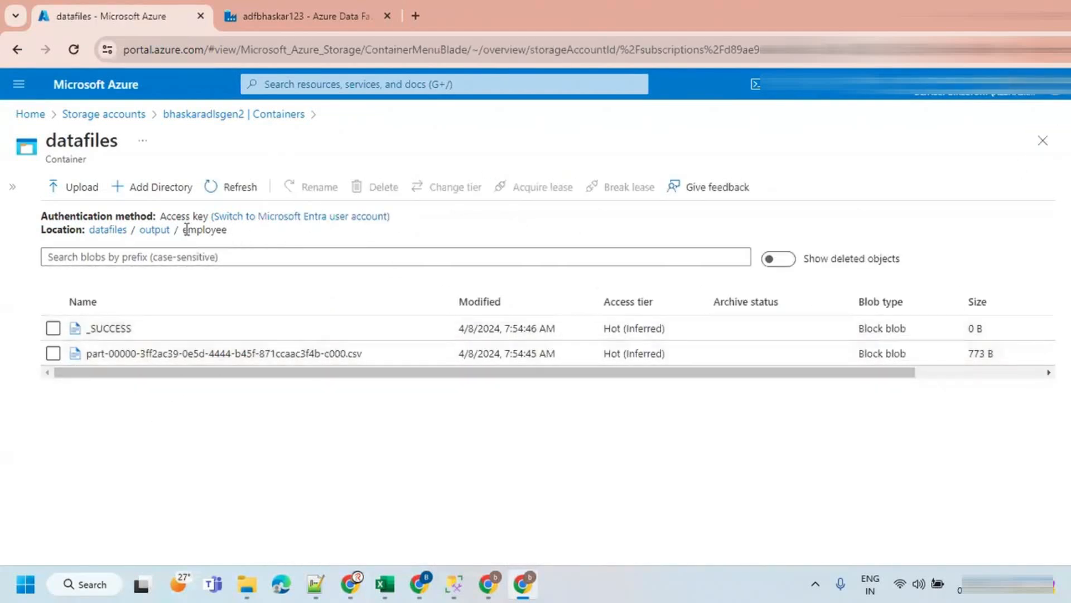
pyautogui.click(154, 230)
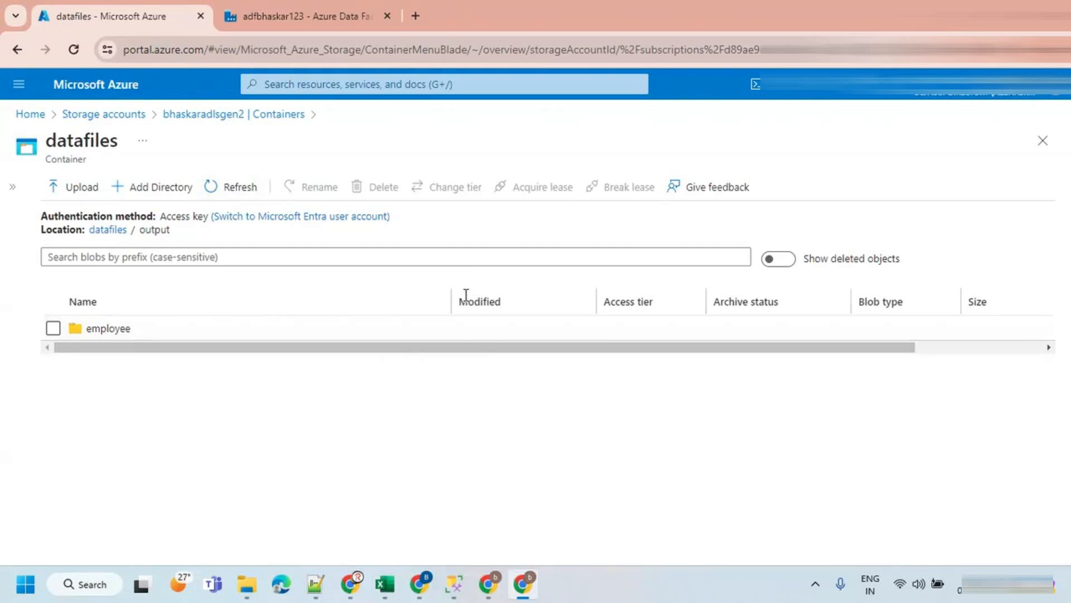
pyautogui.moveTo(452, 290); pyautogui.dragTo(370, 302)
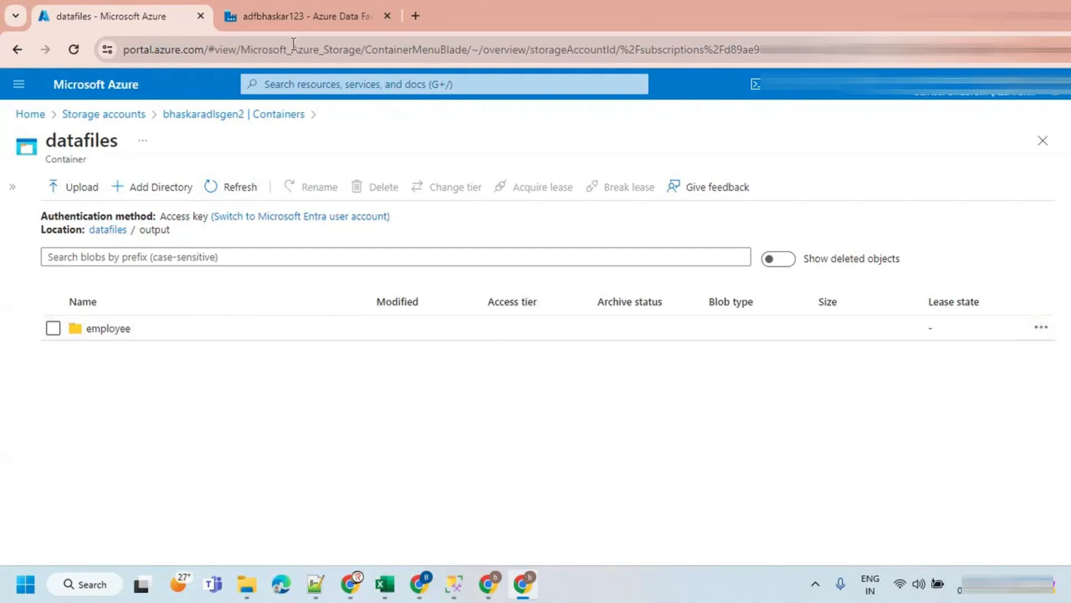
# Switch to the ADE @7:30AM Zoom whiteboard and locate the Filter Transformation notes.
pyautogui.click(488, 584)
pyautogui.scroll(-5, 522, 346)
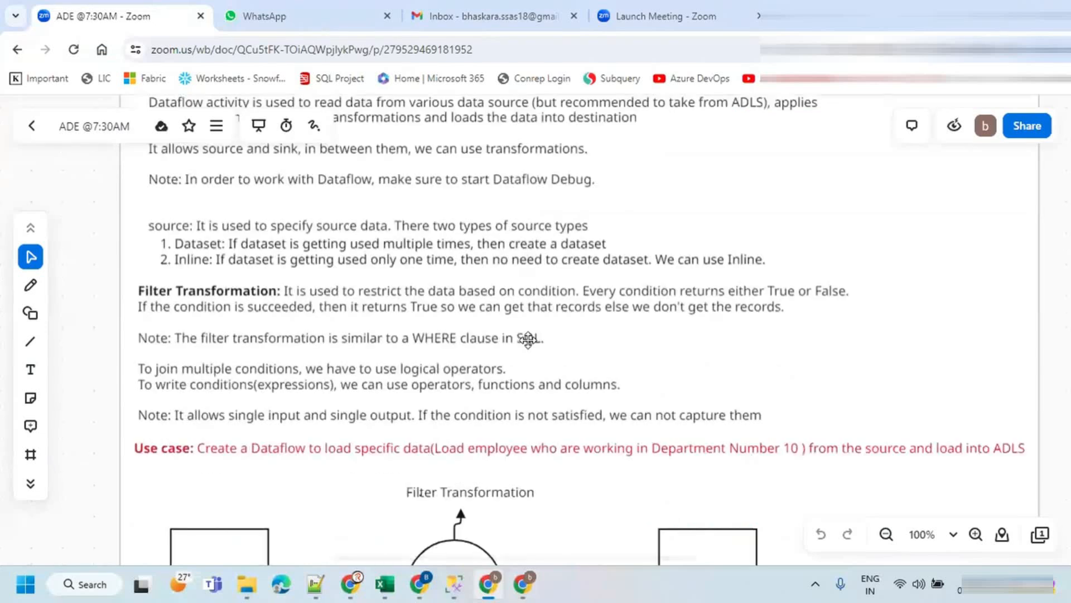
pyautogui.scroll(2, 528, 337)
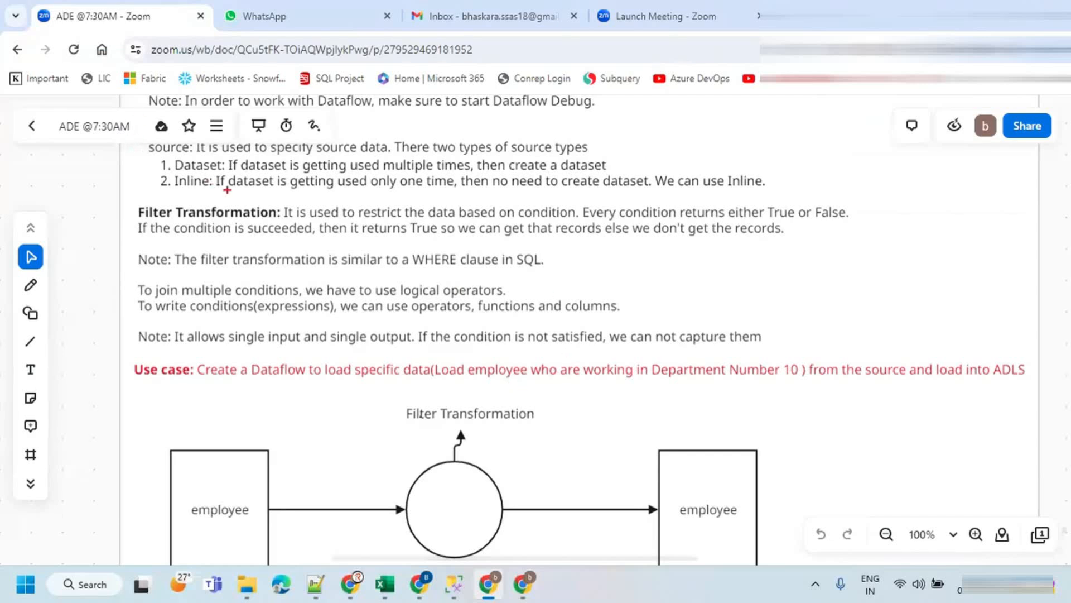
# Mark the Filter Transformation heading in red, underline its definition and condition rules, and circle the word WHERE with an arrow to it.
pyautogui.moveTo(276, 196)
pyautogui.mouseDown()
pyautogui.moveTo(92, 199)
pyautogui.moveTo(258, 215)
pyautogui.moveTo(178, 200)
pyautogui.mouseUp()
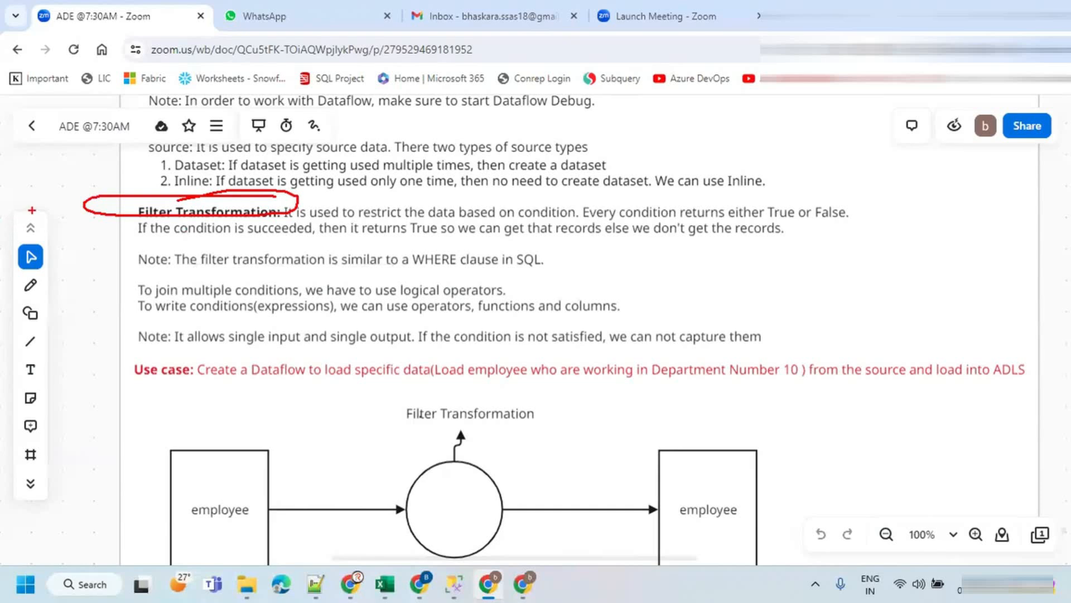
pyautogui.moveTo(34, 209); pyautogui.dragTo(155, 124)
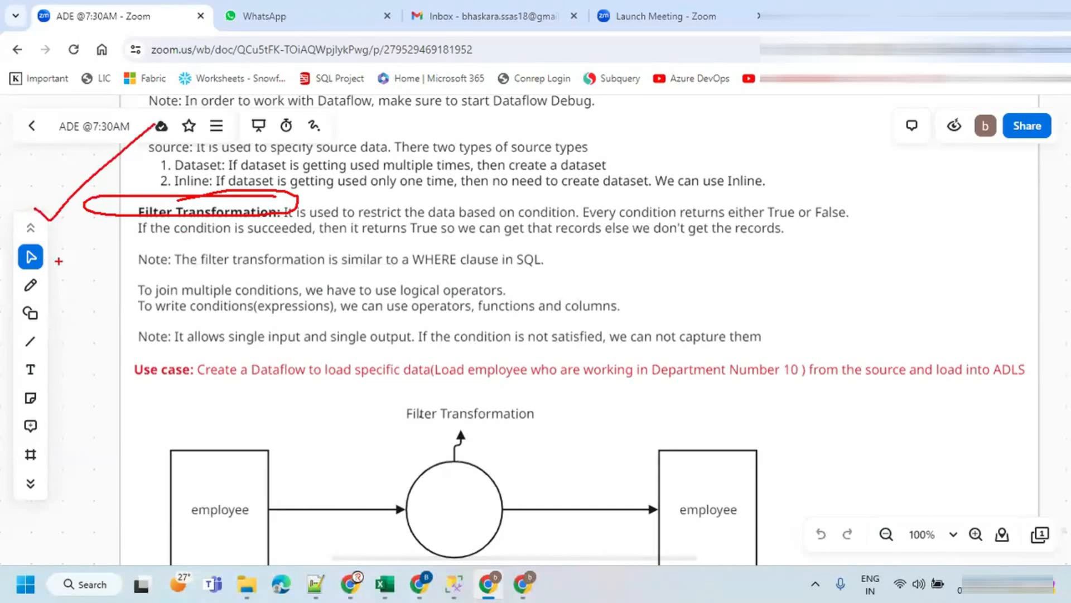
pyautogui.moveTo(281, 217); pyautogui.dragTo(586, 214)
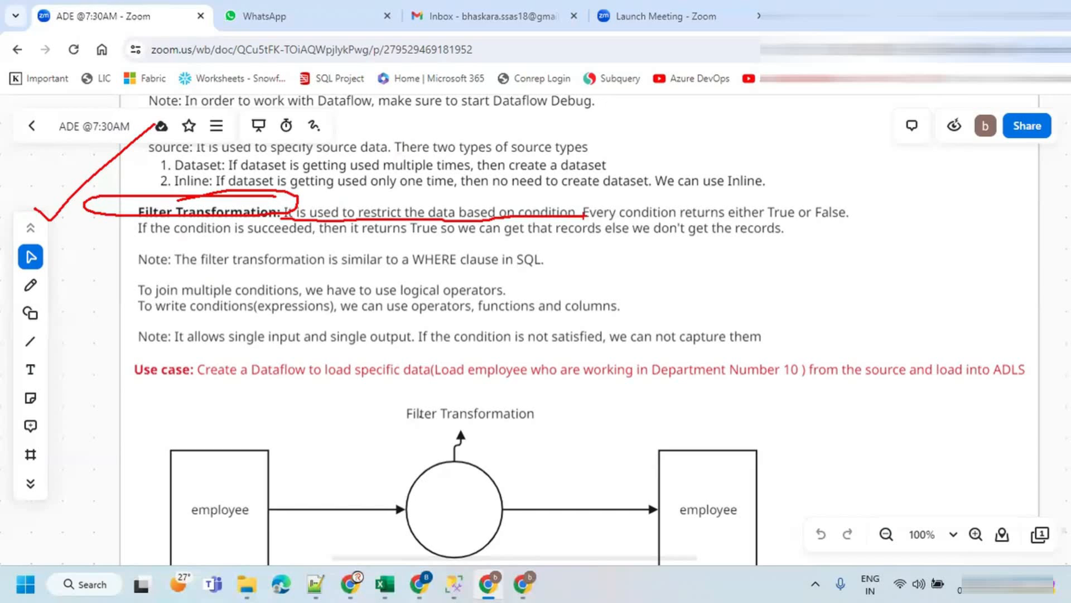
pyautogui.moveTo(596, 220); pyautogui.dragTo(845, 214)
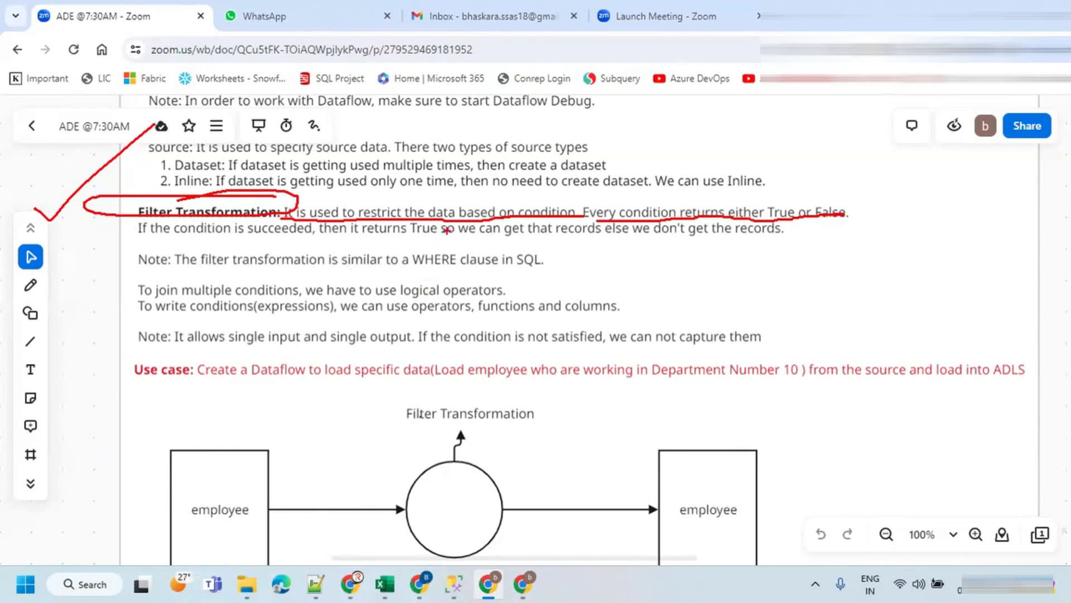
pyautogui.moveTo(439, 235); pyautogui.dragTo(602, 228)
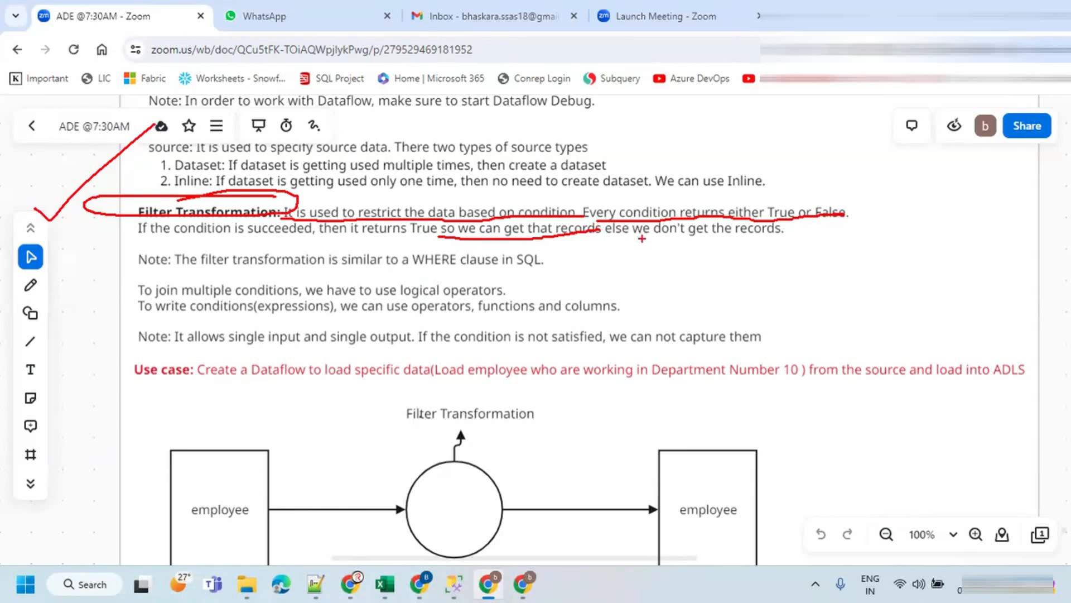
pyautogui.moveTo(645, 235); pyautogui.dragTo(798, 233)
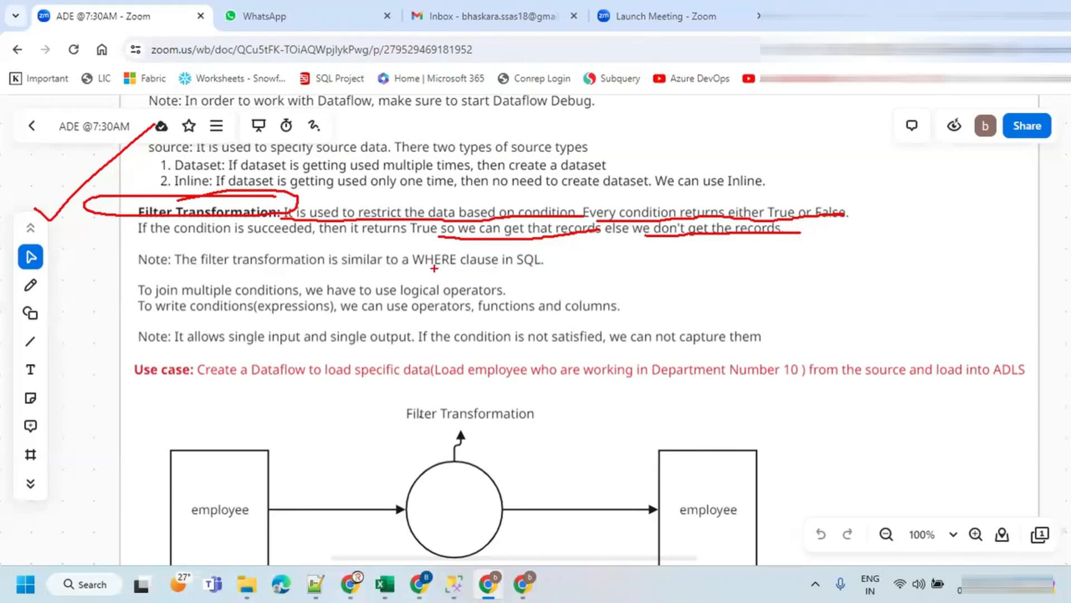
pyautogui.moveTo(409, 266)
pyautogui.mouseDown()
pyautogui.moveTo(457, 273)
pyautogui.moveTo(453, 246)
pyautogui.moveTo(410, 256)
pyautogui.moveTo(422, 276)
pyautogui.moveTo(458, 254)
pyautogui.moveTo(404, 255)
pyautogui.moveTo(430, 274)
pyautogui.moveTo(457, 250)
pyautogui.moveTo(429, 243)
pyautogui.mouseUp()
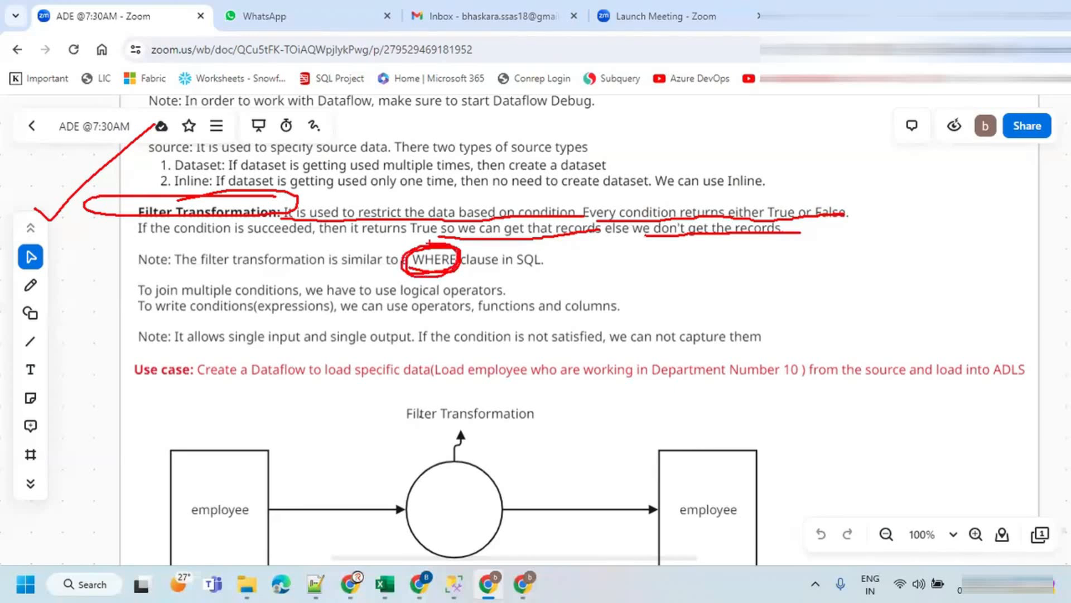
pyautogui.moveTo(342, 279)
pyautogui.mouseDown()
pyautogui.moveTo(410, 255)
pyautogui.moveTo(382, 277)
pyautogui.mouseUp()
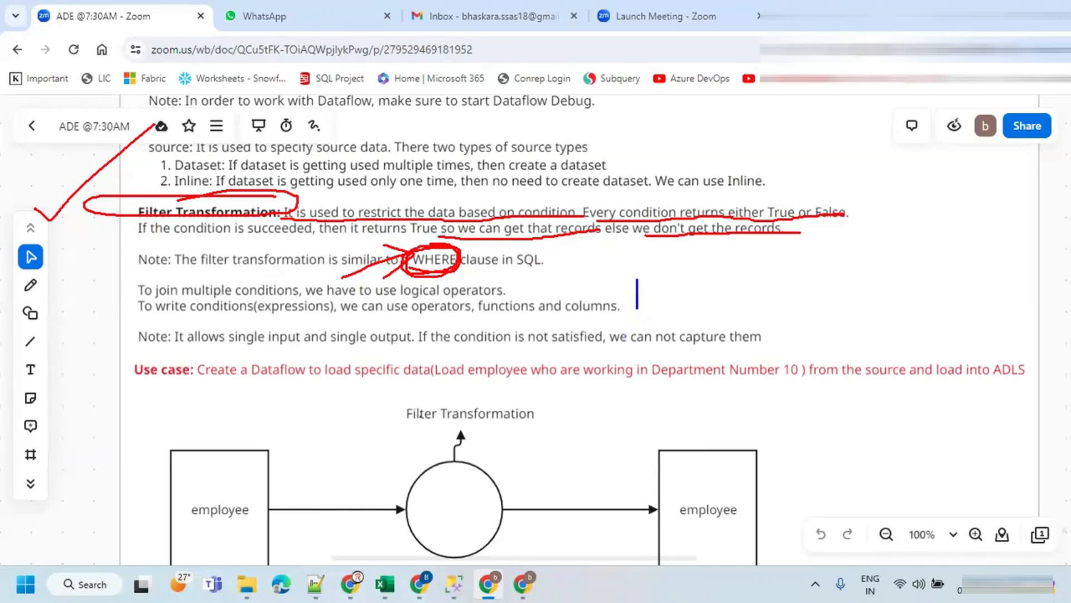
# Write condition-1 and conditon-2 beside the notes, frame each in red, and place or/and between them.
pyautogui.write('condition')
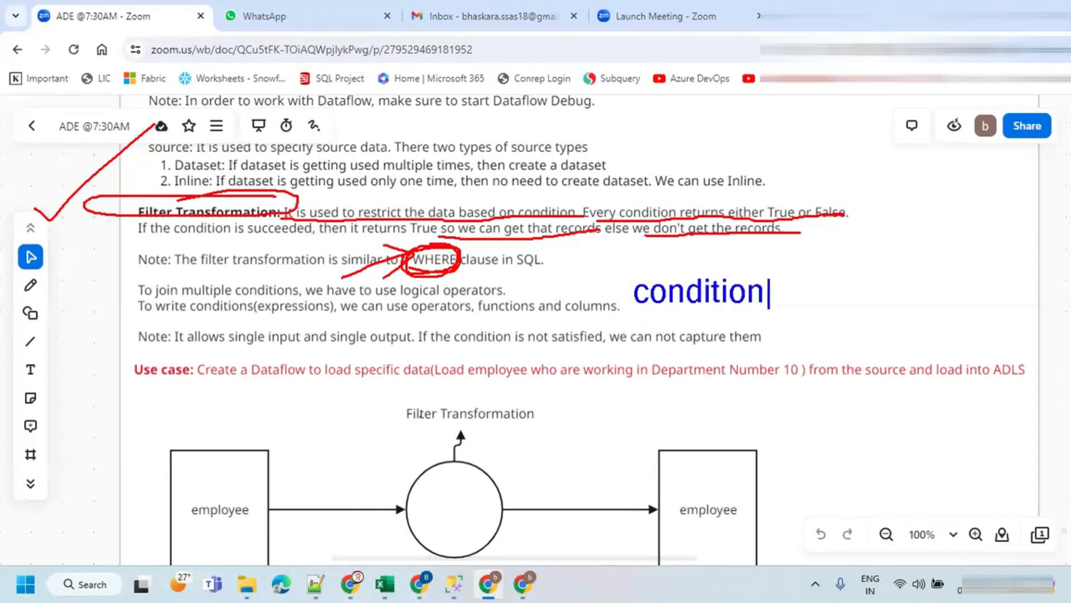
pyautogui.write('-1              conditon')
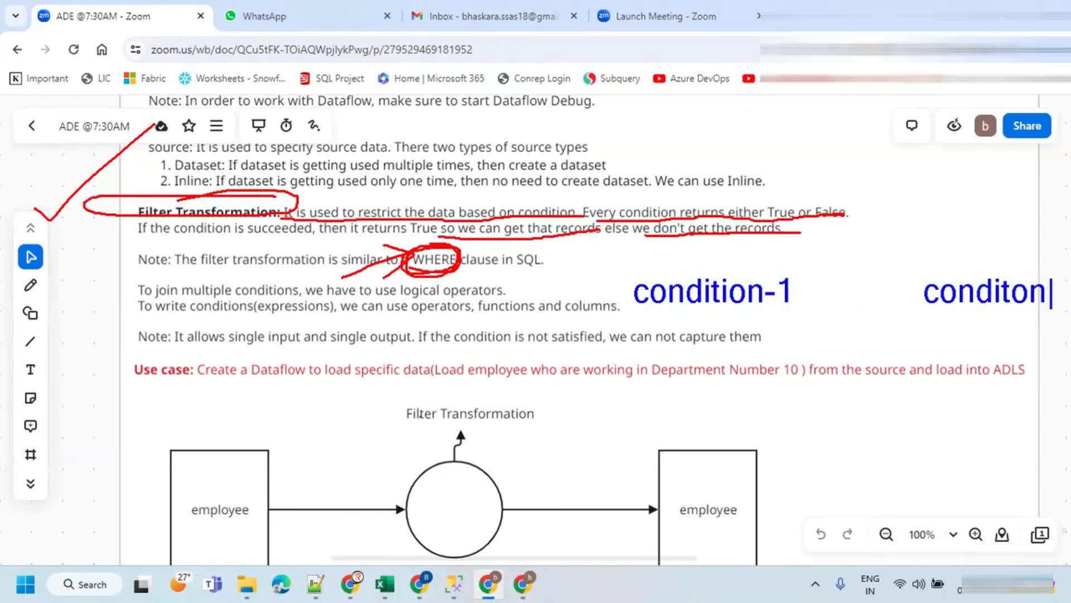
pyautogui.write('-2')
pyautogui.moveTo(620, 273); pyautogui.dragTo(802, 306)
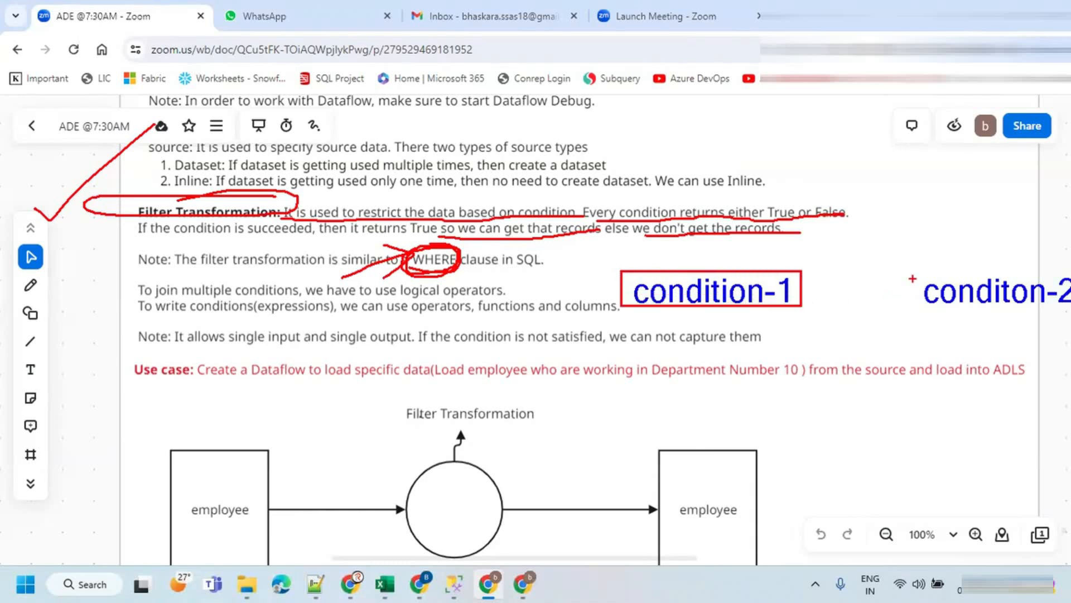
pyautogui.moveTo(917, 270)
pyautogui.mouseDown()
pyautogui.moveTo(1025, 311)
pyautogui.moveTo(1069, 311)
pyautogui.mouseUp()
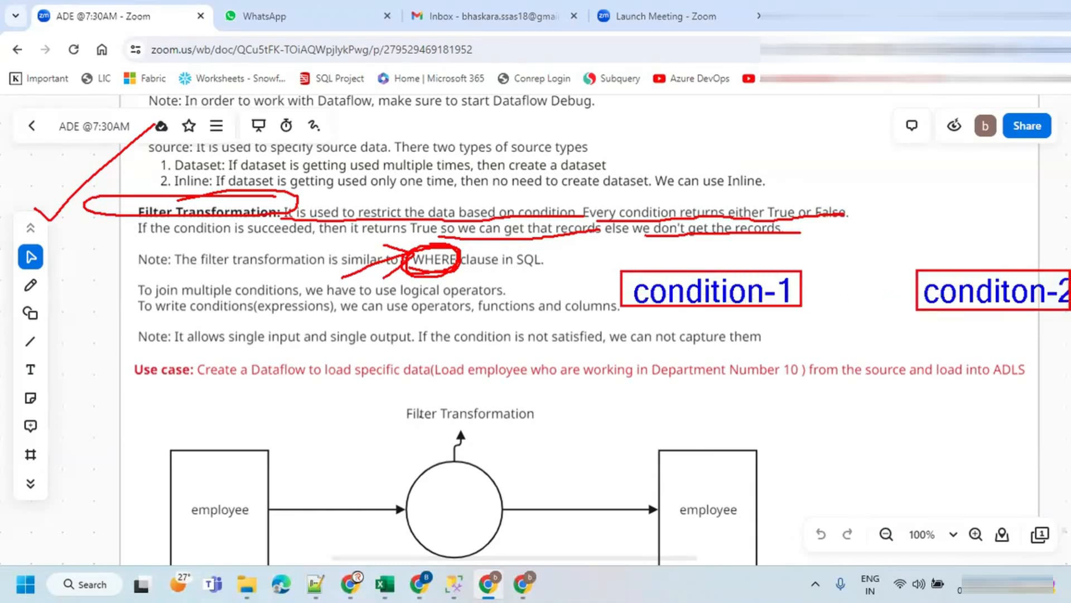
pyautogui.moveTo(813, 272); pyautogui.dragTo(813, 302)
pyautogui.write('or/and')
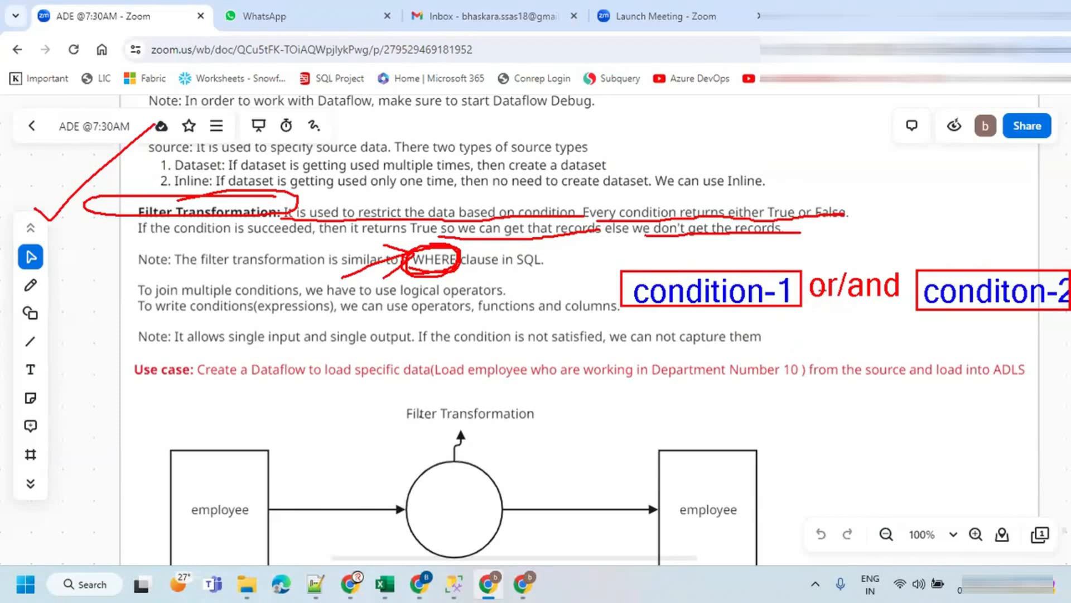
# Draw arrows down from or and and to the handwritten operators || and &&.
pyautogui.moveTo(824, 299)
pyautogui.mouseDown()
pyautogui.moveTo(824, 368)
pyautogui.moveTo(838, 351)
pyautogui.moveTo(808, 422)
pyautogui.mouseUp()
pyautogui.moveTo(816, 380); pyautogui.dragTo(821, 423)
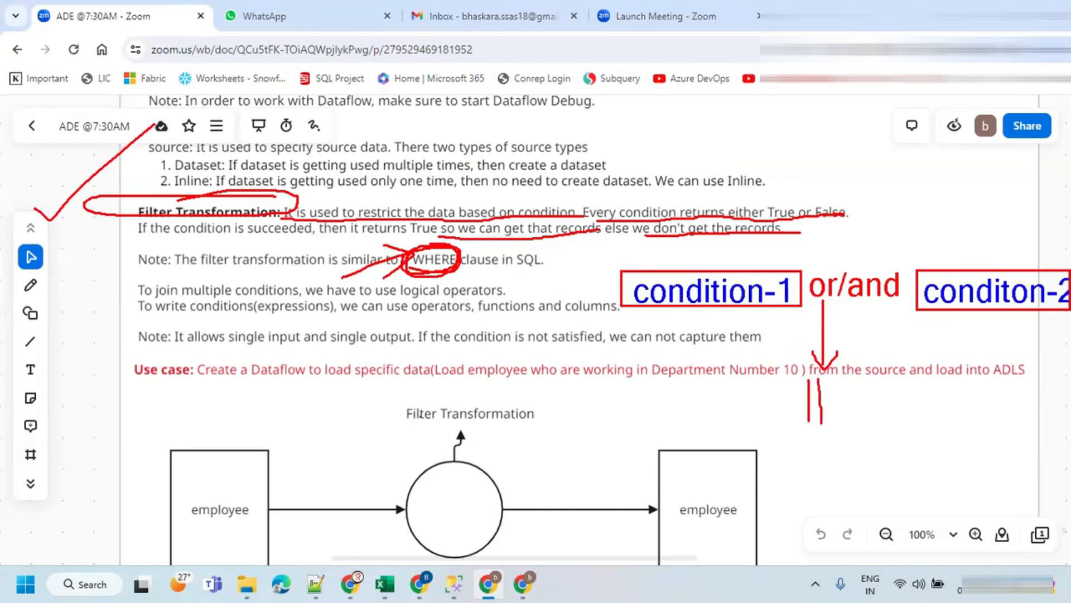
pyautogui.moveTo(875, 299); pyautogui.dragTo(893, 358)
pyautogui.moveTo(913, 392)
pyautogui.mouseDown()
pyautogui.moveTo(894, 394)
pyautogui.moveTo(900, 434)
pyautogui.moveTo(922, 416)
pyautogui.mouseUp()
pyautogui.moveTo(930, 371); pyautogui.dragTo(937, 438)
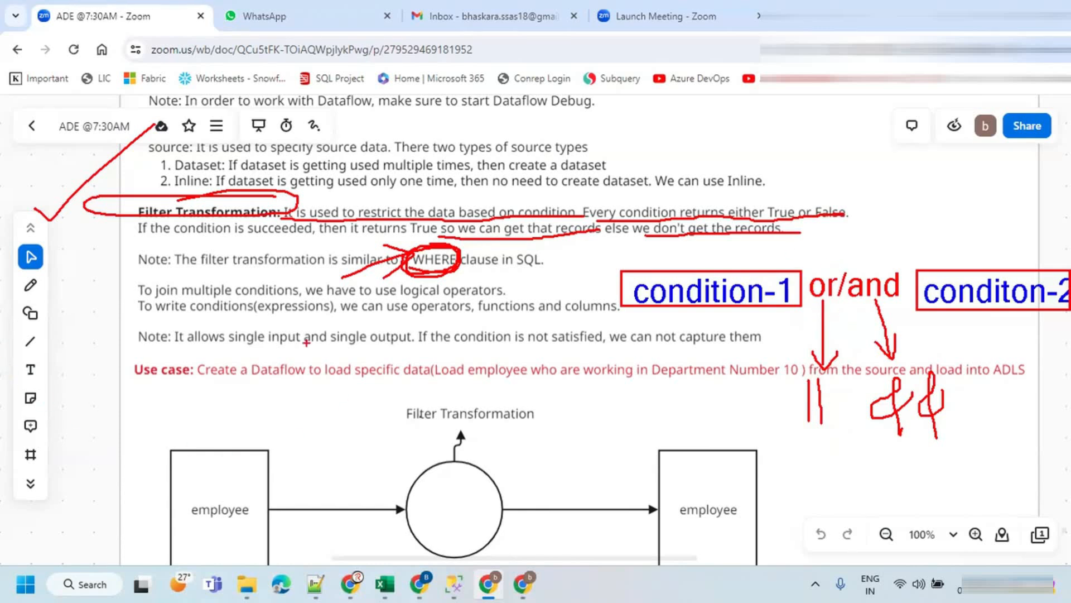
# Tick the multiple-conditions note and underline logical operators, expressions, operators, functions and columns.
pyautogui.moveTo(122, 293); pyautogui.dragTo(167, 259)
pyautogui.moveTo(397, 295); pyautogui.dragTo(506, 294)
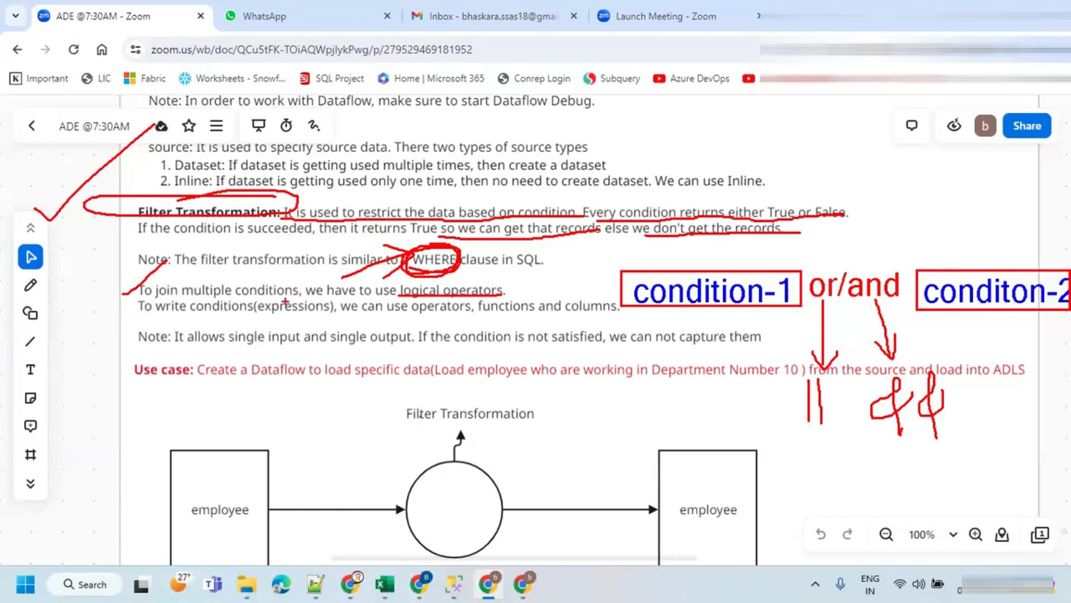
pyautogui.moveTo(257, 317); pyautogui.dragTo(324, 316)
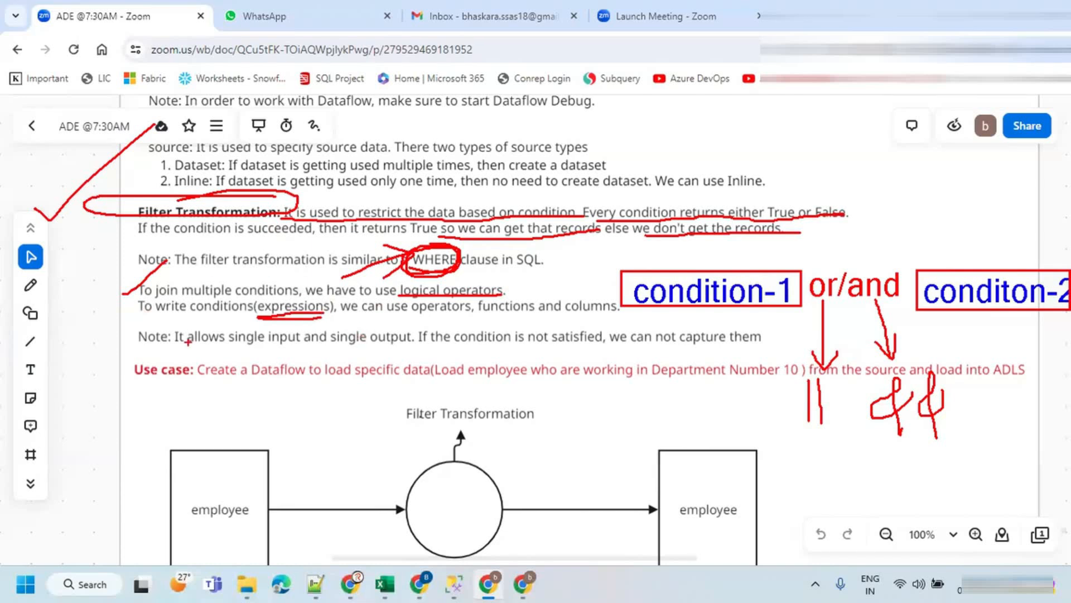
pyautogui.moveTo(396, 316); pyautogui.dragTo(486, 316)
pyautogui.moveTo(481, 316); pyautogui.dragTo(604, 319)
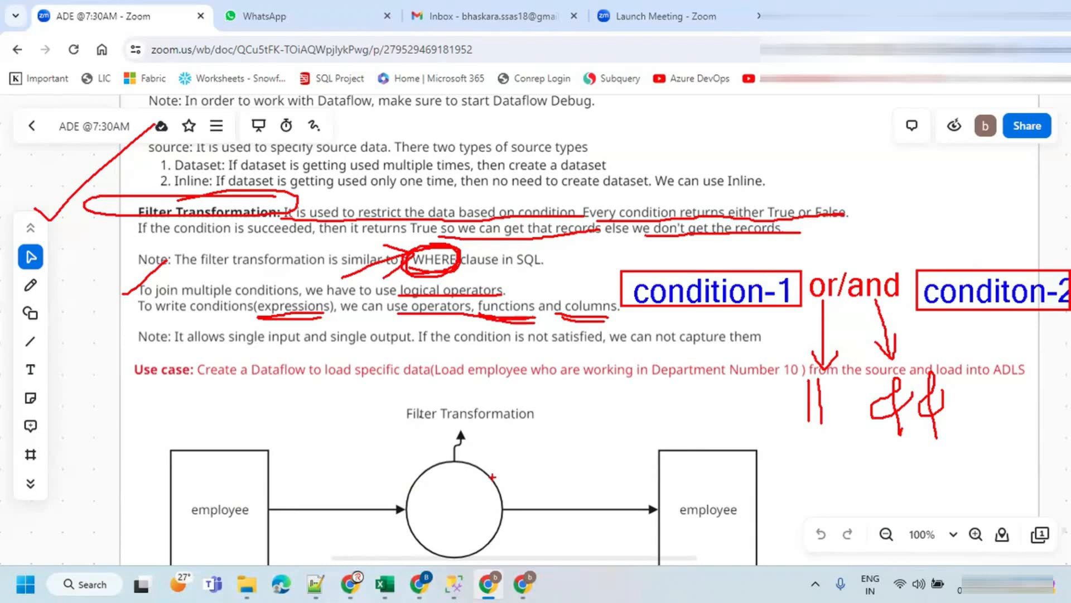
# Circle the diagram's filter input and output, underline the single input and output note, and clear all drawn annotations.
pyautogui.moveTo(397, 495)
pyautogui.mouseDown()
pyautogui.moveTo(391, 532)
pyautogui.moveTo(405, 485)
pyautogui.moveTo(370, 517)
pyautogui.mouseUp()
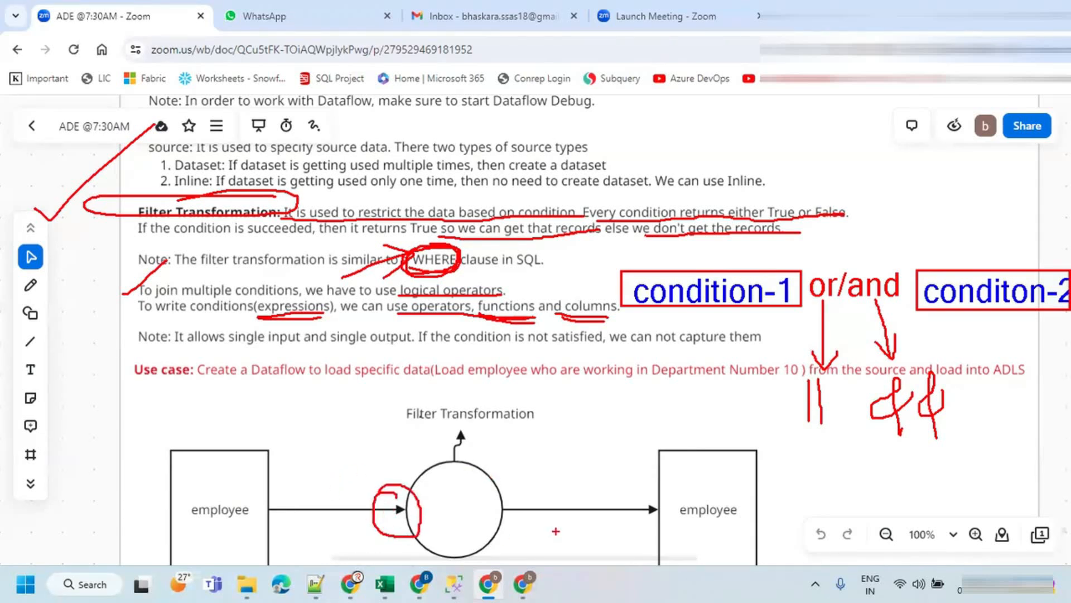
pyautogui.moveTo(517, 493); pyautogui.dragTo(505, 494)
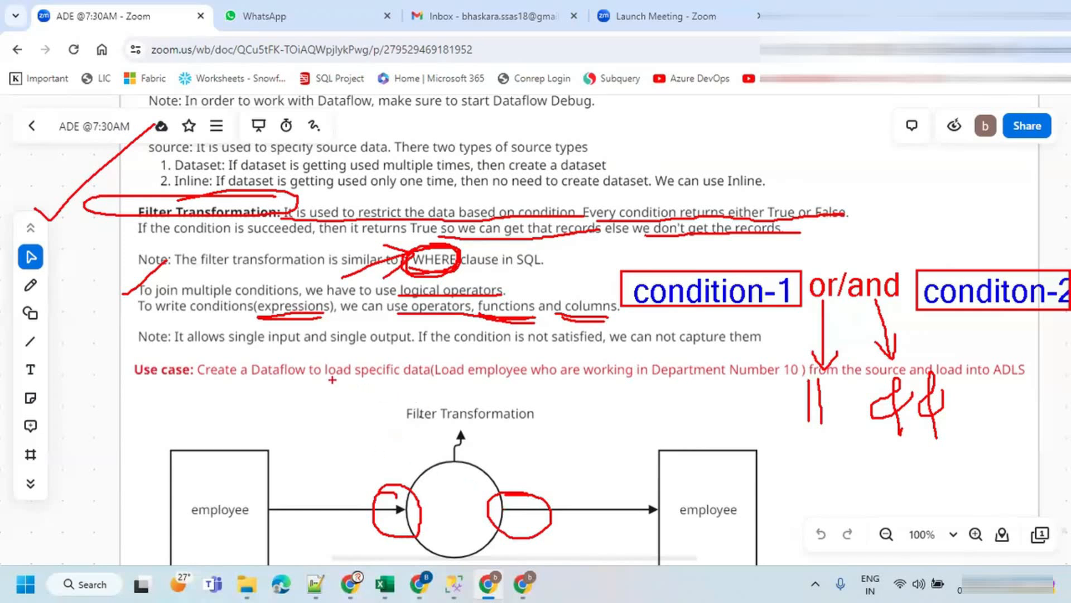
pyautogui.moveTo(252, 346); pyautogui.dragTo(755, 343)
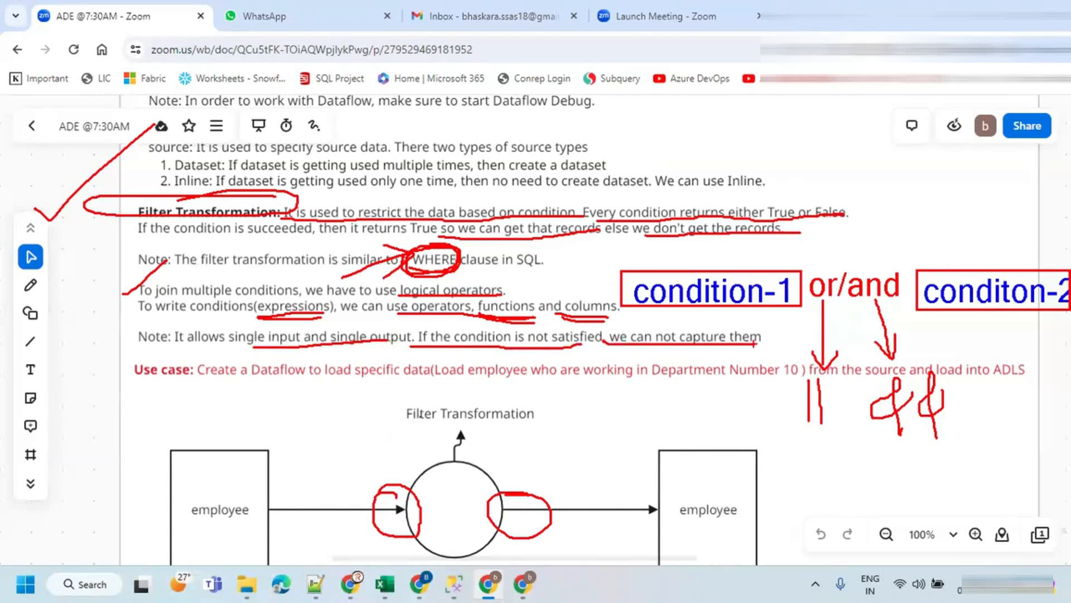
pyautogui.press('Escape')
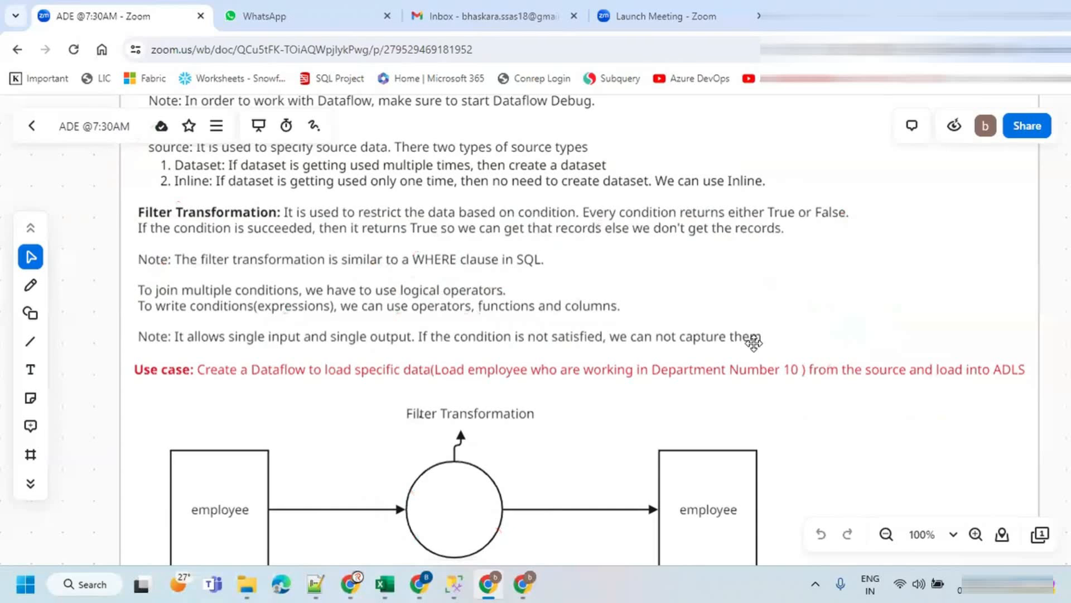
pyautogui.scroll(-3, 753, 342)
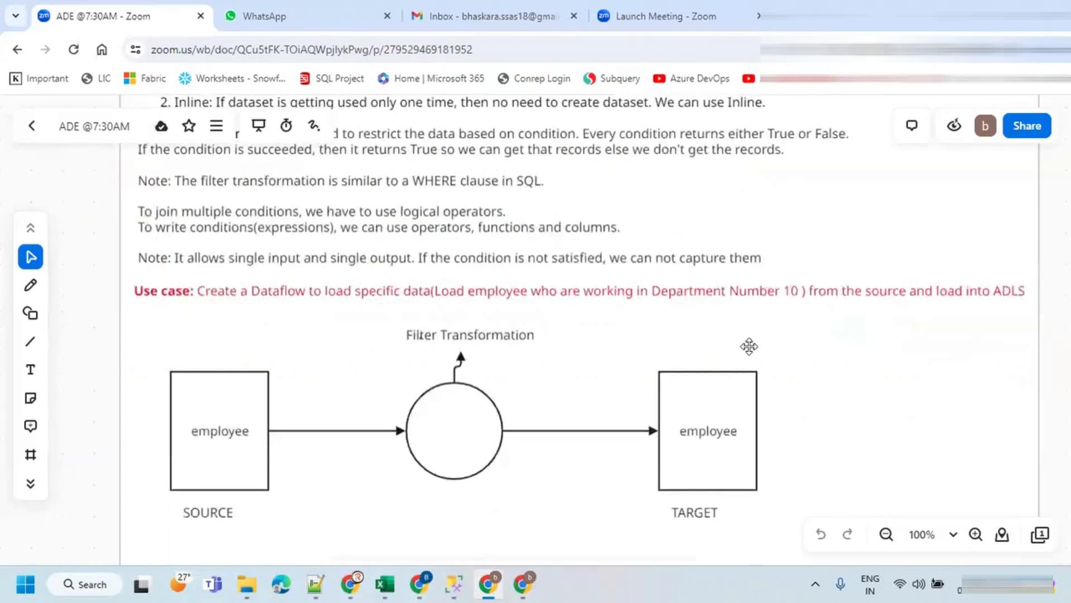
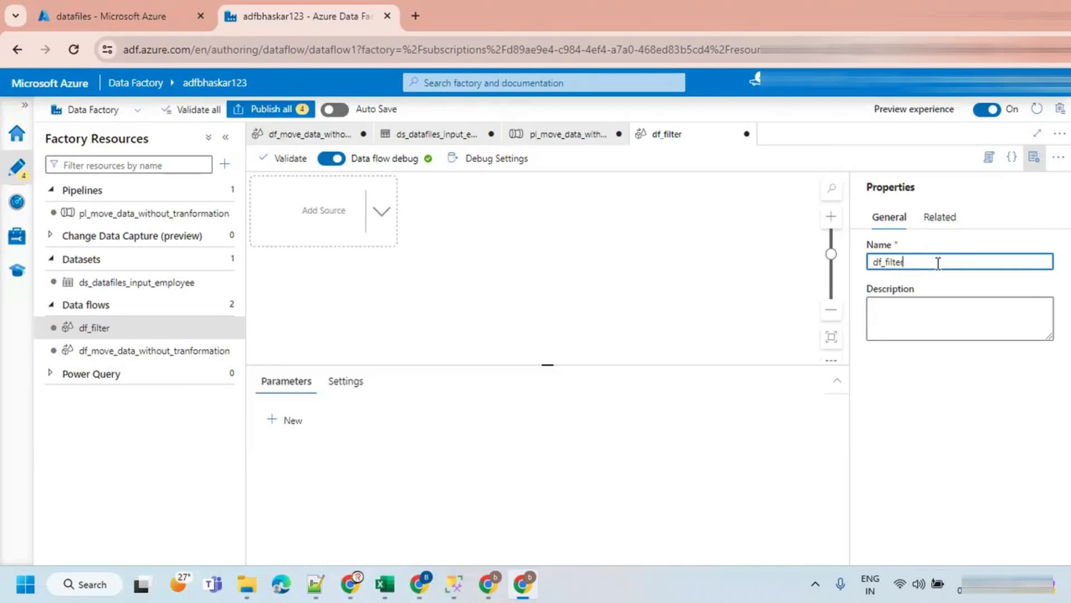
# Add a source named srcEmployee to the df_filter data flow, using the dataset ds_datafiles_input_employee.
pyautogui.click(1034, 157)
pyautogui.click(389, 215)
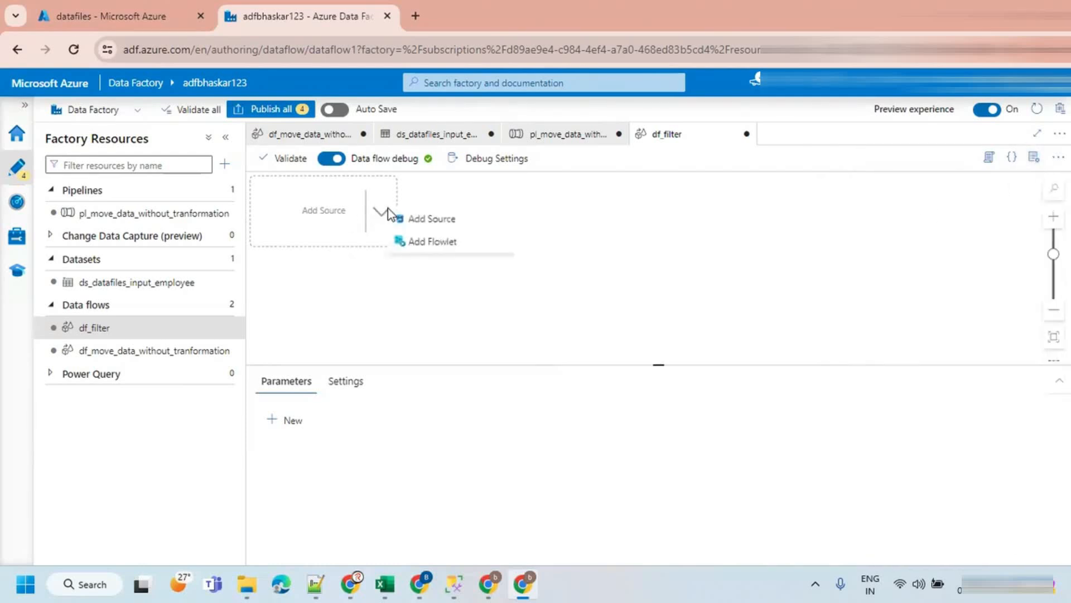
pyautogui.click(423, 220)
pyautogui.doubleClick(334, 239)
pyautogui.write('srcEmployee')
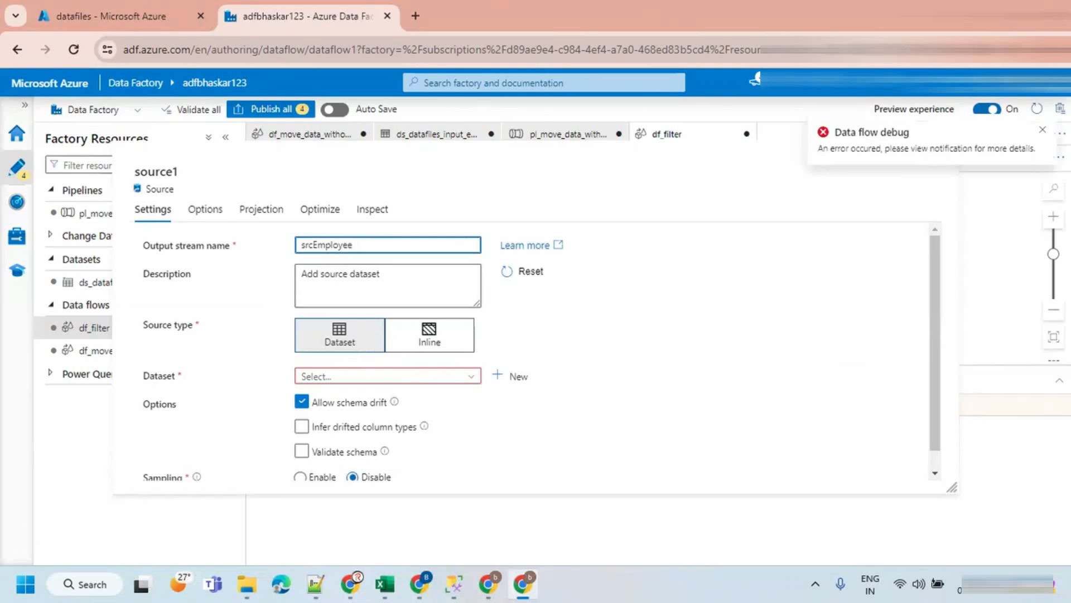
pyautogui.click(1042, 130)
pyautogui.click(343, 377)
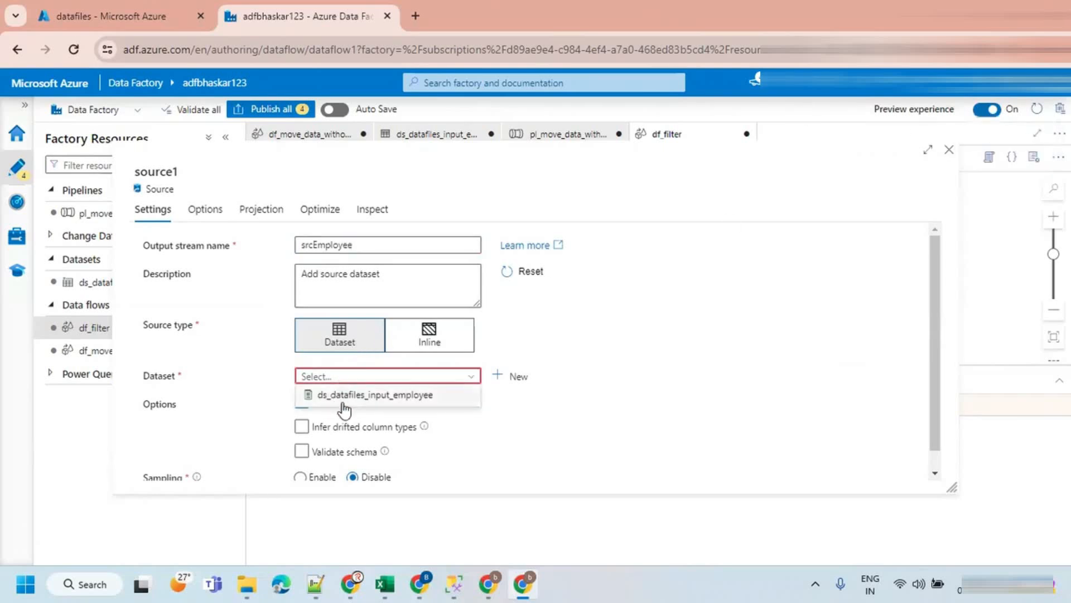
pyautogui.click(346, 395)
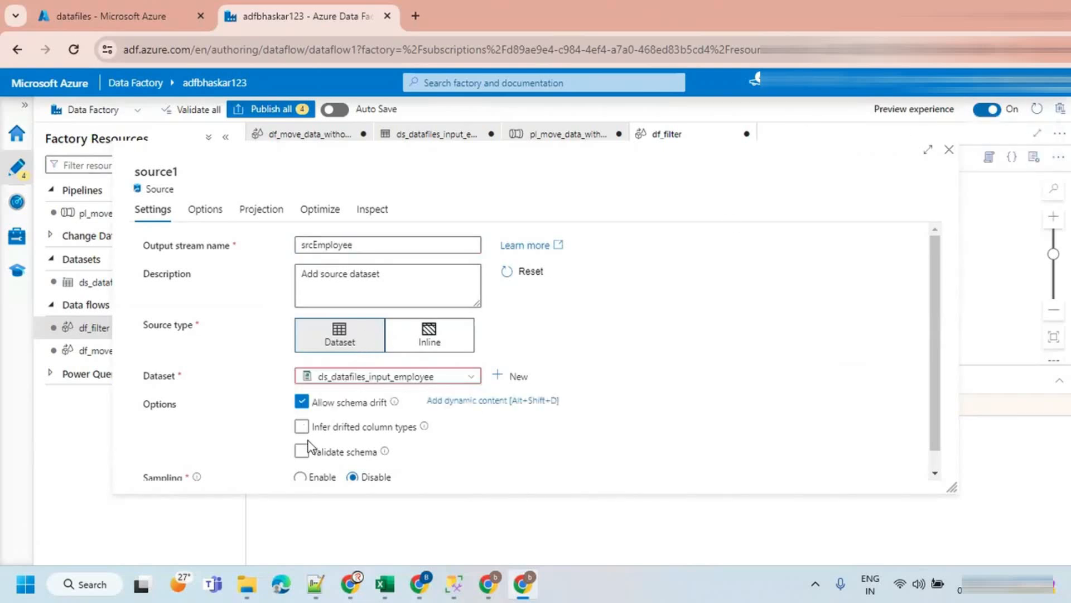
# Import the projection for srcEmployee and set the Mgr column type to short.
pyautogui.click(249, 218)
pyautogui.click(409, 243)
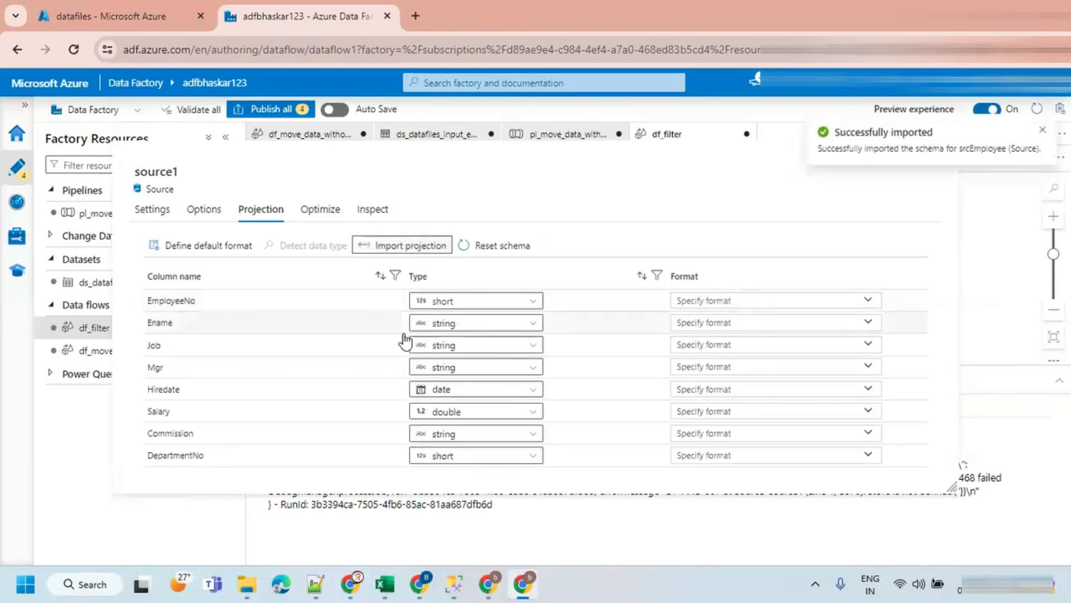
pyautogui.click(462, 367)
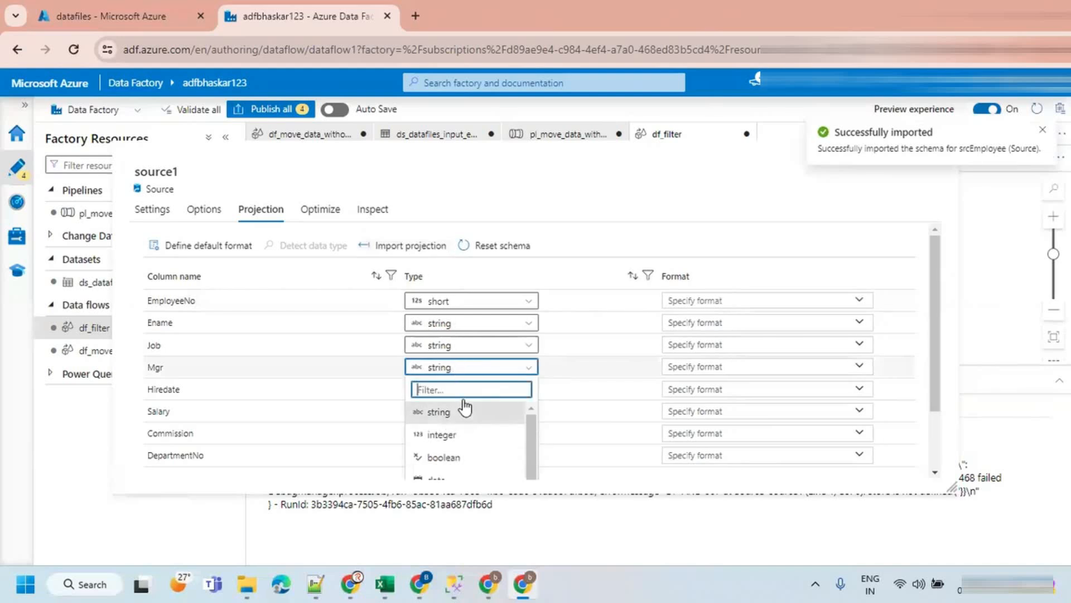
pyautogui.write('shor')
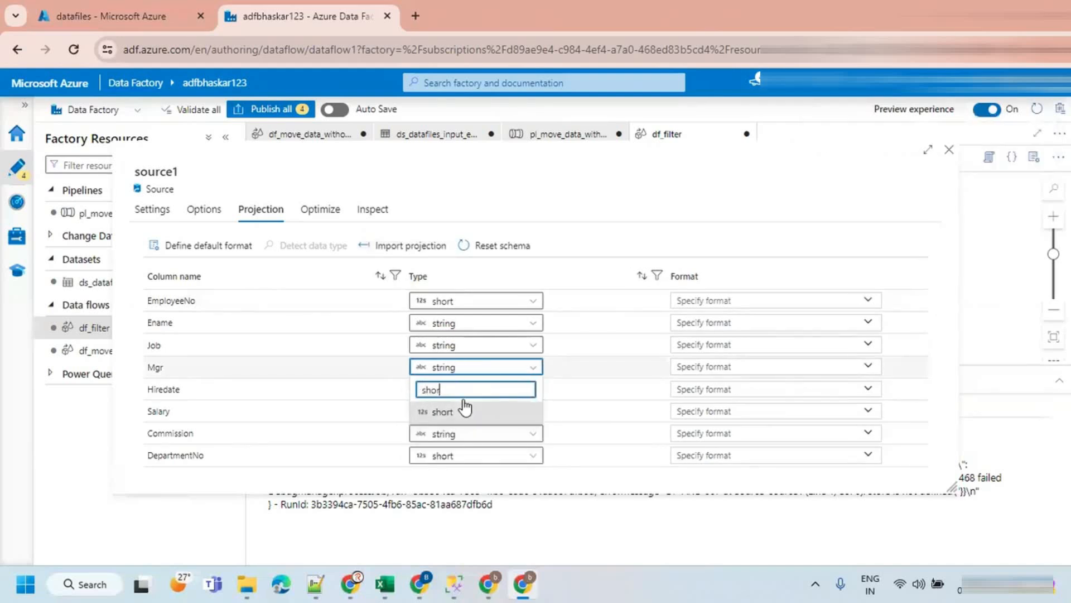
pyautogui.click(449, 419)
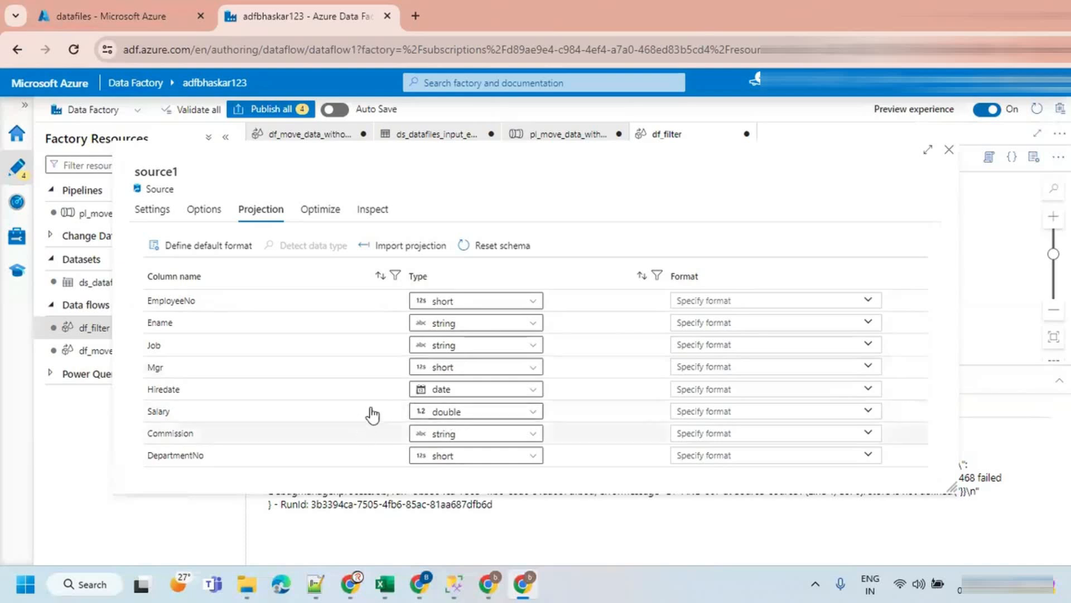
# Set the Commission column type to double and close the source settings.
pyautogui.click(432, 434)
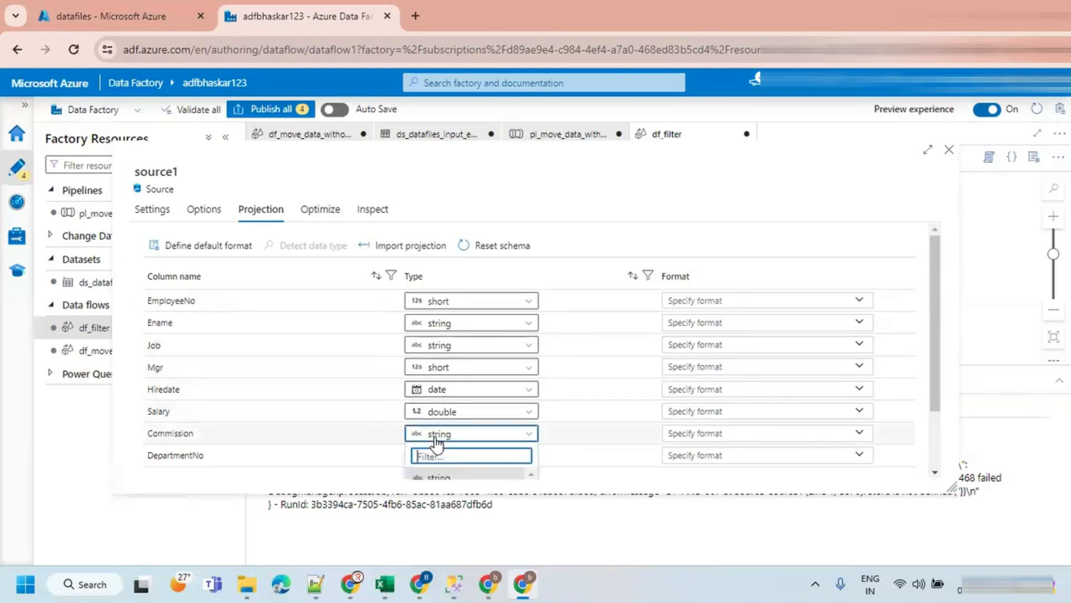
pyautogui.write('dou')
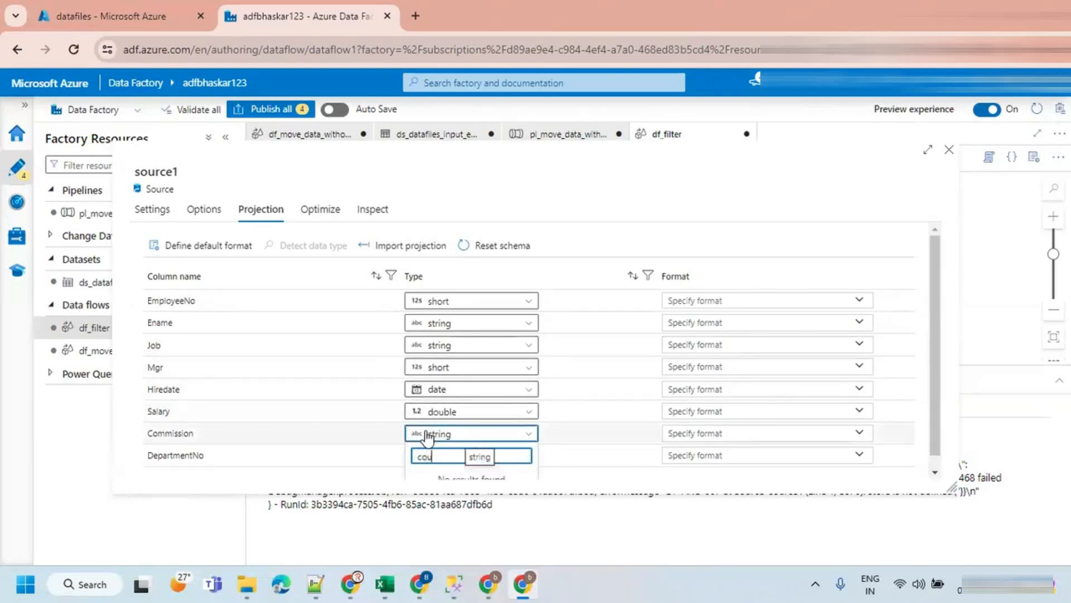
pyautogui.write('b')
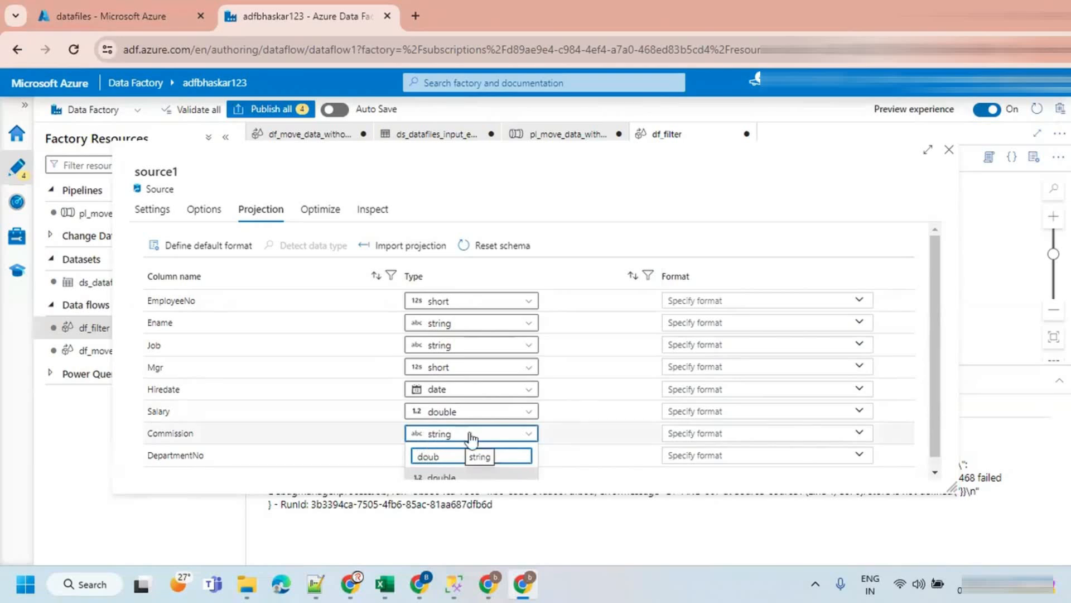
pyautogui.click(480, 473)
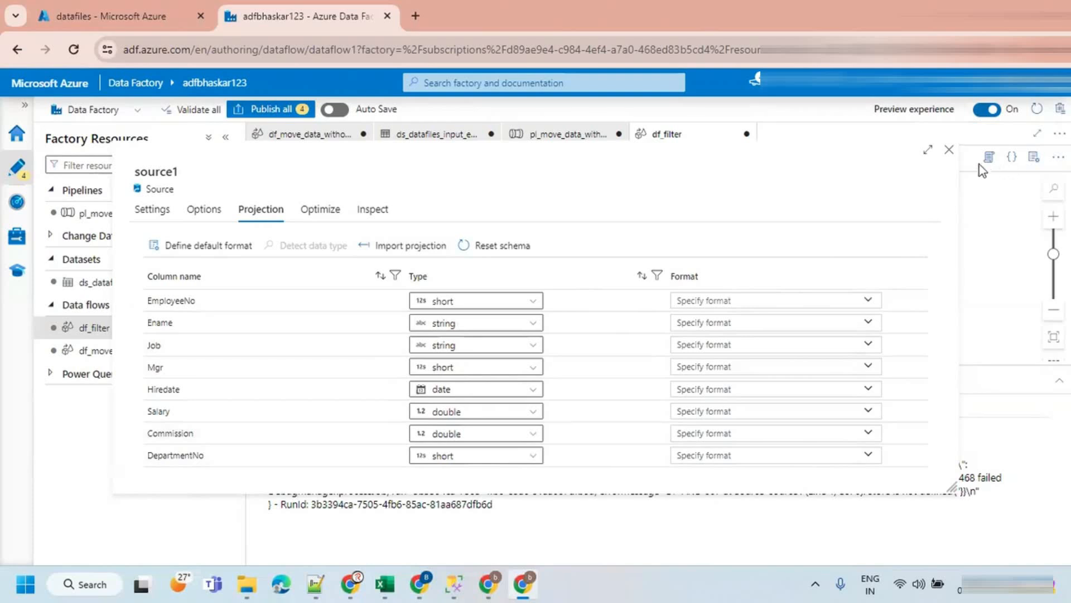
pyautogui.click(949, 151)
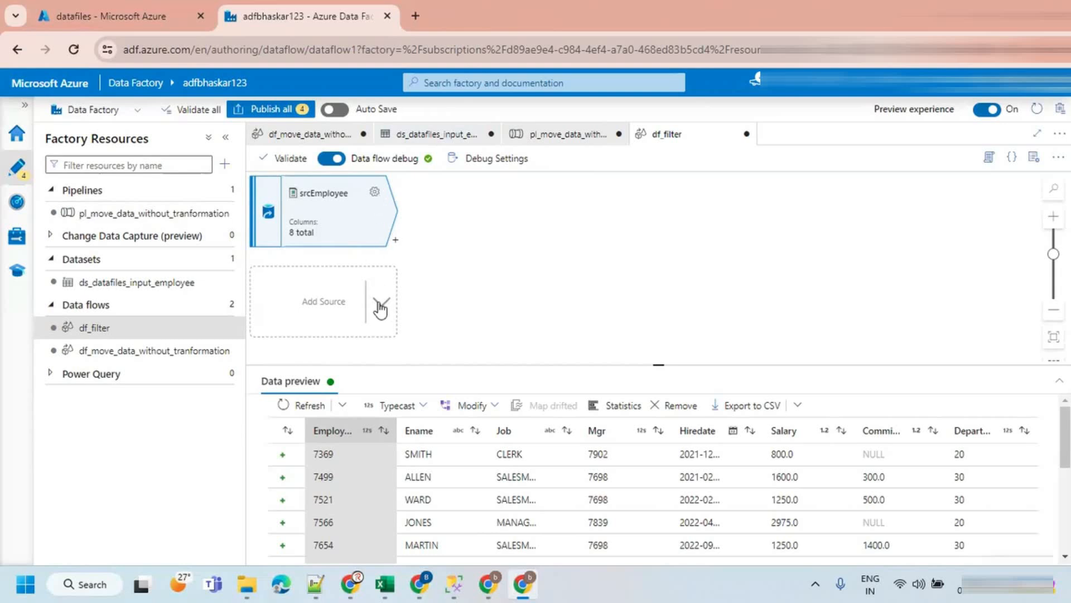
# Add a Filter transformation after srcEmployee.
pyautogui.click(394, 240)
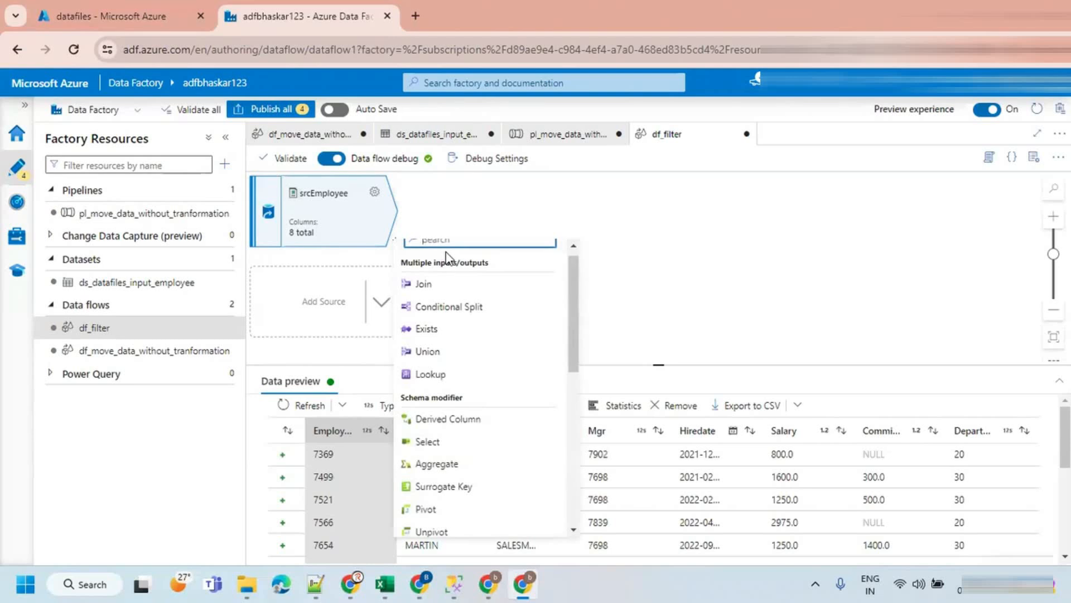
pyautogui.write('fi')
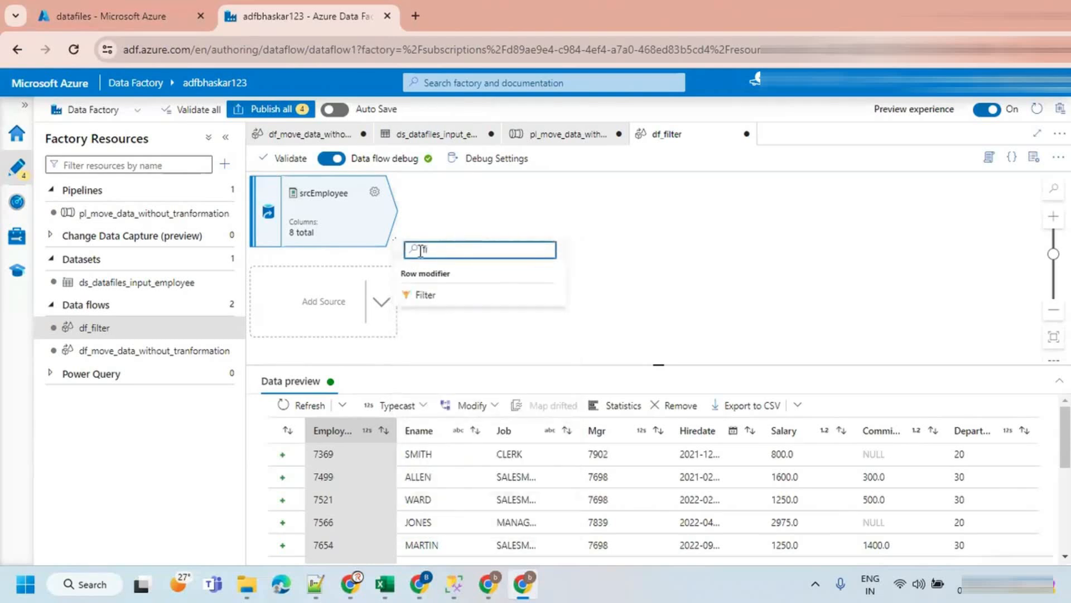
pyautogui.click(438, 297)
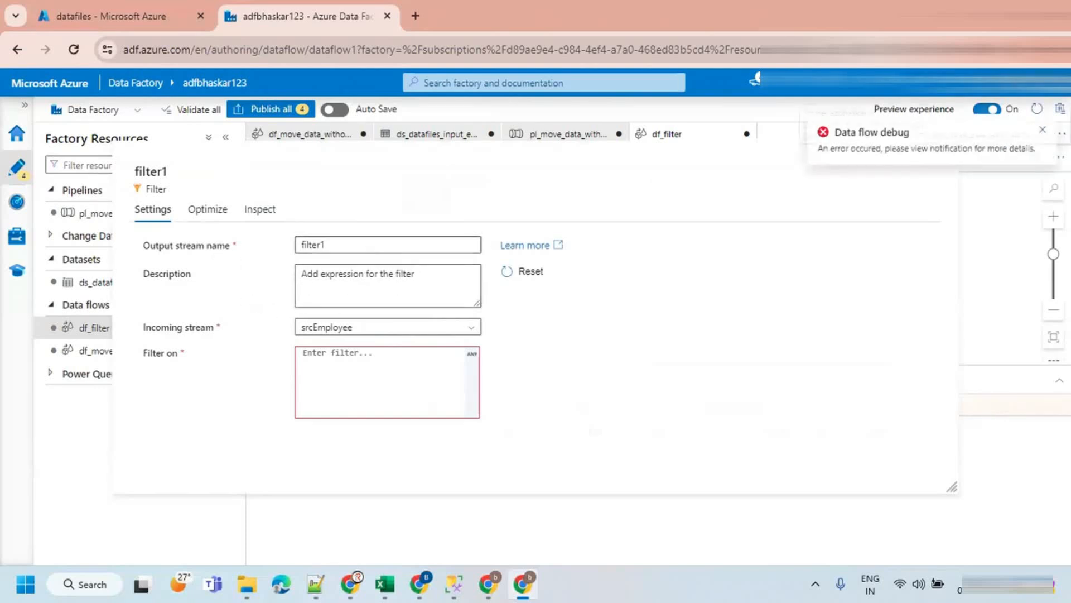
# Open the Filter transformation documentation and look through its configuration section and example.
pyautogui.click(518, 251)
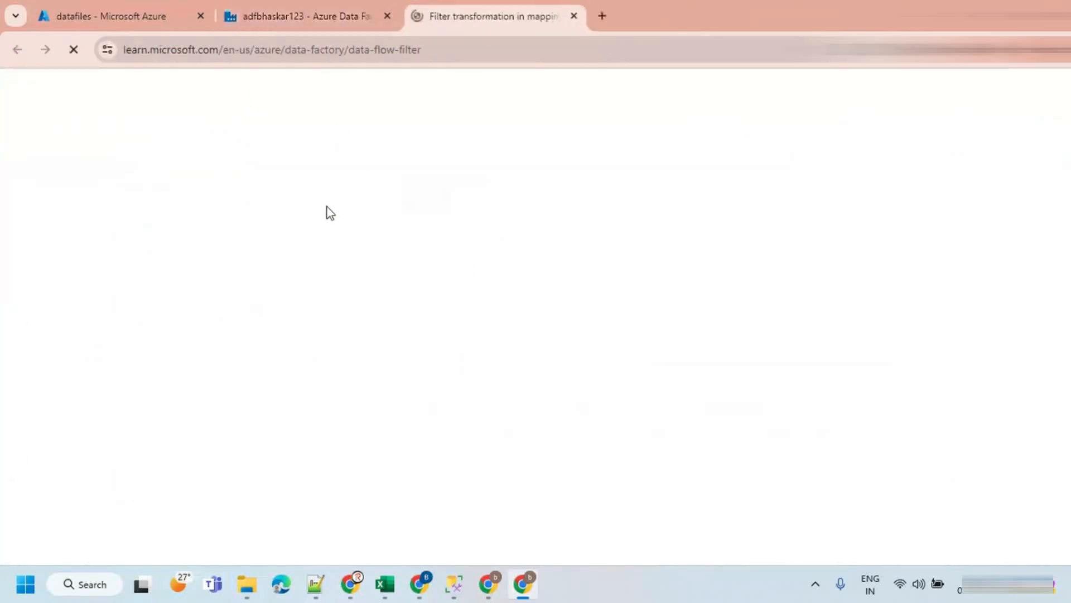
pyautogui.scroll(-15, 388, 327)
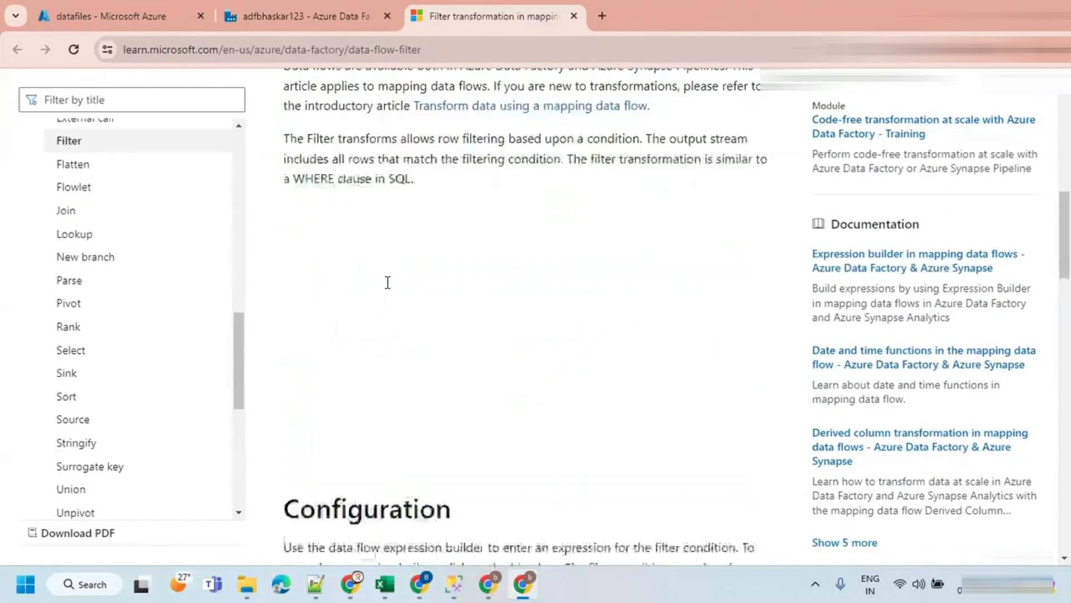
pyautogui.scroll(-7, 388, 285)
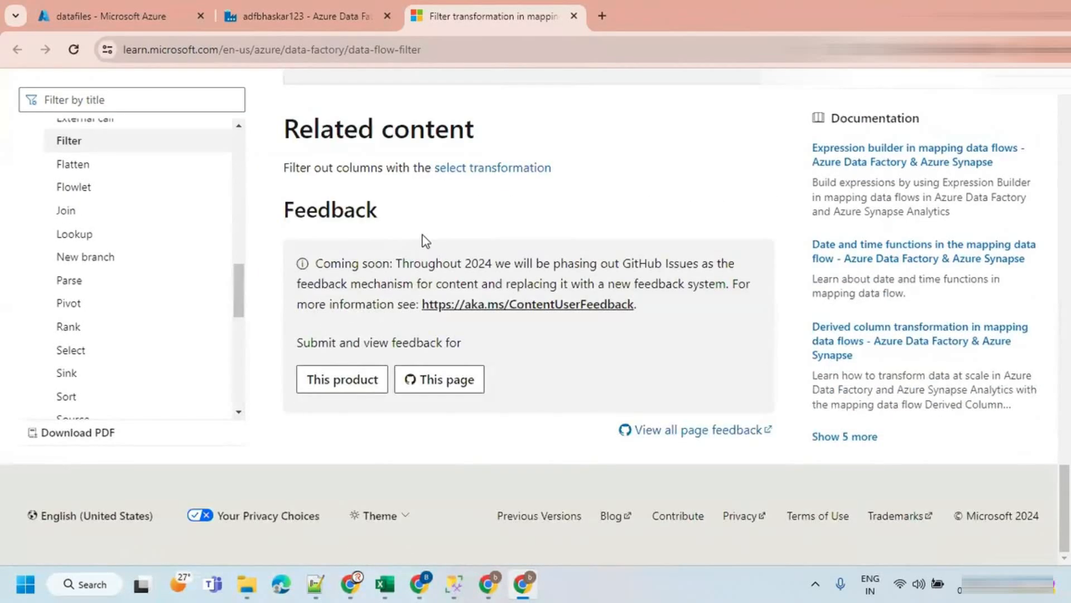
pyautogui.scroll(20, 426, 241)
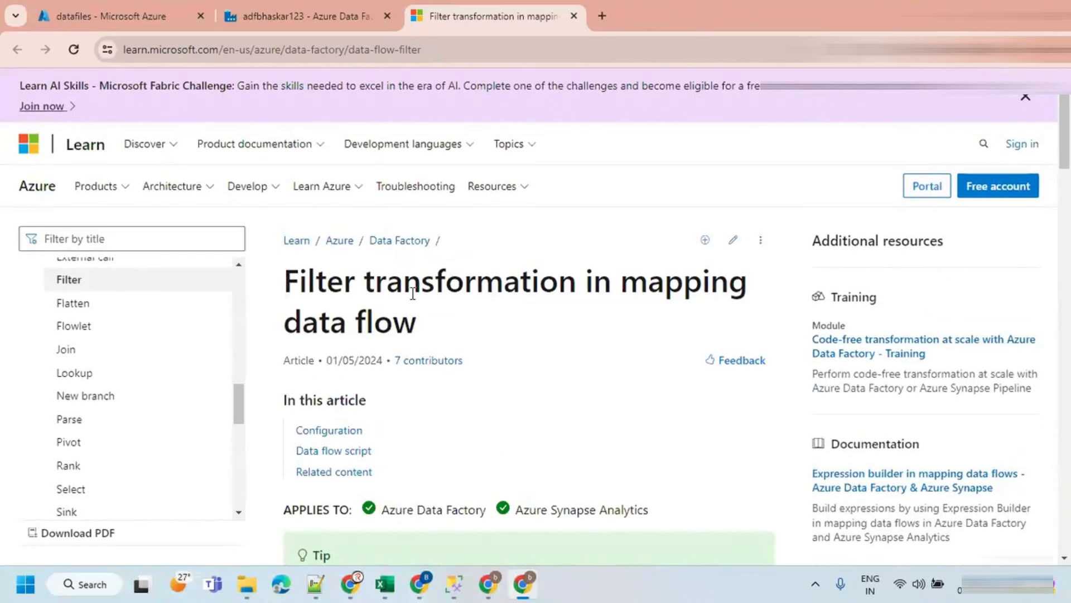
pyautogui.scroll(-12, 413, 292)
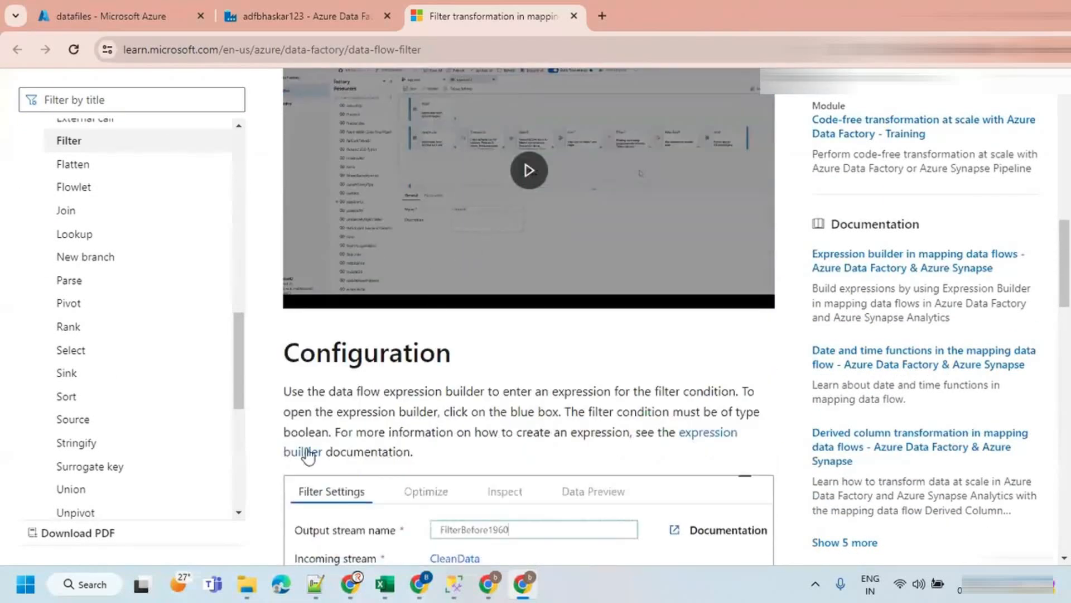
pyautogui.scroll(-15, 403, 331)
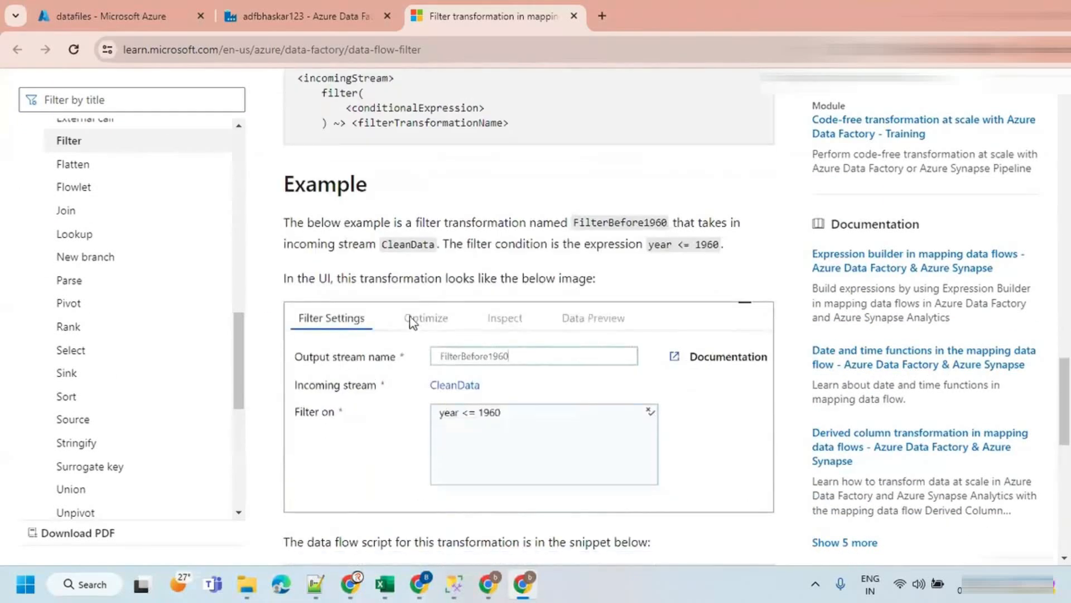
pyautogui.scroll(20, 438, 251)
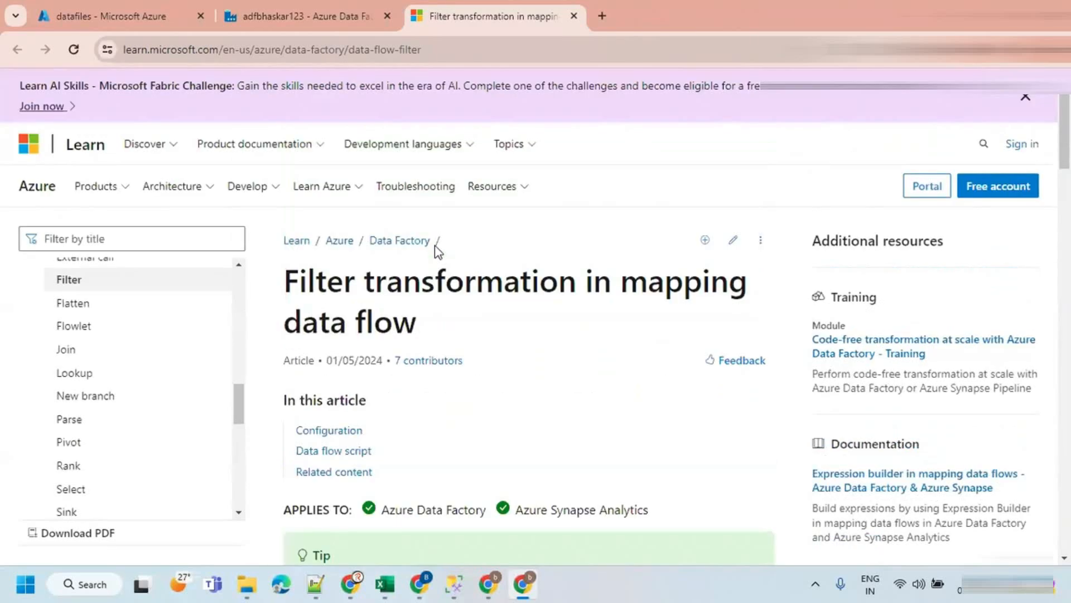
# Return to the filter1 settings and open the Dataflow expression builder for the Filter on condition.
pyautogui.click(343, 2)
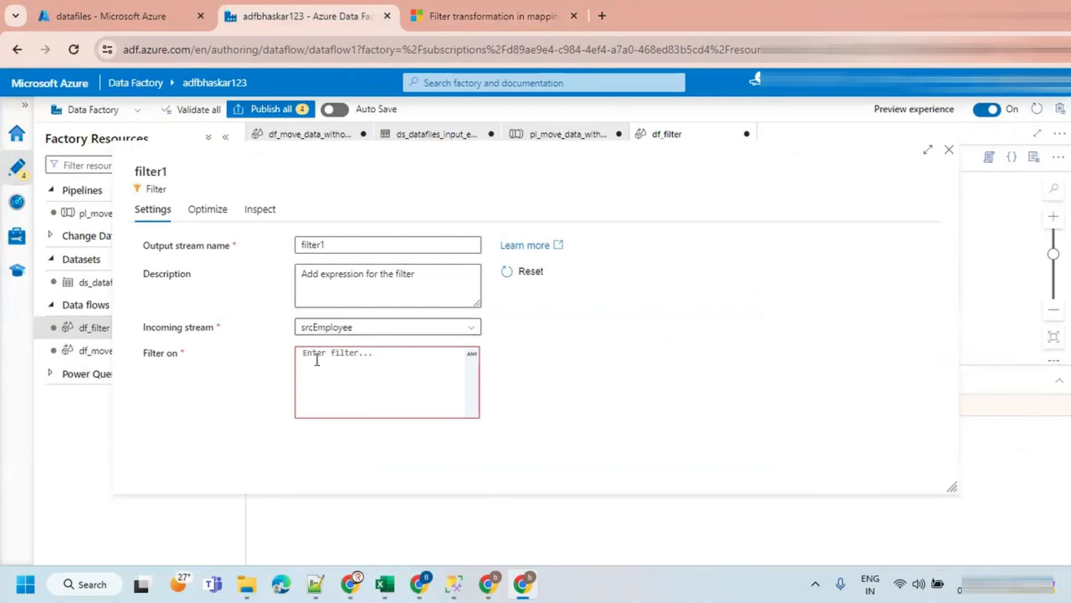
pyautogui.click(377, 363)
pyautogui.click(354, 428)
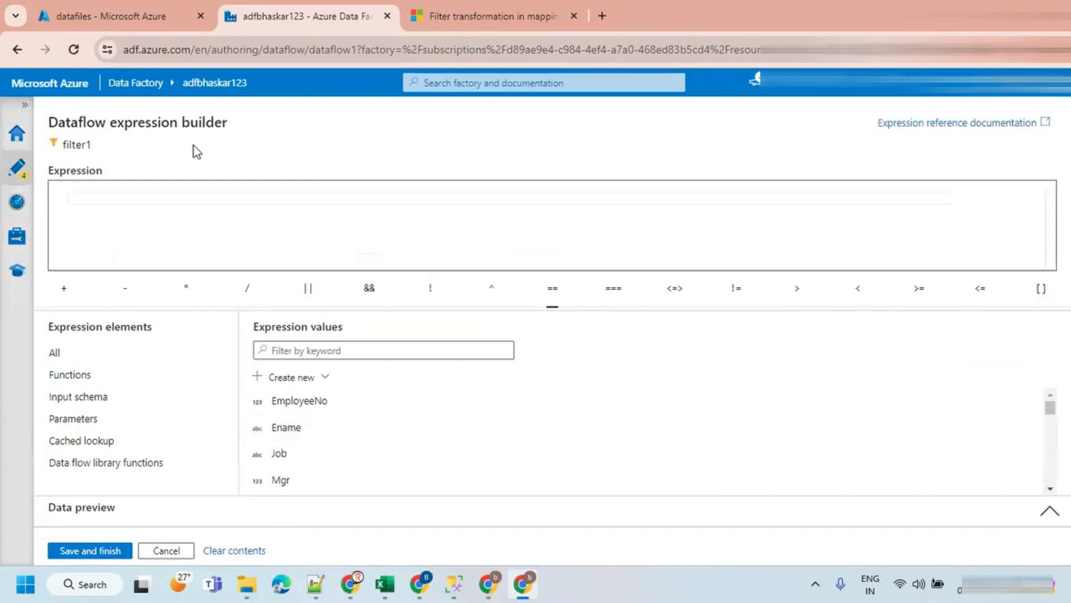
pyautogui.moveTo(61, 123); pyautogui.dragTo(226, 127)
pyautogui.click(365, 139)
# Open the expression reference documentation and look through the list of mapping data flow expression functions.
pyautogui.click(905, 124)
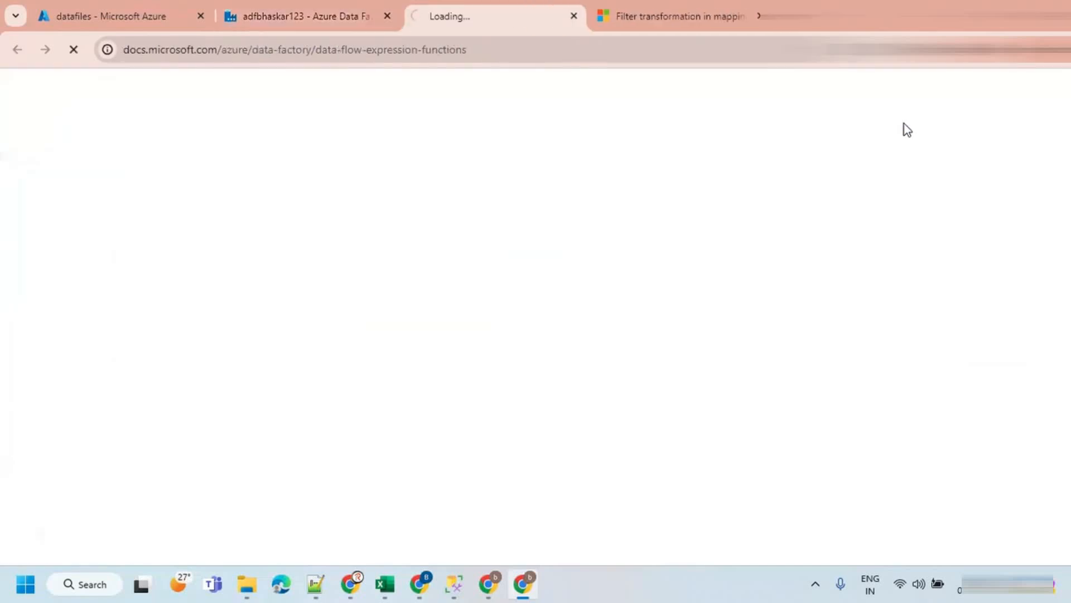
pyautogui.scroll(-10, 490, 337)
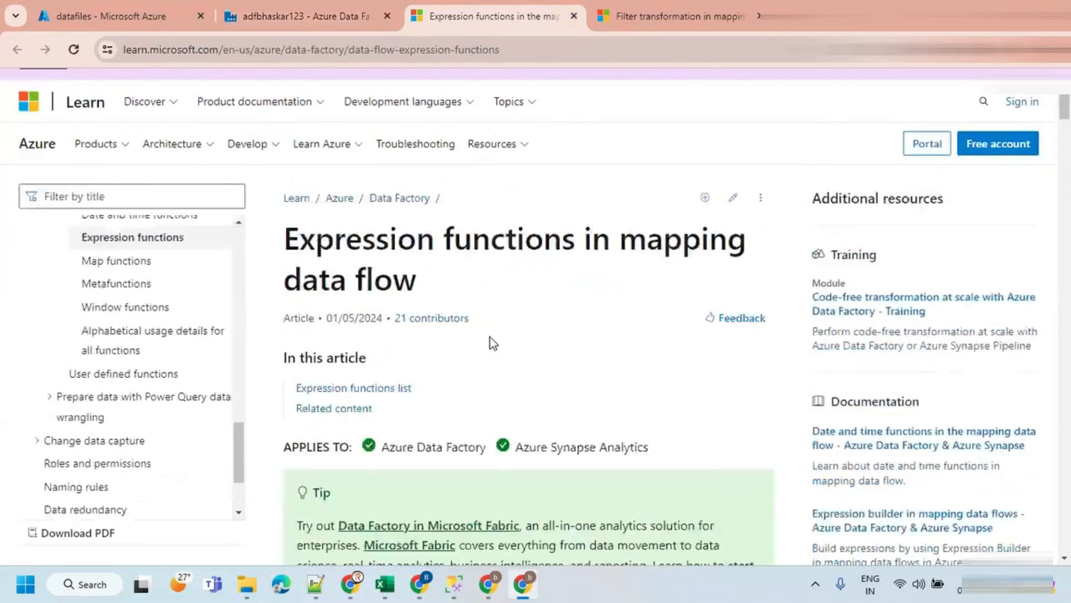
pyautogui.scroll(-15, 511, 321)
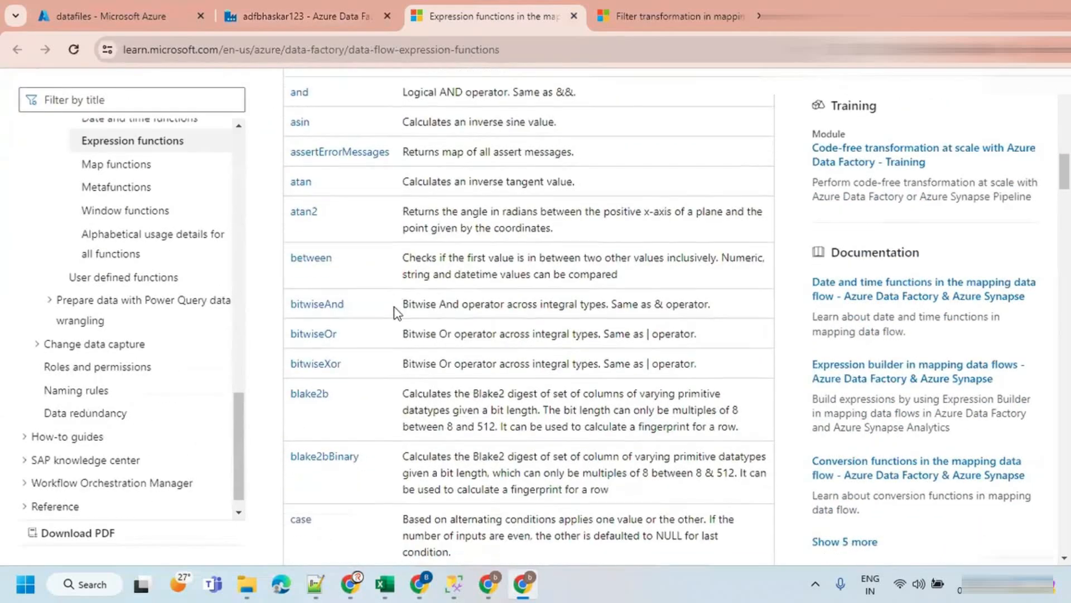
pyautogui.scroll(-20, 396, 312)
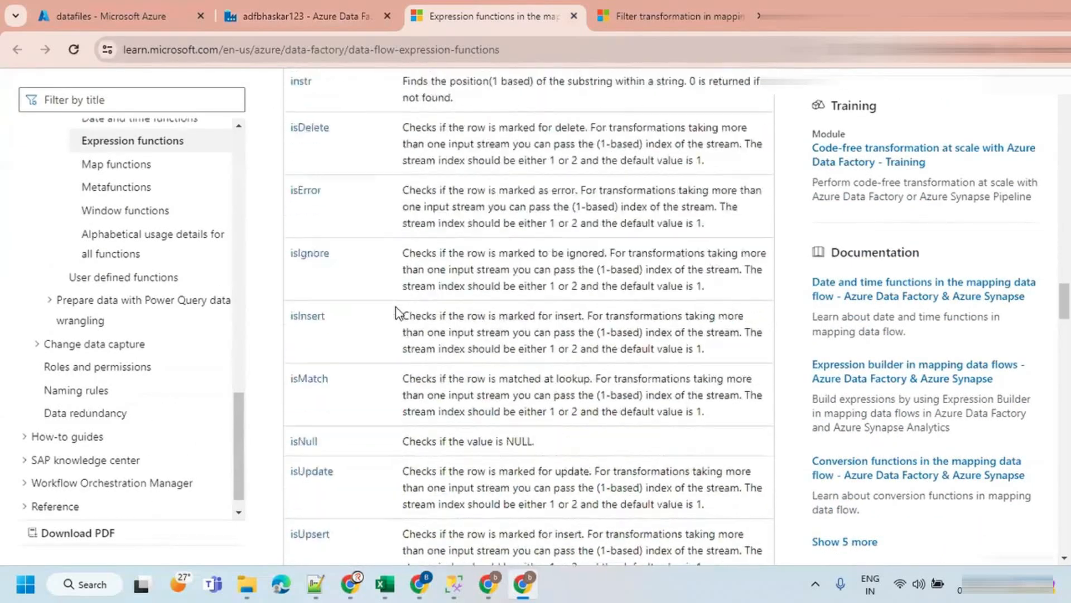
pyautogui.scroll(-20, 396, 311)
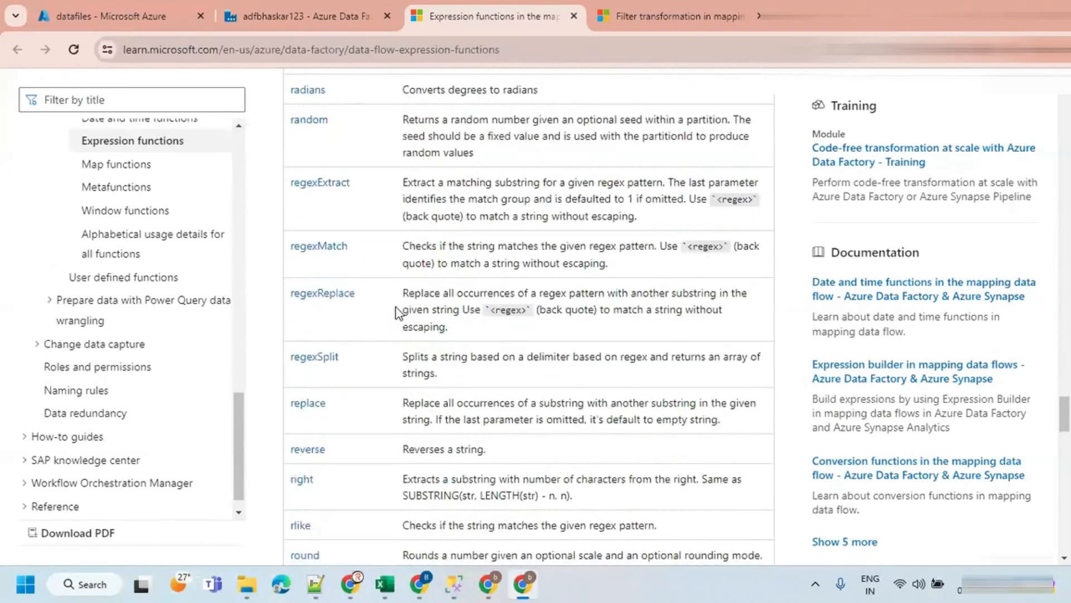
pyautogui.scroll(-12, 396, 312)
pyautogui.scroll(15, 402, 312)
pyautogui.scroll(20, 410, 298)
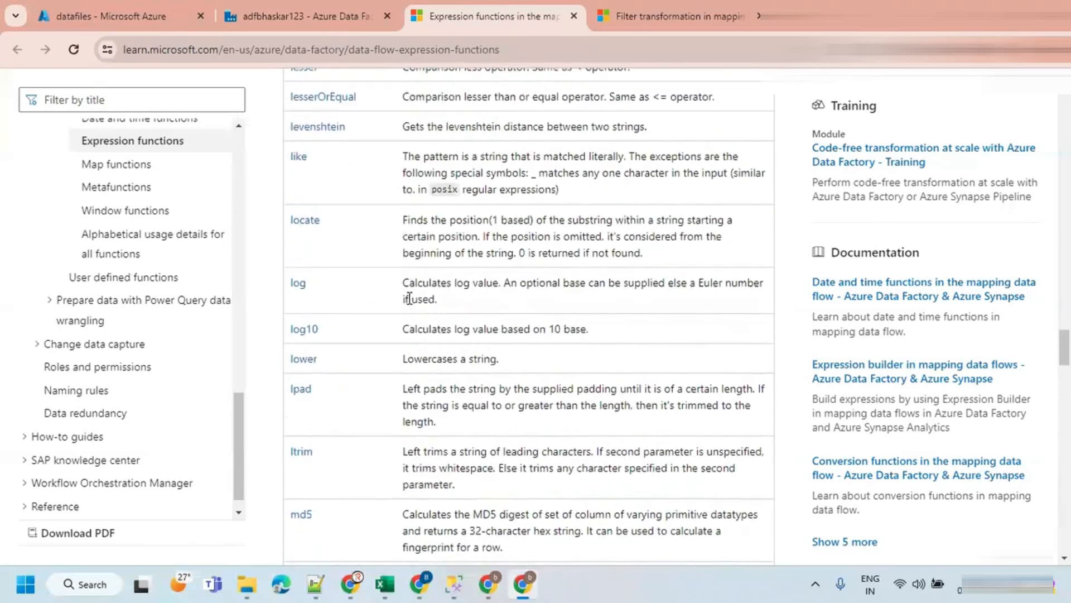
pyautogui.scroll(15, 410, 299)
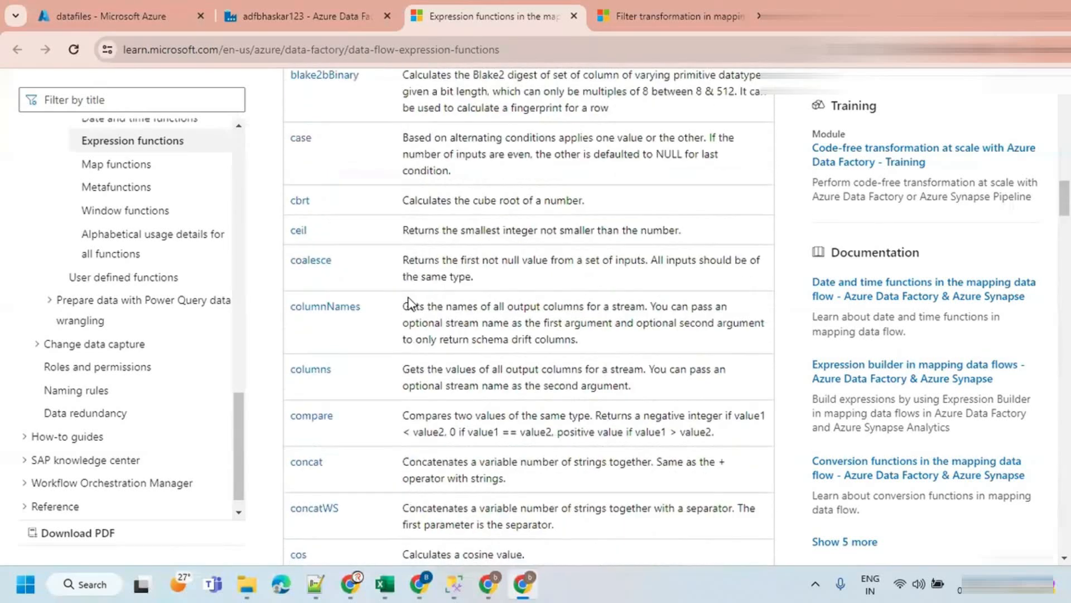
pyautogui.scroll(15, 410, 302)
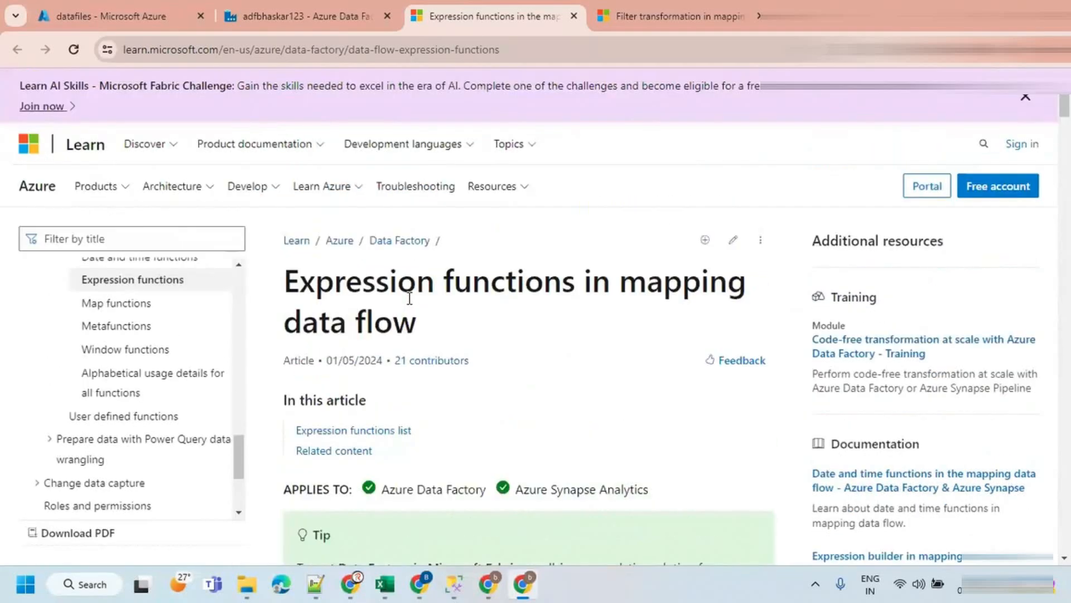
# Return to the Dataflow expression builder and frame the empty Expression area with a red rectangle.
pyautogui.click(254, 14)
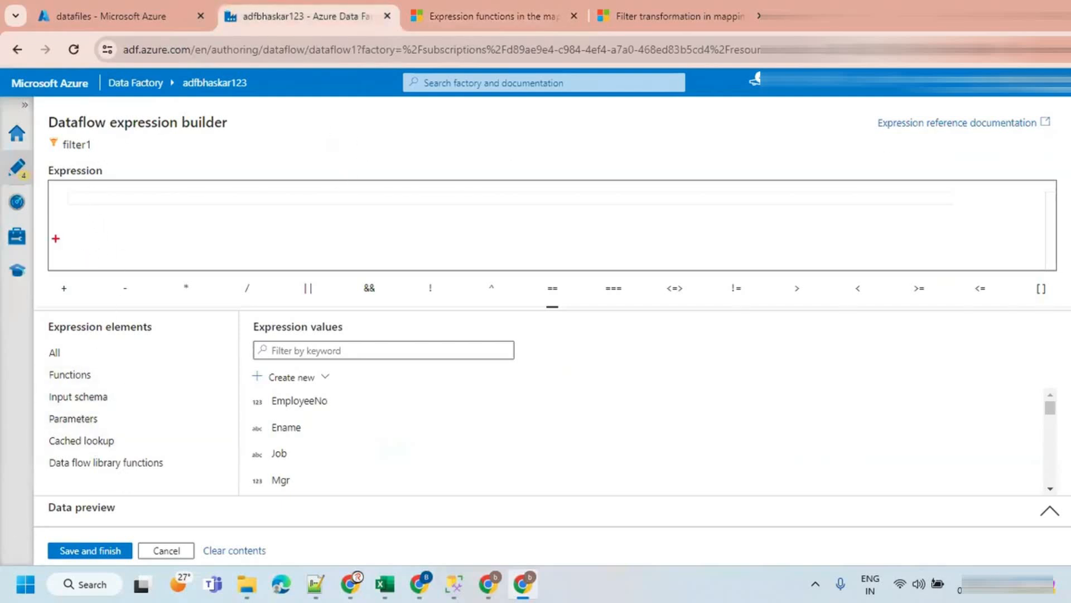
pyautogui.moveTo(49, 179)
pyautogui.mouseDown()
pyautogui.moveTo(83, 201)
pyautogui.moveTo(642, 265)
pyautogui.moveTo(1066, 265)
pyautogui.mouseUp()
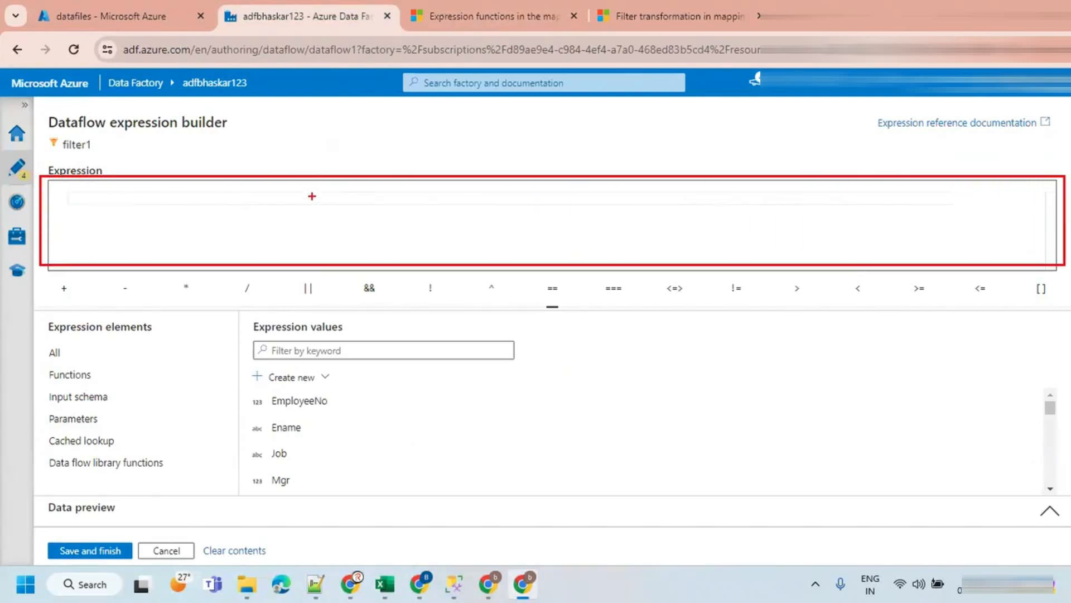
# Label the framed Expression area with the red annotation text "expression surface".
pyautogui.click(263, 201)
pyautogui.write('exp')
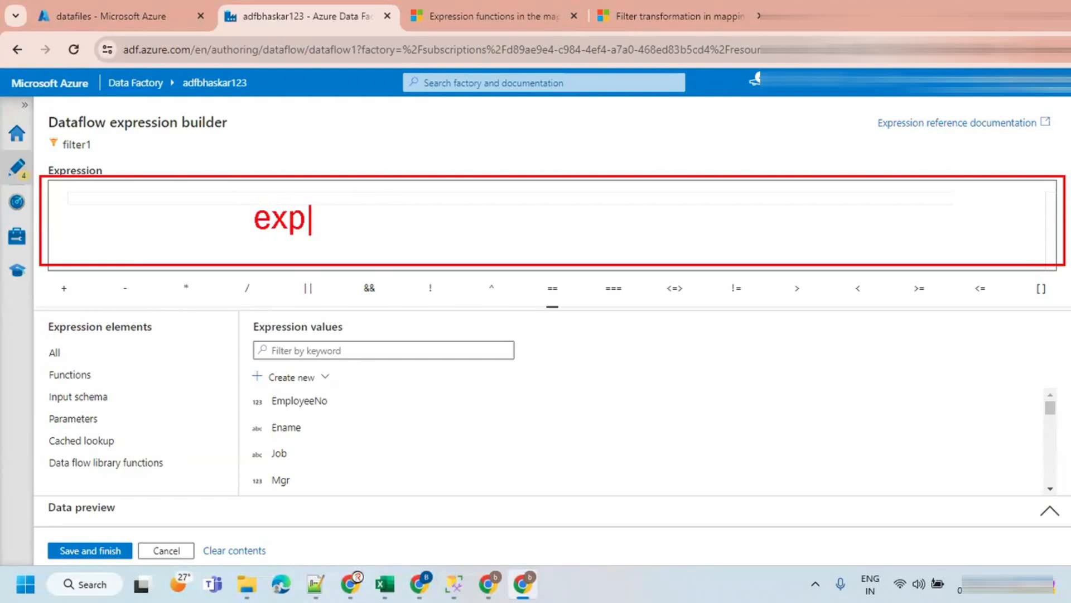
pyautogui.write('ression su')
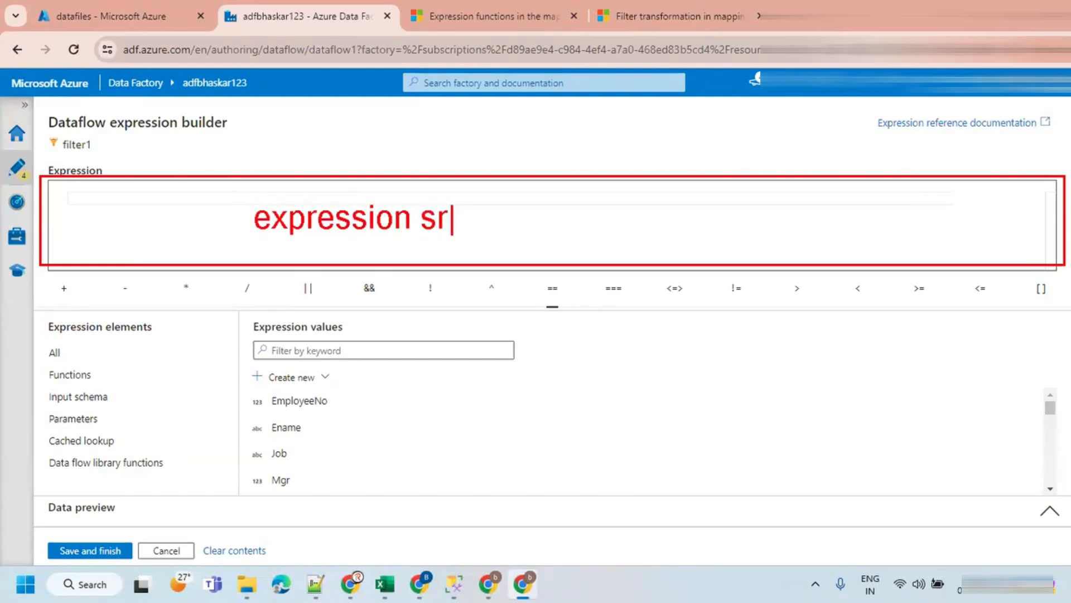
pyautogui.write('rc')
pyautogui.press('BackSpace')
pyautogui.write('fc')
pyautogui.press('BackSpace')
pyautogui.write('a')
pyautogui.press('BackSpace')
pyautogui.write('ace')
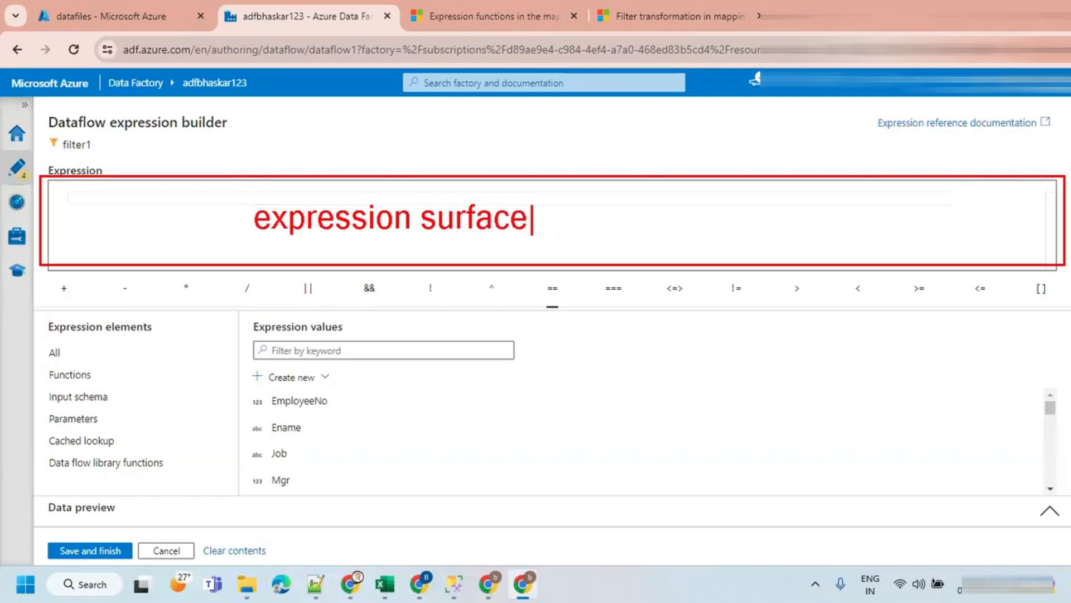
pyautogui.press('Escape')
# Frame the row of operators with a blue rectangle and annotate it with the red text "Operators".
pyautogui.moveTo(42, 272); pyautogui.dragTo(1064, 304)
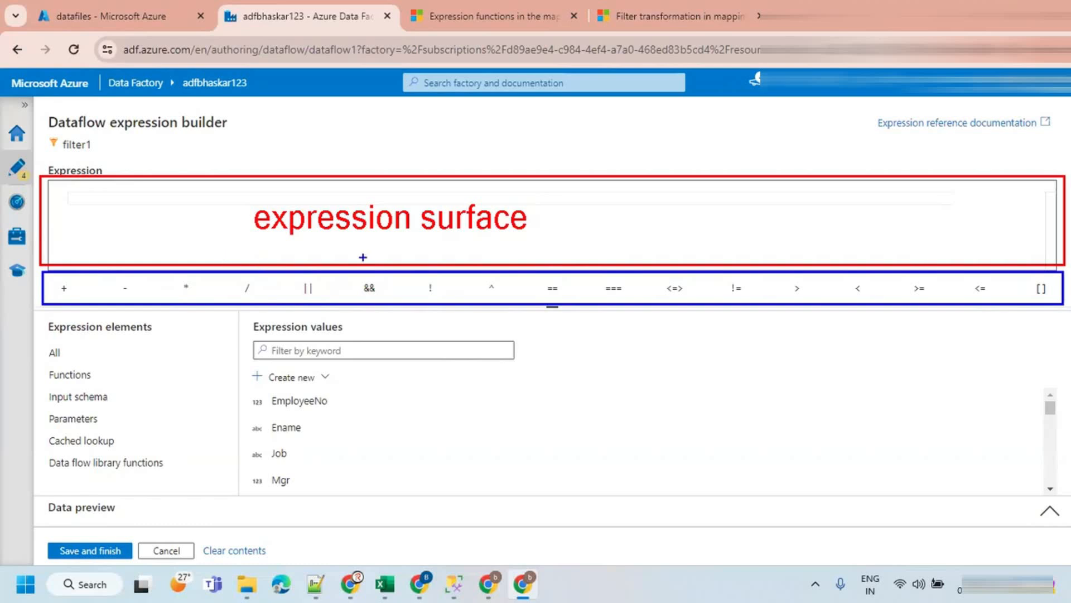
pyautogui.moveTo(382, 273); pyautogui.dragTo(382, 301)
pyautogui.write('Operators')
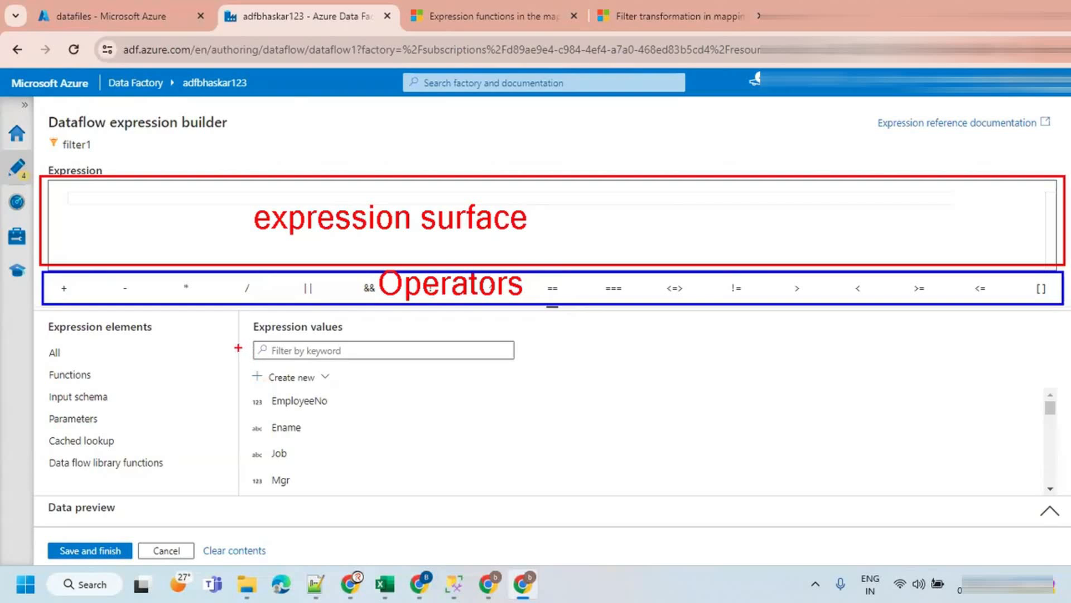
# Frame the Expression values list in red and draw an arrow from it to the annotation text "columns".
pyautogui.moveTo(239, 313)
pyautogui.mouseDown()
pyautogui.moveTo(365, 464)
pyautogui.moveTo(364, 490)
pyautogui.mouseUp()
pyautogui.moveTo(341, 446)
pyautogui.mouseDown()
pyautogui.moveTo(547, 397)
pyautogui.moveTo(519, 427)
pyautogui.mouseUp()
pyautogui.click(567, 400)
pyautogui.write('columns')
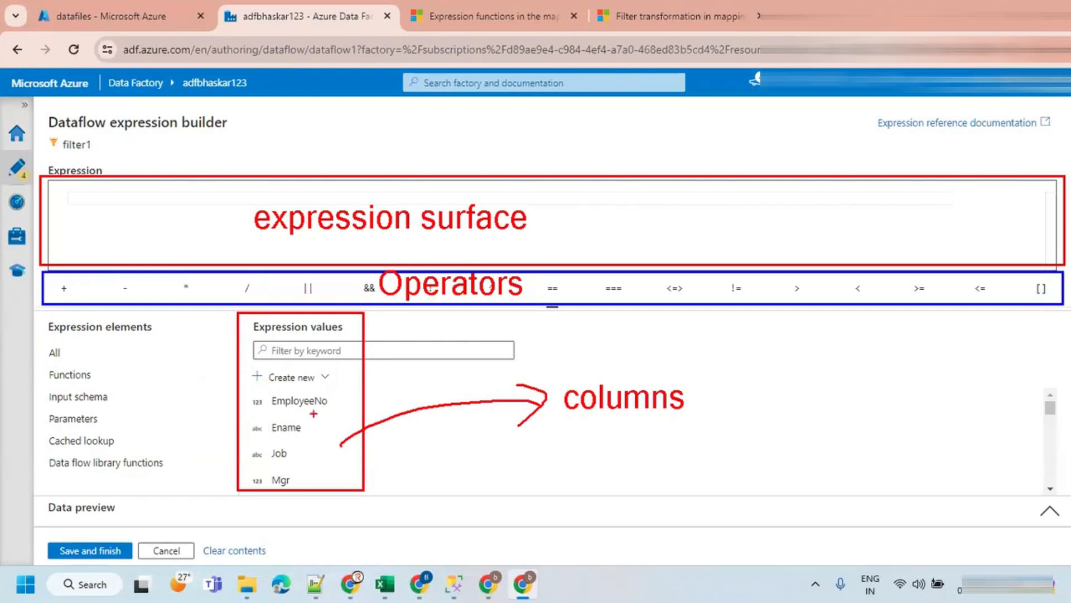
# Frame the Input schema and Functions expression elements in red, and clear all annotations from the screen.
pyautogui.moveTo(42, 387); pyautogui.dragTo(144, 408)
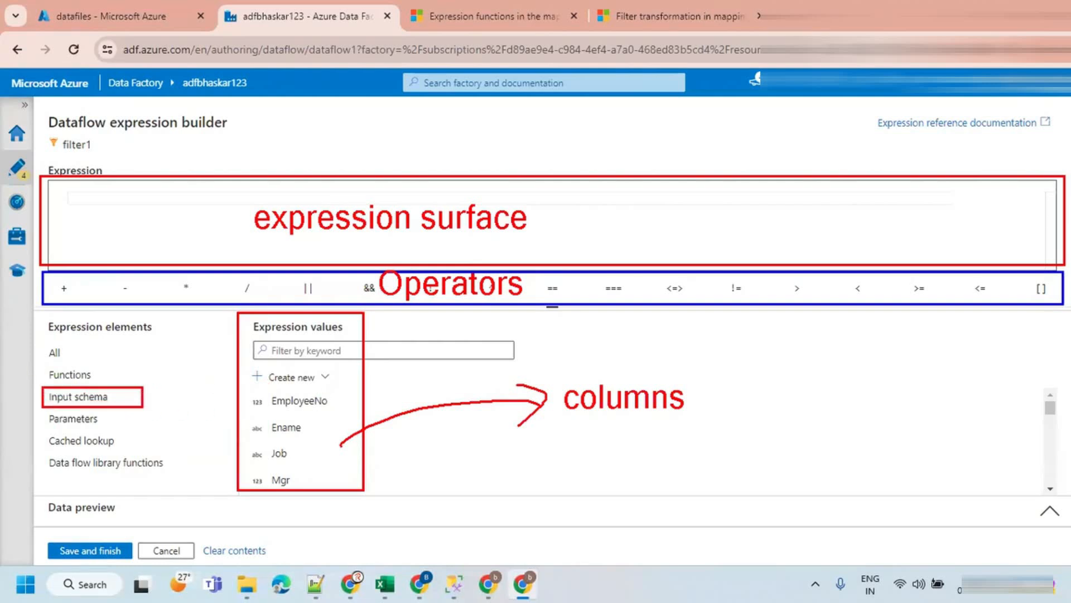
pyautogui.moveTo(36, 366); pyautogui.dragTo(114, 386)
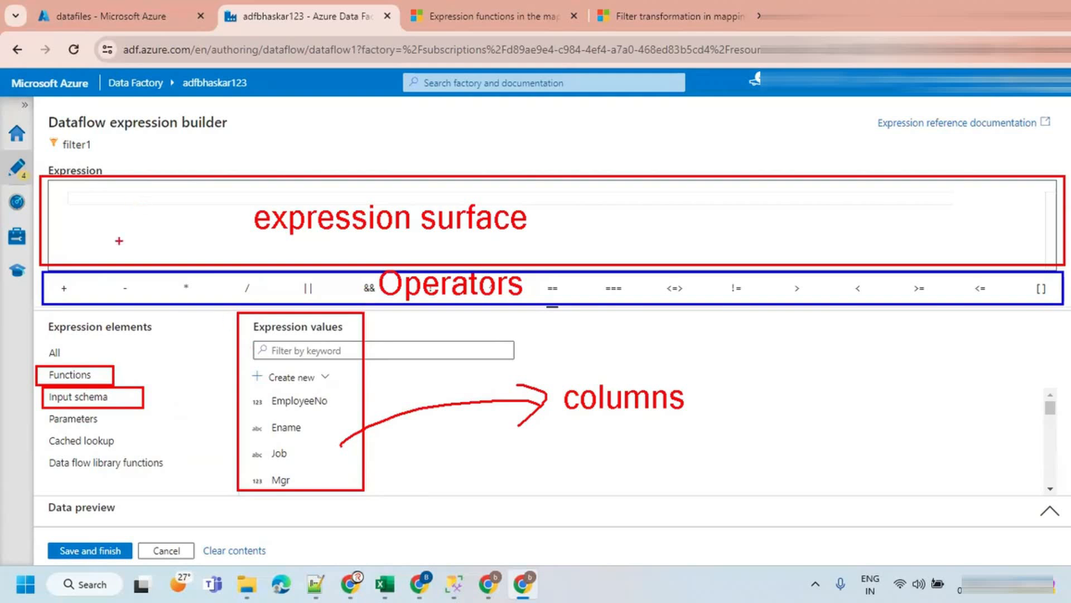
pyautogui.press('Escape')
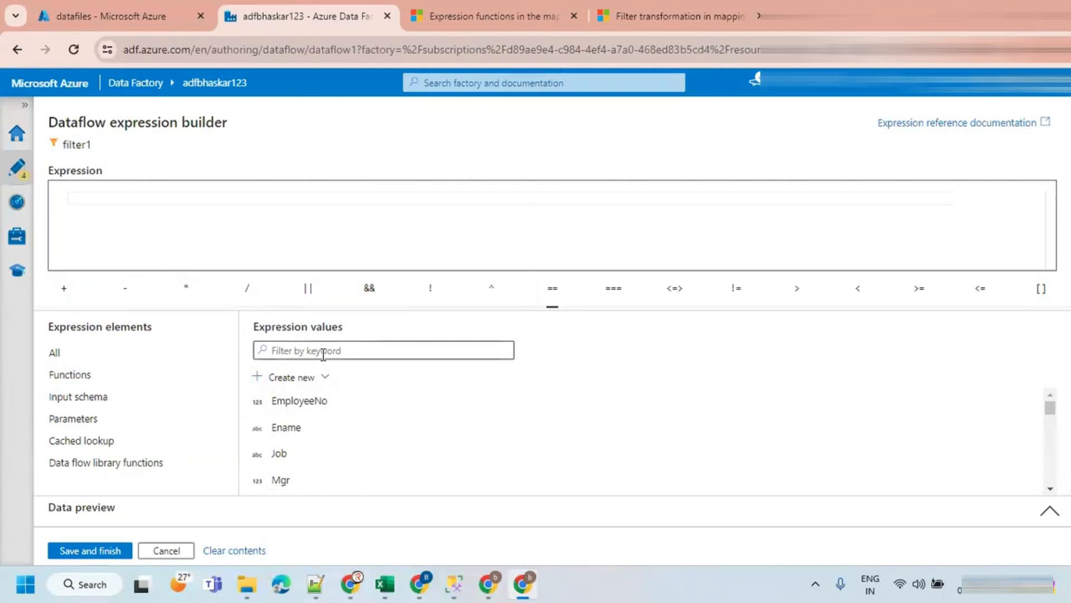
# Look through the columns and functions in the Expression values list, including the descriptions and examples of individual functions.
pyautogui.scroll(-2, 321, 429)
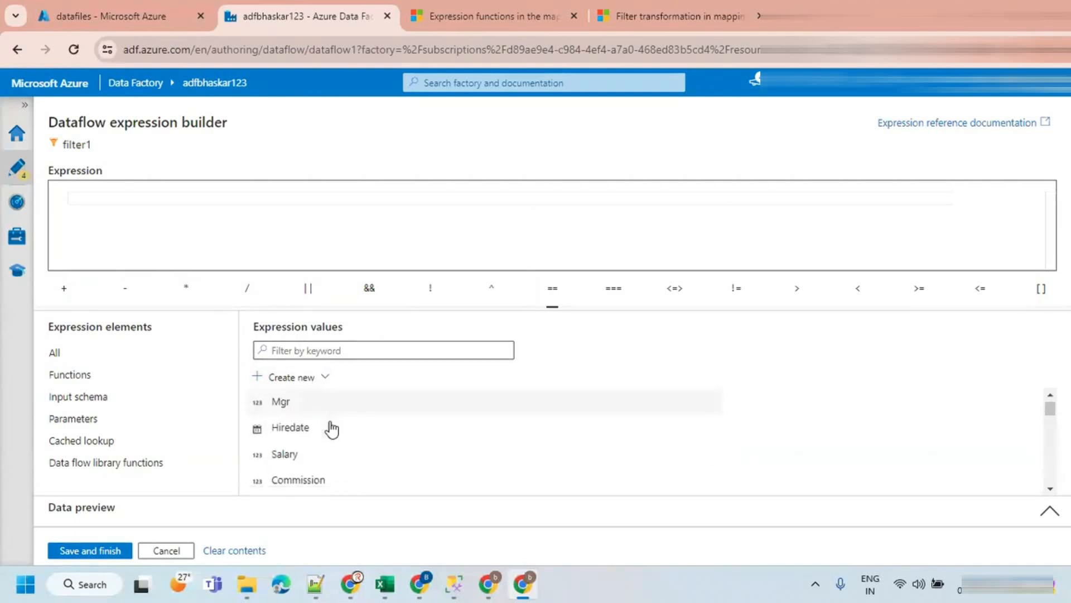
pyautogui.scroll(-4, 314, 430)
pyautogui.moveTo(313, 433)
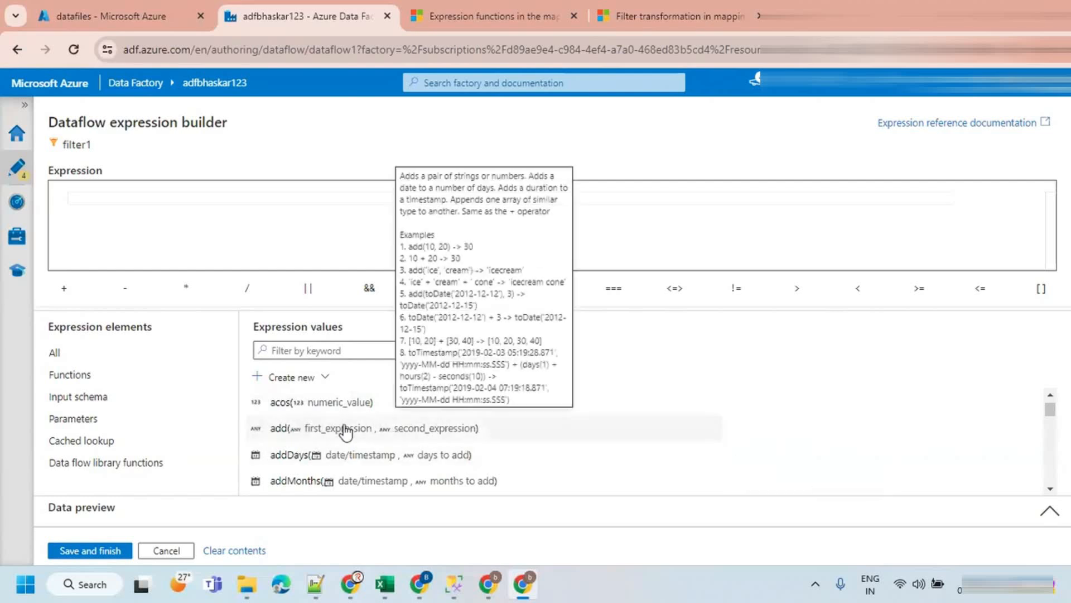
pyautogui.scroll(-6, 352, 437)
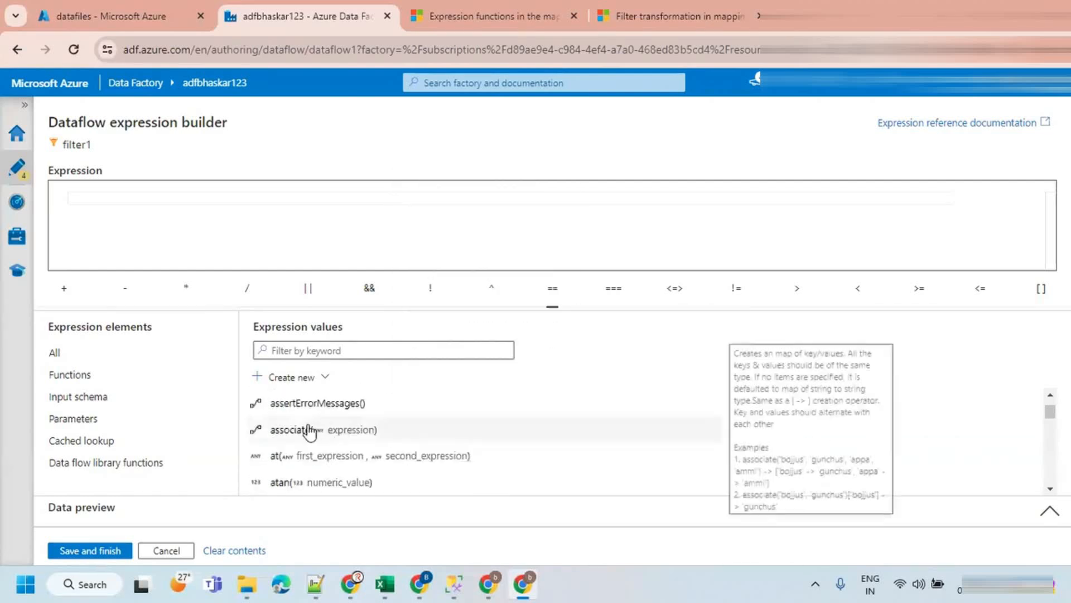
pyautogui.scroll(-6, 318, 432)
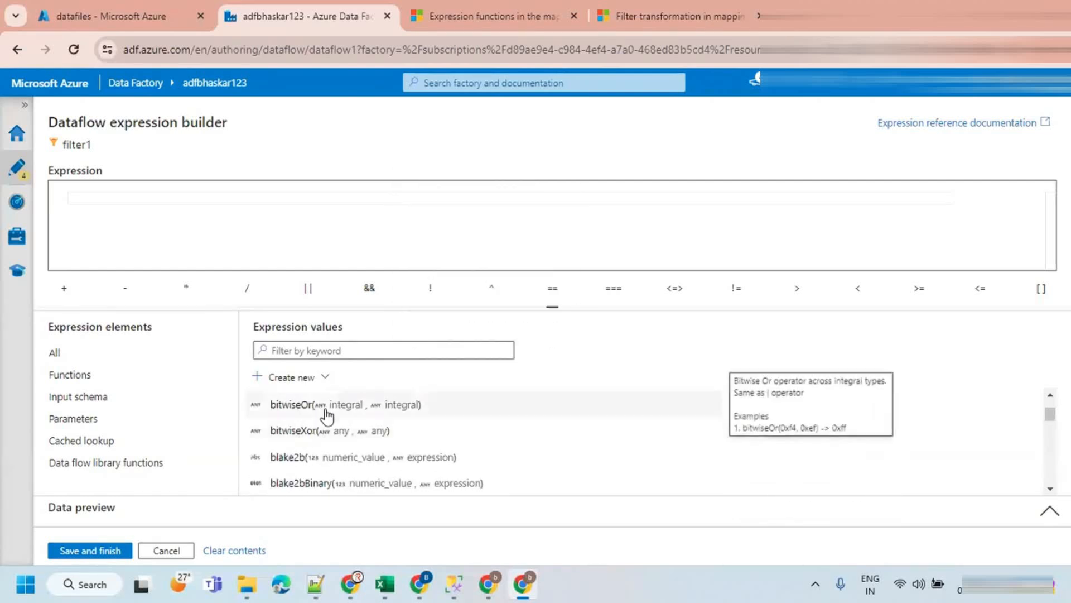
pyautogui.scroll(-6, 328, 439)
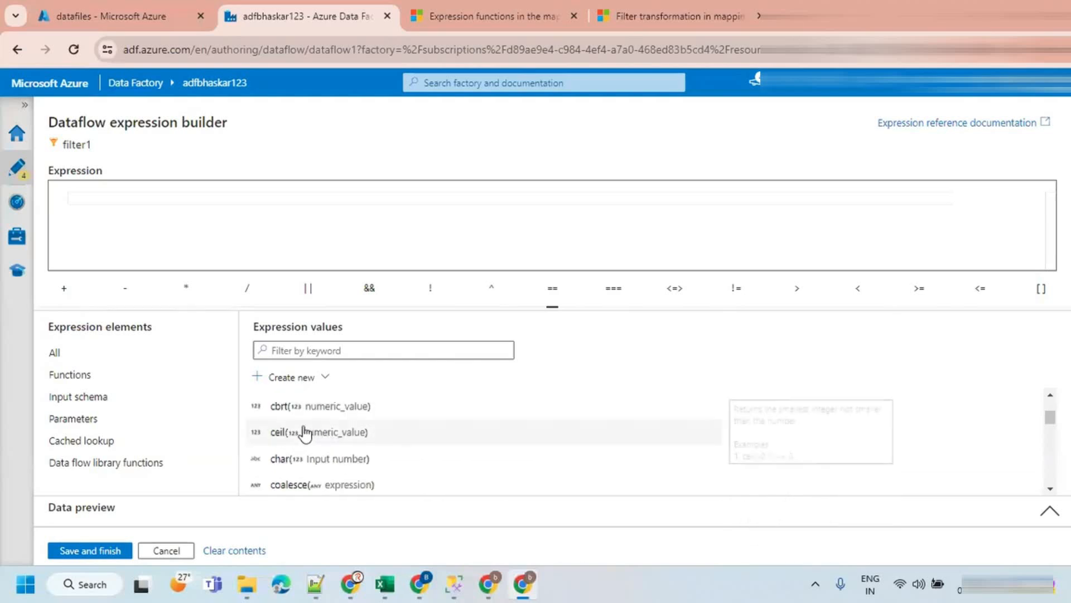
pyautogui.scroll(-6, 328, 429)
pyautogui.moveTo(318, 413)
pyautogui.scroll(3, 318, 413)
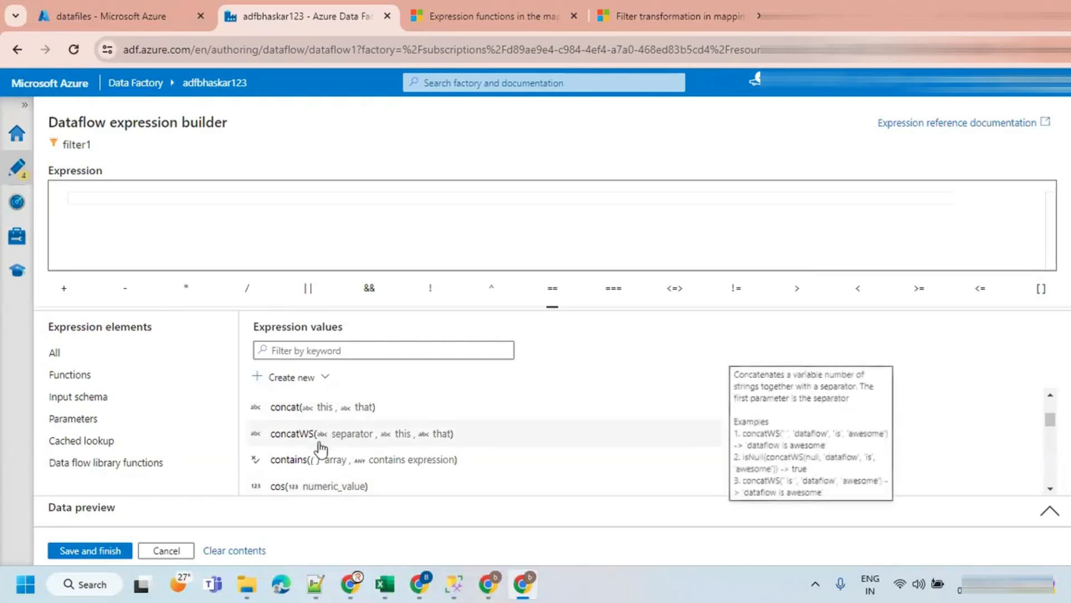
pyautogui.scroll(-3, 334, 455)
pyautogui.scroll(-5, 330, 446)
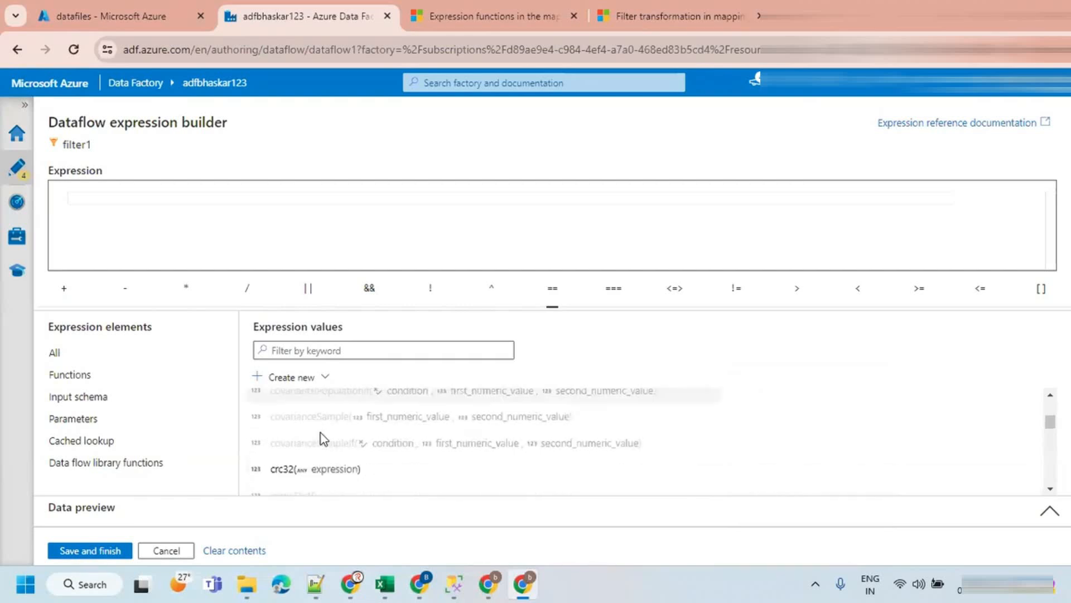
pyautogui.scroll(-3, 325, 440)
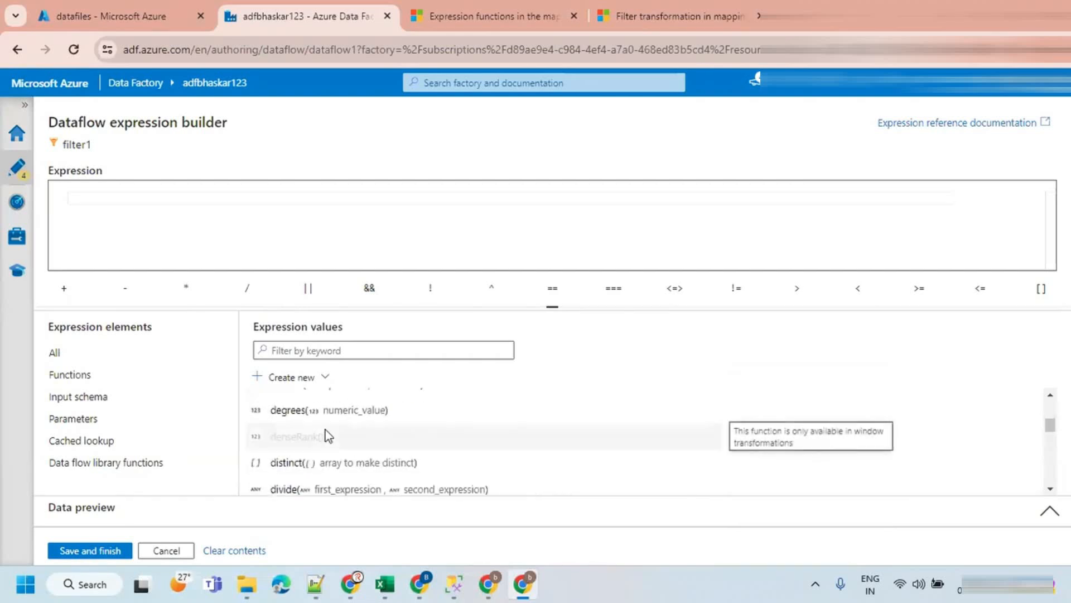
pyautogui.scroll(-3, 357, 429)
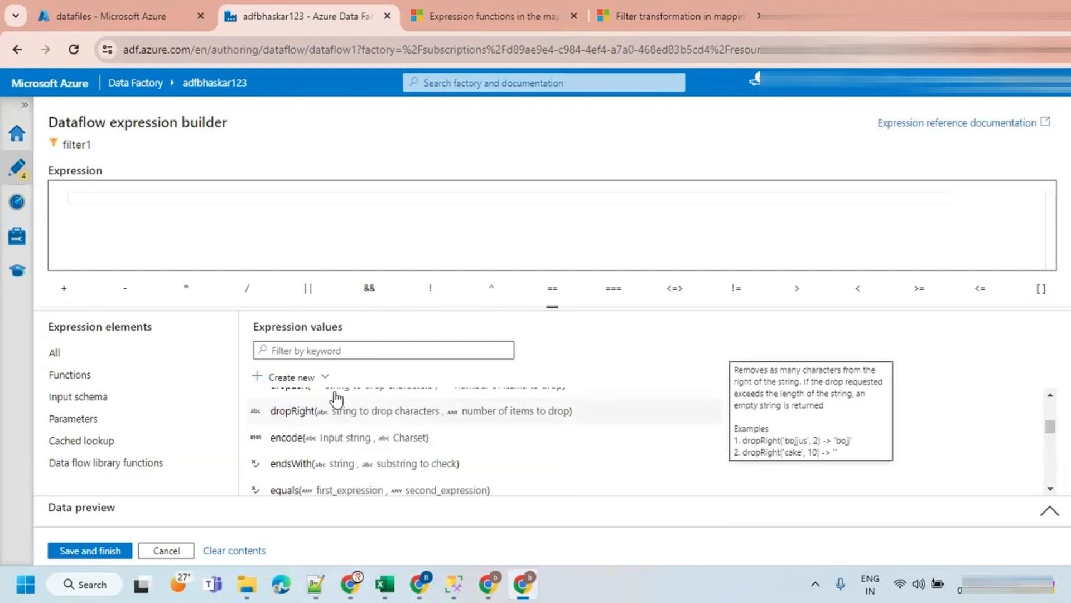
pyautogui.scroll(-2, 290, 468)
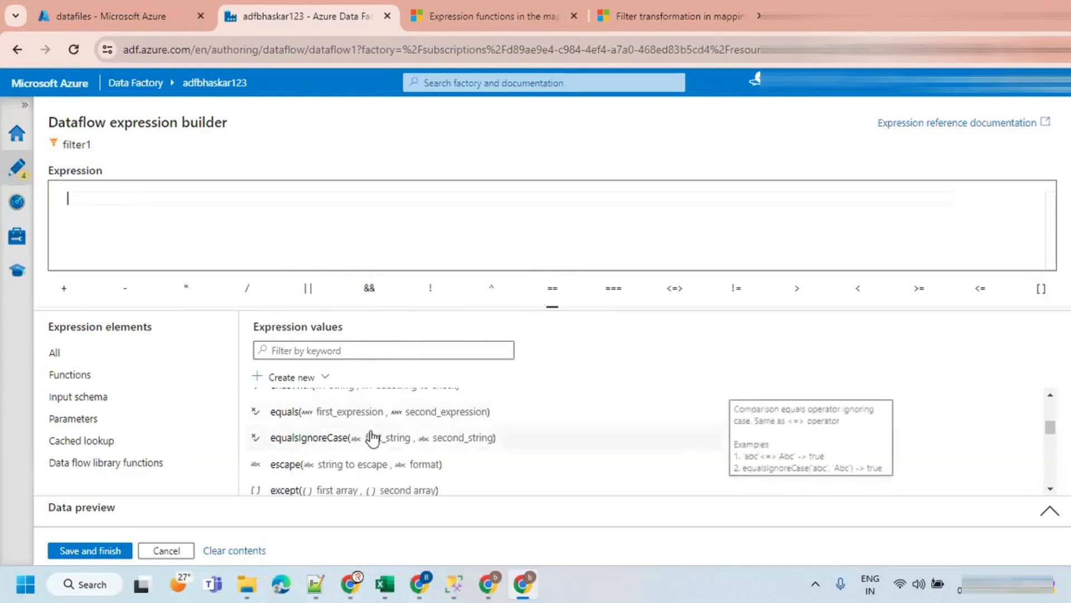
pyautogui.scroll(15, 368, 438)
pyautogui.scroll(1, 371, 438)
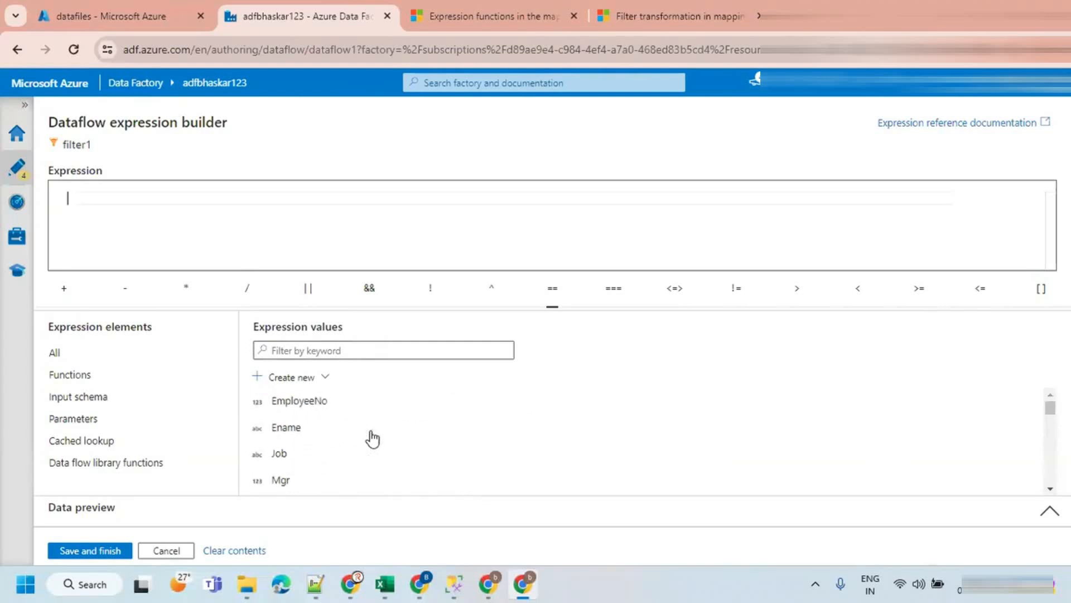
# Build the filter expression DepartmentNo==10 from the DepartmentNo column, the equality operator and the value 10.
pyautogui.scroll(-3, 351, 433)
pyautogui.scroll(-1, 319, 442)
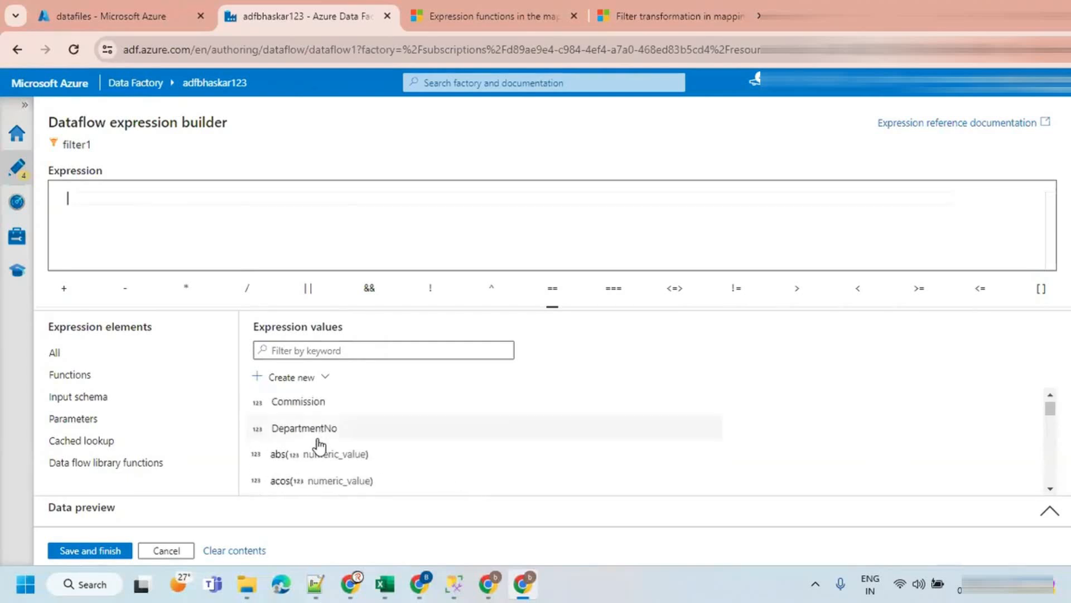
pyautogui.click(311, 430)
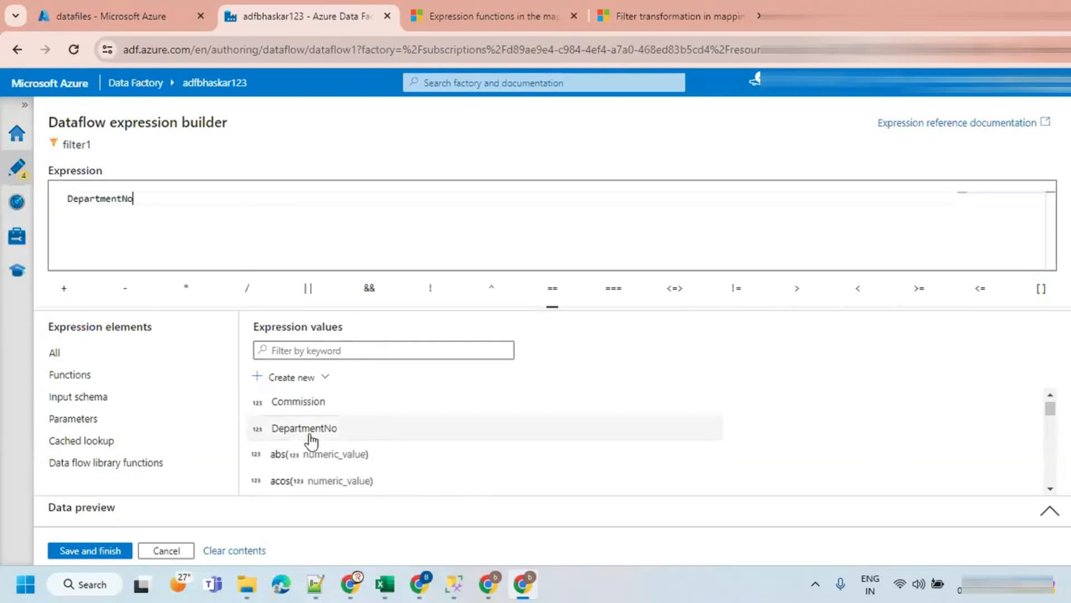
pyautogui.click(553, 289)
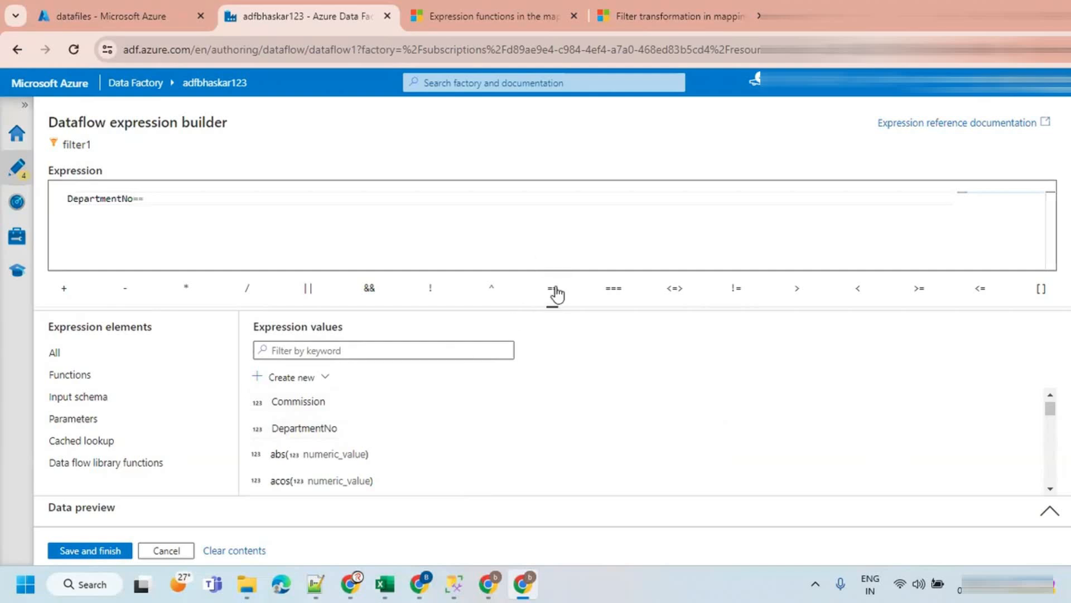
pyautogui.write('10')
pyautogui.moveTo(182, 199); pyautogui.dragTo(45, 199)
pyautogui.click(197, 200)
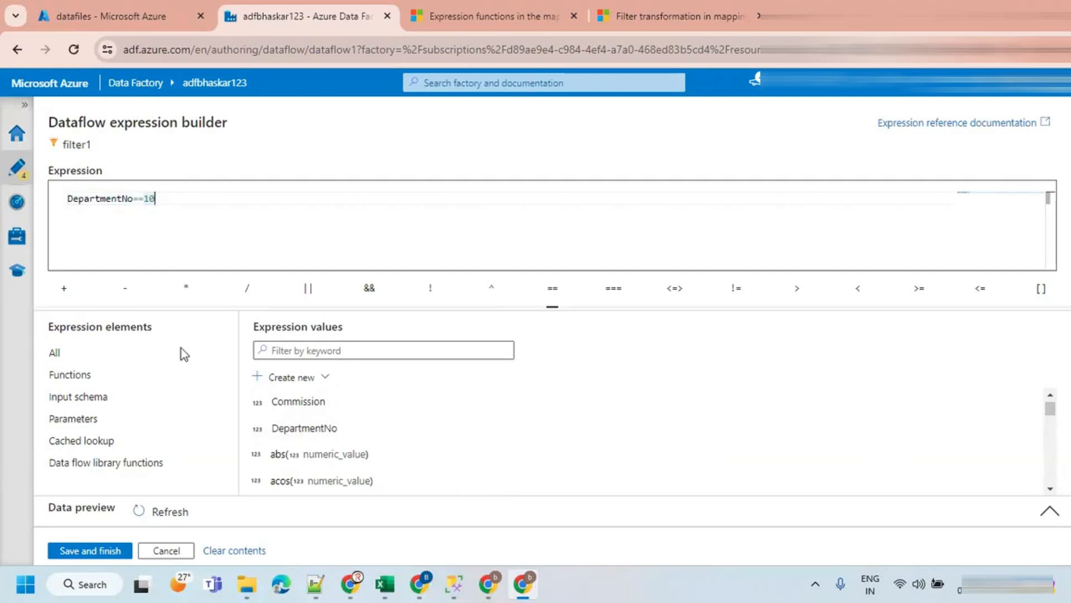
# Refresh the data preview for the expression, enlarge it and check the Output marks against the DepartmentNo values.
pyautogui.click(156, 513)
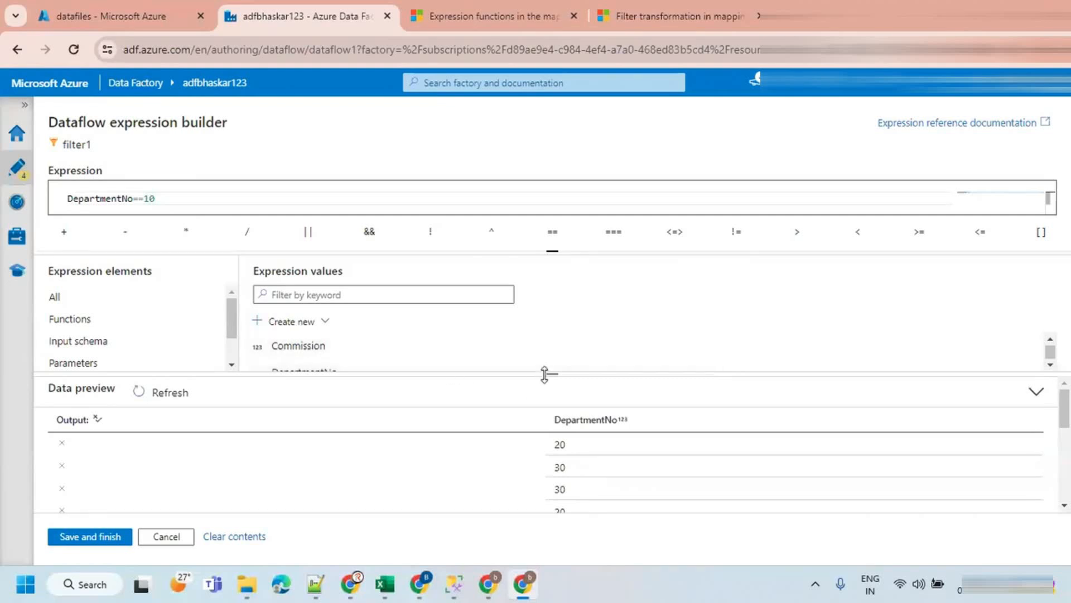
pyautogui.moveTo(544, 365); pyautogui.dragTo(545, 326)
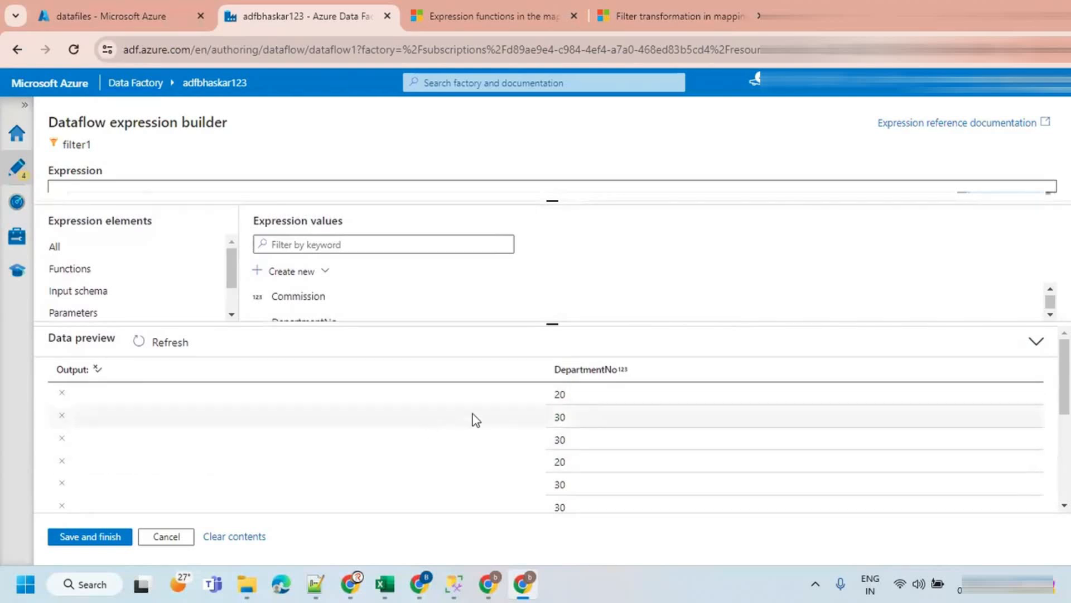
pyautogui.doubleClick(561, 398)
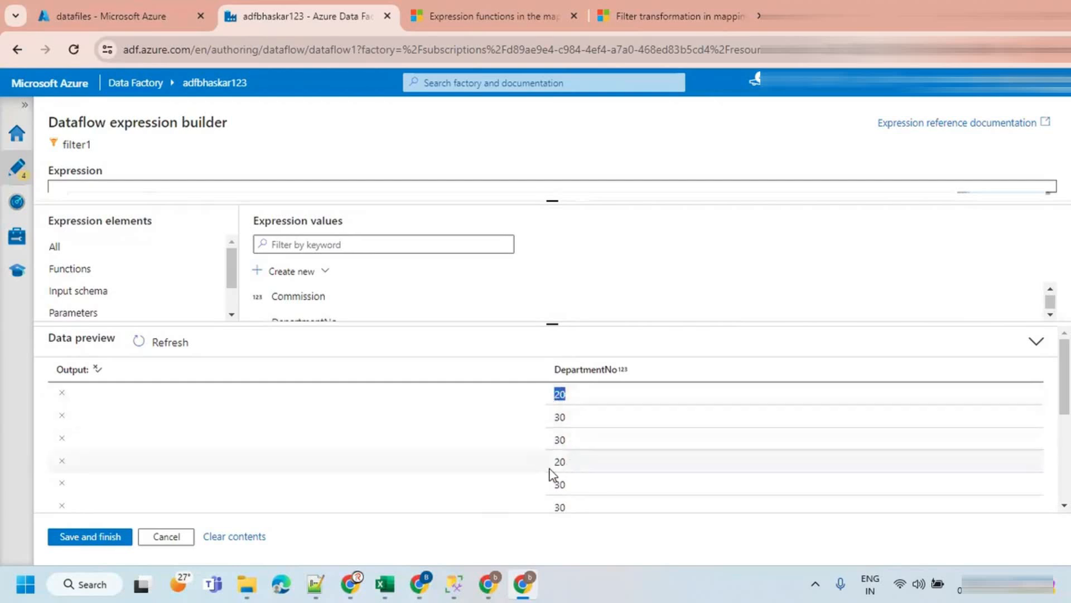
pyautogui.scroll(-1, 544, 471)
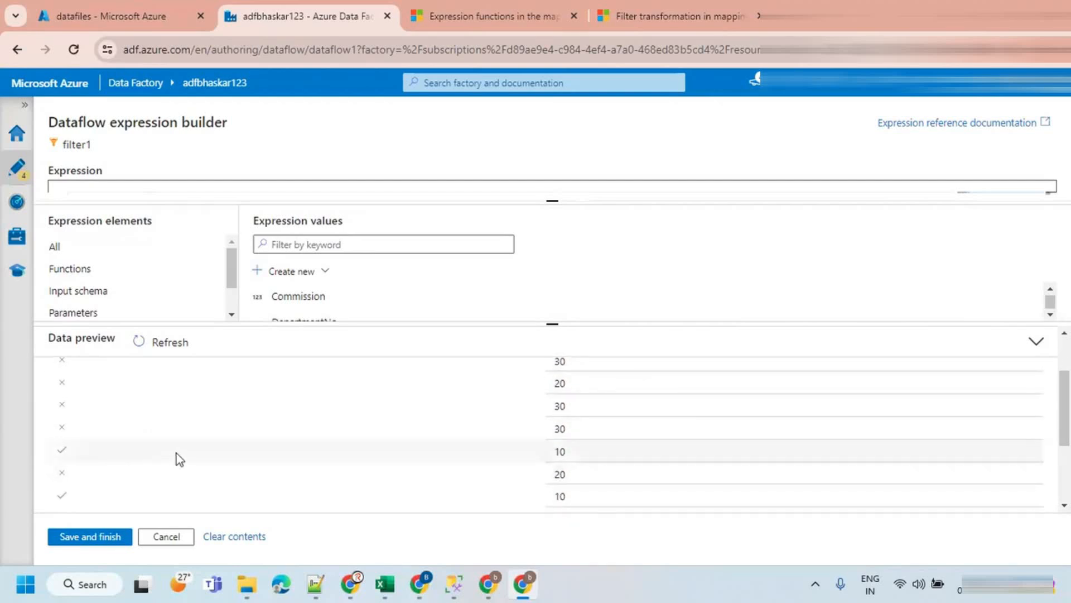
# Annotate a matching DepartmentNo 10 preview row with a red frame and tick, draw a circled cross above the preview, and clear the annotations.
pyautogui.moveTo(50, 434); pyautogui.dragTo(590, 461)
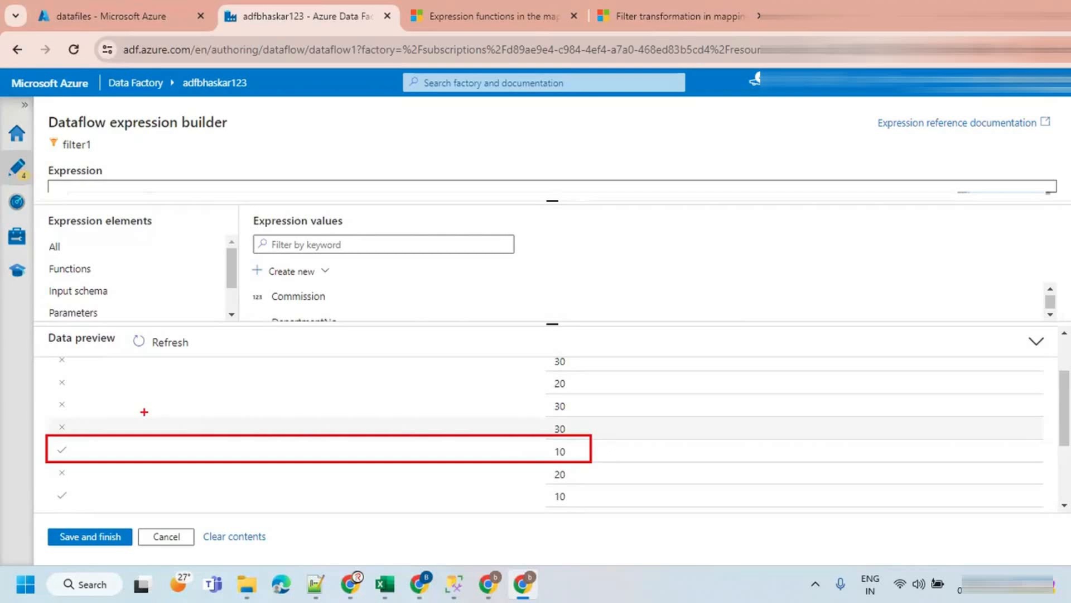
pyautogui.moveTo(20, 452); pyautogui.dragTo(72, 406)
pyautogui.moveTo(458, 241); pyautogui.dragTo(413, 304)
pyautogui.moveTo(422, 239); pyautogui.dragTo(484, 310)
pyautogui.moveTo(480, 214); pyautogui.dragTo(420, 219)
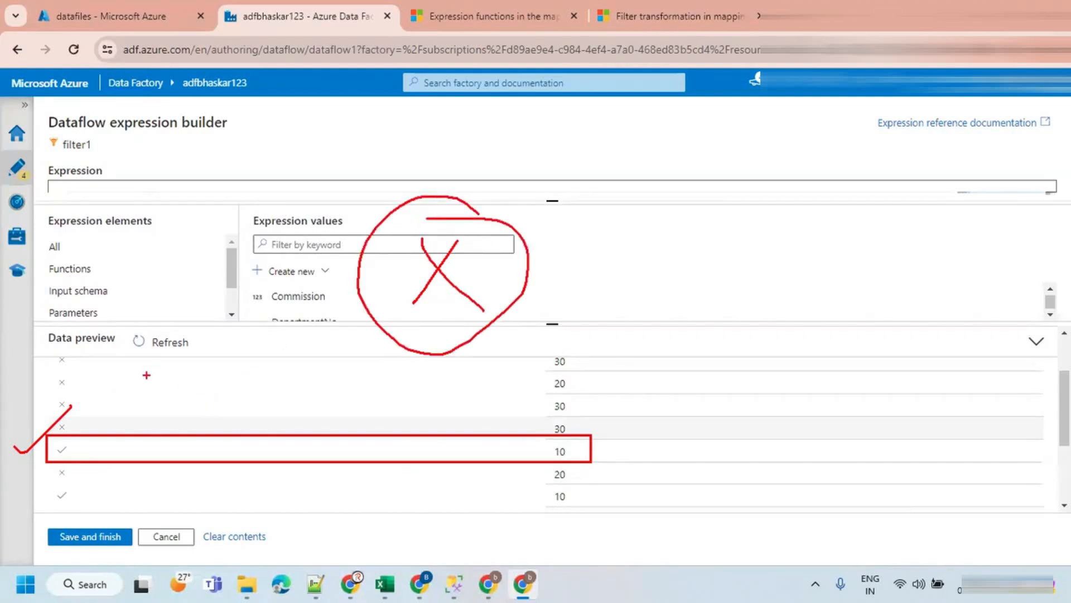
pyautogui.press('Escape')
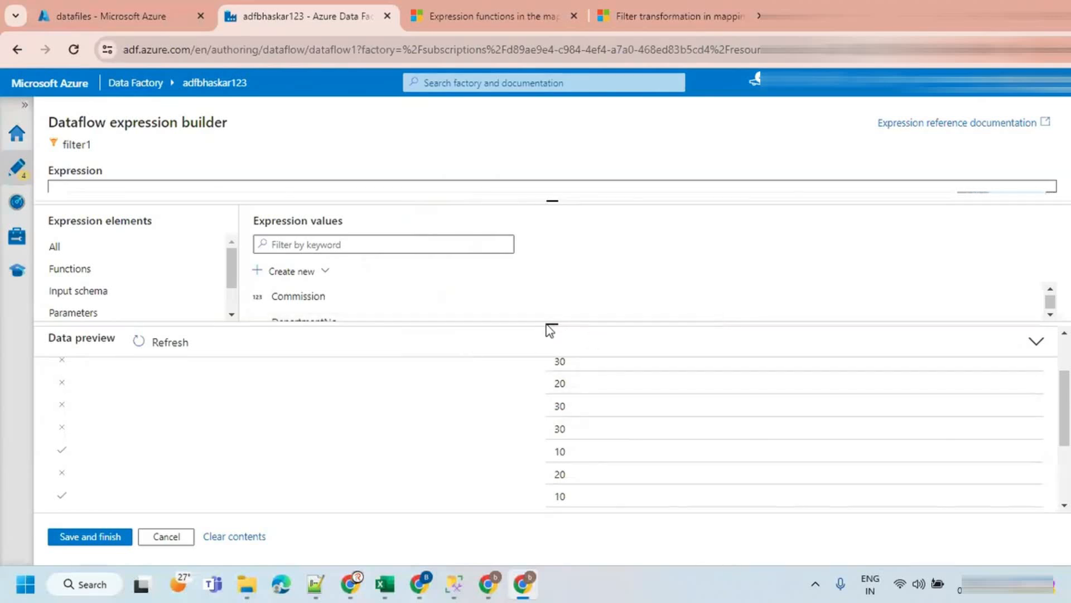
# Remove the stray DepartmentNoDepartmentNo text after DepartmentNo==10, save the expression and check it in the filter1 Filter on setting.
pyautogui.moveTo(546, 324); pyautogui.dragTo(536, 405)
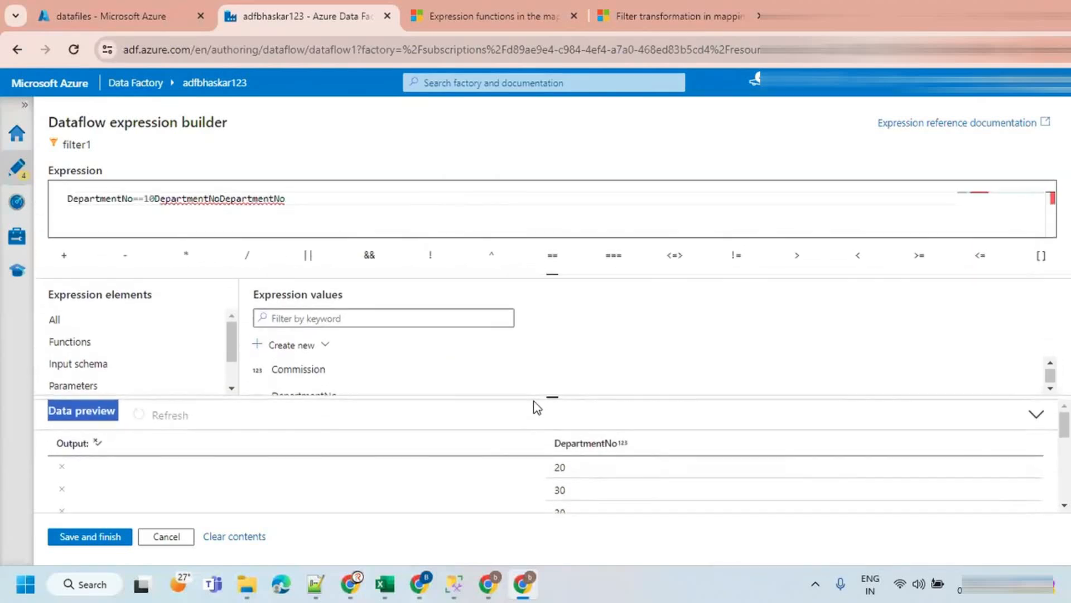
pyautogui.moveTo(313, 197); pyautogui.dragTo(157, 199)
pyautogui.press('BackSpace')
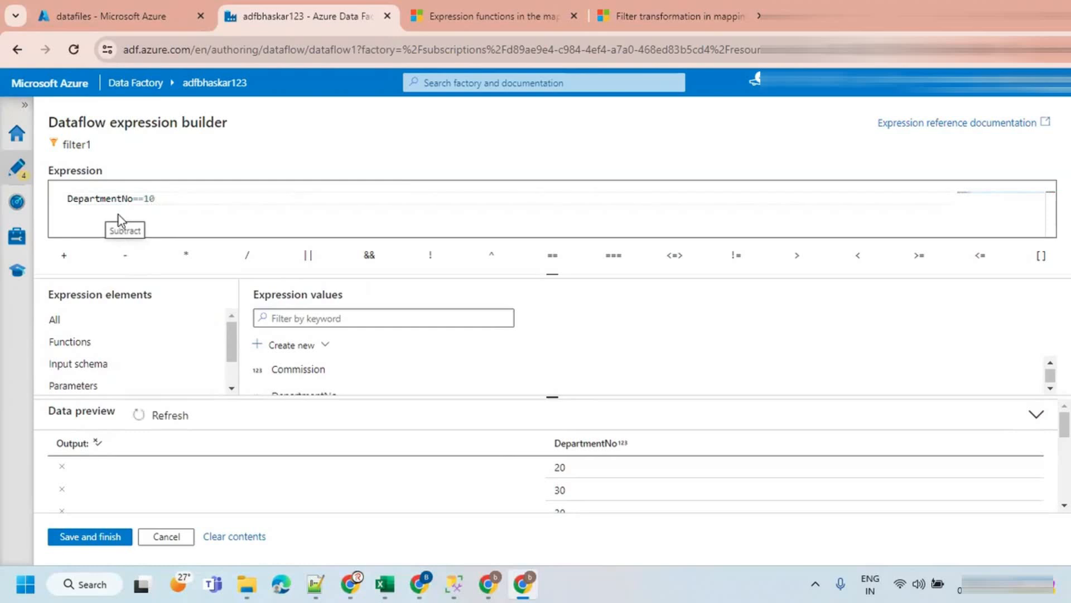
pyautogui.click(87, 537)
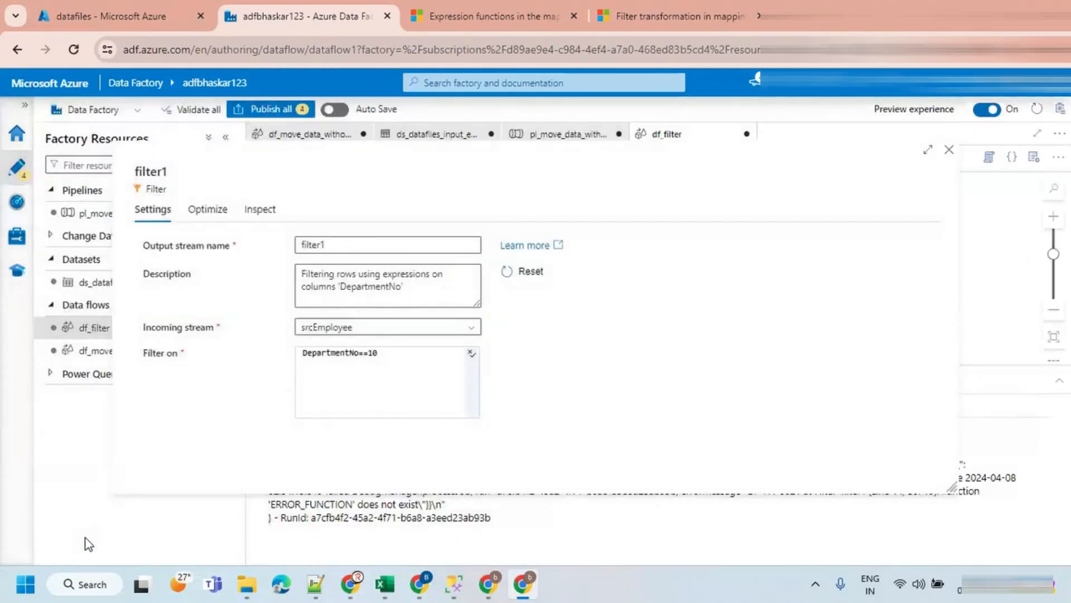
pyautogui.click(395, 353)
pyautogui.click(370, 352)
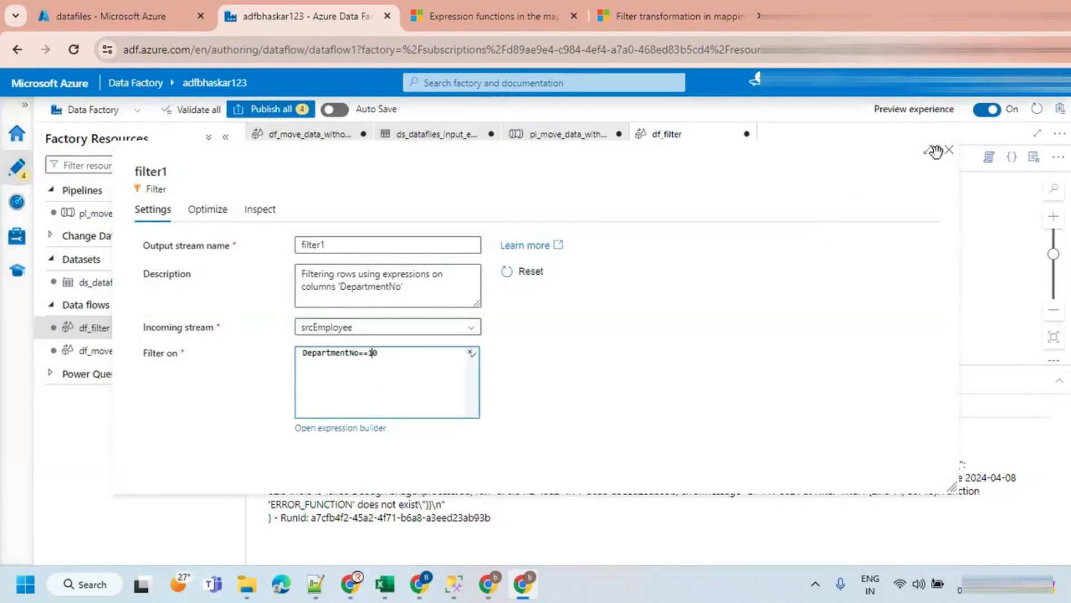
# Check filter1's rows in an enlarged data preview and add a Sink transformation after filter1.
pyautogui.click(949, 151)
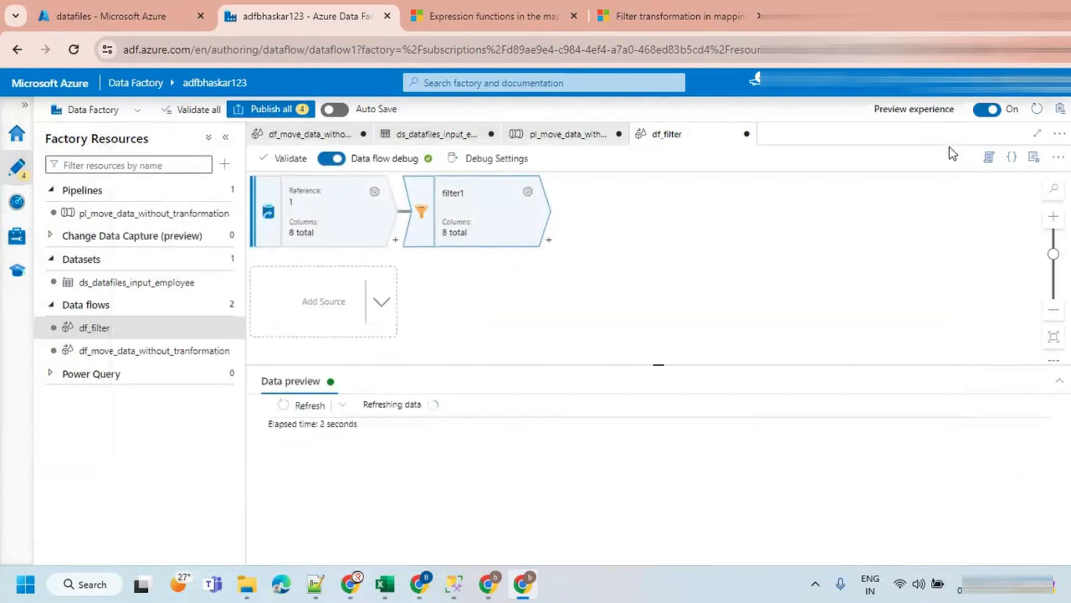
pyautogui.moveTo(659, 365); pyautogui.dragTo(650, 315)
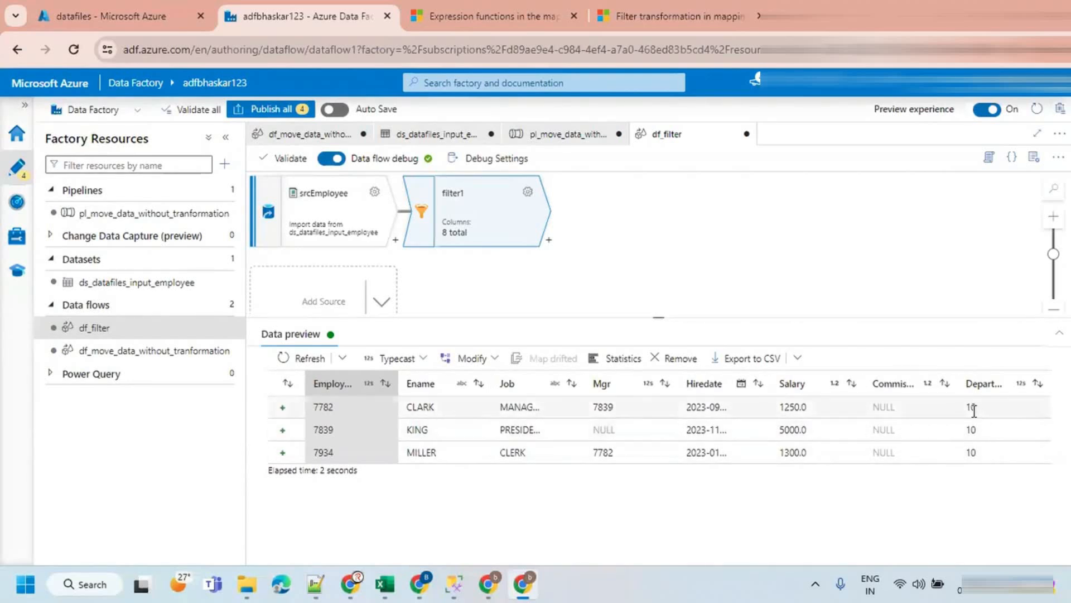
pyautogui.click(550, 241)
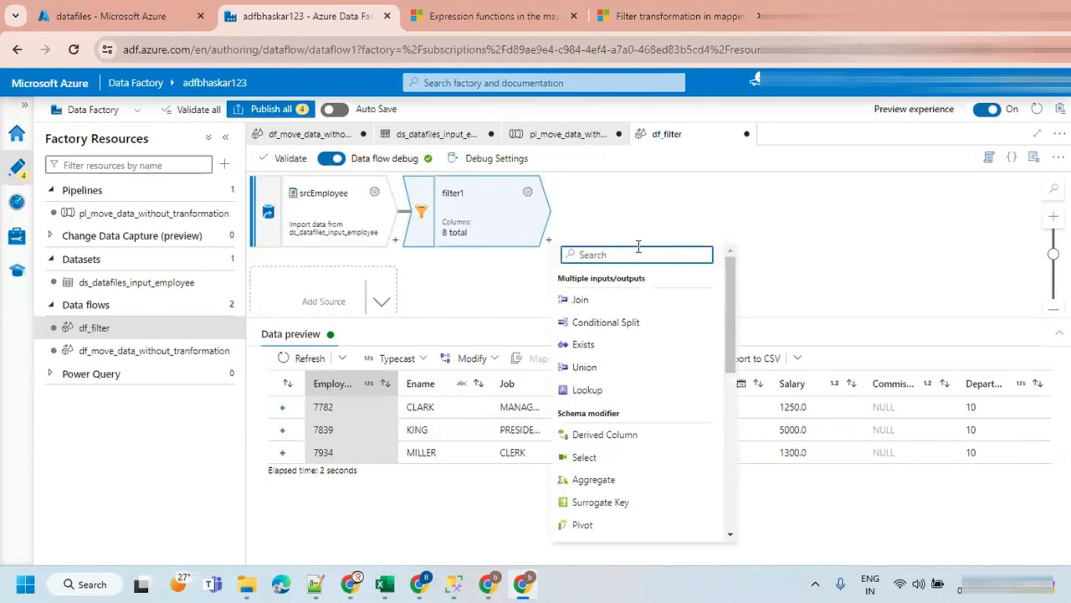
pyautogui.write('sin')
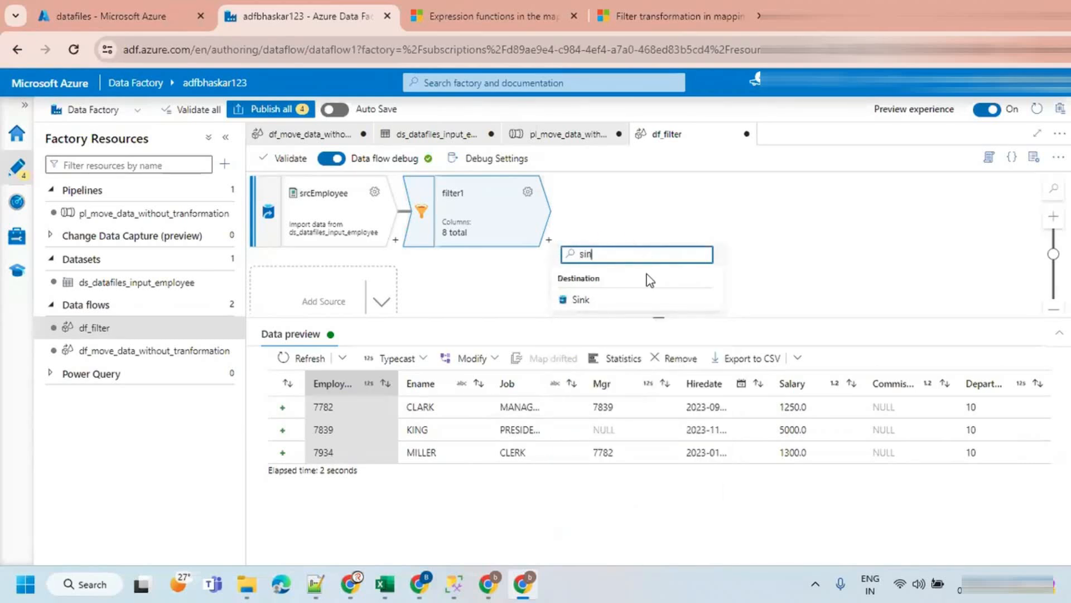
pyautogui.click(623, 302)
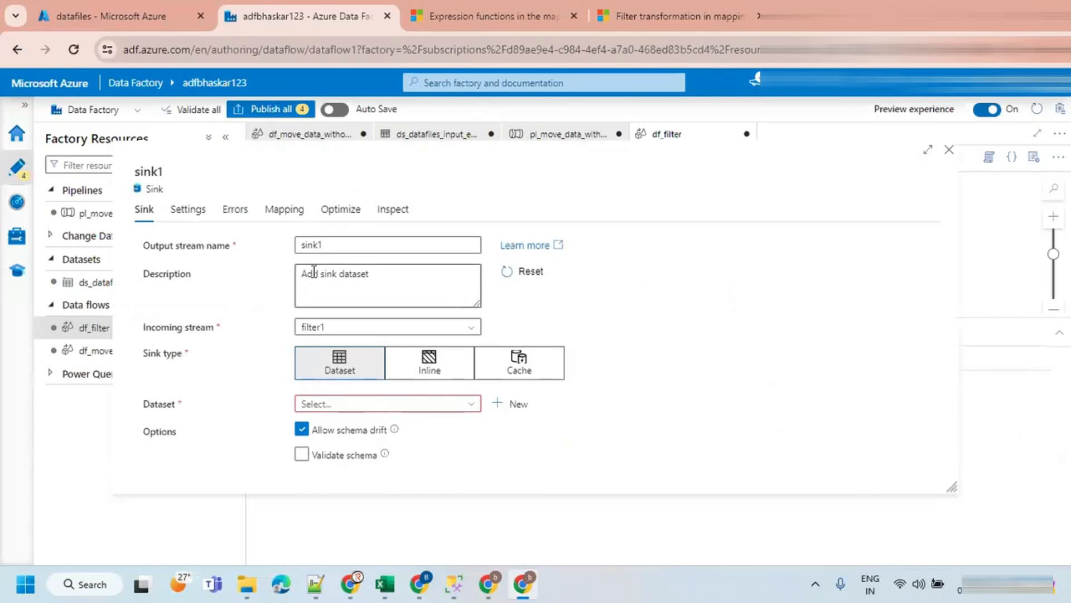
# Name the sink's output stream sinkEmployee.
pyautogui.moveTo(340, 244); pyautogui.dragTo(264, 246)
pyautogui.write('e')
pyautogui.press('BackSpace')
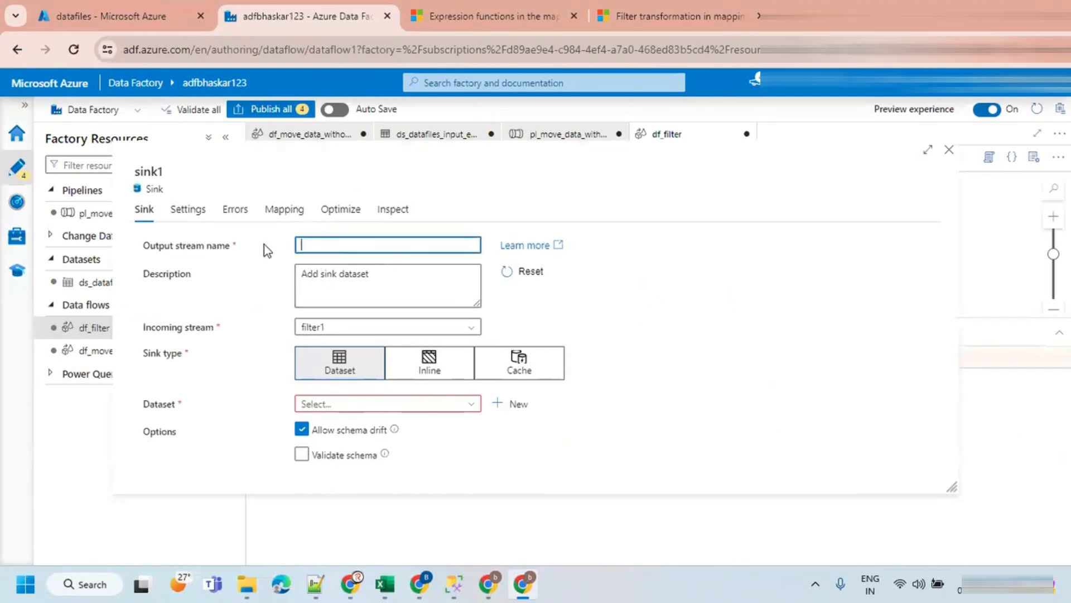
pyautogui.write('sinkEmployee')
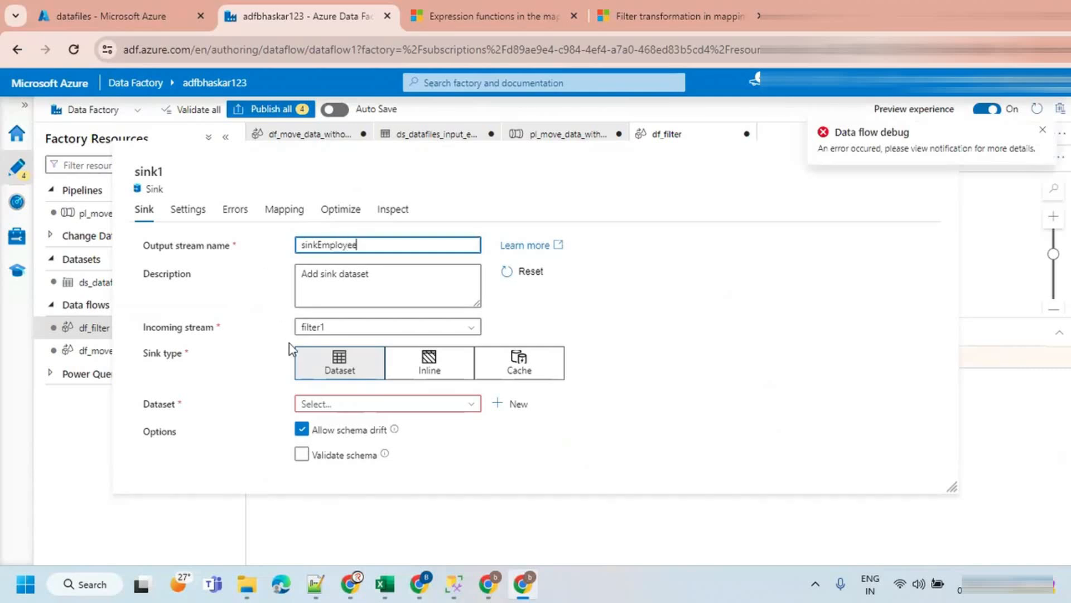
# Set the sink to type Inline with the DelimitedText dataset type and the ls_adls_bhaskaradlsgen2 linked service.
pyautogui.click(427, 363)
pyautogui.click(348, 406)
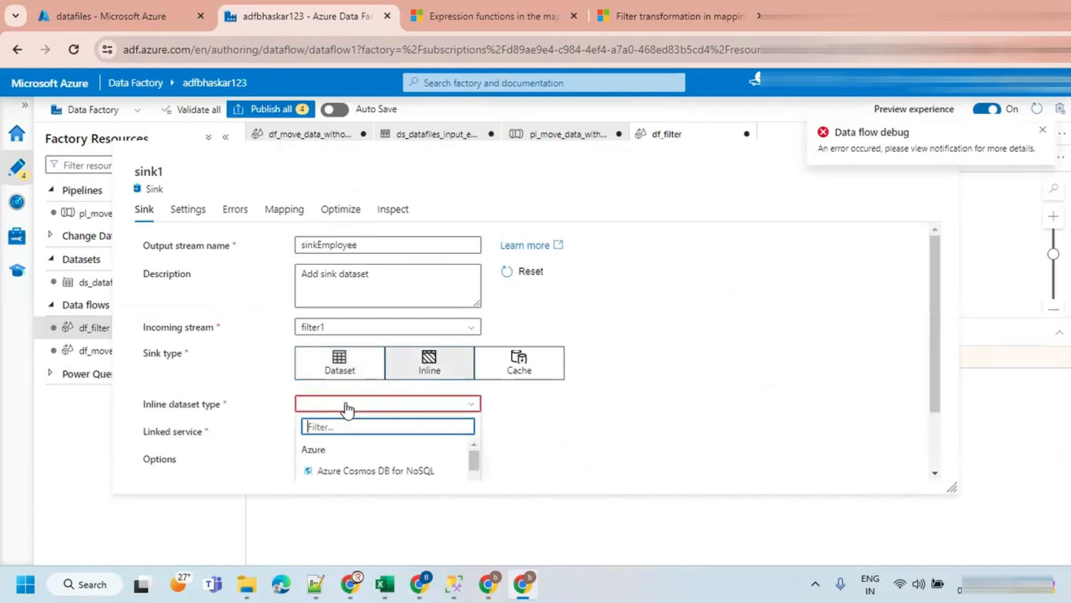
pyautogui.write('de')
pyautogui.press('BackSpace')
pyautogui.press('BackSpace')
pyautogui.write('Delim')
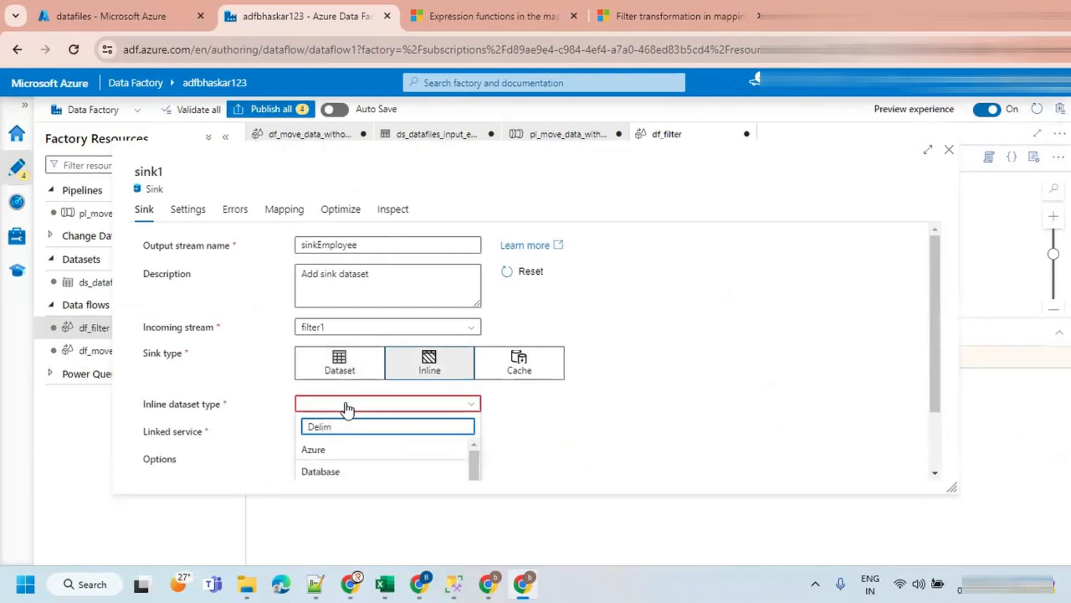
pyautogui.scroll(-5, 387, 441)
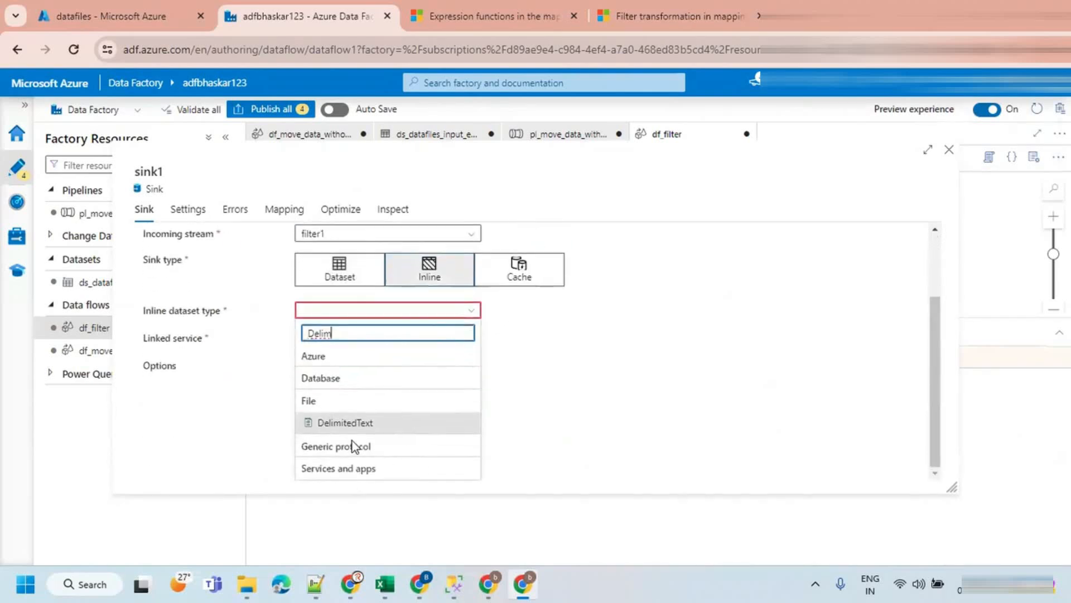
pyautogui.click(343, 423)
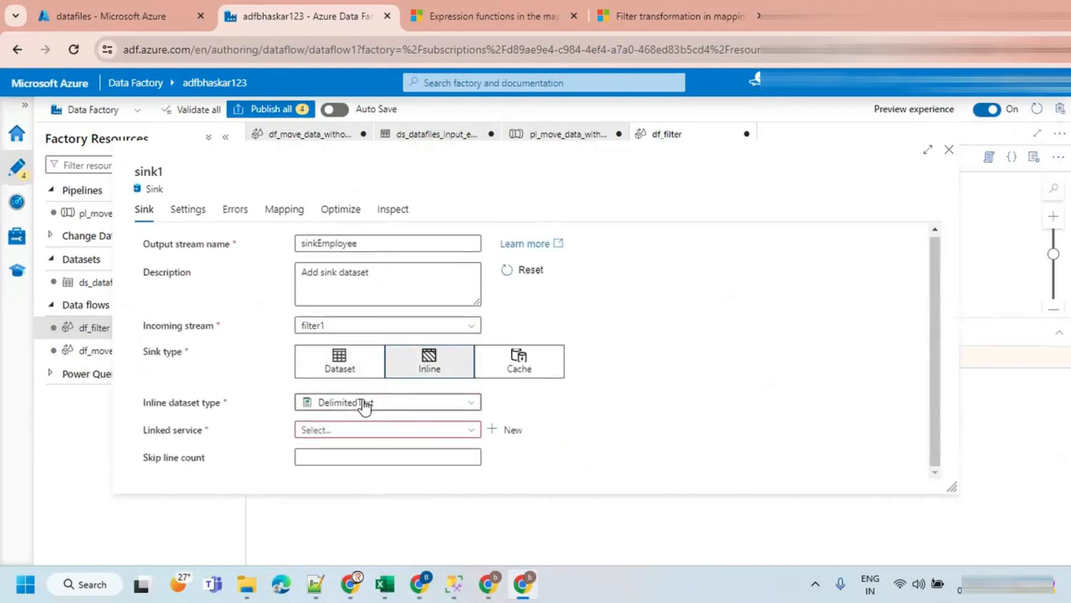
pyautogui.click(360, 430)
pyautogui.click(358, 472)
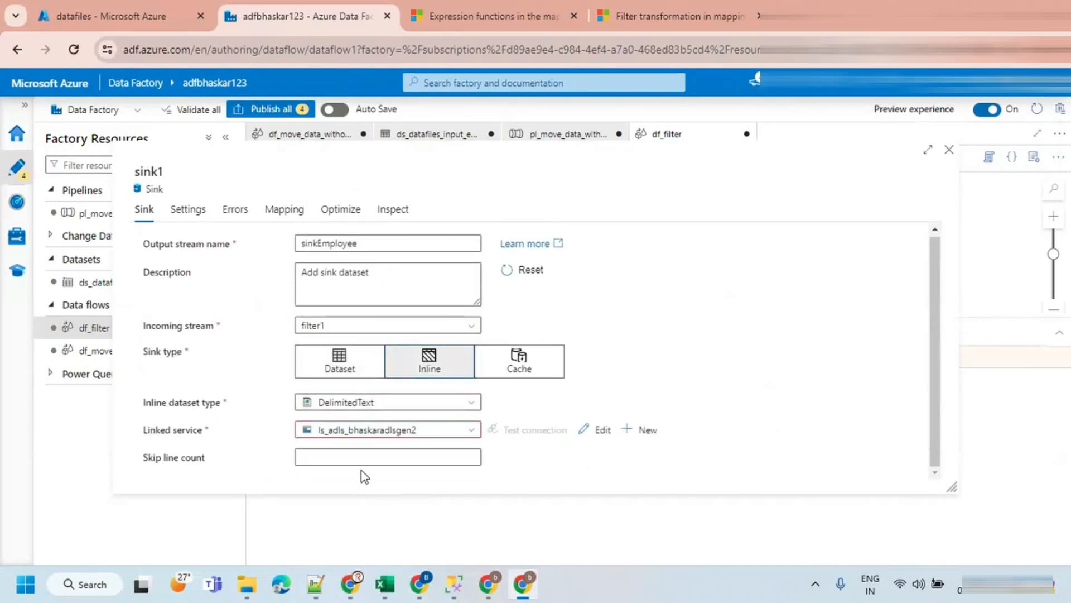
# Set the sink's file system to datafiles and its folder path to output/employee_10.
pyautogui.click(188, 209)
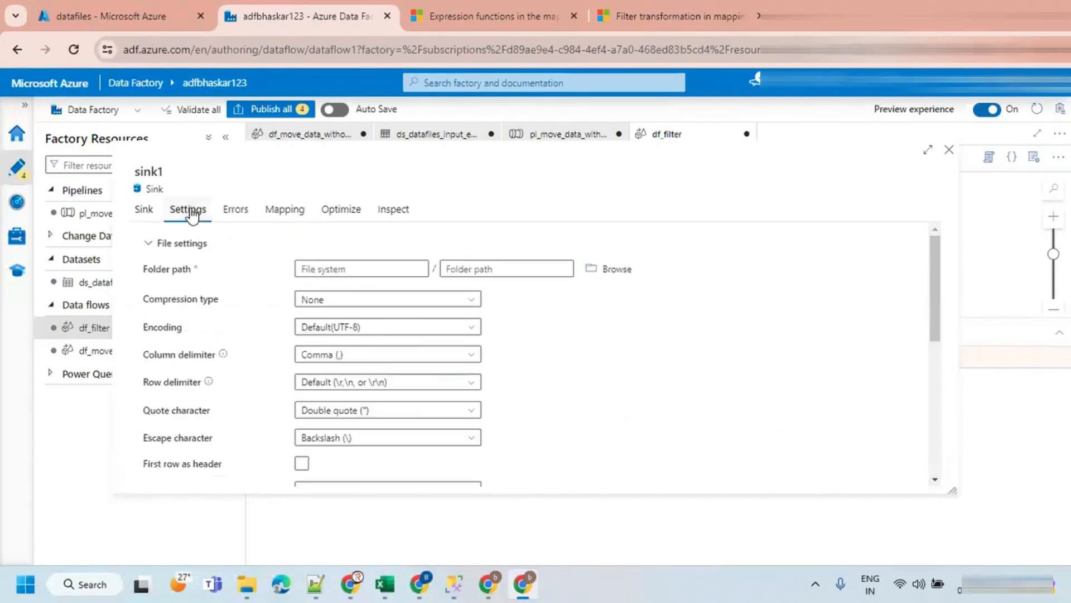
pyautogui.click(333, 267)
pyautogui.write('dat')
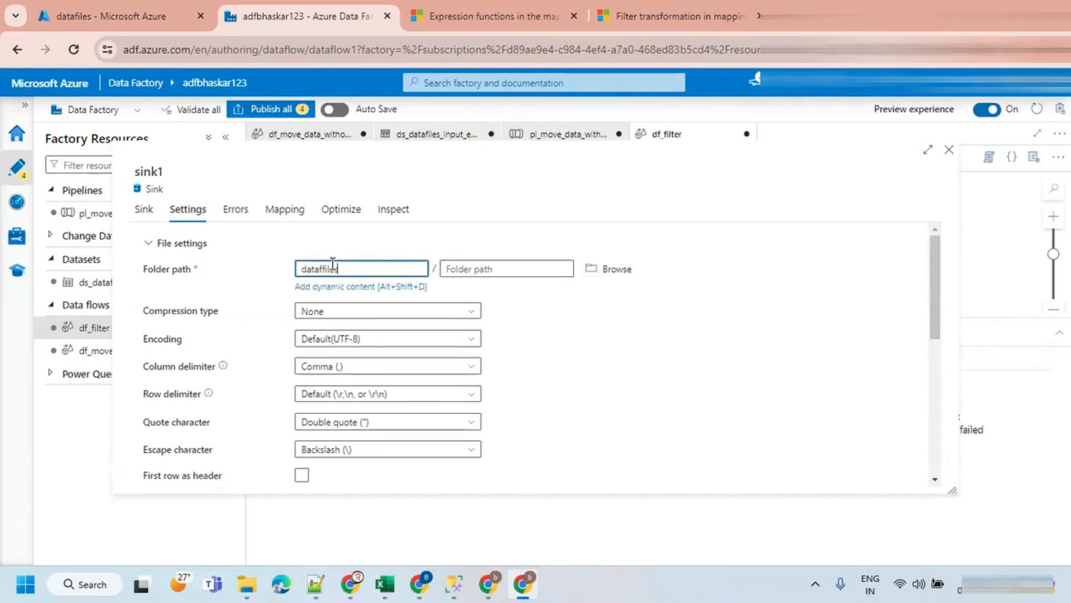
pyautogui.write('afiles')
pyautogui.click(478, 270)
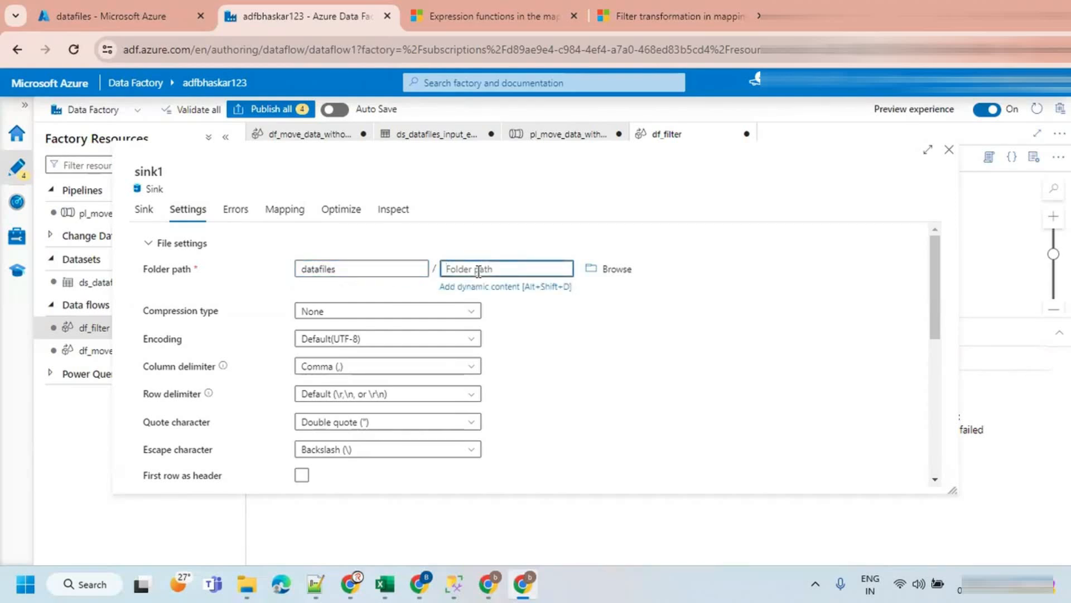
pyautogui.write('output/filter_employee')
pyautogui.moveTo(480, 273); pyautogui.dragTo(560, 270)
pyautogui.press('BackSpace')
pyautogui.write('employee_10')
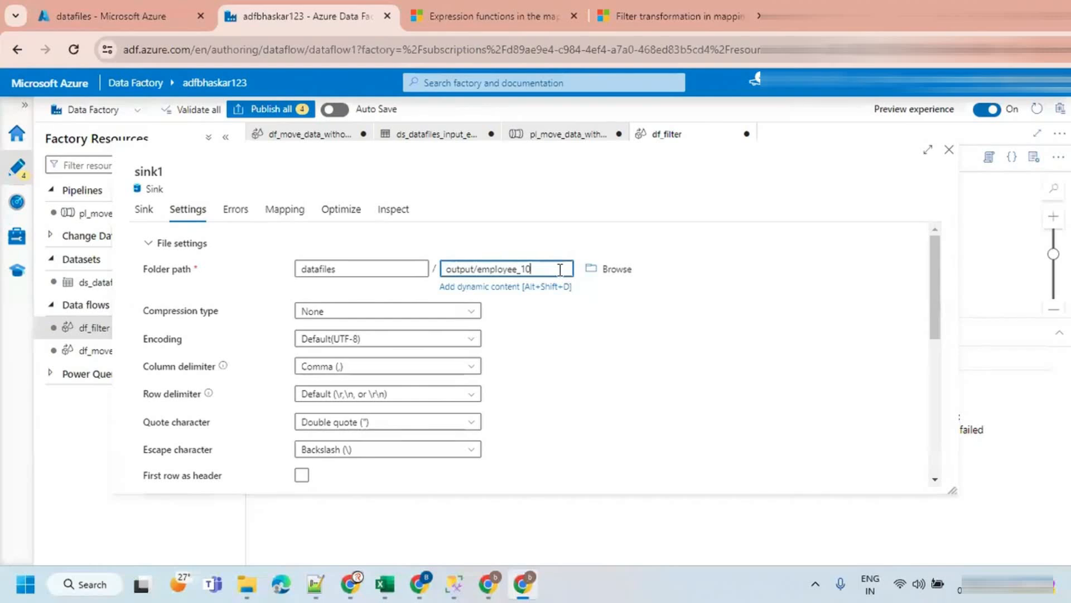
# Change the sink's folder path to output/filter_employee by adding the filter_ prefix and removing the _10 suffix.
pyautogui.press('Left')
pyautogui.press('Left')
pyautogui.press('Left')
pyautogui.press('Left')
pyautogui.press('Left')
pyautogui.press('Left')
pyautogui.press('Left')
pyautogui.press('Left')
pyautogui.press('Left')
pyautogui.press('Left')
pyautogui.press('Left')
pyautogui.write('filter_')
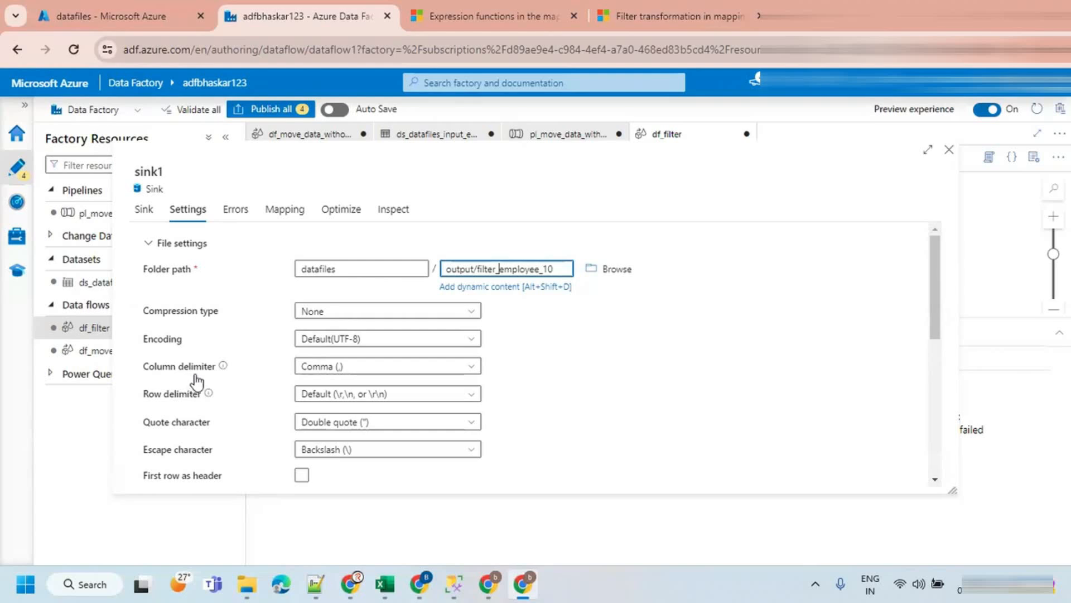
pyautogui.moveTo(540, 270); pyautogui.dragTo(572, 269)
pyautogui.press('BackSpace')
# Enable First row as header for the sink, set No quote character, and close the sink settings.
pyautogui.scroll(-1, 214, 405)
pyautogui.scroll(-2, 213, 404)
pyautogui.click(301, 396)
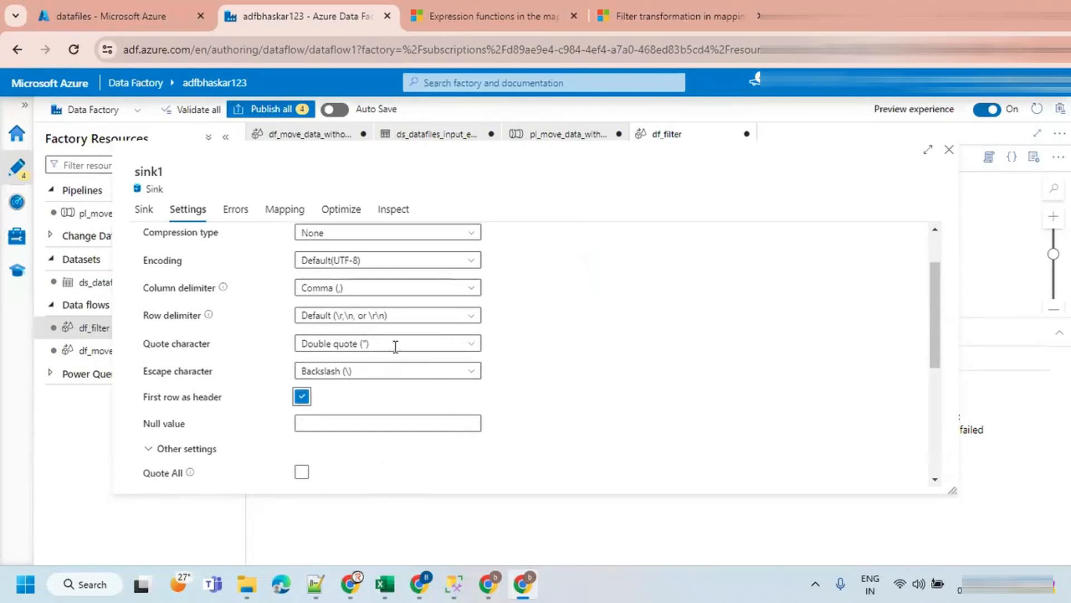
pyautogui.click(466, 346)
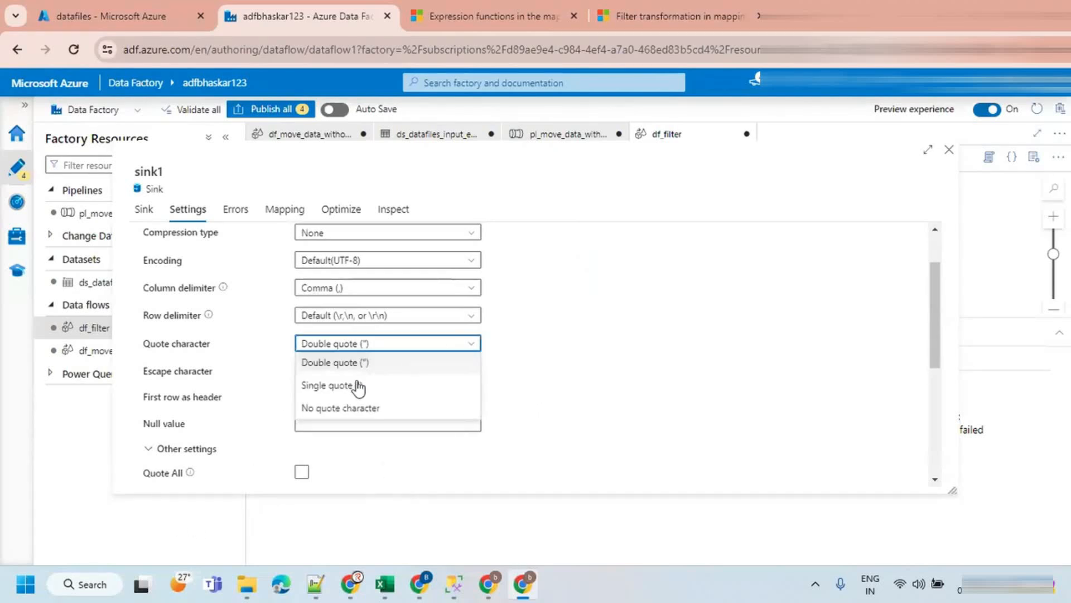
pyautogui.click(343, 409)
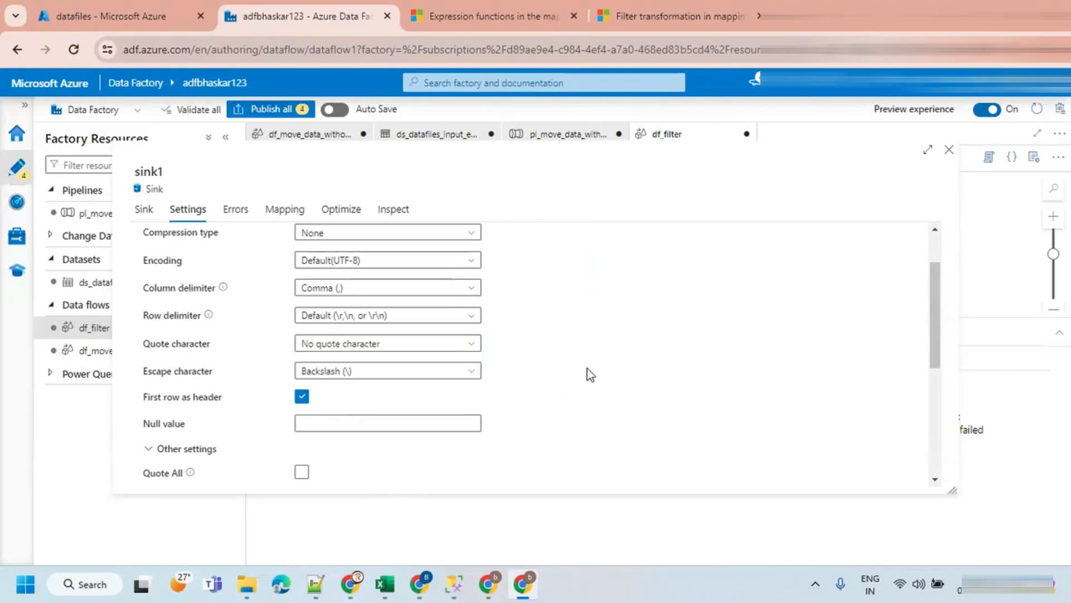
pyautogui.scroll(2, 587, 368)
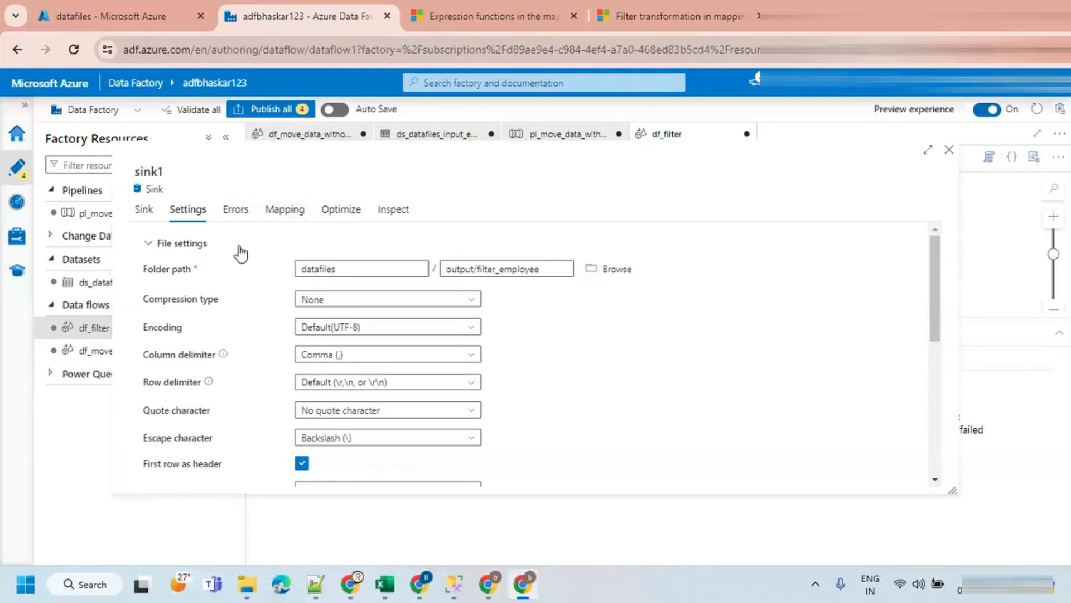
pyautogui.click(948, 151)
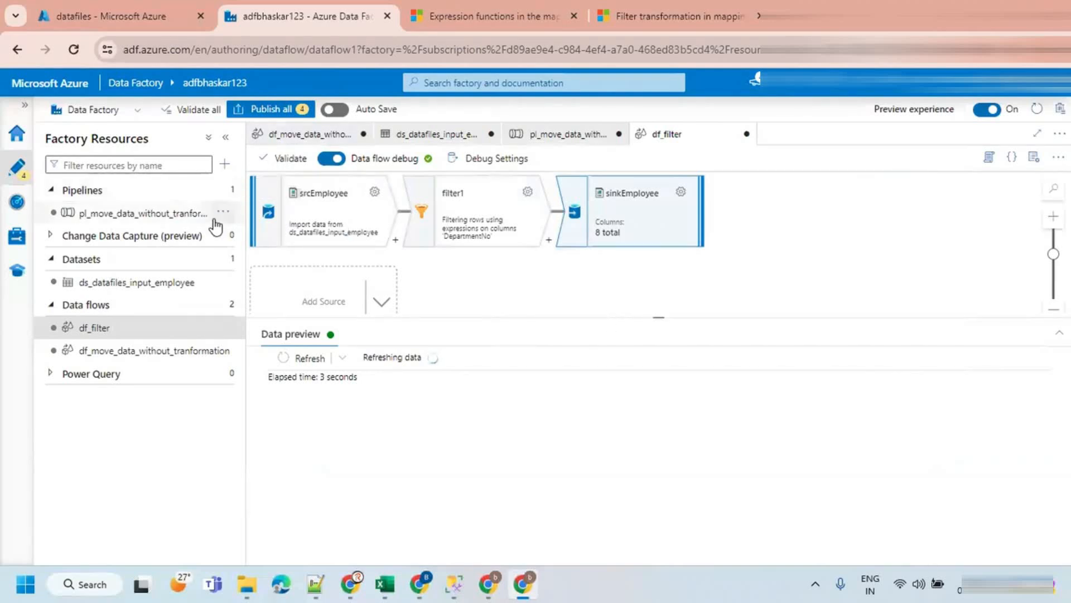
# Create a new pipeline named pl_filter and close its properties.
pyautogui.click(223, 191)
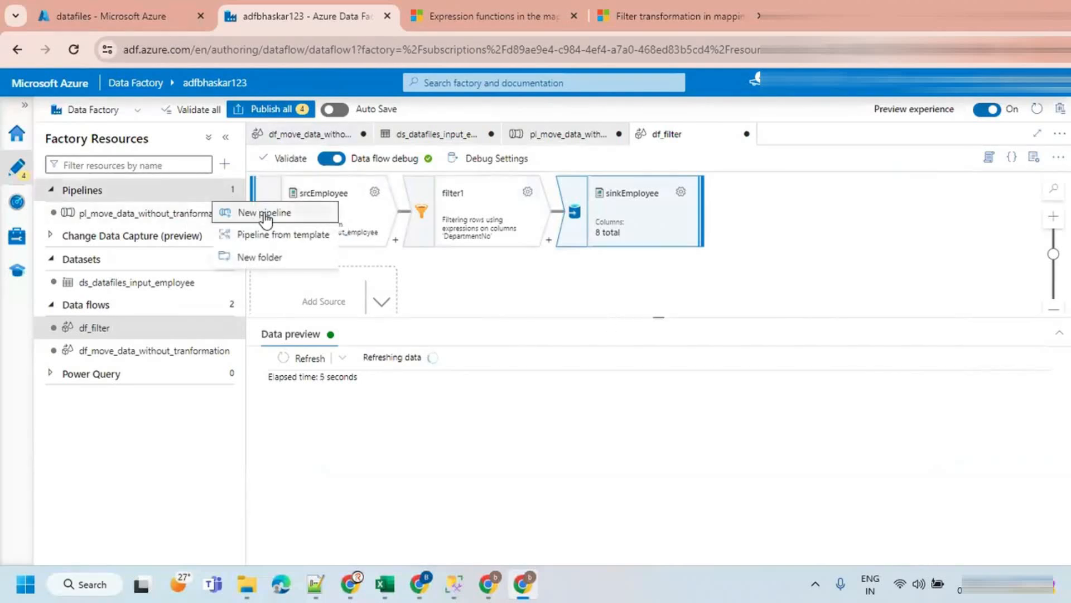
pyautogui.click(267, 210)
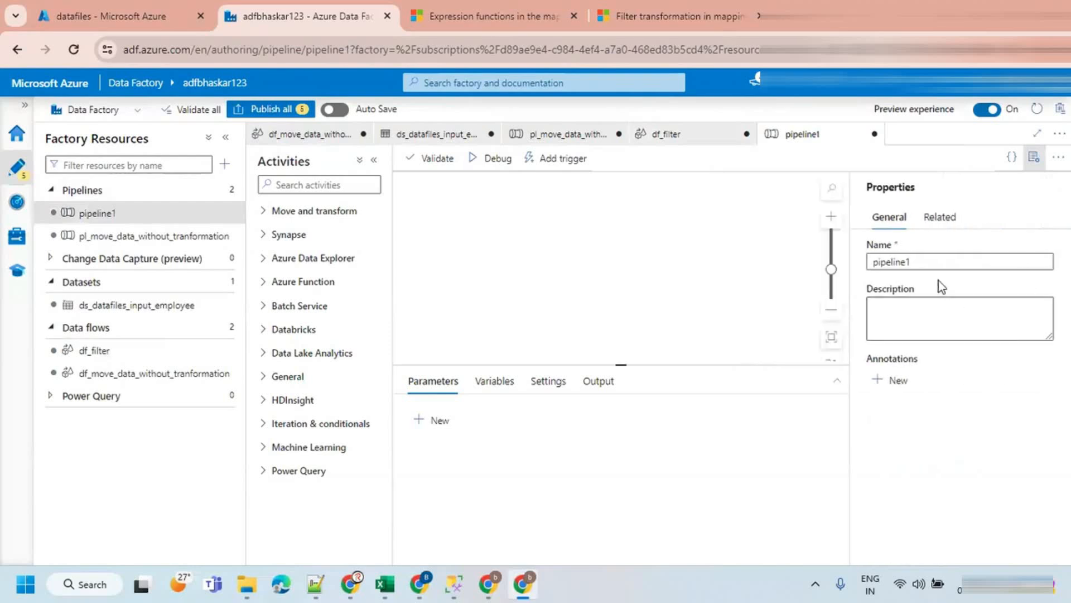
pyautogui.write('pl')
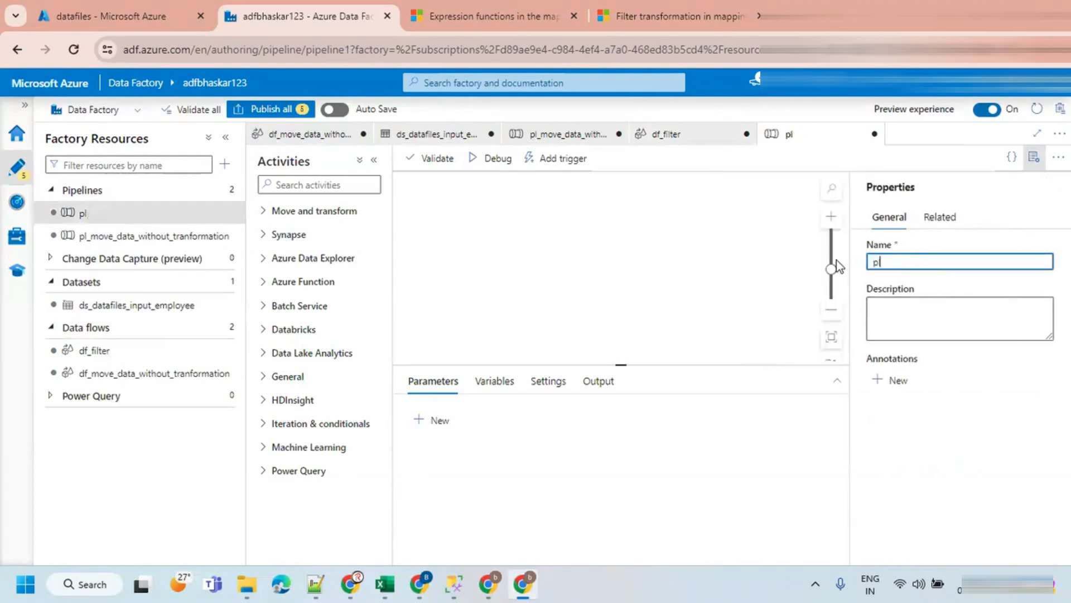
pyautogui.write('_filter')
pyautogui.click(1033, 163)
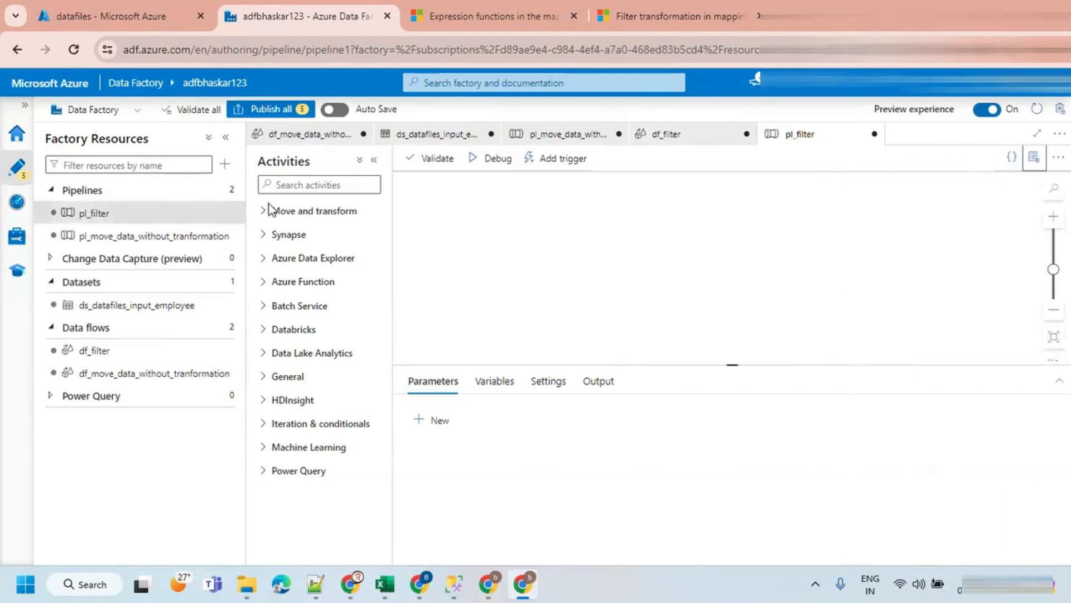
# Add a Data flow activity to pl_filter and set it to run df_filter.
pyautogui.click(264, 211)
pyautogui.moveTo(297, 265); pyautogui.dragTo(478, 232)
pyautogui.click(225, 139)
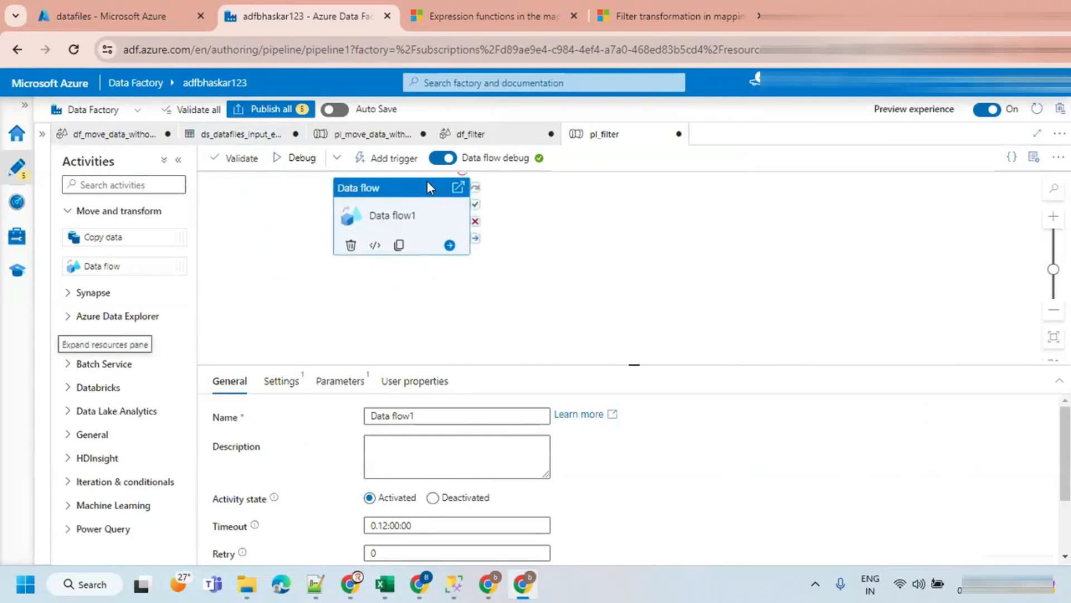
pyautogui.click(281, 380)
pyautogui.click(411, 416)
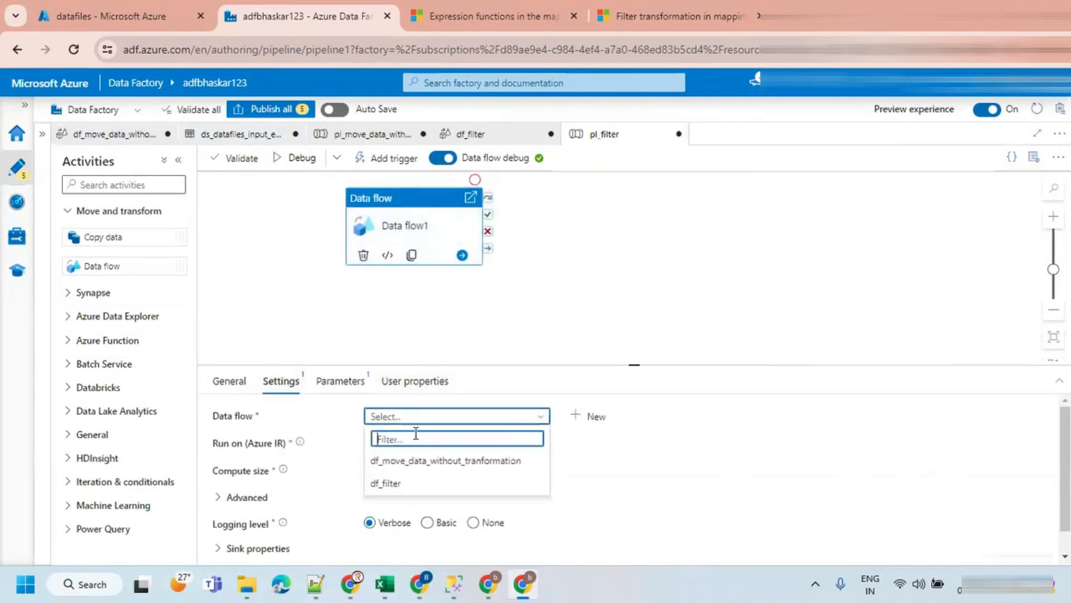
pyautogui.click(388, 486)
pyautogui.click(569, 278)
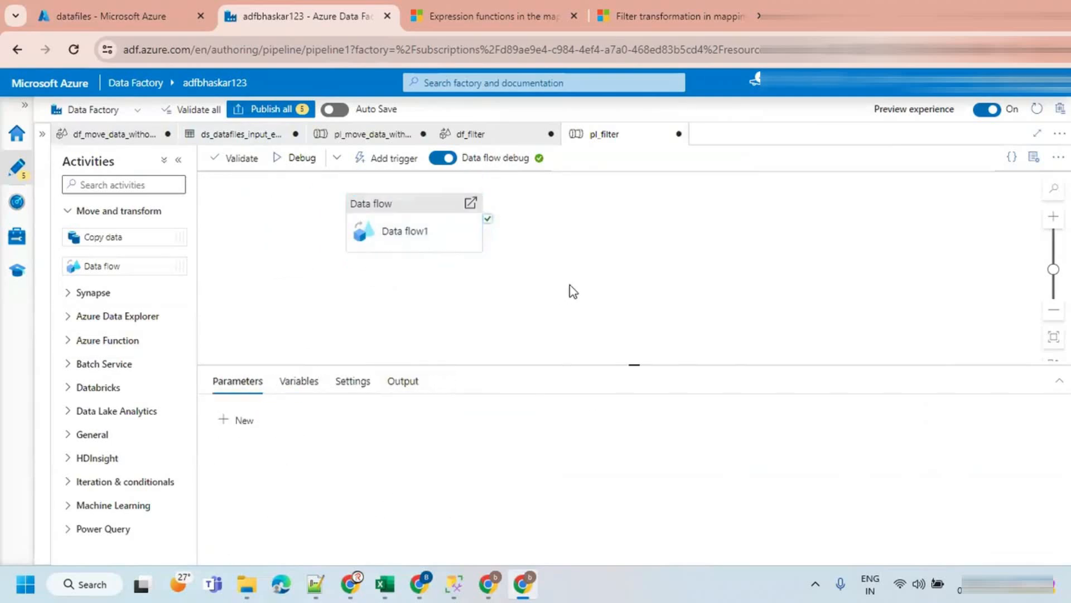
# Start a debug run of pl_filter and keep refreshing the run output to monitor Data flow1.
pyautogui.click(299, 161)
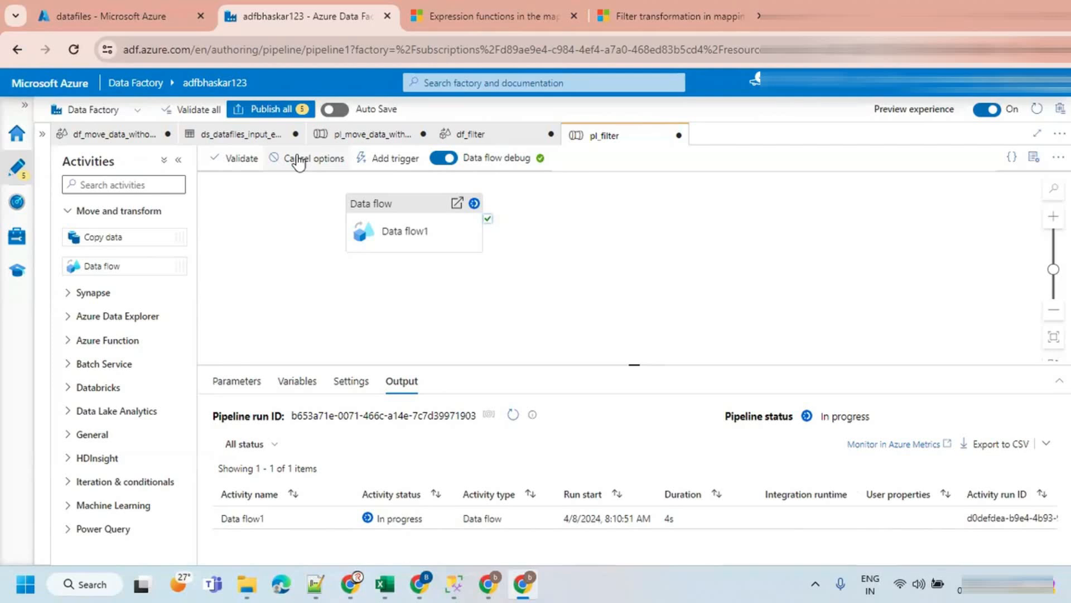
pyautogui.click(513, 415)
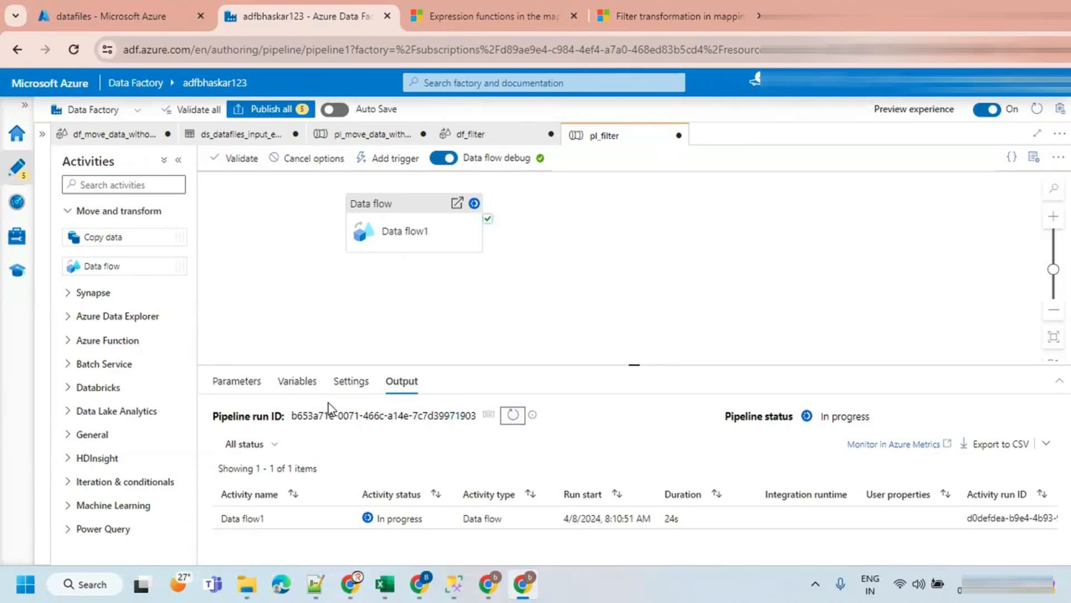
pyautogui.click(513, 415)
pyautogui.click(514, 415)
pyautogui.click(514, 416)
pyautogui.click(514, 415)
pyautogui.click(513, 416)
pyautogui.click(512, 419)
pyautogui.click(511, 418)
pyautogui.click(511, 418)
pyautogui.click(512, 416)
pyautogui.click(512, 417)
pyautogui.click(512, 416)
pyautogui.click(511, 415)
pyautogui.click(512, 416)
pyautogui.click(512, 417)
pyautogui.click(511, 417)
pyautogui.click(511, 417)
pyautogui.click(512, 417)
pyautogui.click(512, 417)
pyautogui.click(511, 416)
pyautogui.click(511, 416)
pyautogui.click(513, 416)
pyautogui.click(513, 415)
# Review the Data flow1 run details for the sink, and return to the pl_filter activity runs to refresh the status.
pyautogui.click(344, 519)
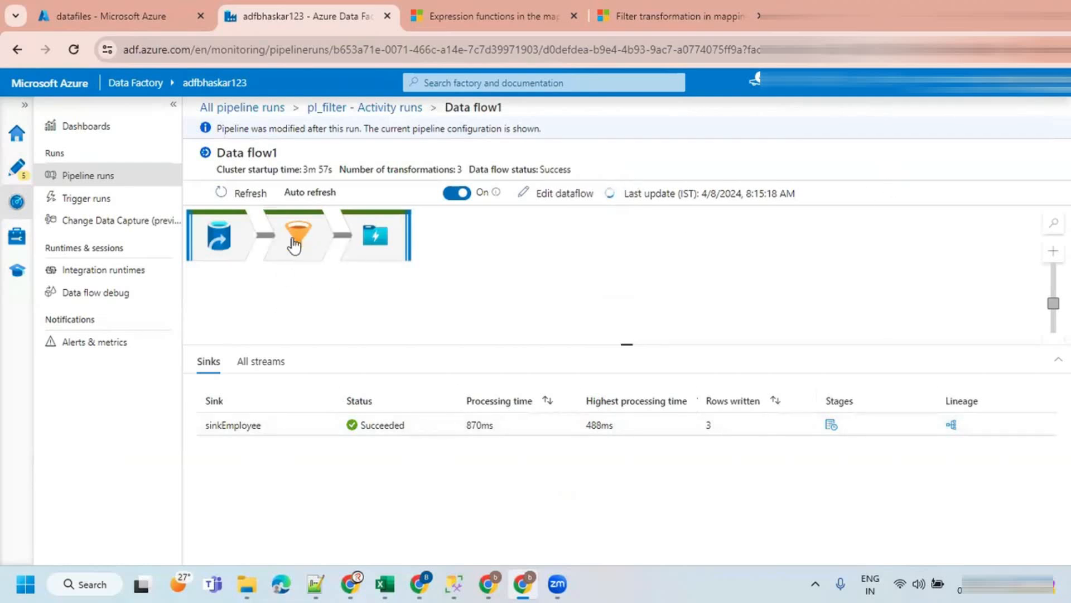
pyautogui.click(347, 117)
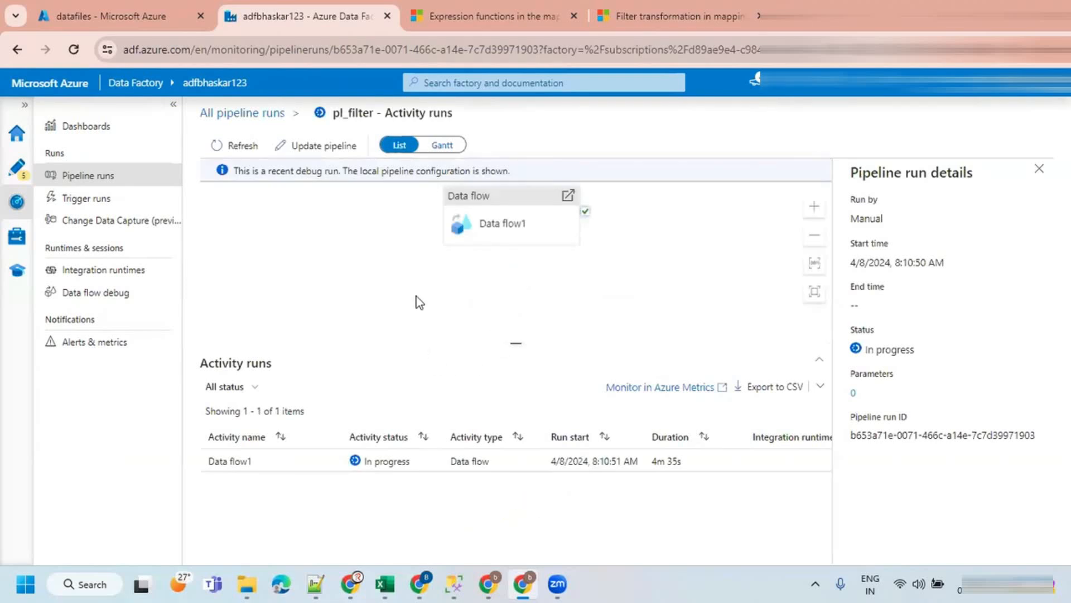
pyautogui.click(1039, 168)
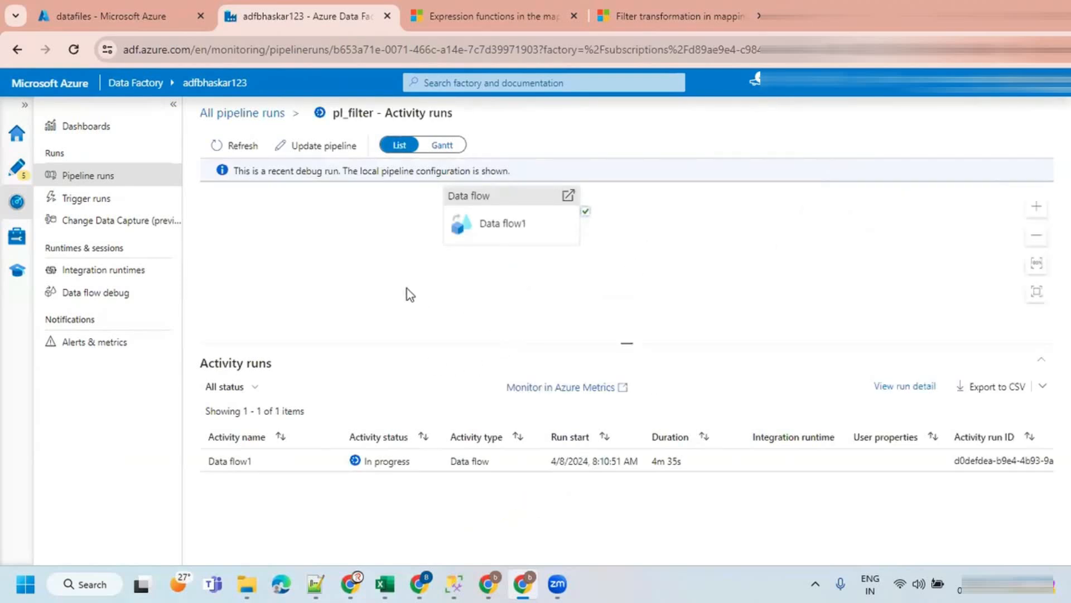
pyautogui.click(244, 146)
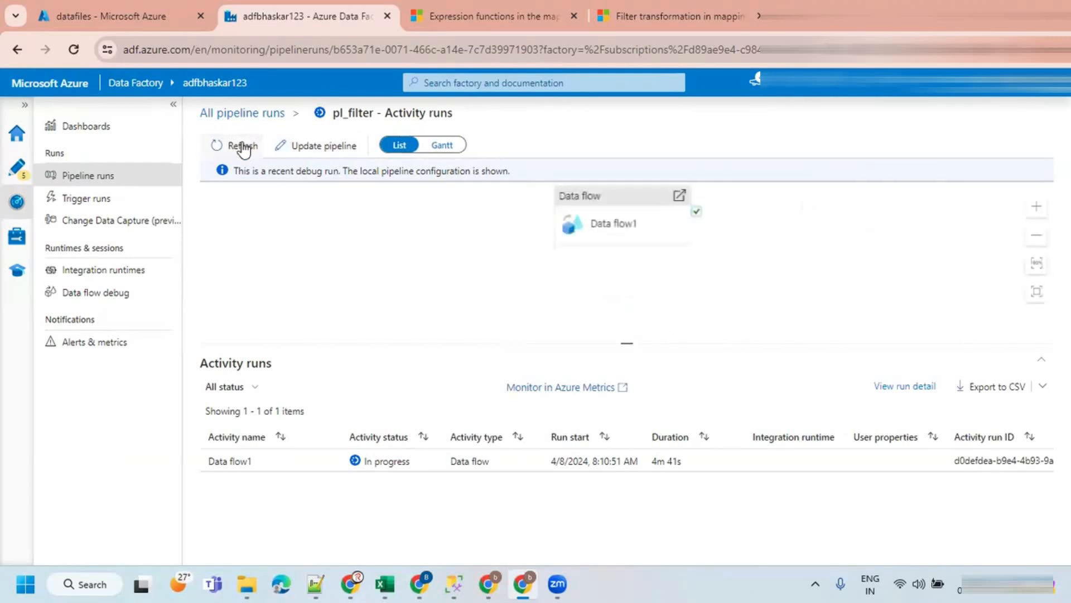
# Check the pl_filter run among the debug pipeline runs, reopen its activity runs and close the run details.
pyautogui.click(246, 114)
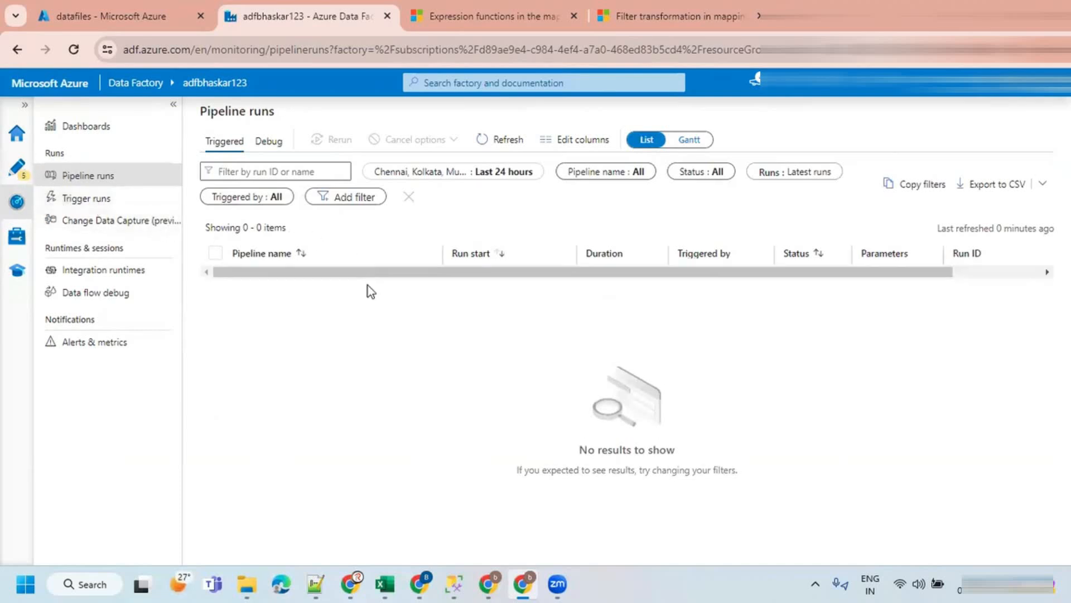
pyautogui.click(270, 140)
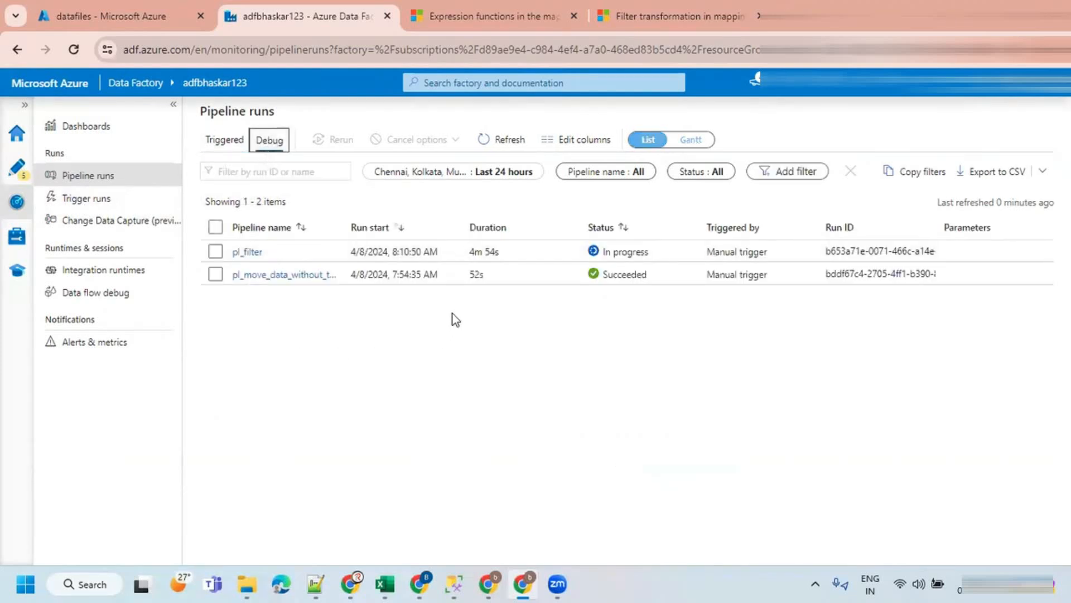
pyautogui.click(509, 141)
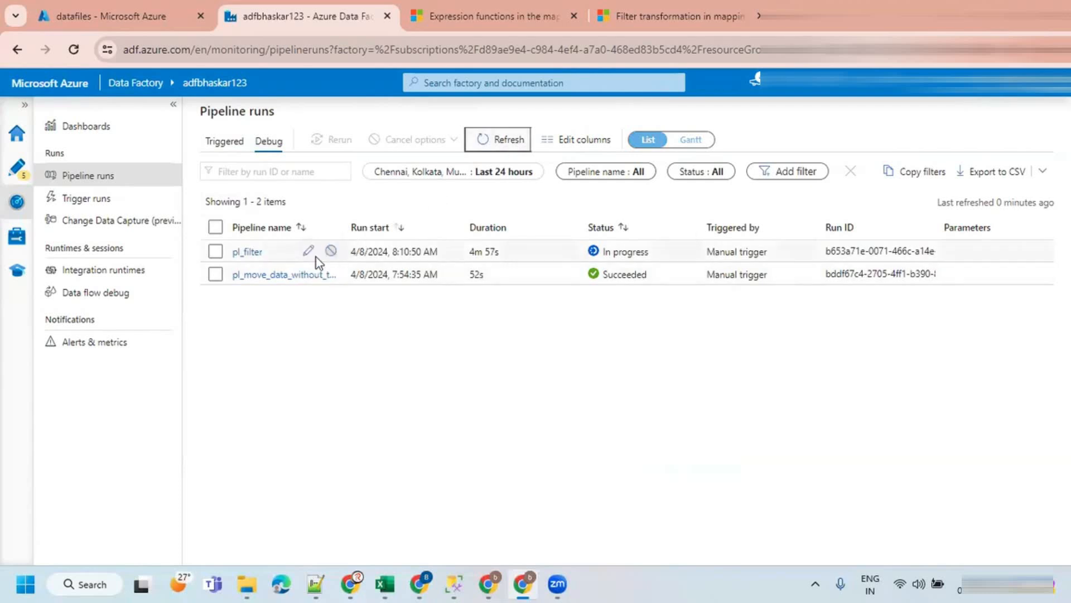
pyautogui.click(246, 254)
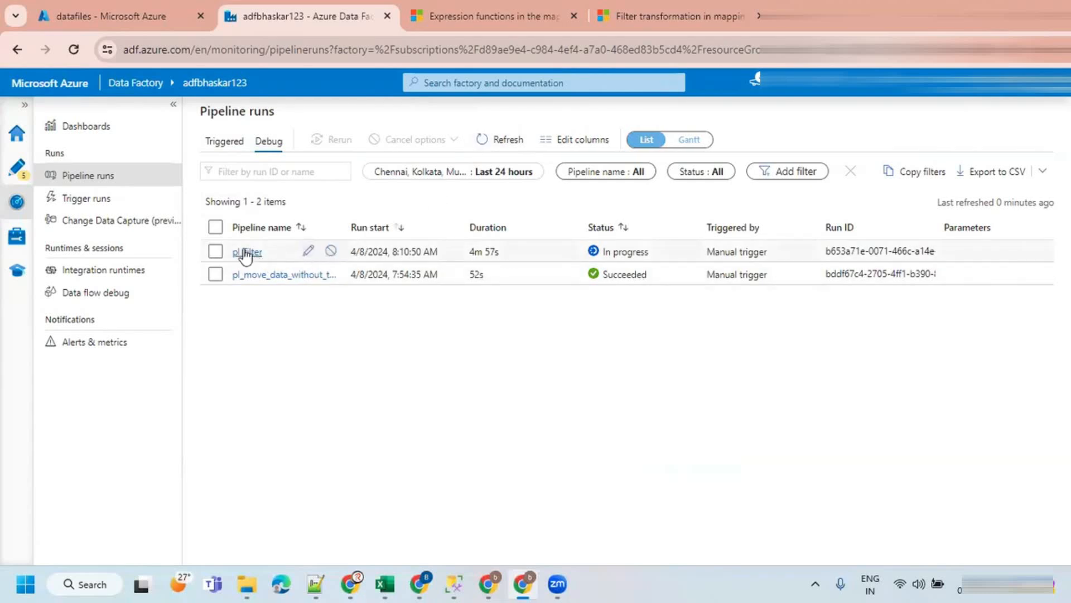
pyautogui.moveTo(486, 229)
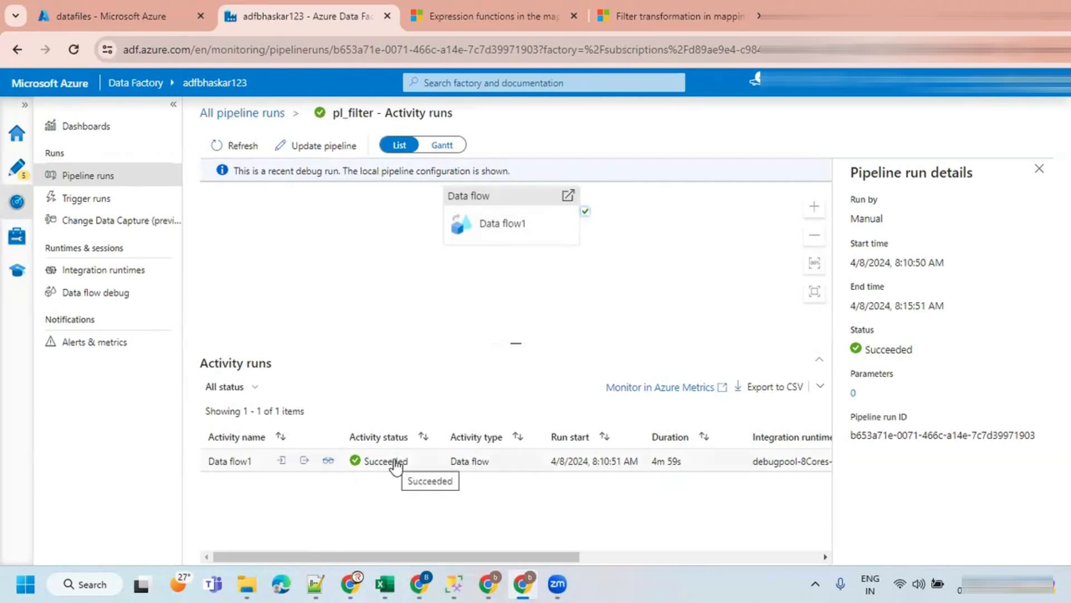
pyautogui.click(1039, 168)
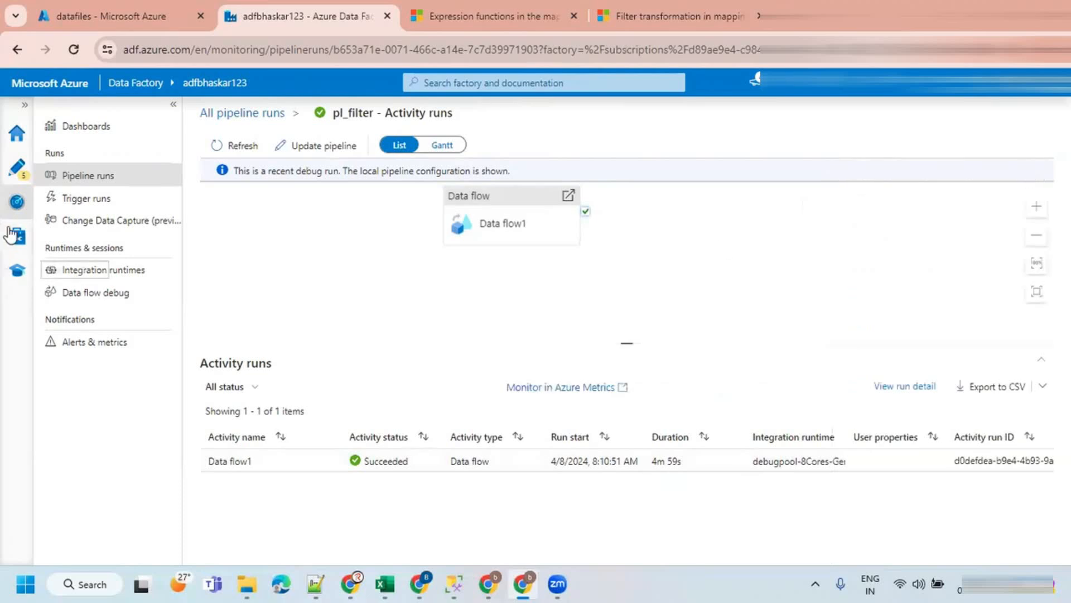
# Return to authoring pl_filter, make room by hiding the side panes, refresh the run output and select Data flow1.
pyautogui.click(17, 167)
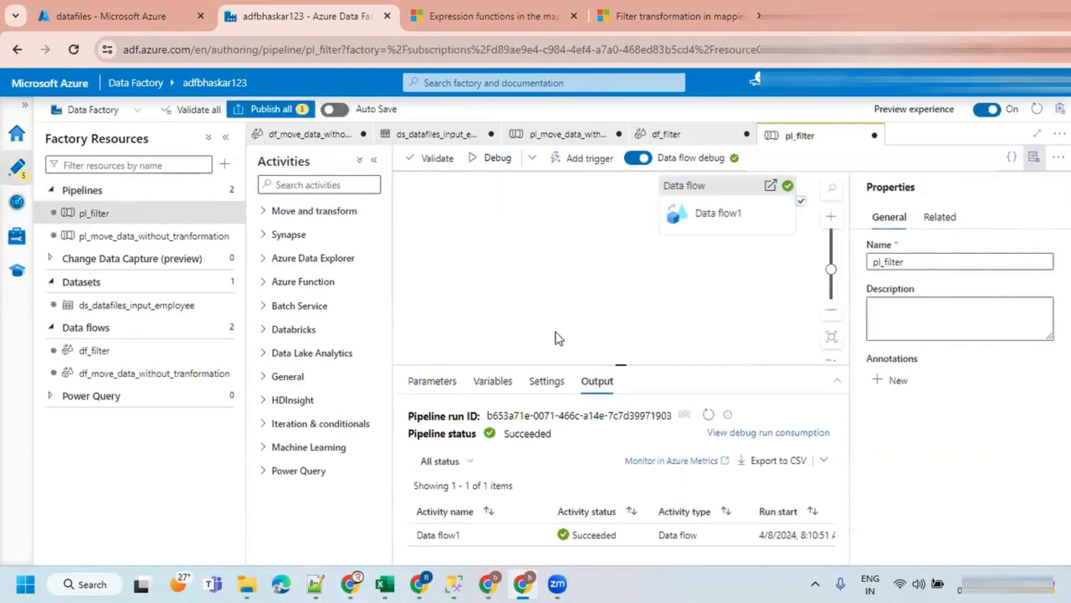
pyautogui.click(1034, 157)
pyautogui.click(225, 137)
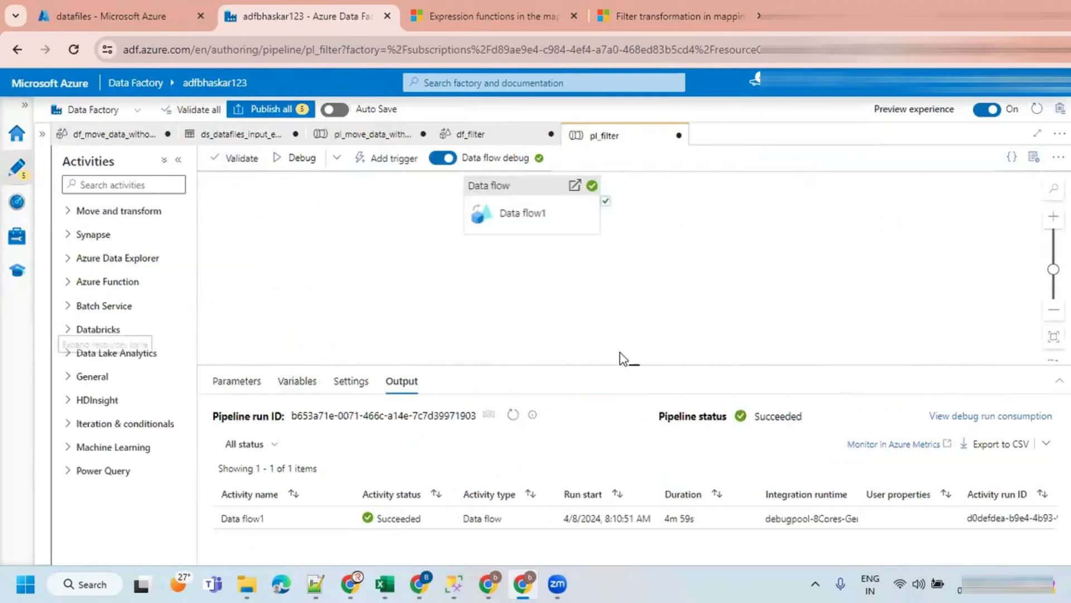
pyautogui.click(512, 414)
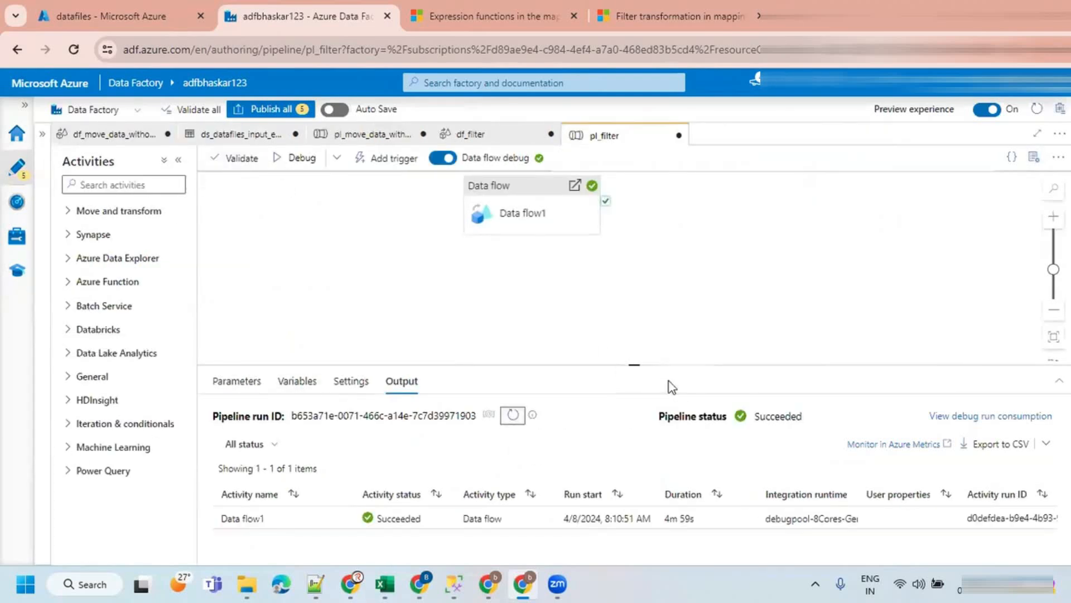
pyautogui.moveTo(634, 362); pyautogui.dragTo(634, 311)
pyautogui.moveTo(510, 206); pyautogui.dragTo(482, 237)
# Inspect the contents of the part-00000 file in the datafiles container's output/filter_employee folder, and return to the storage accounts list.
pyautogui.click(111, 17)
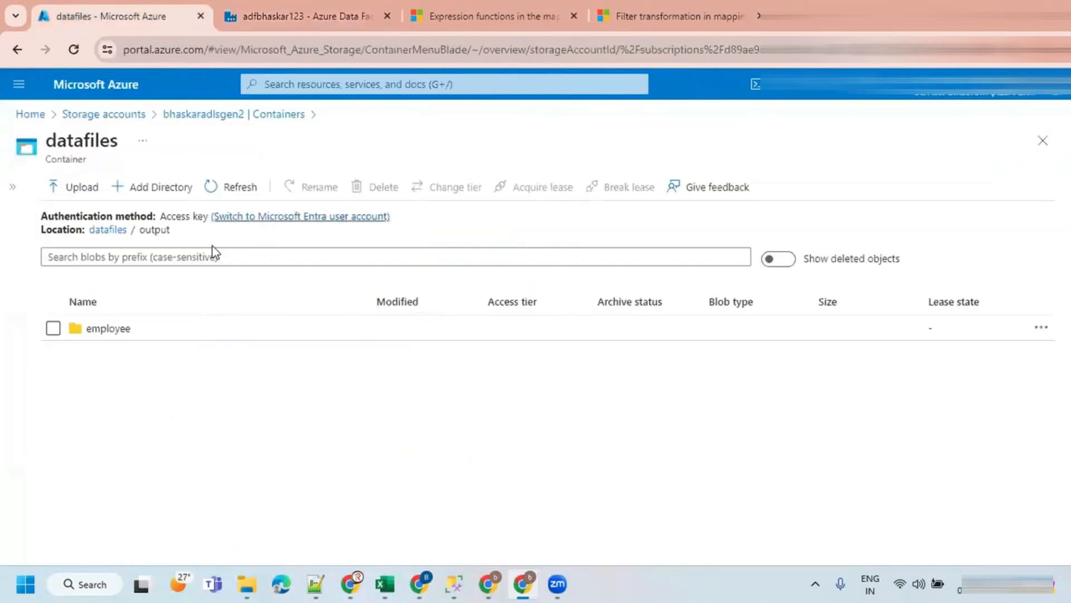
pyautogui.click(221, 195)
pyautogui.click(117, 354)
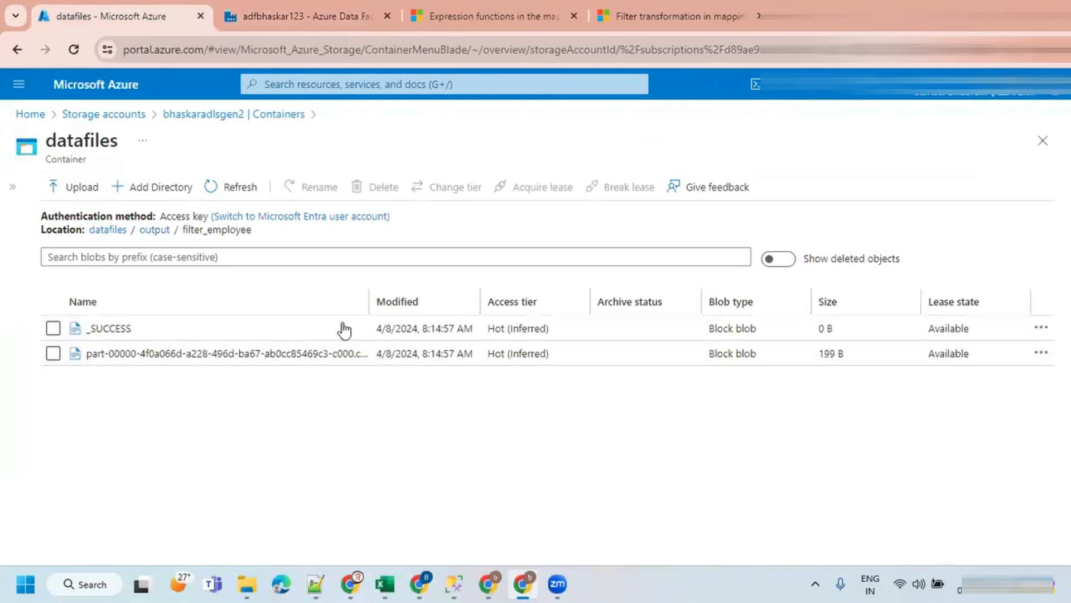
pyautogui.click(248, 354)
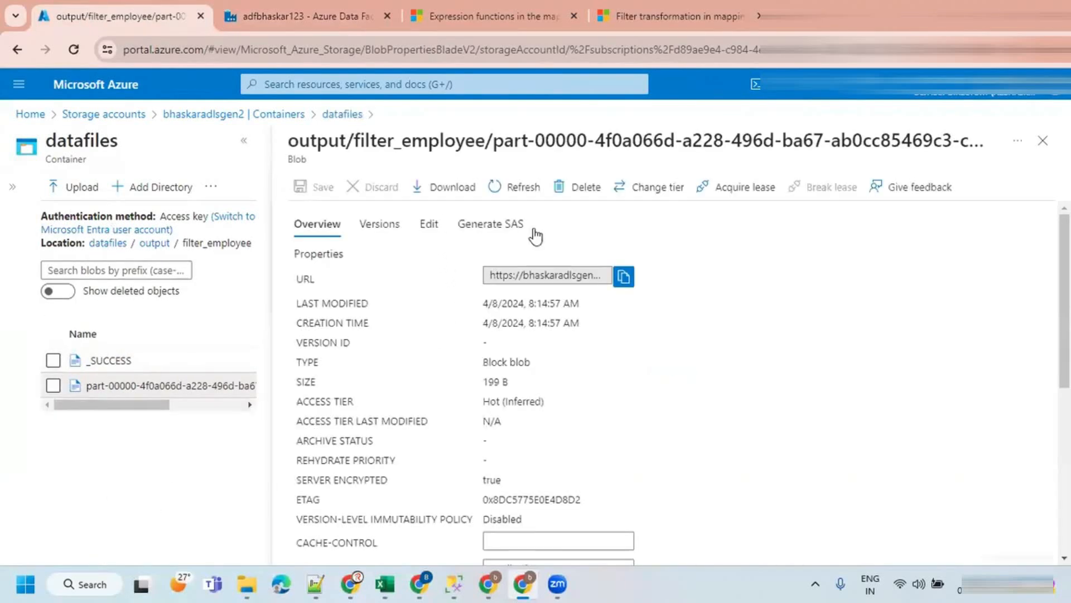
pyautogui.click(429, 224)
pyautogui.moveTo(657, 304); pyautogui.dragTo(710, 234)
pyautogui.click(659, 285)
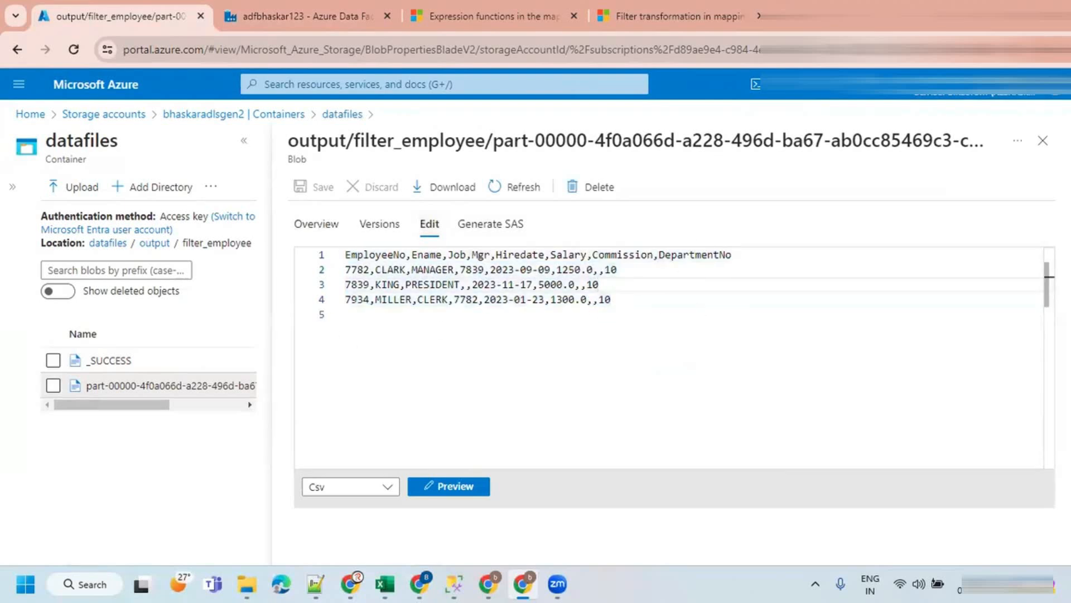
pyautogui.click(1042, 141)
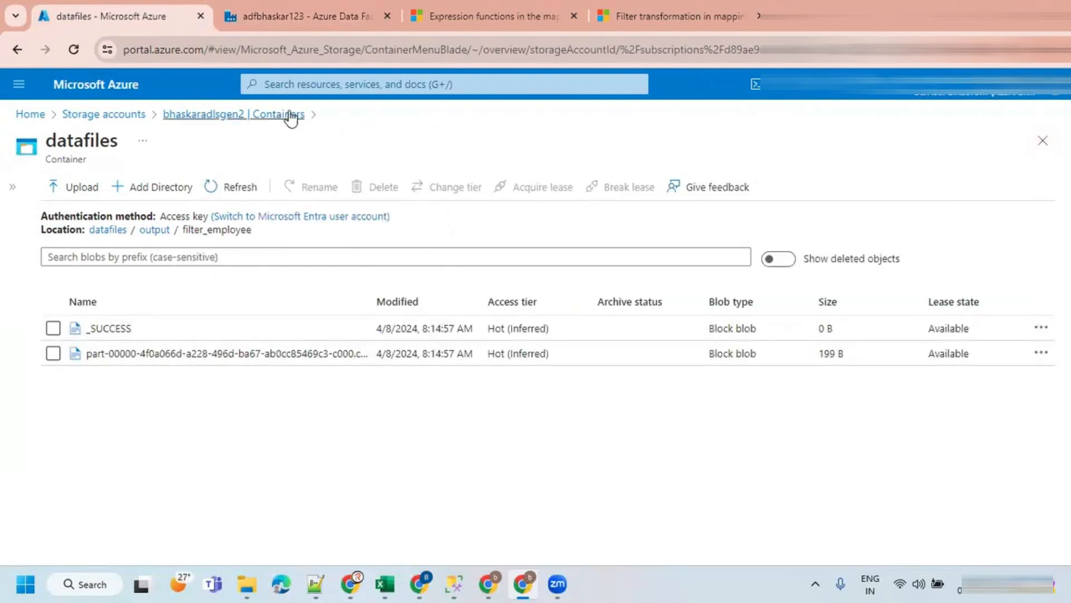
pyautogui.click(106, 115)
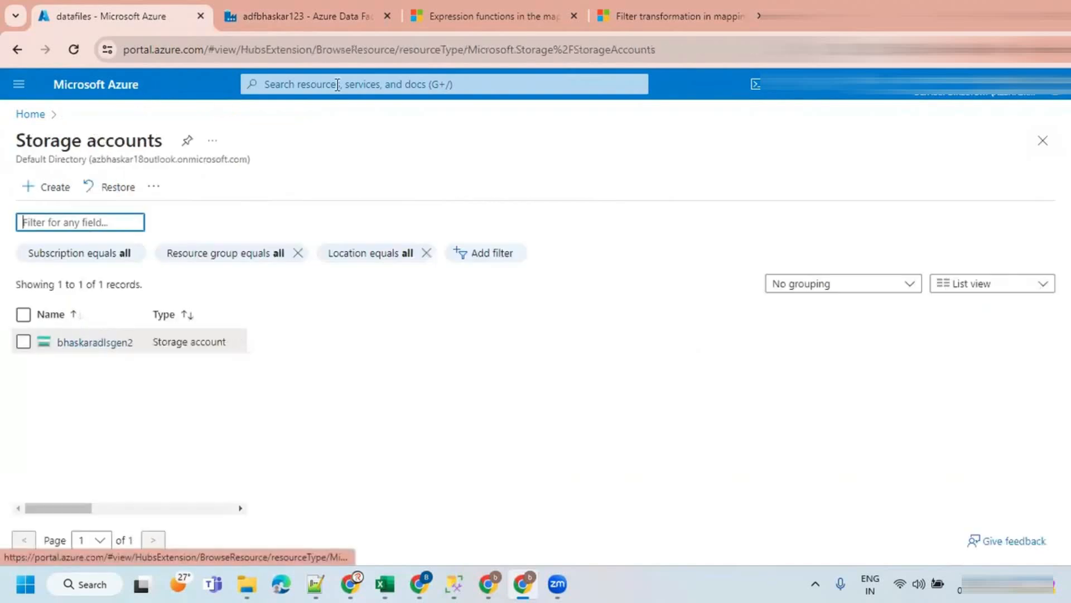
# Switch back to Data Factory, open the df_filter data flow and preview the data of filter1.
pyautogui.click(330, 16)
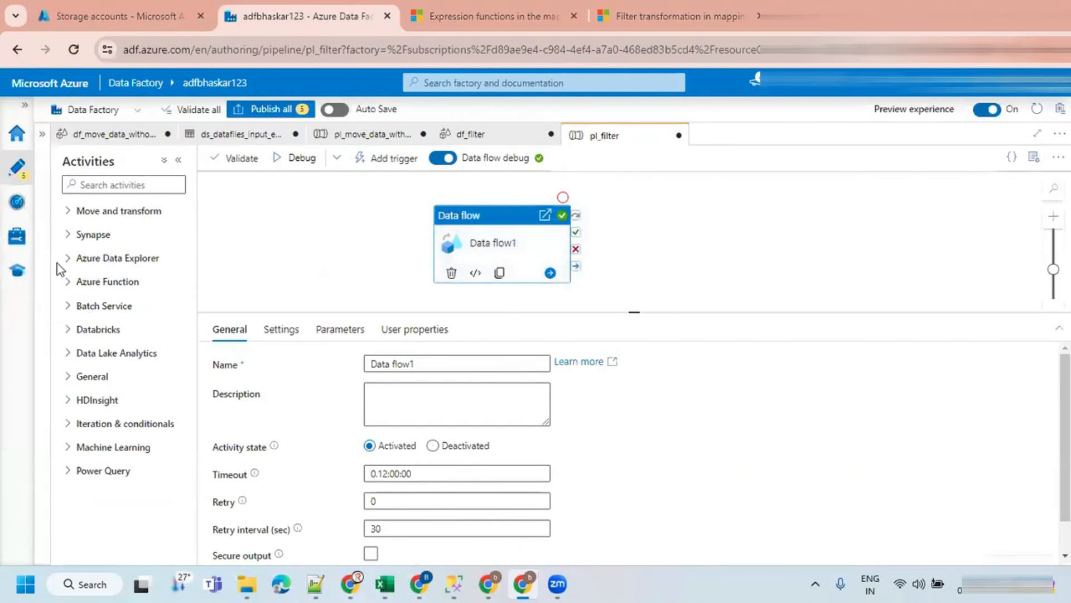
pyautogui.click(43, 178)
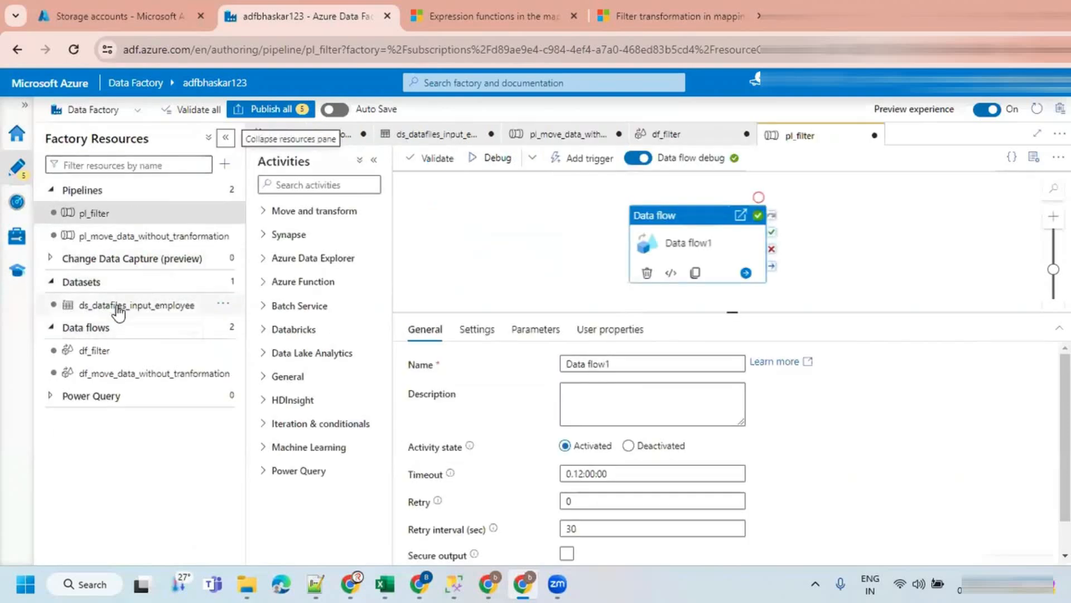
pyautogui.click(103, 352)
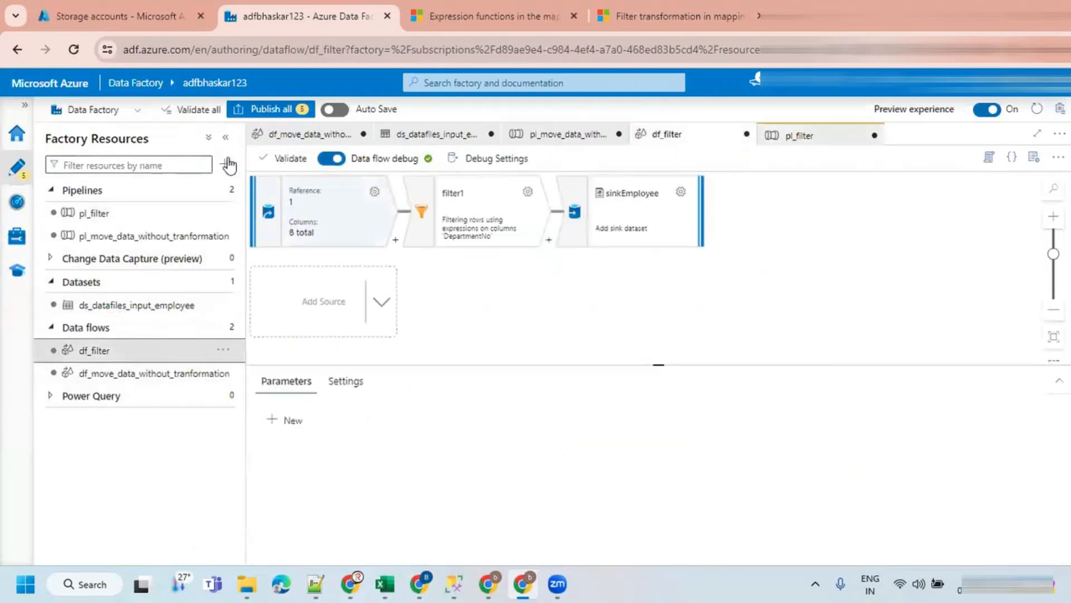
pyautogui.click(225, 137)
pyautogui.click(1034, 157)
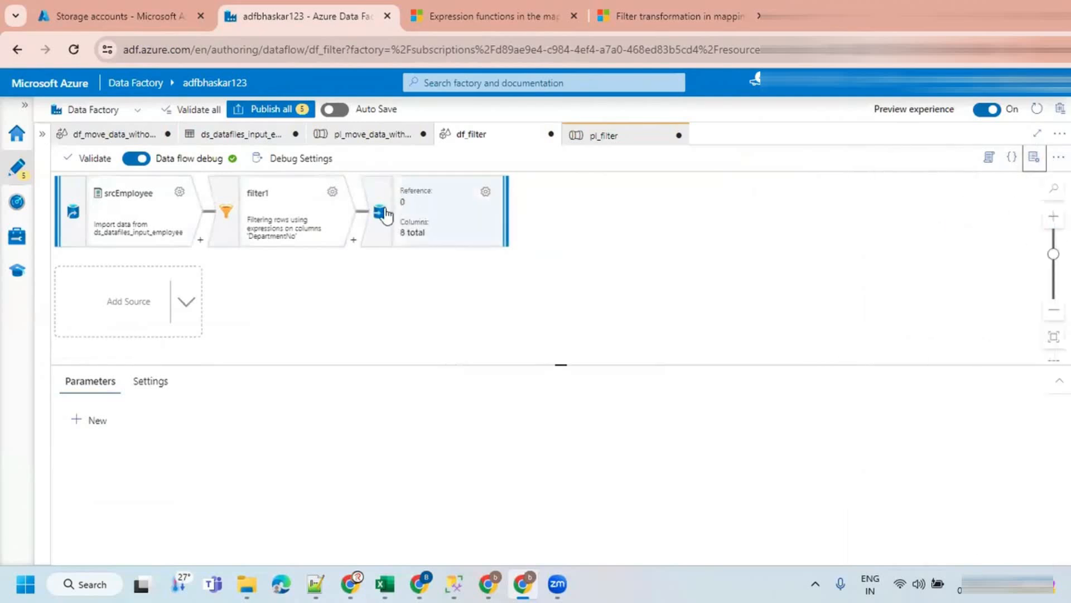
pyautogui.click(296, 208)
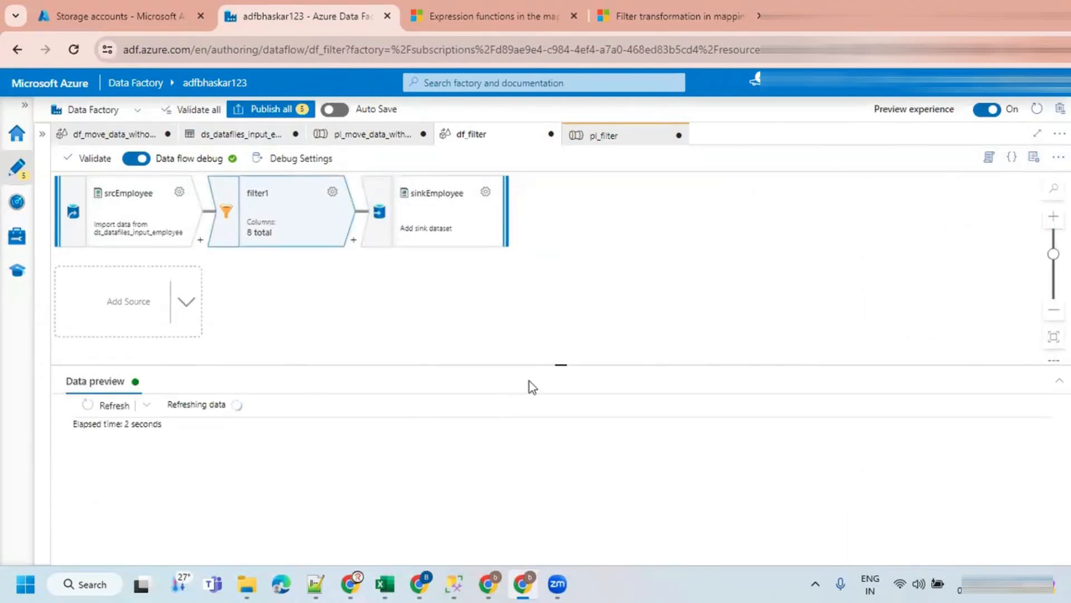
pyautogui.moveTo(558, 366); pyautogui.dragTo(552, 333)
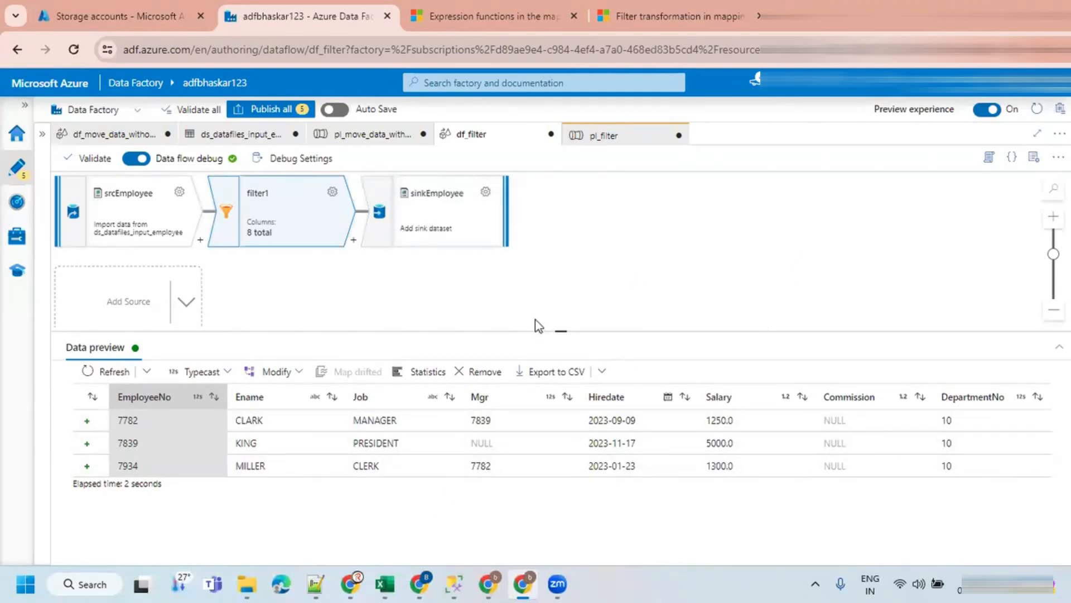
# Extend filter1's condition to DepartmentNo==10 || DepartmentNo==20 in the expression builder and save it.
pyautogui.click(332, 191)
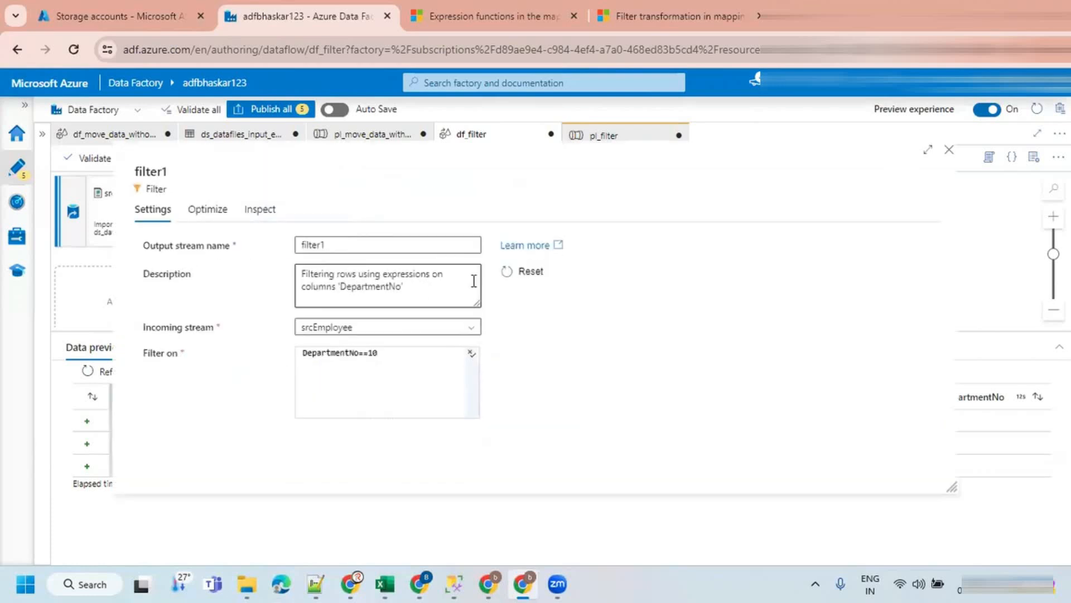
pyautogui.click(397, 363)
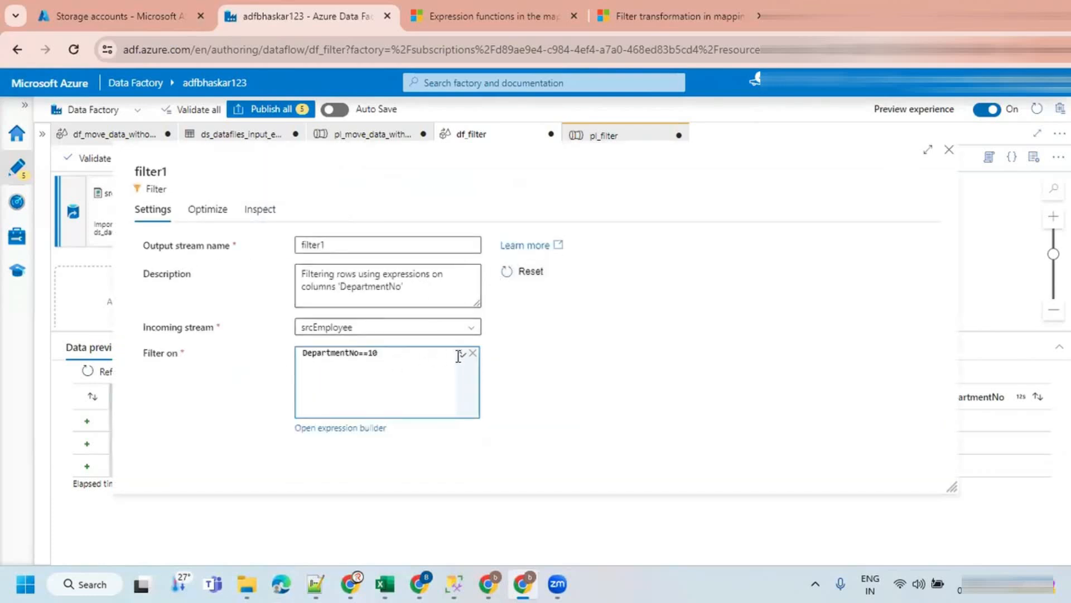
pyautogui.click(362, 428)
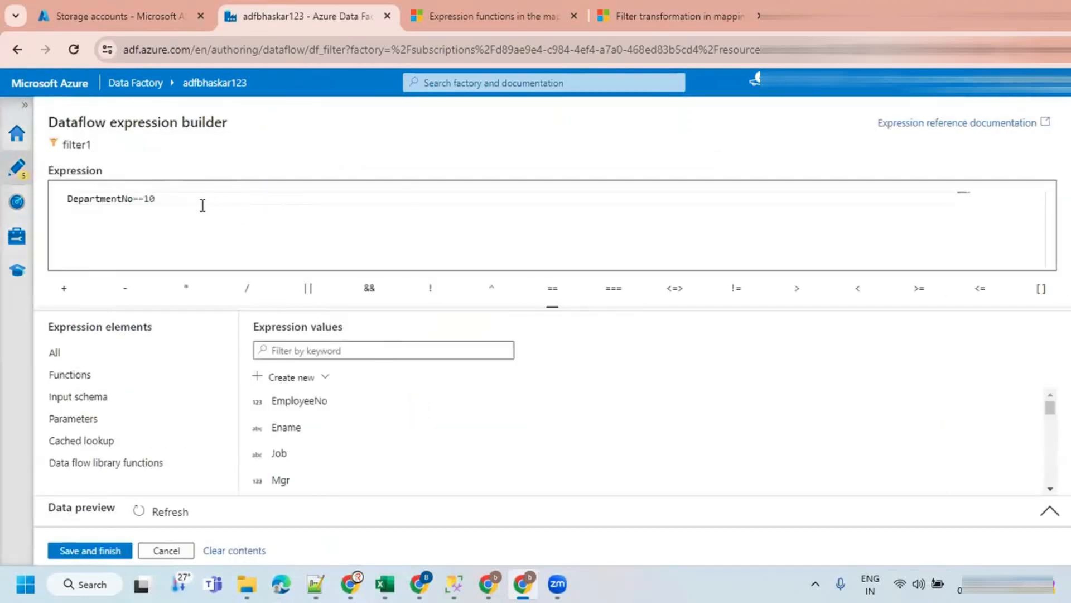
pyautogui.moveTo(203, 205); pyautogui.dragTo(30, 212)
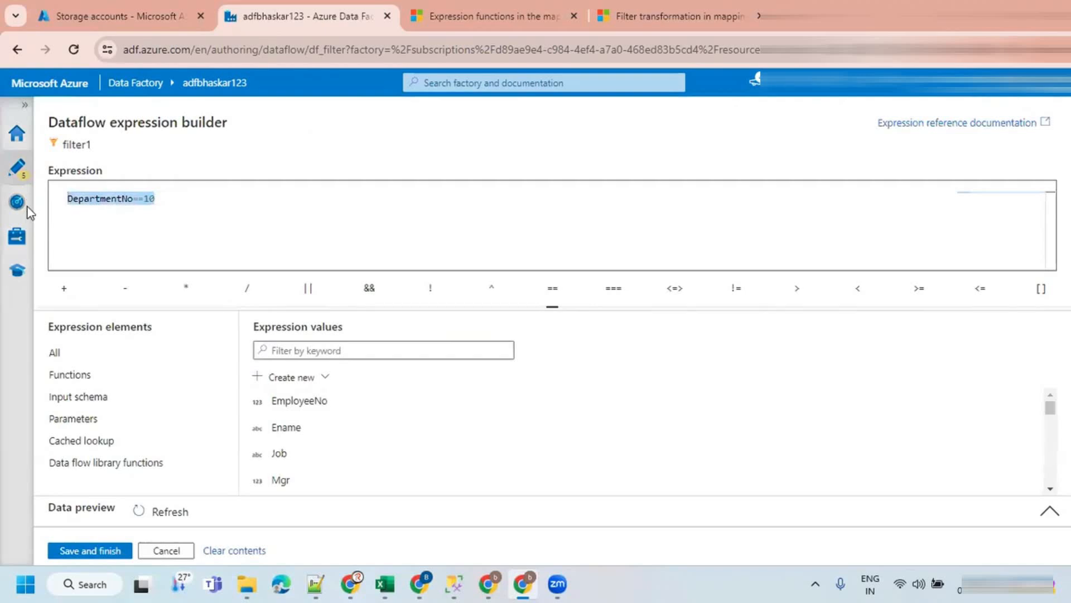
pyautogui.click(194, 204)
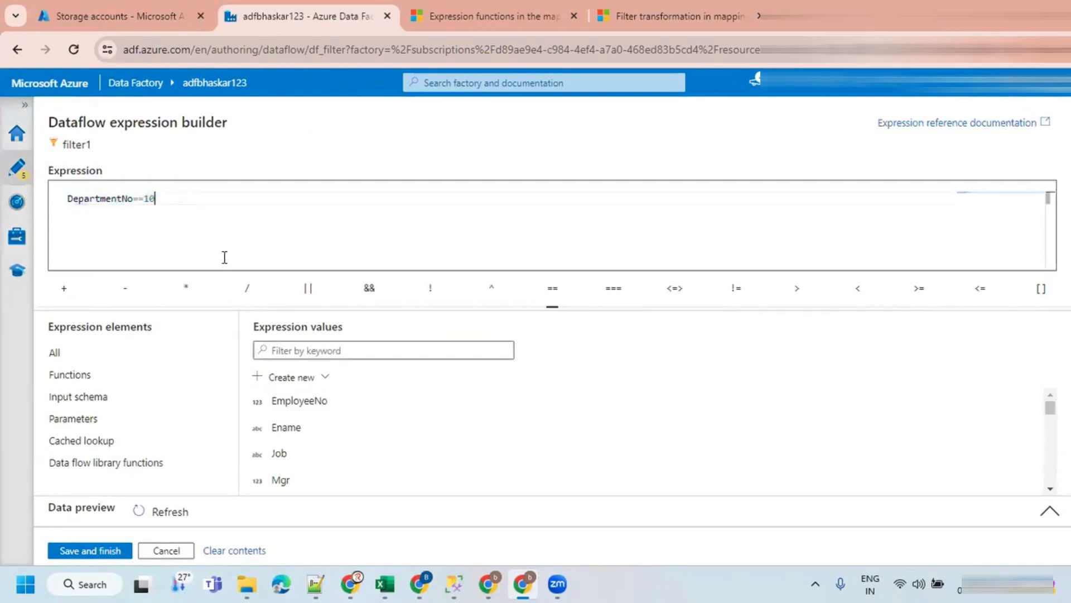
pyautogui.click(307, 288)
pyautogui.moveTo(155, 198); pyautogui.dragTo(47, 209)
pyautogui.hotkey('ctrl', 'c')
pyautogui.click(207, 198)
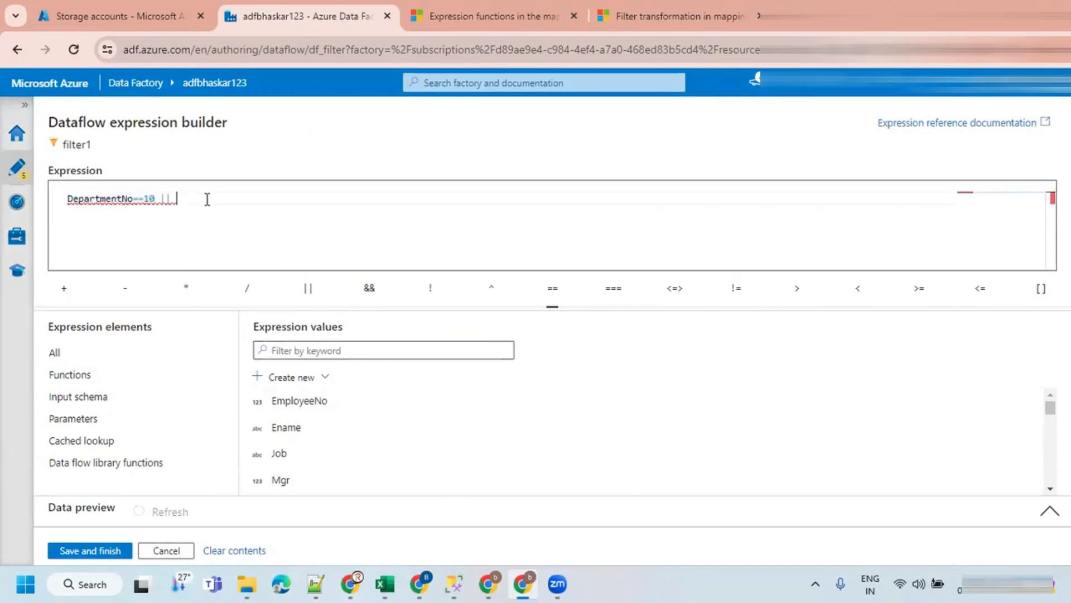
pyautogui.hotkey('ctrl', 'v')
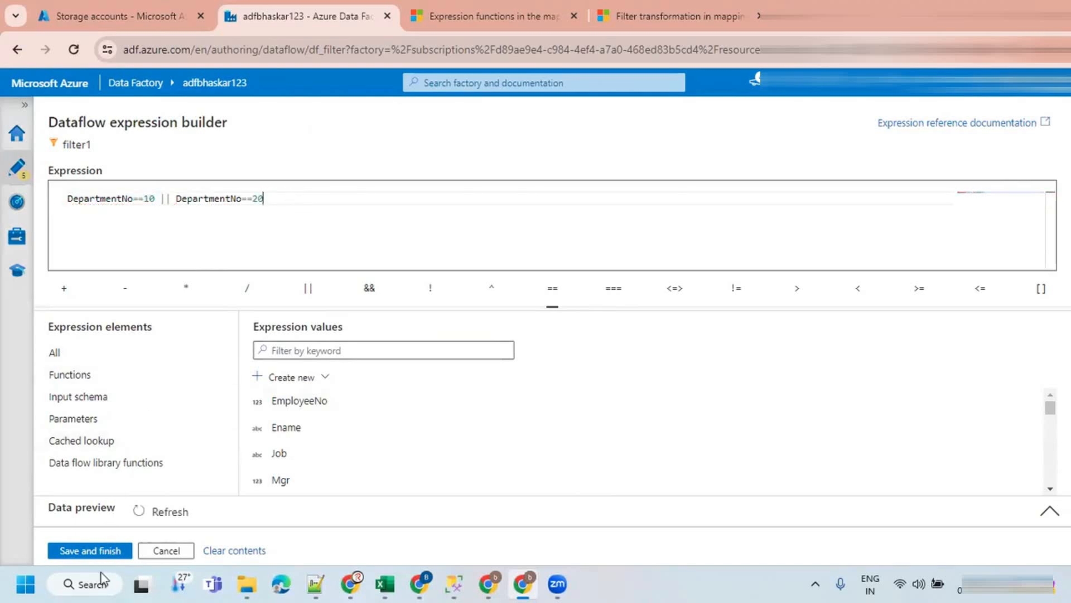
pyautogui.click(108, 551)
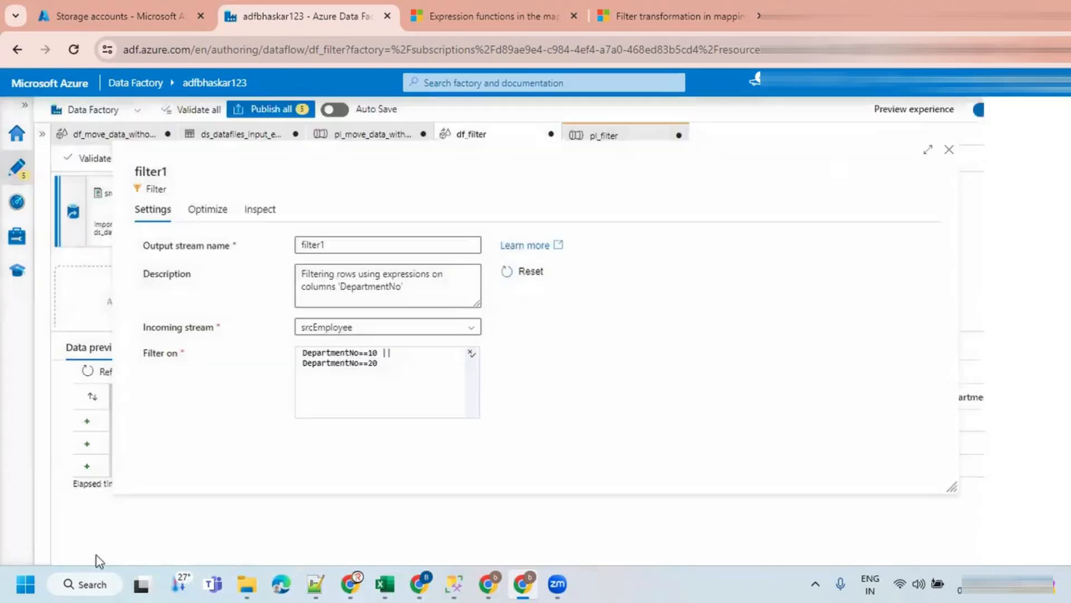
# Close the filter1 settings and review the refreshed data preview for the two departments.
pyautogui.click(949, 150)
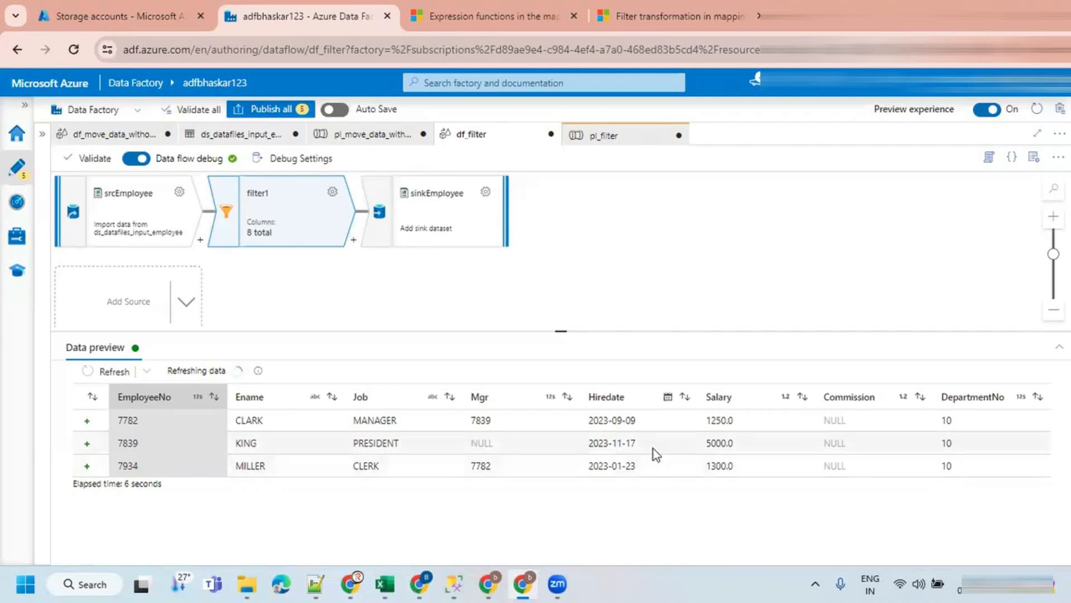
pyautogui.scroll(-2, 802, 484)
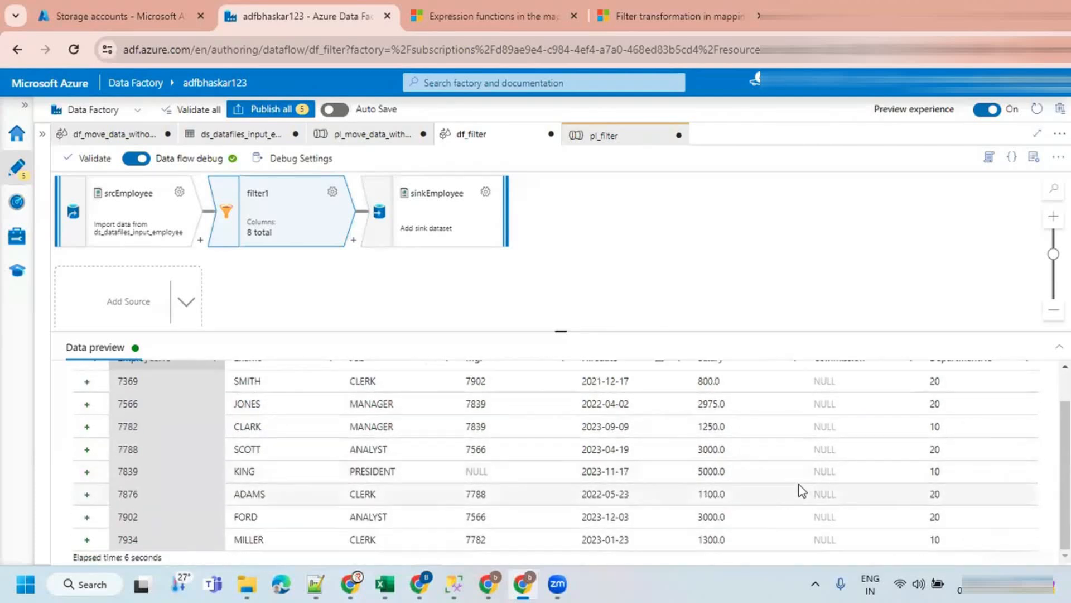
pyautogui.scroll(2, 816, 449)
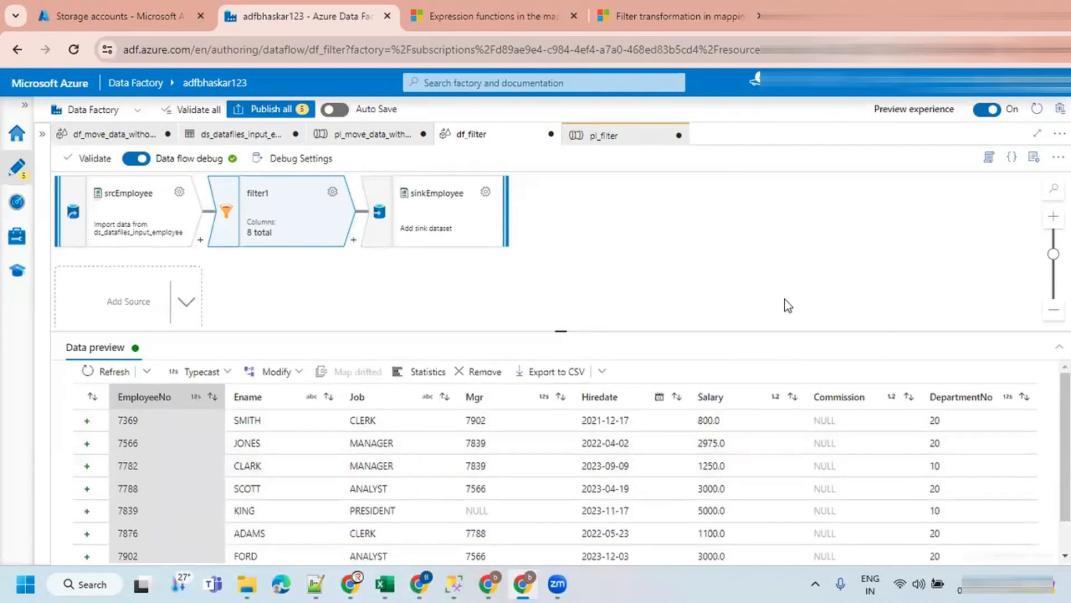
# Clear filter1's existing condition in the expression builder and insert the Commission column instead.
pyautogui.click(333, 192)
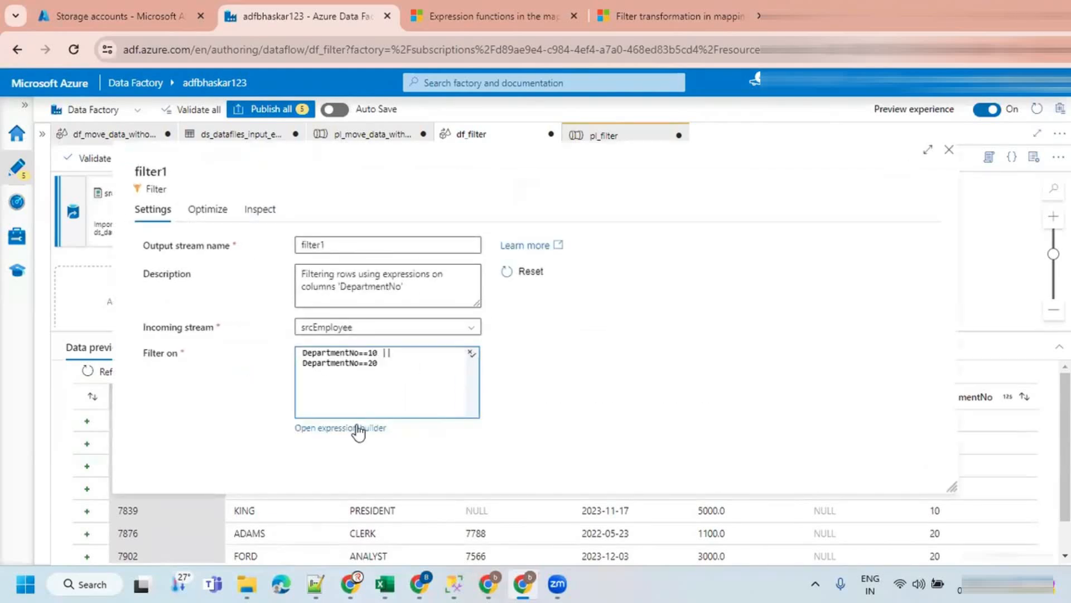
pyautogui.click(357, 429)
pyautogui.moveTo(96, 211); pyautogui.dragTo(19, 214)
pyautogui.press('BackSpace')
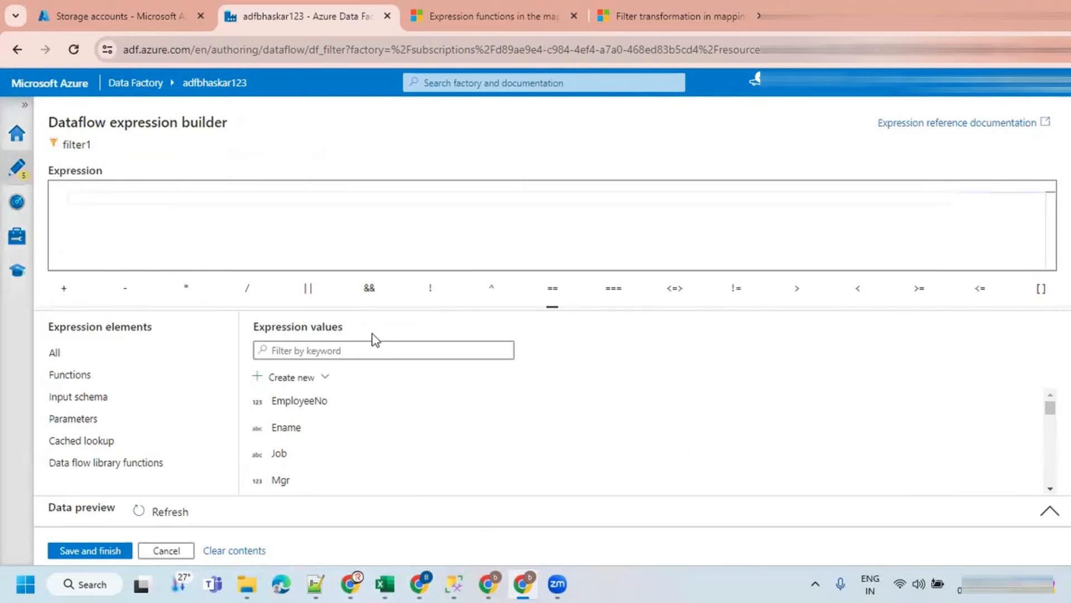
pyautogui.scroll(-3, 285, 444)
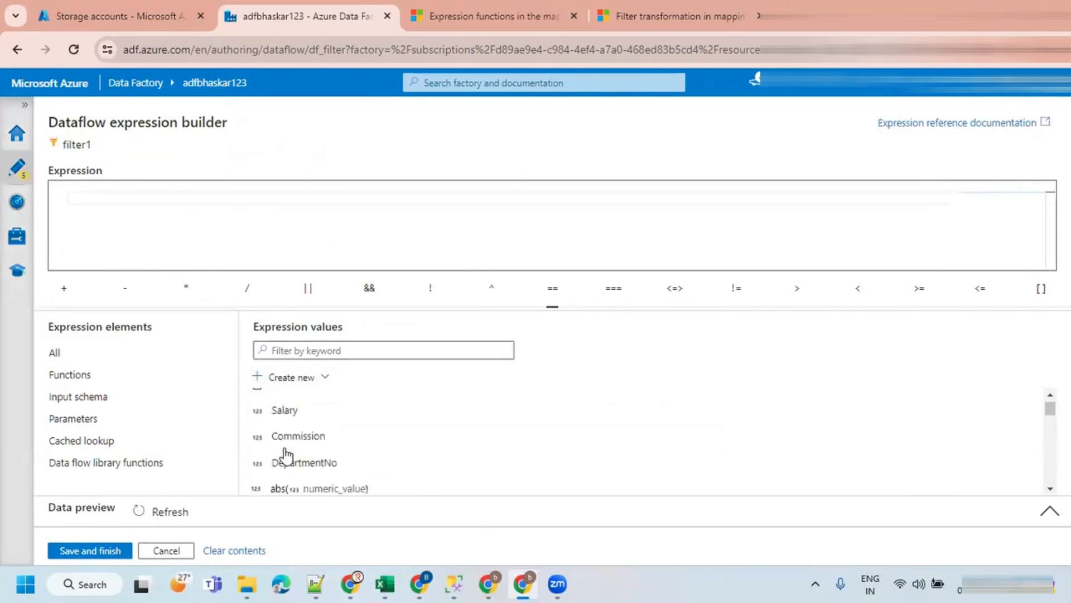
pyautogui.click(298, 401)
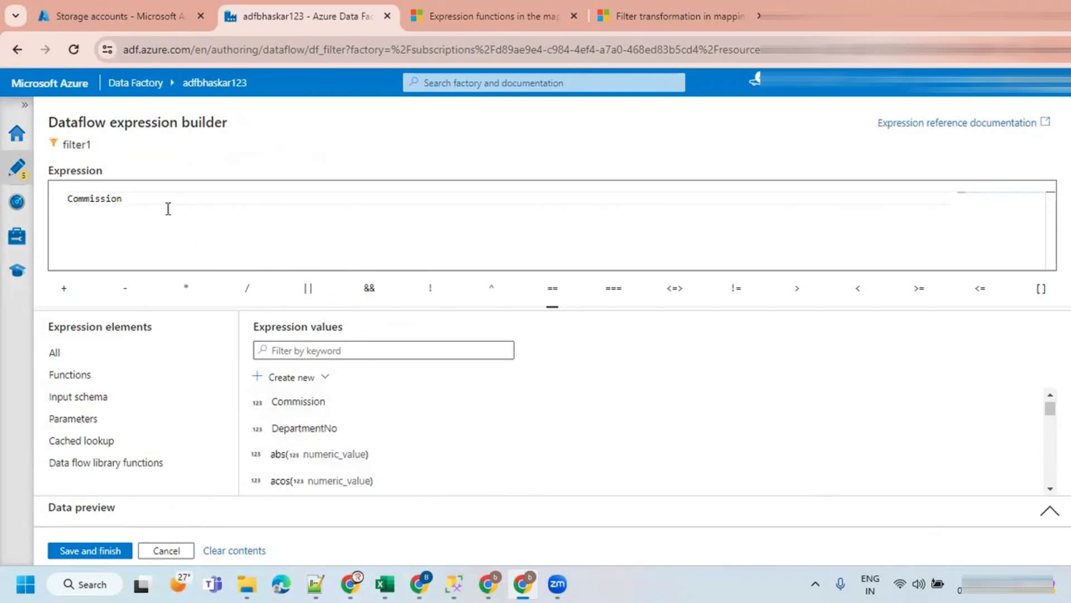
pyautogui.write('is null')
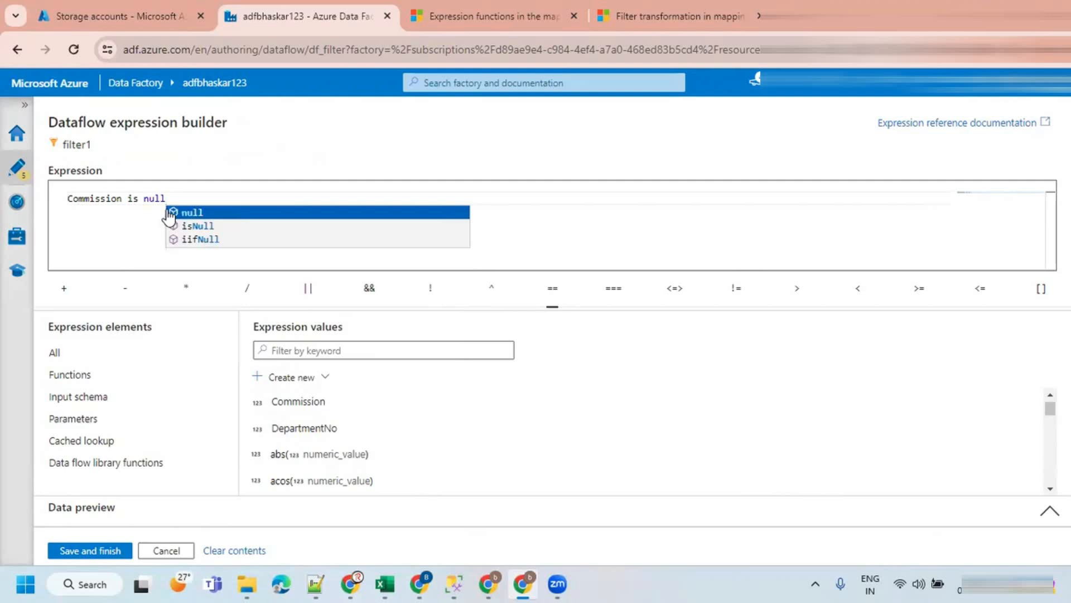
pyautogui.click(122, 207)
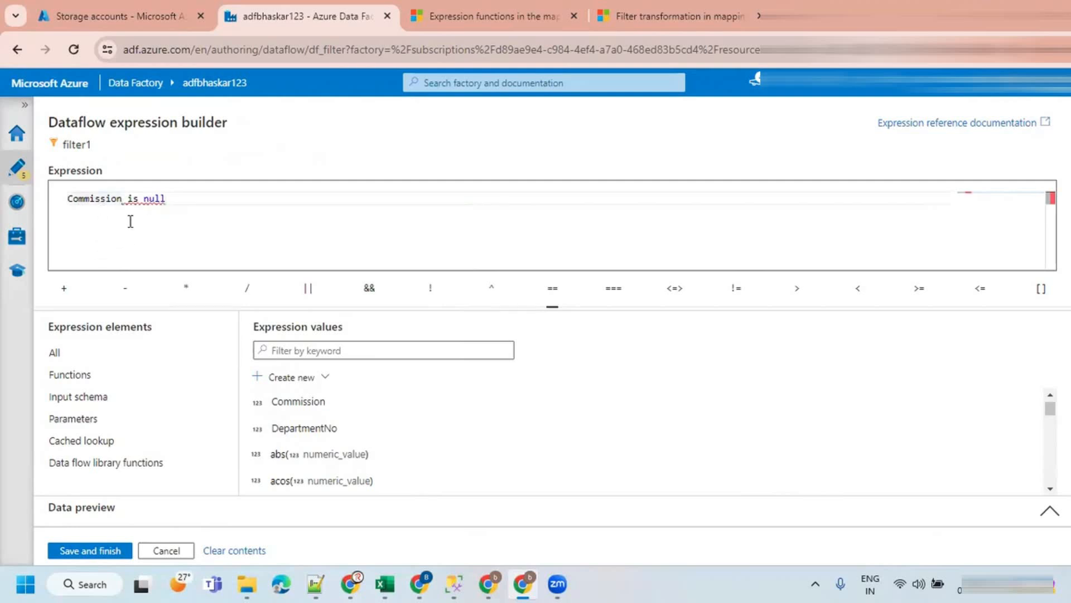
pyautogui.moveTo(127, 199); pyautogui.dragTo(218, 202)
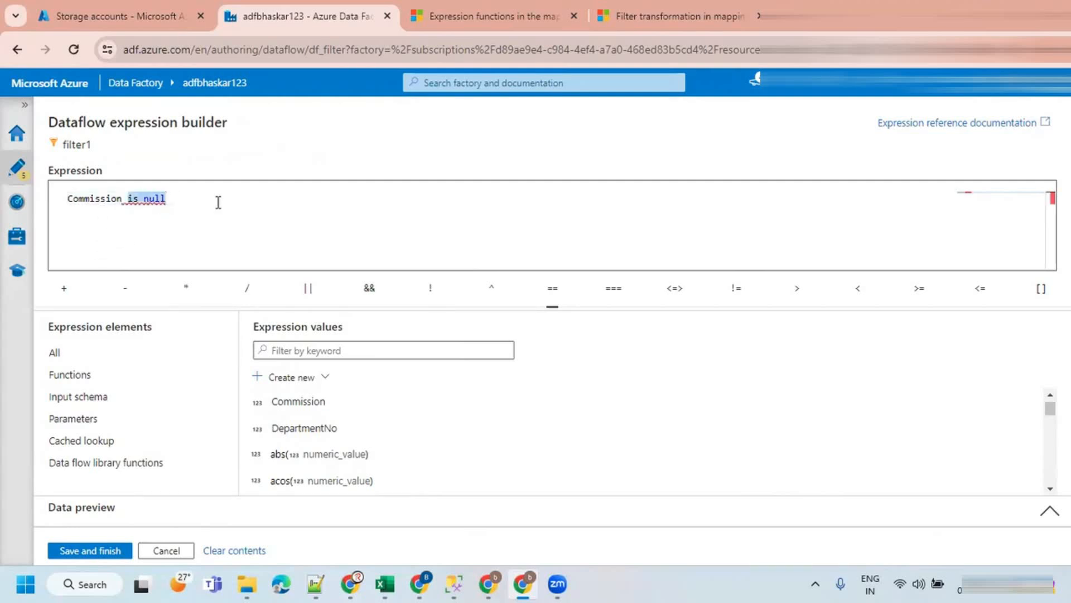
pyautogui.press('BackSpace')
pyautogui.press('BackSpace')
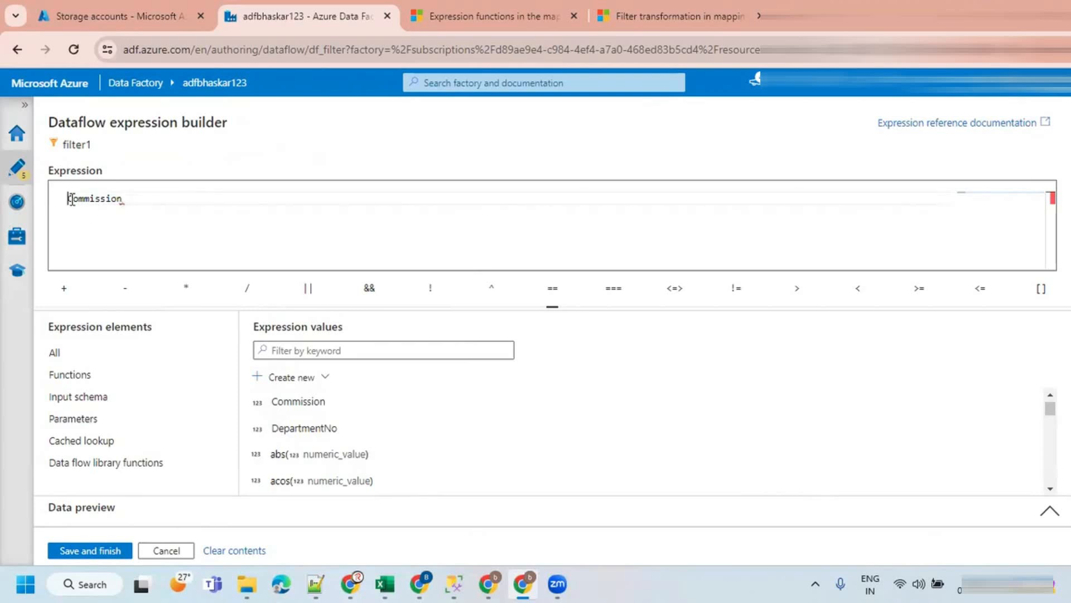
# Wrap the column as isNull(Commission) and look up the isNull function's description by searching the expression values for "isn".
pyautogui.write('isNull(')
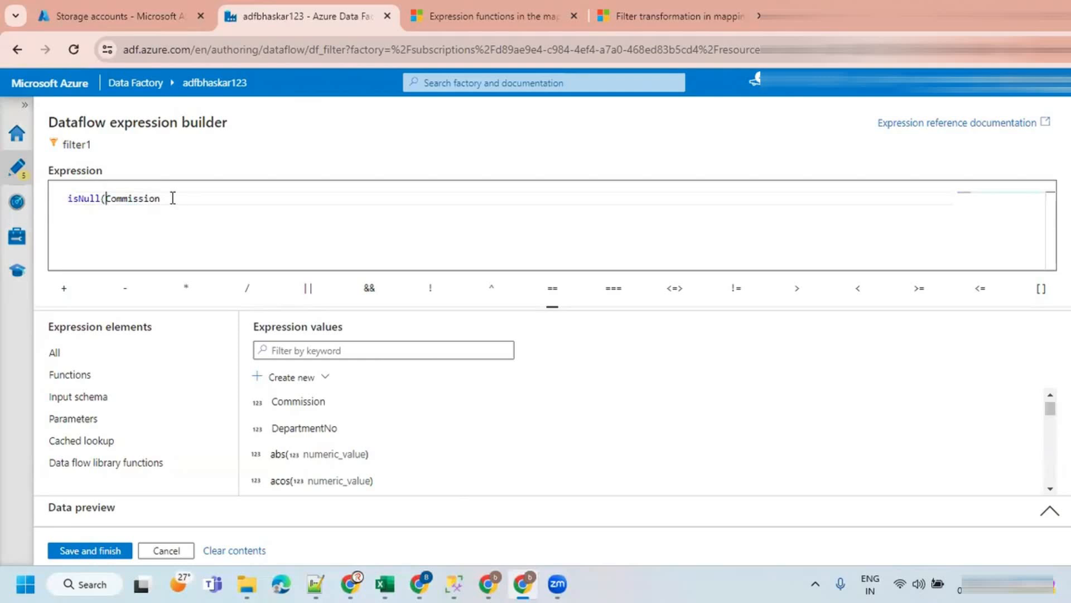
pyautogui.write(')')
pyautogui.click(316, 347)
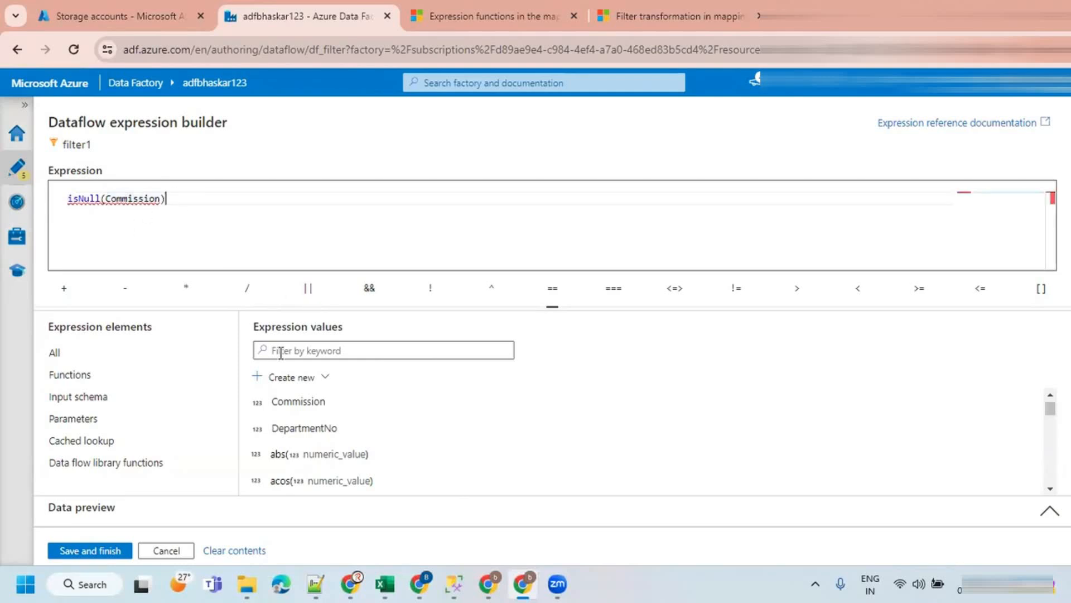
pyautogui.write('isn')
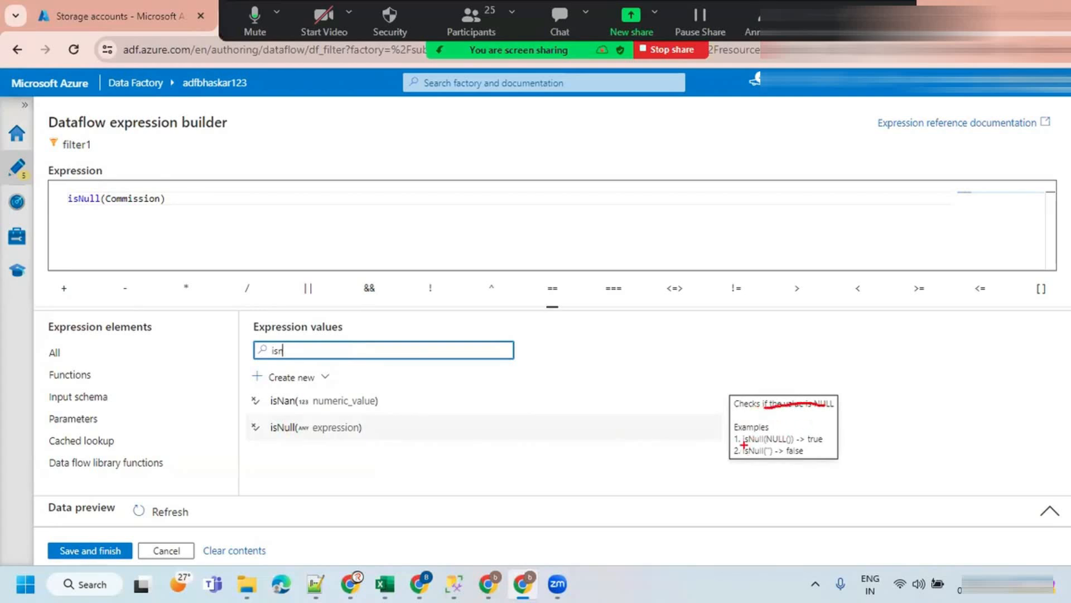
pyautogui.moveTo(771, 443); pyautogui.dragTo(815, 440)
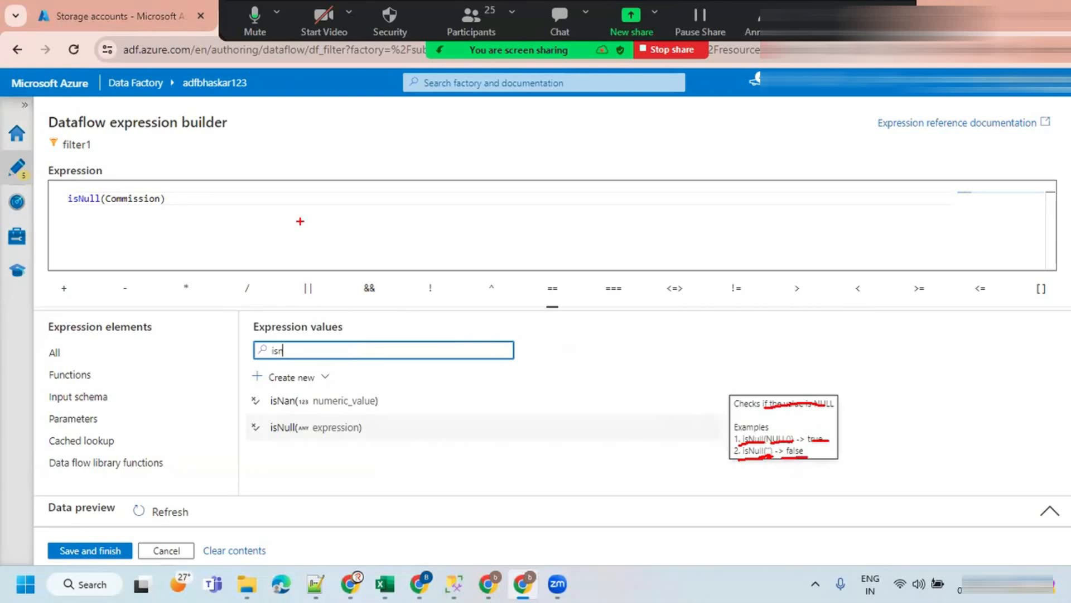
# Save the isNull(Commission) condition, close the filter1 settings and check the data preview.
pyautogui.click(92, 551)
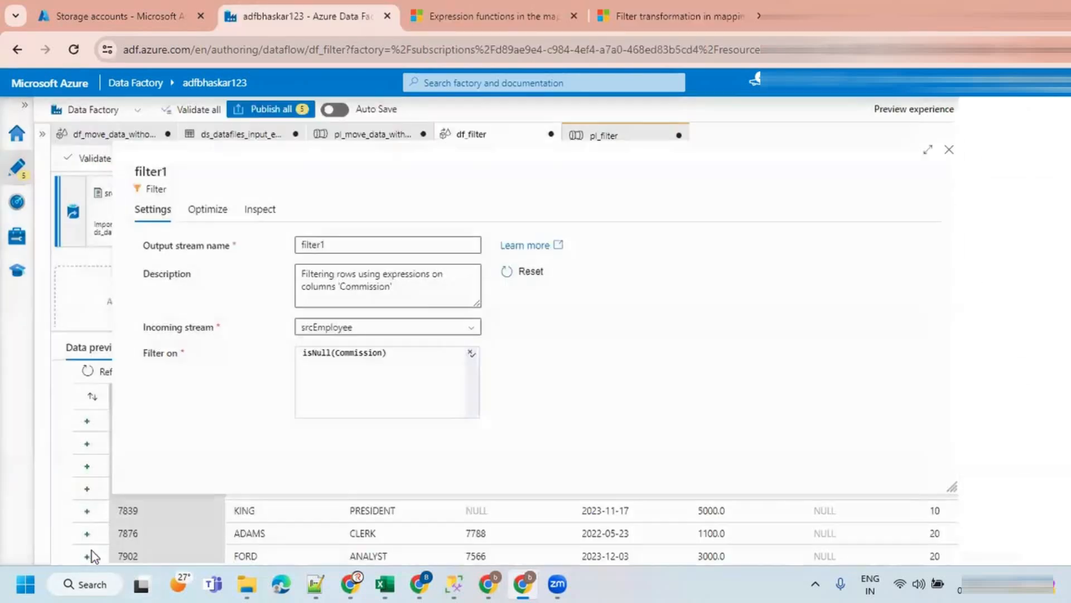
pyautogui.click(949, 149)
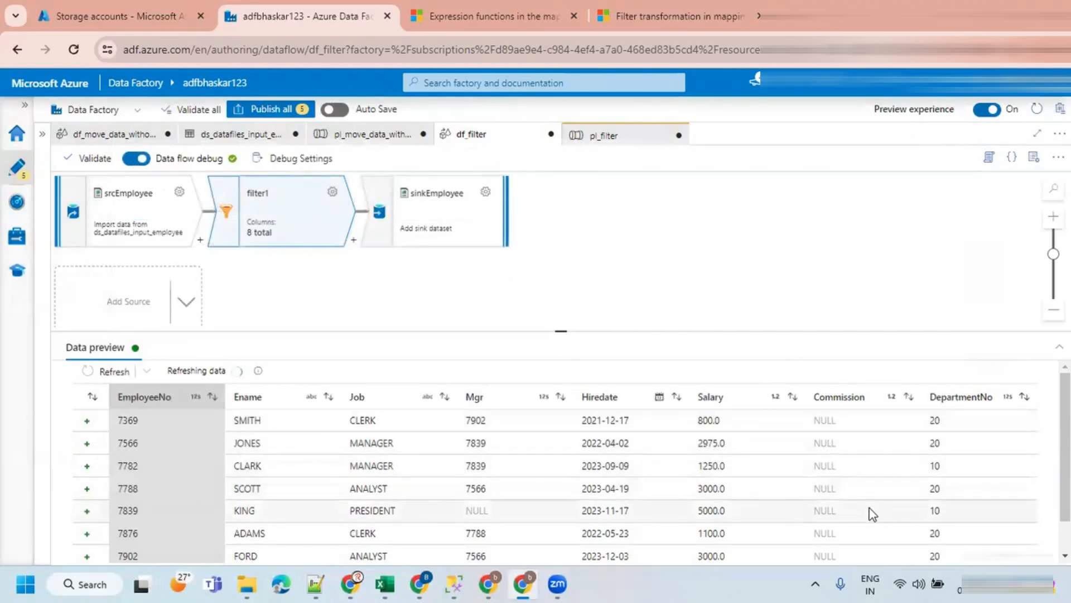
pyautogui.scroll(-1, 868, 507)
pyautogui.scroll(1, 828, 474)
pyautogui.scroll(-1, 835, 418)
pyautogui.scroll(1, 831, 443)
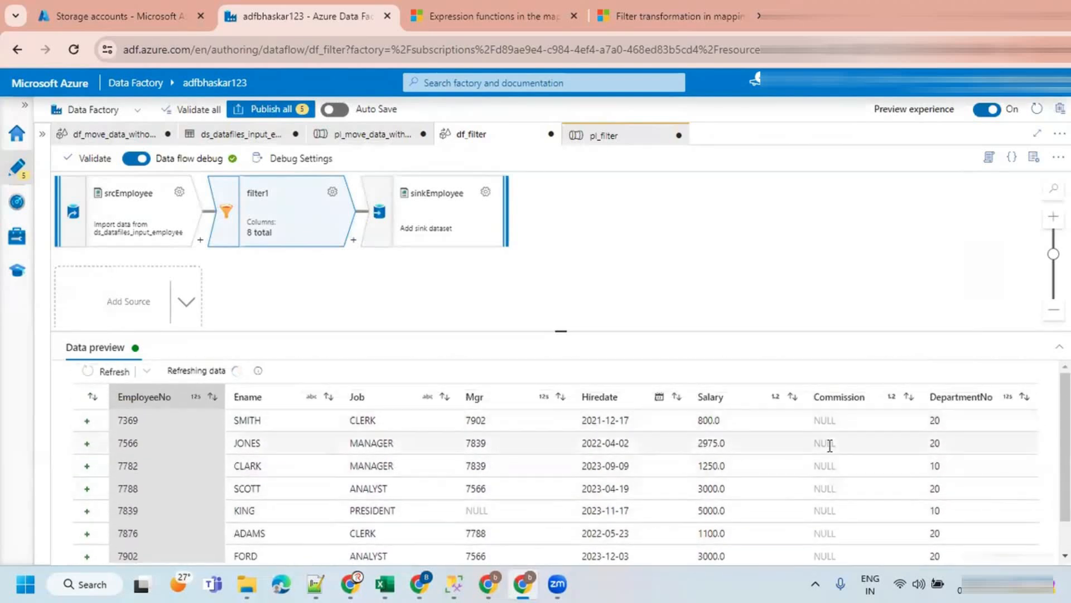
# Negate filter1's condition to !isNull(Commission), save it and check the Commission column in the data preview.
pyautogui.click(332, 192)
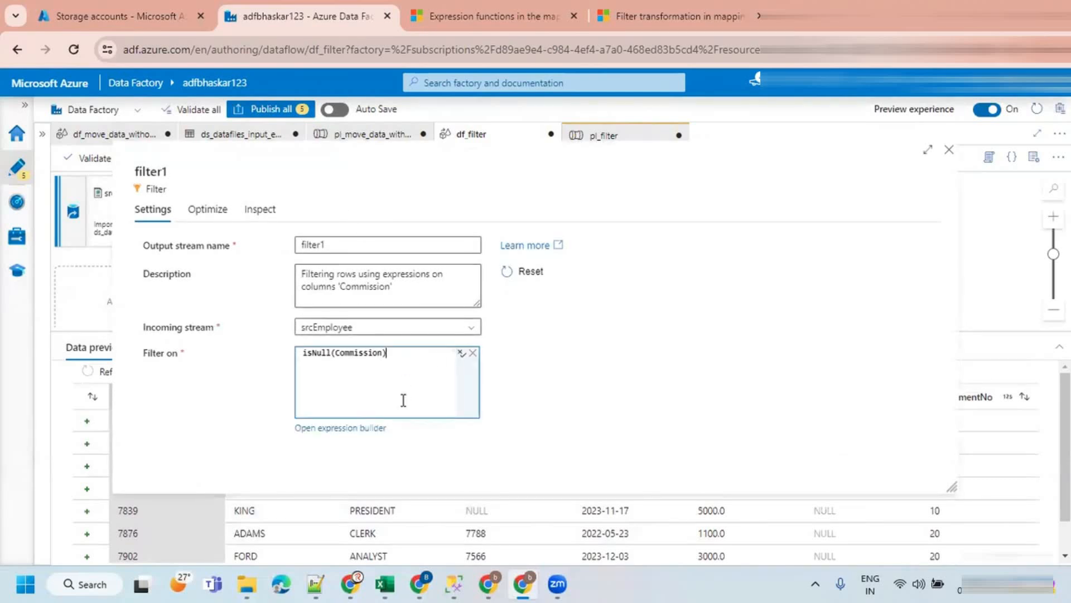
pyautogui.click(355, 432)
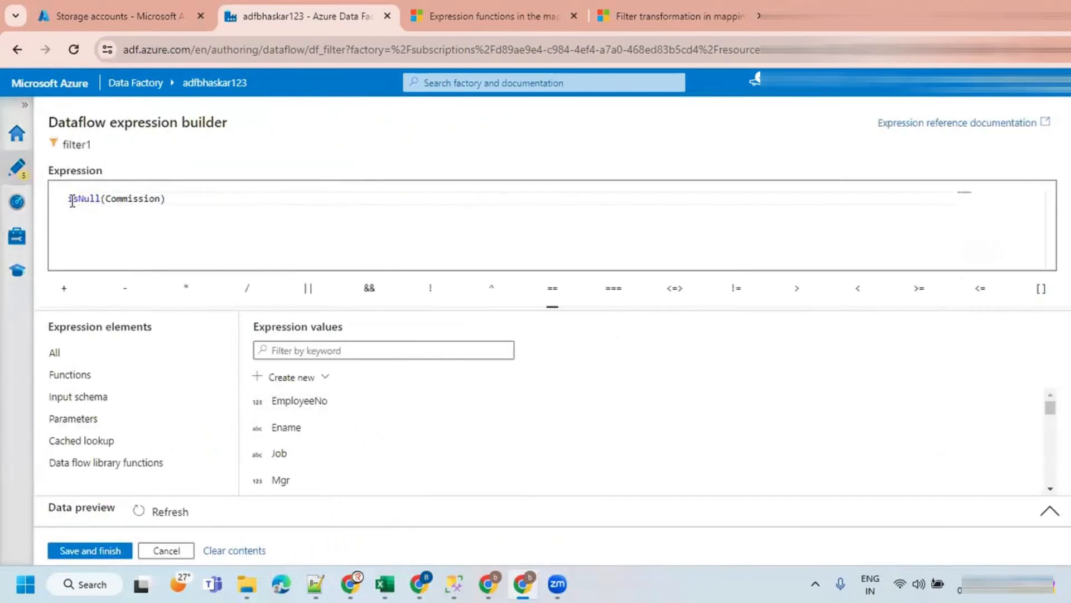
pyautogui.moveTo(184, 200); pyautogui.dragTo(49, 202)
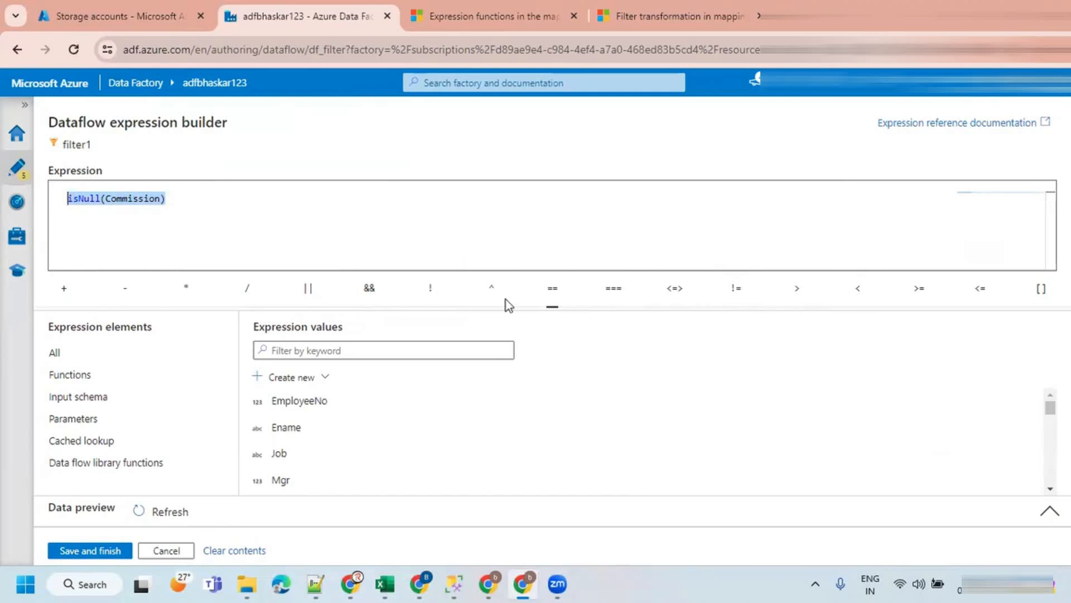
pyautogui.click(134, 199)
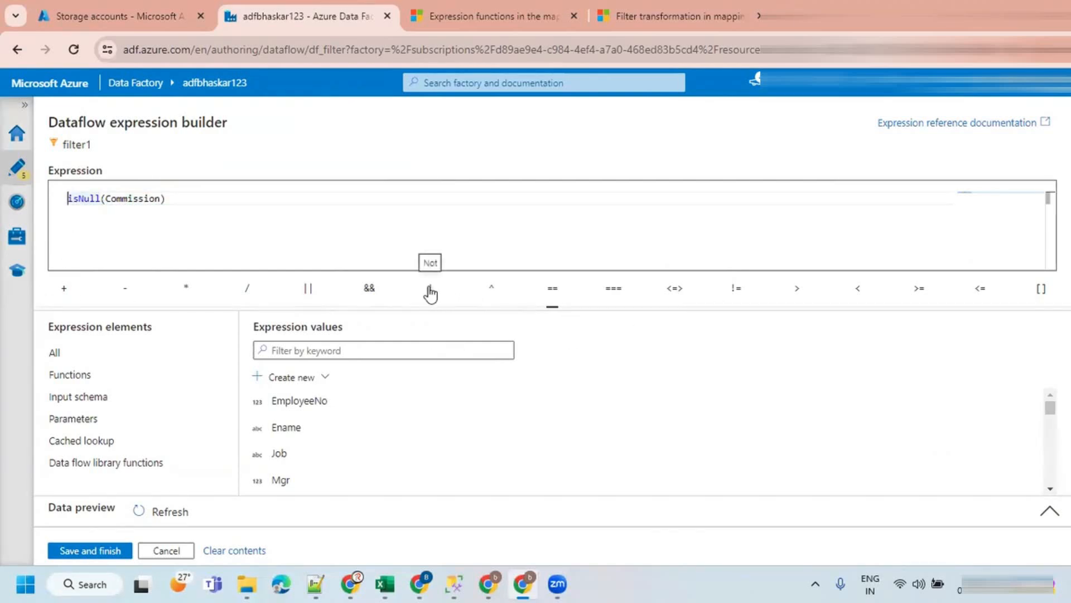
pyautogui.click(429, 290)
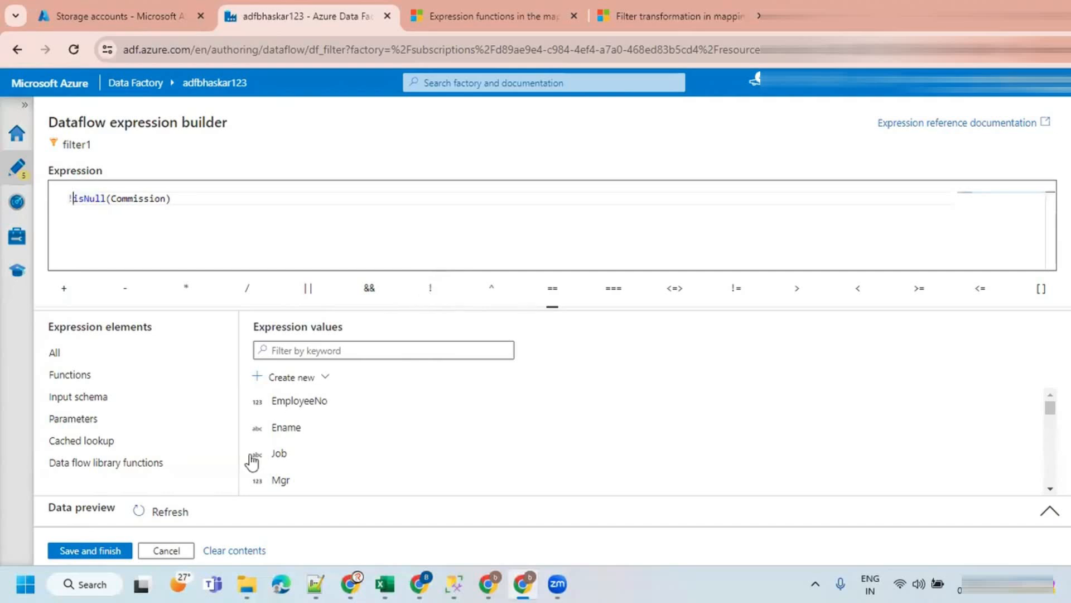
pyautogui.click(70, 551)
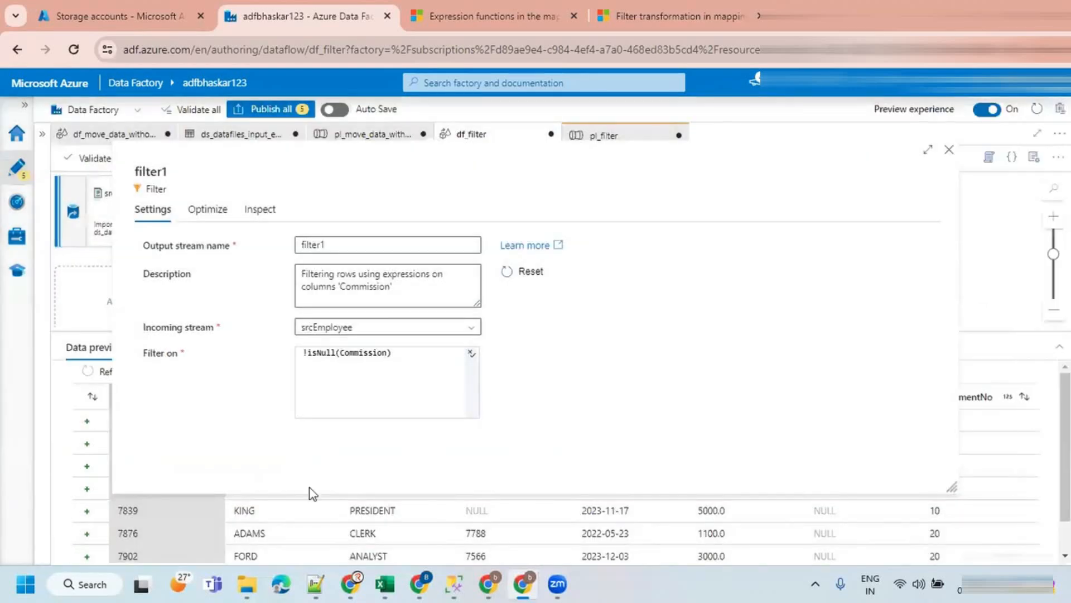
pyautogui.click(950, 151)
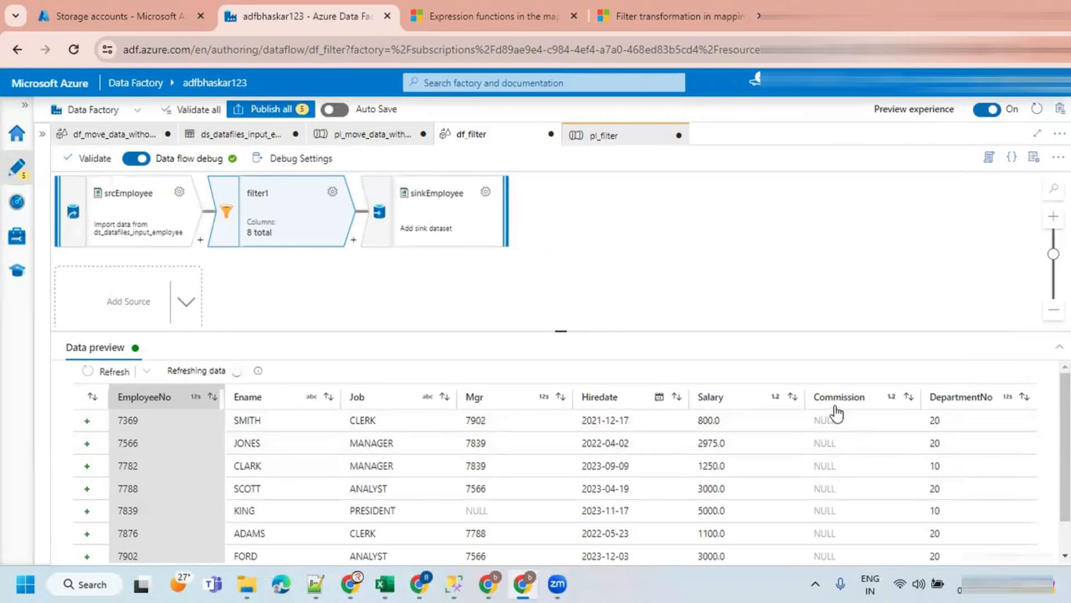
pyautogui.click(848, 444)
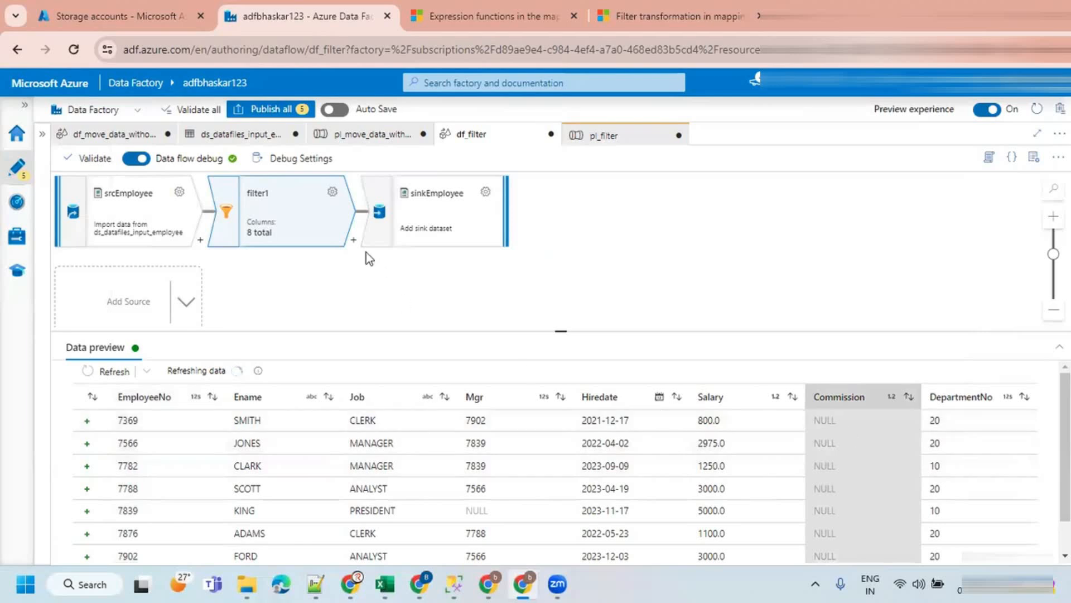
# Reopen filter1's condition in the expression builder and add an opening parenthesis between ! and isNull(Commission).
pyautogui.click(333, 192)
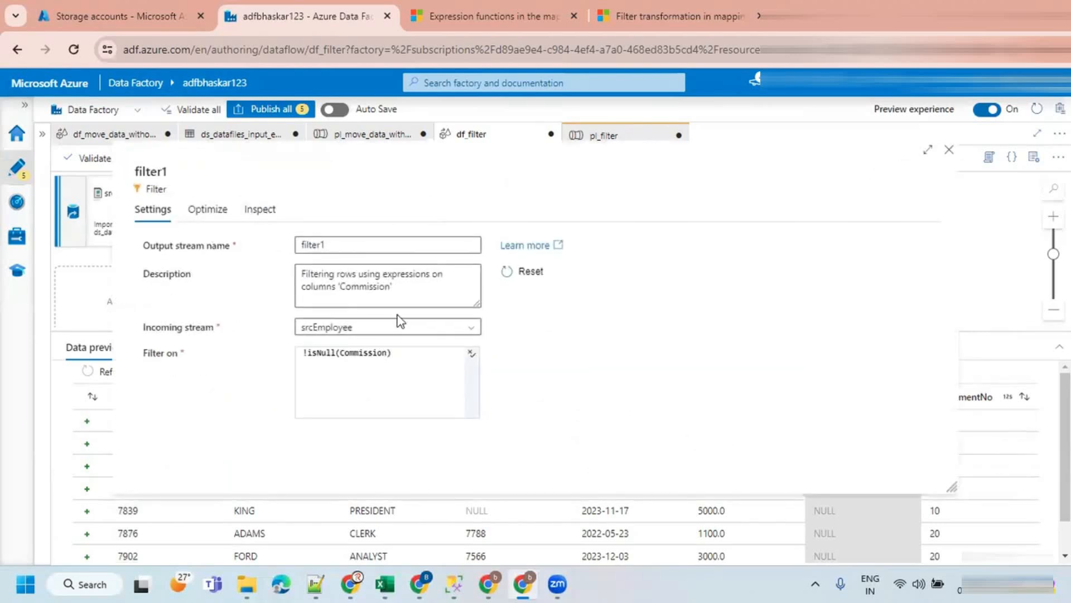
pyautogui.click(431, 349)
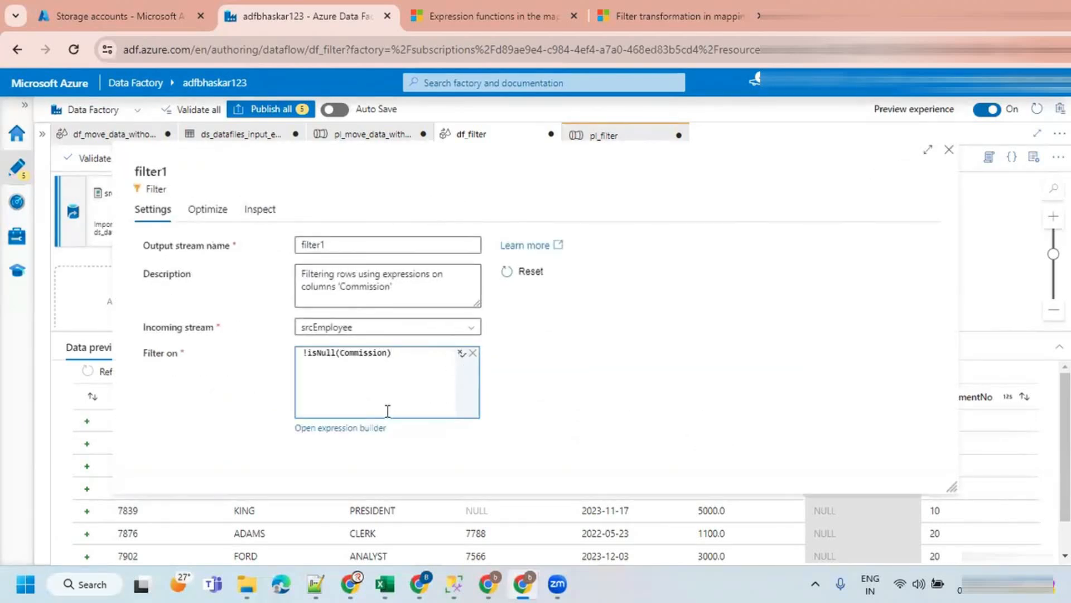
pyautogui.click(365, 429)
pyautogui.click(75, 198)
pyautogui.write('*')
pyautogui.press('BackSpace')
pyautogui.write('(')
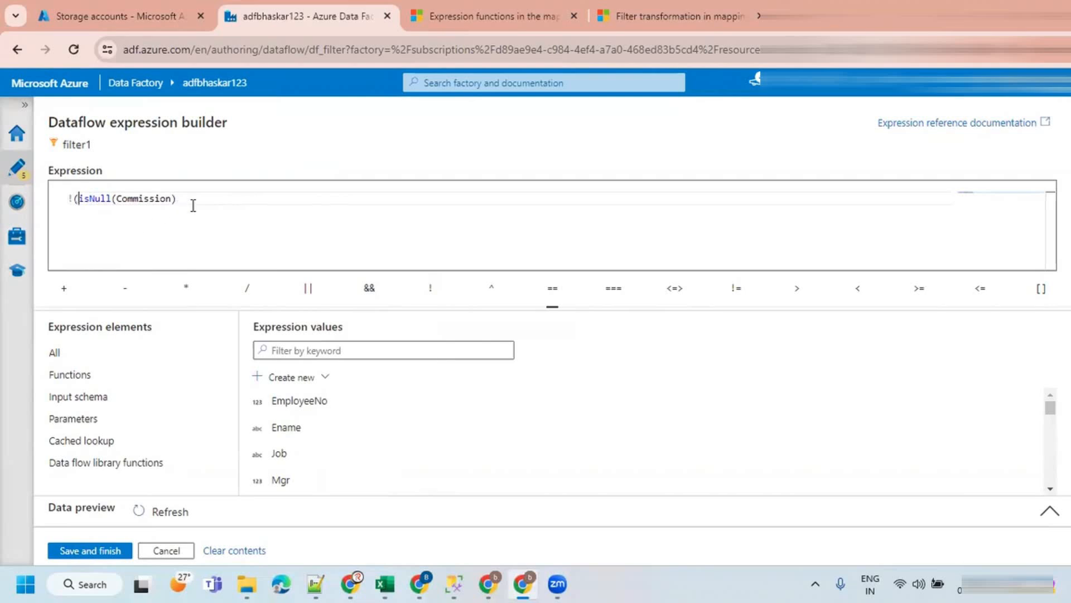
# Complete the filter1 expression as !(isNull(Commission)), save it and close the filter settings.
pyautogui.write(')')
pyautogui.click(79, 561)
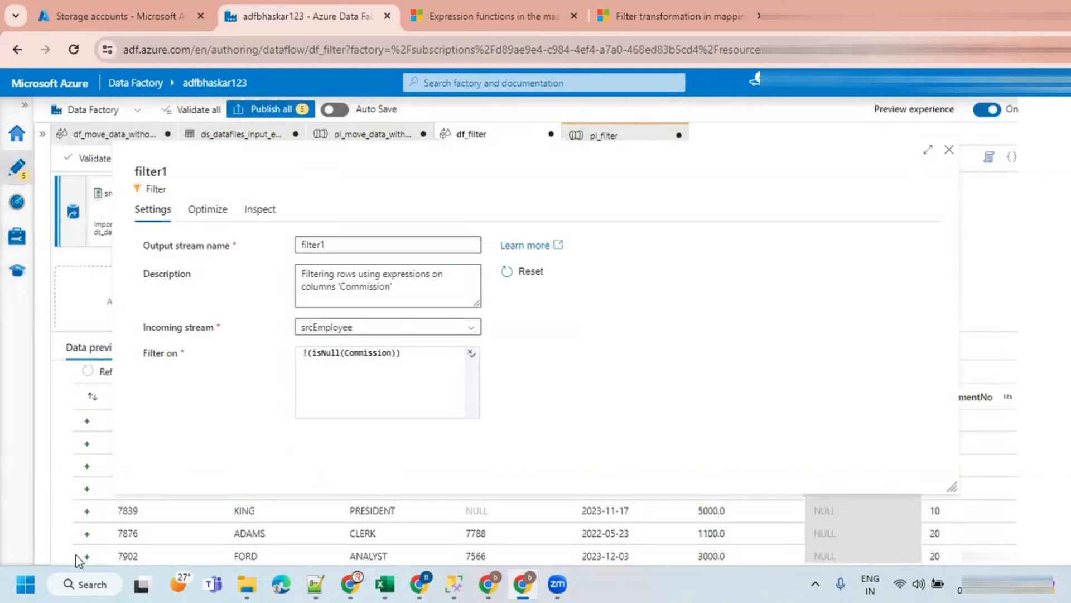
pyautogui.click(950, 151)
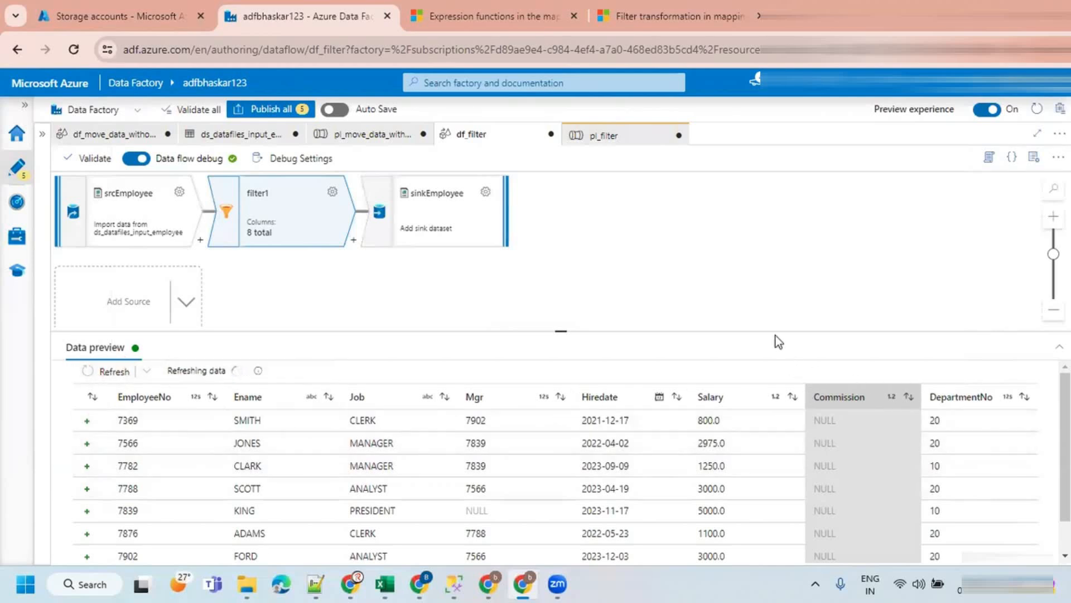
# Refresh the data preview of the filter1 transformation and examine the Commission values.
pyautogui.moveTo(772, 331); pyautogui.dragTo(780, 265)
pyautogui.click(701, 233)
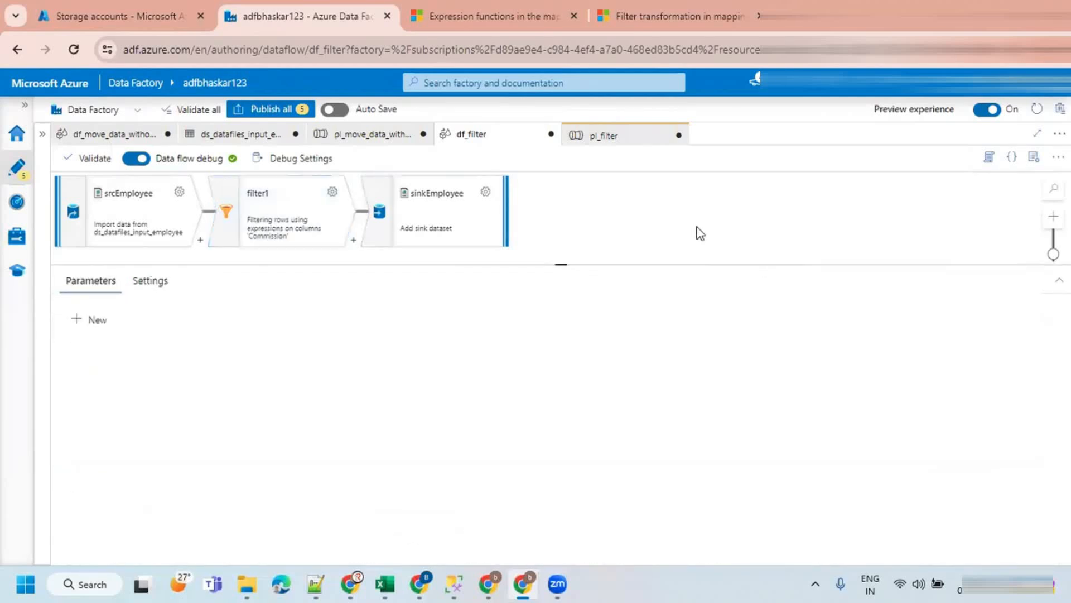
pyautogui.click(306, 212)
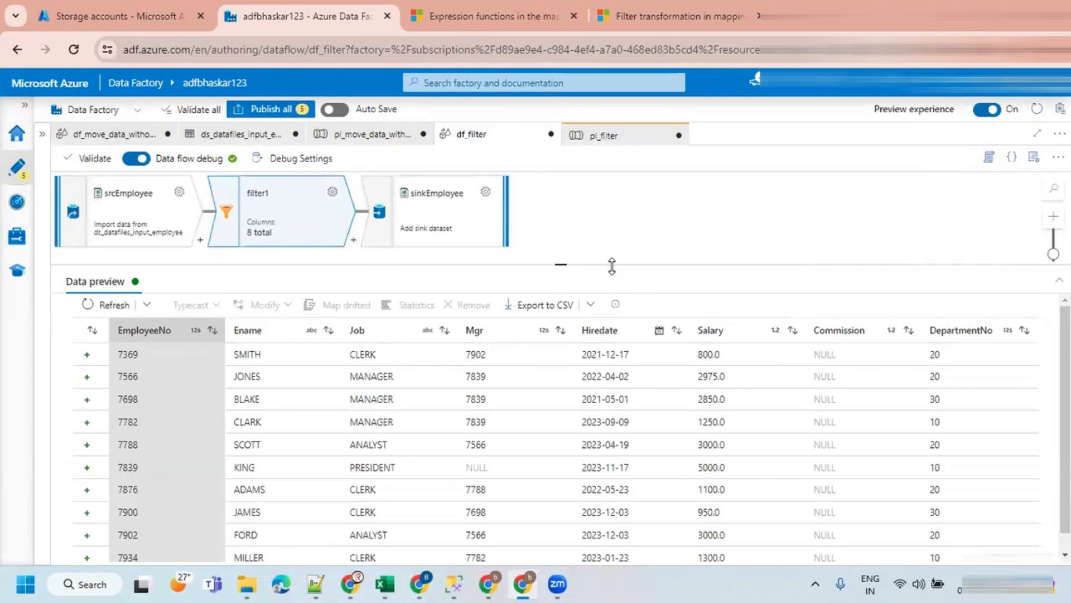
pyautogui.moveTo(588, 263); pyautogui.dragTo(592, 316)
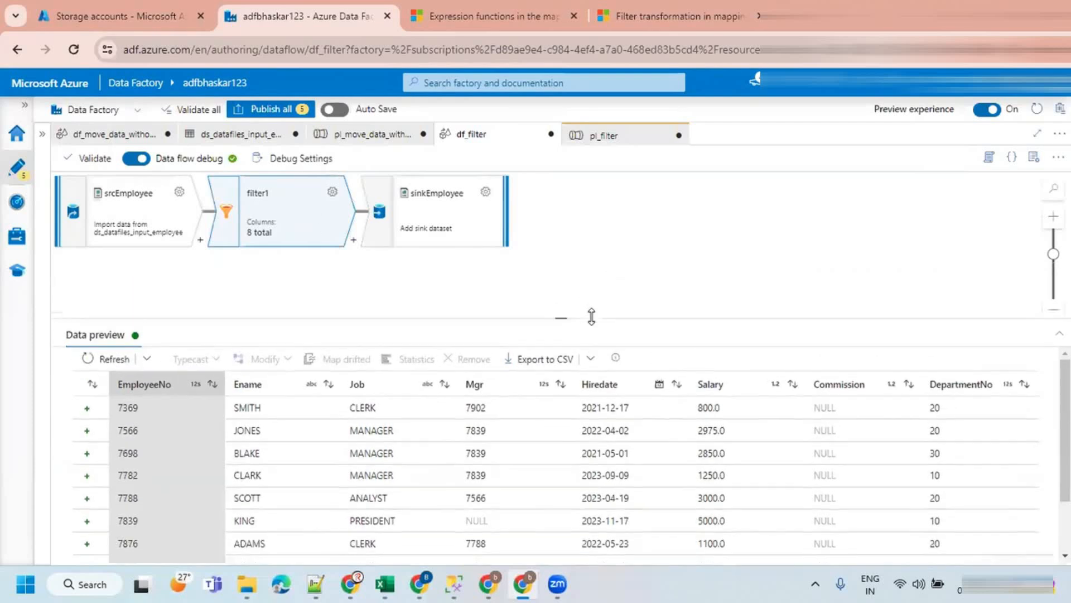
pyautogui.click(106, 360)
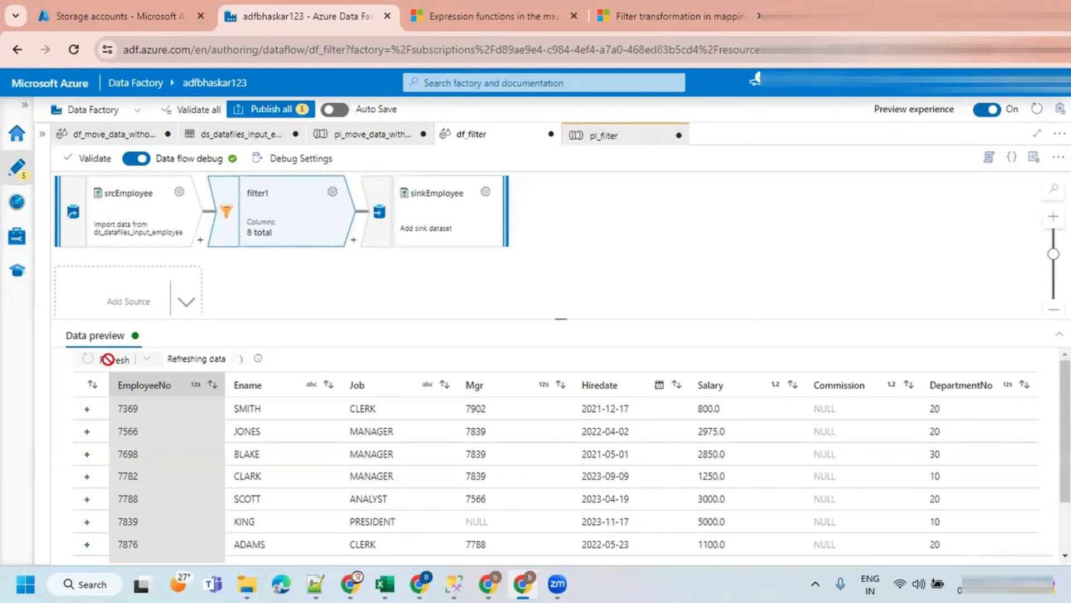
pyautogui.click(862, 407)
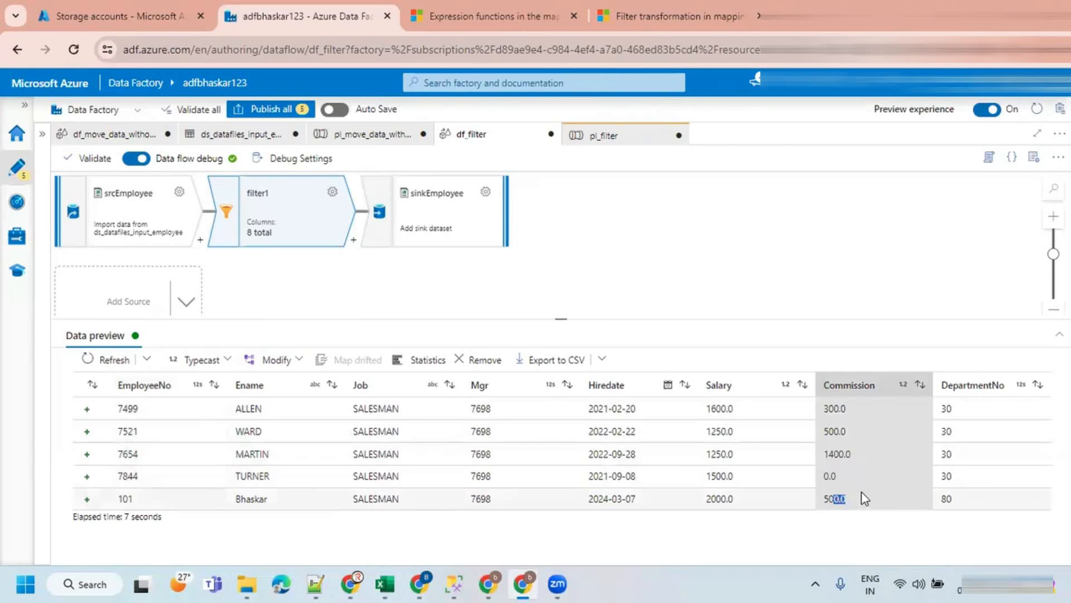
# Reopen the filter1 expression in the expression builder and rewrite it as not(isNull(Commission)).
pyautogui.click(333, 195)
pyautogui.click(406, 355)
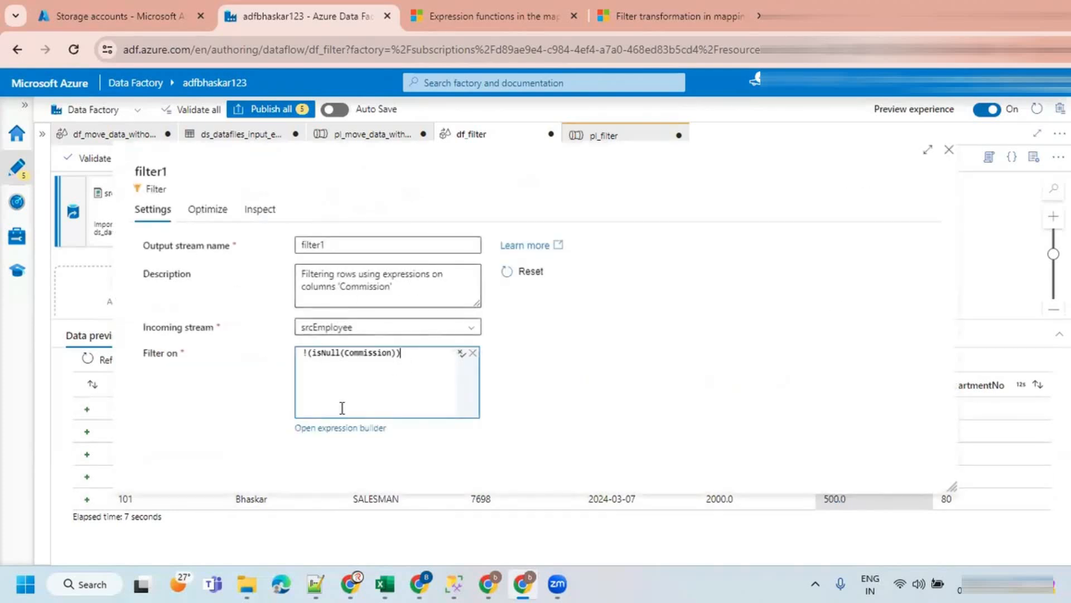
pyautogui.click(358, 427)
pyautogui.moveTo(311, 222); pyautogui.dragTo(25, 214)
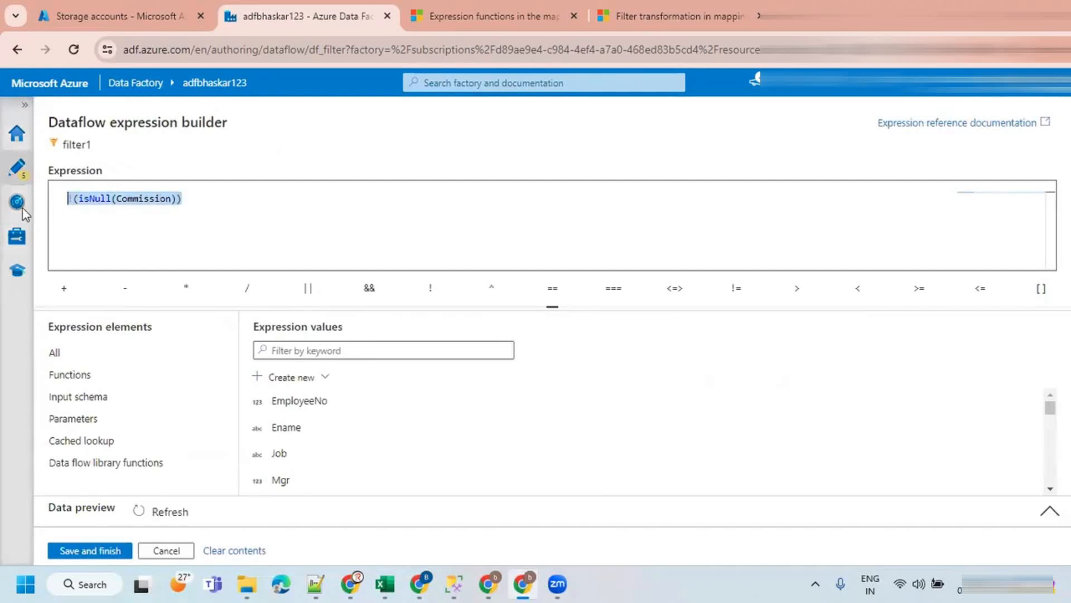
pyautogui.click(77, 217)
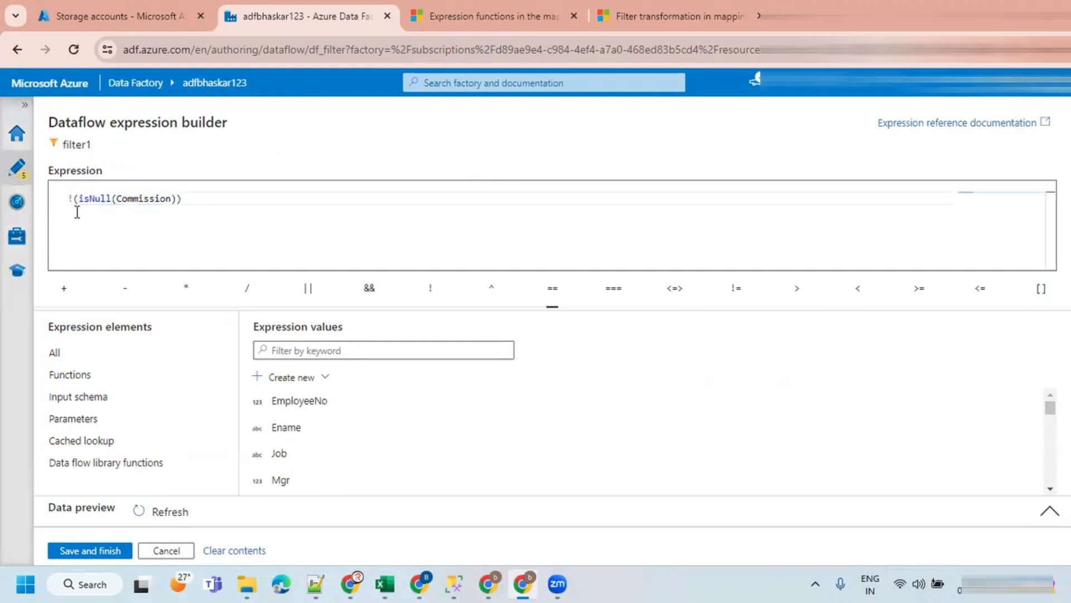
pyautogui.click(74, 200)
pyautogui.press('BackSpace')
pyautogui.write('m')
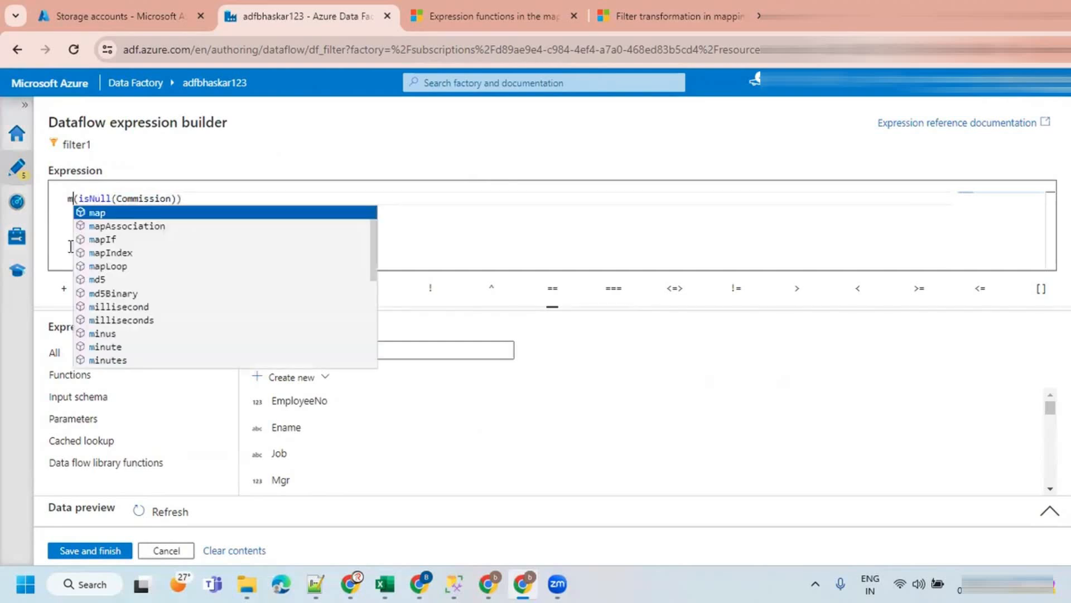
pyautogui.press('BackSpace')
pyautogui.write('not')
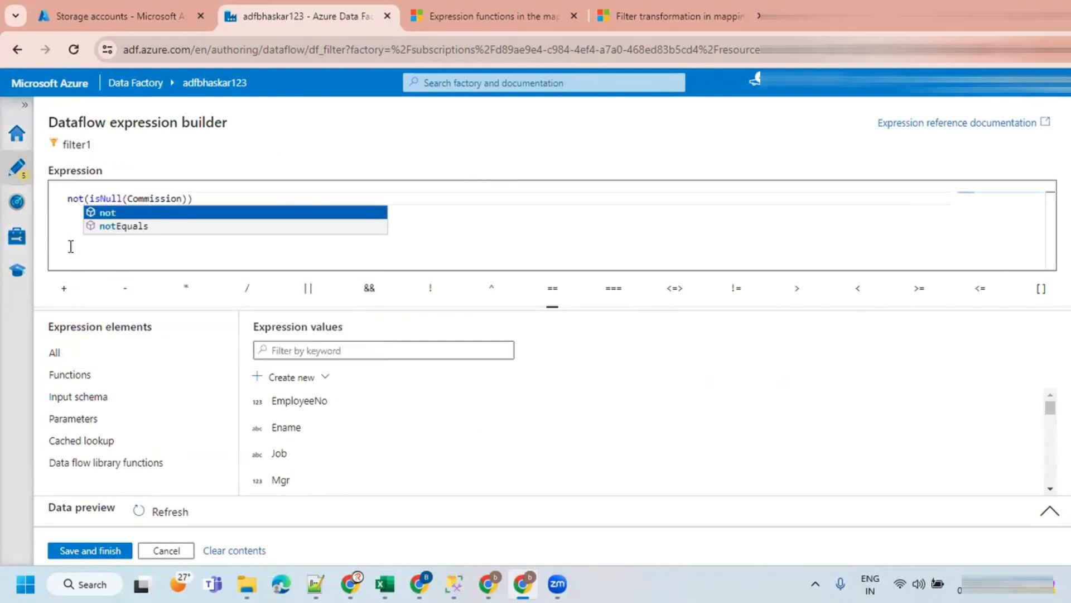
pyautogui.click(196, 263)
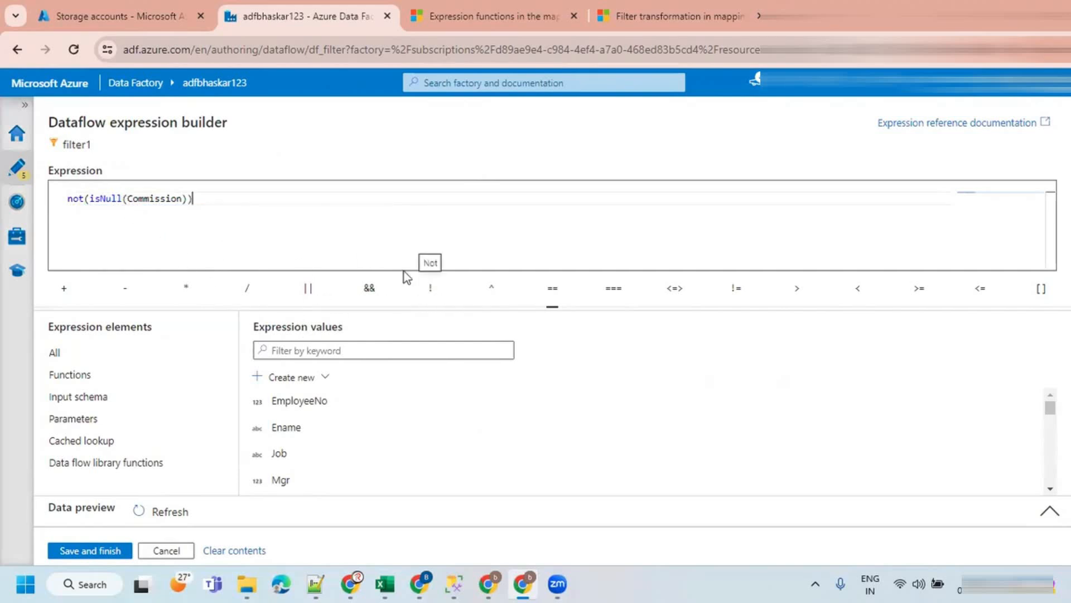
# Replace the filter expression with Salary>=2000 && Salary<=3000, save it and return to the data preview.
pyautogui.moveTo(212, 203); pyautogui.dragTo(8, 200)
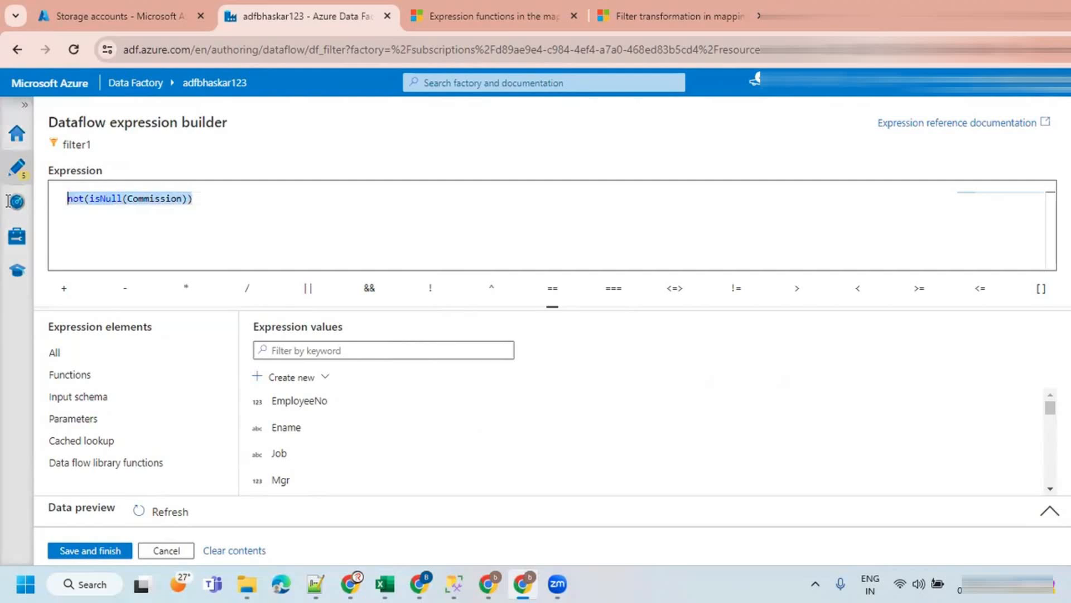
pyautogui.press('BackSpace')
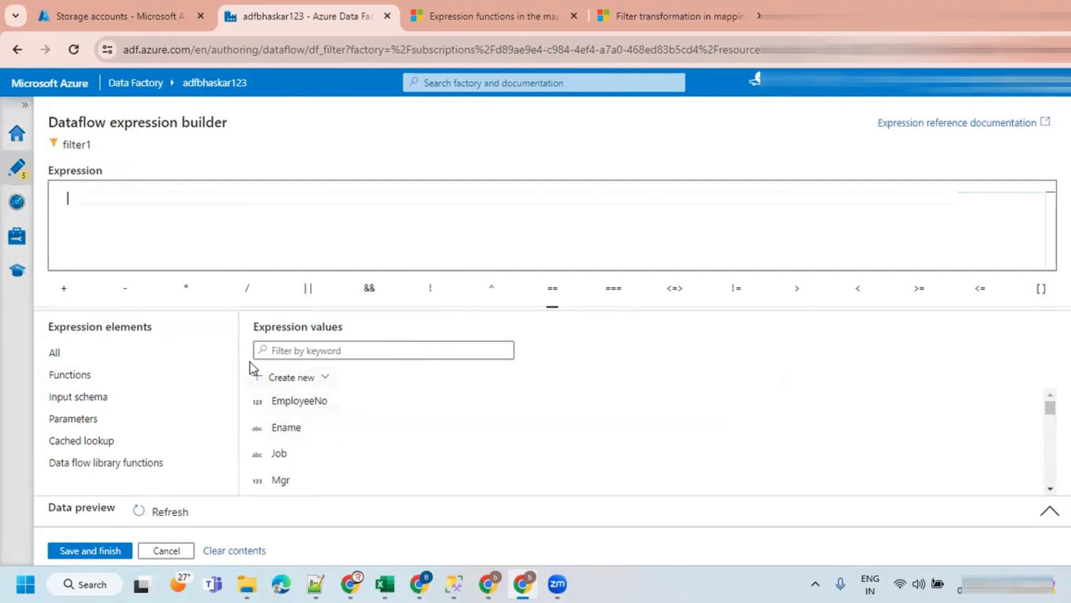
pyautogui.write('Salary>=2000')
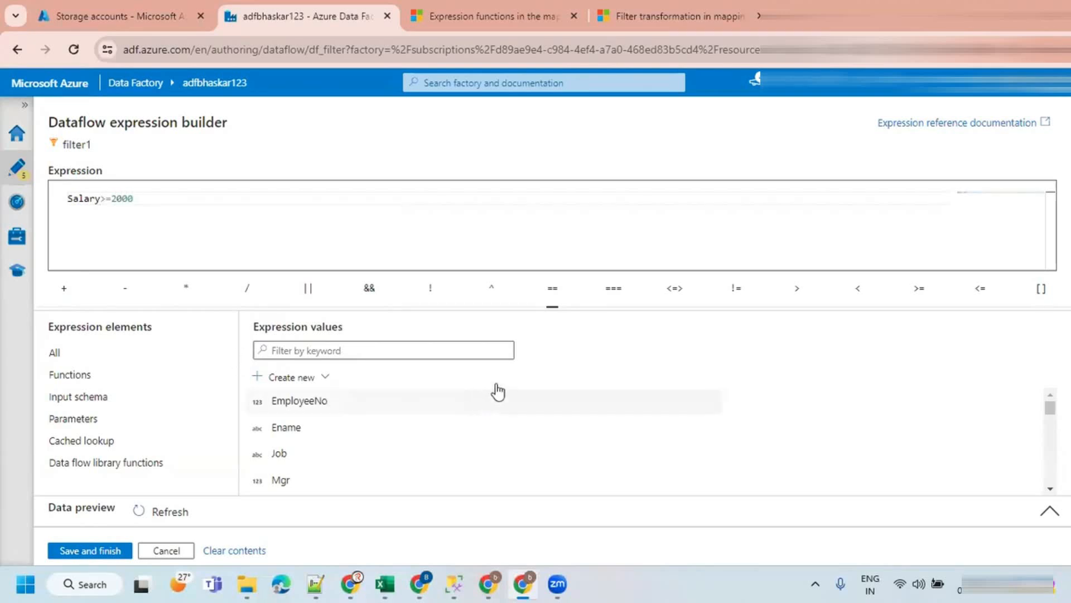
pyautogui.click(354, 288)
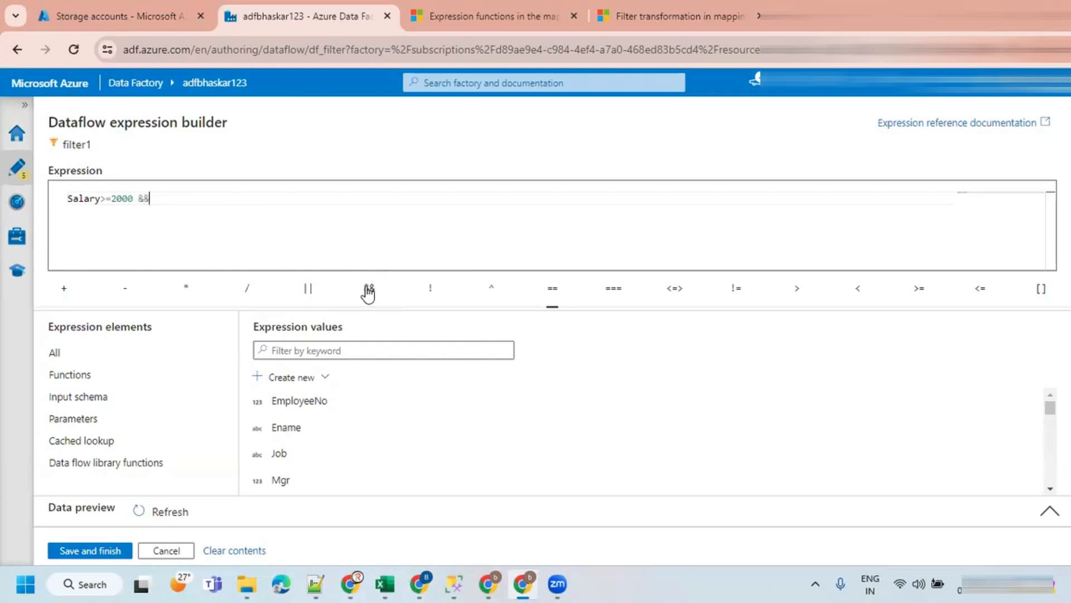
pyautogui.write('Salary')
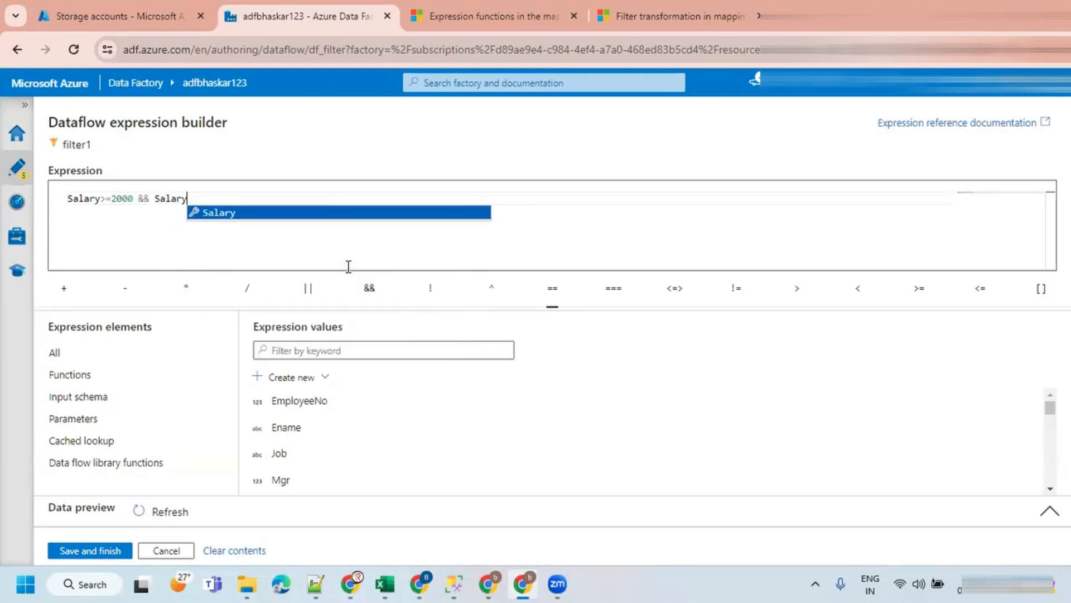
pyautogui.write('<=3000')
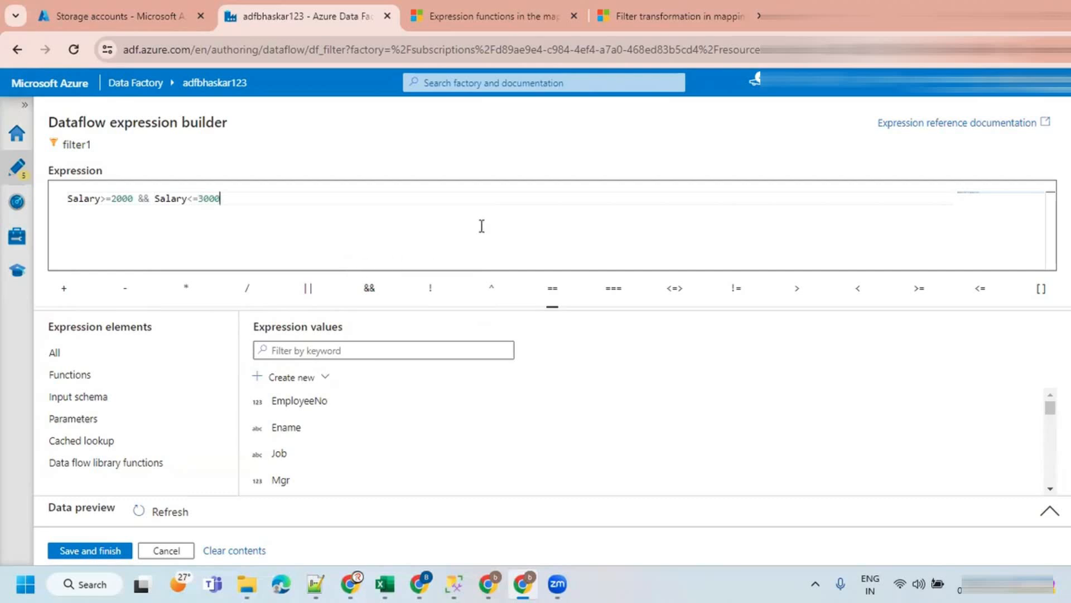
pyautogui.click(89, 551)
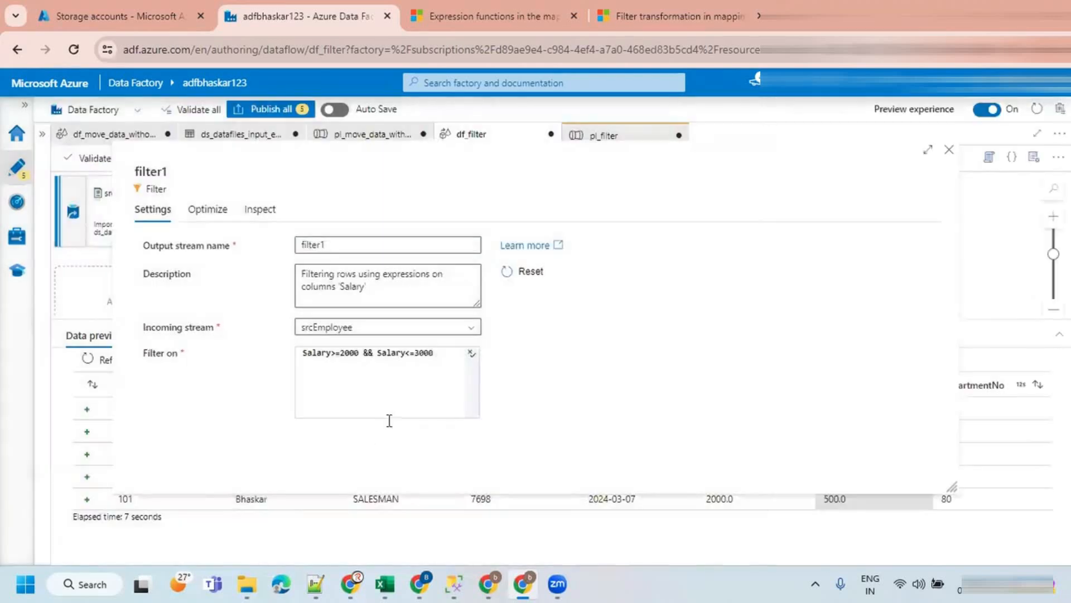
pyautogui.click(949, 149)
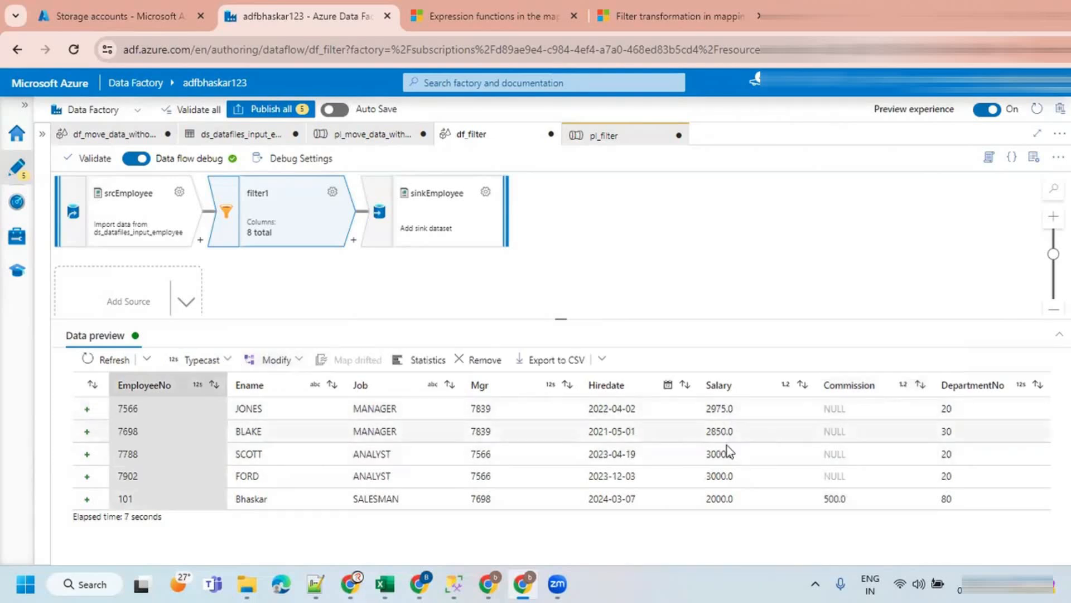
# Review the sink configuration and settings of the sinkEmployee transformation.
pyautogui.click(486, 193)
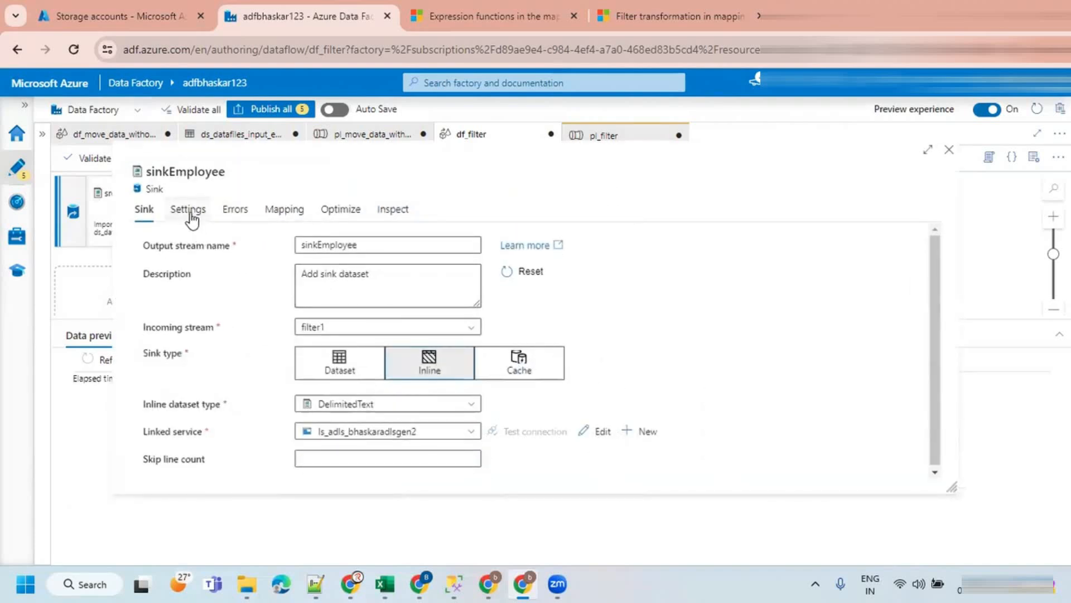
pyautogui.click(199, 219)
pyautogui.click(143, 209)
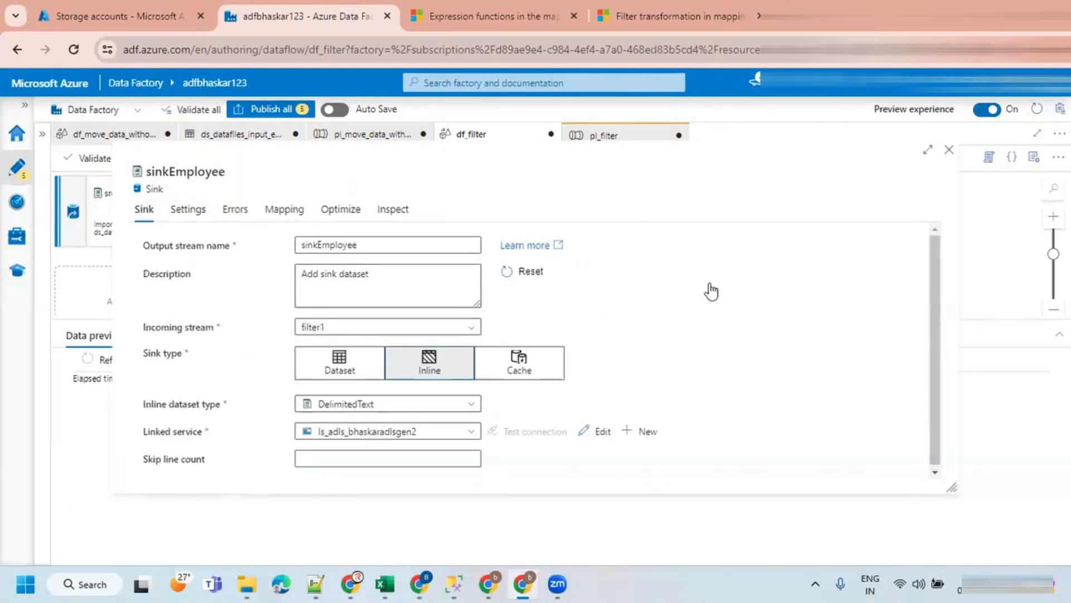
pyautogui.click(949, 149)
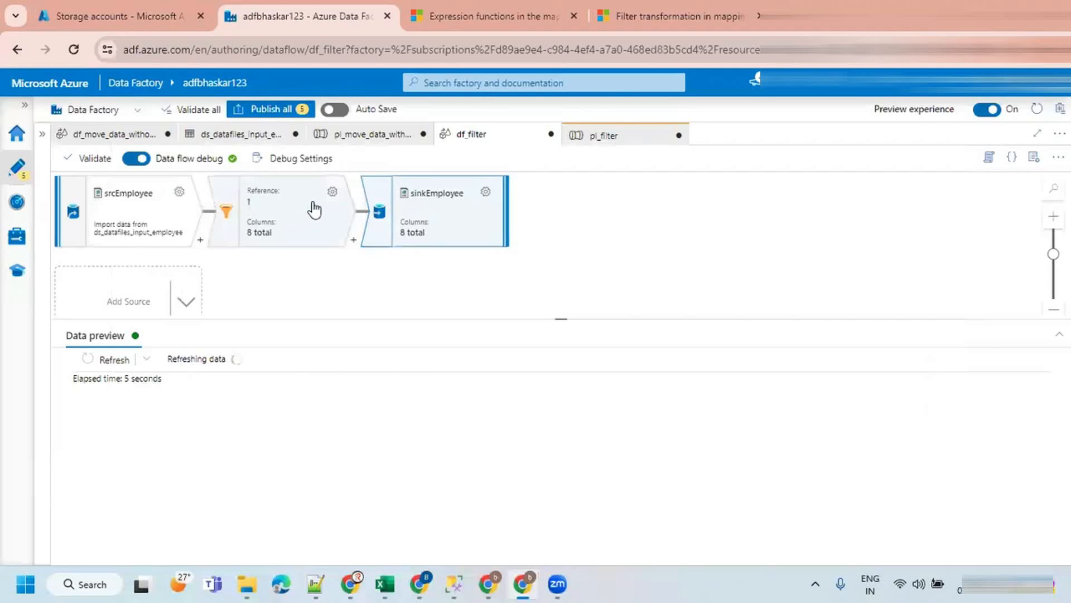
# Open the filter1 expression in the expression builder and search the expression values for "betwe".
pyautogui.click(332, 193)
pyautogui.click(375, 352)
pyautogui.moveTo(434, 353); pyautogui.dragTo(299, 355)
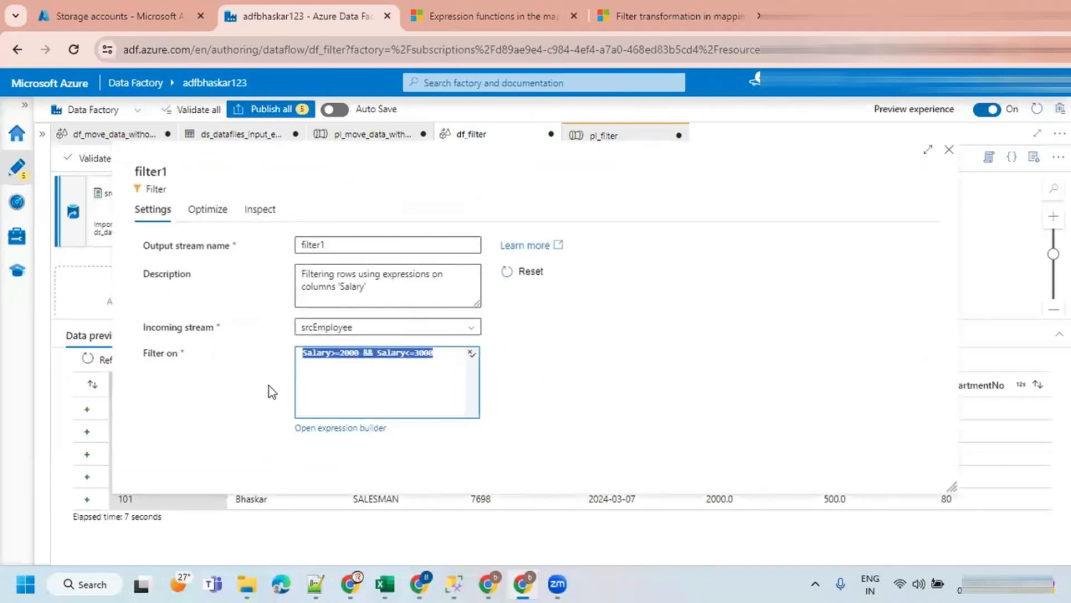
pyautogui.click(329, 428)
pyautogui.moveTo(239, 203); pyautogui.dragTo(50, 201)
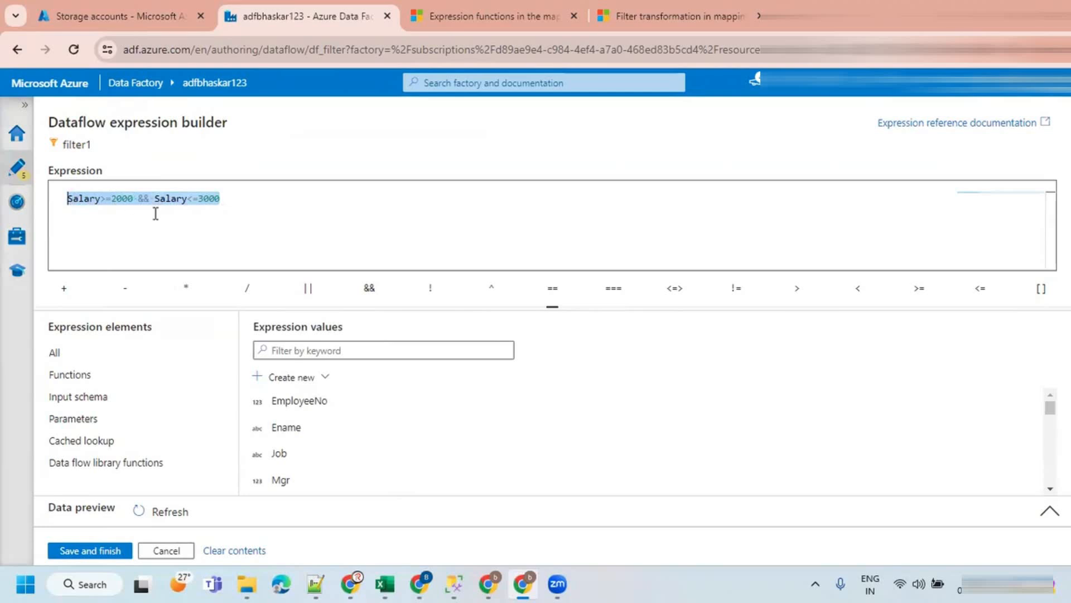
pyautogui.click(405, 224)
pyautogui.click(371, 347)
pyautogui.write('betwe')
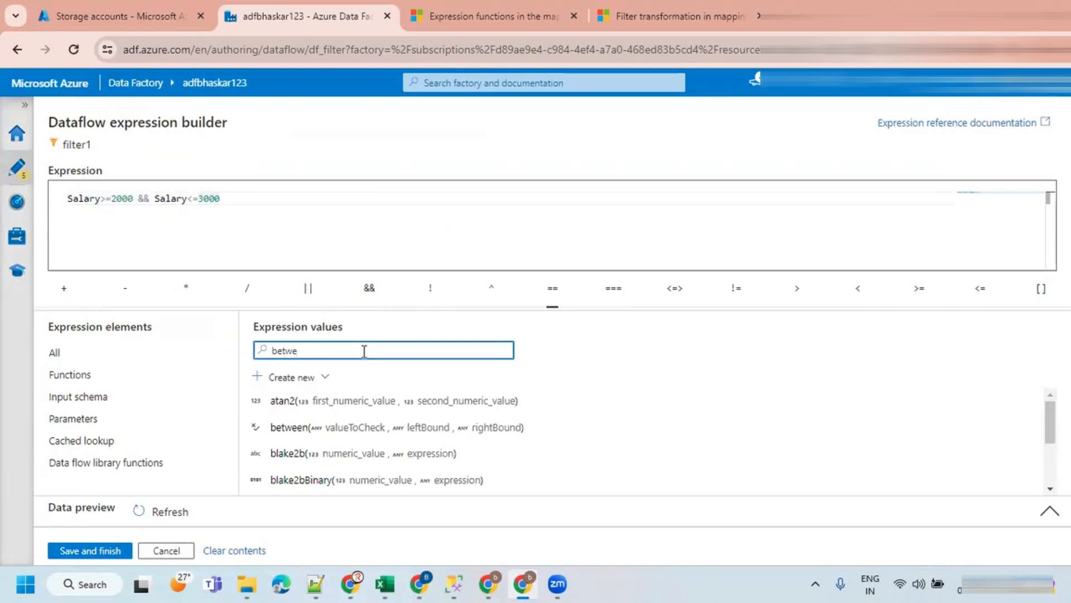
# Replace the filter1 expression with between(Salary, 2000, 3000), save it and return to the data preview.
pyautogui.moveTo(244, 212); pyautogui.dragTo(33, 195)
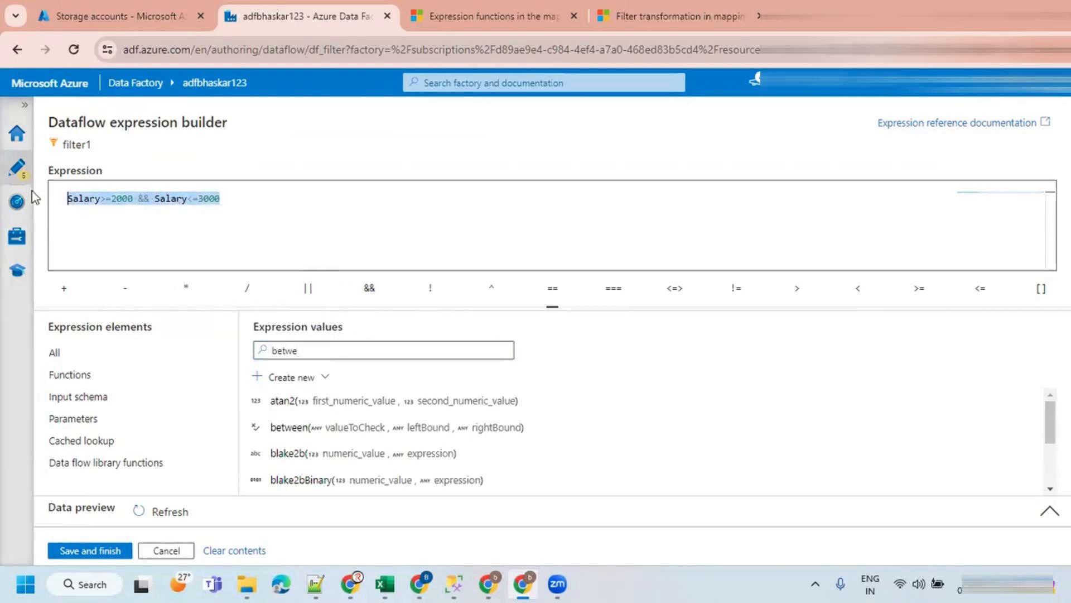
pyautogui.press('BackSpace')
pyautogui.click(290, 428)
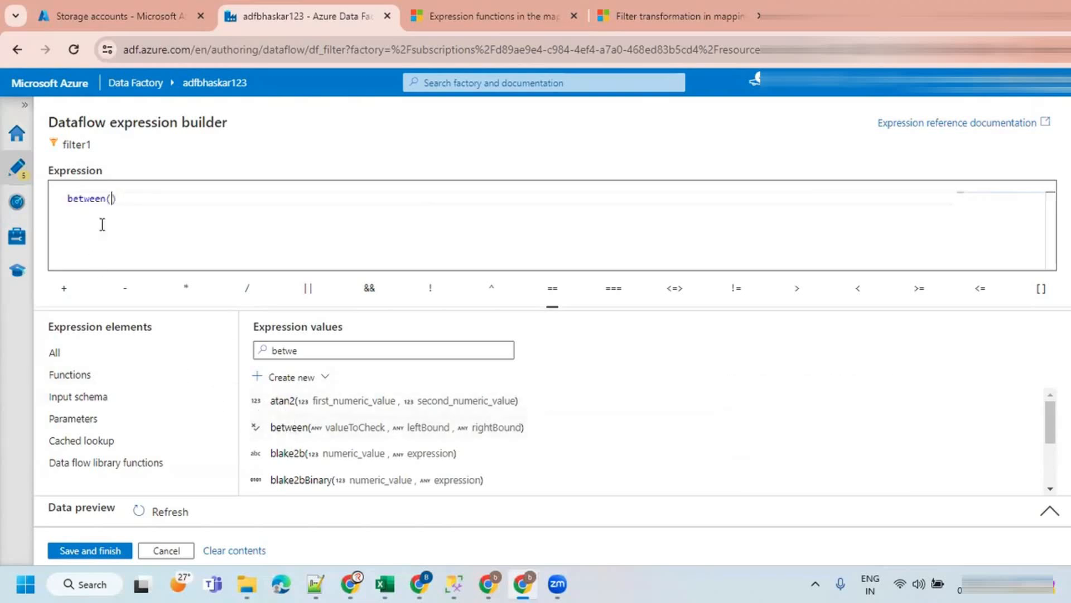
pyautogui.write('Salary, 2')
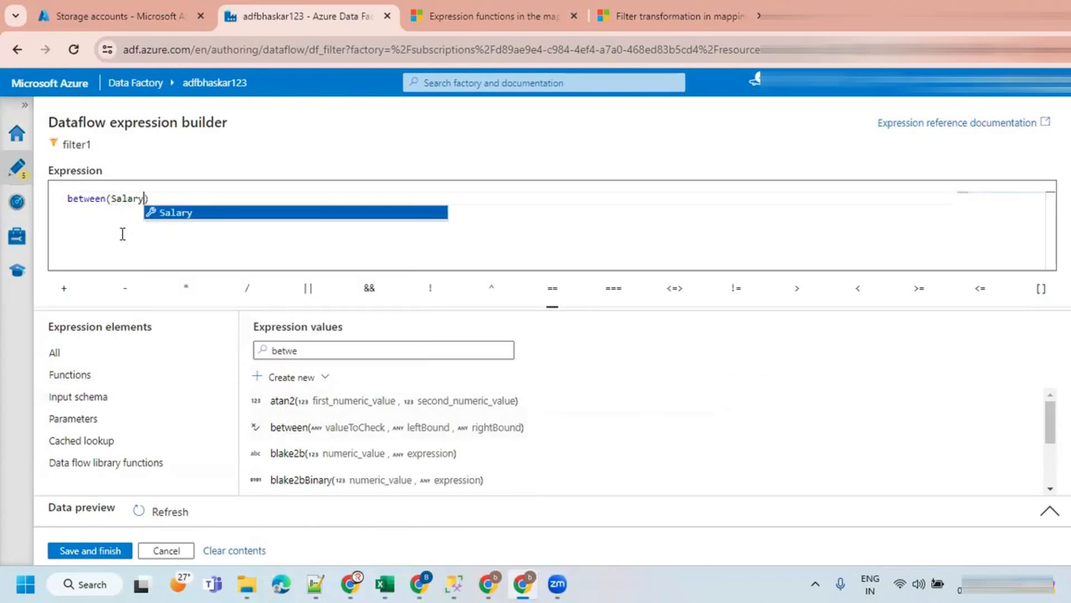
pyautogui.write('000 a')
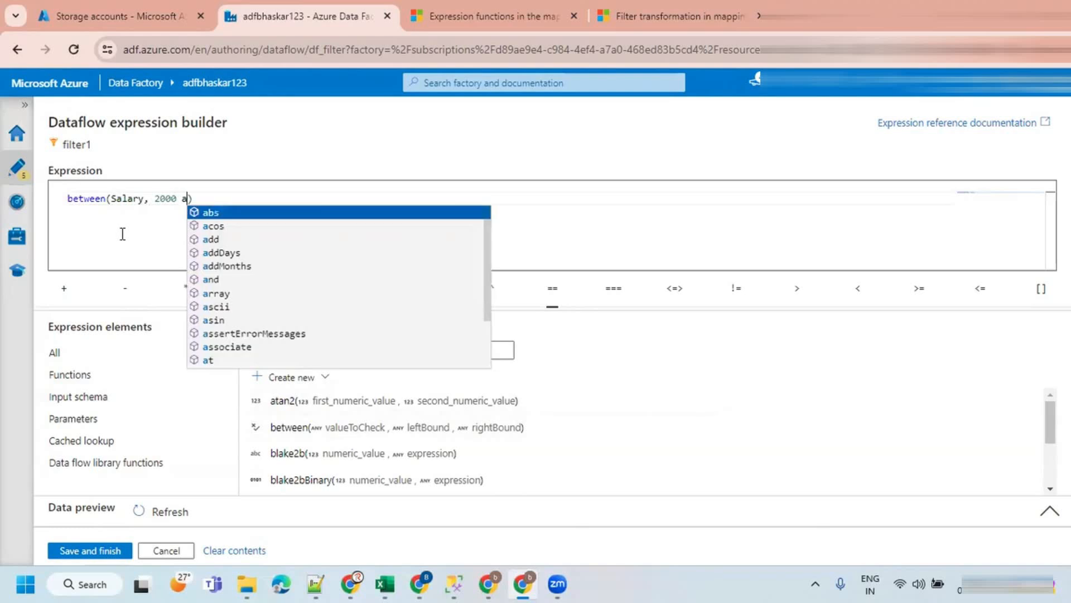
pyautogui.press('BackSpace')
pyautogui.press('BackSpace')
pyautogui.write(', ')
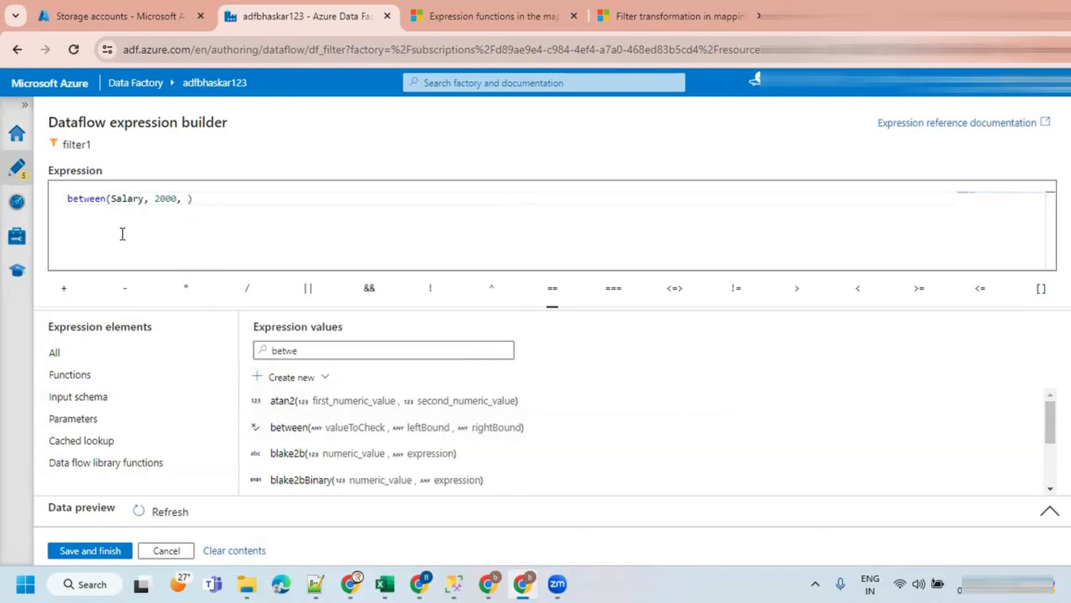
pyautogui.write('3000')
pyautogui.click(92, 551)
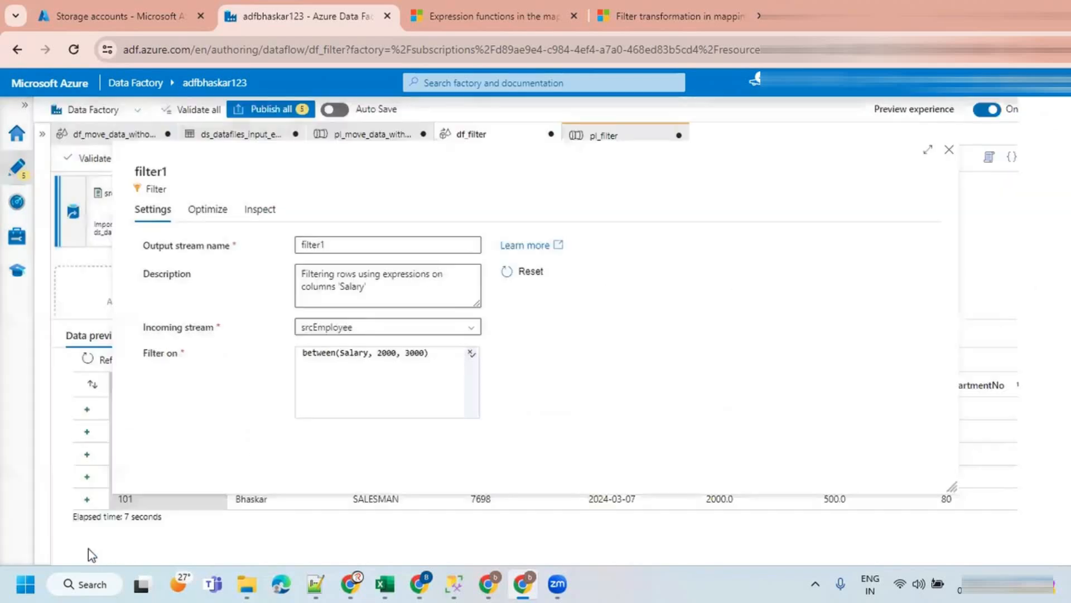
pyautogui.click(950, 150)
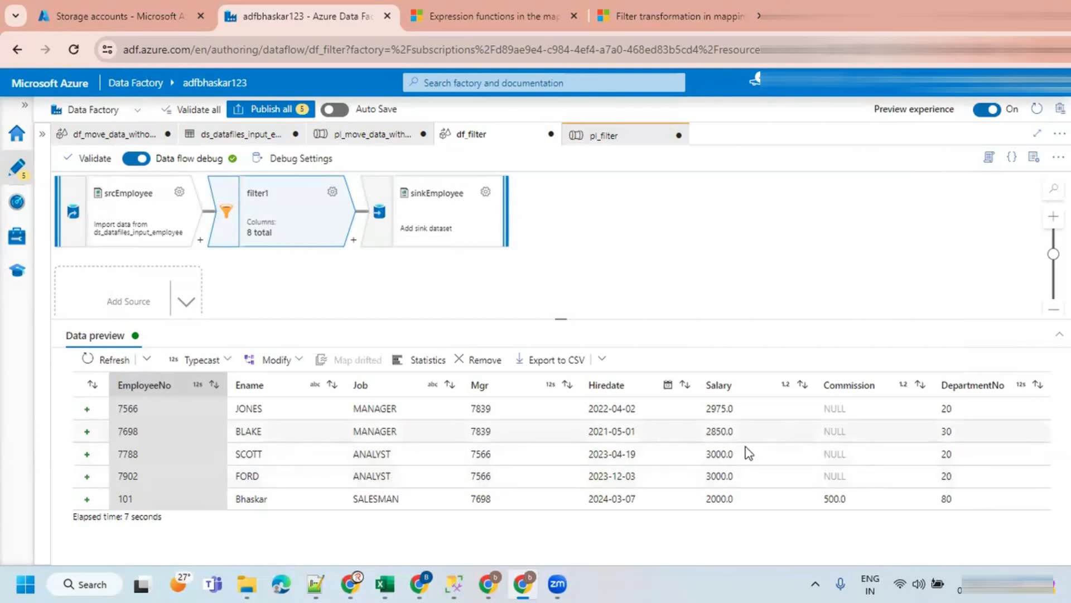
# Edit filter1's between expression on Salary to a lower bound of 1000 and a reduced upper bound, and check the data preview.
pyautogui.click(332, 192)
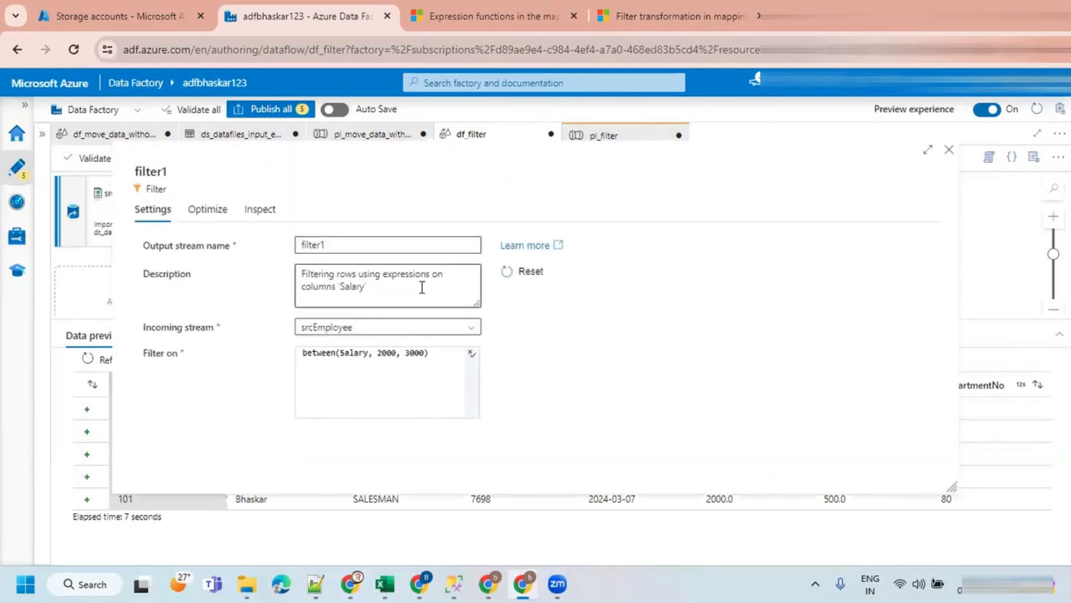
pyautogui.doubleClick(386, 353)
pyautogui.write('1000')
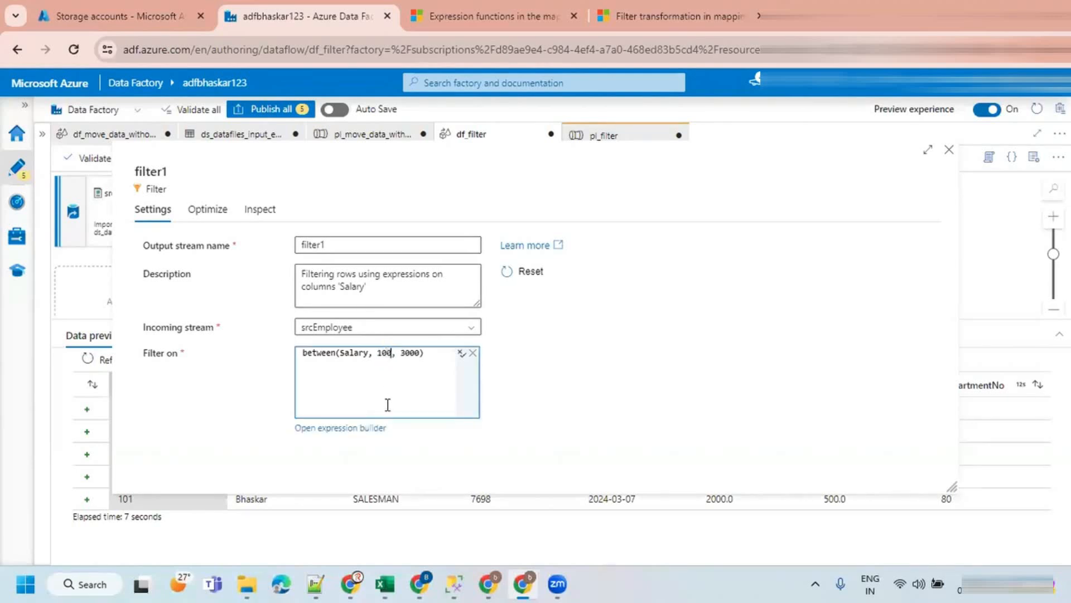
pyautogui.moveTo(410, 354); pyautogui.dragTo(405, 355)
pyautogui.click(950, 151)
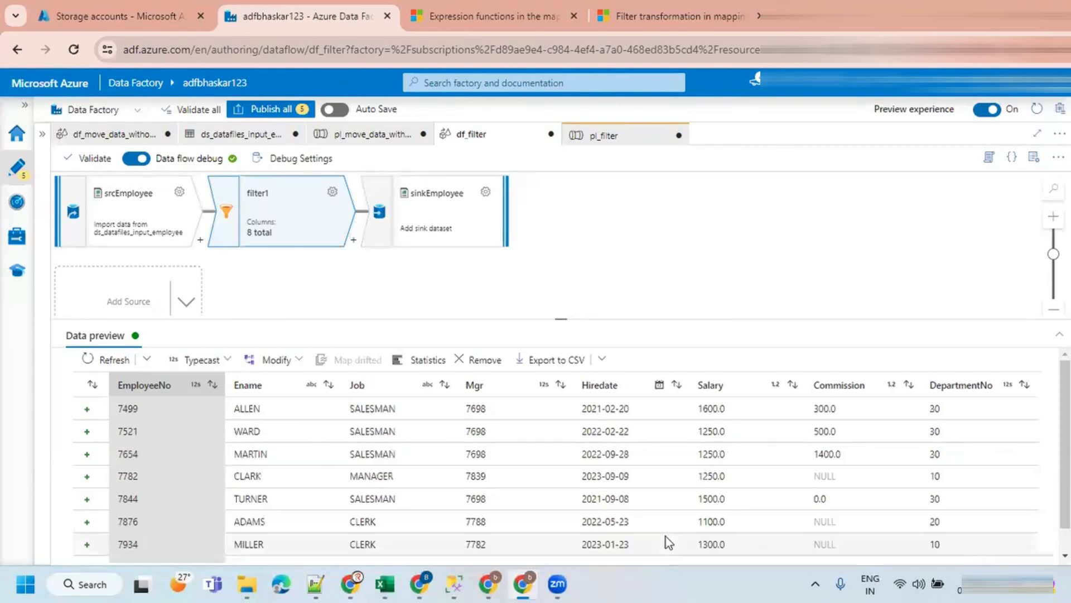
pyautogui.scroll(-1, 715, 458)
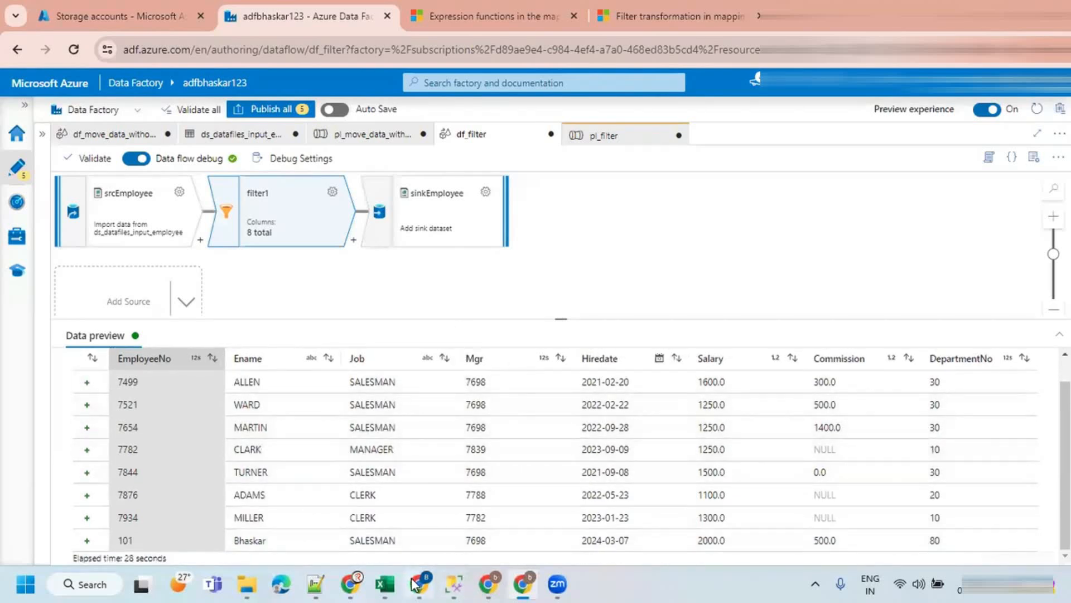
pyautogui.click(560, 266)
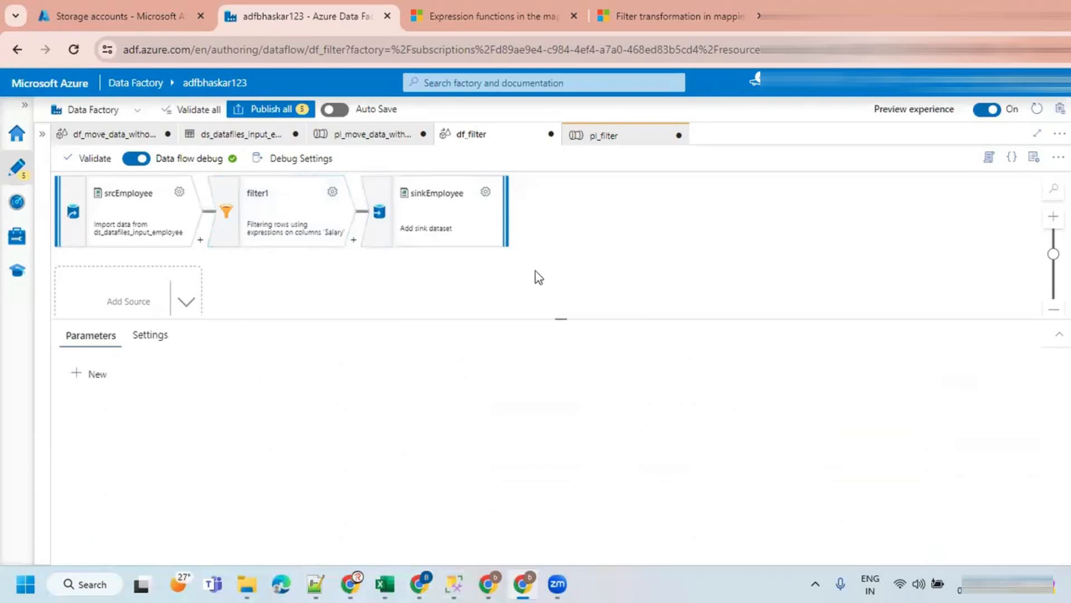
# Switch to the Zoom whiteboard and review the Conditional Split Transformation notes and its two use case diagrams.
pyautogui.click(475, 582)
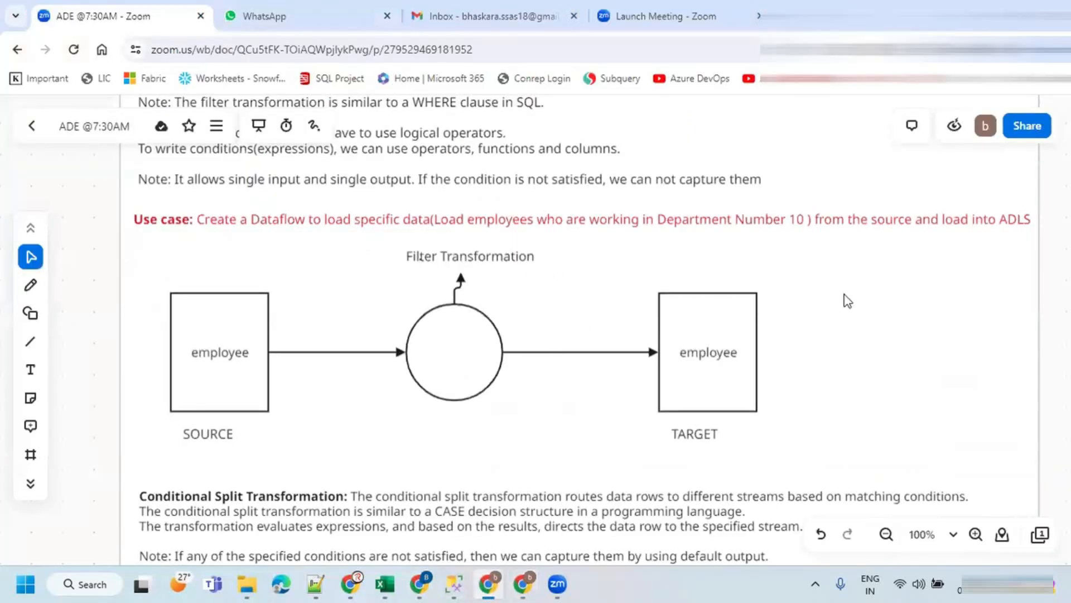
pyautogui.scroll(-10, 752, 333)
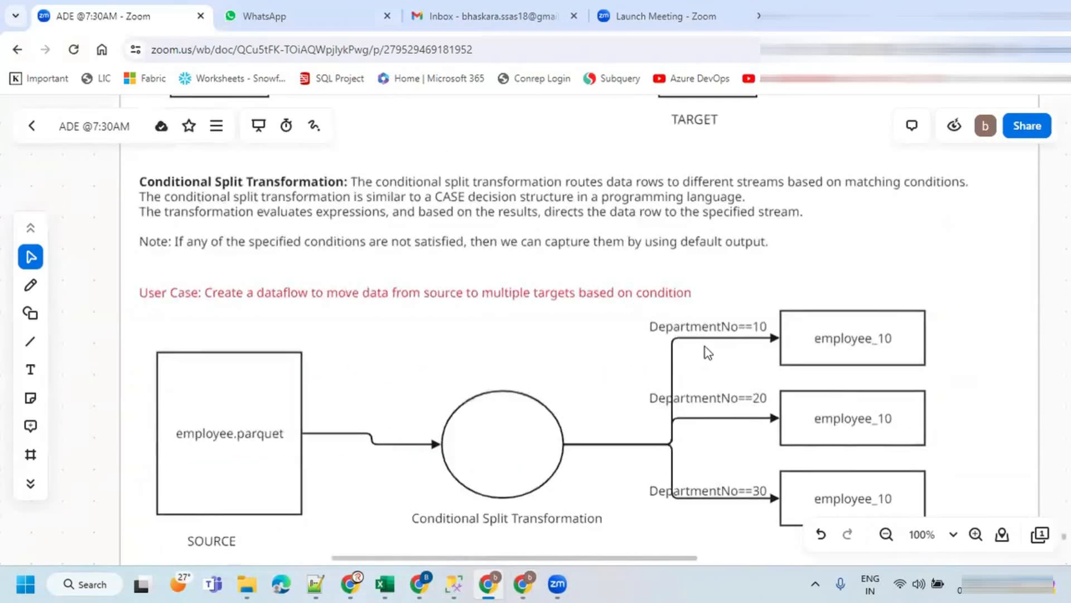
pyautogui.scroll(-3, 706, 344)
pyautogui.scroll(9, 707, 345)
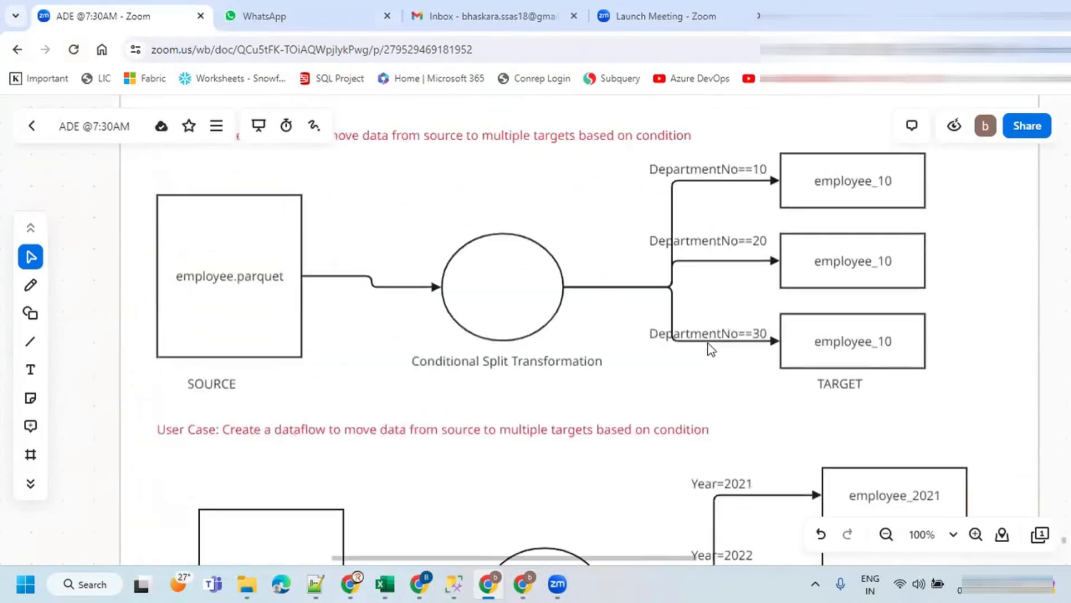
pyautogui.scroll(-3, 697, 389)
pyautogui.scroll(3, 697, 390)
pyautogui.scroll(-7, 694, 389)
pyautogui.scroll(-4, 695, 389)
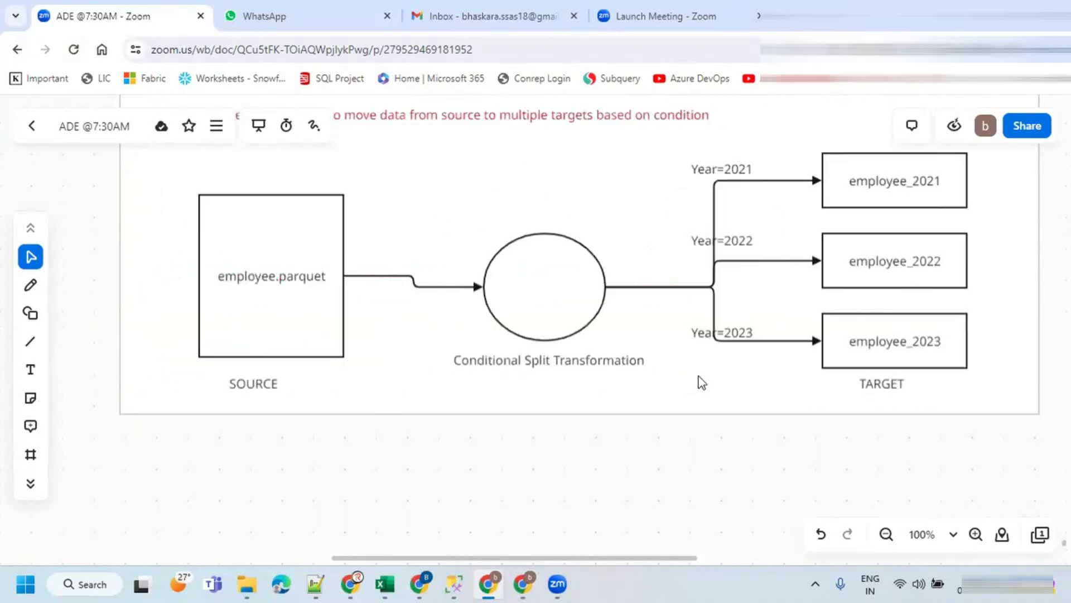
# Extend the whiteboard frame downward to make room below the Year-based use case diagram.
pyautogui.click(682, 413)
pyautogui.moveTo(682, 412); pyautogui.dragTo(688, 545)
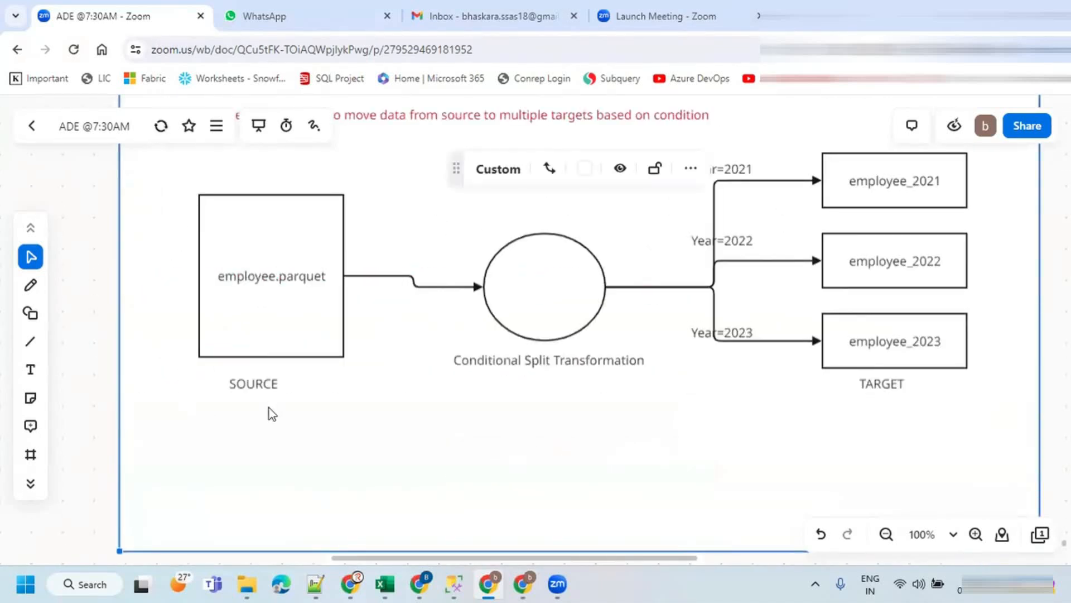
pyautogui.scroll(2, 262, 390)
pyautogui.moveTo(145, 173); pyautogui.dragTo(367, 335)
pyautogui.hotkey('ctrl', 'z')
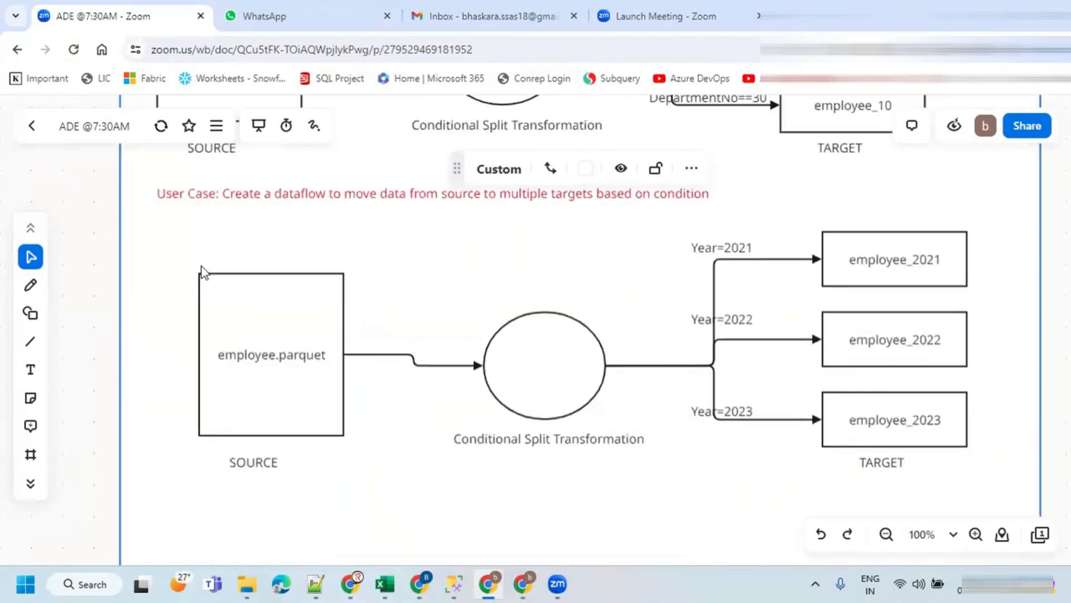
pyautogui.moveTo(151, 186)
pyautogui.mouseDown()
pyautogui.moveTo(173, 201)
pyautogui.moveTo(144, 201)
pyautogui.mouseUp()
pyautogui.click(64, 282)
pyautogui.click(153, 211)
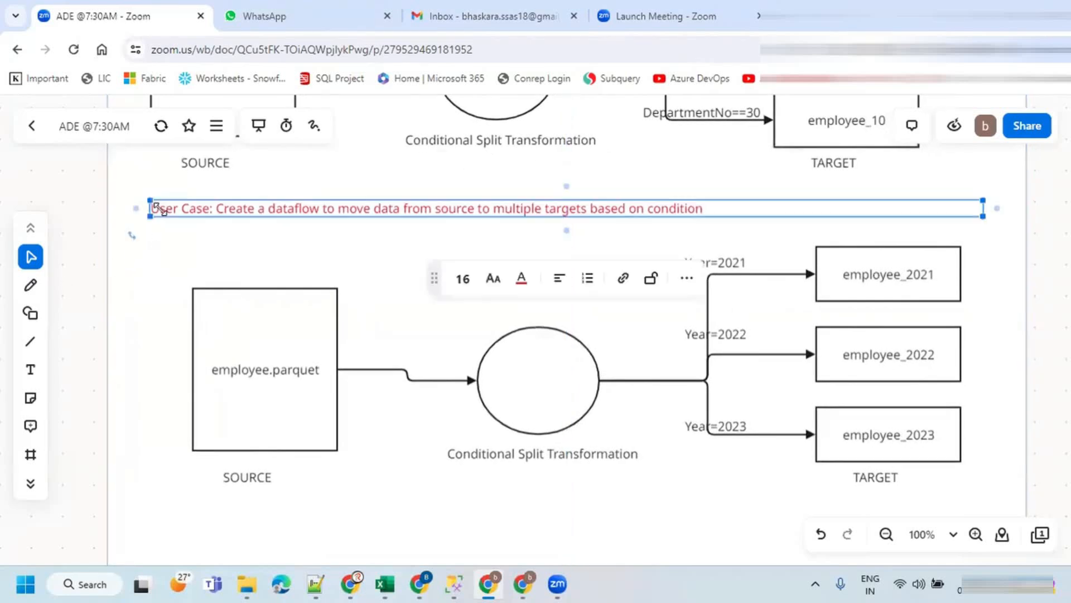
pyautogui.click(139, 206)
# Select the whole Year-based use case with its diagram and move it down to the frame's lower edge.
pyautogui.moveTo(138, 198); pyautogui.dragTo(994, 499)
pyautogui.scroll(-2, 748, 366)
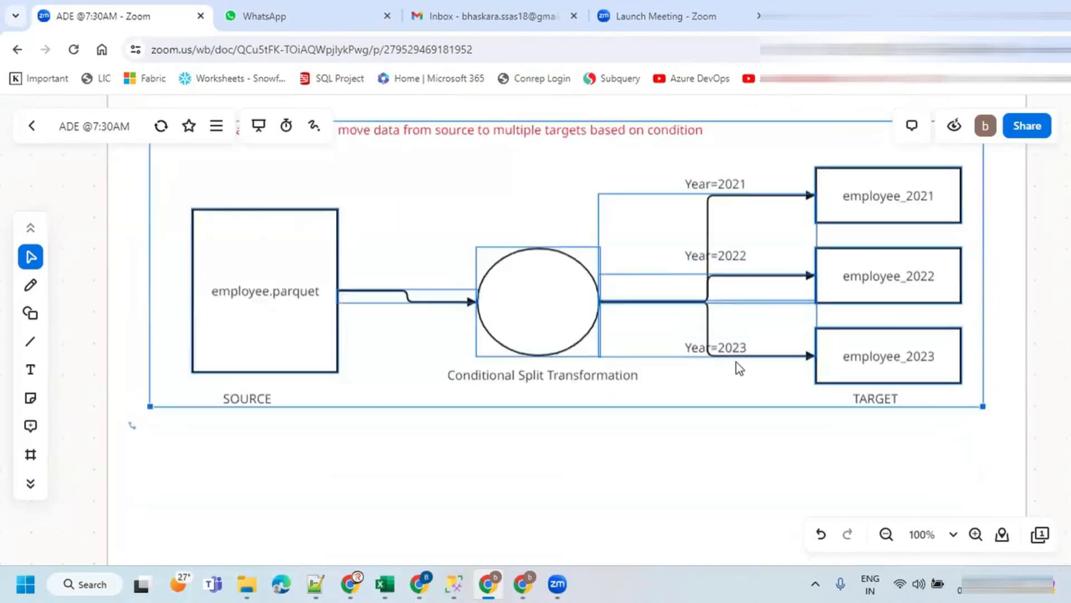
pyautogui.scroll(-2, 735, 361)
pyautogui.scroll(4, 670, 346)
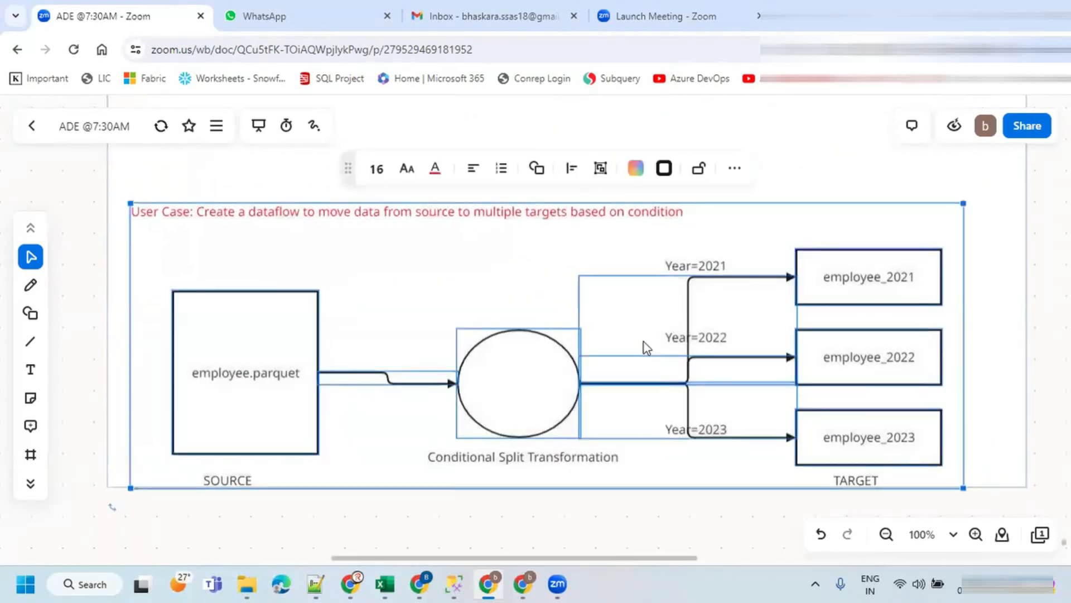
# Move the Conditional Split Transformation notes and the DepartmentNo diagram down to leave a gap under the filter diagram.
pyautogui.scroll(10, 644, 342)
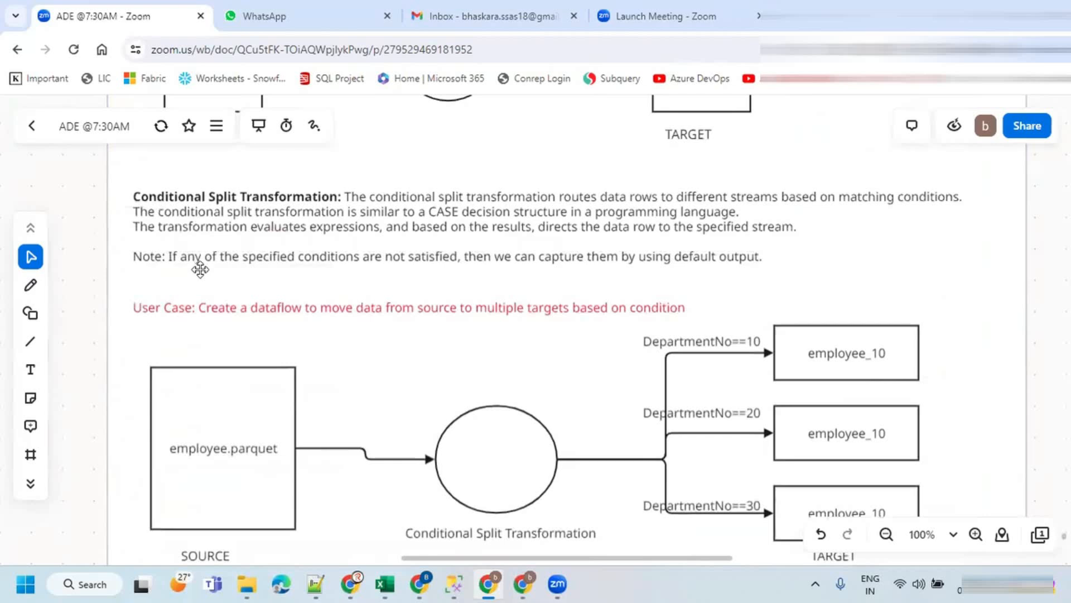
pyautogui.moveTo(132, 186); pyautogui.dragTo(943, 451)
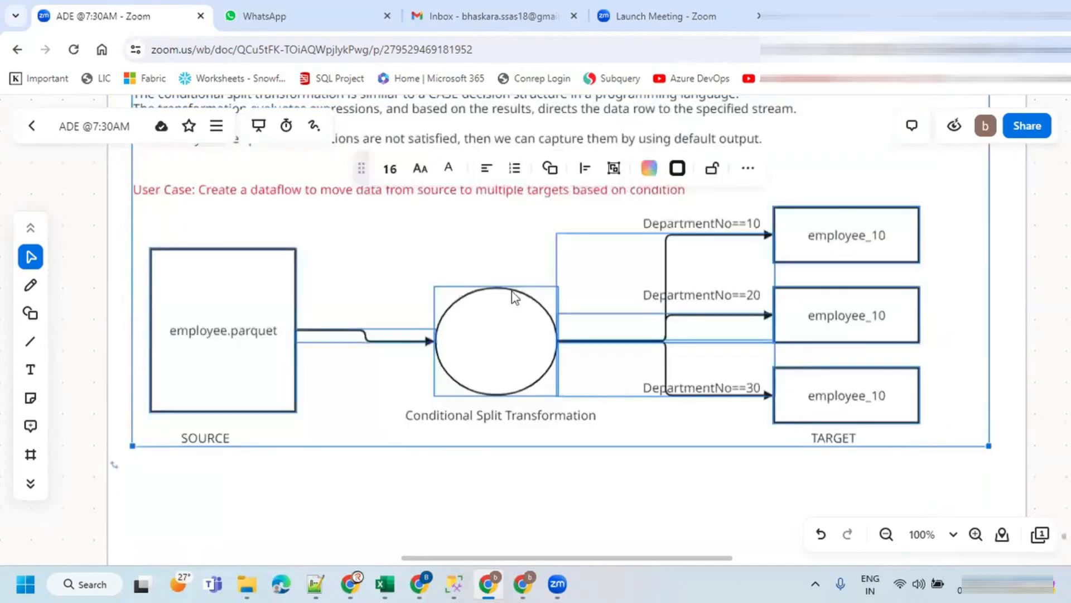
pyautogui.scroll(3, 502, 285)
pyautogui.scroll(3, 486, 351)
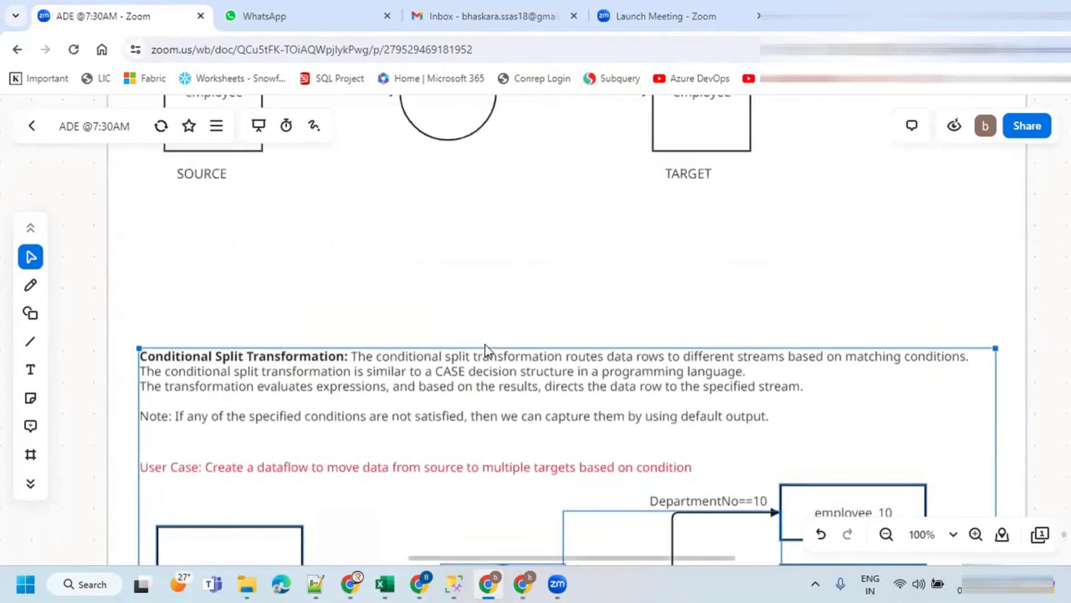
pyautogui.click(420, 250)
pyautogui.scroll(-7, 493, 295)
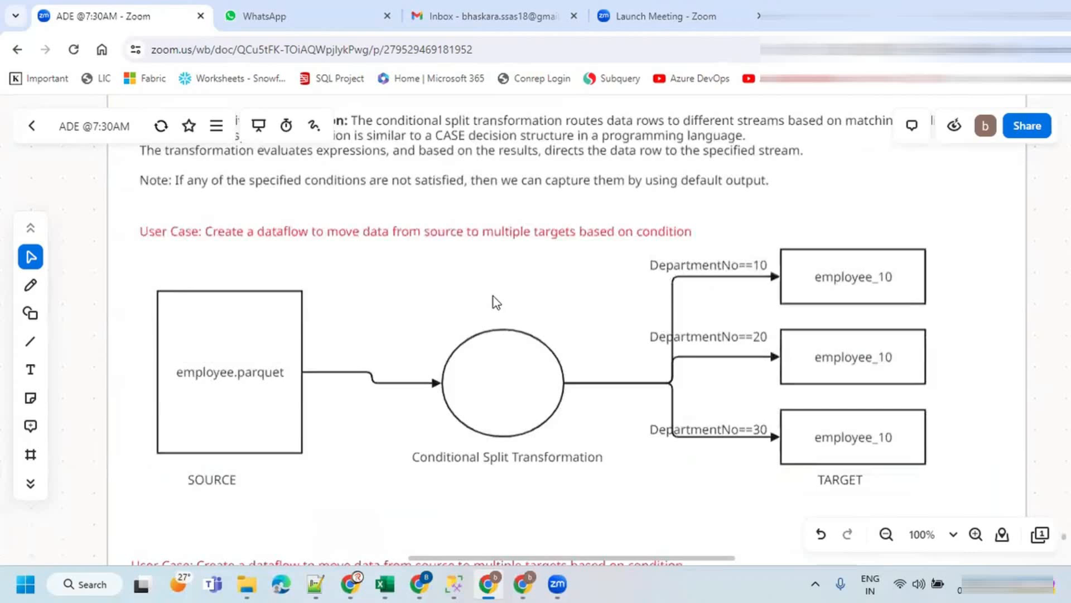
# Duplicate the red User Case line of the DepartmentNo diagram and place the copy just below the filter diagram.
pyautogui.scroll(9, 491, 295)
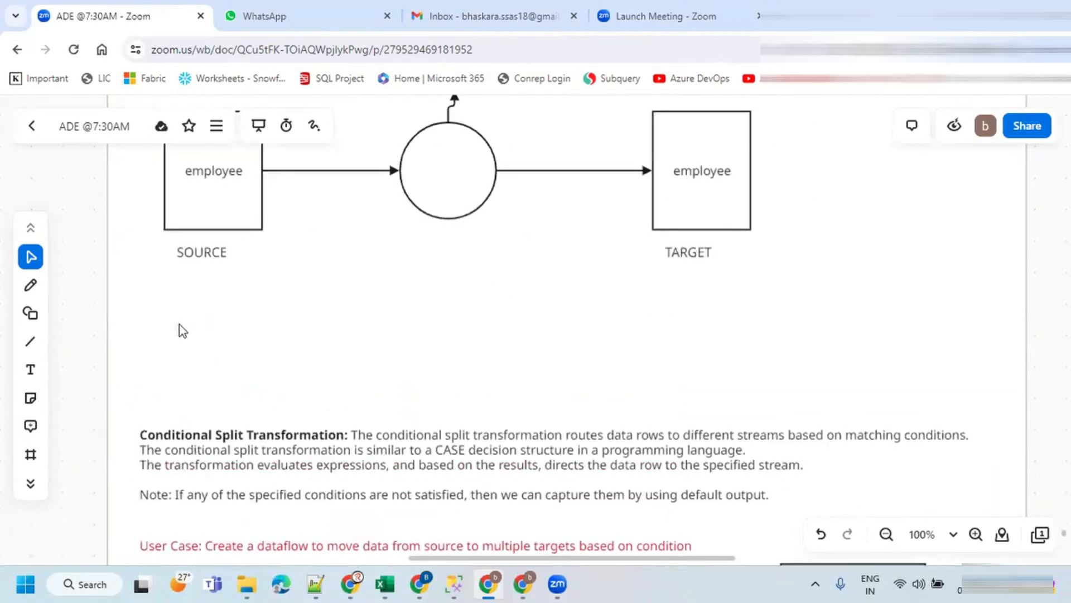
pyautogui.click(245, 546)
pyautogui.hotkey('ctrl', 'c')
pyautogui.hotkey('ctrl', 'v')
pyautogui.moveTo(187, 292); pyautogui.dragTo(545, 287)
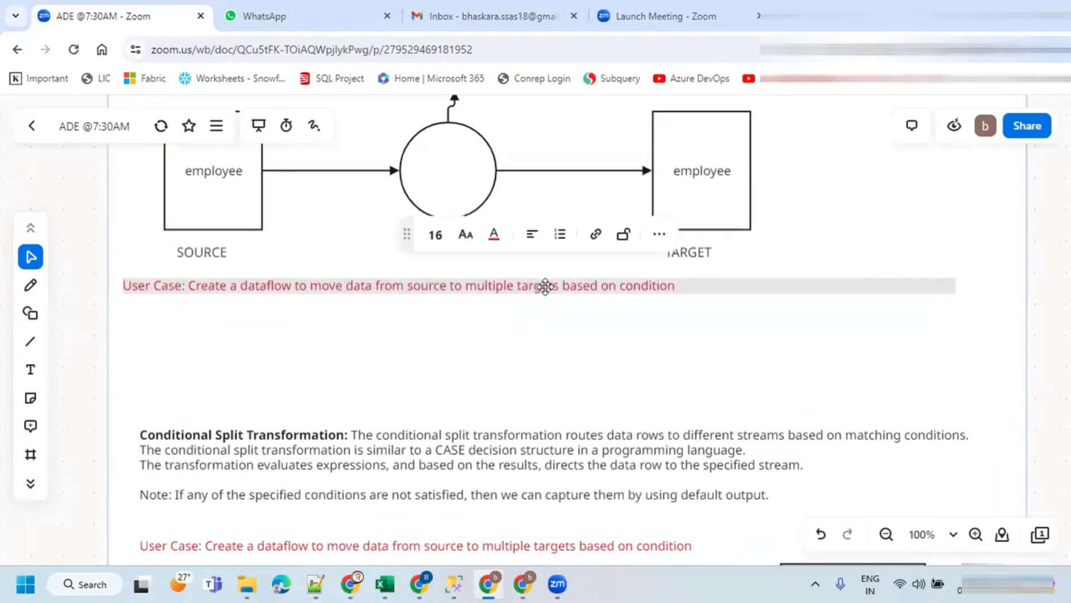
# Replace the copied line with "Exercises:" and numbered item 1 "Create a dataflow to get employee details, if the employee name starts with S".
pyautogui.doubleClick(239, 286)
pyautogui.write('Exer')
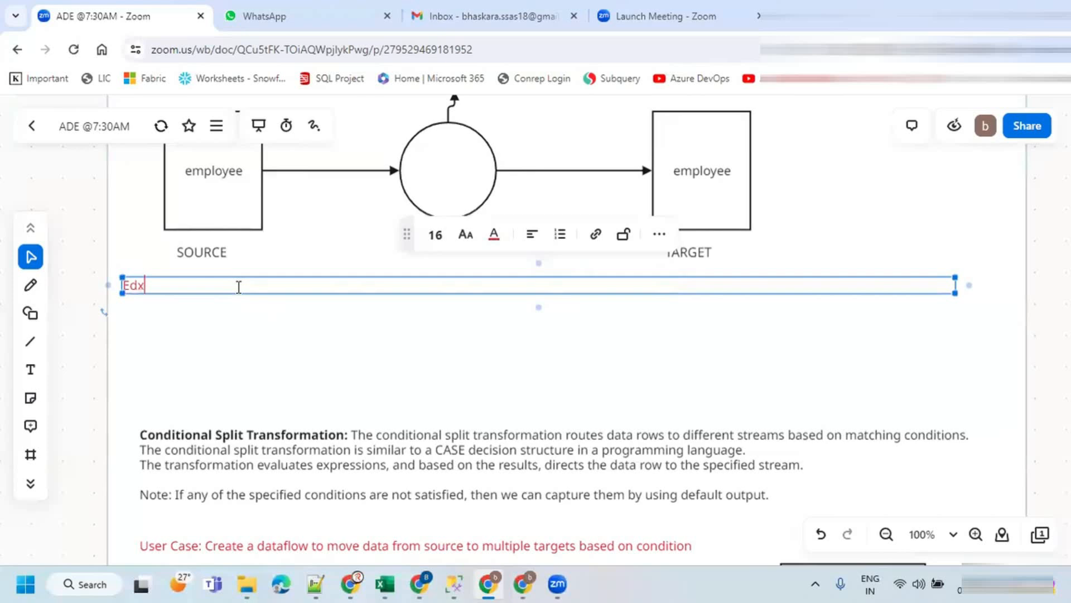
pyautogui.write('cises:')
pyautogui.press('Return')
pyautogui.write('1. Create a')
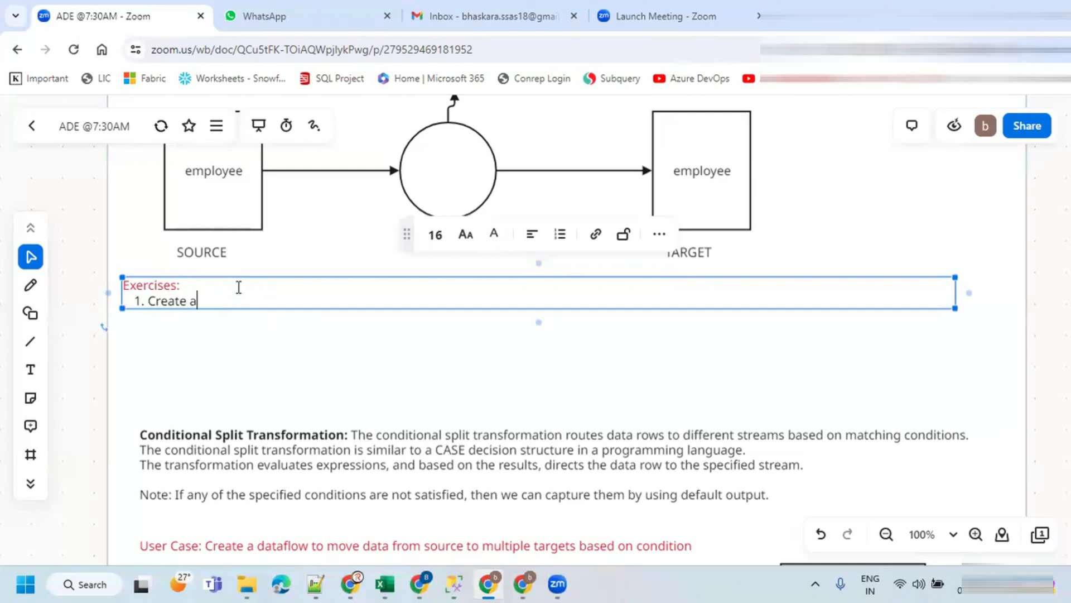
pyautogui.write(' dataflow to get employee details, if the employee name')
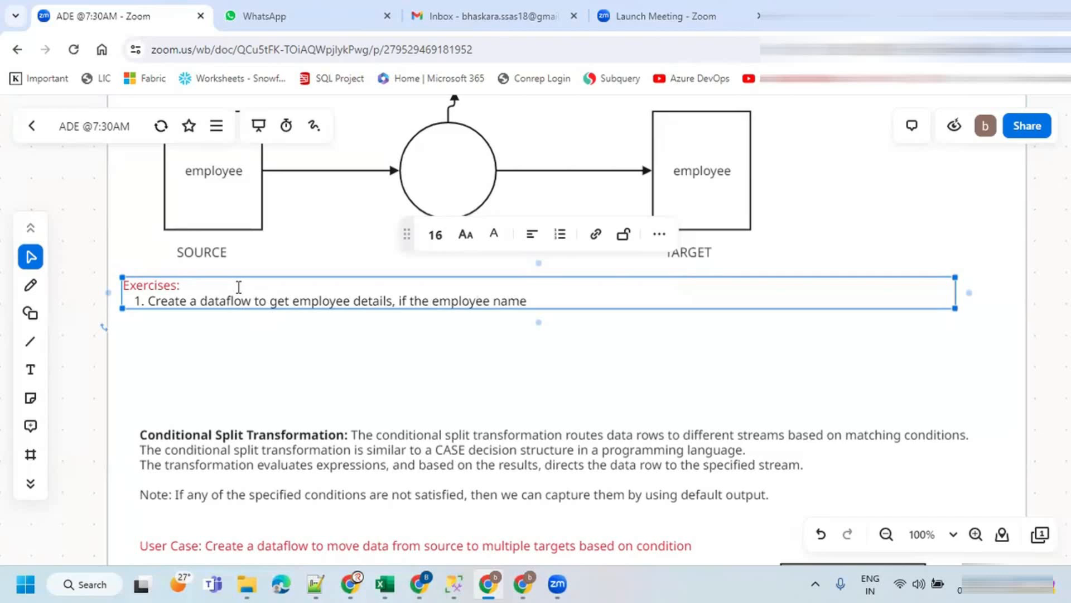
pyautogui.write('s starts with S')
pyautogui.press('Return')
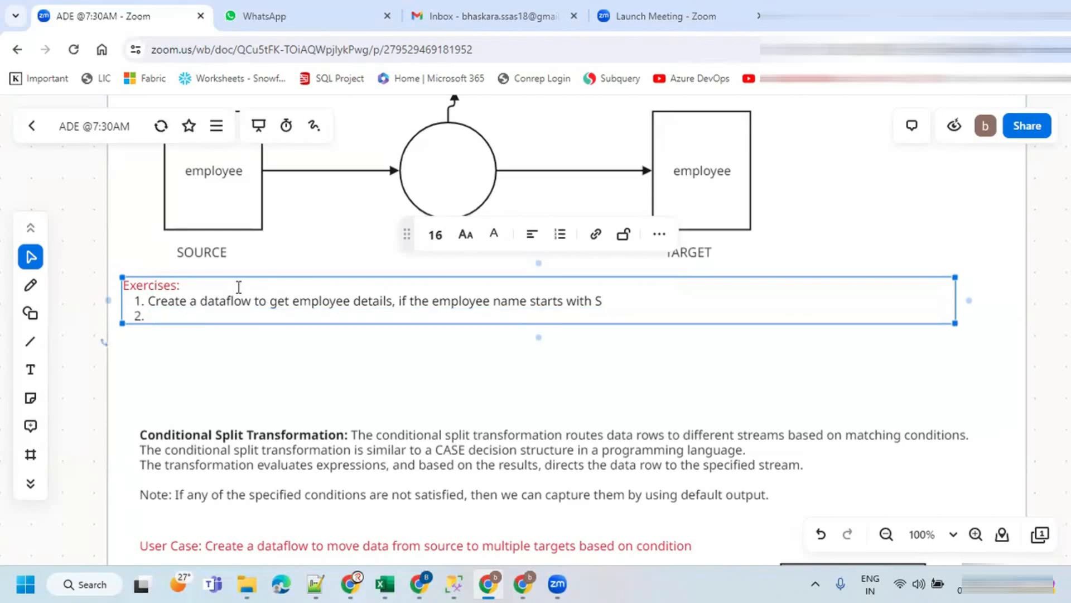
# Copy exercise 1 into item 2 and change its wording to "ends with S".
pyautogui.moveTo(610, 300); pyautogui.dragTo(147, 301)
pyautogui.hotkey('ctrl', 'c')
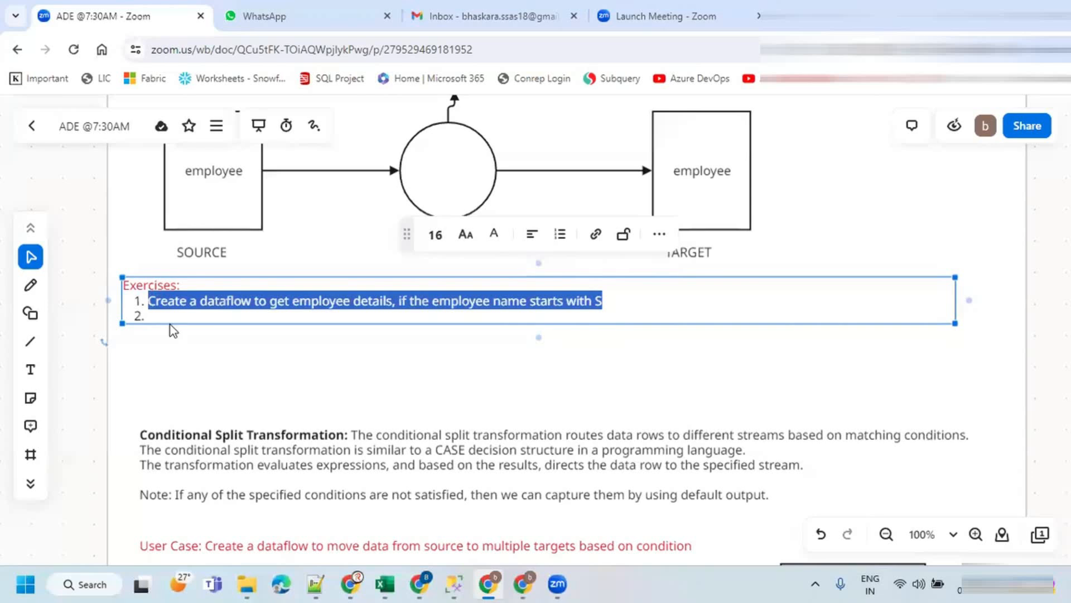
pyautogui.click(169, 318)
pyautogui.hotkey('ctrl', 'v')
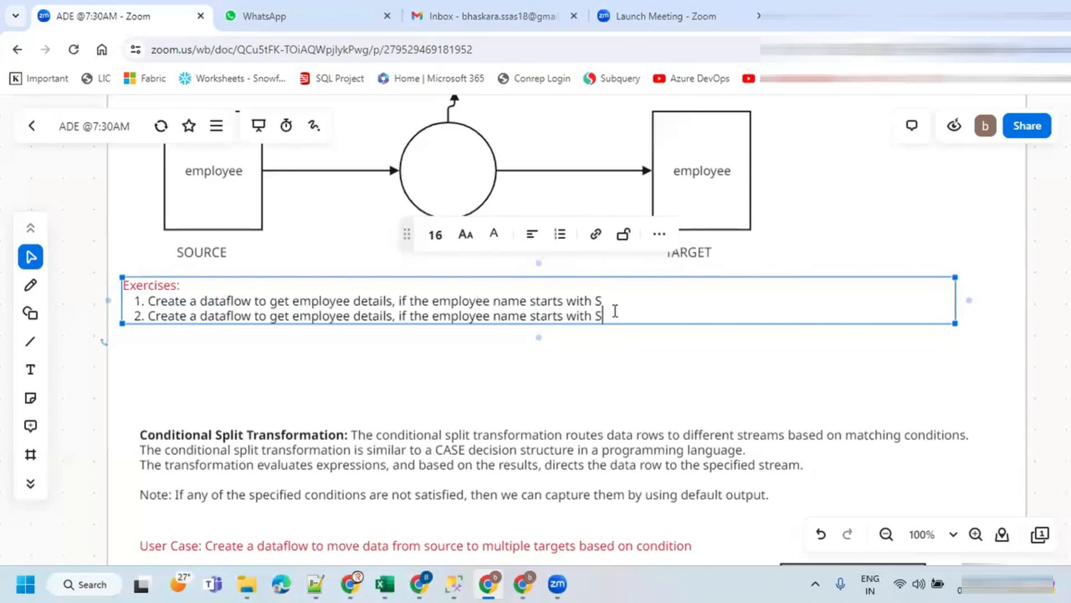
pyautogui.doubleClick(546, 315)
pyautogui.write('ends ')
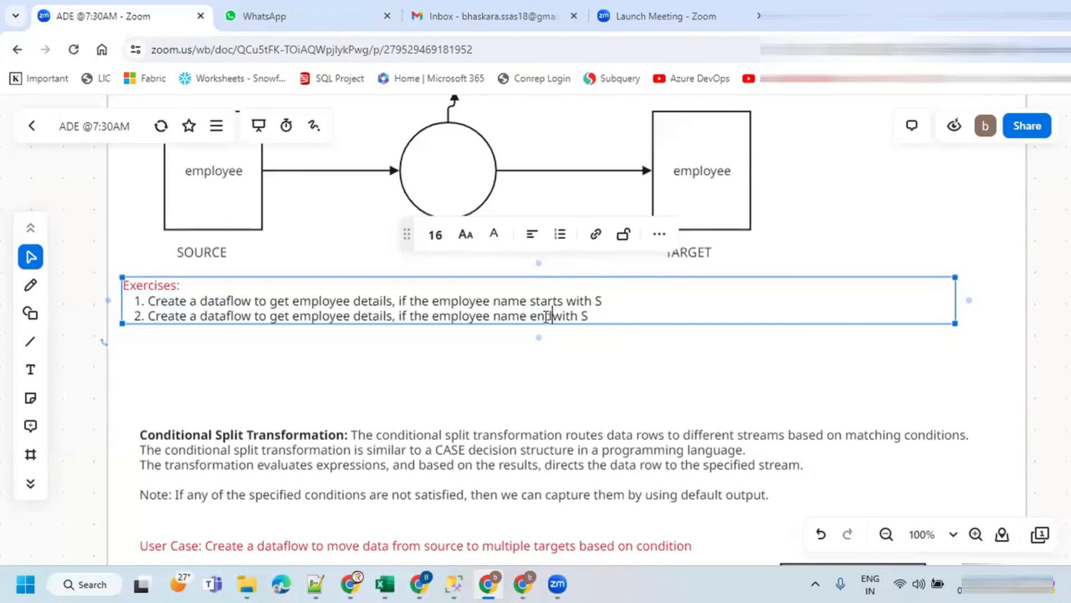
pyautogui.write('w')
pyautogui.press('BackSpace')
pyautogui.write('s')
pyautogui.click(621, 311)
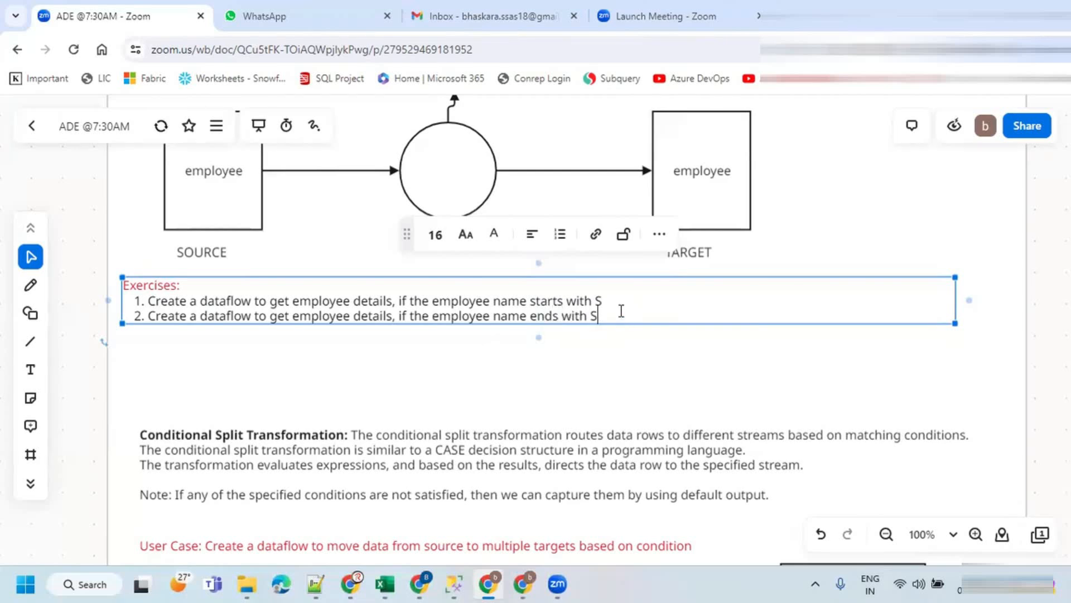
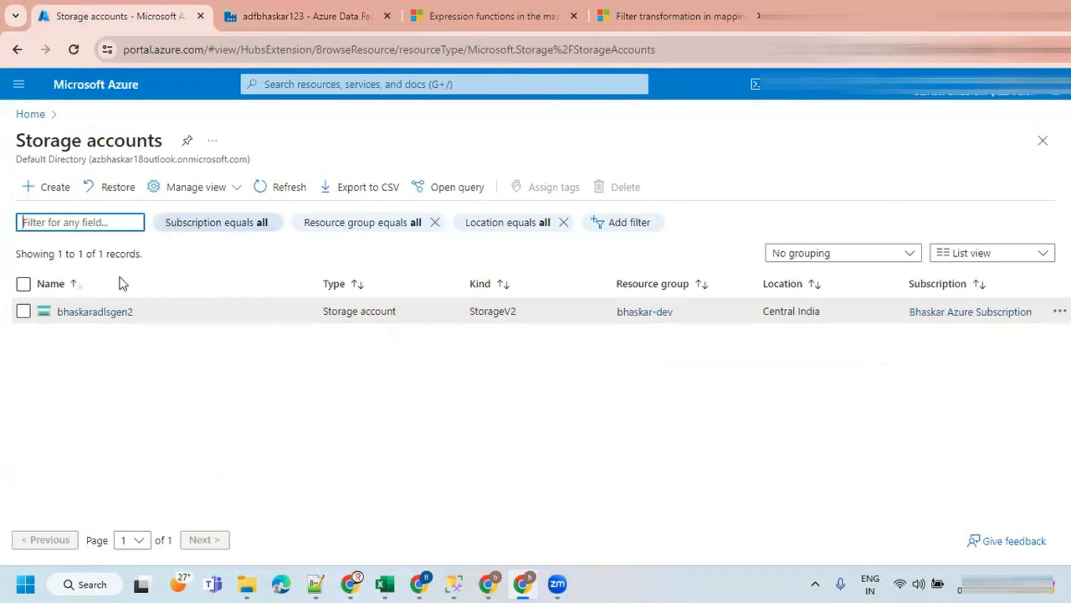
# Open the input directory of the datafiles container in the bhaskaradlsgen2 storage account and refresh its blob list.
pyautogui.click(97, 313)
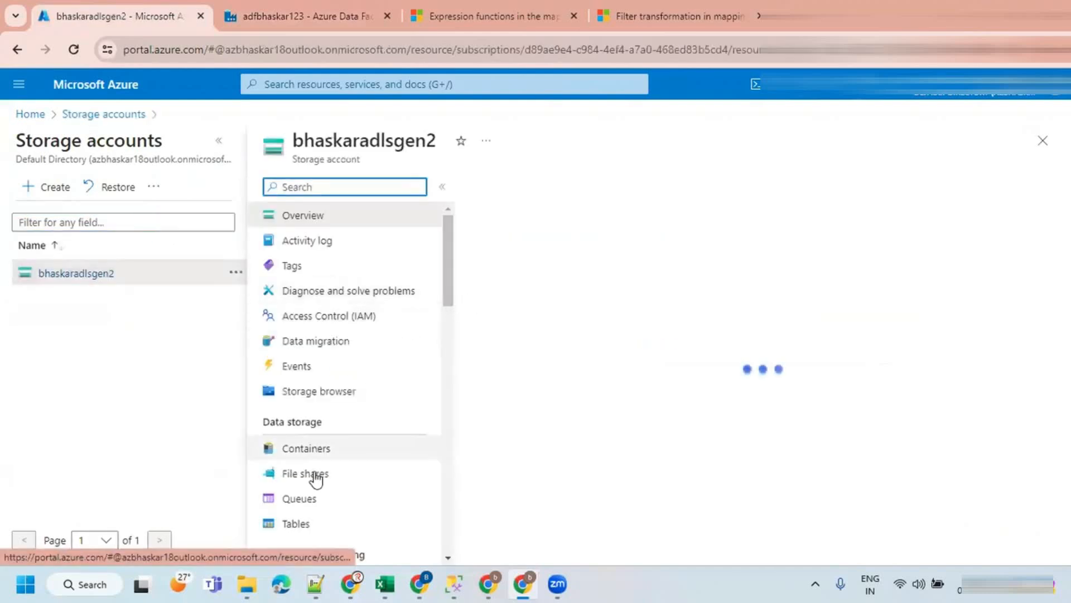
pyautogui.click(299, 451)
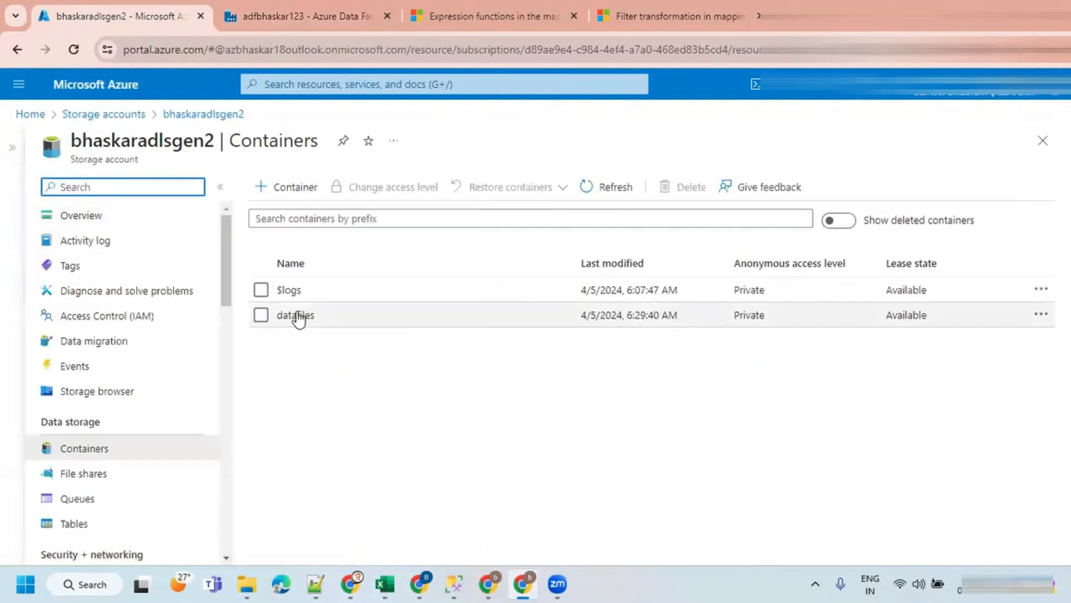
pyautogui.click(296, 316)
pyautogui.click(280, 329)
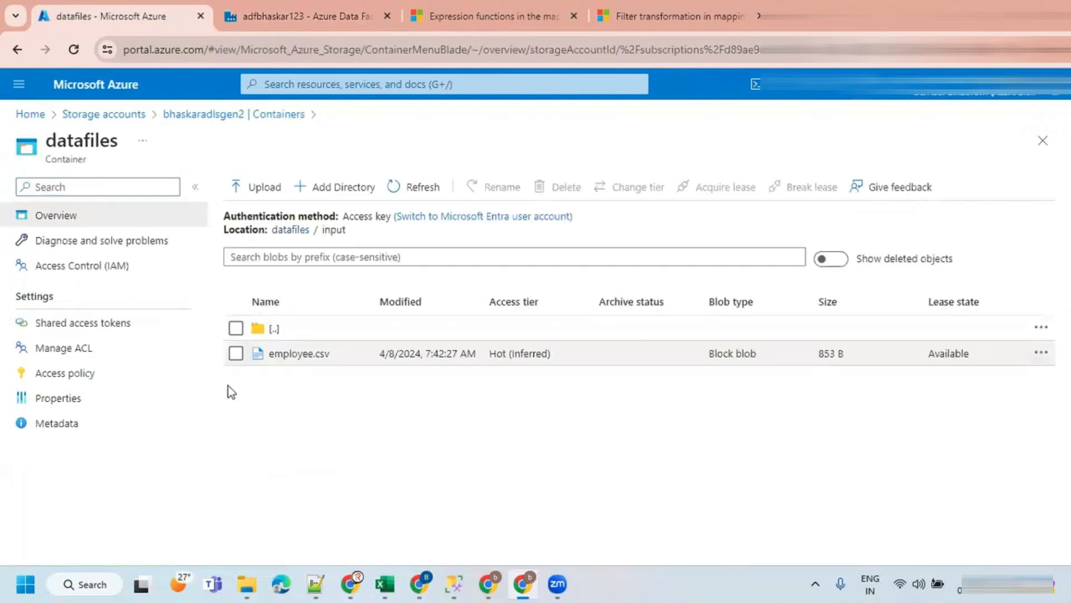
pyautogui.click(413, 186)
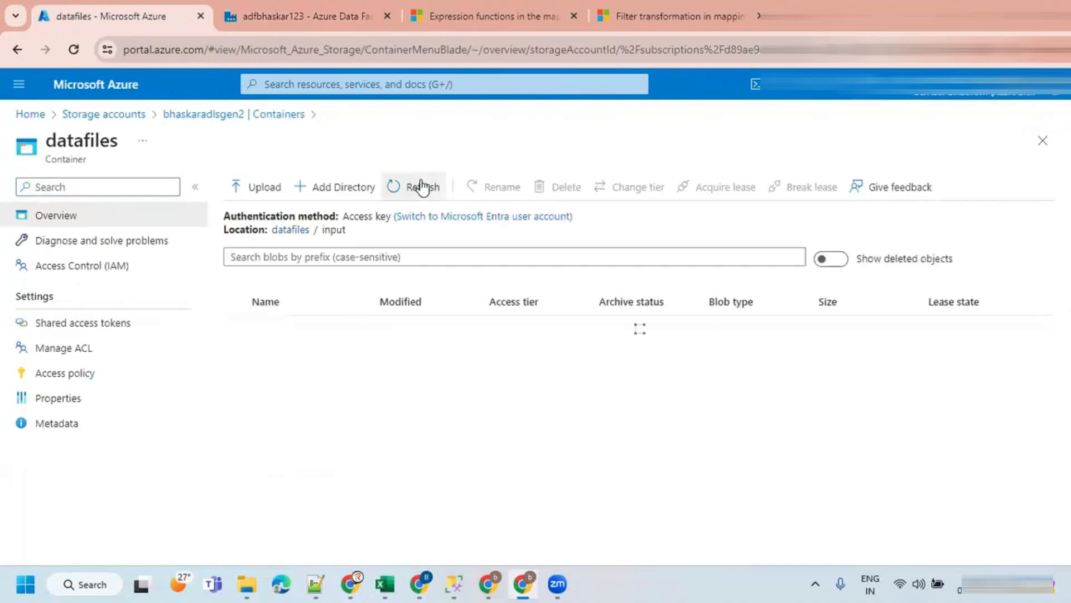
# Upload employee.parquet from the local datafiles folder into the input directory of the datafiles container.
pyautogui.click(257, 187)
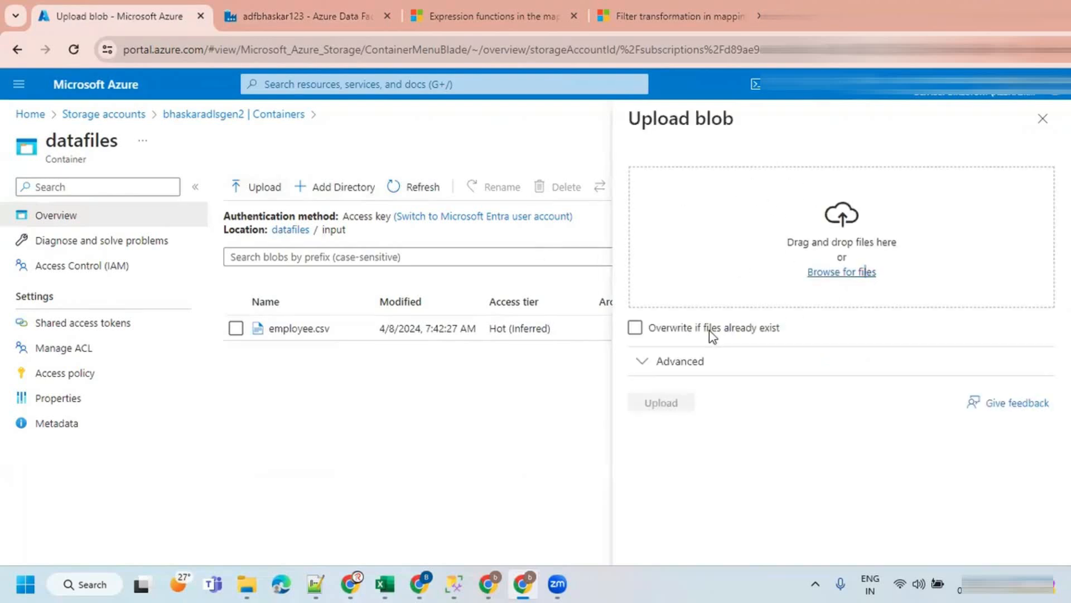
pyautogui.click(735, 240)
pyautogui.click(297, 446)
pyautogui.write('empdata')
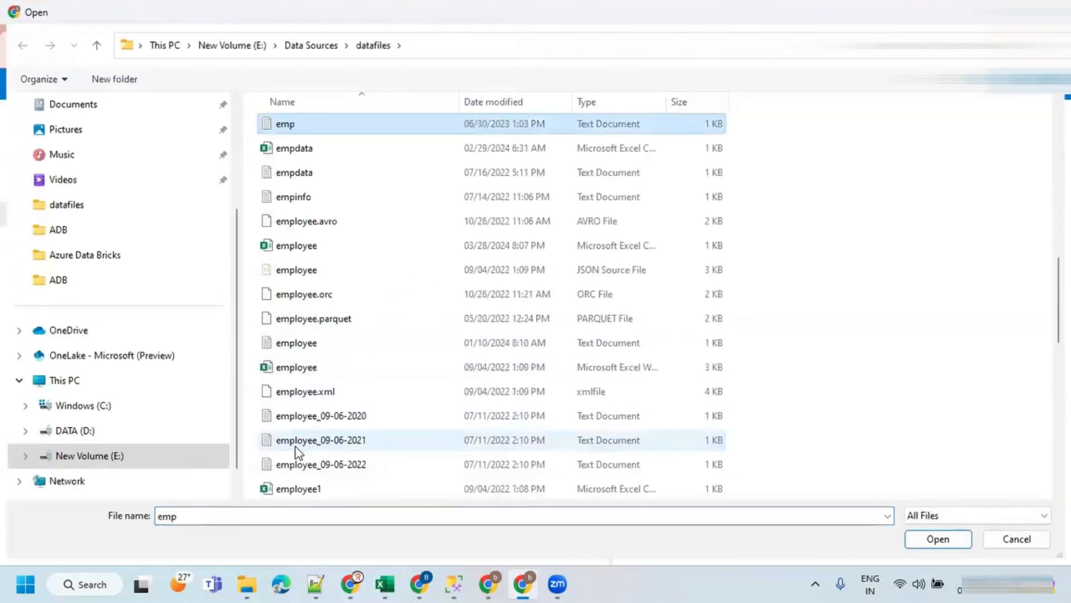
pyautogui.click(313, 320)
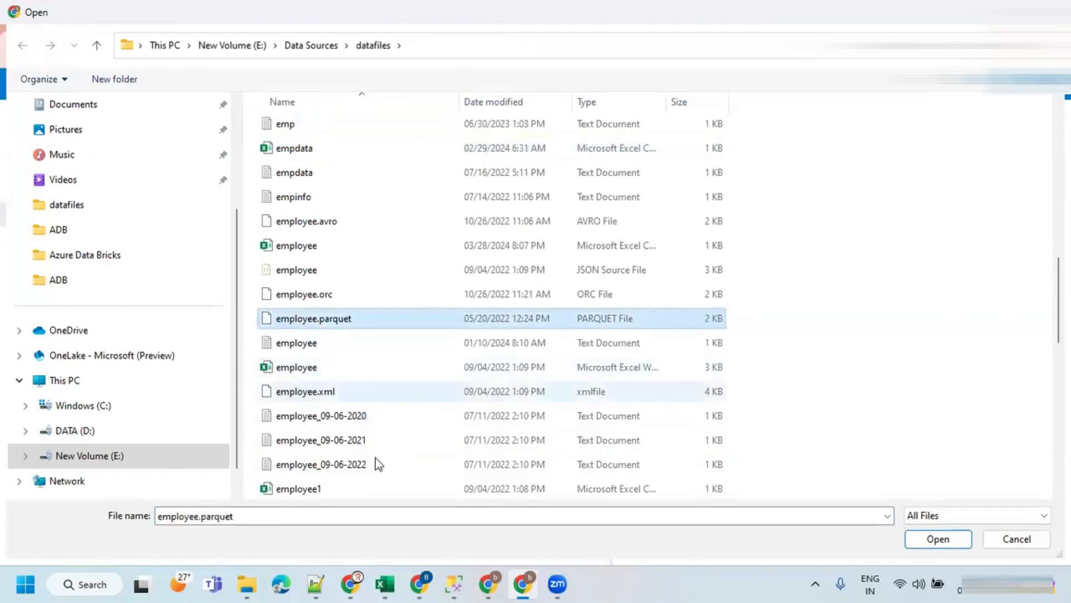
pyautogui.click(938, 539)
pyautogui.click(665, 405)
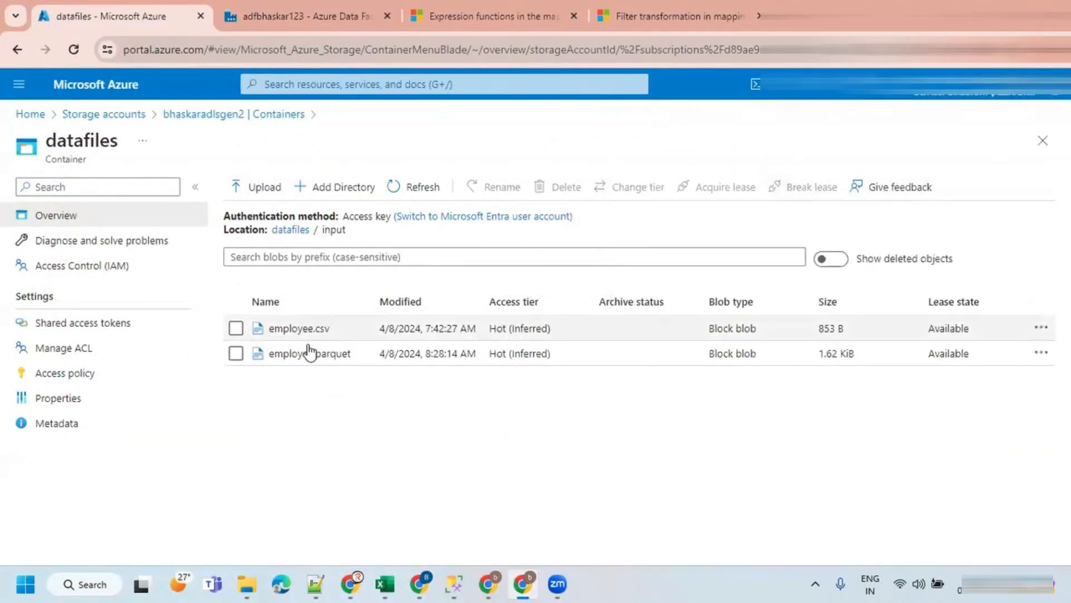
# Examine the raw contents of the employee.parquet blob in its editor view and close the blob.
pyautogui.click(279, 354)
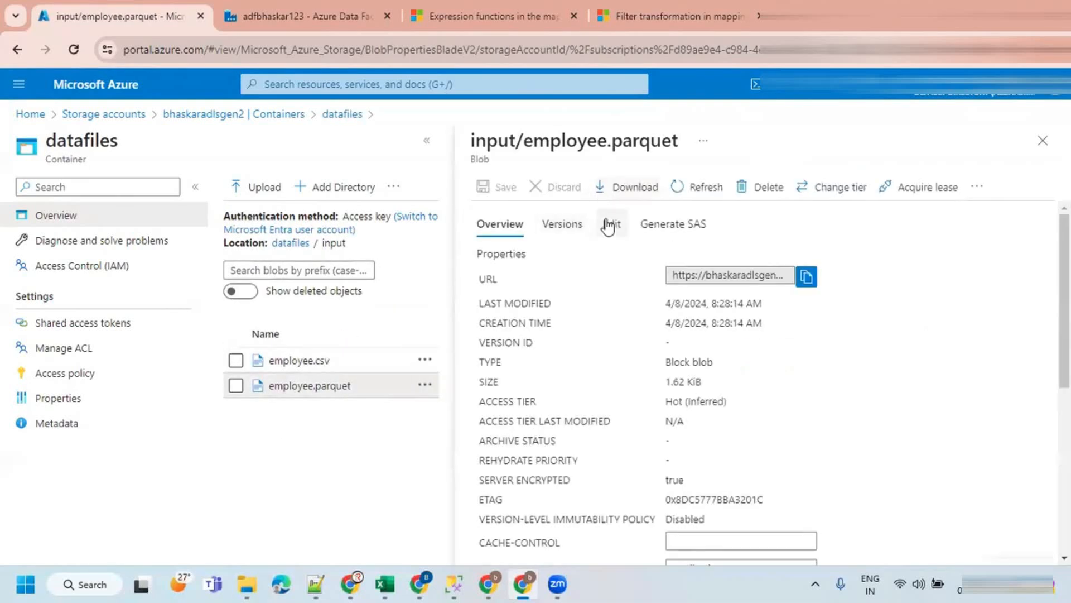
pyautogui.click(608, 223)
pyautogui.moveTo(805, 375); pyautogui.dragTo(527, 288)
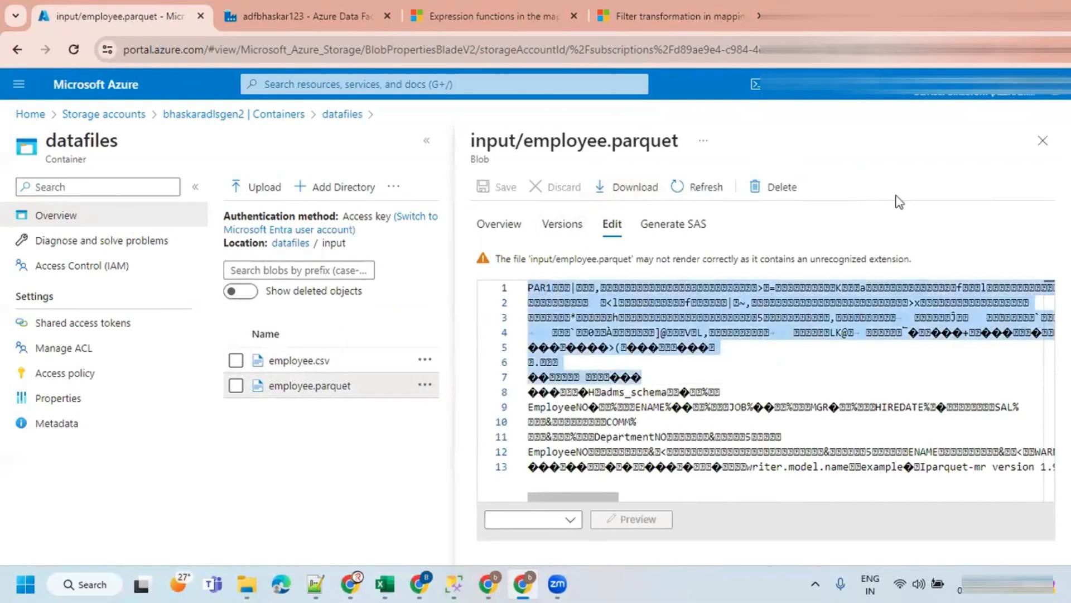
pyautogui.click(1043, 142)
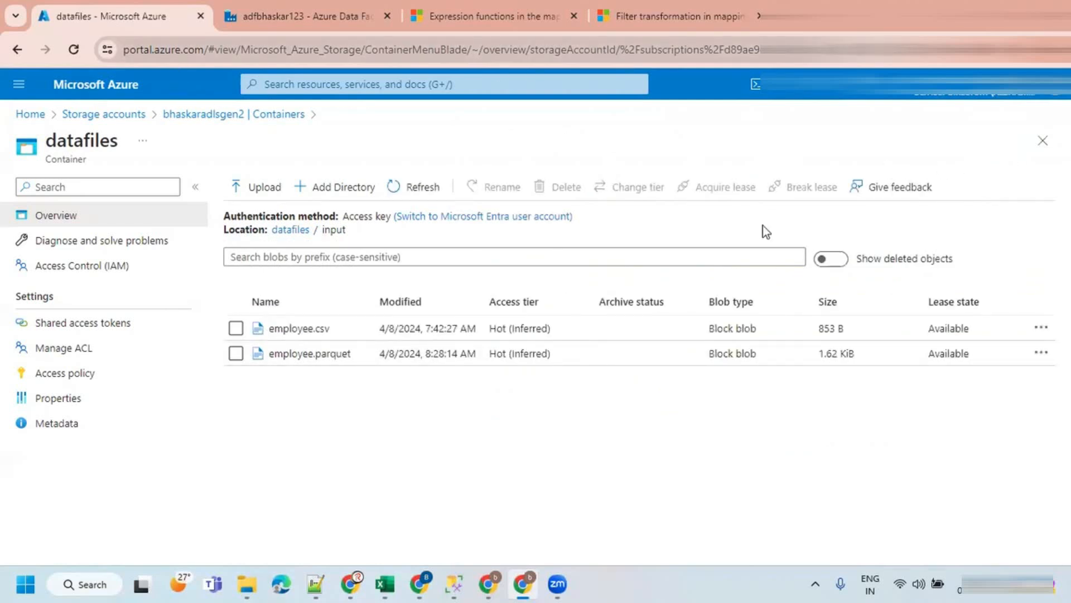
# Switch to Azure Data Factory and name the new source's output stream srcEmployee in df_conditonal_split.
pyautogui.click(312, 15)
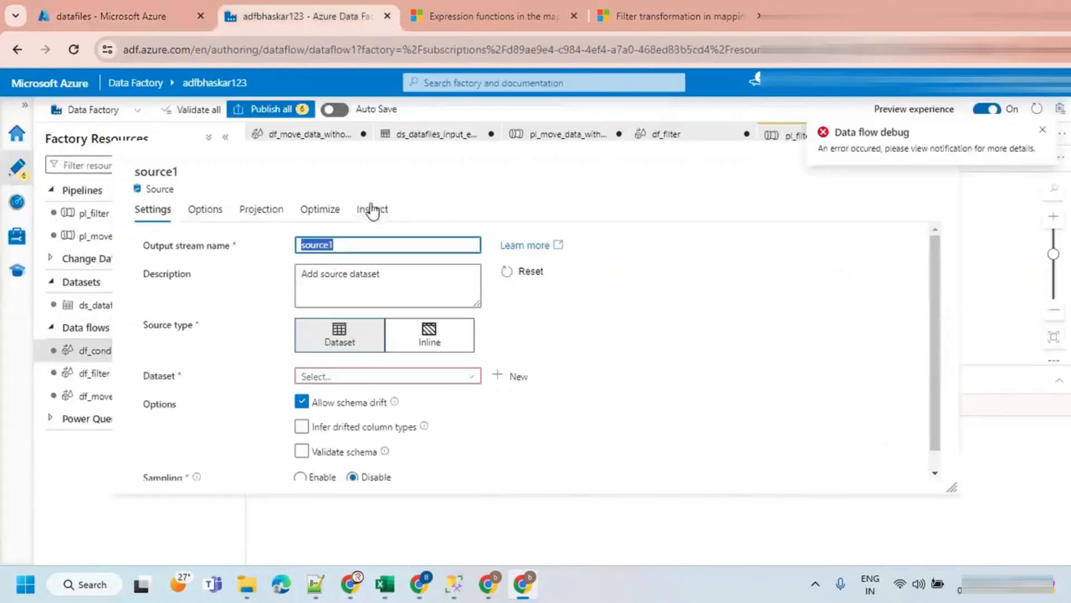
pyautogui.write('srcEm')
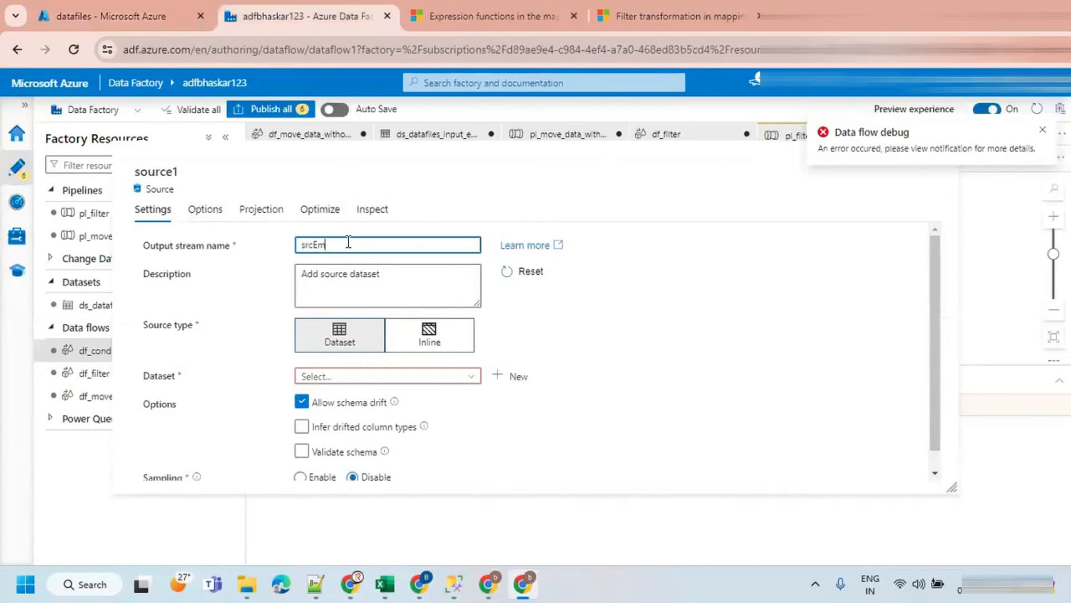
pyautogui.write('ployee')
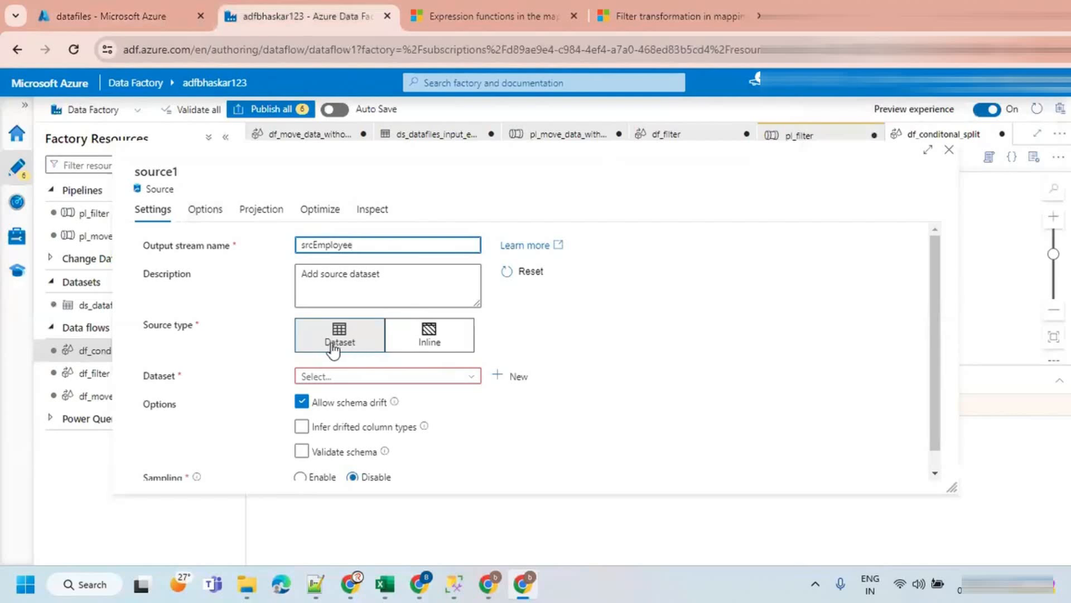
# Make srcEmployee an inline source with dataset type Parquet and linked service ls_adls_bhaskaradlsgen2.
pyautogui.click(425, 342)
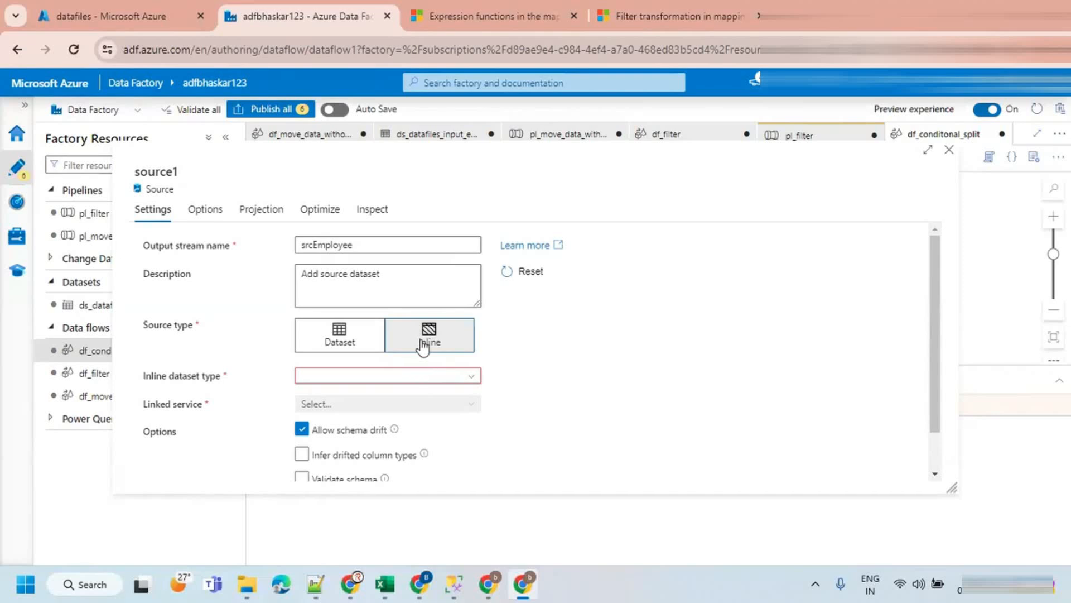
pyautogui.click(390, 384)
pyautogui.write('Parq')
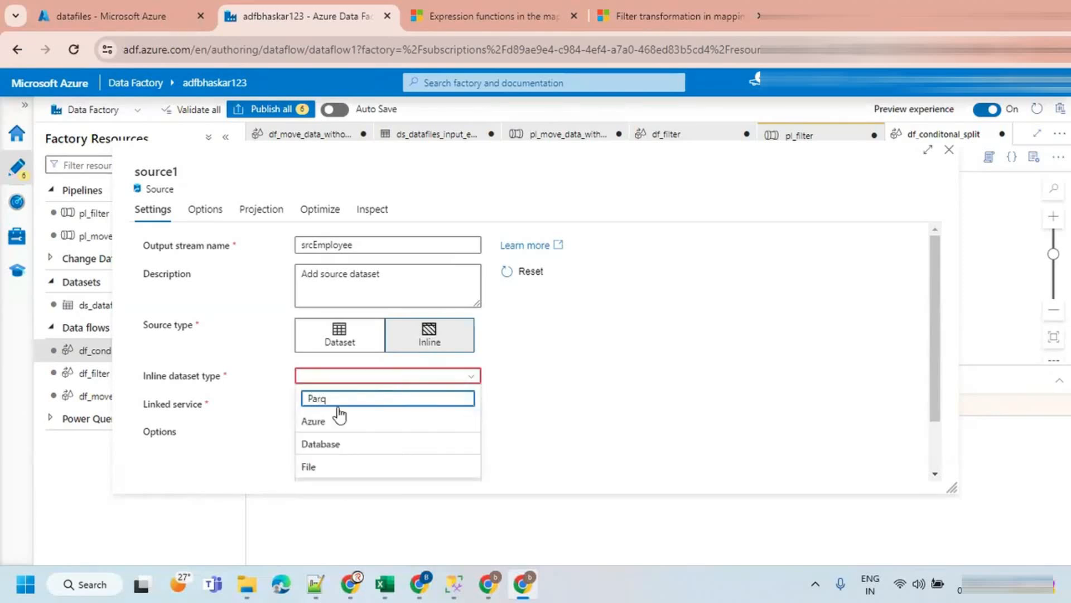
pyautogui.scroll(-1, 335, 404)
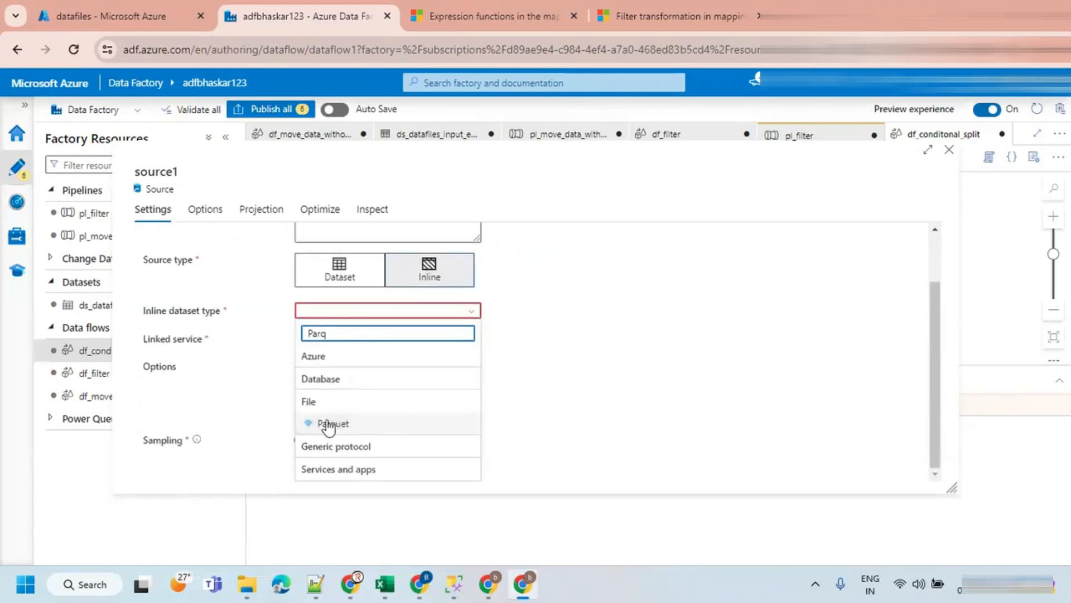
pyautogui.click(331, 421)
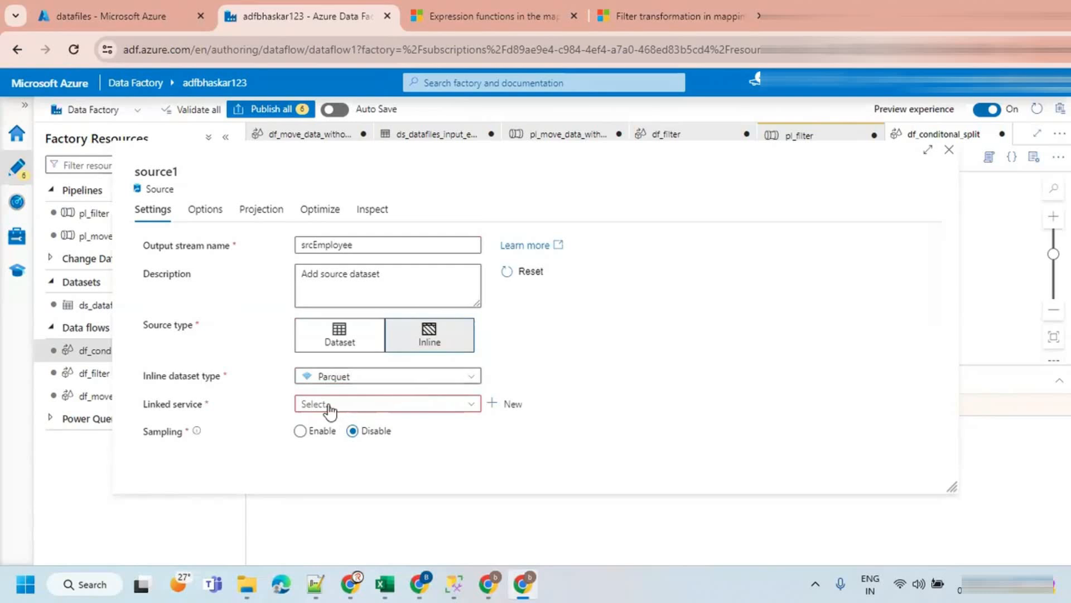
pyautogui.click(329, 410)
pyautogui.click(354, 450)
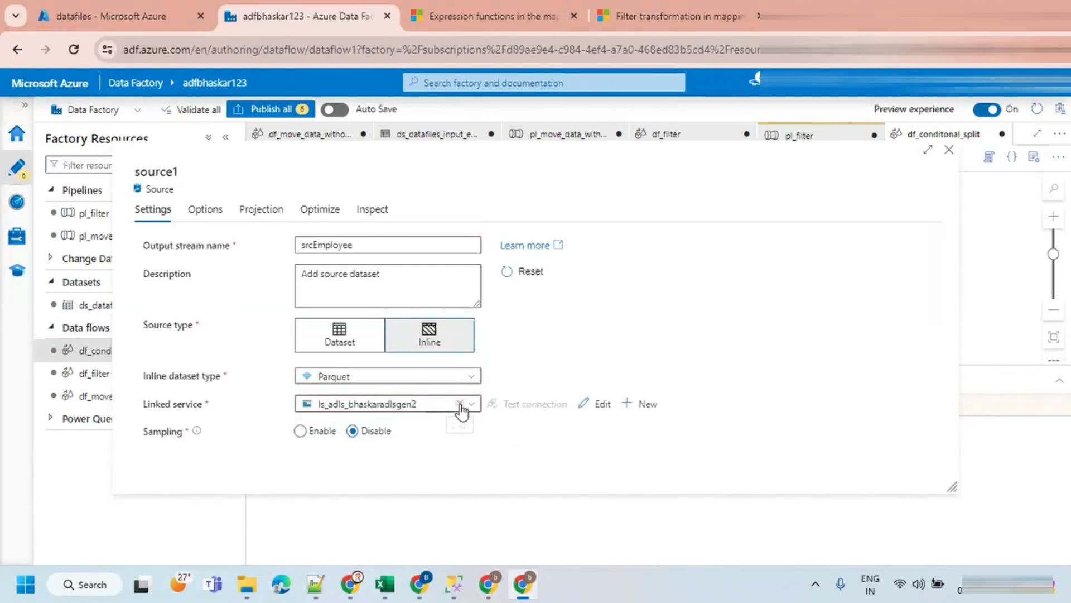
# Set the source's file path to datafiles/input/employee.parquet and review the remaining source options.
pyautogui.click(205, 211)
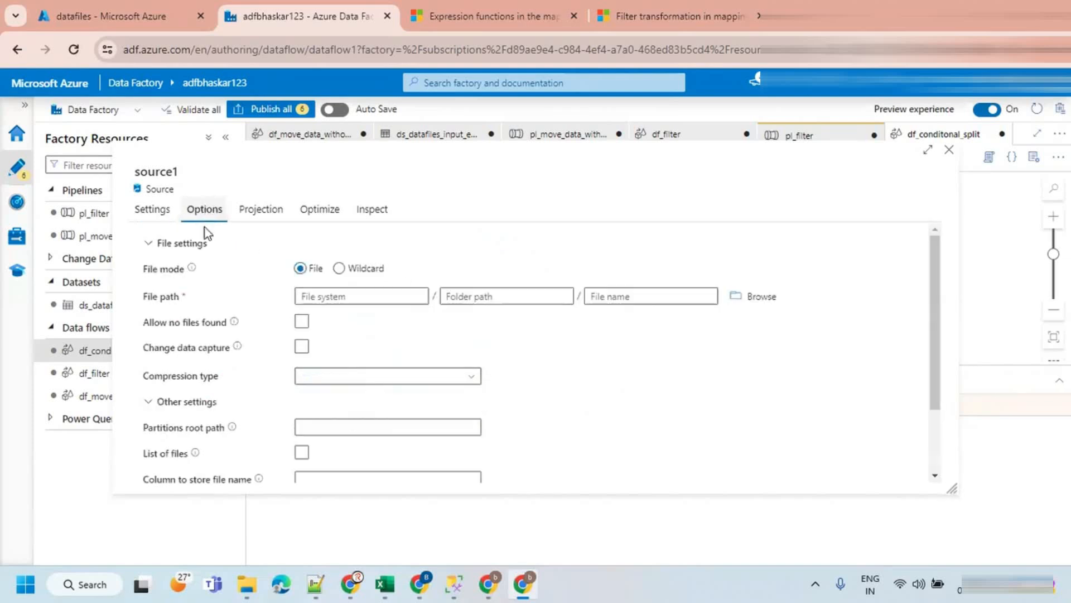
pyautogui.click(747, 302)
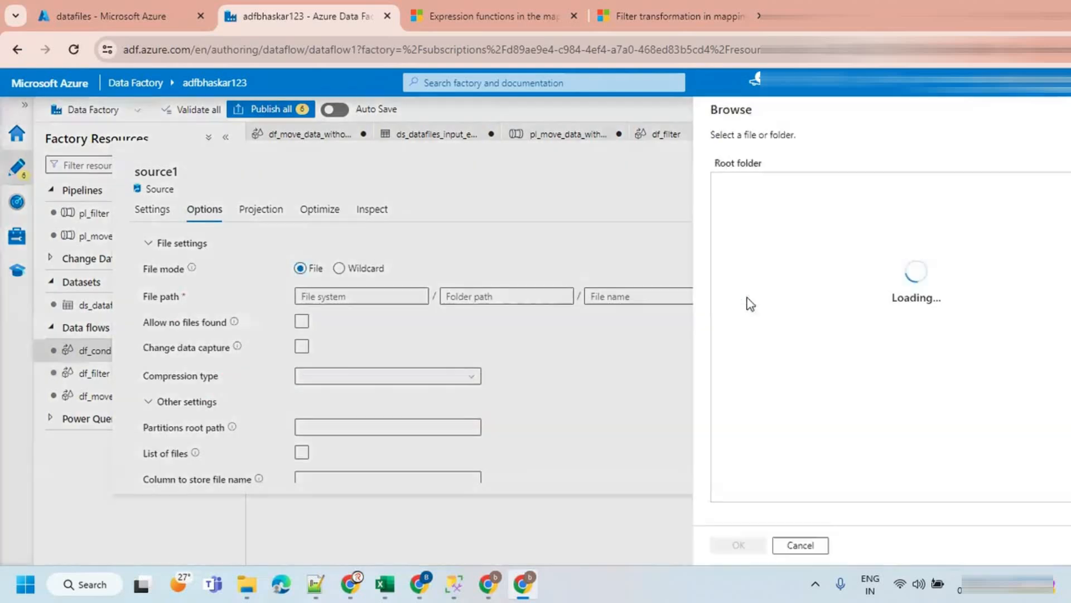
pyautogui.click(682, 185)
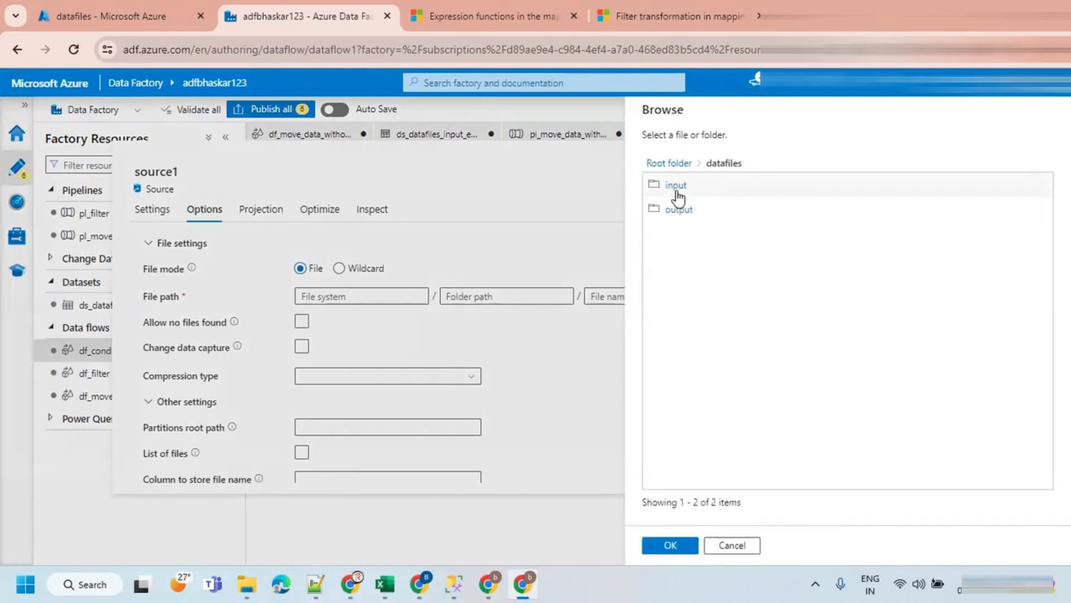
pyautogui.click(677, 190)
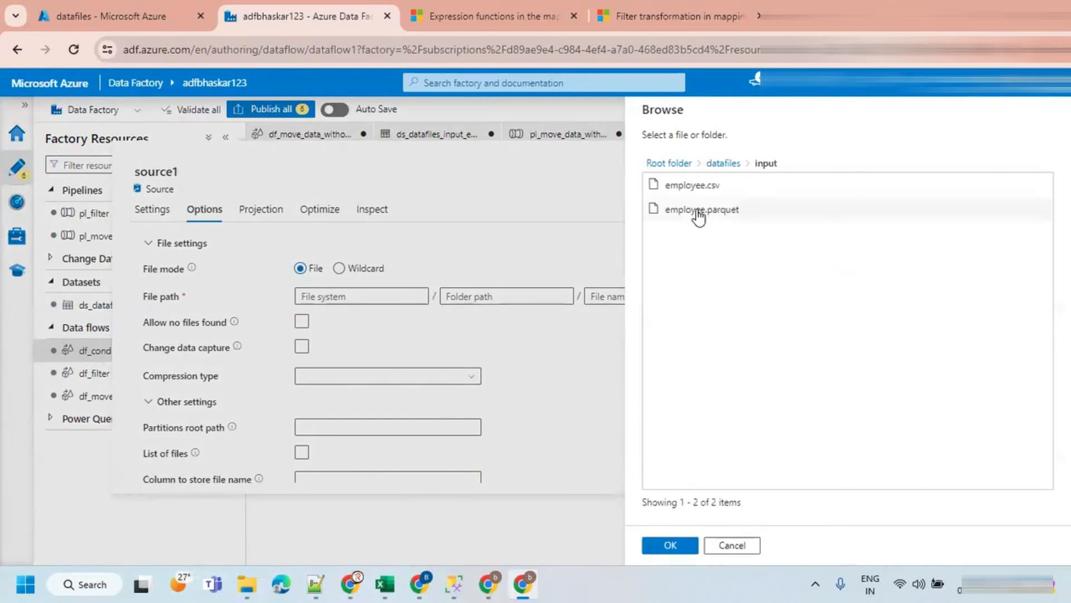
pyautogui.click(700, 211)
pyautogui.click(679, 545)
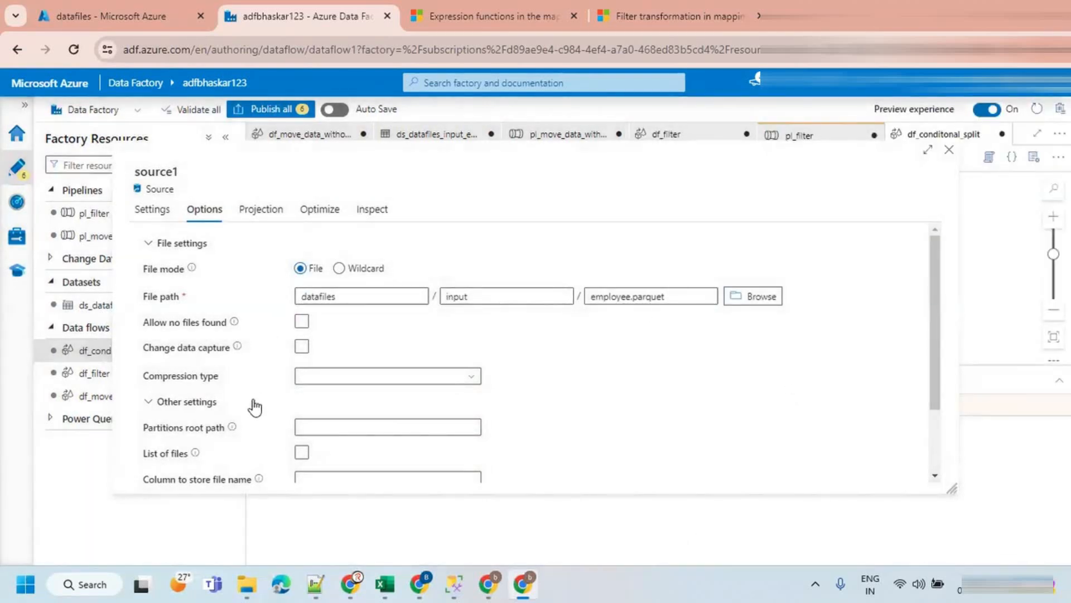
pyautogui.scroll(-3, 476, 330)
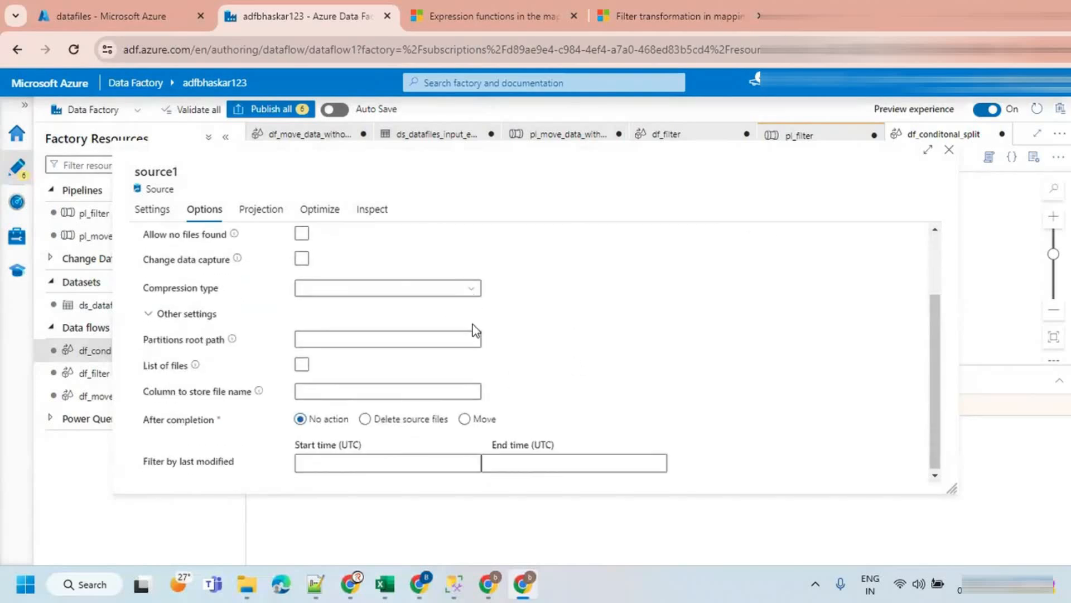
pyautogui.scroll(3, 476, 329)
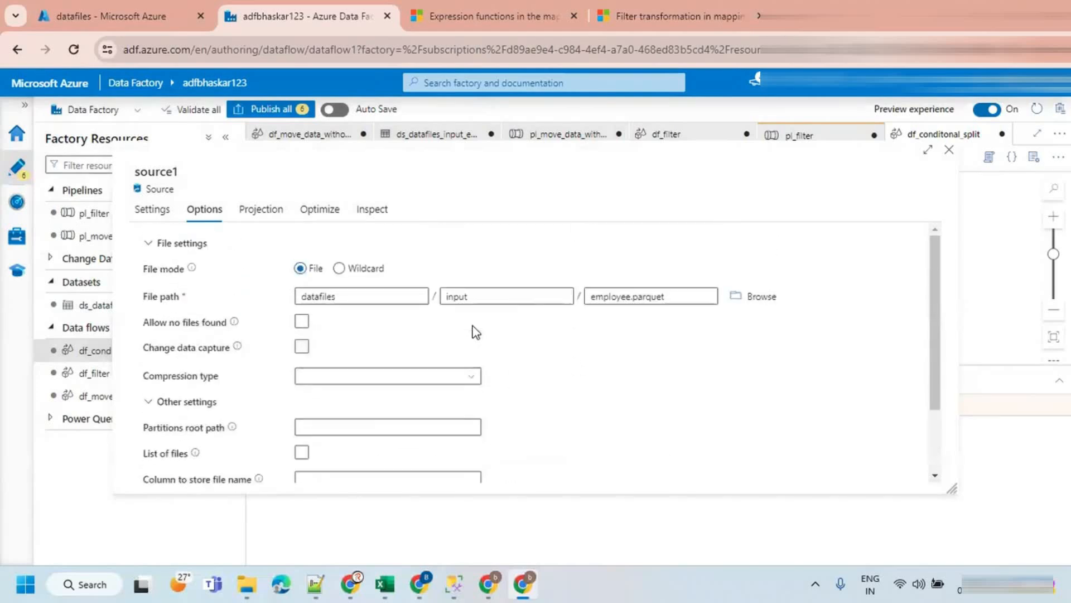
# Import the schema of the srcEmployee source, review its column types and close the source settings.
pyautogui.click(256, 213)
pyautogui.click(204, 209)
pyautogui.click(264, 213)
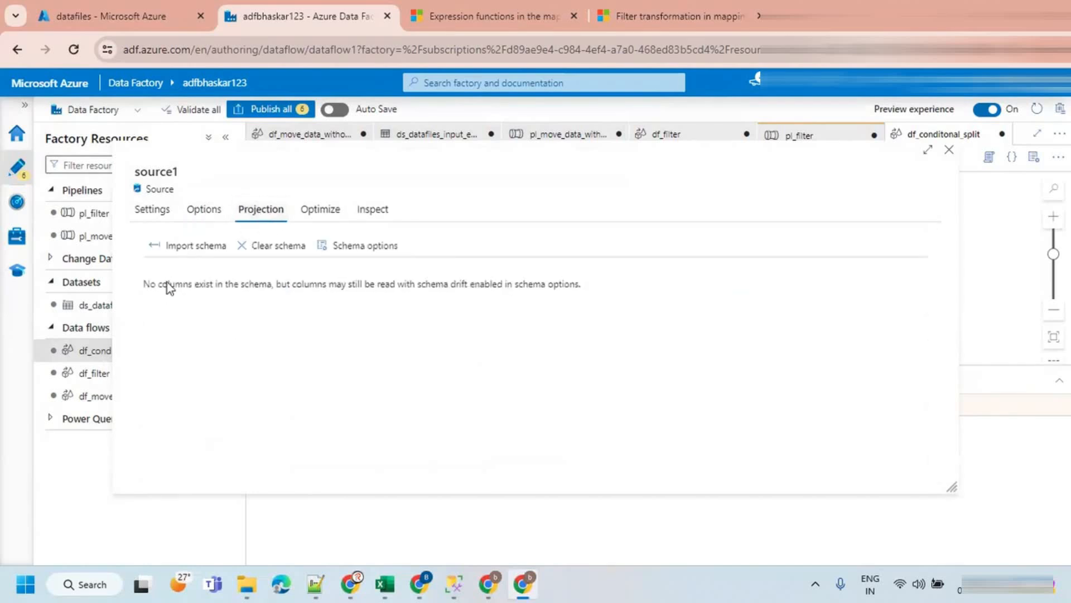
pyautogui.click(198, 246)
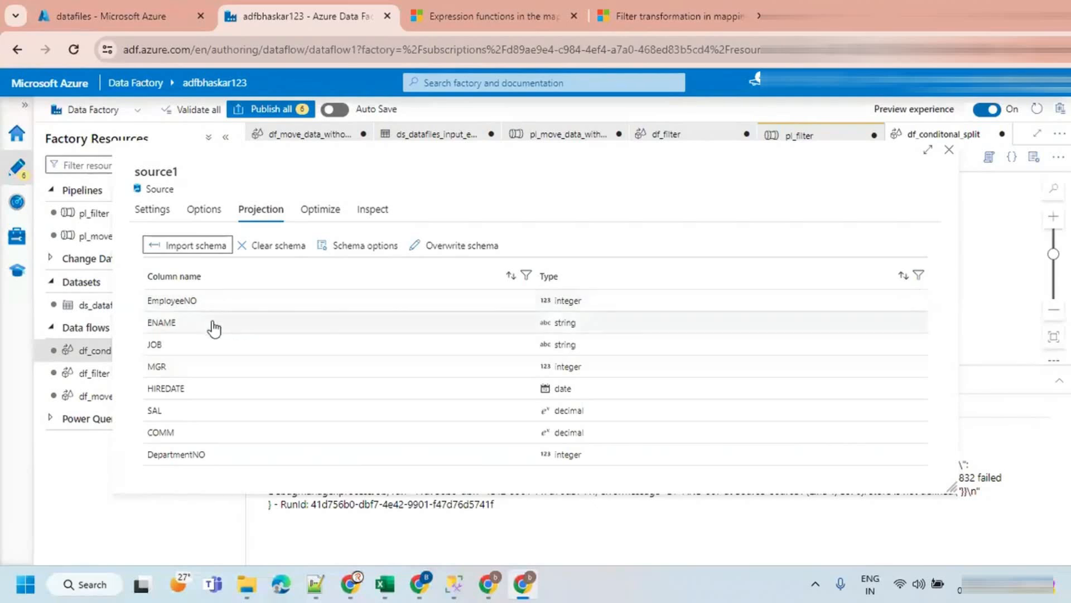
pyautogui.moveTo(150, 301); pyautogui.dragTo(598, 438)
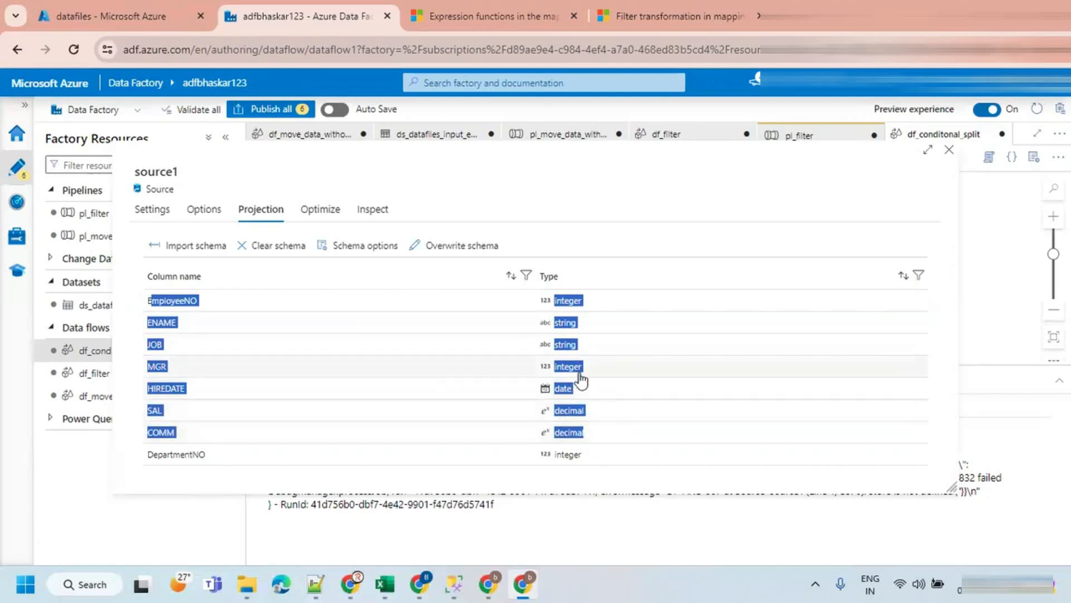
pyautogui.click(363, 370)
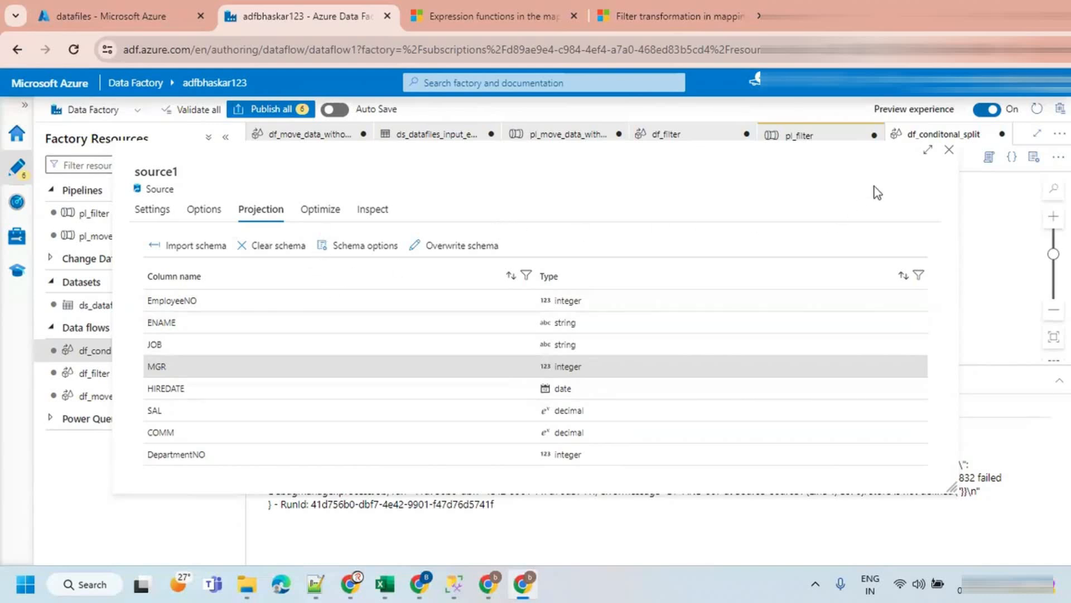
pyautogui.click(950, 151)
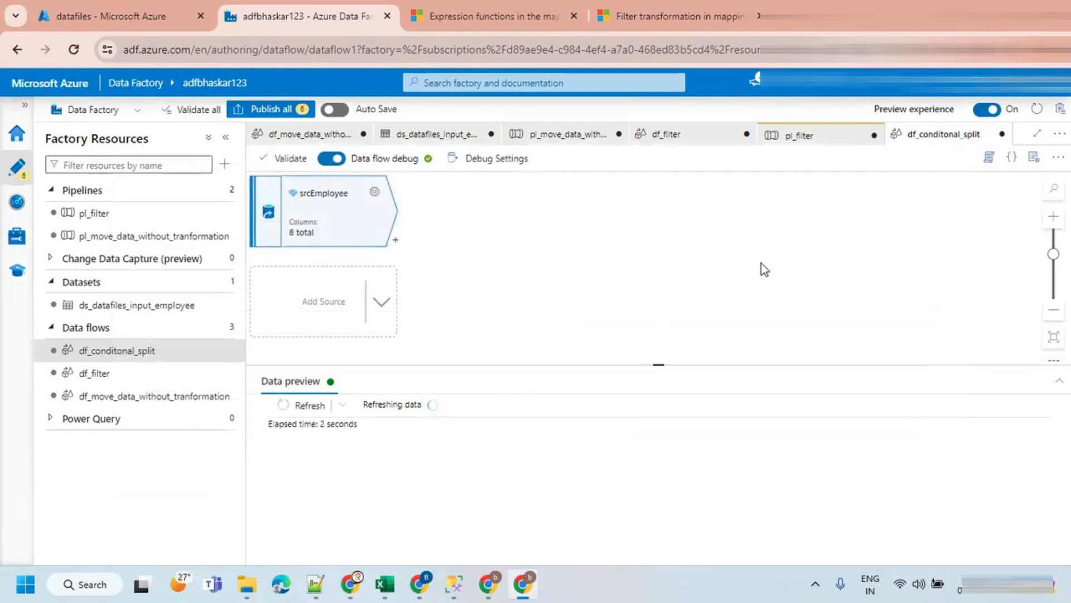
# Collapse the factory resources list, add a Conditional Split after srcEmployee and name its first output stream DepartmentNo10.
pyautogui.click(226, 138)
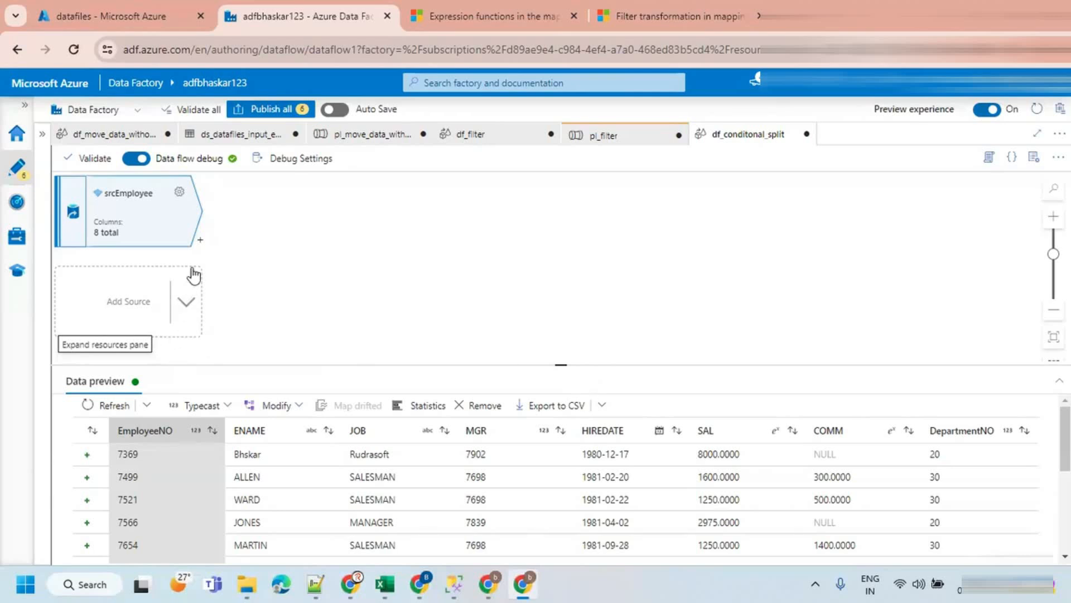
pyautogui.click(200, 240)
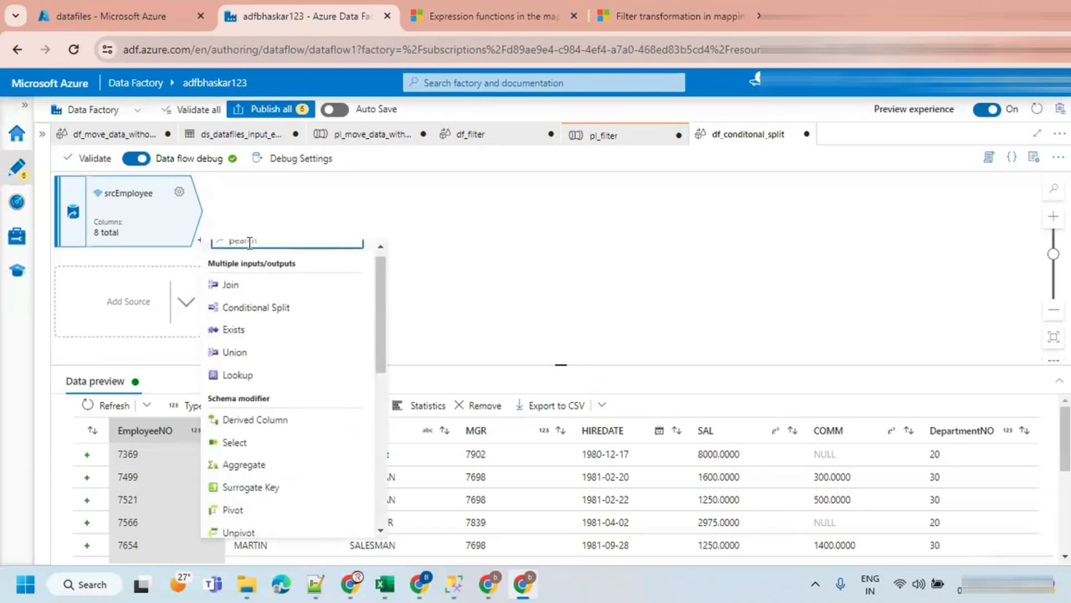
pyautogui.write('condit')
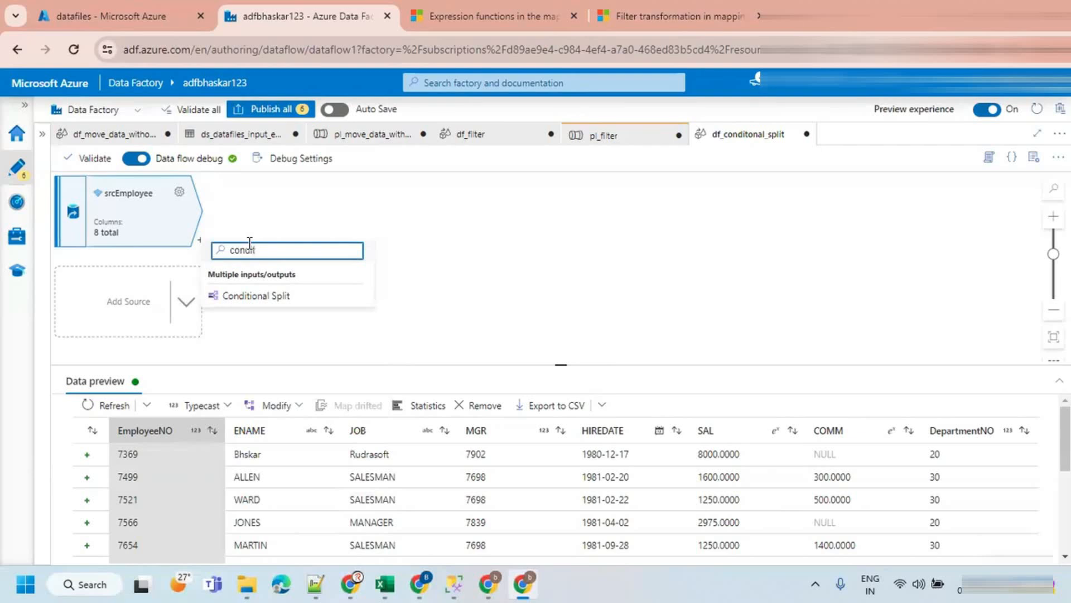
pyautogui.click(277, 297)
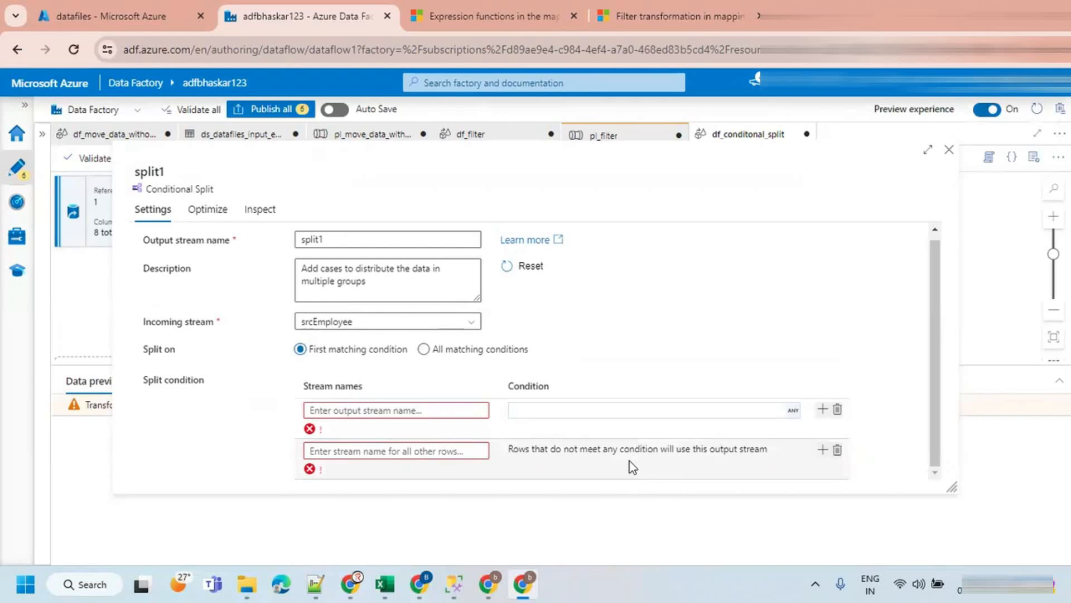
pyautogui.click(391, 409)
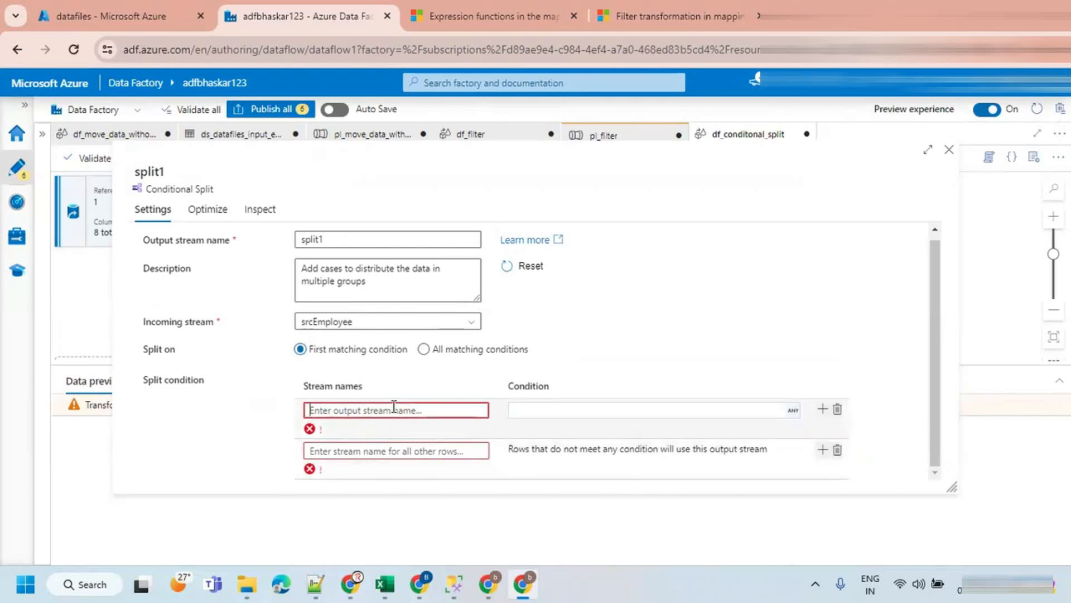
pyautogui.write('DepartmentNo10')
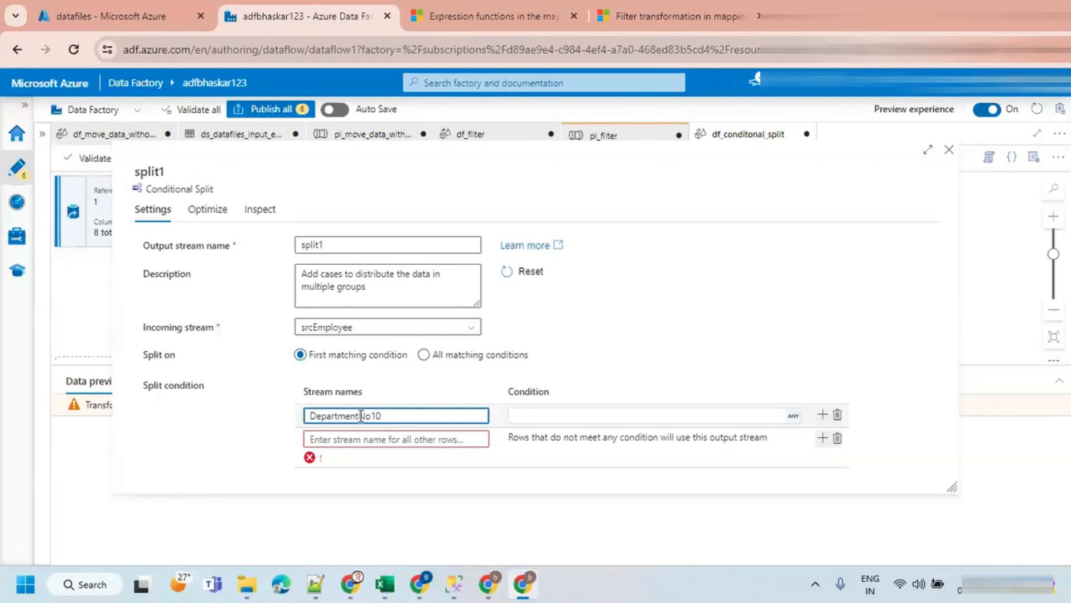
# Set the condition of the DepartmentNo10 stream to DepartmentNO==10 in the expression builder and save it.
pyautogui.click(546, 411)
pyautogui.click(537, 438)
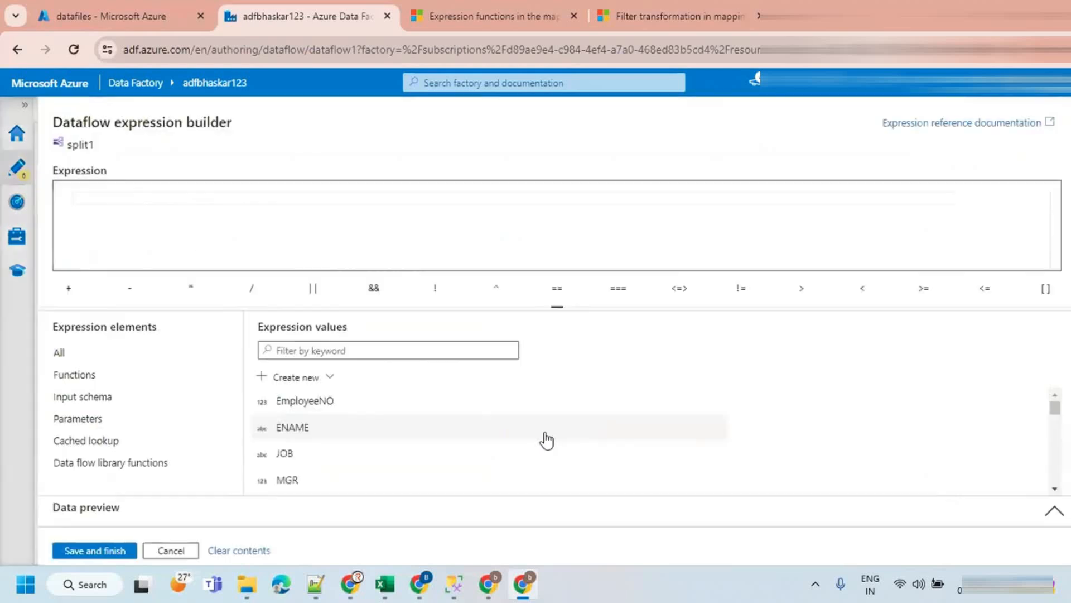
pyautogui.scroll(-4, 321, 424)
pyautogui.scroll(-3, 325, 444)
pyautogui.scroll(3, 327, 440)
pyautogui.click(313, 349)
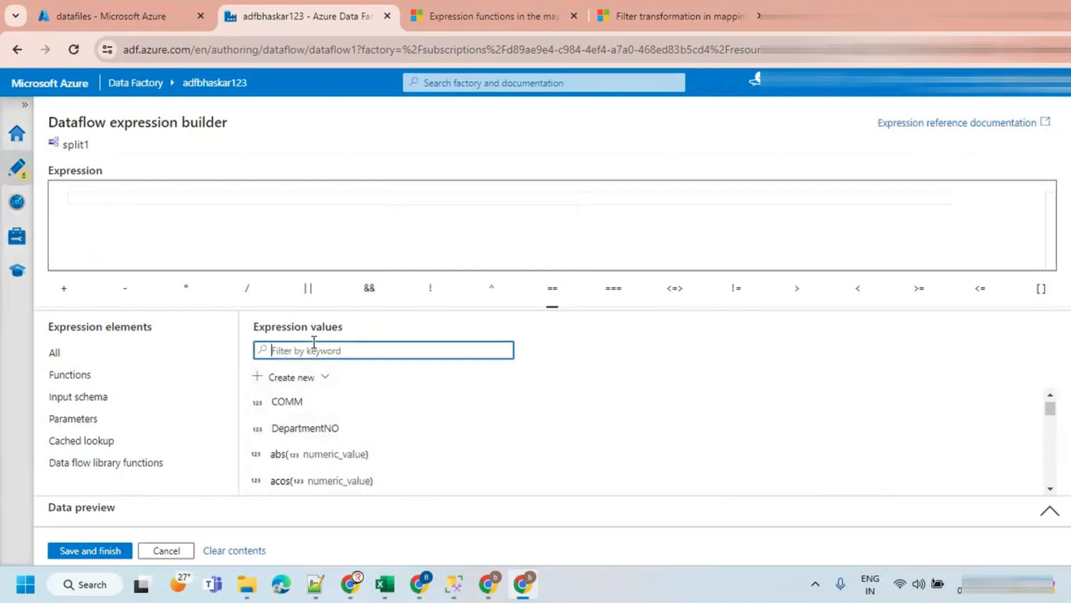
pyautogui.click(308, 429)
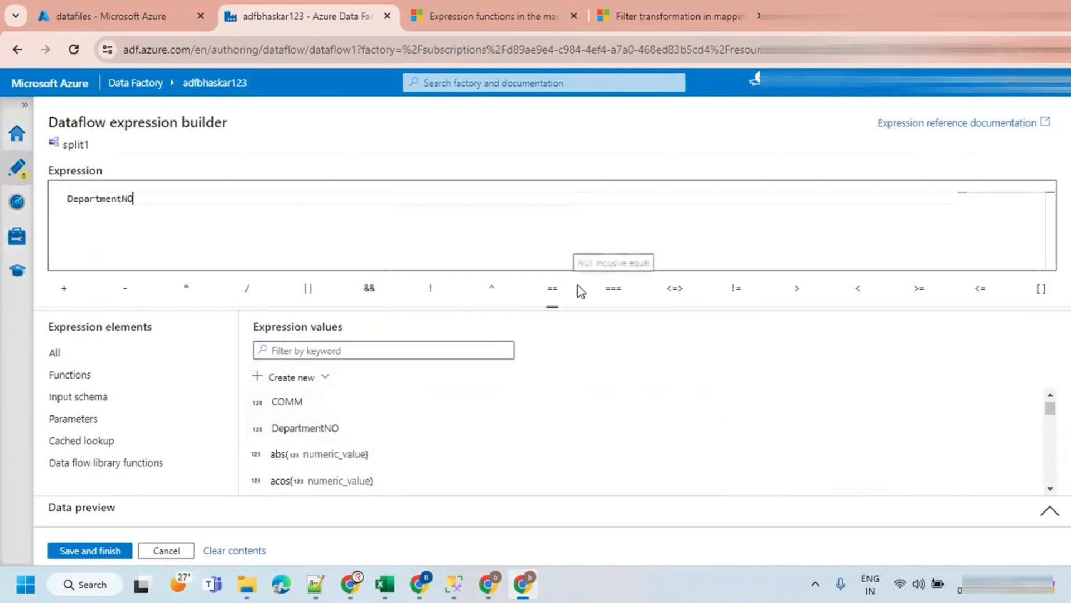
pyautogui.click(552, 296)
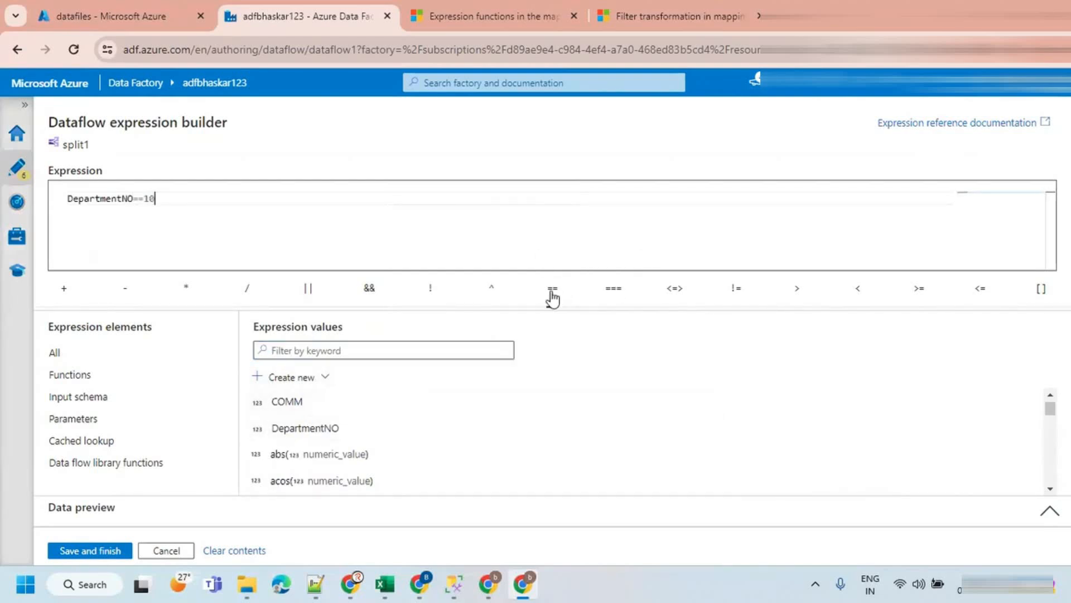
pyautogui.click(92, 551)
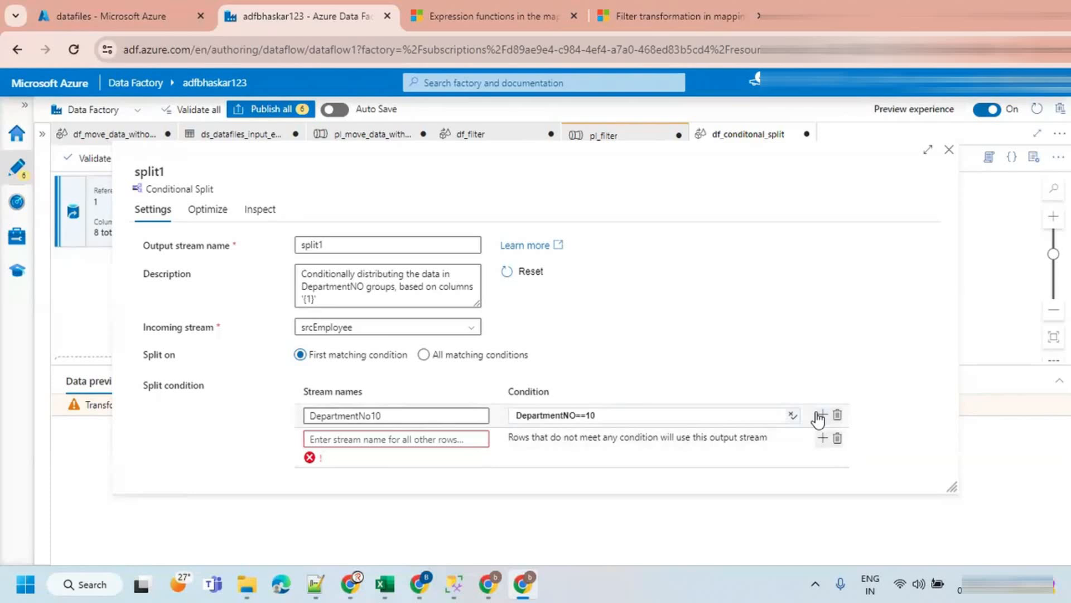
# Add a second split stream below DepartmentNo10 and name it DepartmentNo20.
pyautogui.click(823, 417)
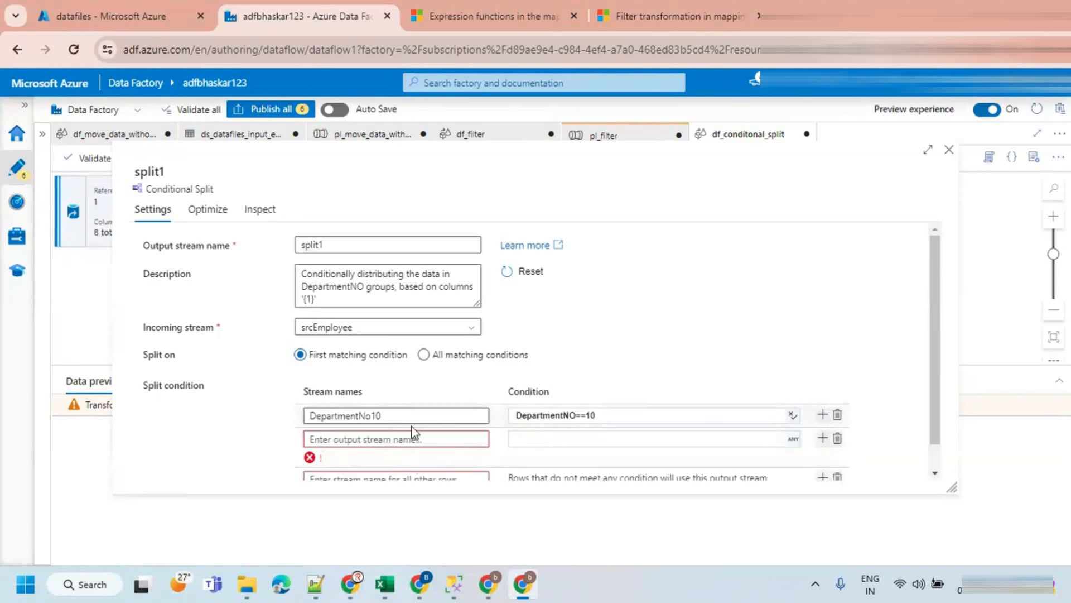
pyautogui.moveTo(382, 415); pyautogui.dragTo(293, 417)
pyautogui.hotkey('ctrl', 'c')
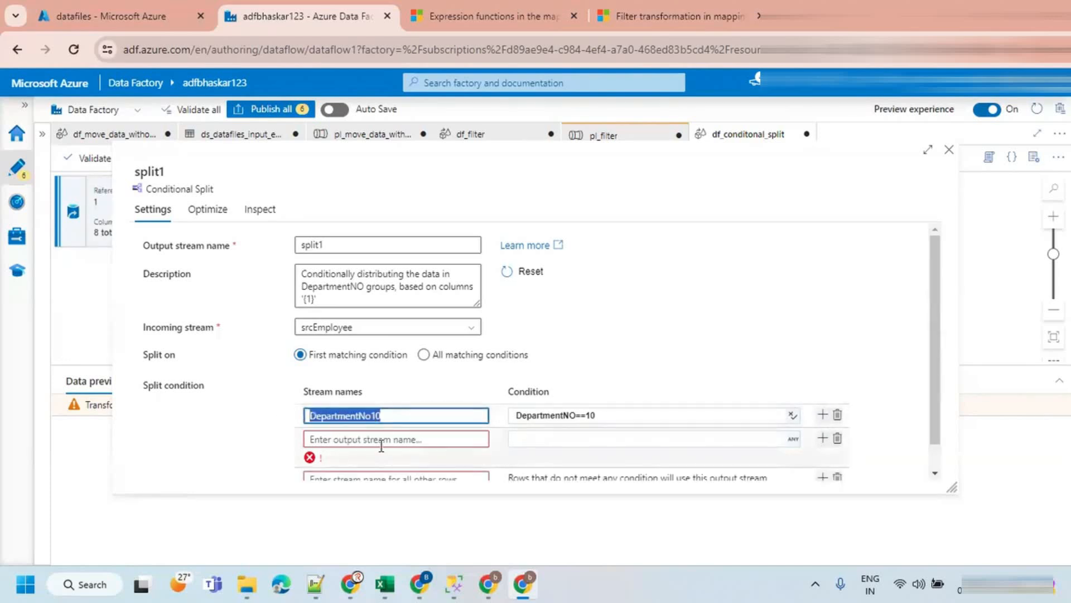
pyautogui.click(382, 444)
pyautogui.hotkey('ctrl', 'v')
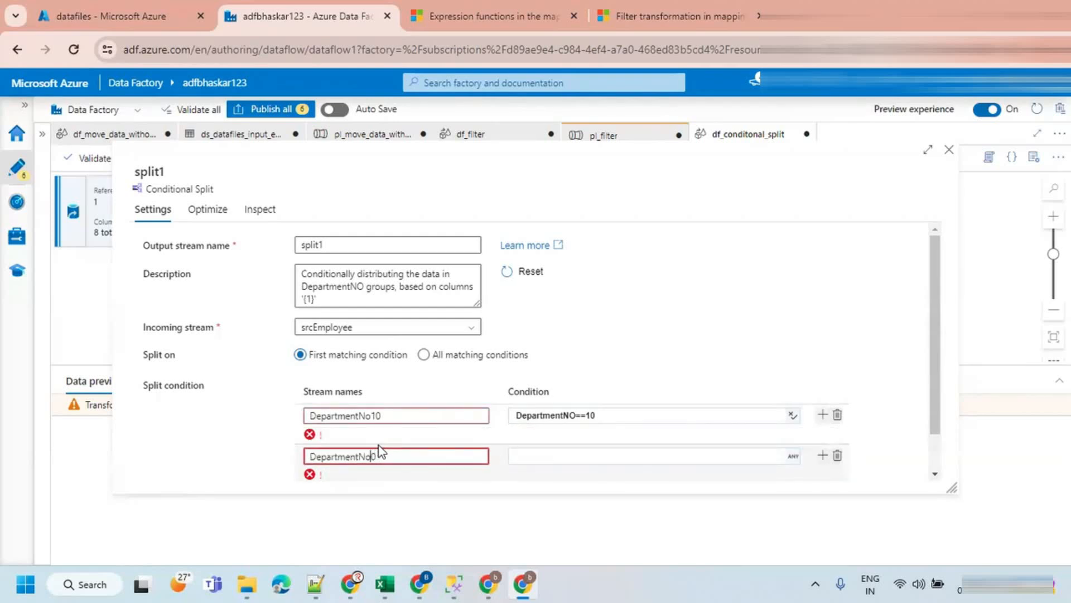
pyautogui.write('0')
# Copy the first stream's condition to the DepartmentNo20 stream and change it to DepartmentNO==20.
pyautogui.moveTo(608, 415); pyautogui.dragTo(517, 418)
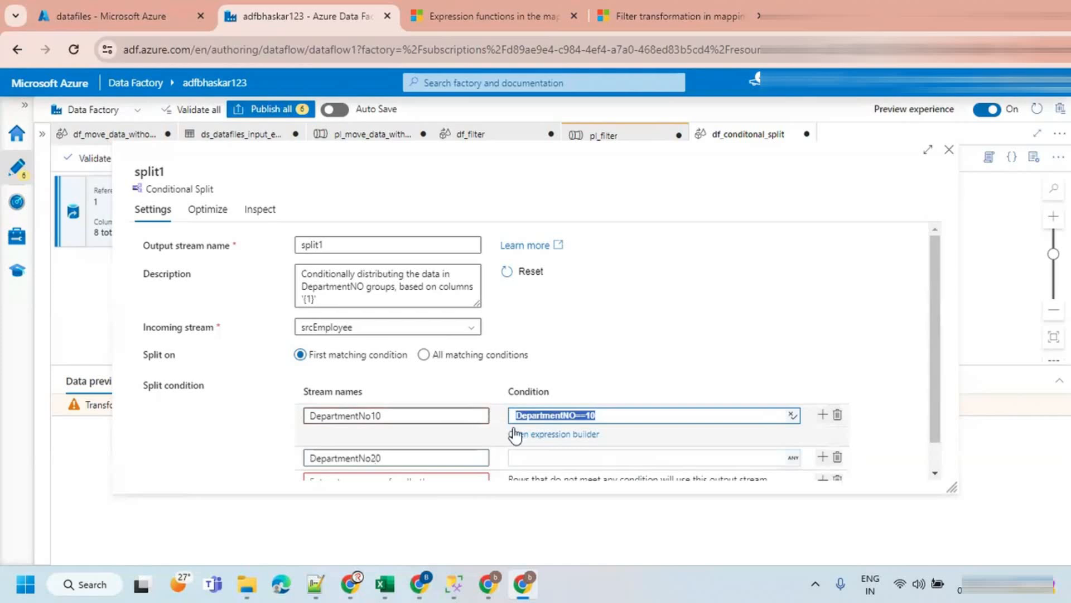
pyautogui.click(578, 457)
pyautogui.hotkey('ctrl', 'v')
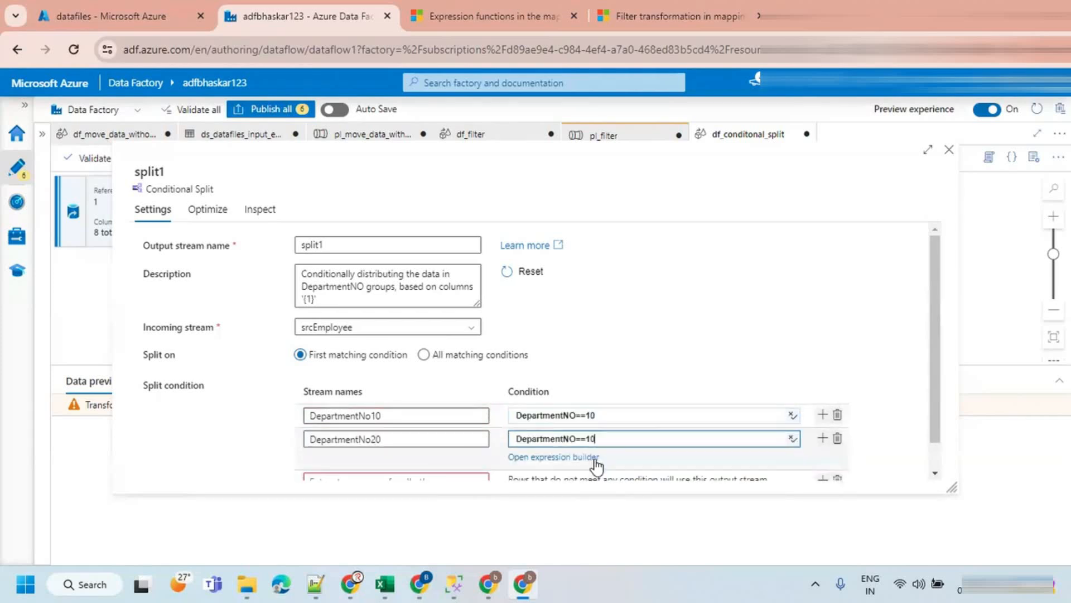
pyautogui.press('BackSpace')
pyautogui.press('BackSpace')
pyautogui.write('2')
# Add a third split stream below DepartmentNo20 and name it DepartmentNo30.
pyautogui.scroll(-1, 589, 424)
pyautogui.doubleClick(398, 409)
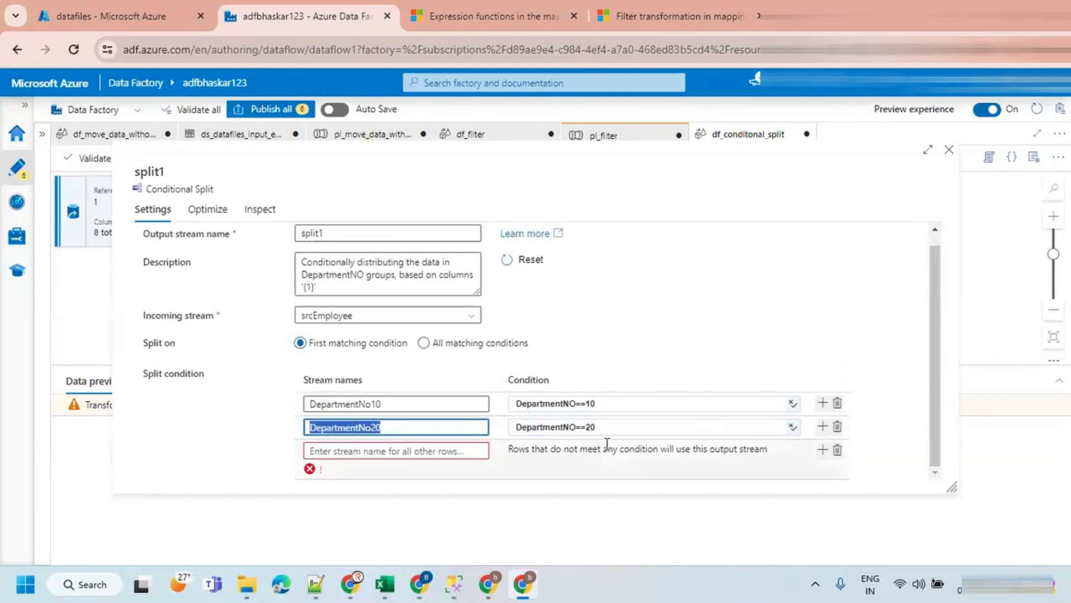
pyautogui.click(822, 427)
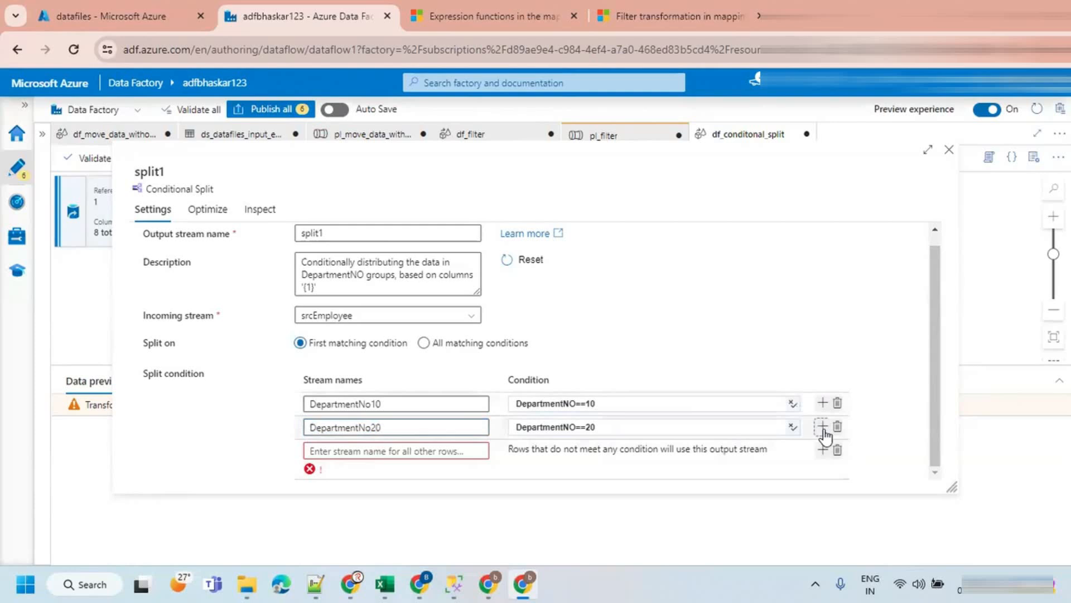
pyautogui.click(441, 451)
pyautogui.hotkey('ctrl', 'v')
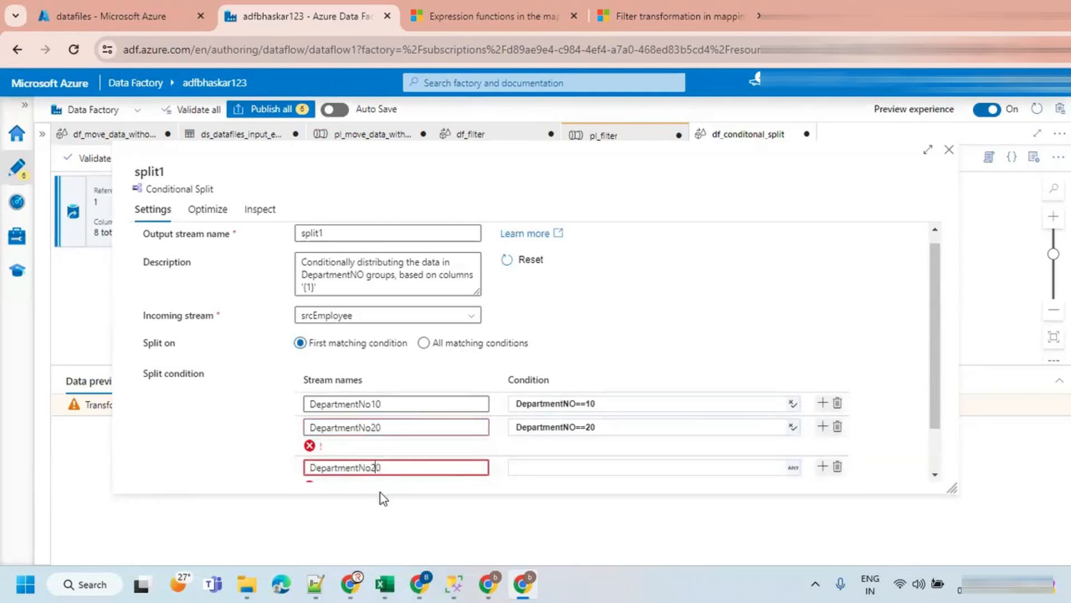
pyautogui.write('3')
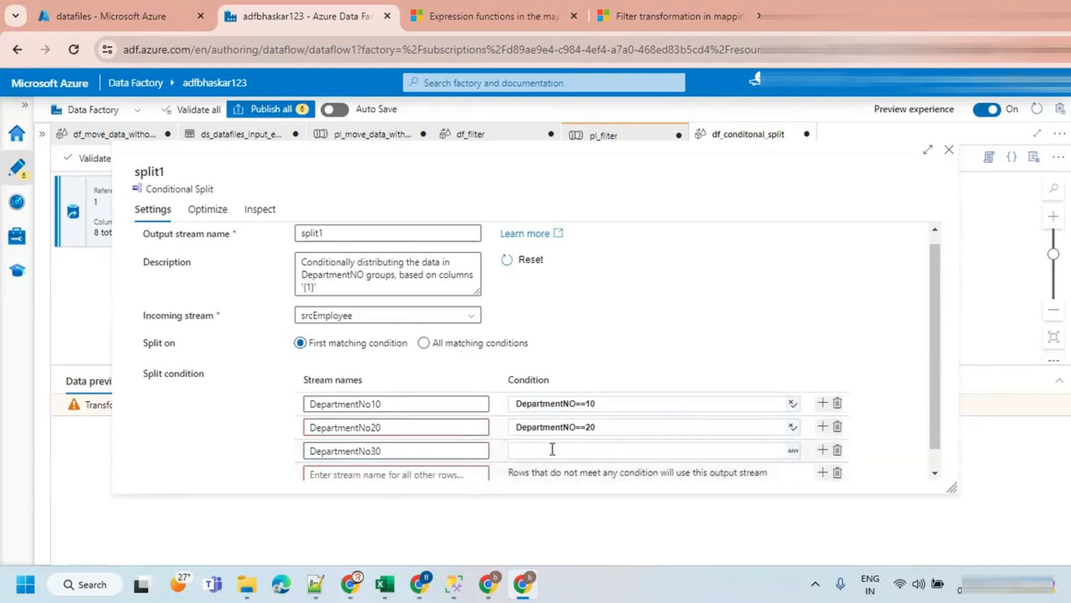
# Copy the DepartmentNo20 condition to the DepartmentNo30 stream and change it to DepartmentNO==30.
pyautogui.click(605, 428)
pyautogui.hotkey('ctrl', 'a')
pyautogui.hotkey('ctrl', 'c')
pyautogui.click(609, 466)
pyautogui.hotkey('ctrl', 'v')
pyautogui.press('BackSpace')
pyautogui.press('BackSpace')
pyautogui.write('3')
pyautogui.click(659, 387)
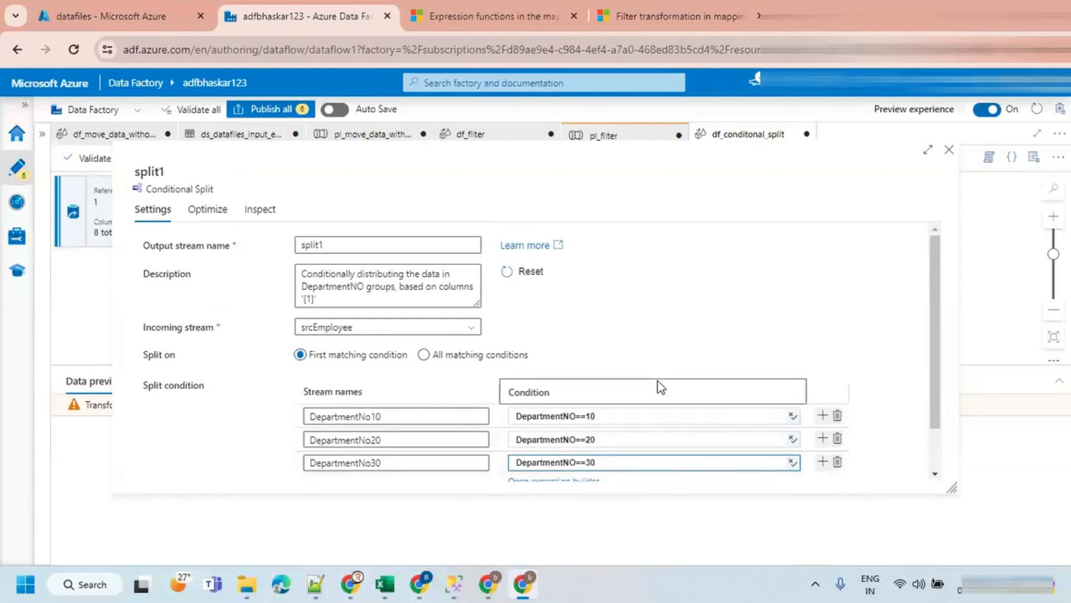
# Name the stream for all other rows NotMatching and close the conditional split settings.
pyautogui.scroll(-1, 659, 386)
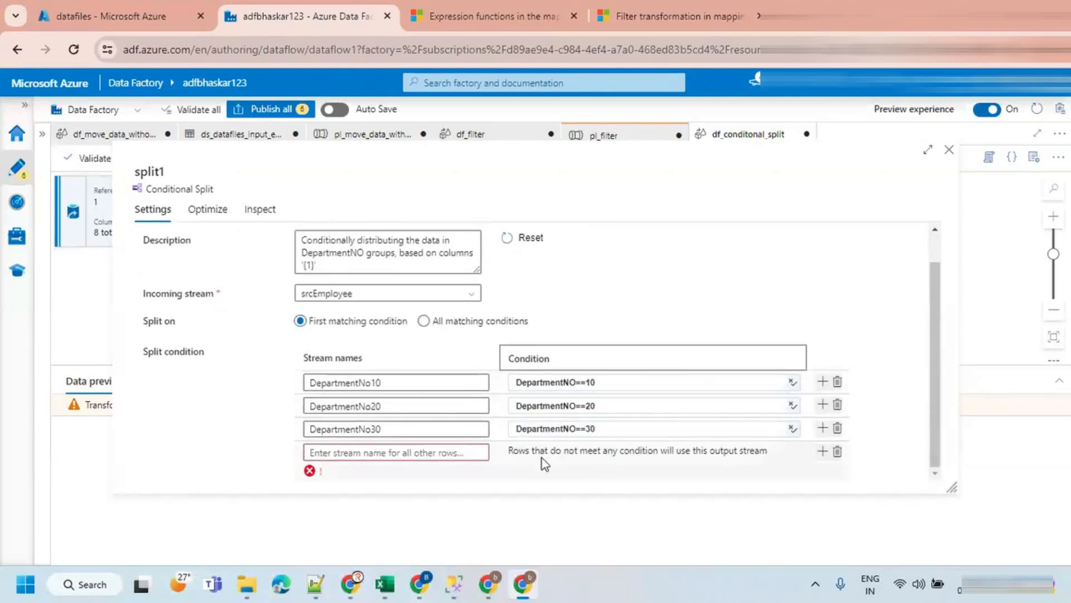
pyautogui.click(440, 453)
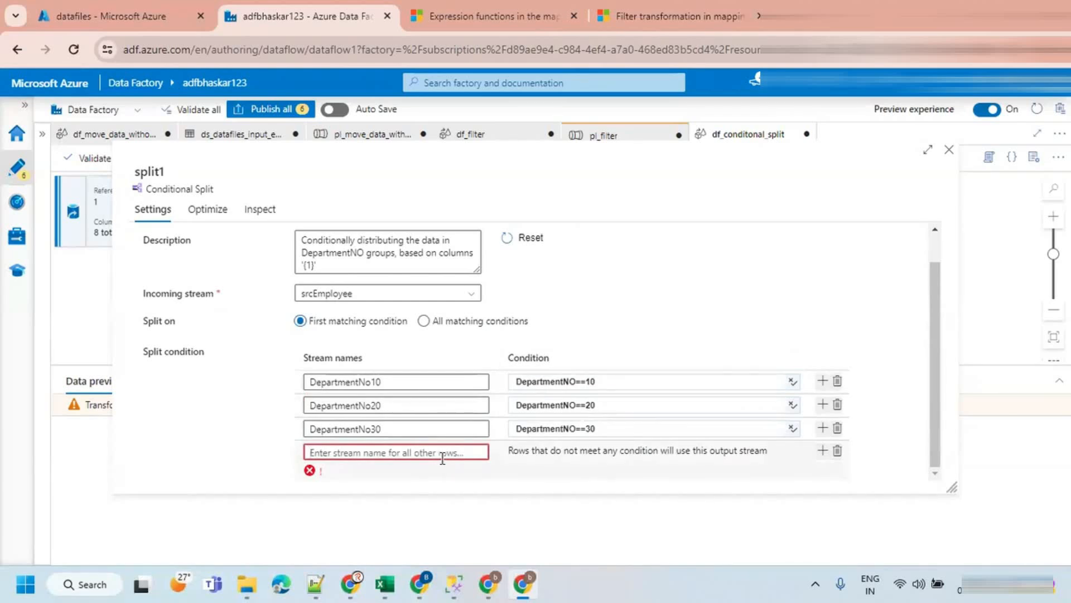
pyautogui.write('Not')
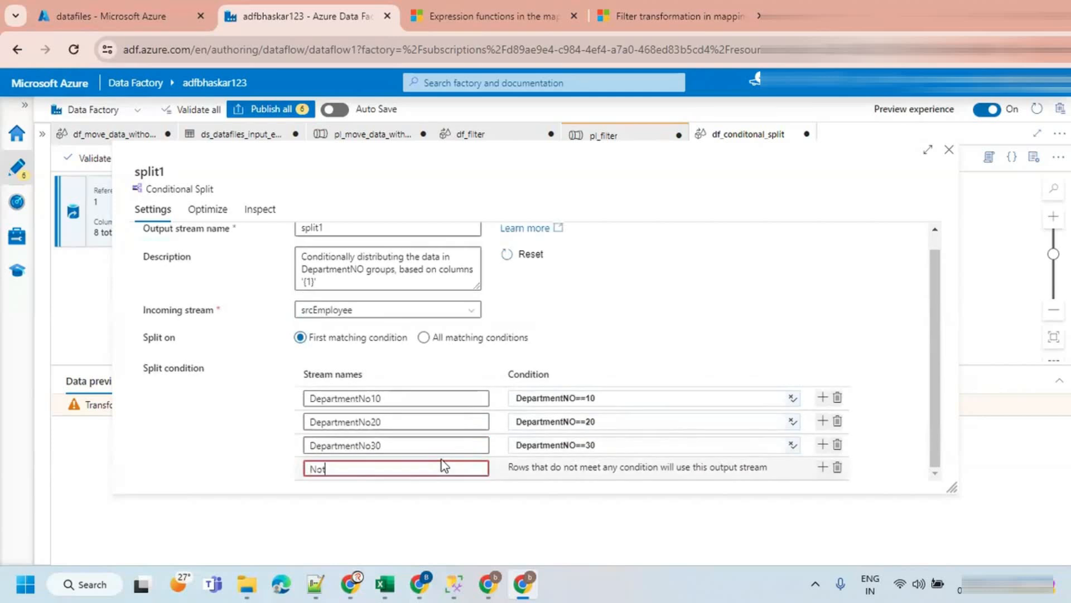
pyautogui.write('Matching')
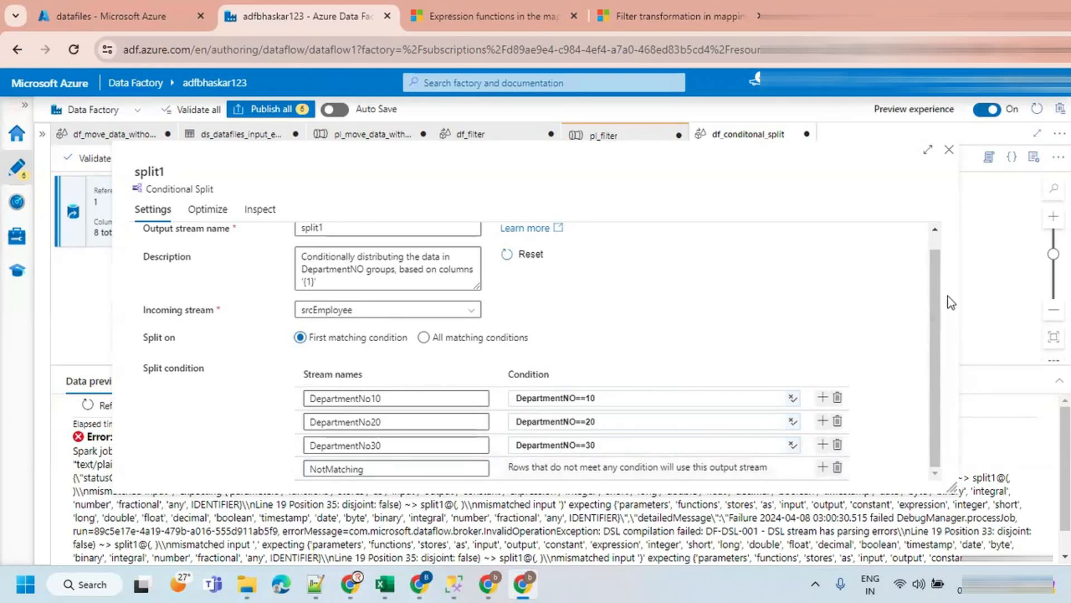
pyautogui.scroll(1, 722, 369)
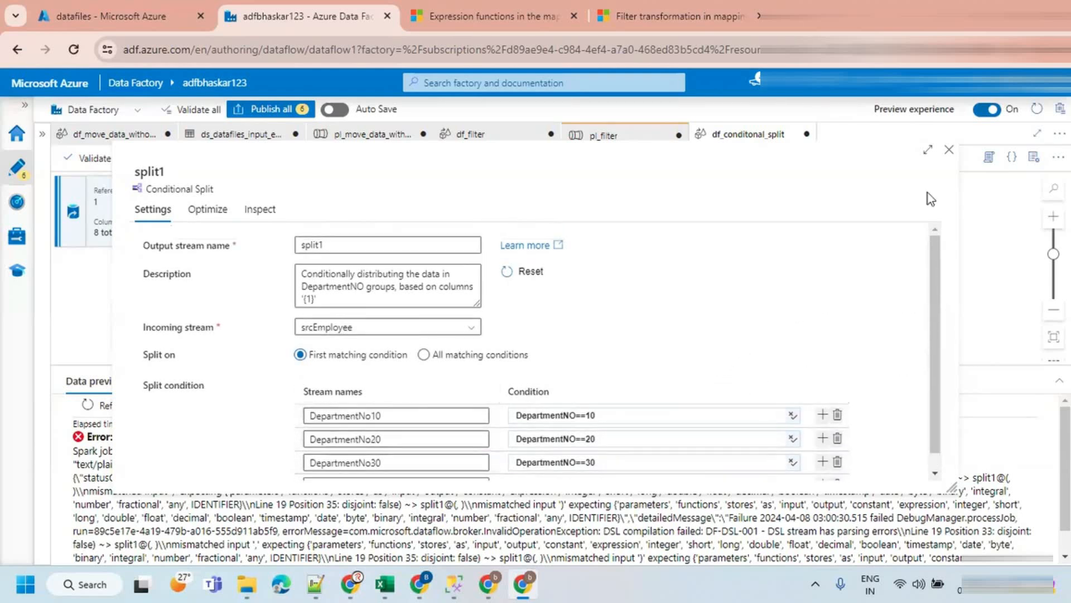
pyautogui.click(948, 152)
# Enlarge the data flow canvas, add a Sink after the DepartmentNo10 stream and name its output stream Employee10.
pyautogui.moveTo(562, 363); pyautogui.dragTo(557, 486)
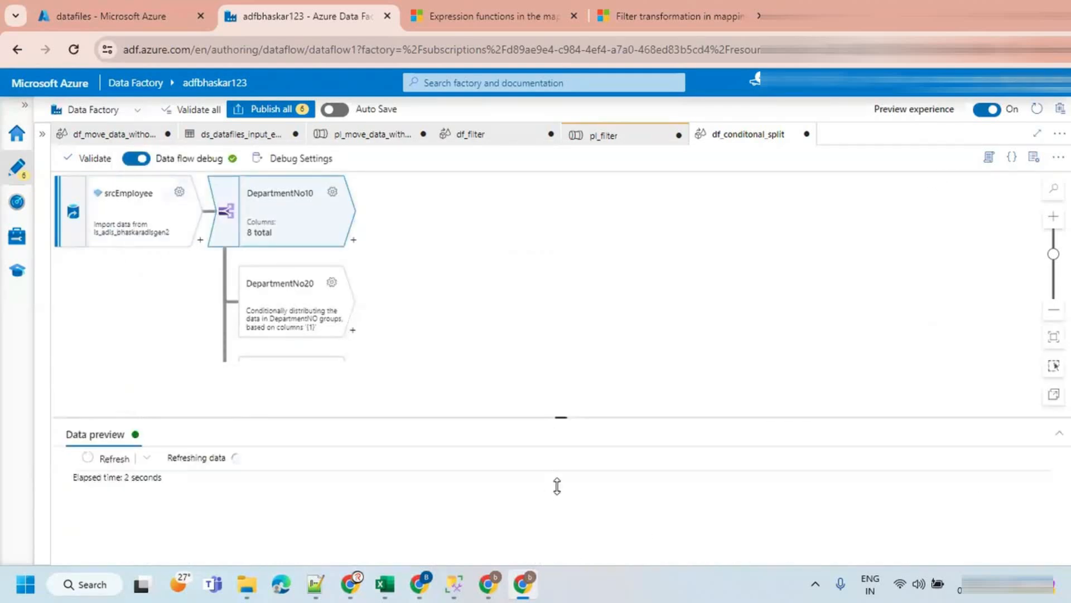
pyautogui.moveTo(487, 433); pyautogui.dragTo(500, 383)
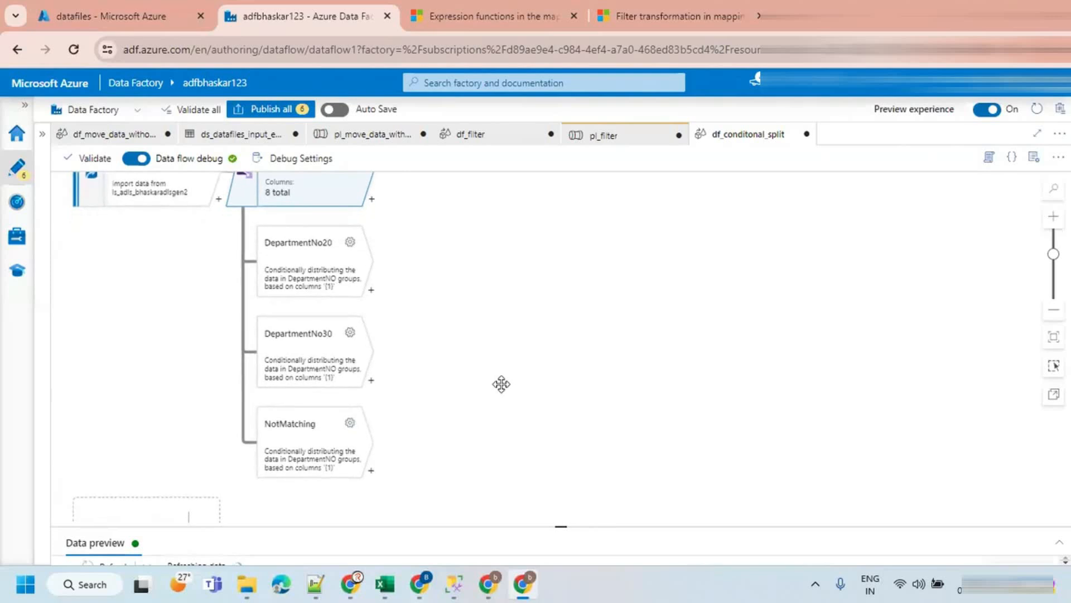
pyautogui.moveTo(480, 279); pyautogui.dragTo(474, 340)
pyautogui.click(369, 258)
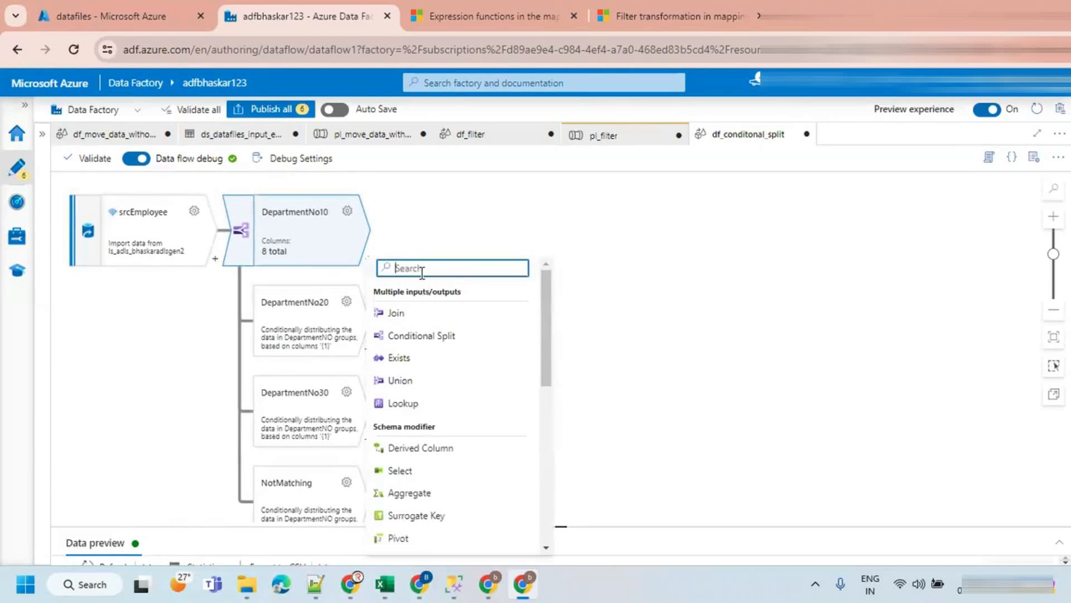
pyautogui.write('sin')
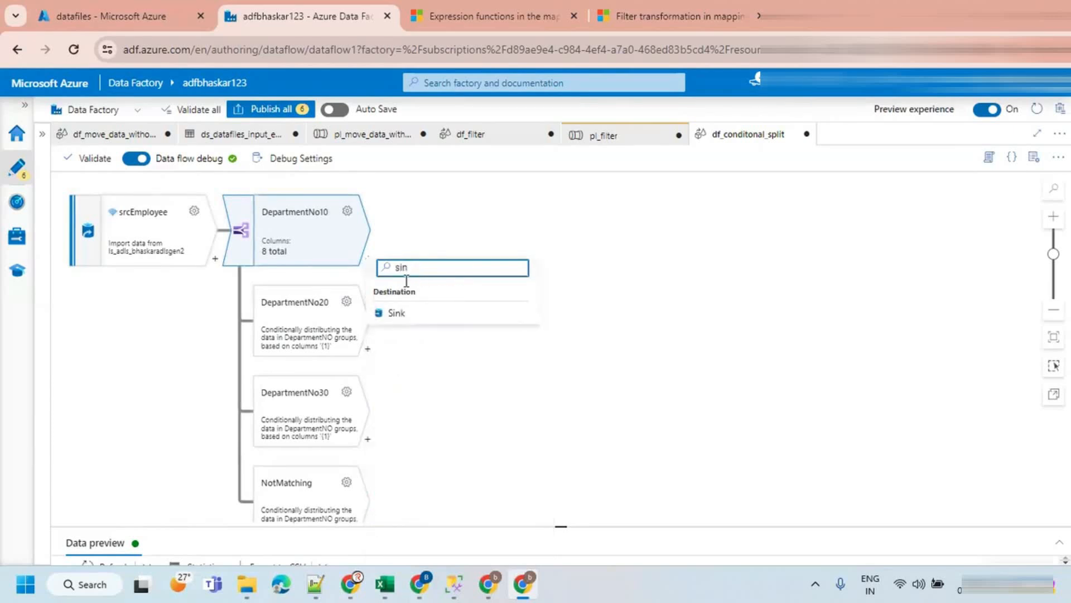
pyautogui.click(394, 314)
pyautogui.doubleClick(309, 244)
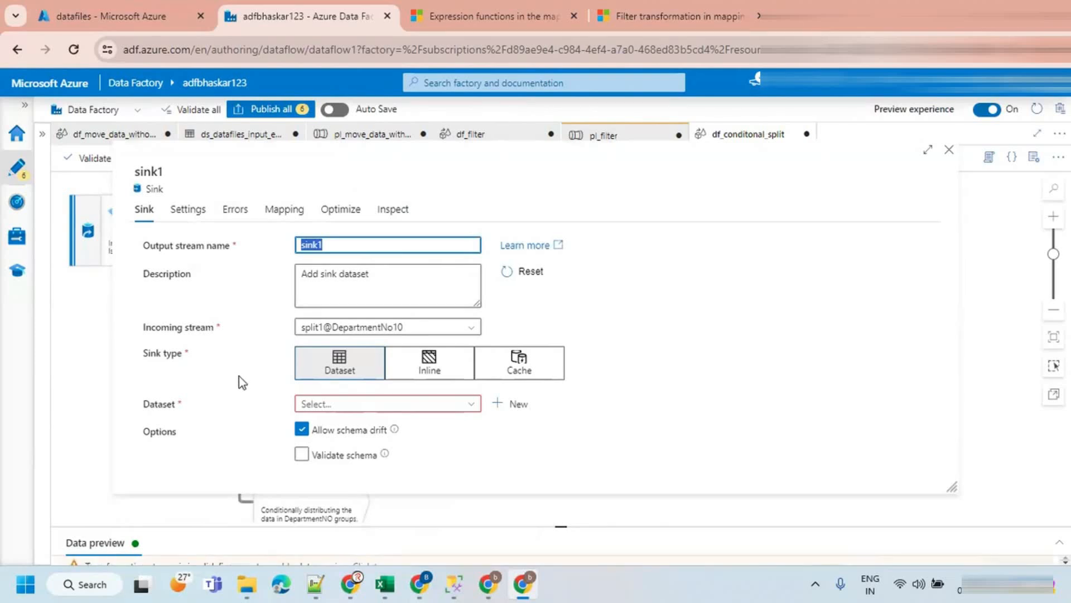
pyautogui.write('Employee10')
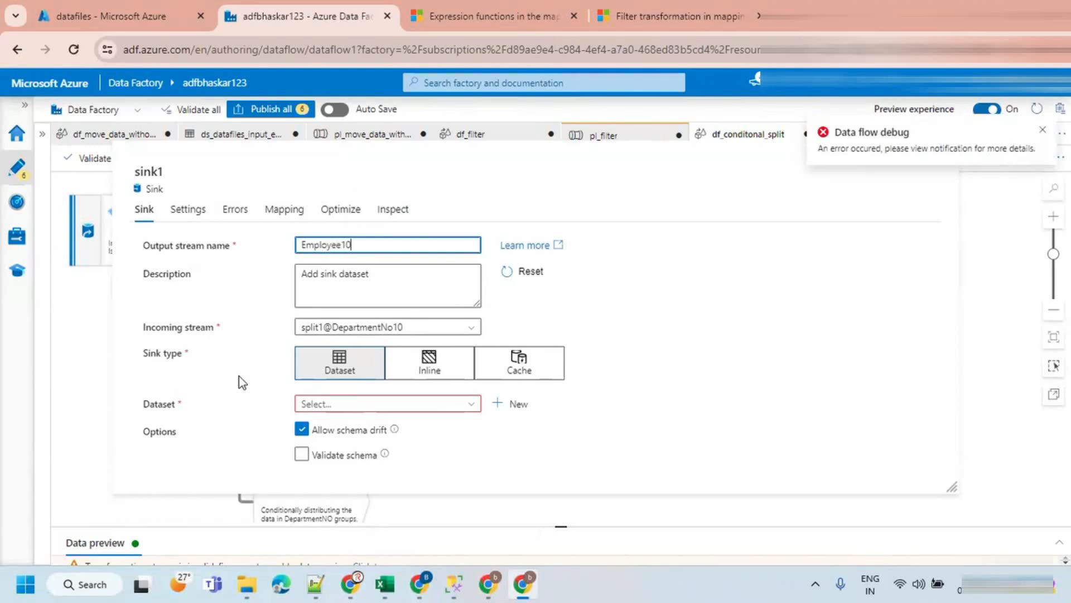
# Make the Employee10 sink inline with dataset type DelimitedText and linked service ls_adls_bhaskaradlsgen2.
pyautogui.click(420, 369)
pyautogui.click(385, 405)
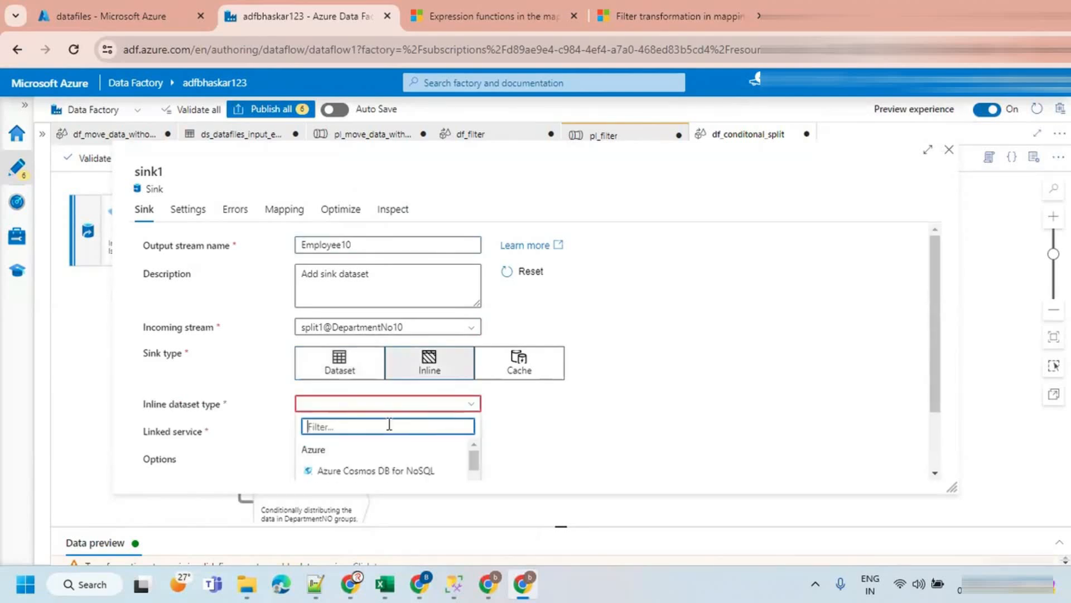
pyautogui.write('de')
pyautogui.press('BackSpace')
pyautogui.press('BackSpace')
pyautogui.write('Delim')
pyautogui.scroll(-2, 553, 403)
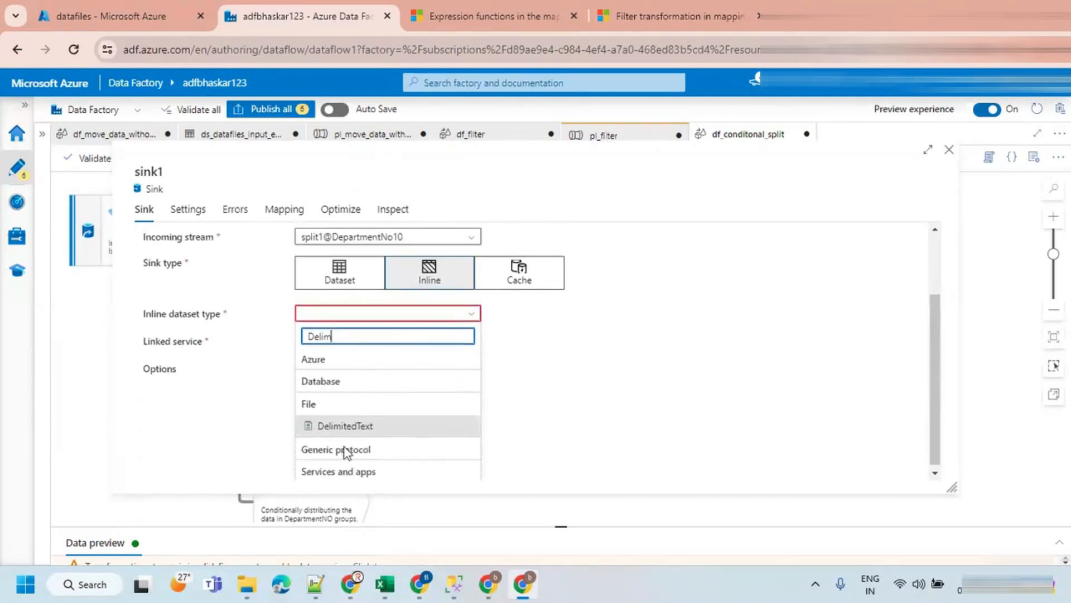
pyautogui.click(340, 426)
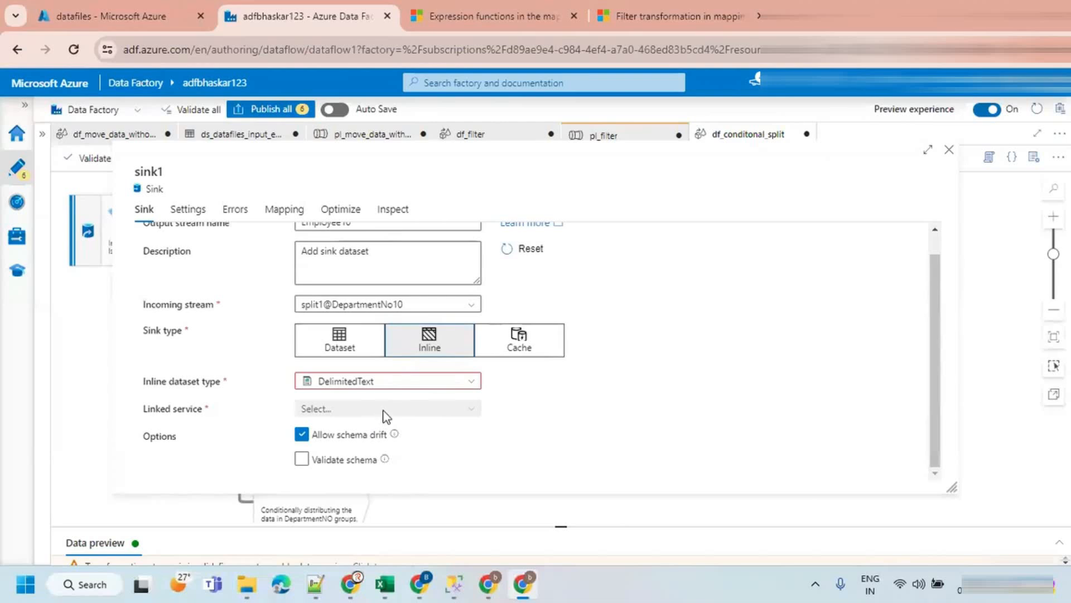
pyautogui.click(355, 438)
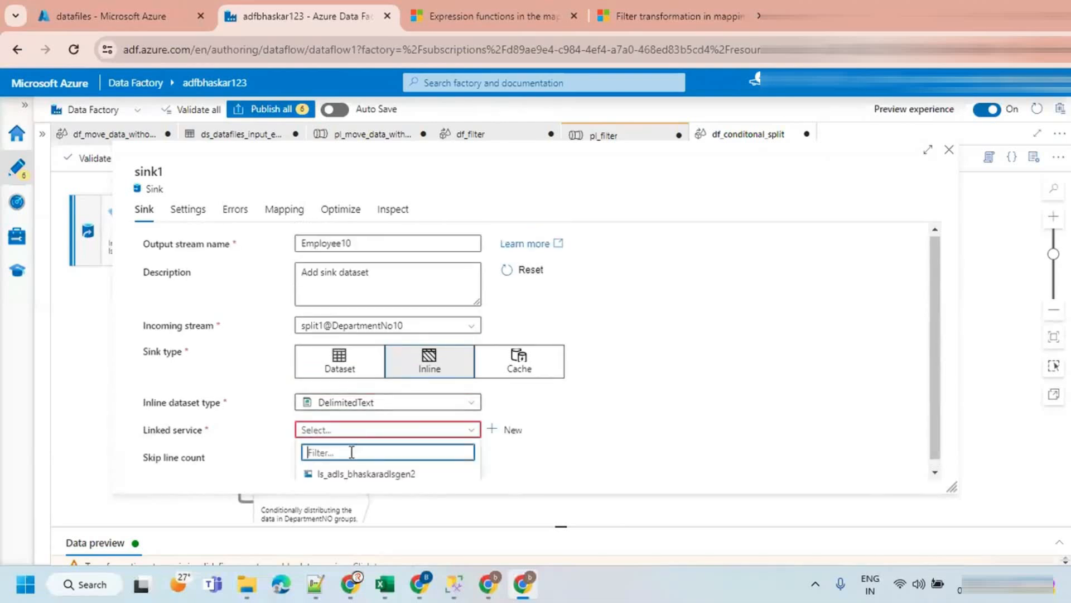
pyautogui.click(352, 476)
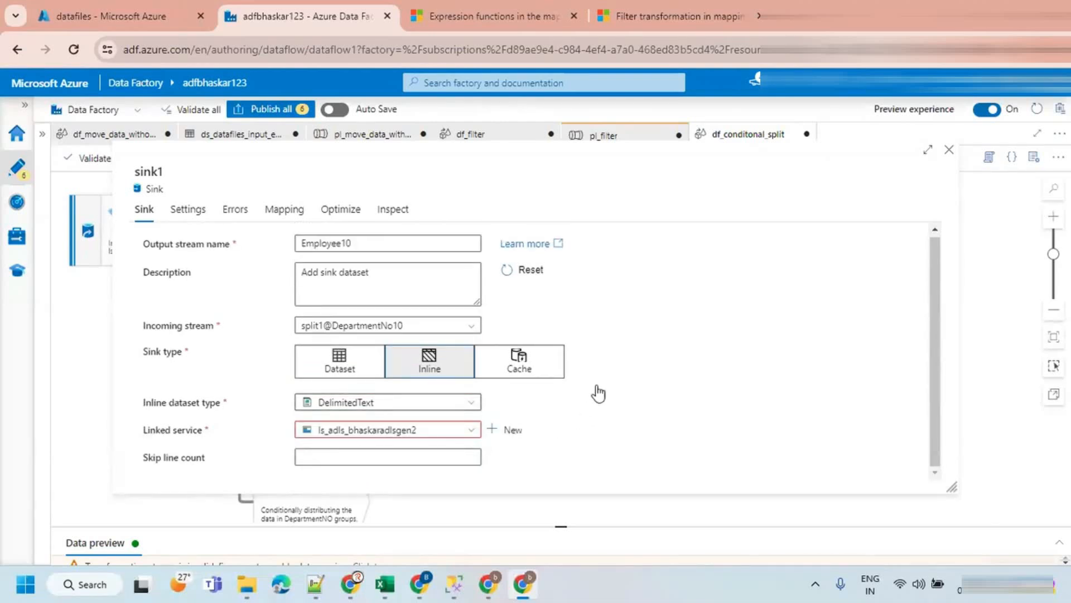
# Set the sink's folder path to container datafiles and folder output/employee_10.
pyautogui.click(188, 210)
pyautogui.click(360, 267)
pyautogui.write('d')
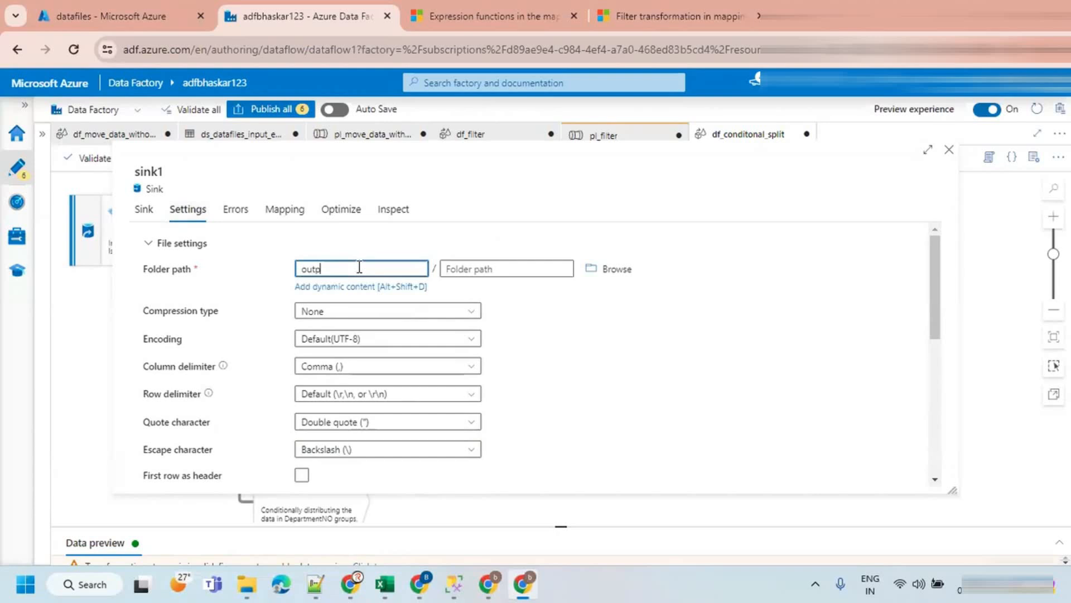
pyautogui.write('utpu')
pyautogui.press('BackSpace')
pyautogui.press('BackSpace')
pyautogui.press('BackSpace')
pyautogui.press('BackSpace')
pyautogui.press('BackSpace')
pyautogui.write('datafiles')
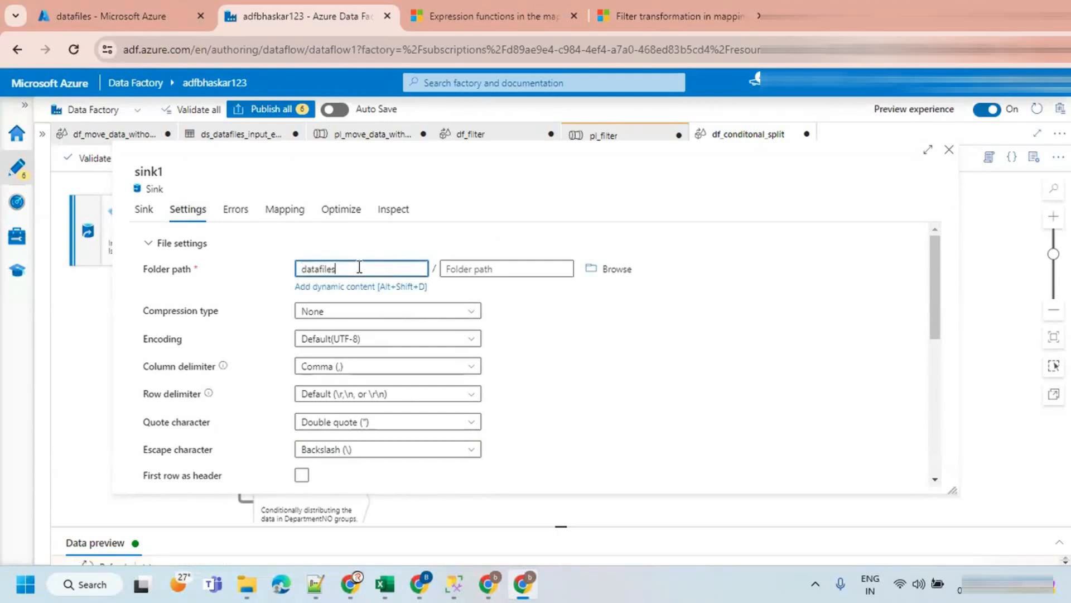
pyautogui.click(481, 264)
pyautogui.write('output/employee_10')
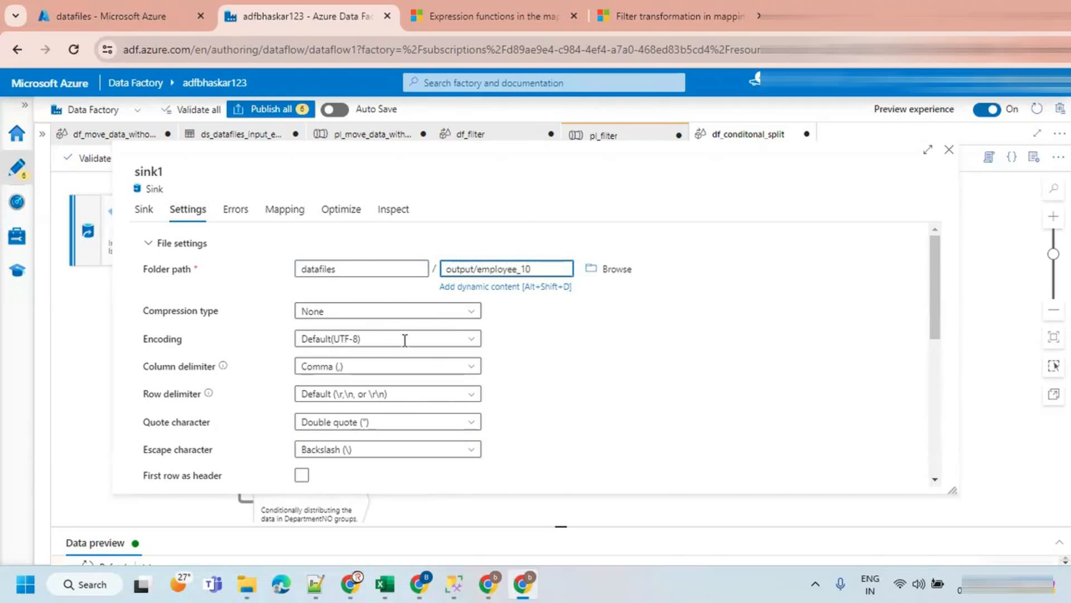
# Set the Employee10 sink to no quote character, enable first row as header, and close its settings.
pyautogui.click(473, 425)
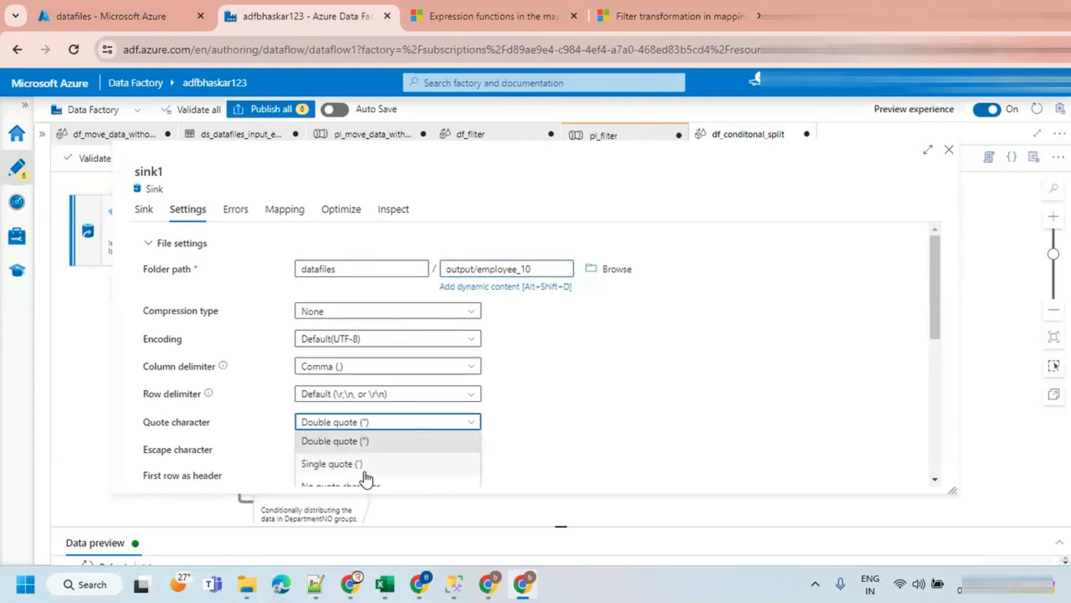
pyautogui.click(343, 483)
pyautogui.scroll(-3, 391, 430)
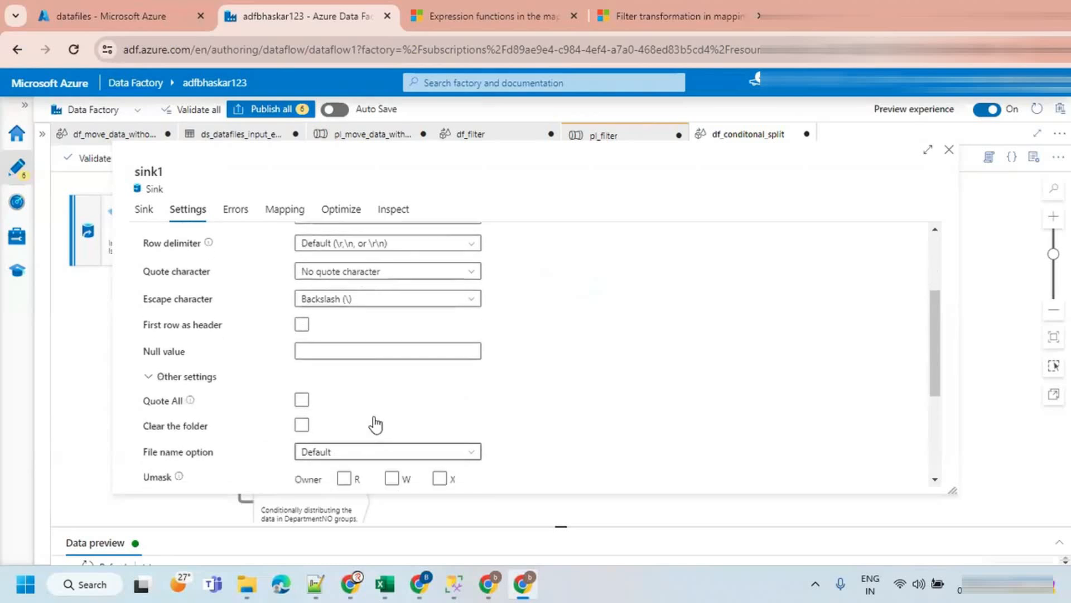
pyautogui.click(301, 308)
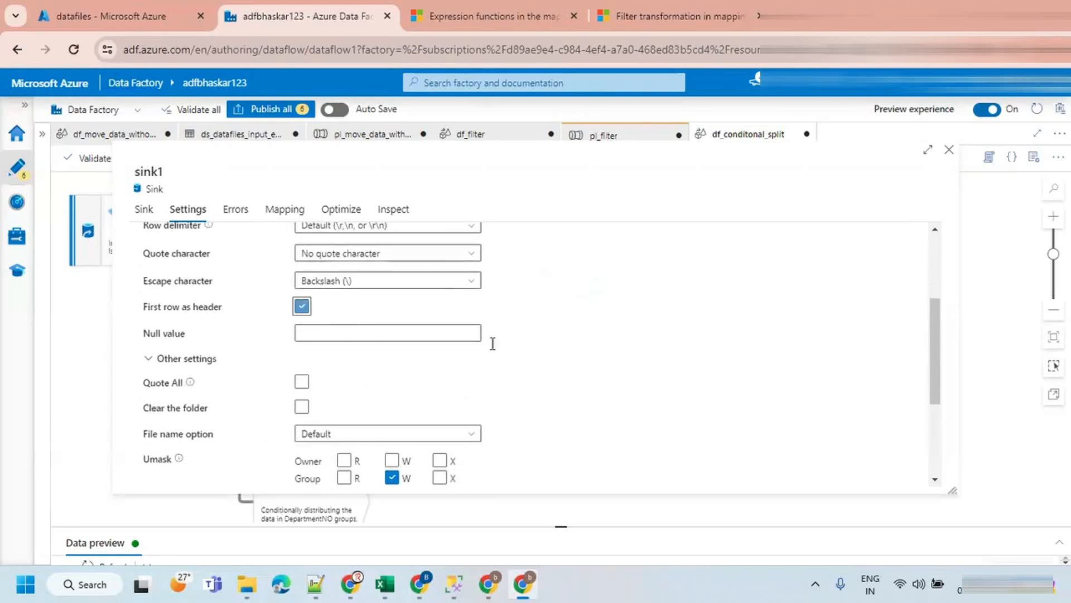
pyautogui.scroll(3, 517, 350)
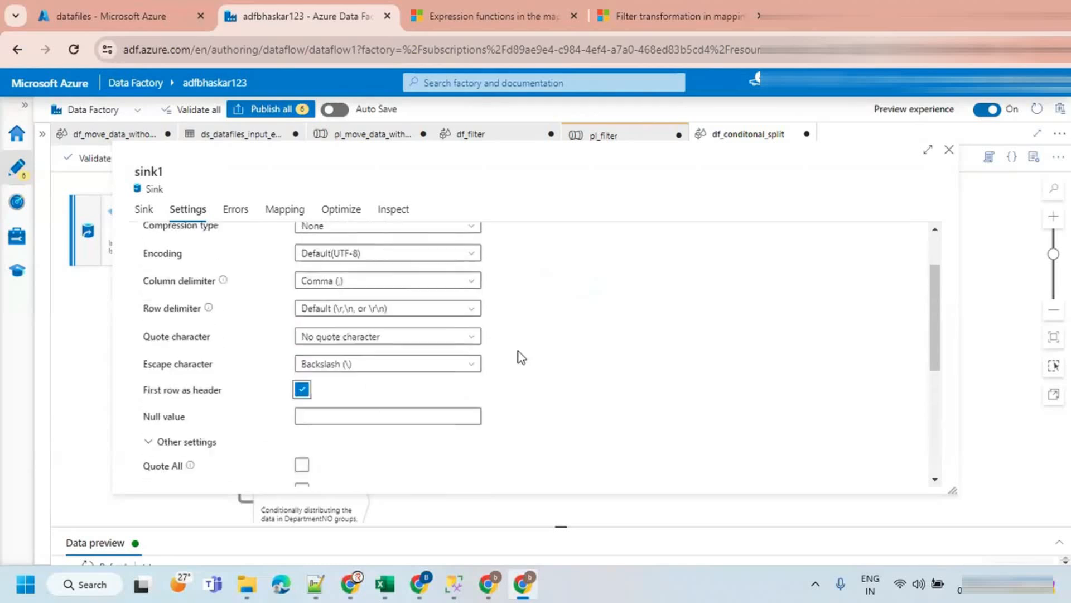
pyautogui.click(950, 152)
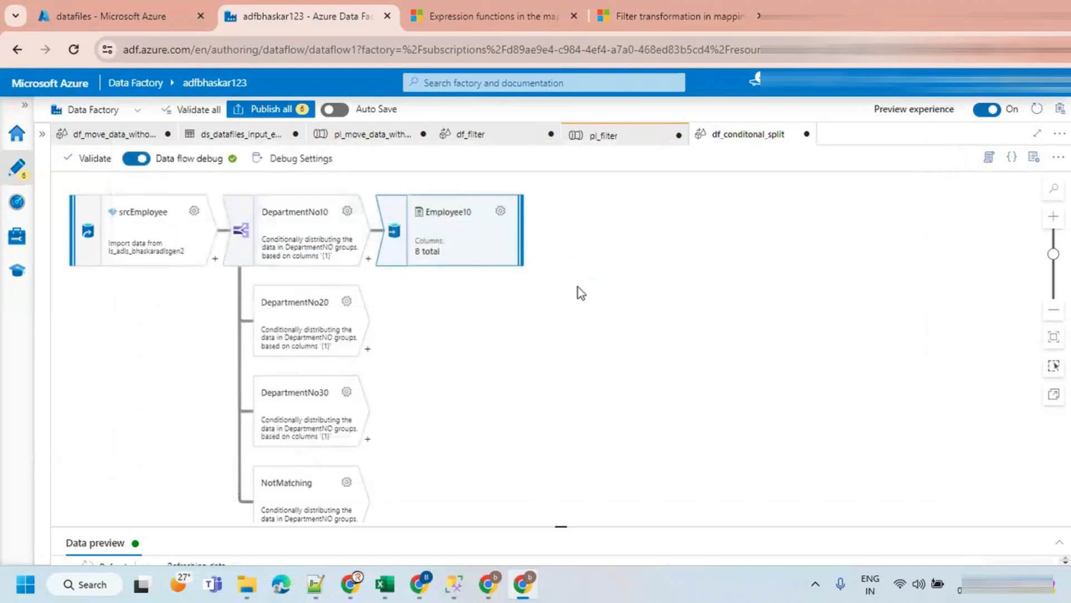
pyautogui.click(507, 214)
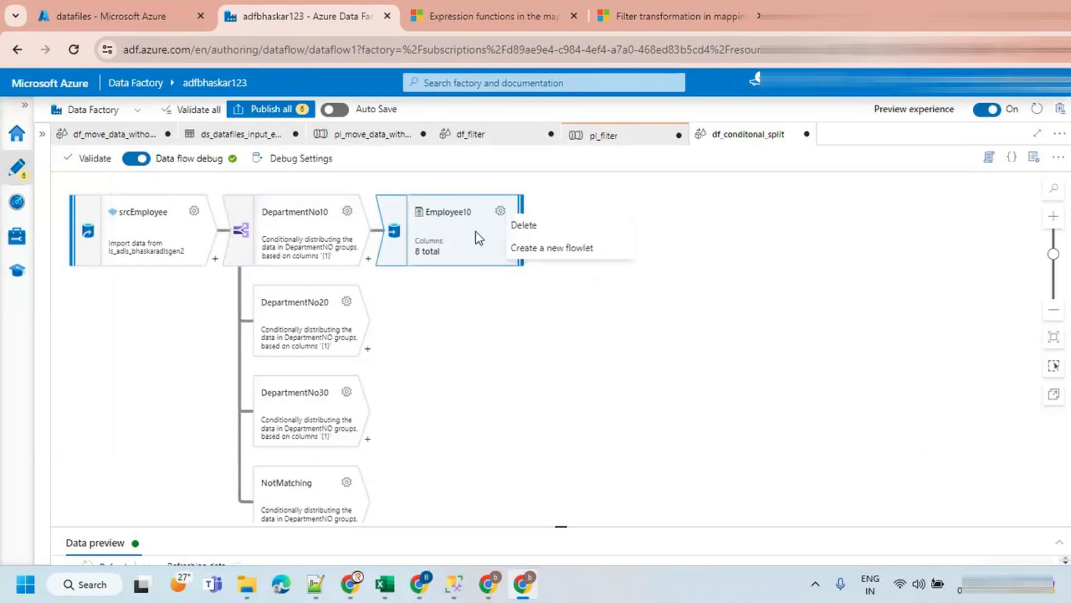
pyautogui.click(495, 311)
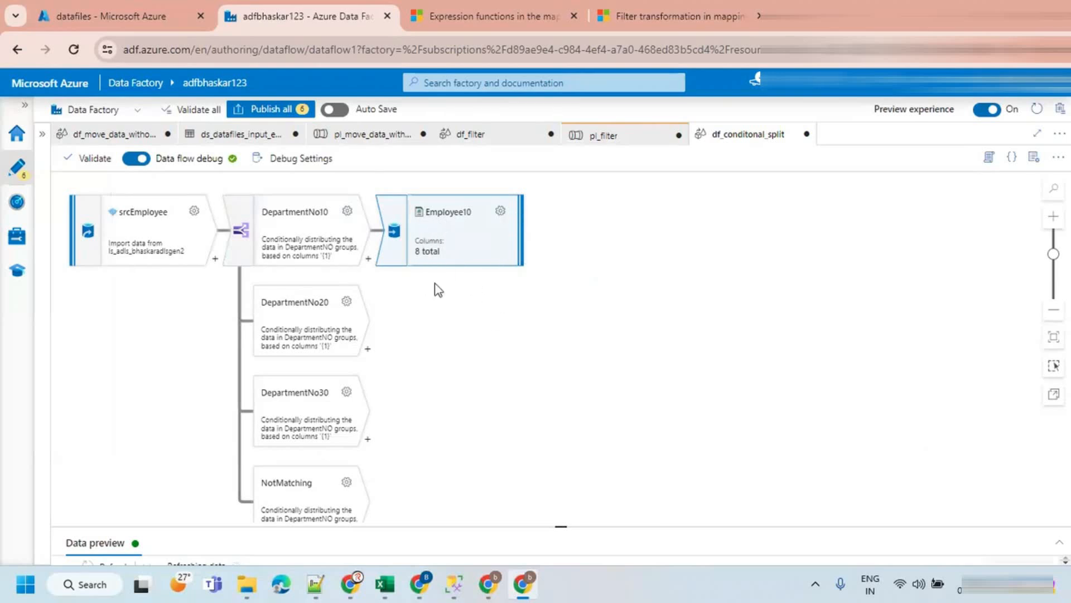
# Add a Sink after the DepartmentNo20 stream and name its output stream Employee20.
pyautogui.click(368, 350)
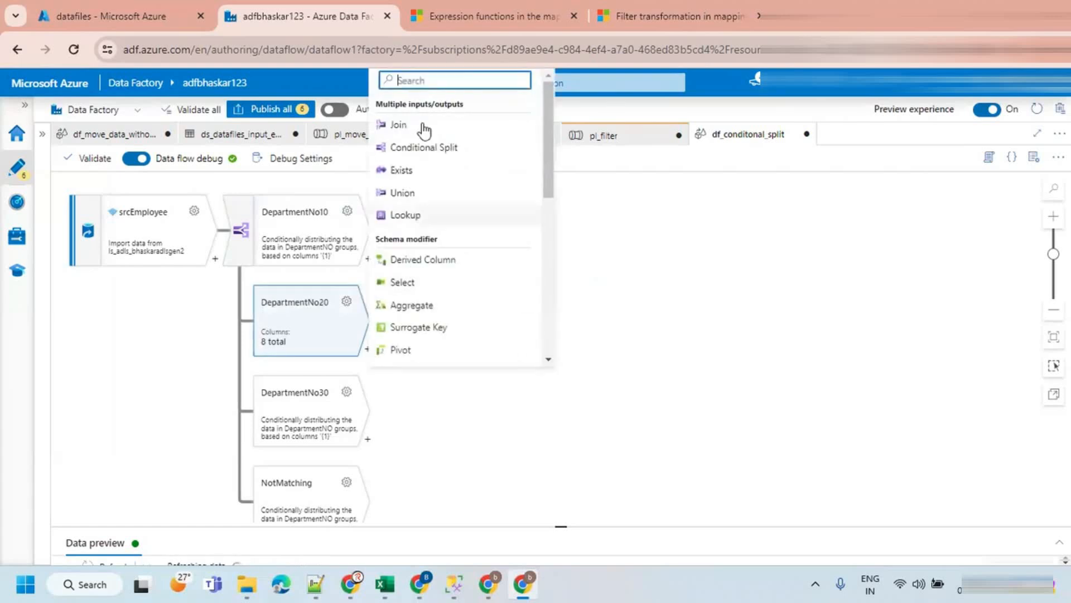
pyautogui.write('sink')
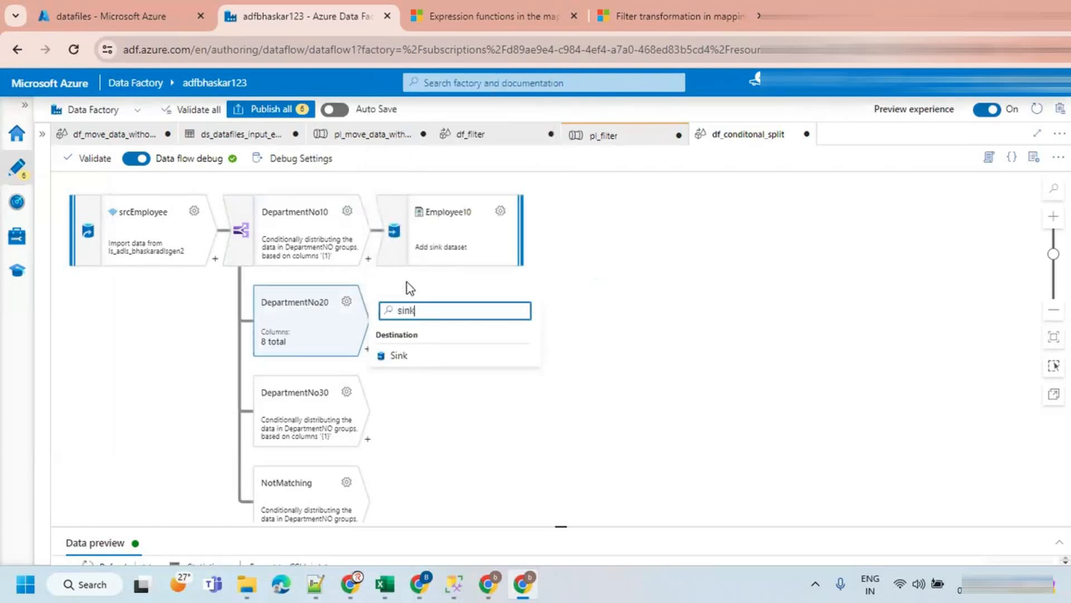
pyautogui.click(400, 356)
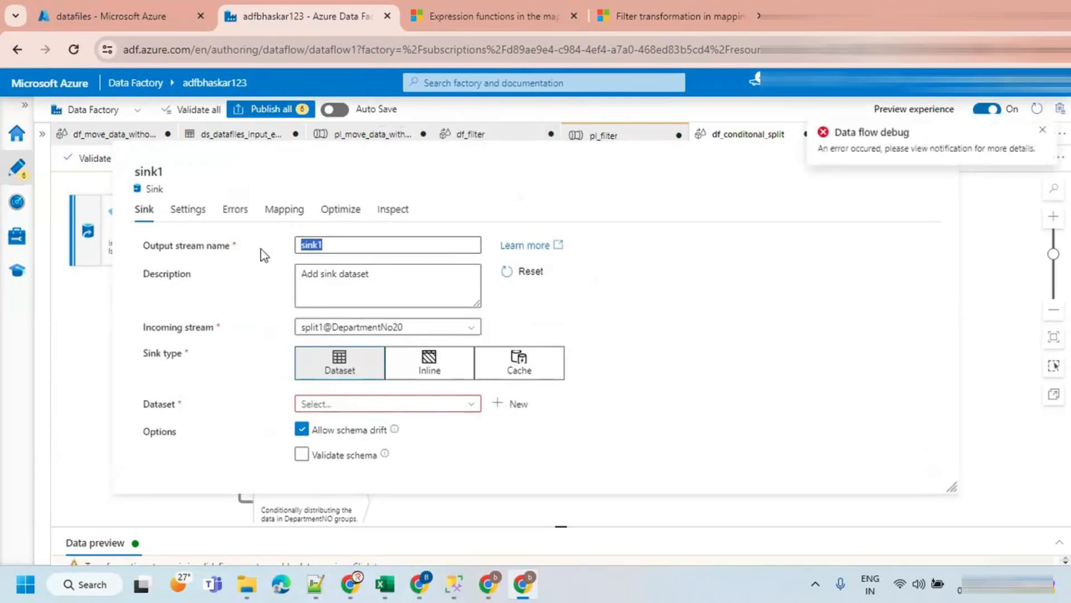
pyautogui.write('Employee20')
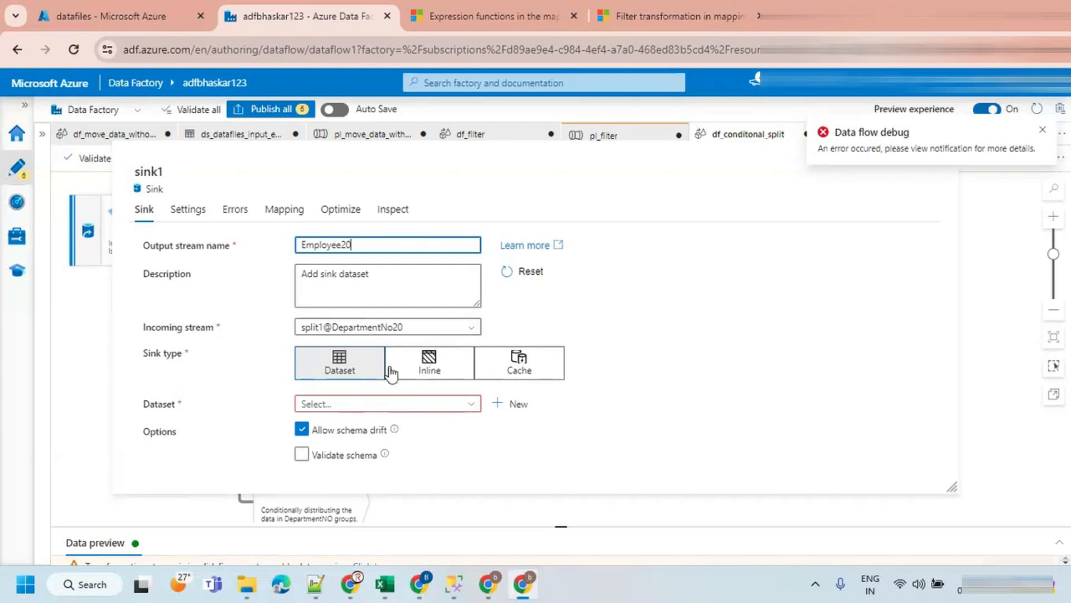
# Make the Employee20 sink inline with dataset type DelimitedText and linked service ls_adls_bhaskaradlsgen2.
pyautogui.click(427, 371)
pyautogui.click(341, 407)
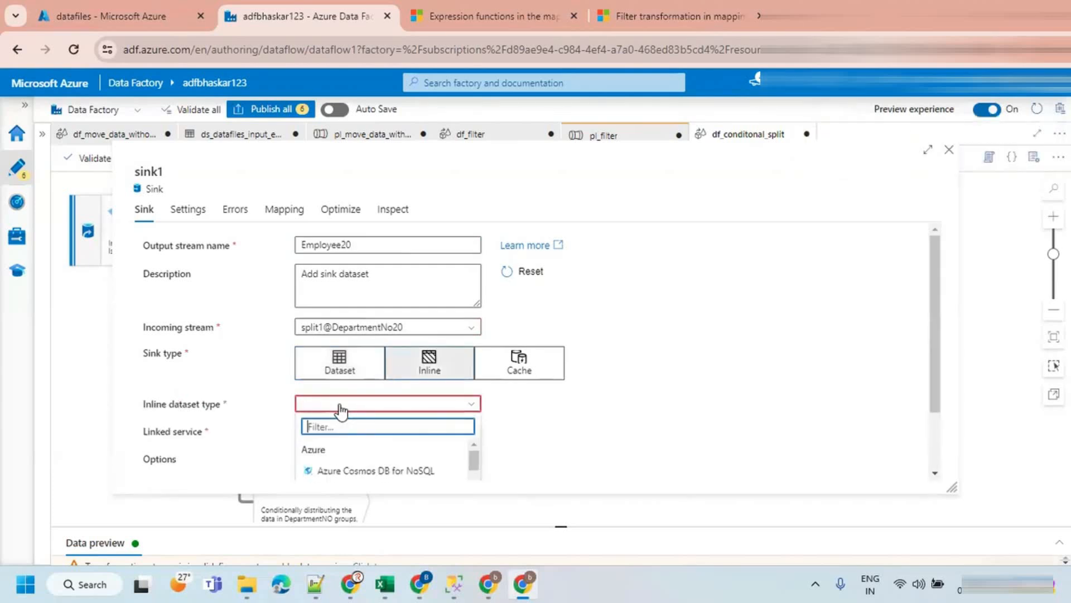
pyautogui.write('Delim')
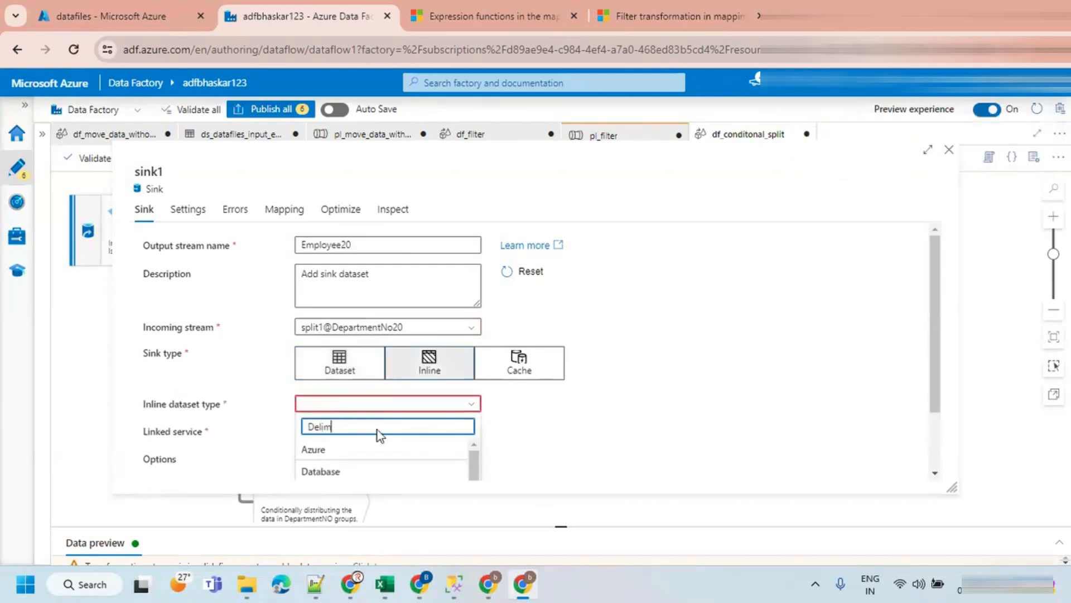
pyautogui.click(362, 429)
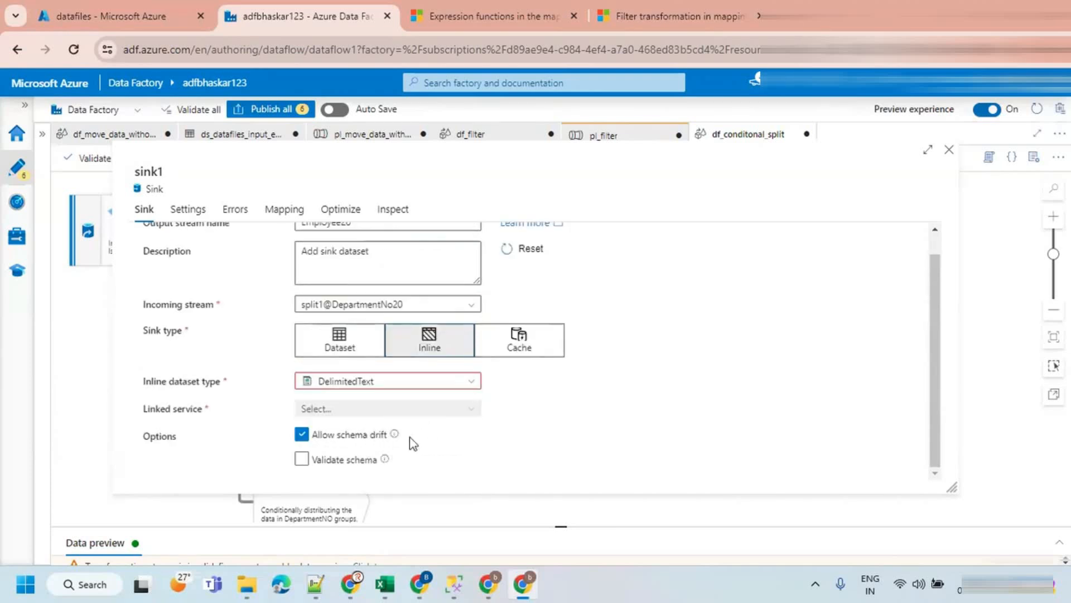
pyautogui.click(188, 209)
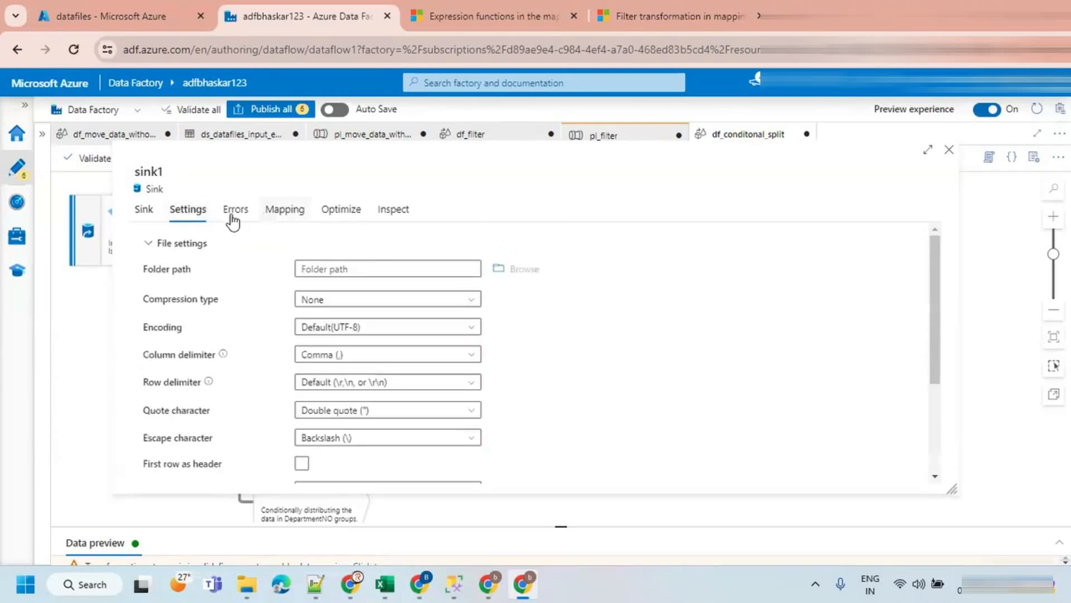
pyautogui.click(145, 210)
pyautogui.click(379, 432)
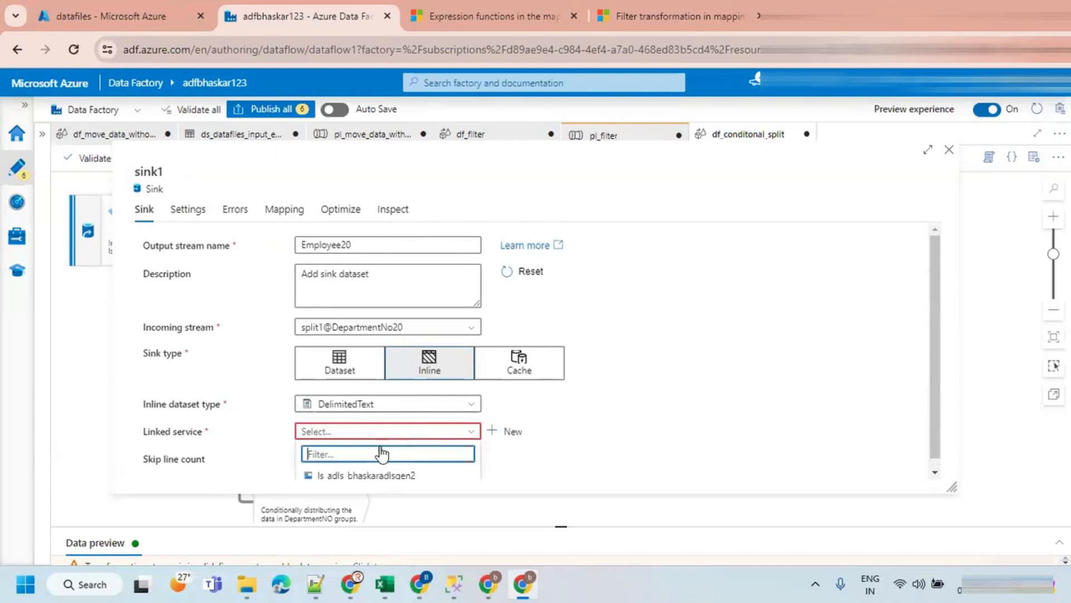
pyautogui.click(357, 475)
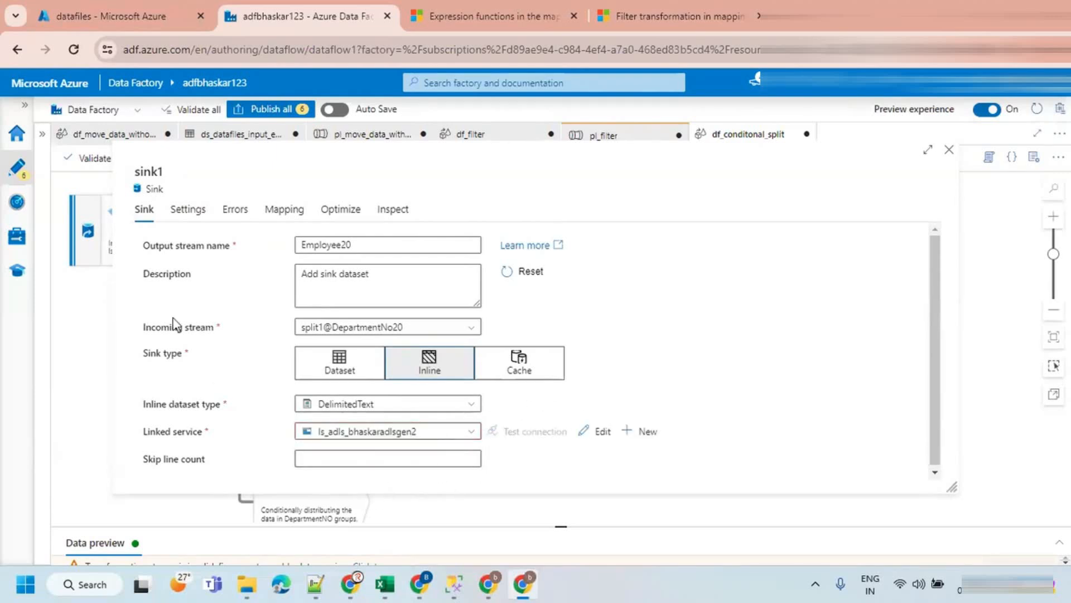
# Set the Employee20 sink's folder path to container datafiles and folder output/employee_20.
pyautogui.click(192, 212)
pyautogui.click(348, 268)
pyautogui.write('datafiles')
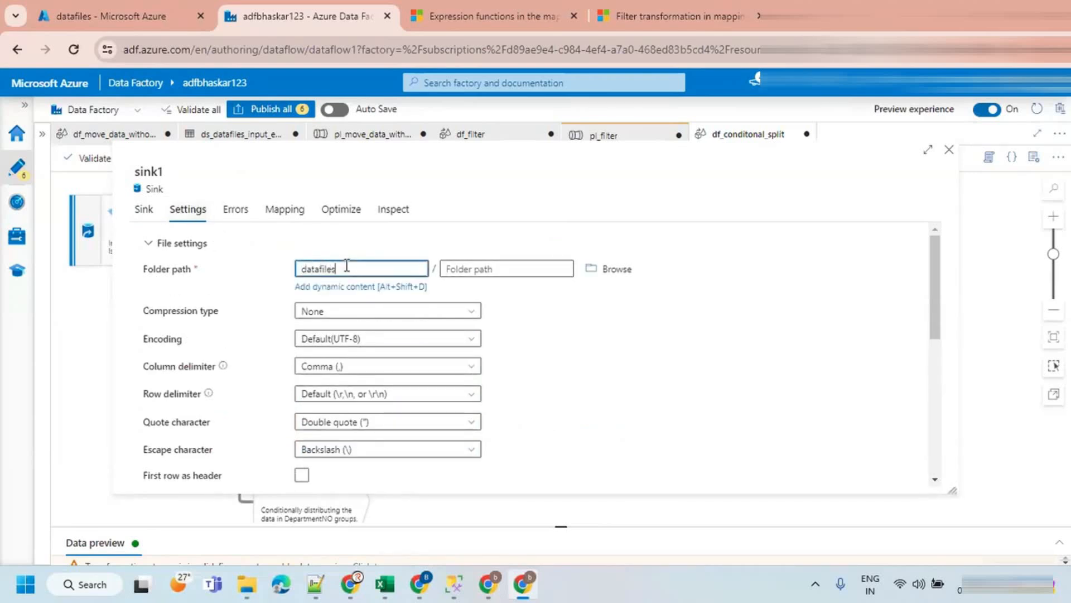
pyautogui.press('Tab')
pyautogui.write('d')
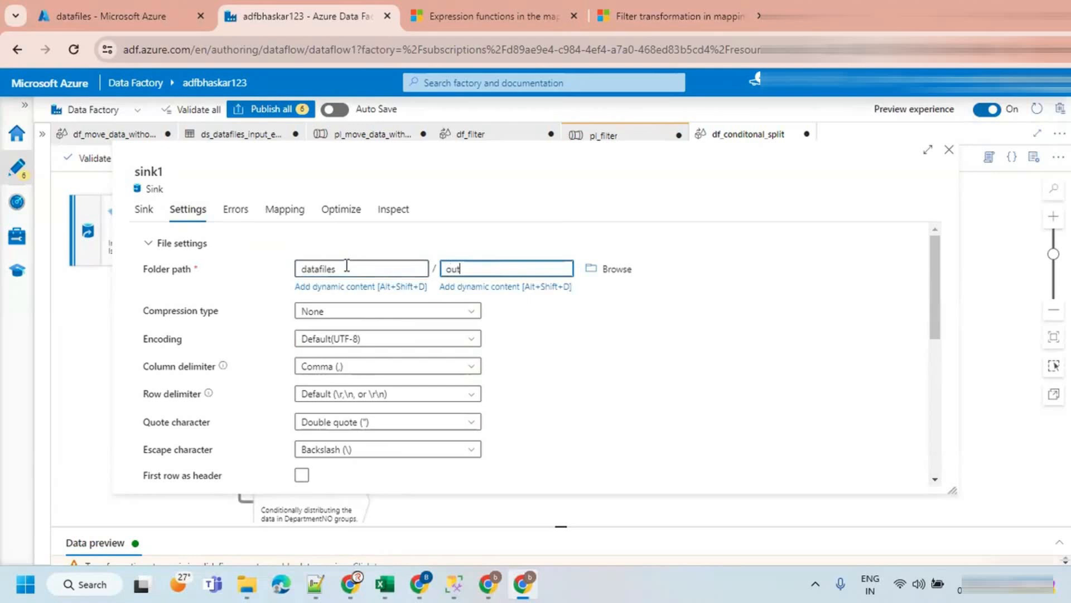
pyautogui.write('utput/employee_20')
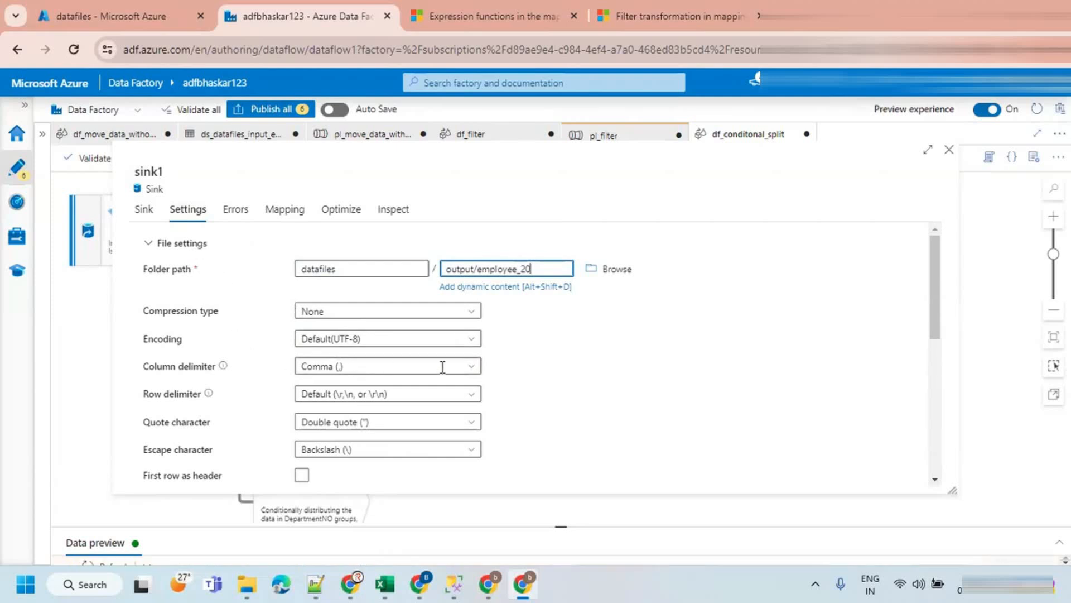
# Set the Employee20 sink to no quote character, enable first row as header, and close its settings.
pyautogui.scroll(-3, 493, 414)
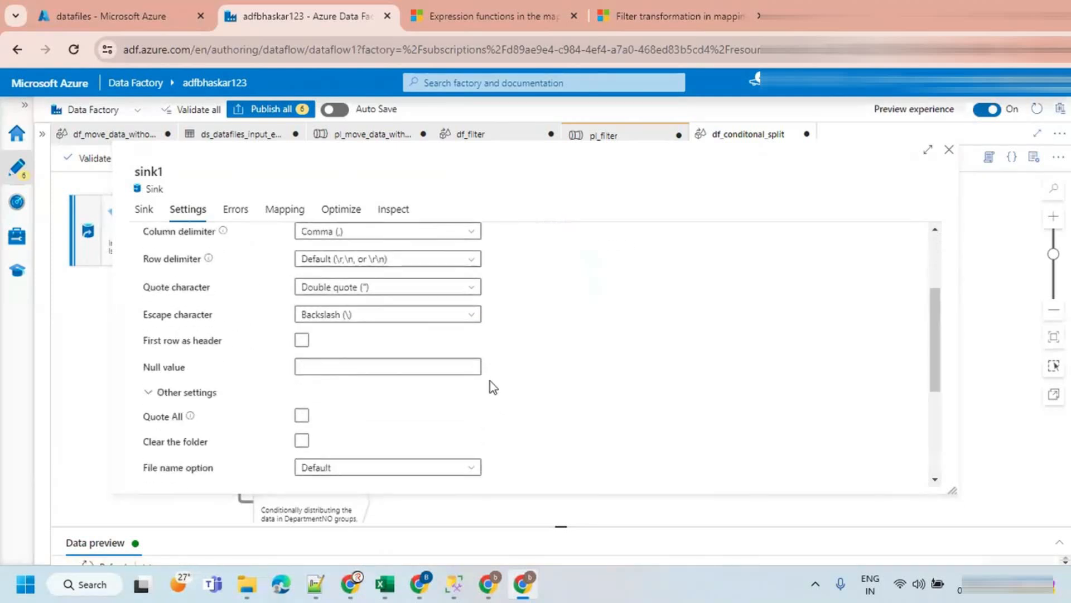
pyautogui.click(466, 267)
pyautogui.click(369, 333)
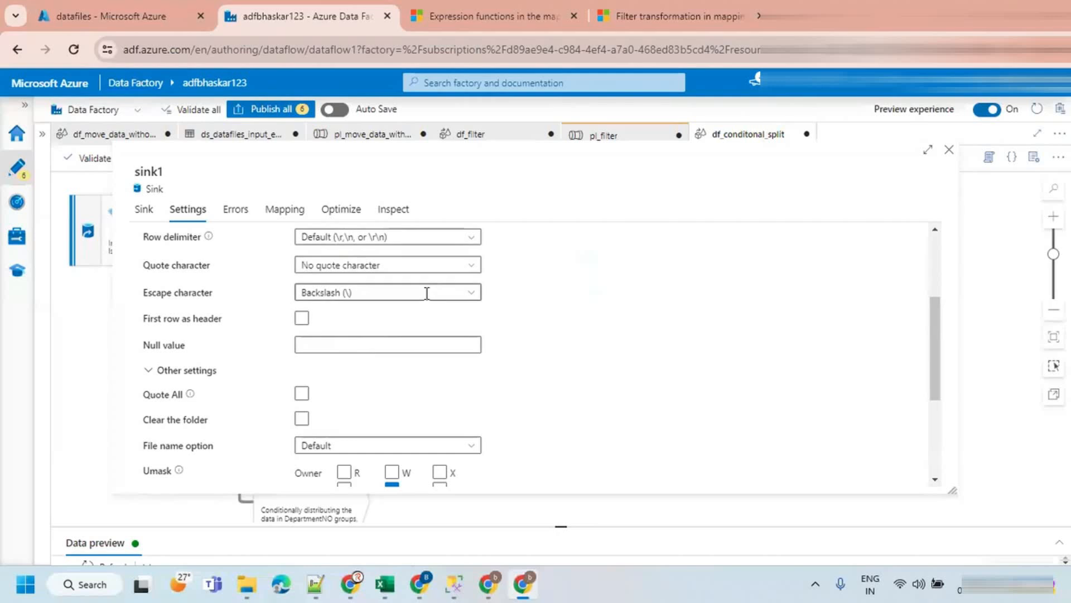
pyautogui.click(301, 318)
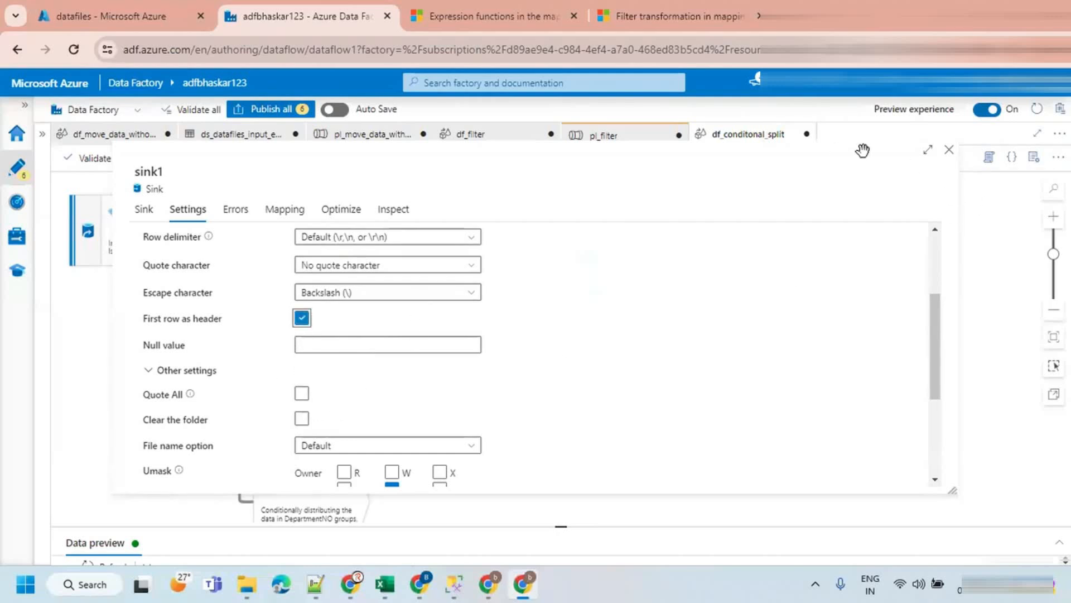
pyautogui.click(949, 149)
# Add a Sink after the DepartmentNo30 stream and name its output stream Employee30.
pyautogui.scroll(-1, 419, 363)
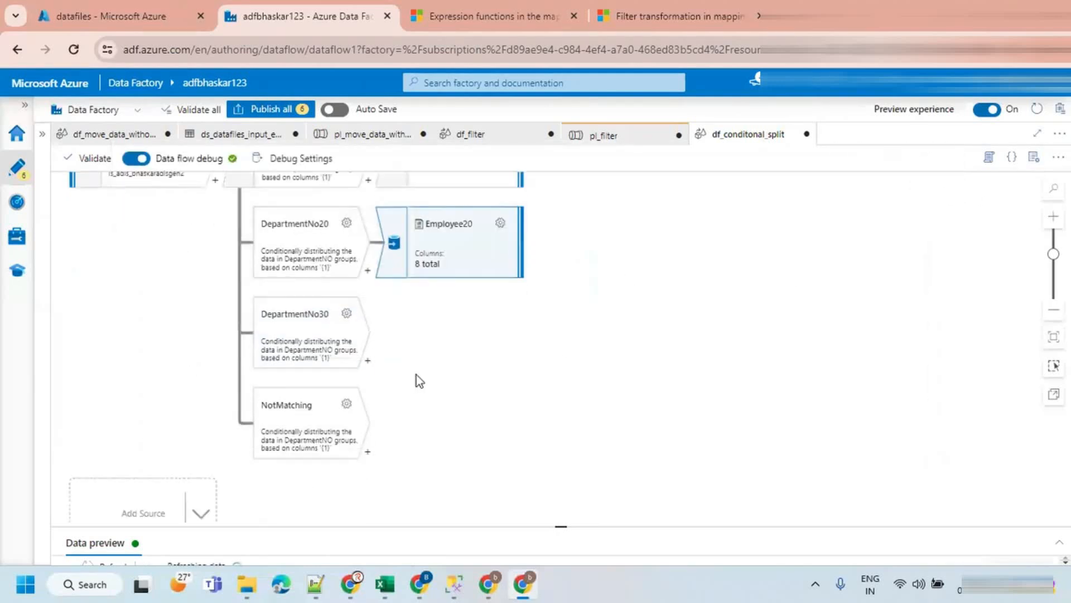
pyautogui.click(367, 361)
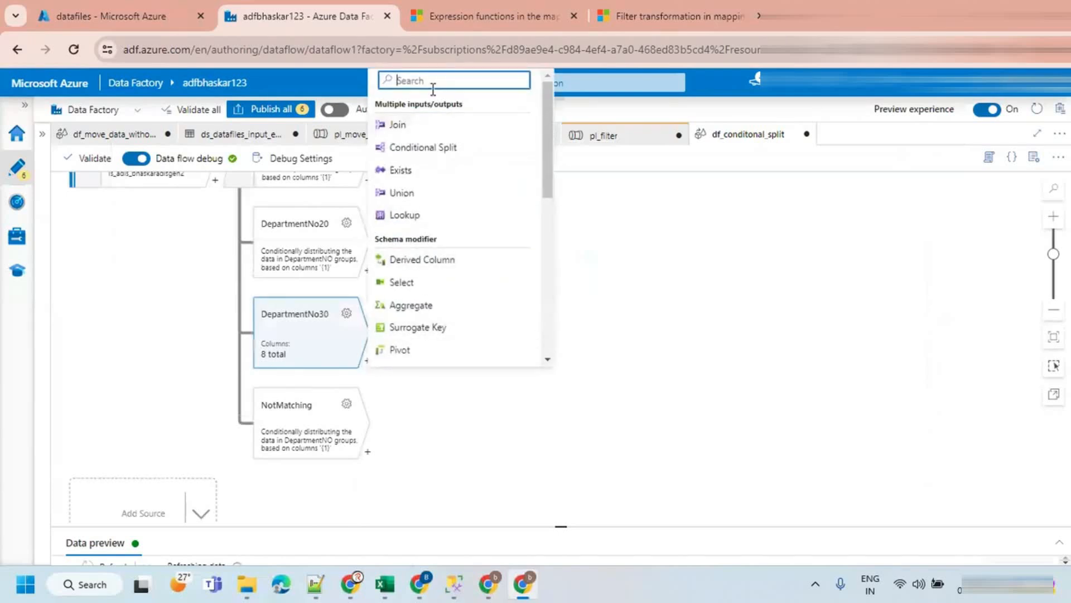
pyautogui.write('sink')
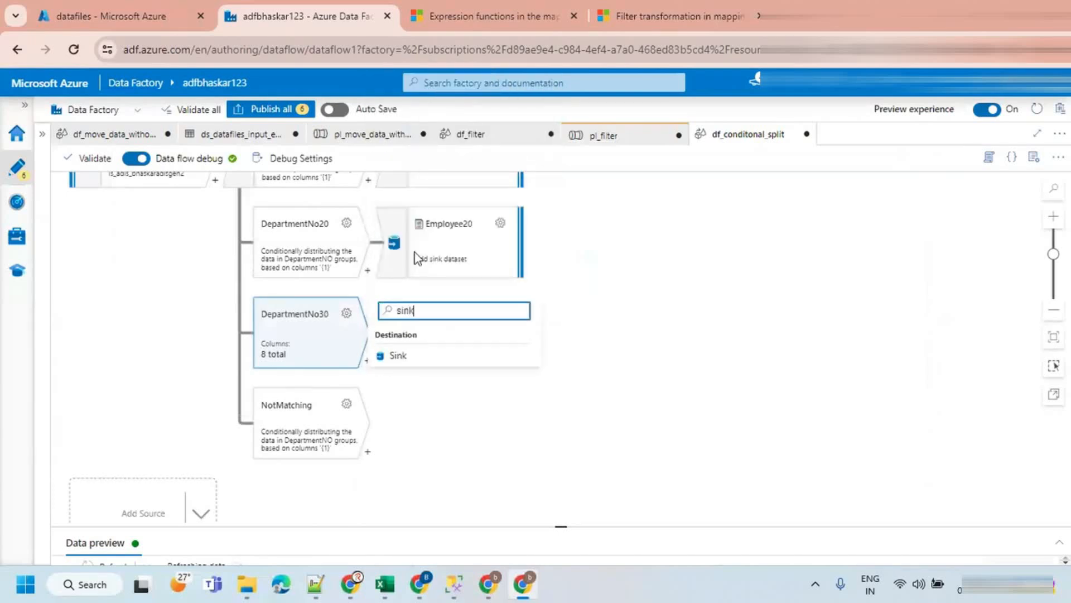
pyautogui.click(401, 358)
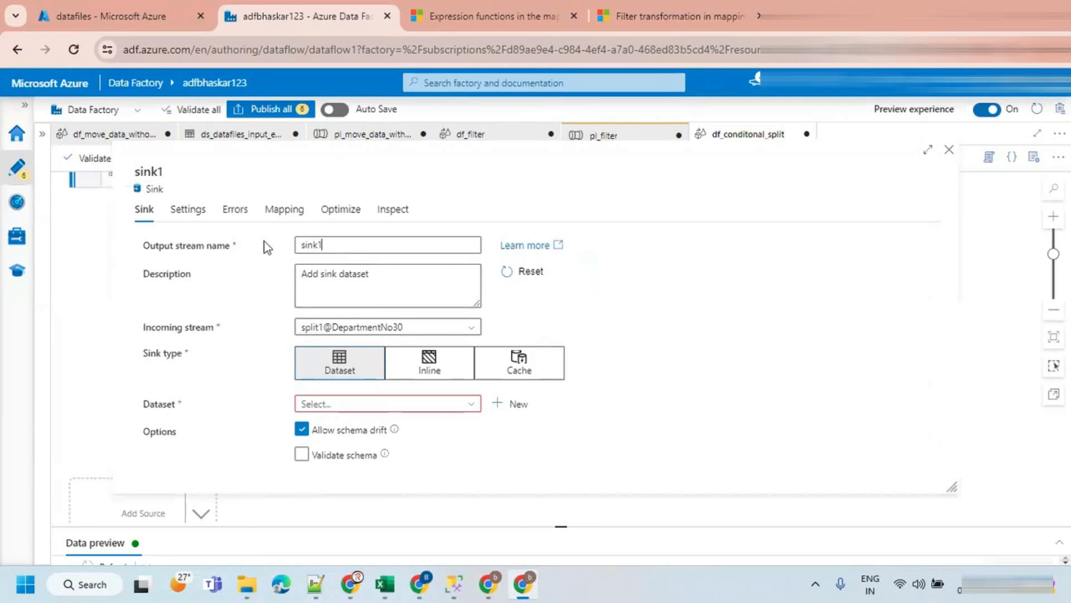
pyautogui.hotkey('ctrl', 'a')
pyautogui.write('Employee30')
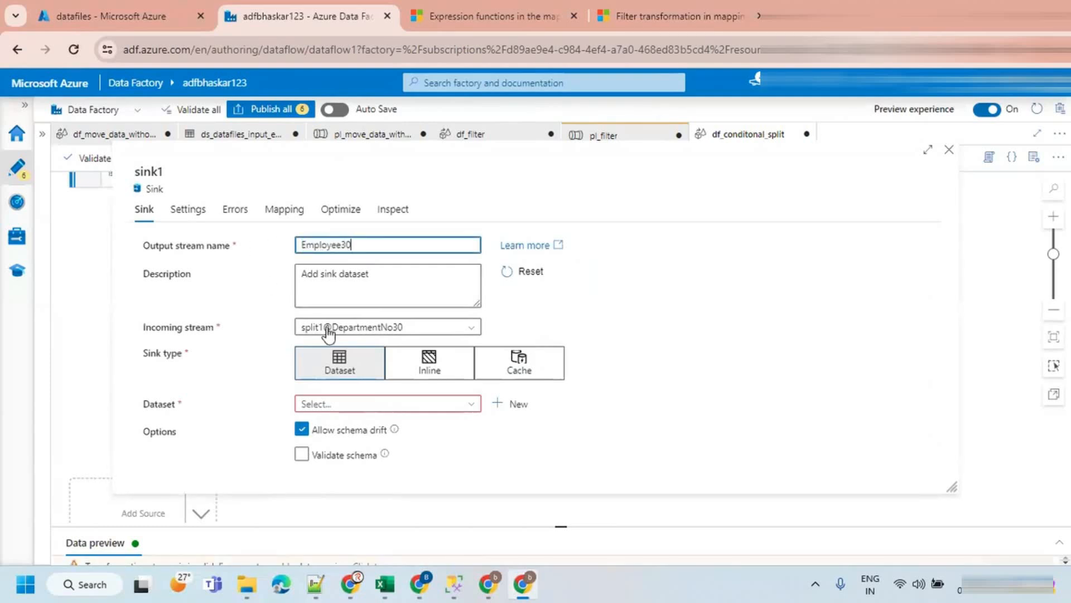
# Make the Employee30 sink inline with dataset type DelimitedText and linked service ls_adls_bhaskaradlsgen2.
pyautogui.click(429, 362)
pyautogui.click(320, 407)
pyautogui.write('D')
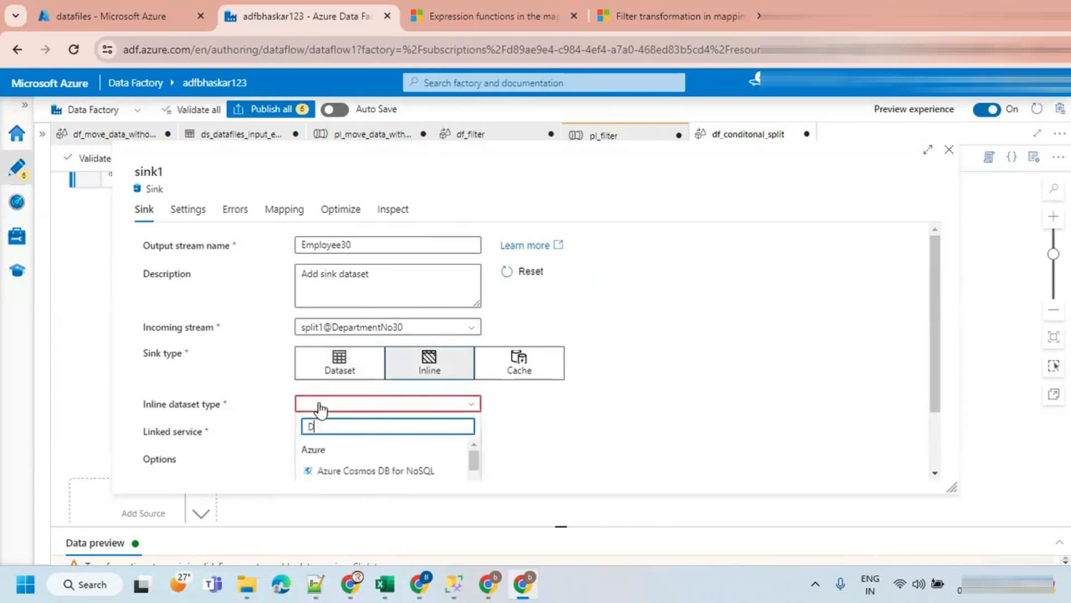
pyautogui.write('elim')
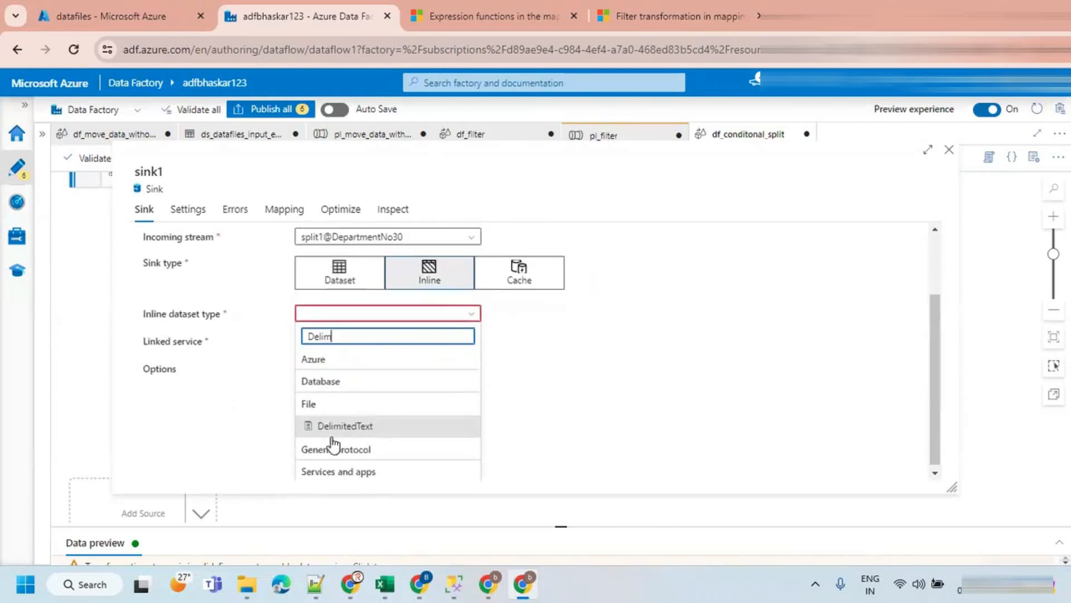
pyautogui.click(338, 429)
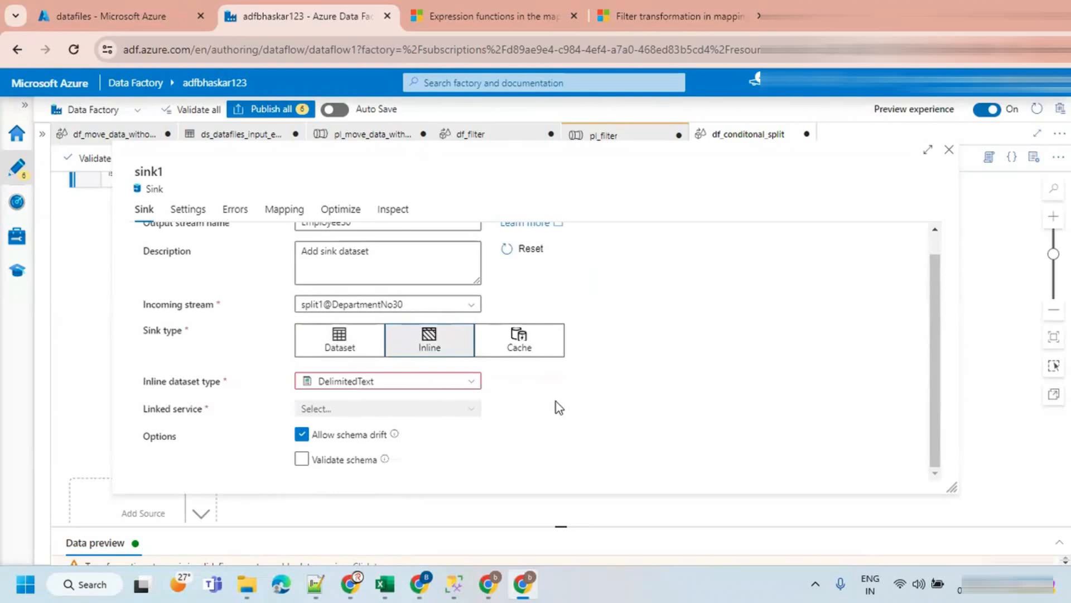
pyautogui.click(407, 430)
pyautogui.click(372, 473)
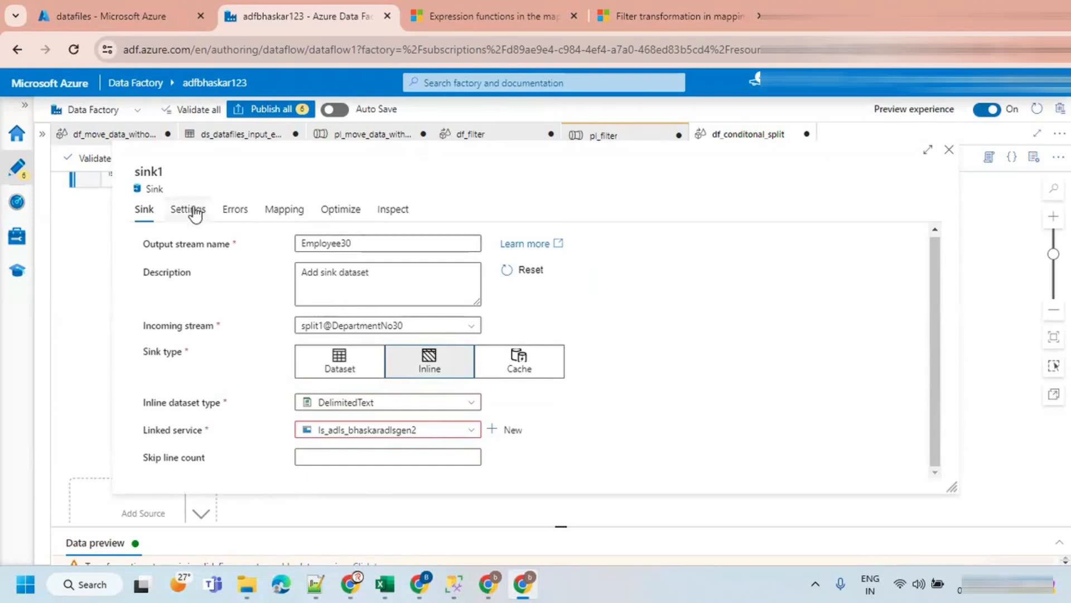
# Set the Employee30 sink's folder path to container datafiles and folder output/employee_30, and close its settings.
pyautogui.click(343, 269)
pyautogui.write('datafiles')
pyautogui.press('Tab')
pyautogui.write('output/')
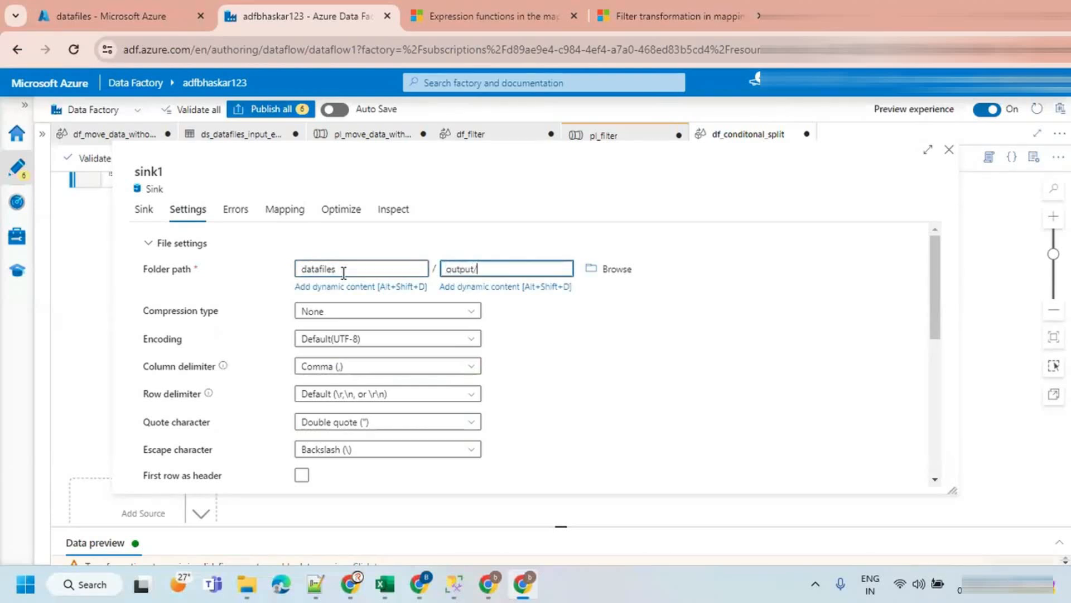
pyautogui.write('employee_30')
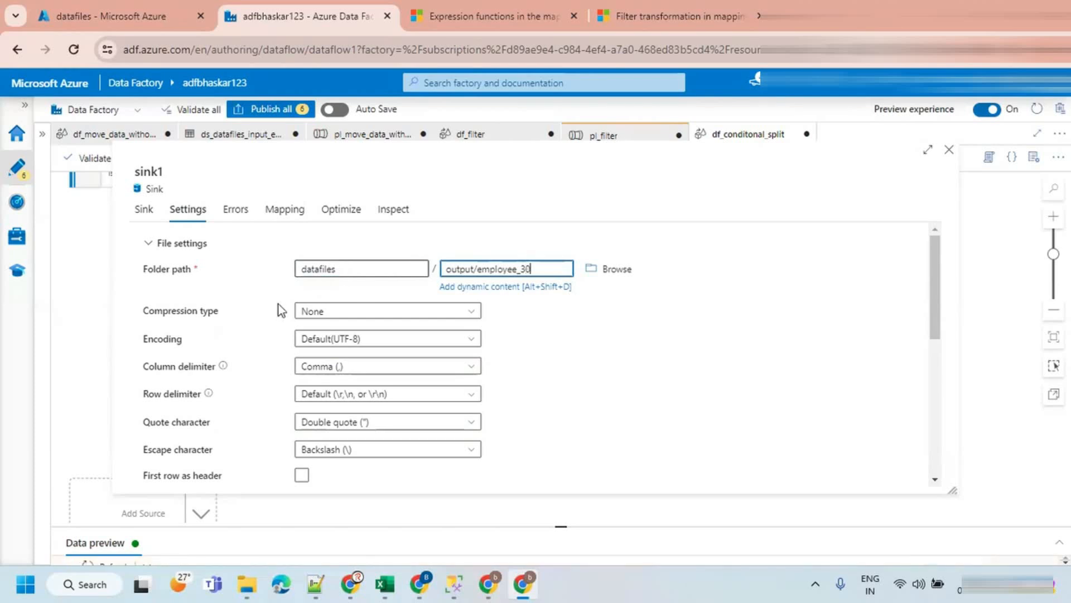
pyautogui.click(949, 150)
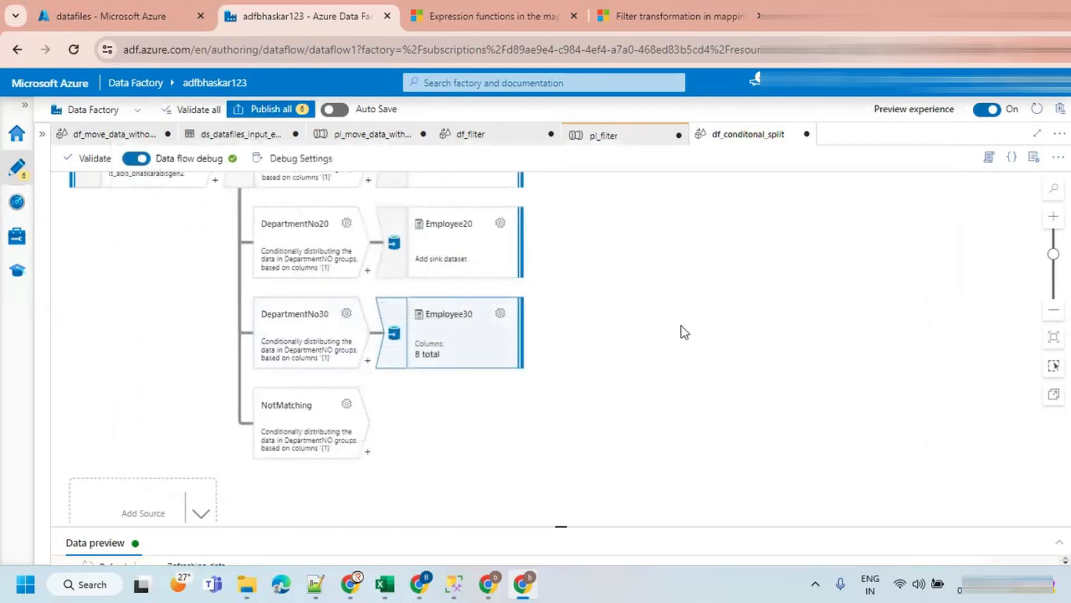
# Add a Sink after the NotMatching stream and name its output stream EmployeeNofFound.
pyautogui.click(587, 393)
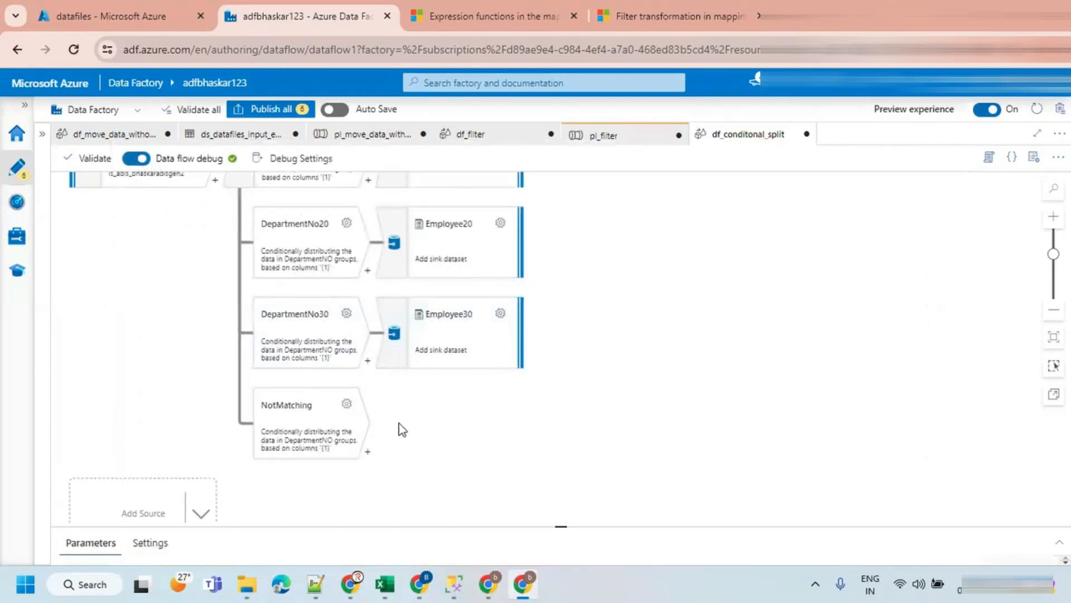
pyautogui.click(368, 454)
pyautogui.write('sink')
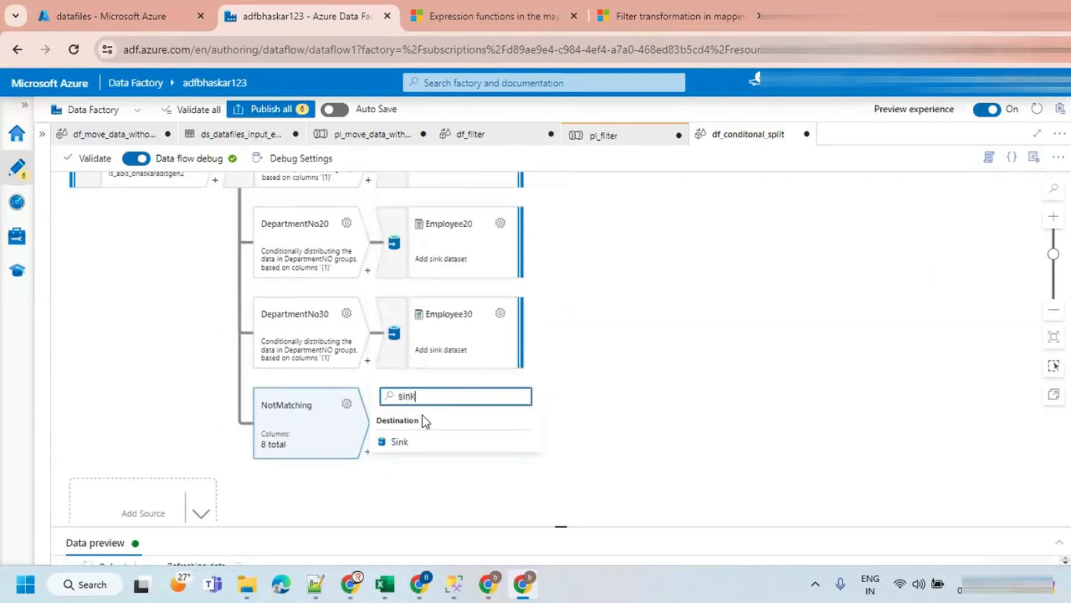
pyautogui.click(414, 444)
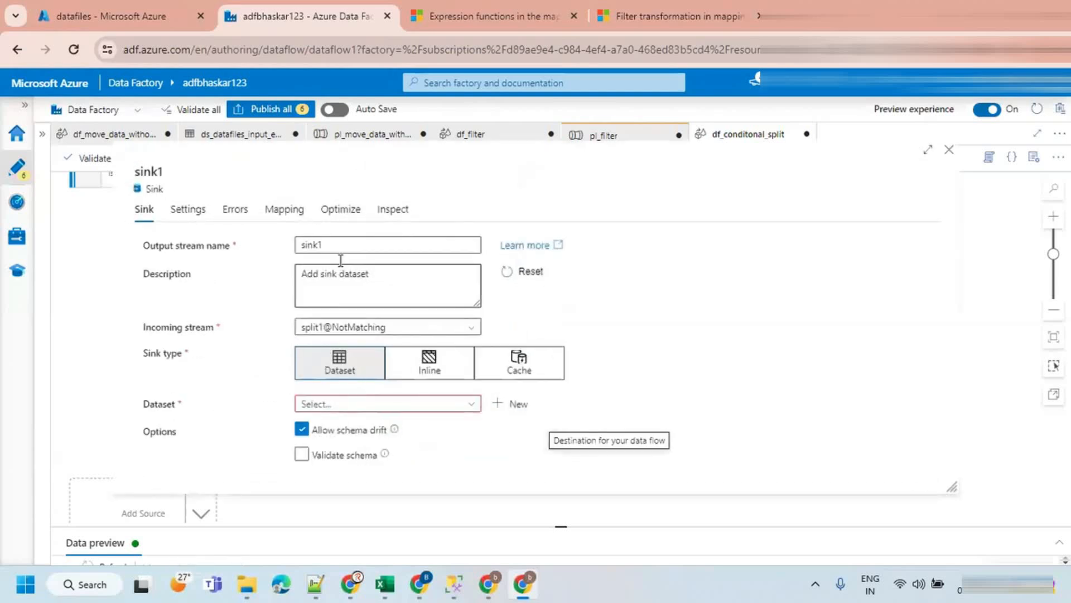
pyautogui.write('empnot')
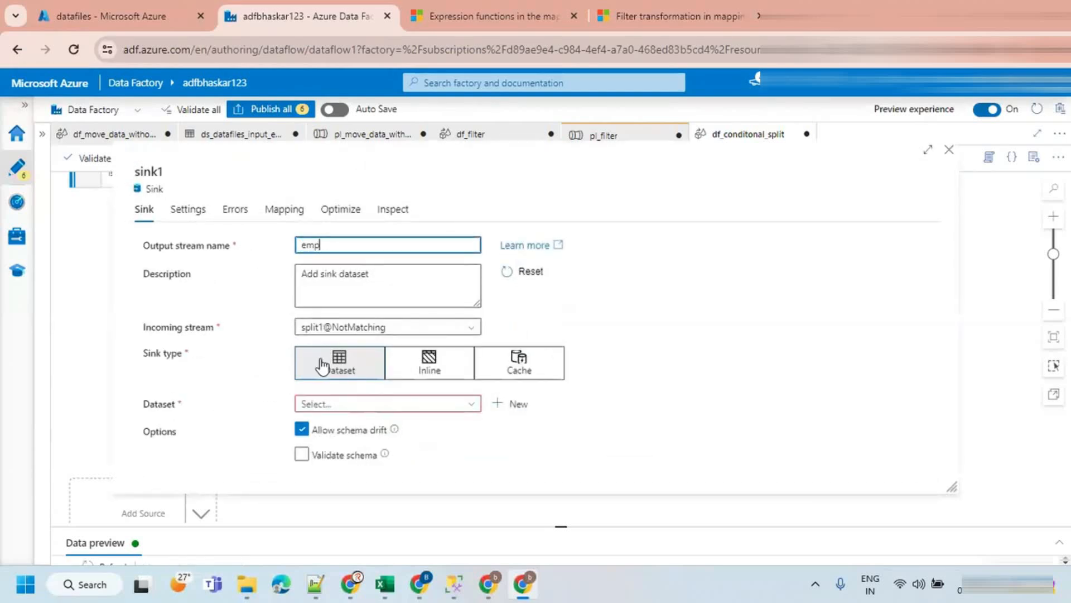
pyautogui.press('BackSpace')
pyautogui.press('BackSpace')
pyautogui.press('BackSpace')
pyautogui.press('BackSpace')
pyautogui.press('BackSpace')
pyautogui.press('BackSpace')
pyautogui.write('EmployeeNofFound')
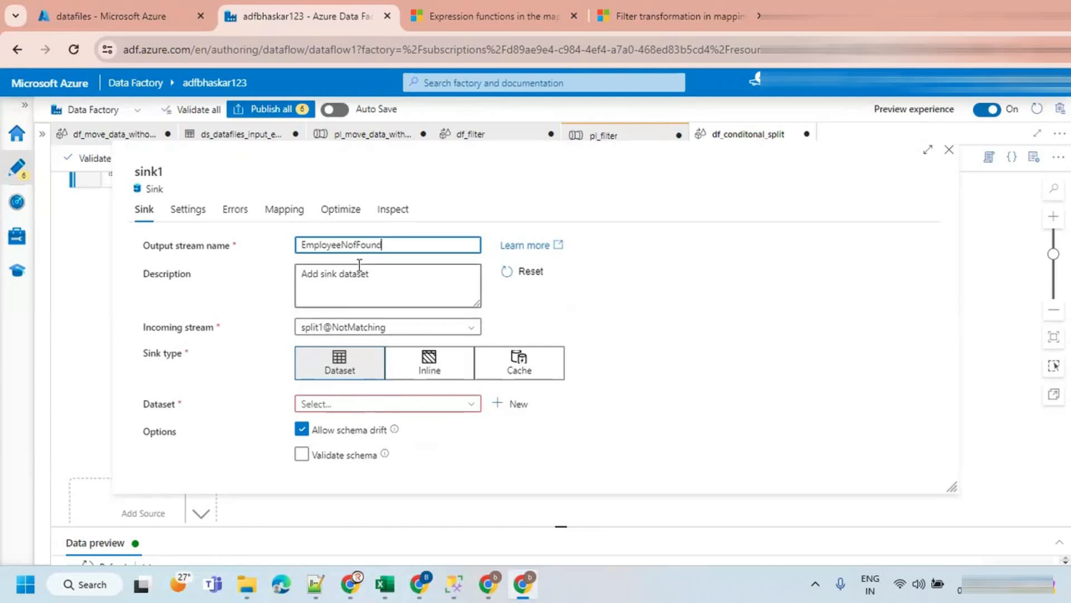
# Make the EmployeeNofFound sink inline with dataset type DelimitedText and linked service ls_adls_bhaskaradlsgen2.
pyautogui.click(371, 405)
pyautogui.click(410, 373)
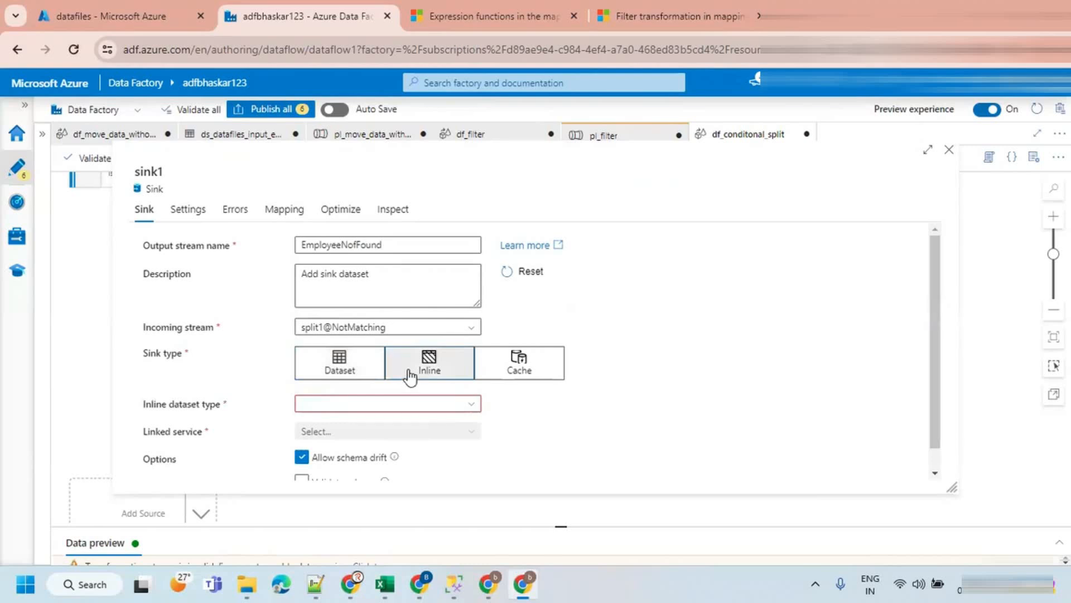
pyautogui.click(323, 408)
pyautogui.write('Delimit')
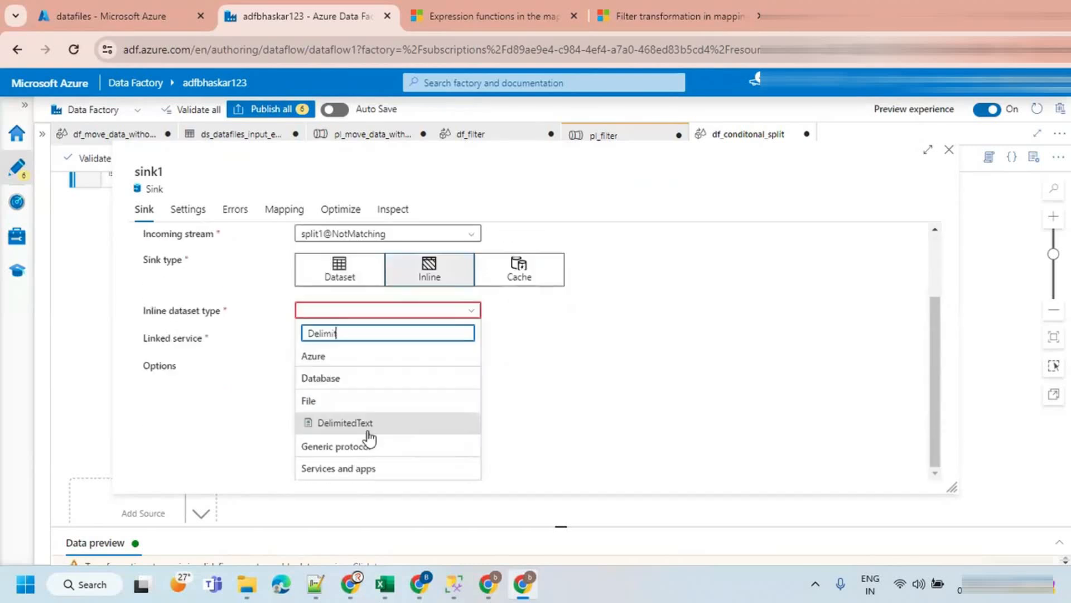
pyautogui.click(366, 422)
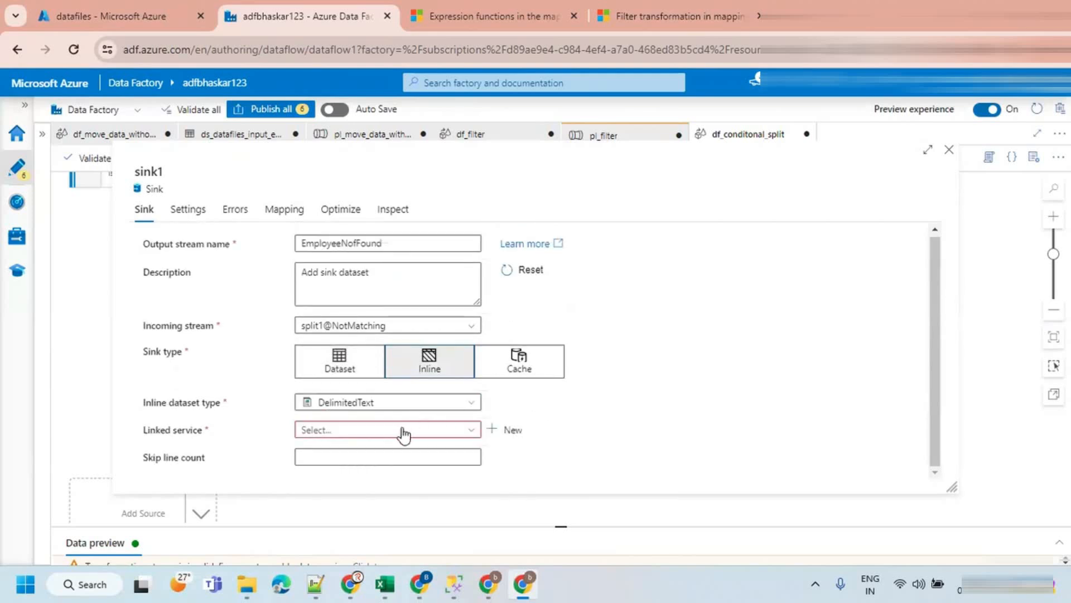
pyautogui.click(403, 429)
pyautogui.click(355, 475)
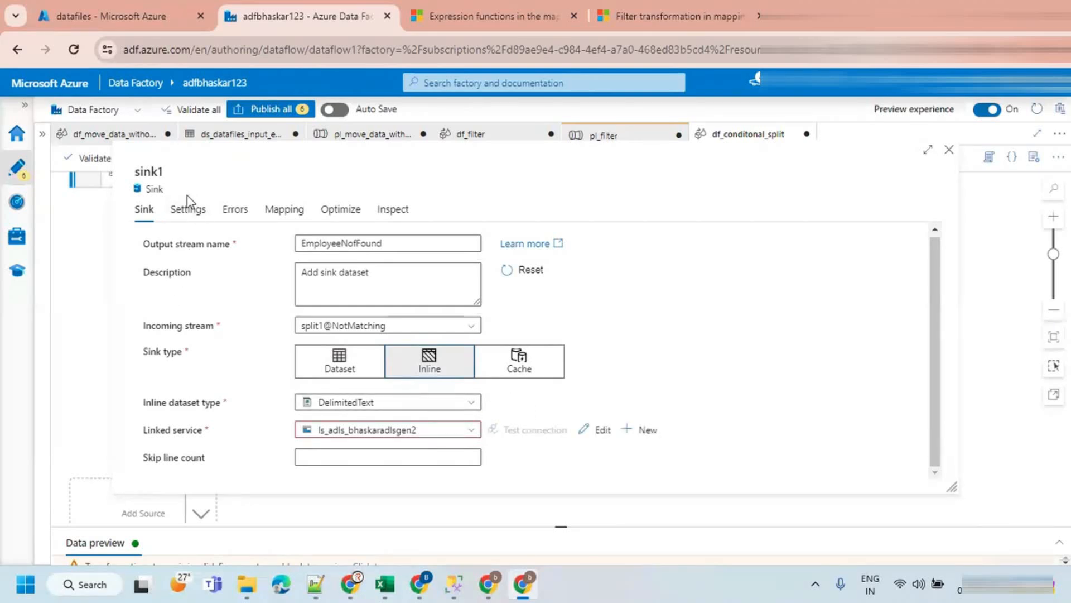
# Set the EmployeeNofFound sink's folder path to container datafiles and folder output/employee_nof_found, and close its settings.
pyautogui.click(189, 209)
pyautogui.click(356, 268)
pyautogui.write('datafiles')
pyautogui.press('Tab')
pyautogui.write('output/')
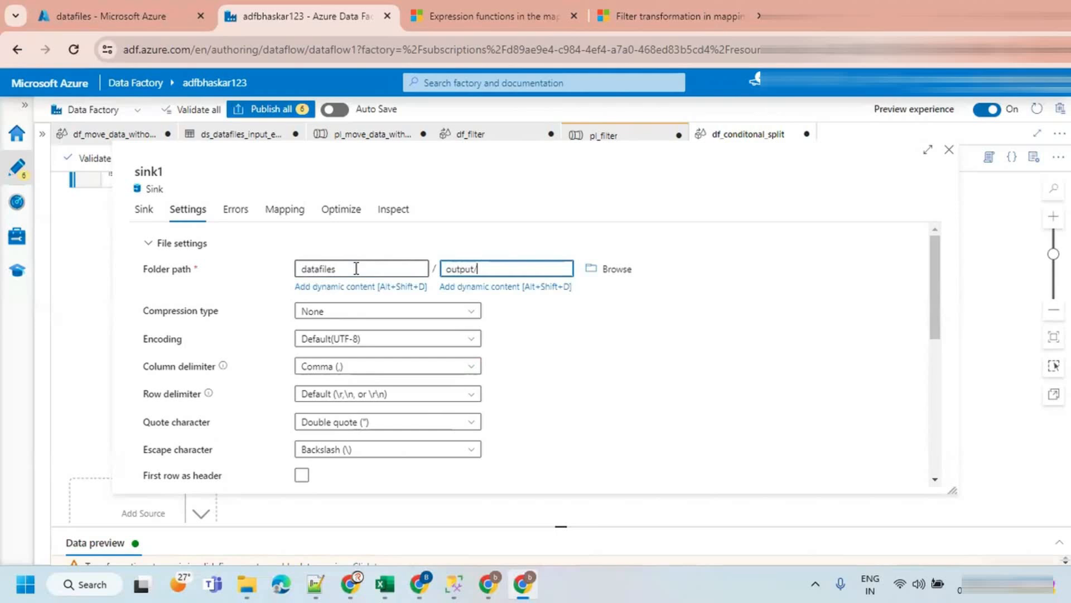
pyautogui.write('departm')
pyautogui.press('BackSpace')
pyautogui.press('BackSpace')
pyautogui.press('BackSpace')
pyautogui.press('BackSpace')
pyautogui.press('BackSpace')
pyautogui.press('BackSpace')
pyautogui.press('BackSpace')
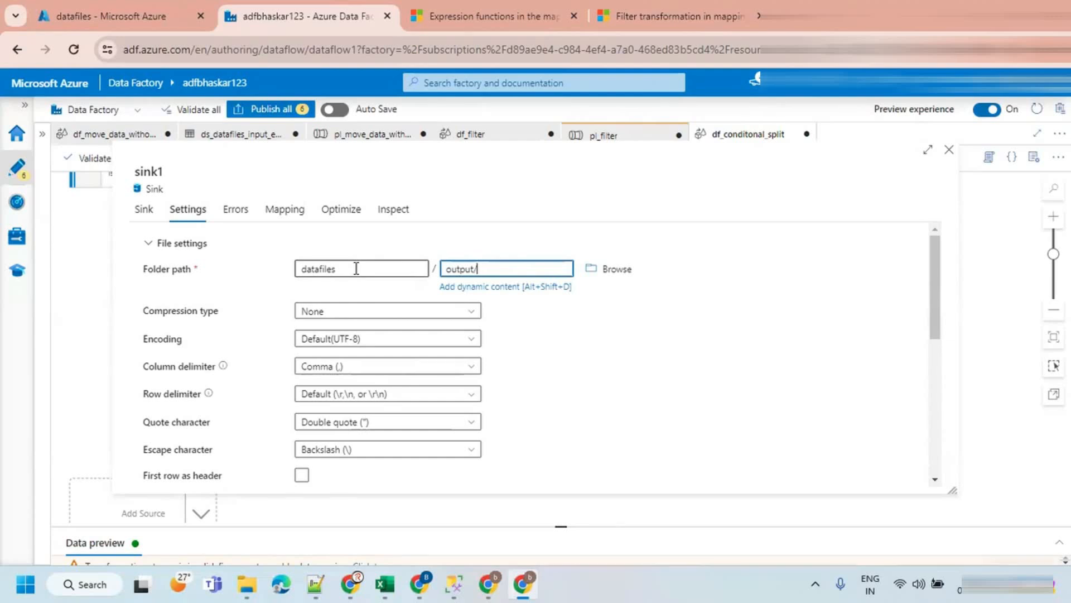
pyautogui.write('employee_nof')
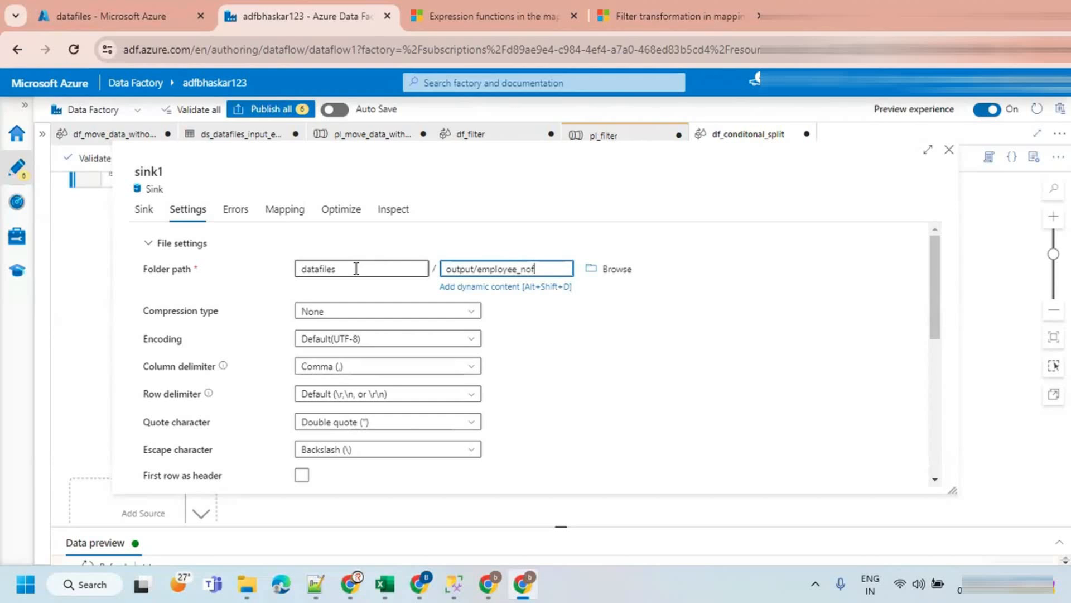
pyautogui.write('_found')
pyautogui.click(949, 152)
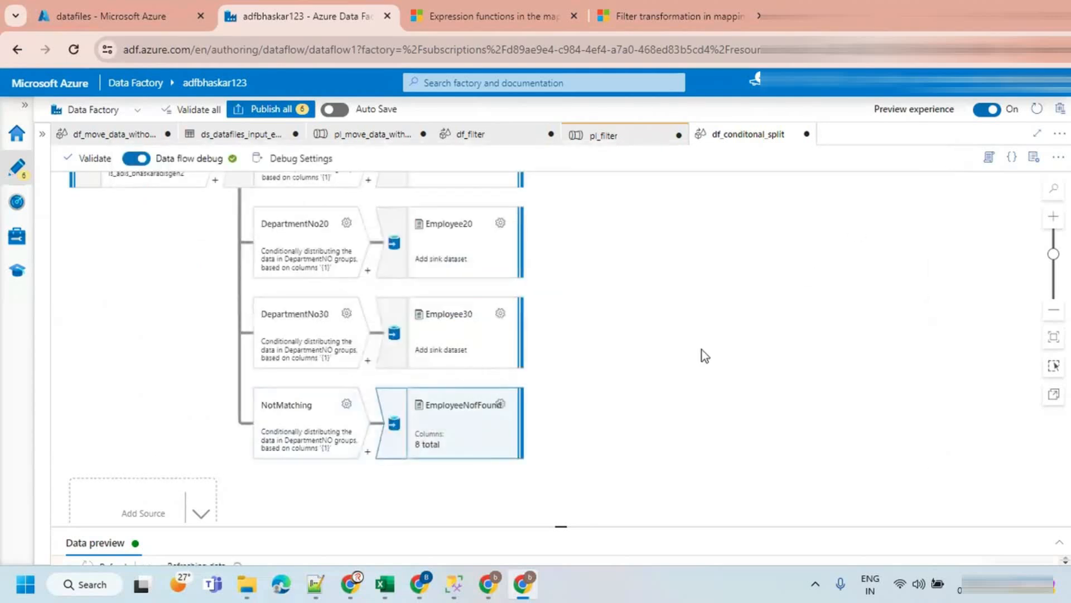
# Create a new pipeline and name it pl_conditional_split.
pyautogui.scroll(3, 697, 368)
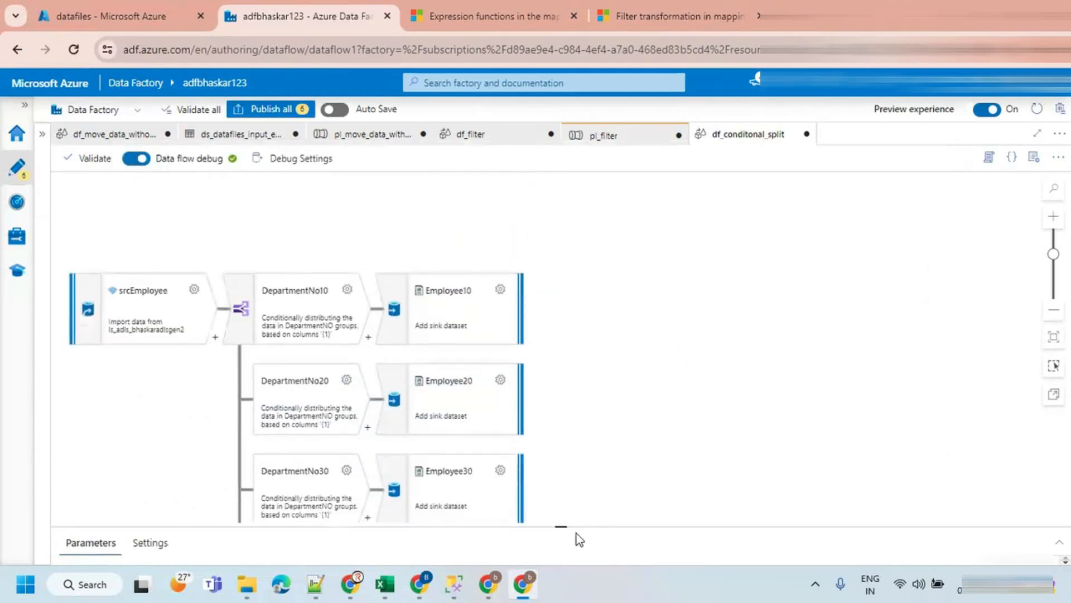
pyautogui.scroll(-1, 675, 368)
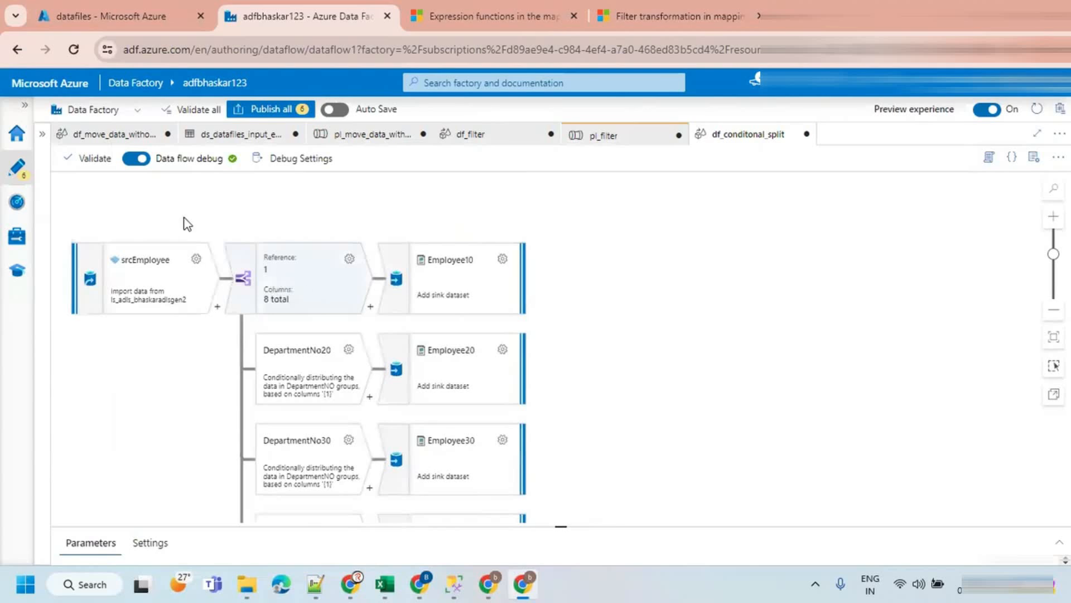
pyautogui.click(42, 134)
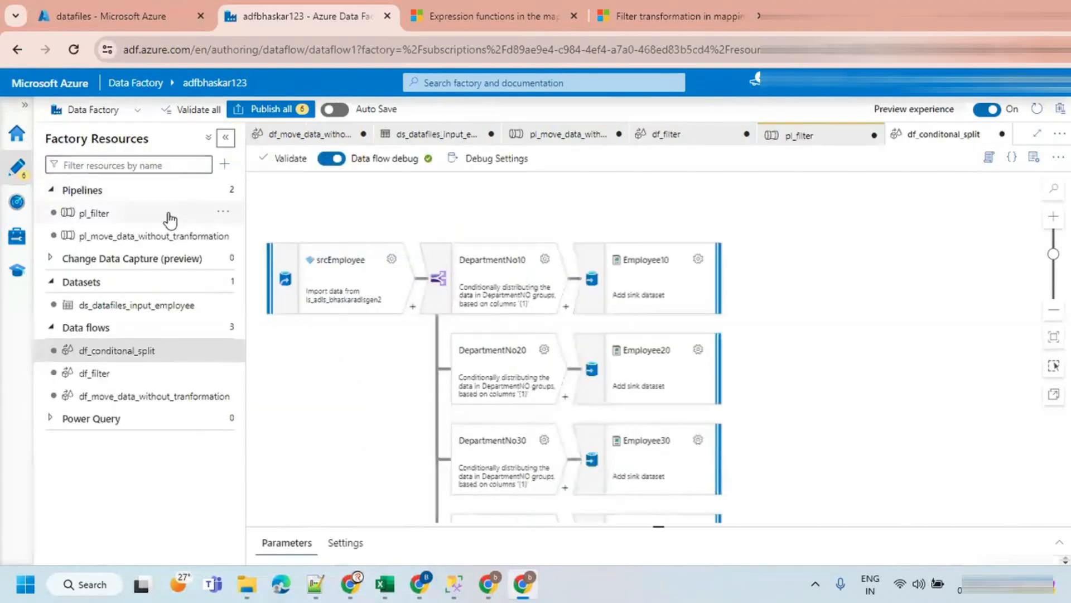
pyautogui.click(223, 189)
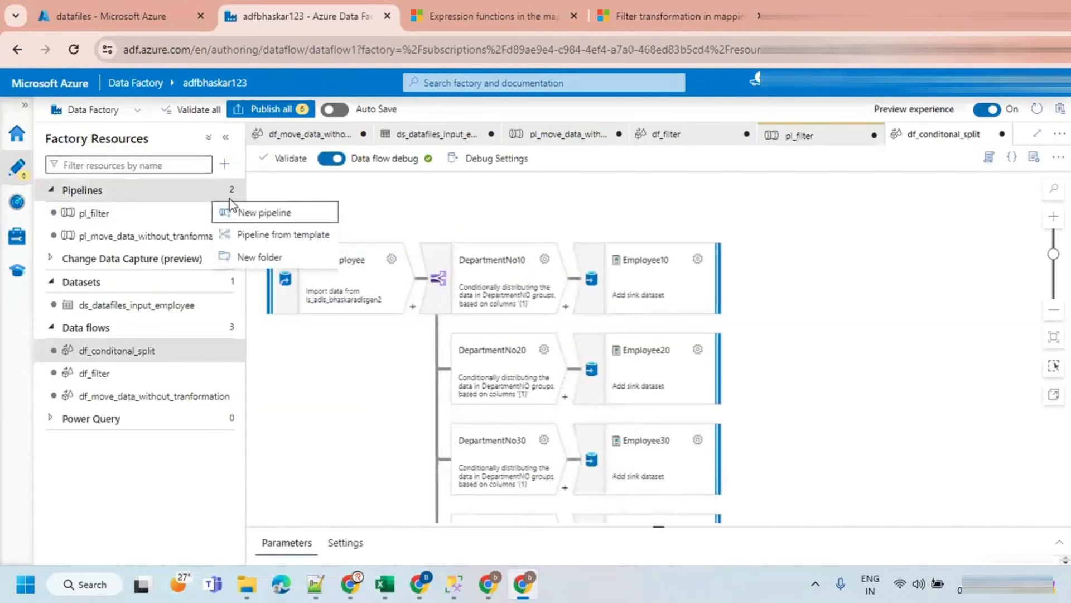
pyautogui.click(255, 213)
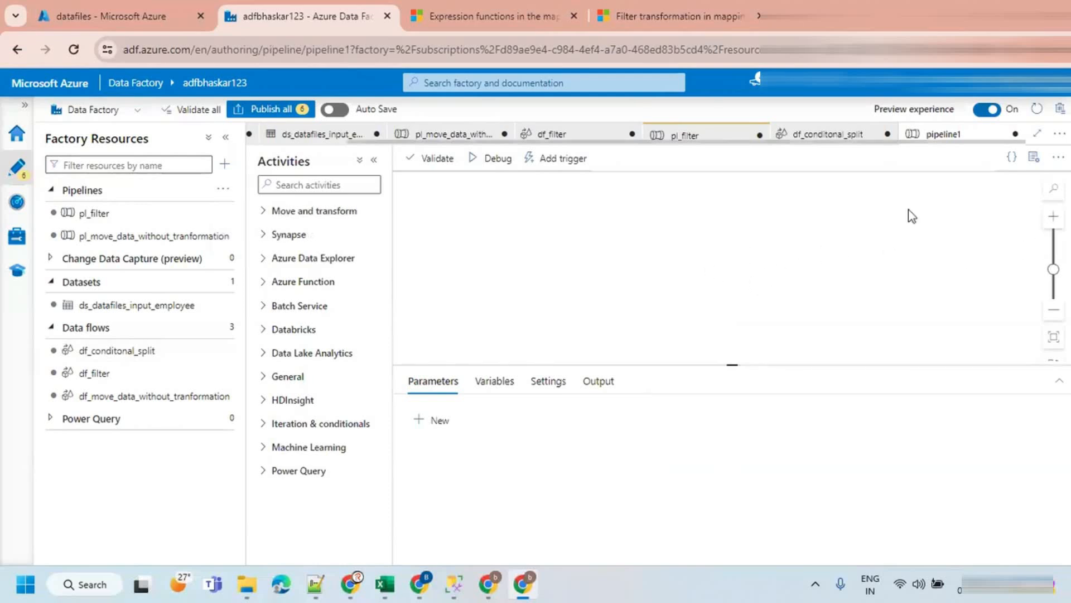
pyautogui.click(225, 136)
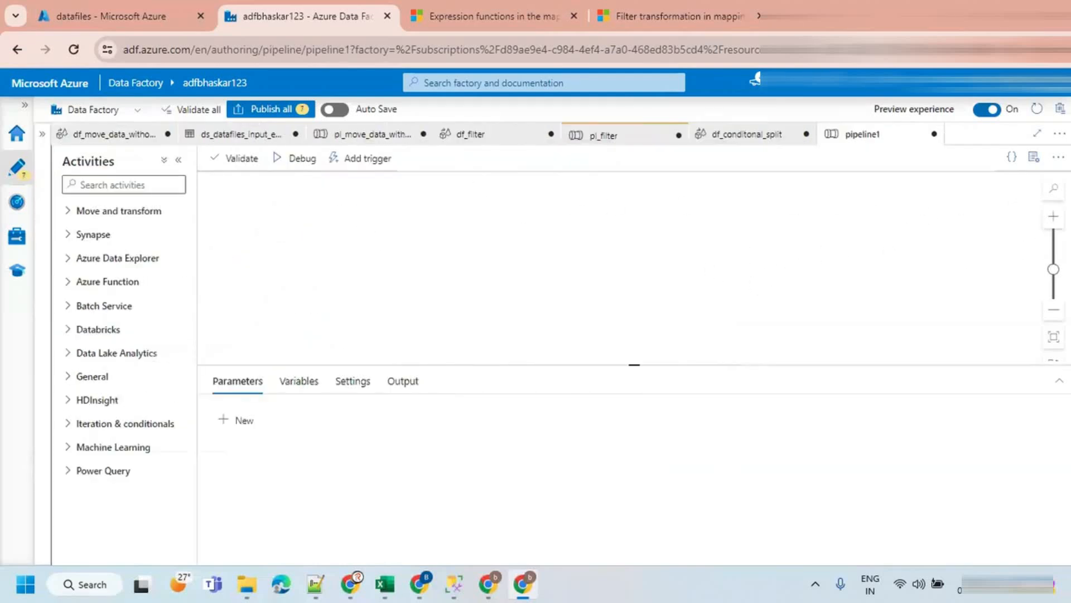
pyautogui.click(1036, 157)
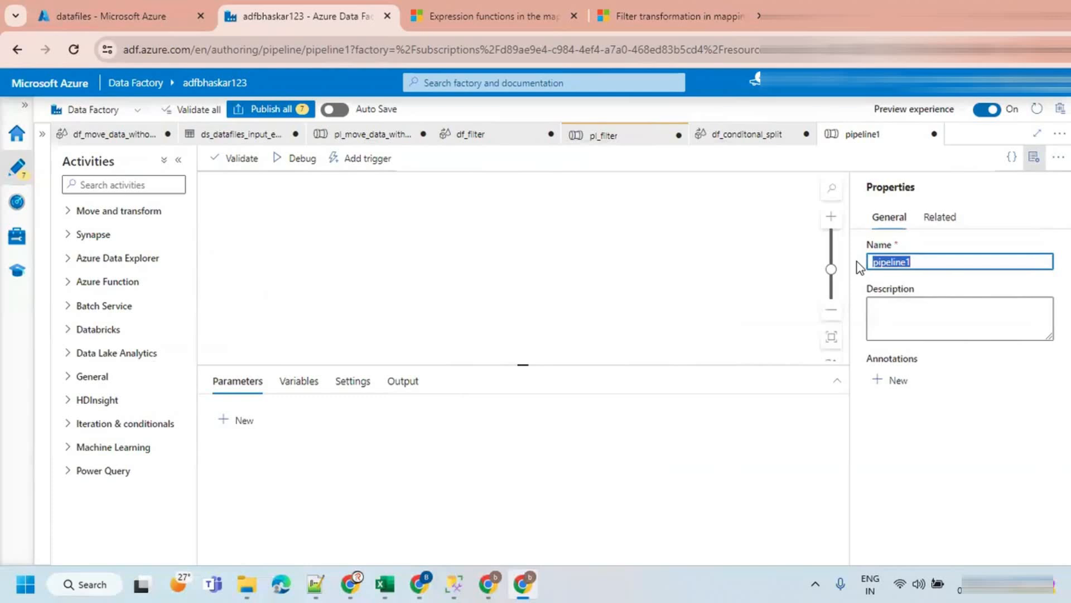
pyautogui.write('pl_conditional_split')
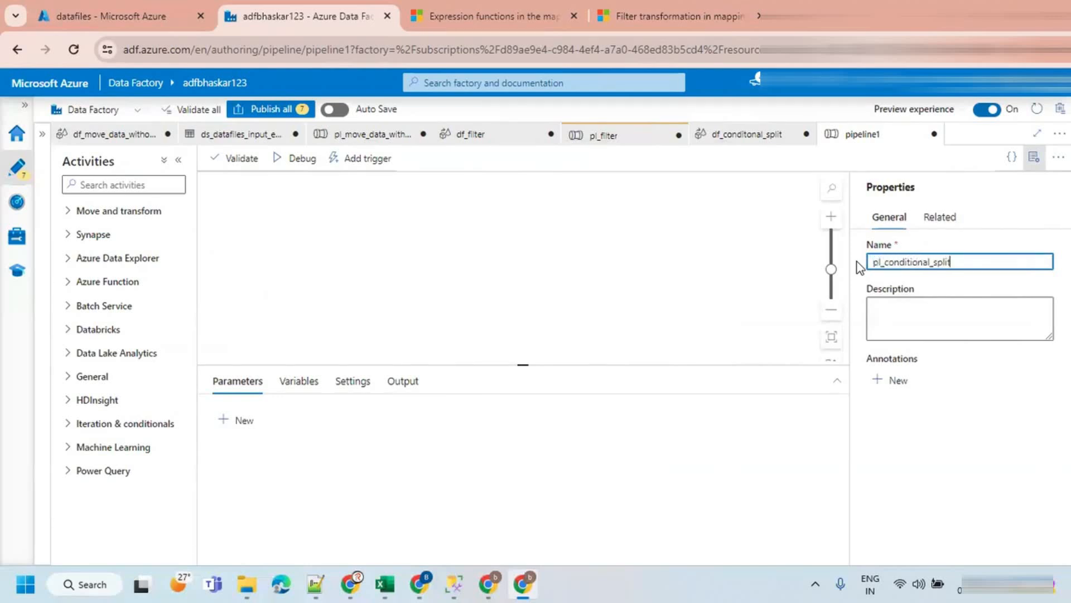
pyautogui.click(1033, 160)
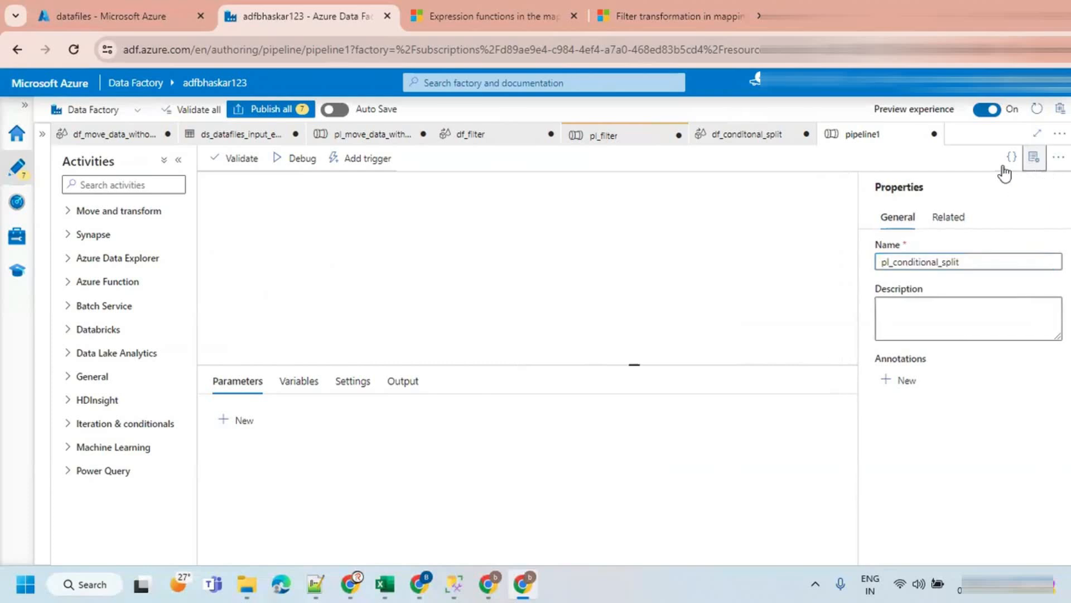
# Add a Data flow activity to the pipeline, assign it the df_conditonal_split data flow, and start a debug run.
pyautogui.click(72, 212)
pyautogui.moveTo(97, 264); pyautogui.dragTo(485, 233)
pyautogui.click(281, 381)
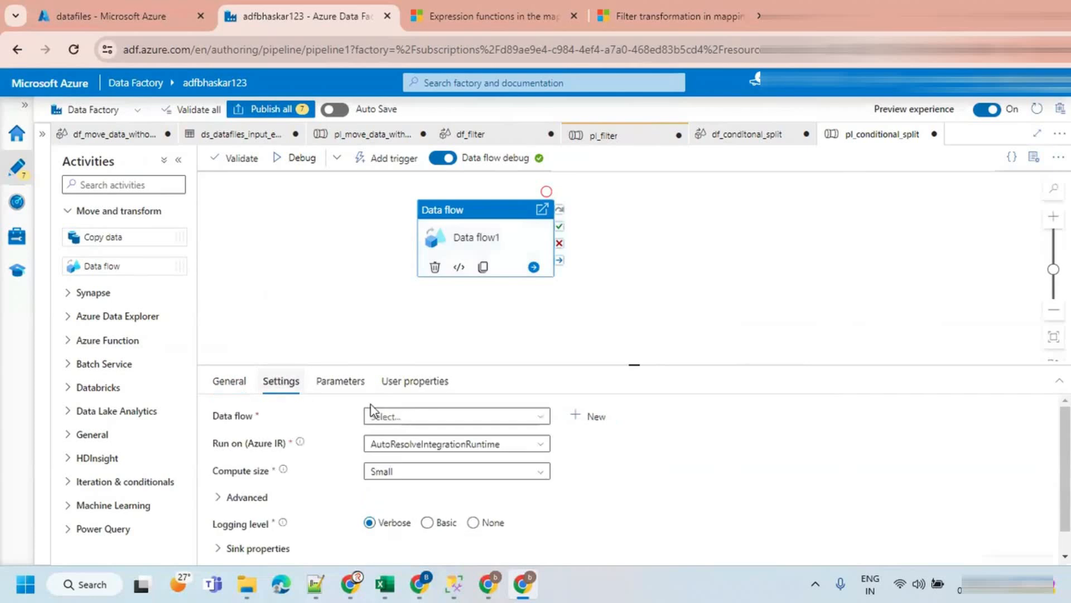
pyautogui.click(391, 417)
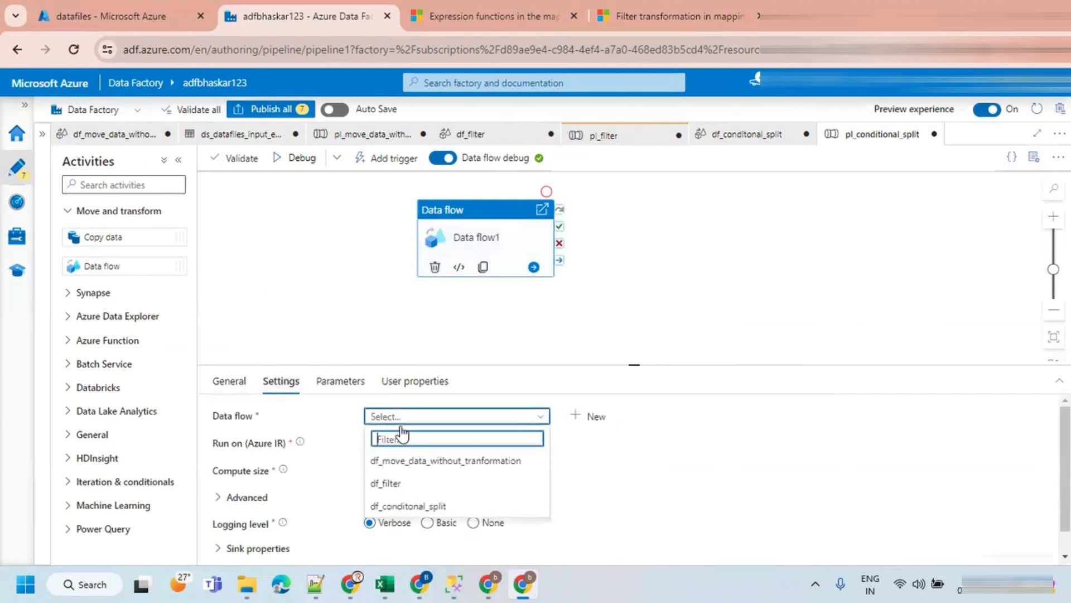
pyautogui.click(375, 508)
pyautogui.click(290, 236)
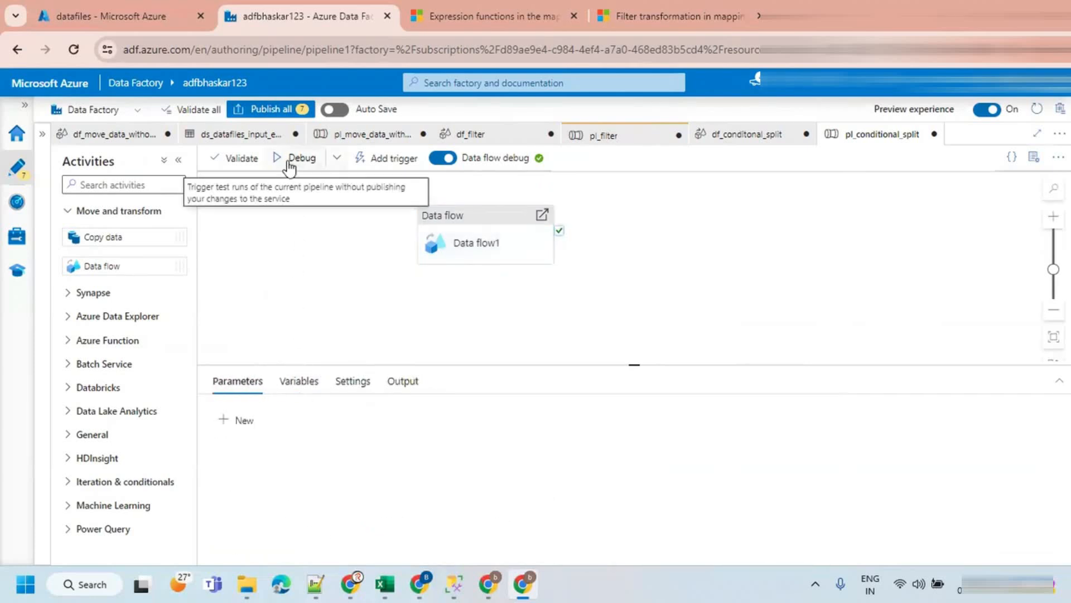
pyautogui.click(289, 160)
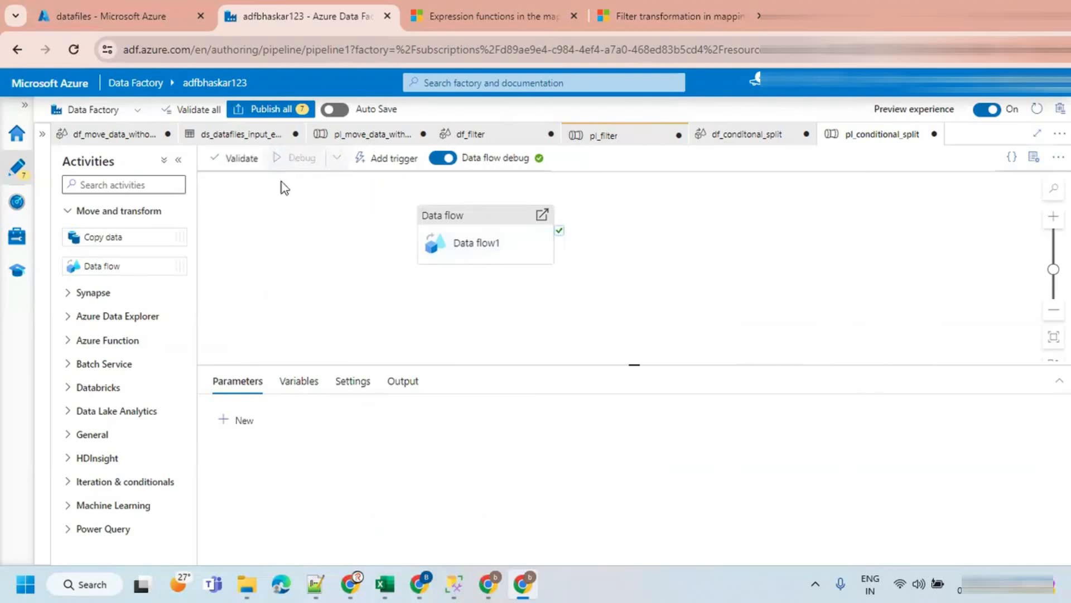
# Switch to the Azure portal, view the output folder of the datafiles container, and return to Data Factory.
pyautogui.click(142, 12)
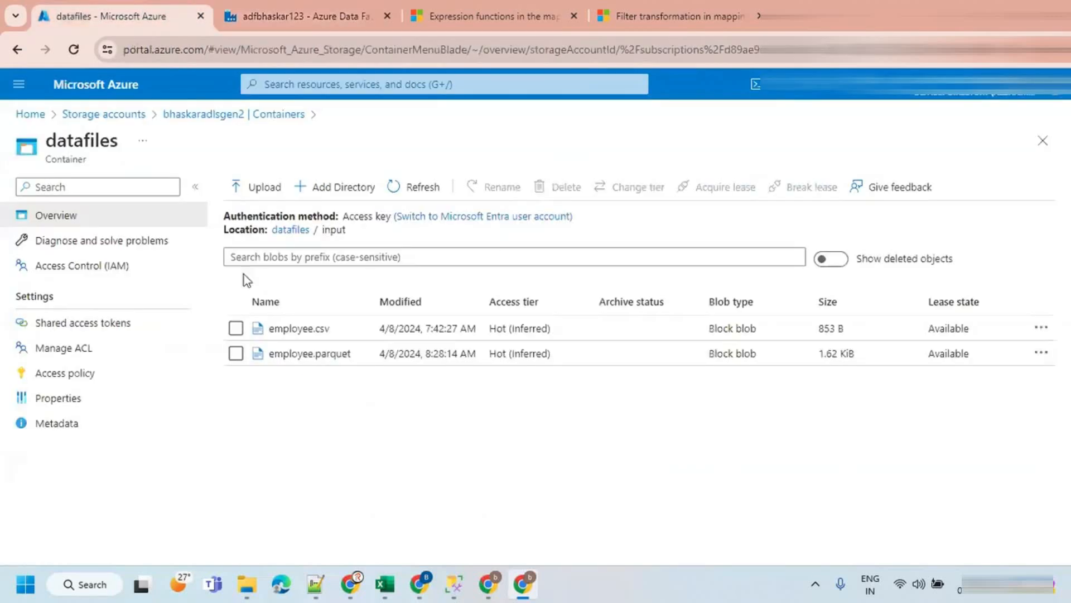
pyautogui.click(282, 232)
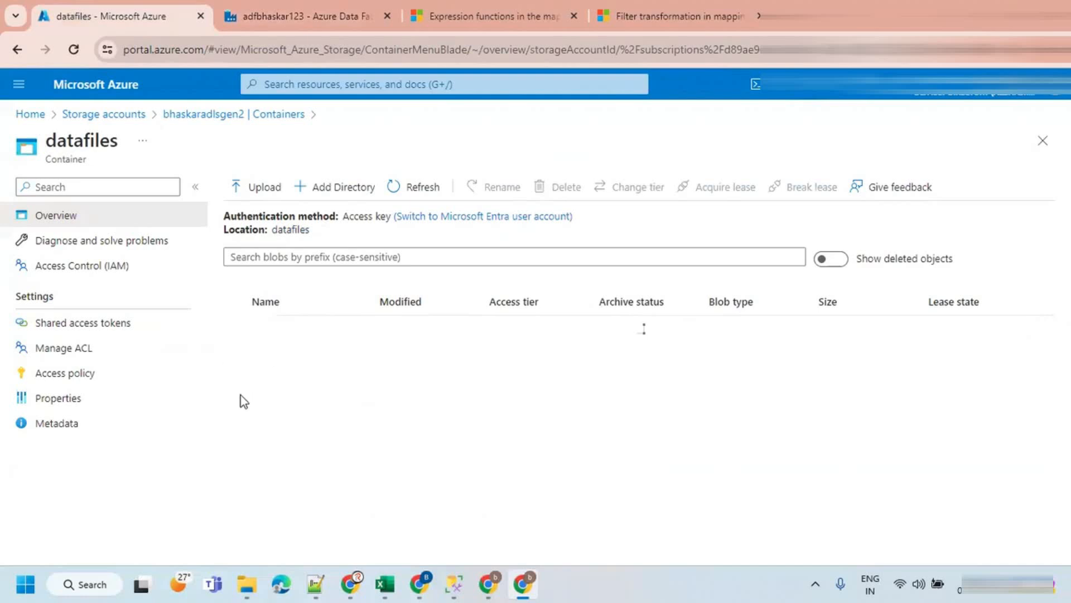
pyautogui.click(418, 186)
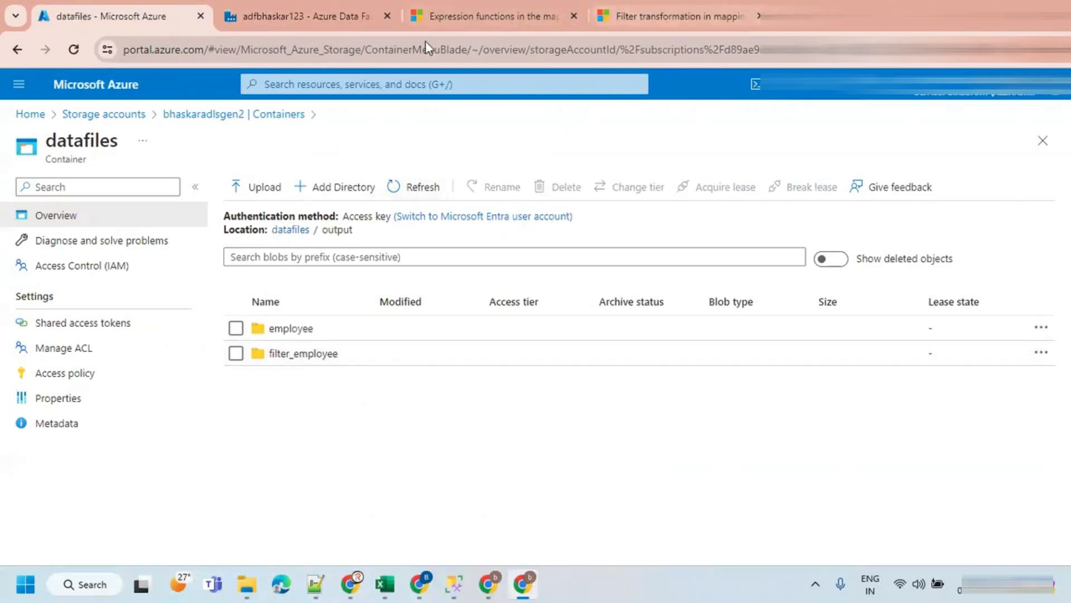
pyautogui.click(313, 16)
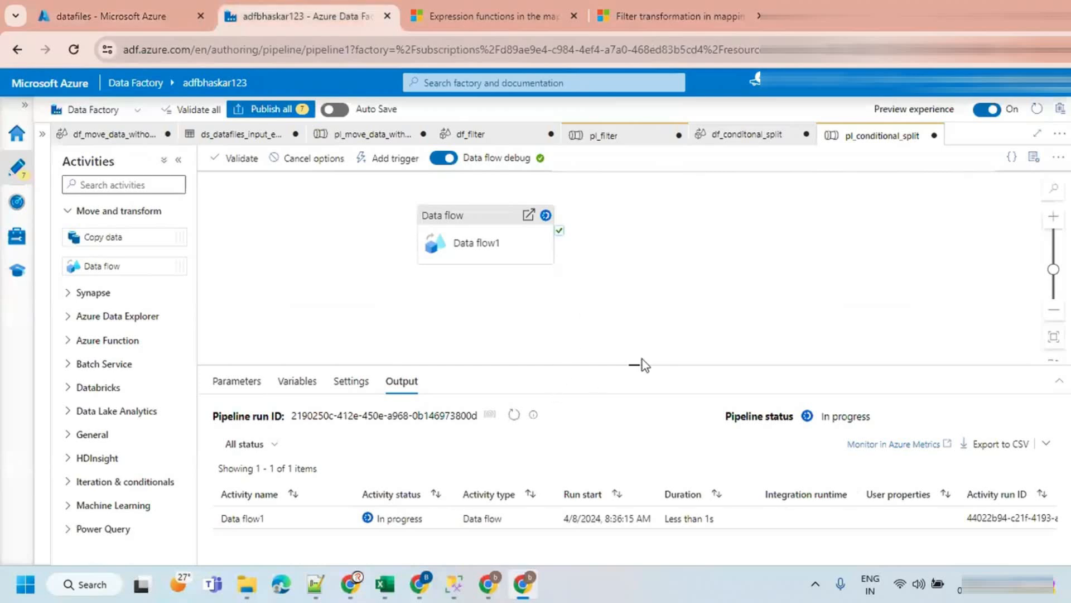
# Enlarge the run output area and repeatedly refresh the pipeline run's status to monitor the debug run.
pyautogui.moveTo(636, 363); pyautogui.dragTo(637, 310)
pyautogui.click(510, 365)
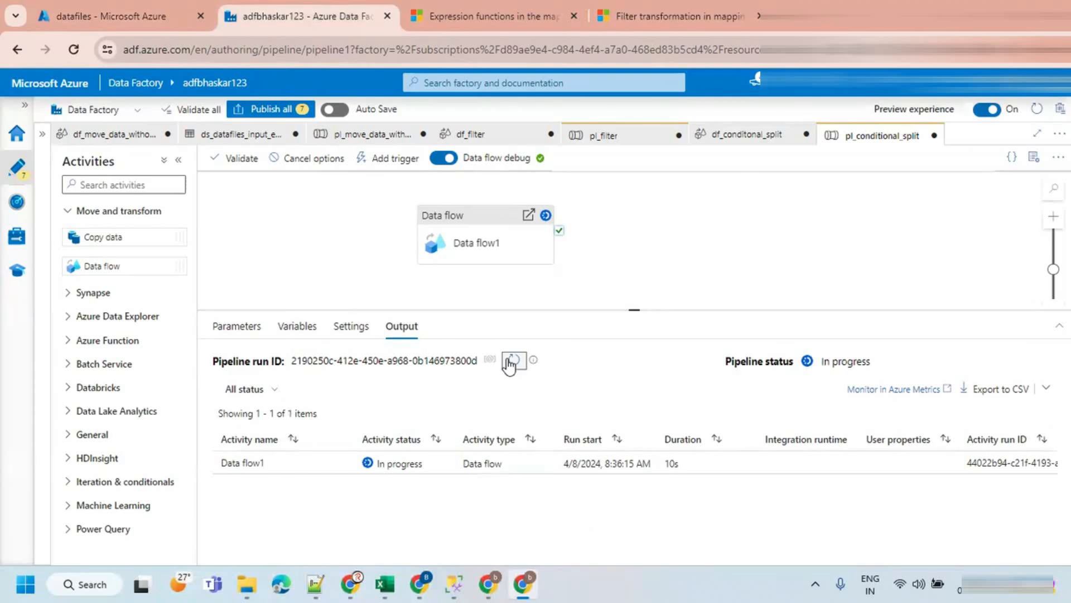
pyautogui.click(511, 361)
pyautogui.click(509, 363)
pyautogui.click(509, 363)
pyautogui.click(509, 362)
pyautogui.click(509, 362)
pyautogui.click(513, 361)
pyautogui.click(512, 361)
pyautogui.click(512, 361)
pyautogui.click(512, 360)
pyautogui.click(512, 361)
pyautogui.click(512, 360)
pyautogui.click(512, 361)
pyautogui.click(512, 361)
pyautogui.click(513, 361)
pyautogui.click(512, 361)
# Refresh the output folder listing of the datafiles container in the Azure portal and return to Data Factory.
pyautogui.click(143, 5)
pyautogui.click(428, 188)
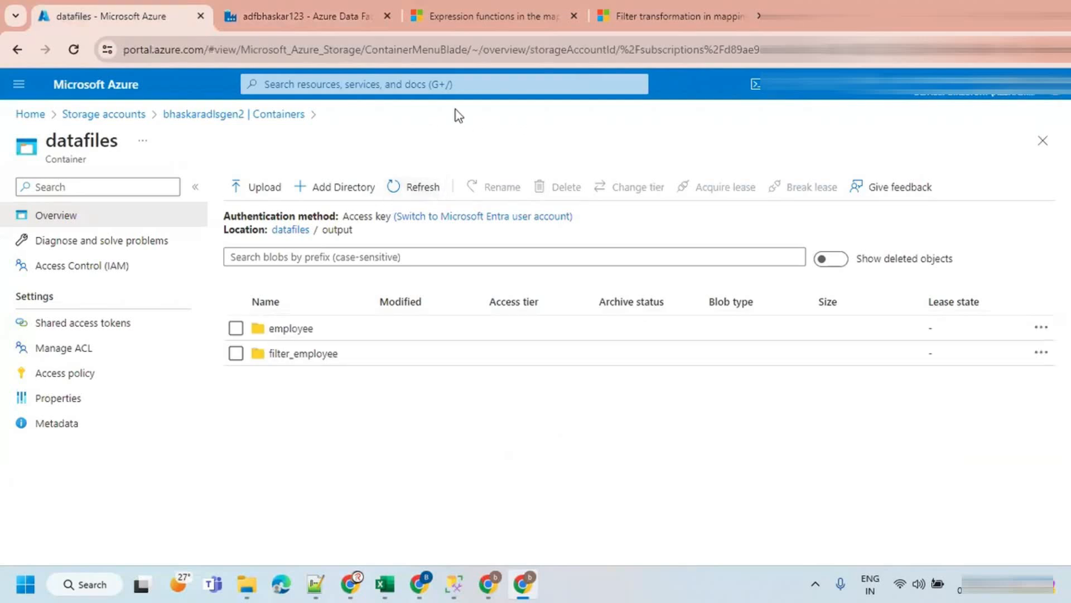
pyautogui.click(340, 2)
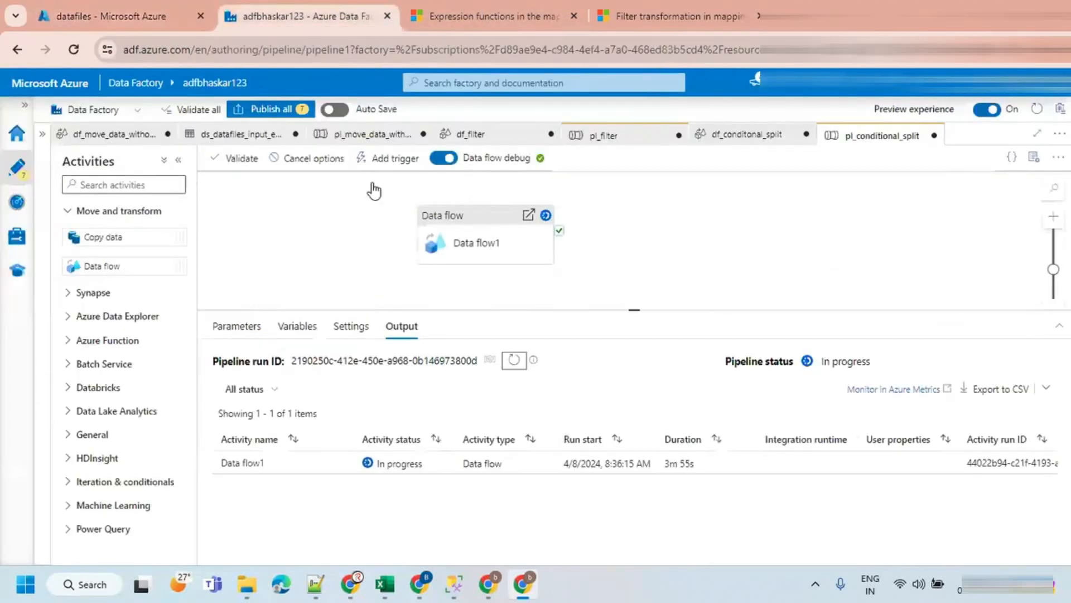
# Refresh the debug run's status again and reduce the height of the run output area.
pyautogui.click(513, 361)
pyautogui.moveTo(638, 312); pyautogui.dragTo(648, 373)
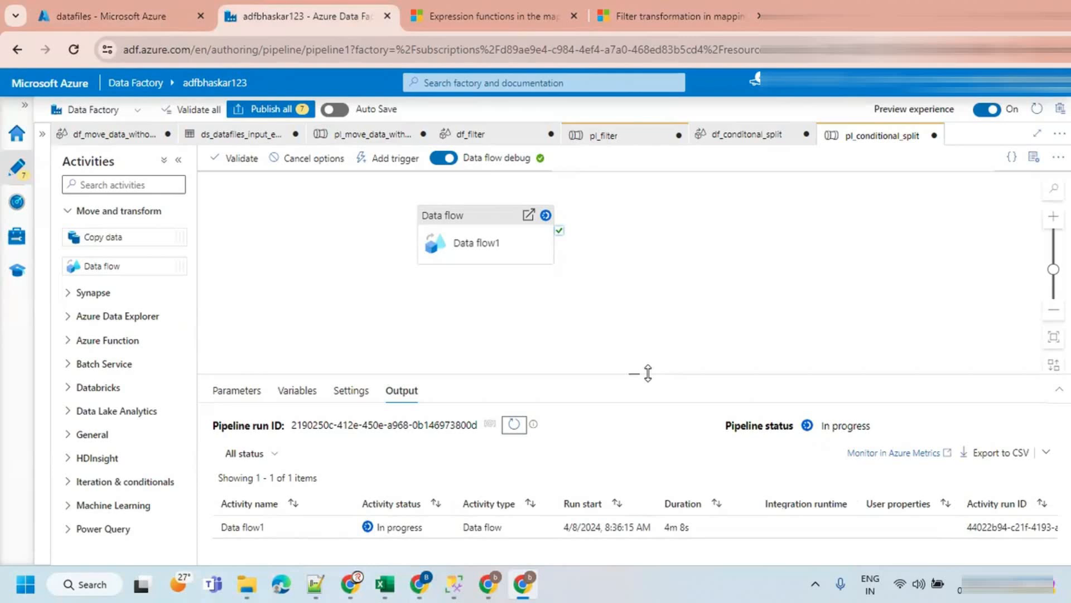
pyautogui.click(514, 428)
pyautogui.click(515, 428)
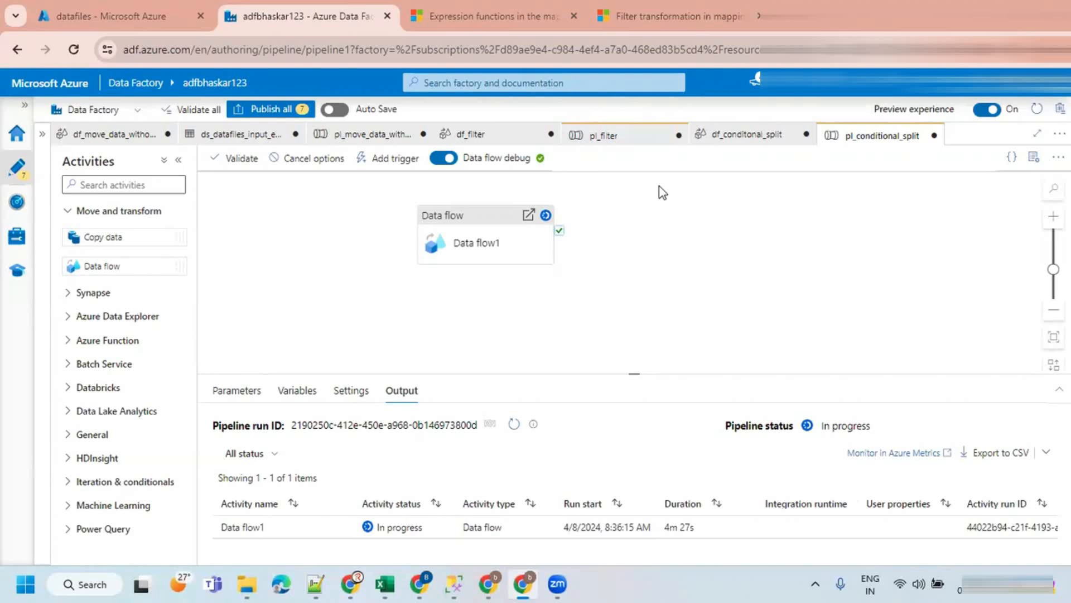
# Refresh the pl_conditional_split debug run's status repeatedly until the run finishes.
pyautogui.click(514, 424)
pyautogui.click(518, 428)
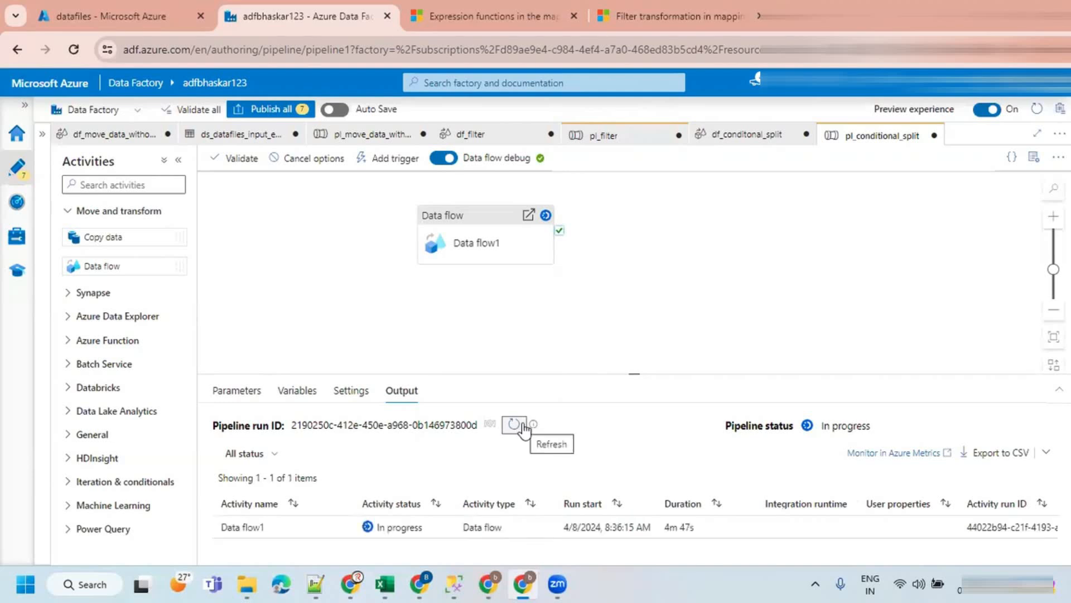
pyautogui.click(518, 427)
pyautogui.click(512, 427)
pyautogui.click(512, 427)
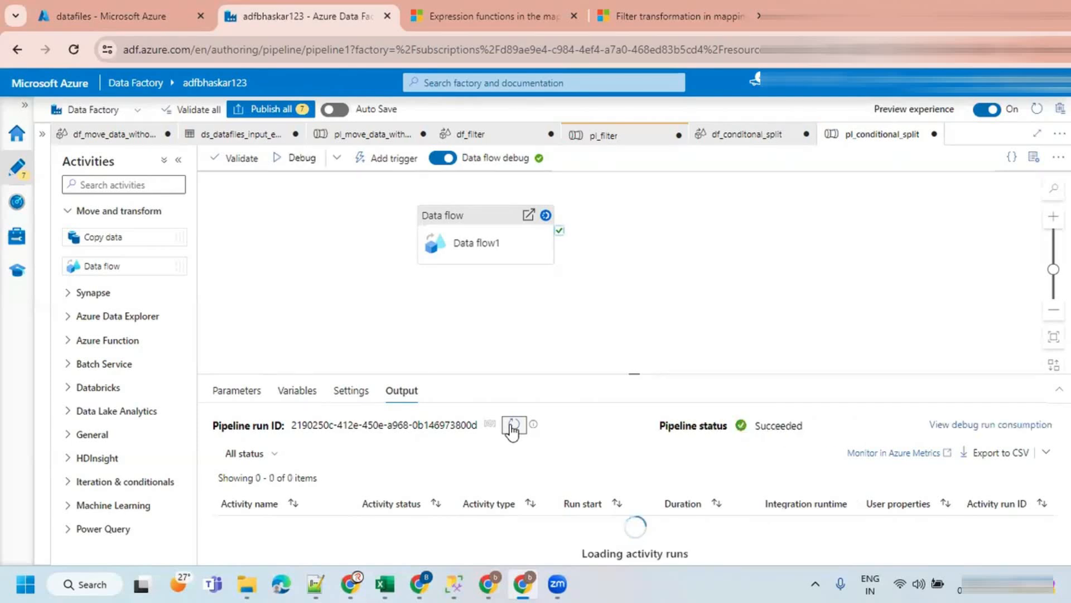
# Switch to the Azure portal, refresh the output folder, and inspect the contents of the part file in employee_10.
pyautogui.click(103, 15)
pyautogui.click(421, 186)
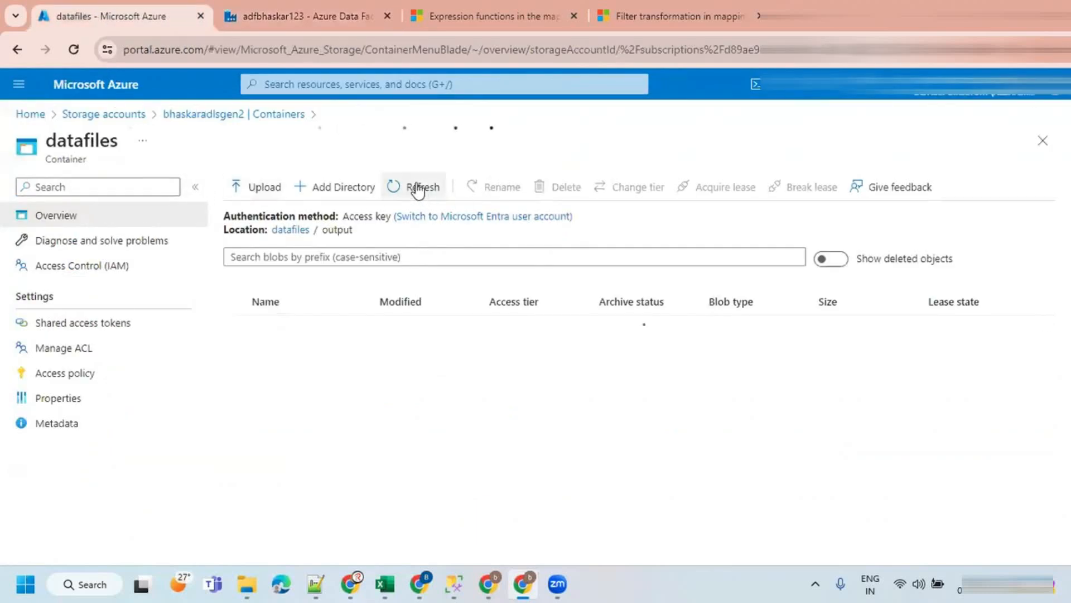
pyautogui.click(310, 355)
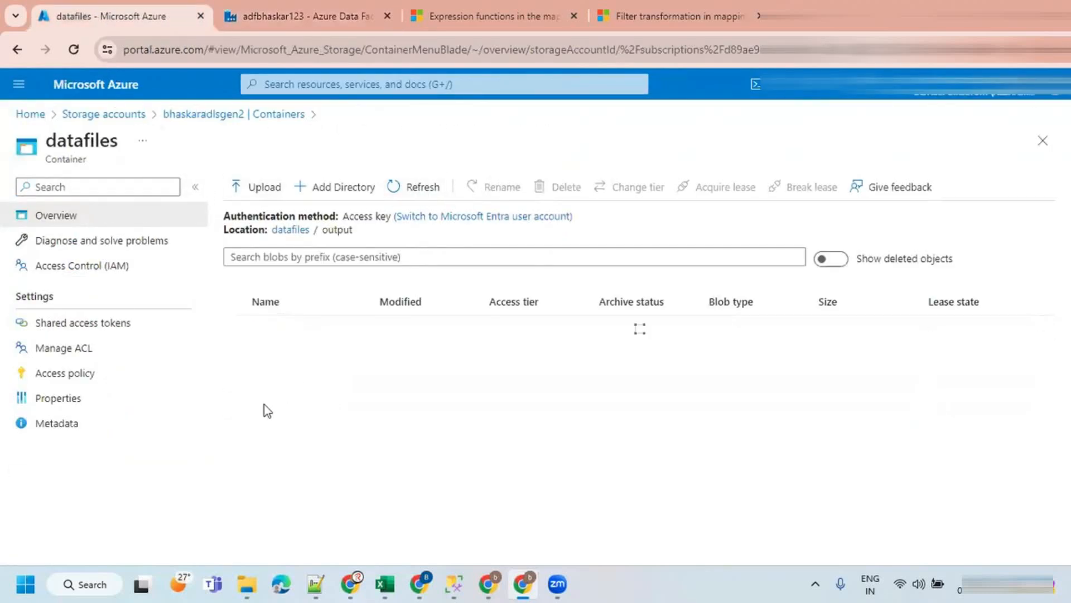
pyautogui.click(334, 354)
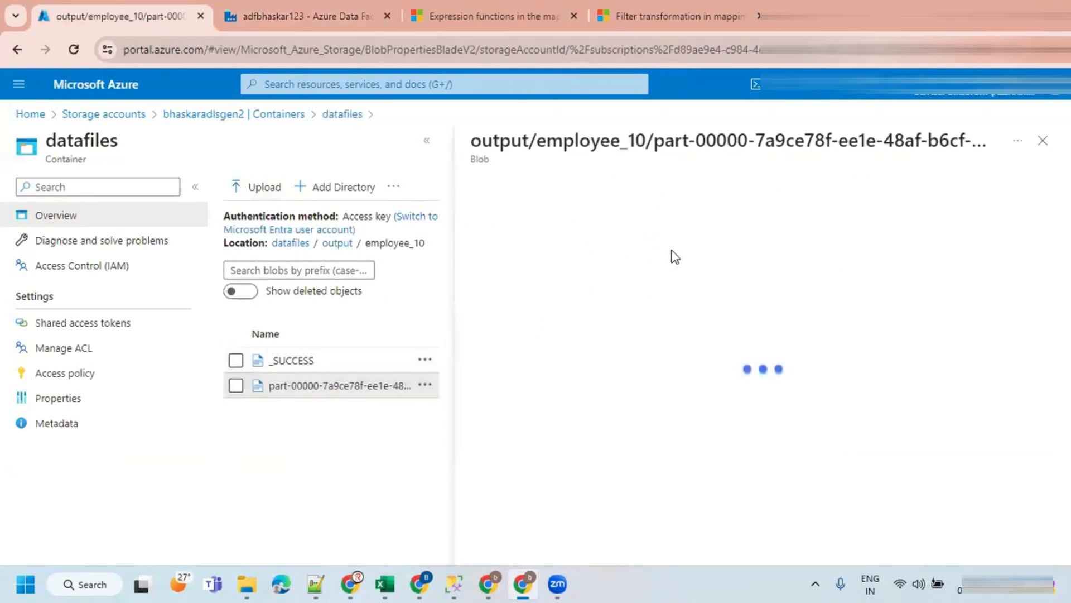
pyautogui.click(621, 241)
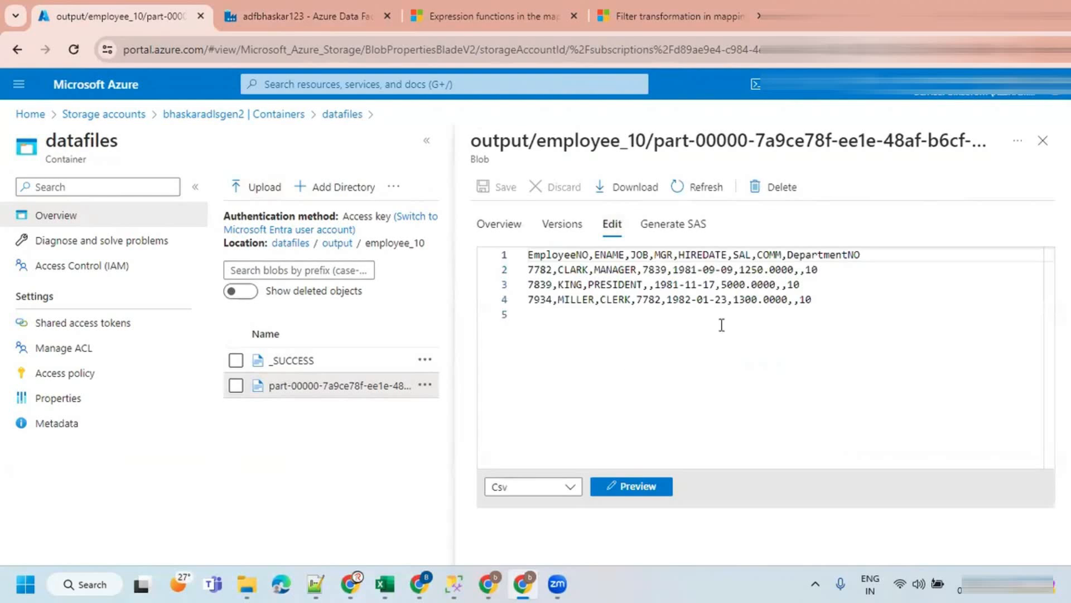
pyautogui.moveTo(846, 300); pyautogui.dragTo(500, 255)
pyautogui.click(885, 273)
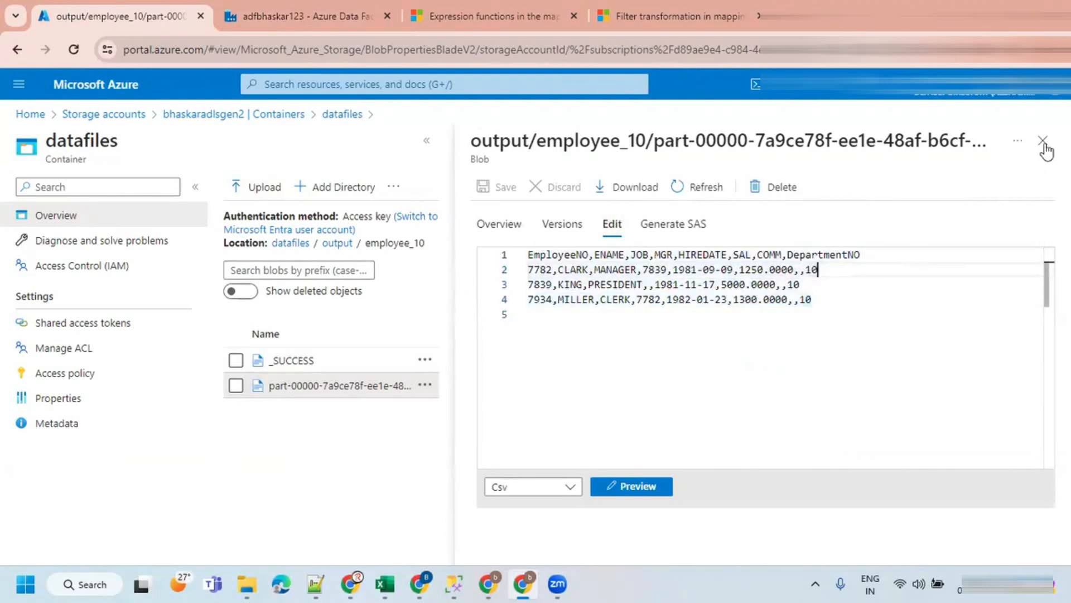
pyautogui.click(1043, 140)
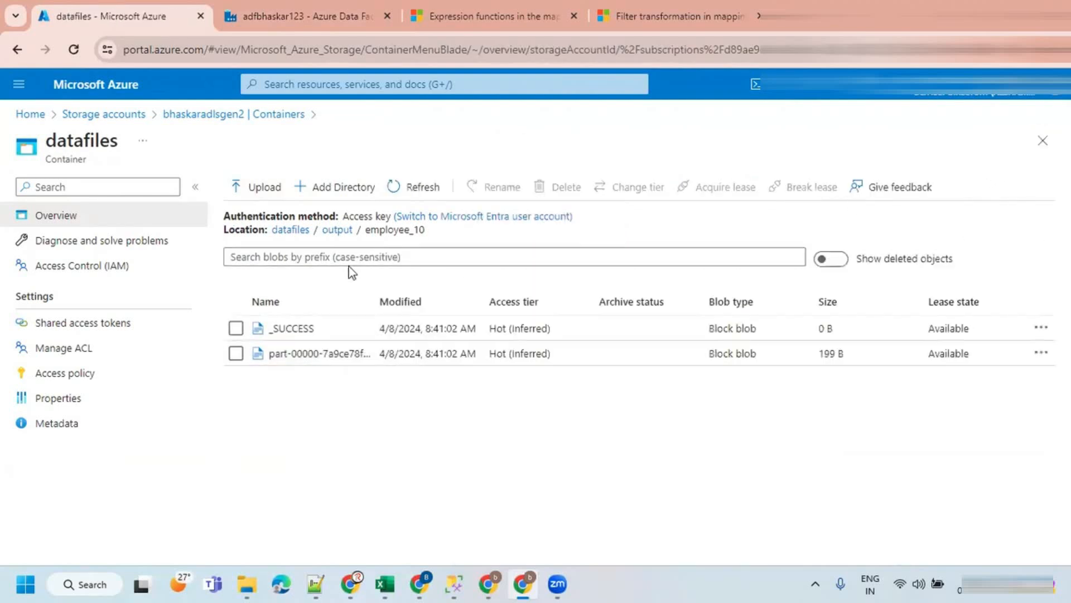
# Inspect the contents of the part file in the employee_20 output folder and close the file.
pyautogui.click(287, 378)
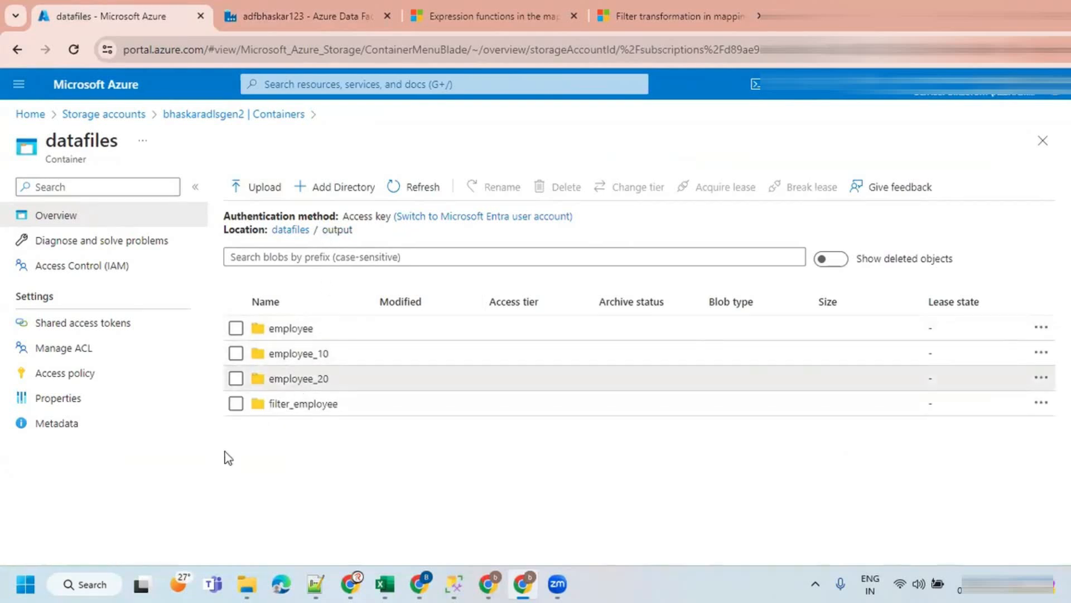
pyautogui.click(328, 349)
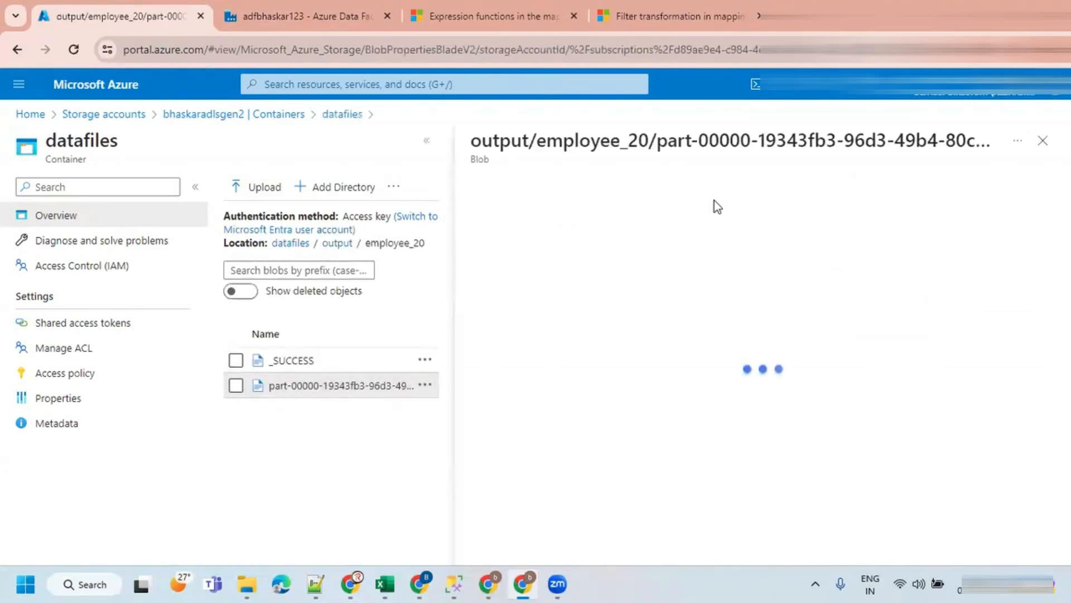
pyautogui.click(606, 241)
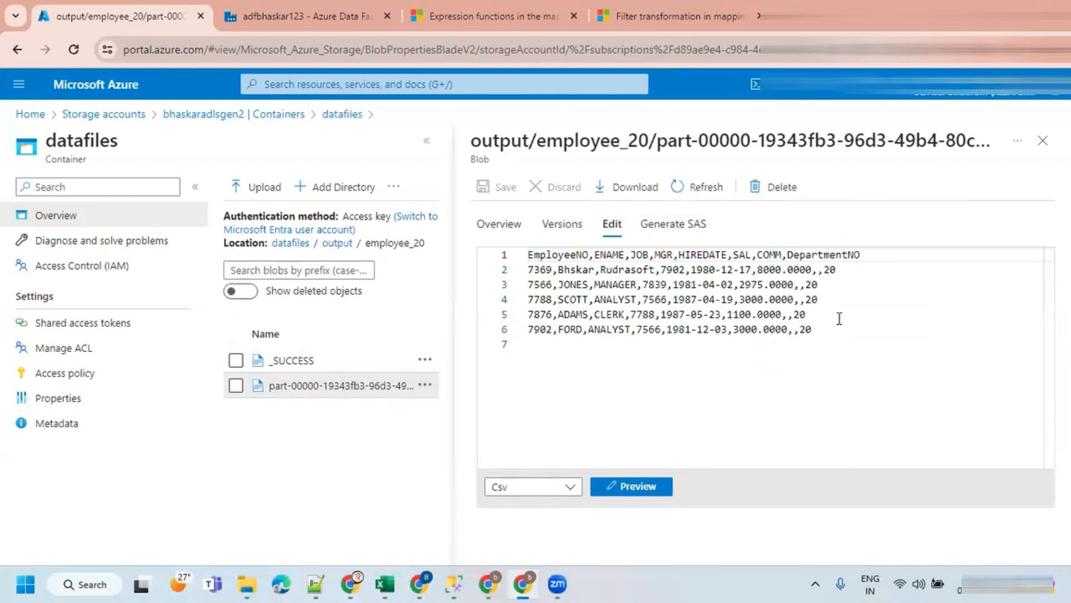
pyautogui.moveTo(839, 318); pyautogui.dragTo(529, 284)
pyautogui.click(1043, 140)
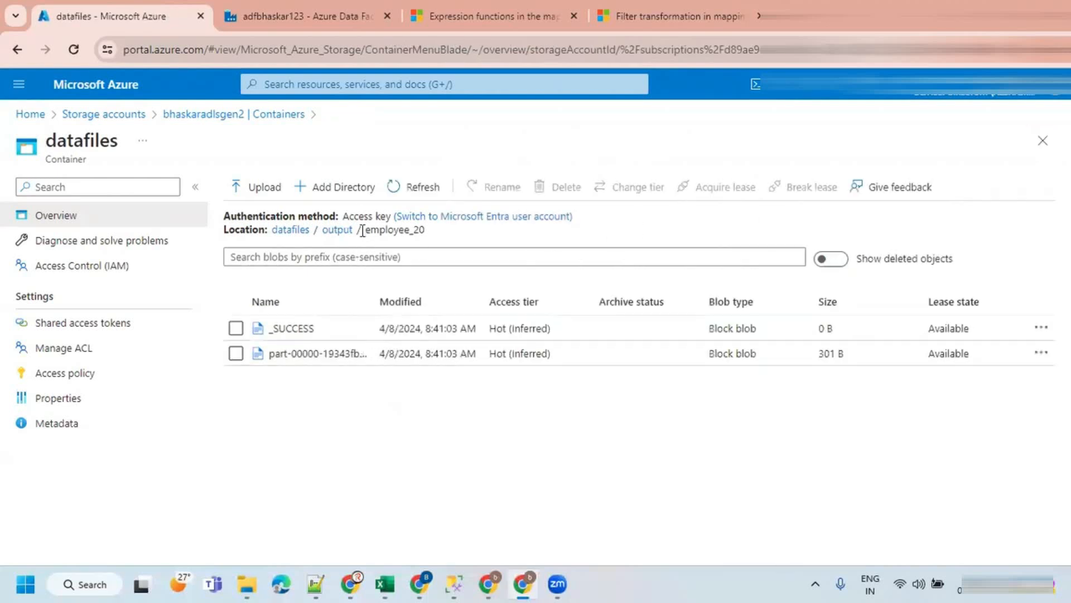
# Return to the output folder and compare its folders with the use case diagram on the Zoom whiteboard.
pyautogui.click(335, 229)
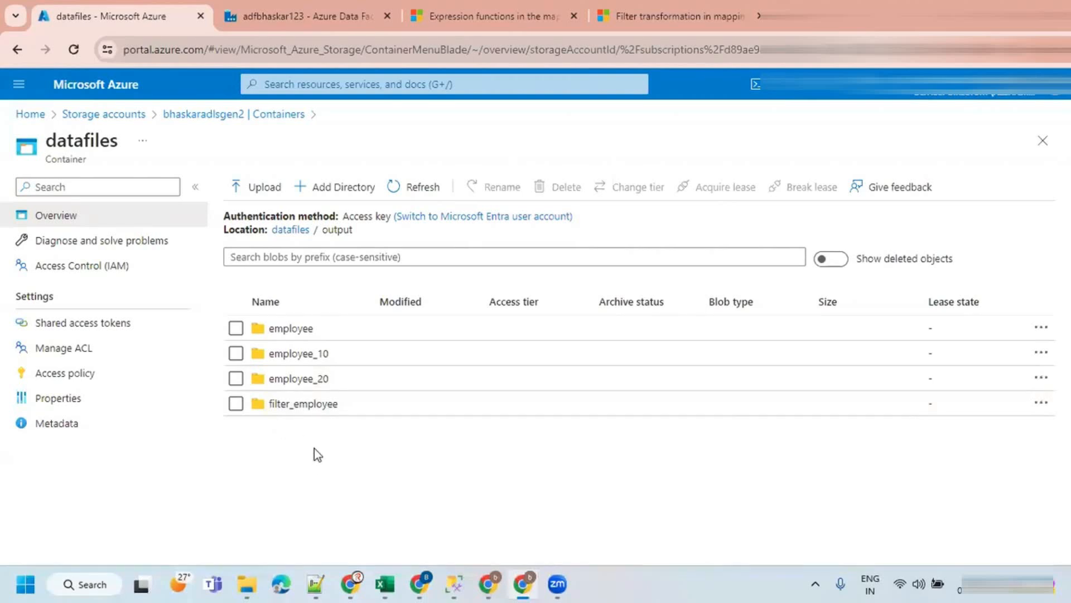
pyautogui.click(491, 584)
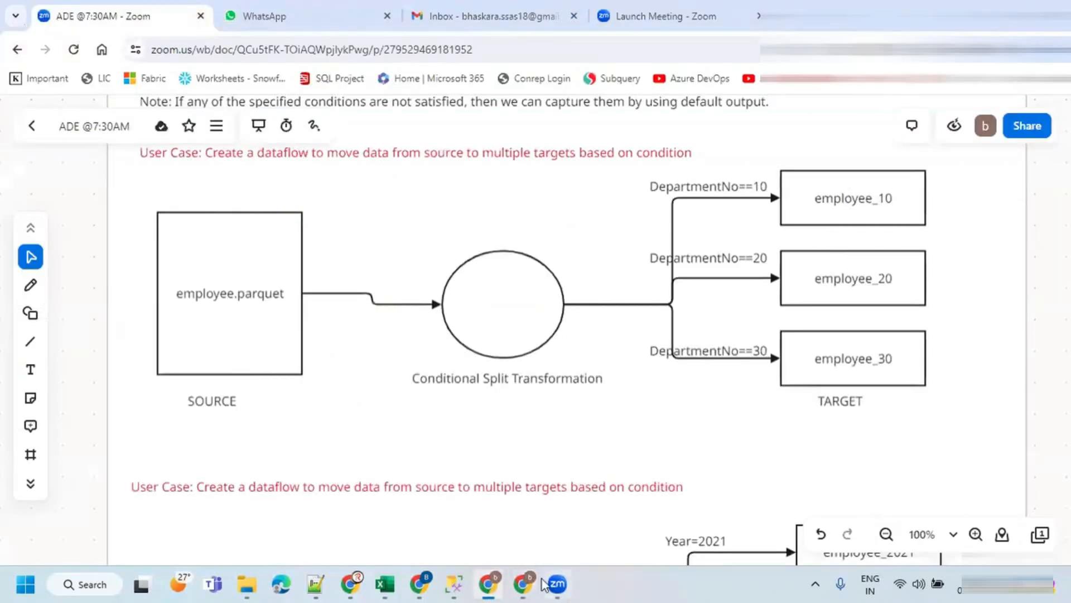
pyautogui.click(519, 581)
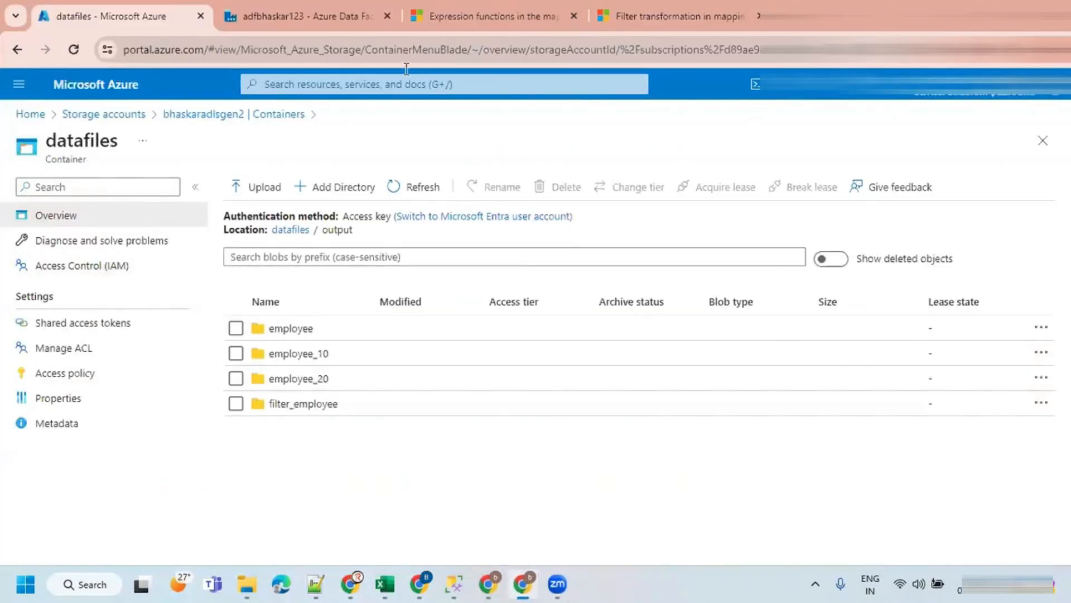
# Switch to Data Factory and check the folder path in the Employee30 sink's file settings in df_conditonal_split.
pyautogui.click(307, 17)
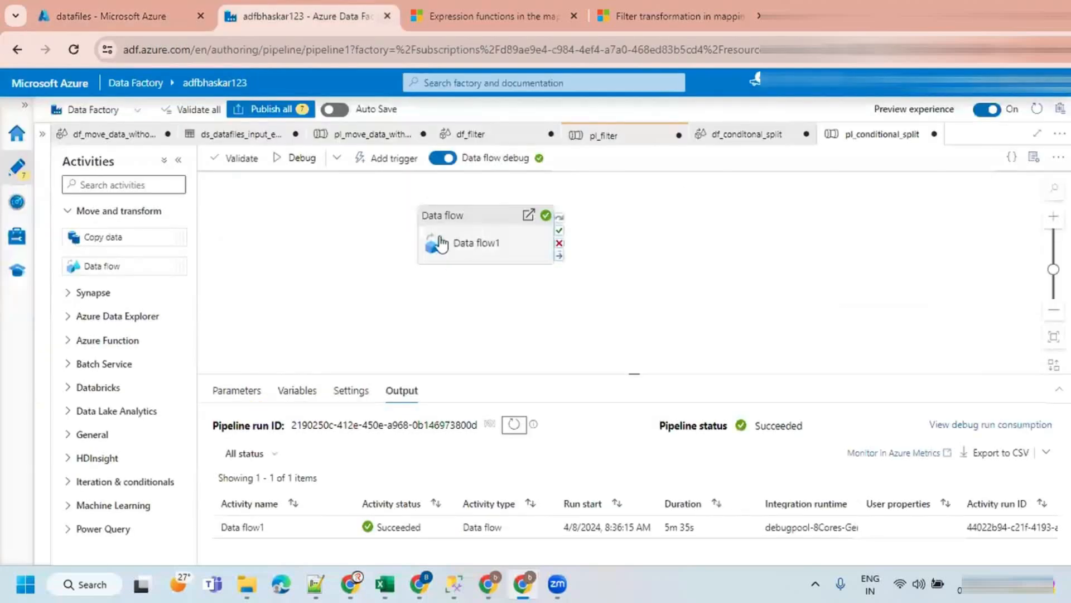
pyautogui.click(709, 135)
pyautogui.click(452, 459)
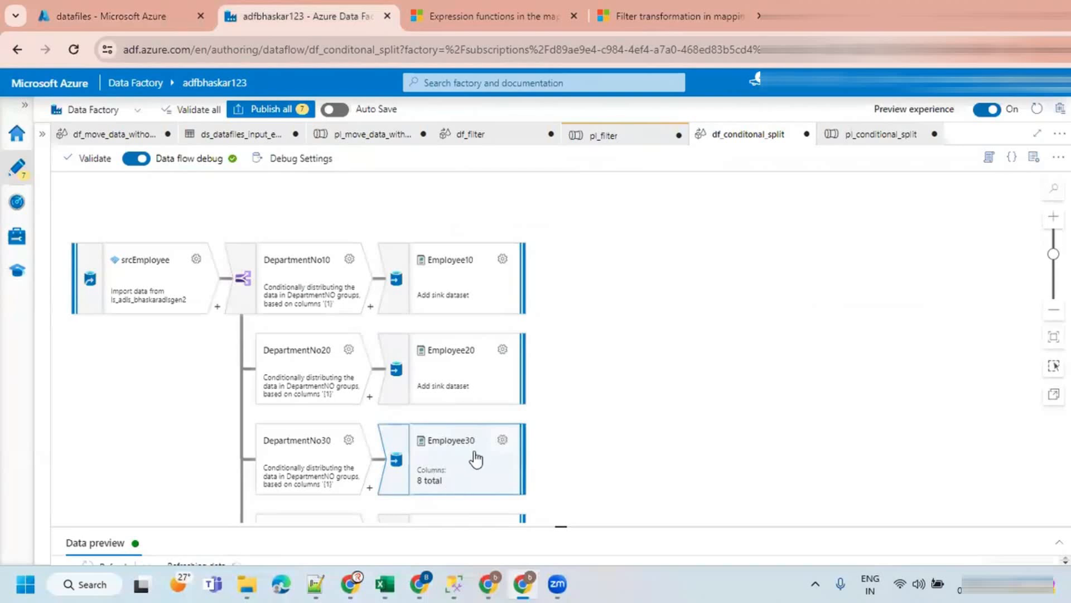
pyautogui.click(502, 440)
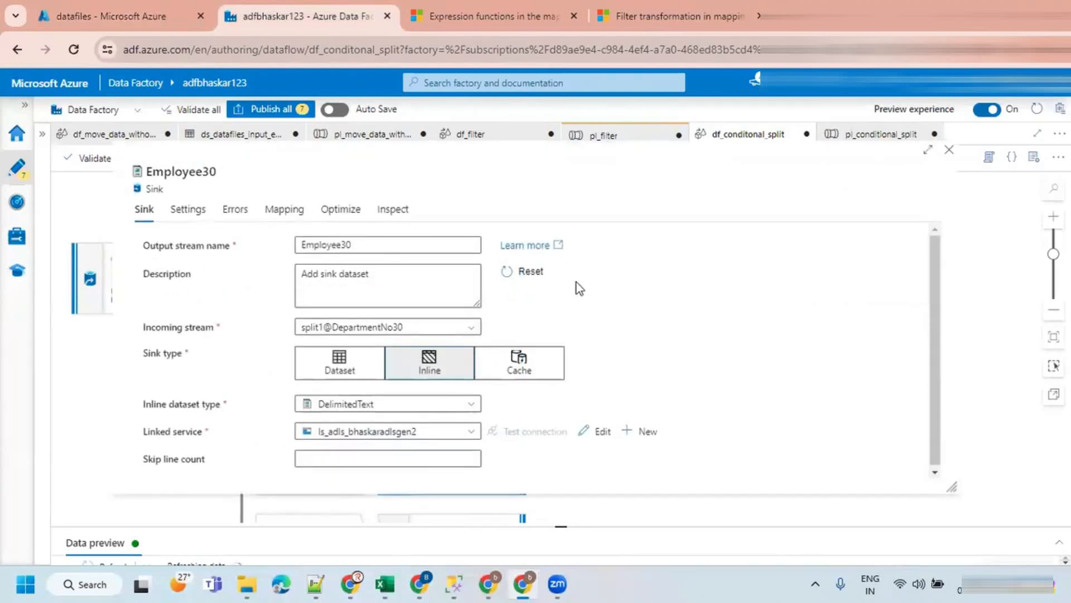
pyautogui.click(189, 216)
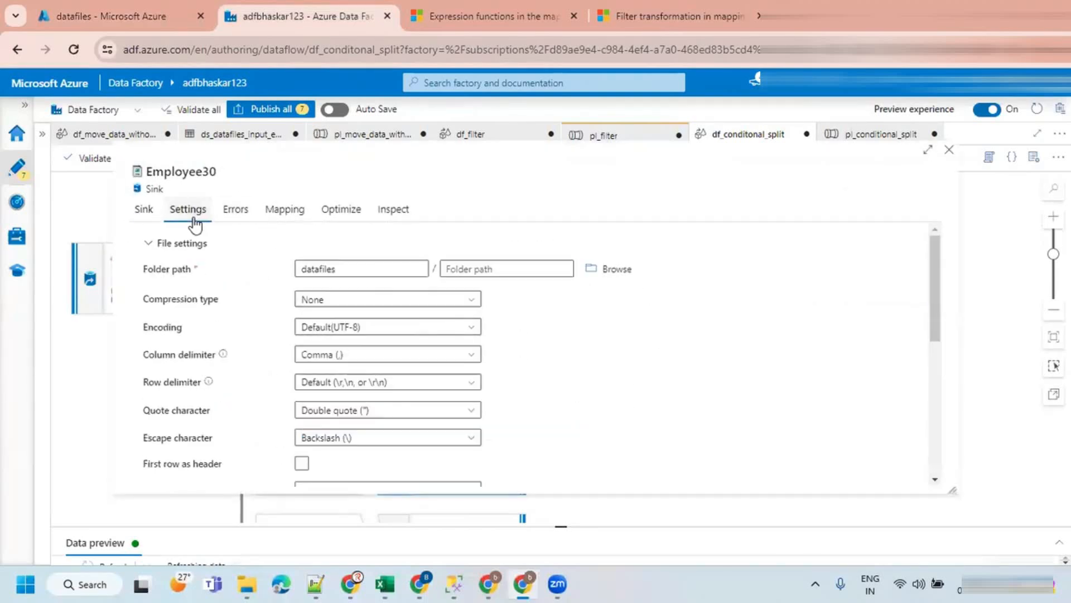
pyautogui.click(376, 269)
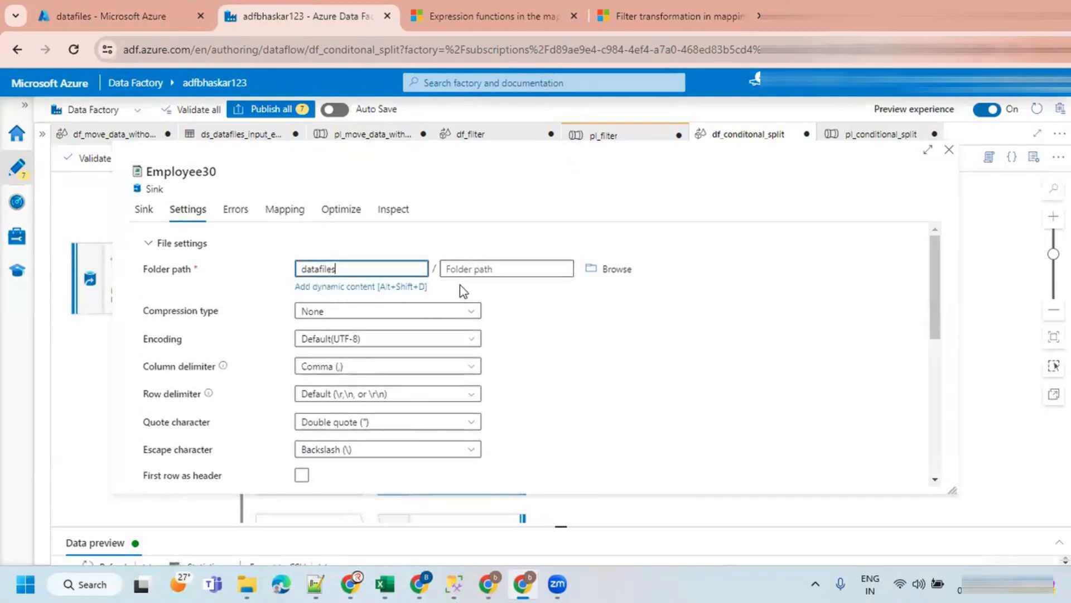
pyautogui.click(206, 80)
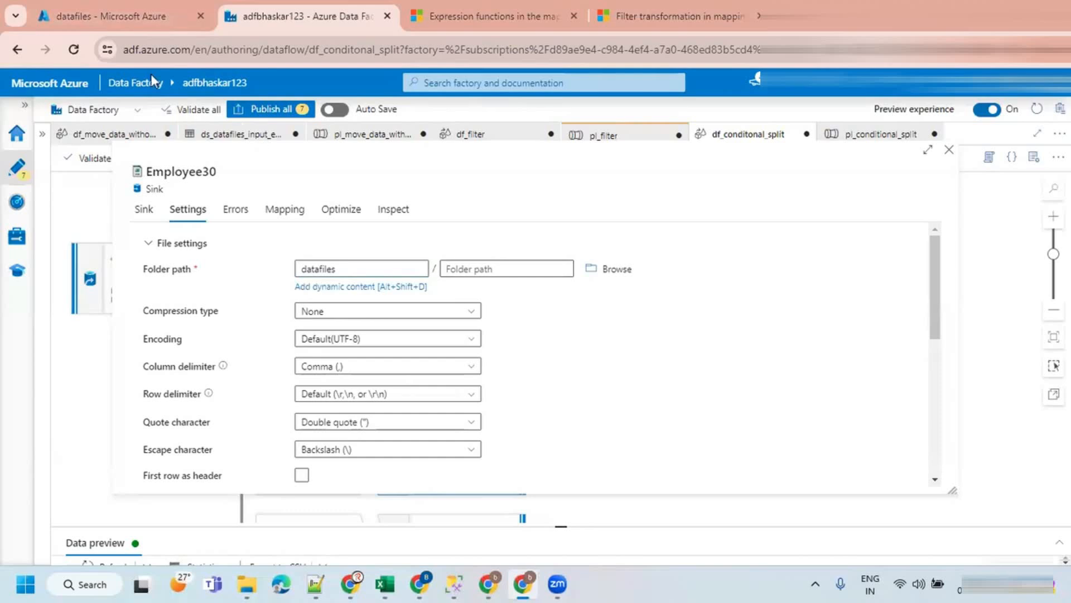
# Switch to the Azure portal, go to the datafiles container root, and inspect the contents of the part-00000-7485b67c file.
pyautogui.click(129, 11)
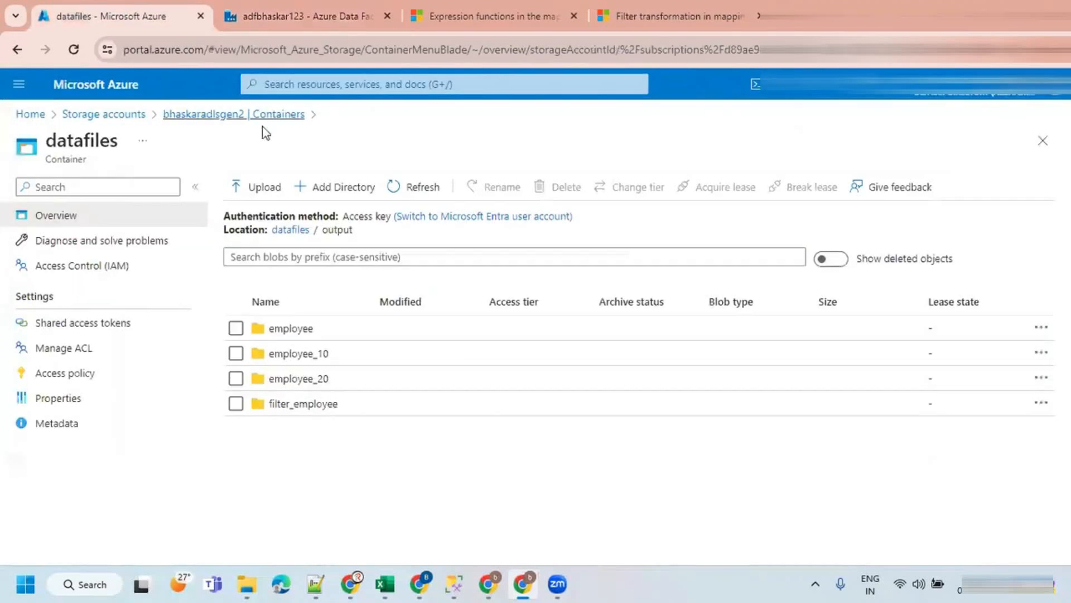
pyautogui.click(285, 230)
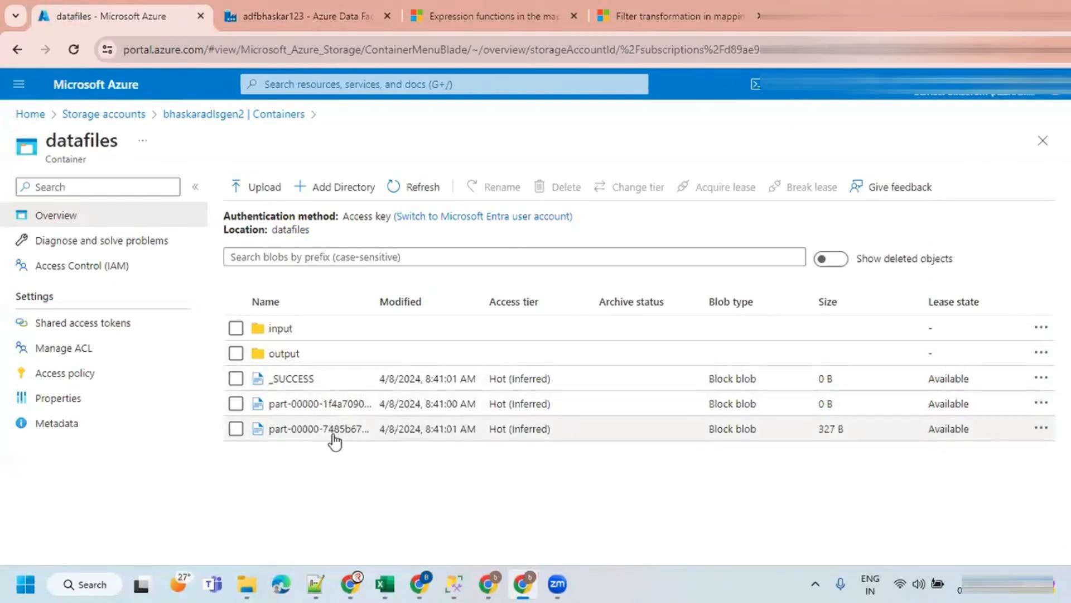
pyautogui.click(312, 430)
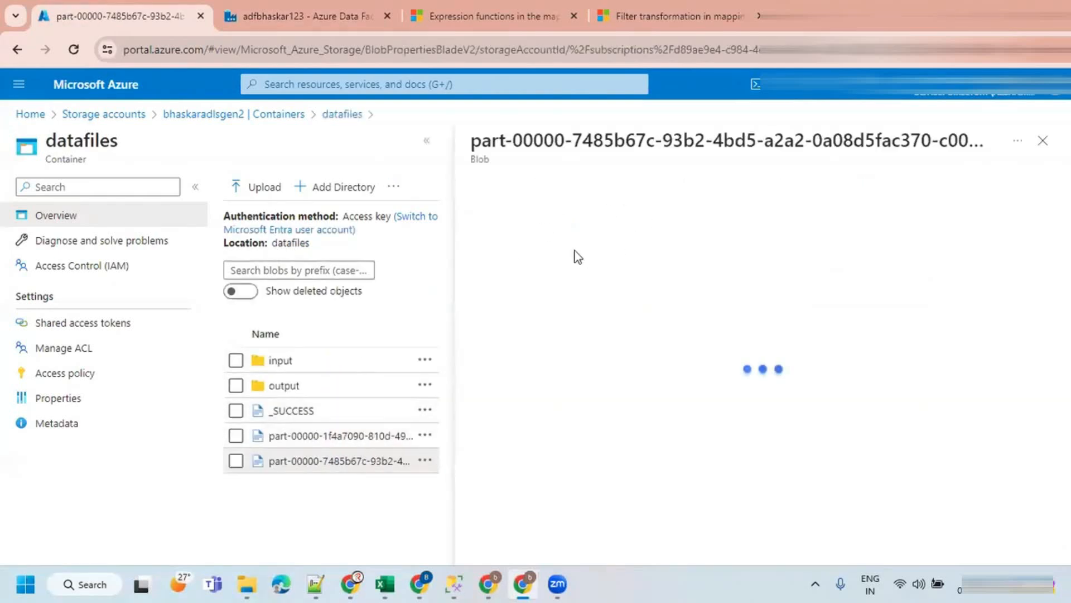
pyautogui.click(612, 224)
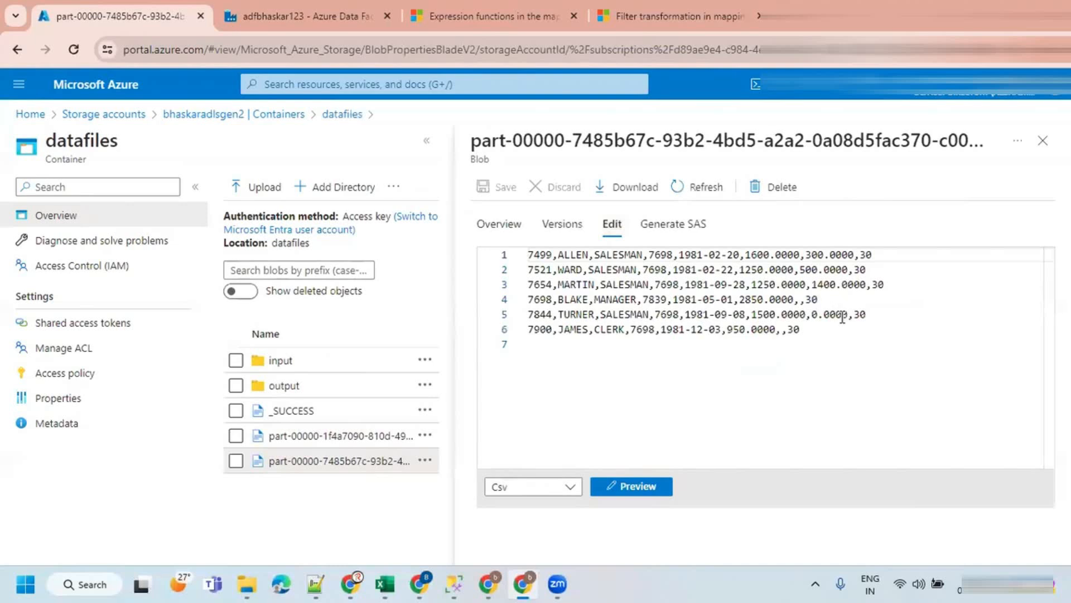
pyautogui.hotkey('ctrl', 'a')
pyautogui.click(1043, 141)
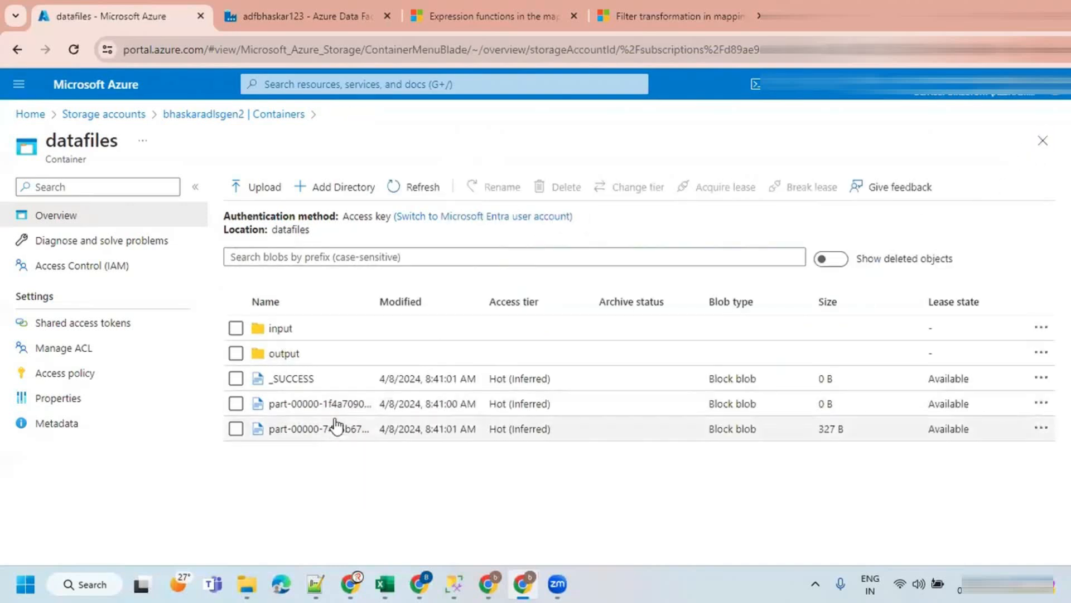
# Inspect the contents of the part-00000-1f4a7090 file in the datafiles container root and close the file.
pyautogui.click(338, 406)
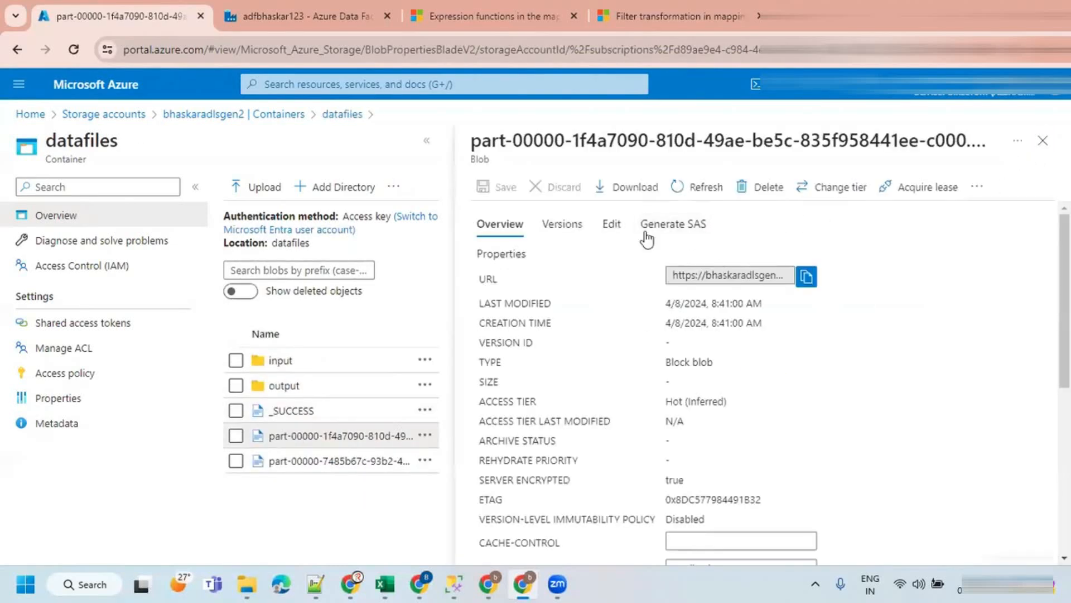
pyautogui.click(611, 226)
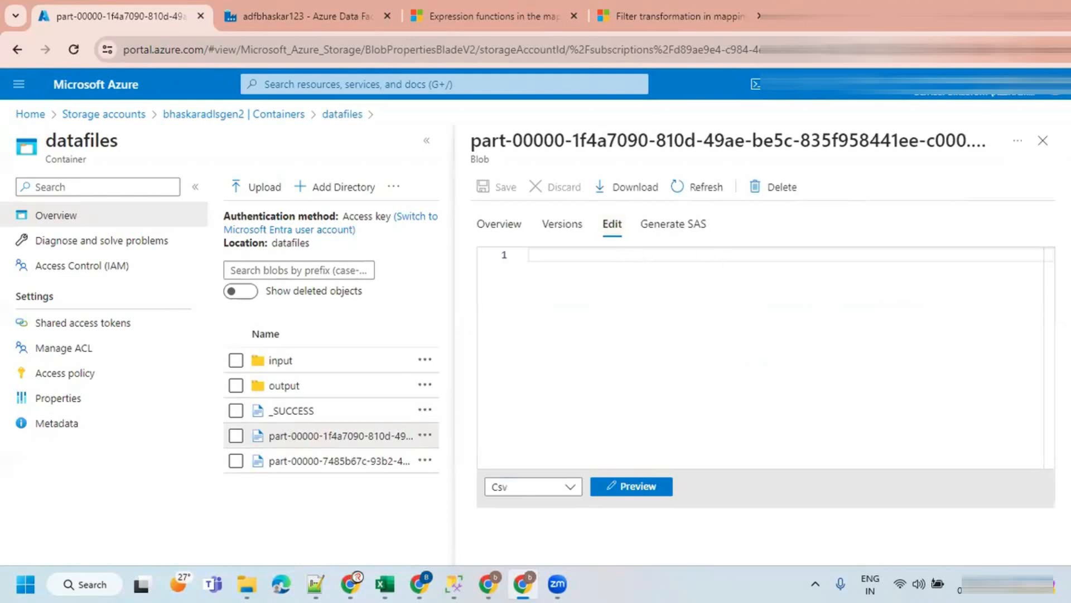
pyautogui.click(1043, 140)
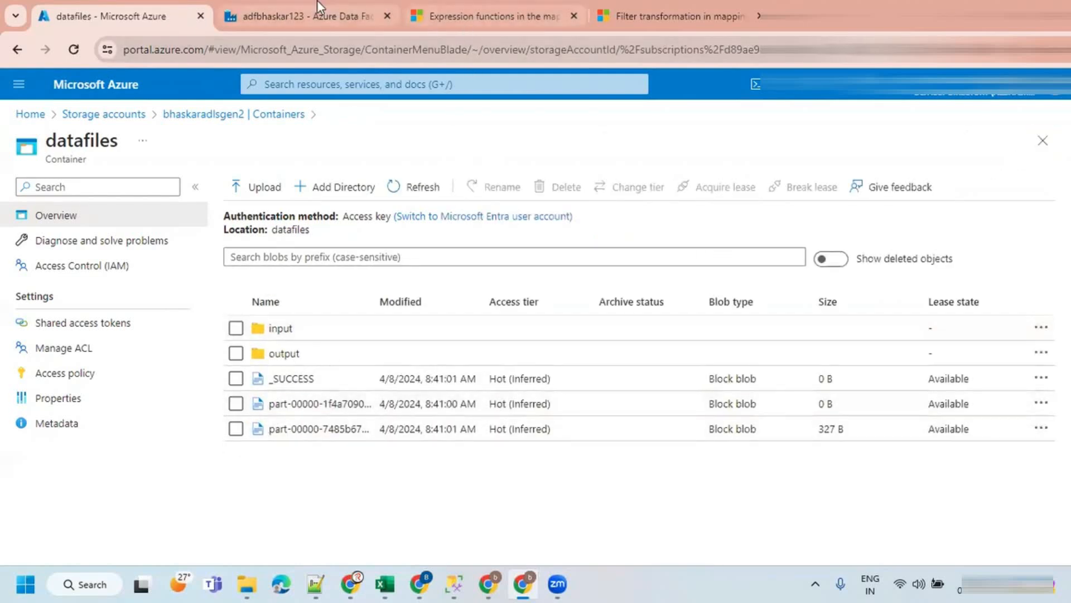
# Switch to Data Factory, set the Employee30 sink's folder path within datafiles to employee_30, and close the sink settings.
pyautogui.click(317, 1)
pyautogui.click(462, 269)
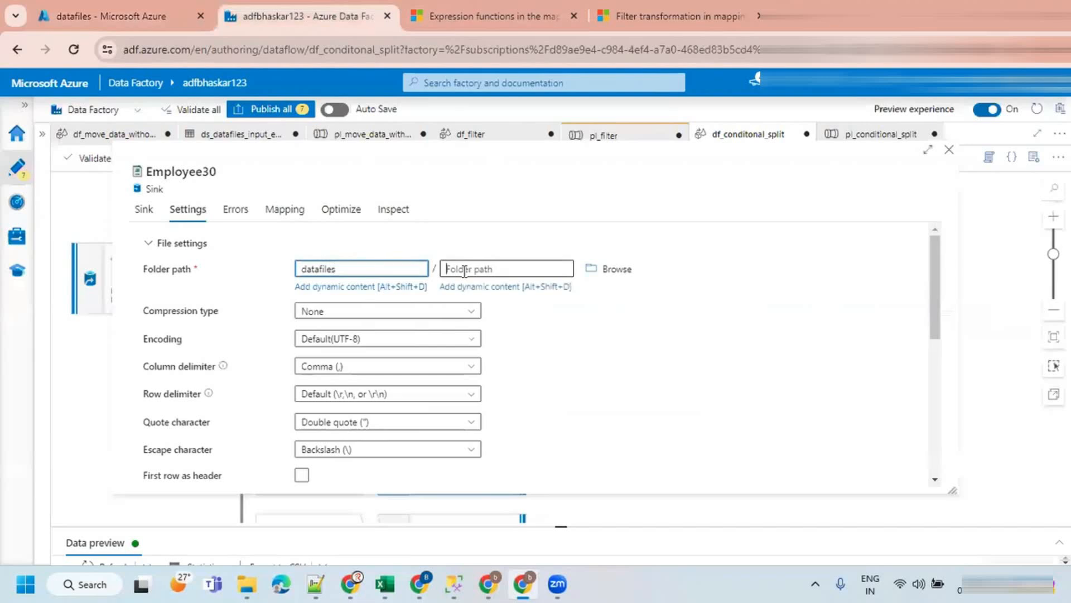
pyautogui.write('employe')
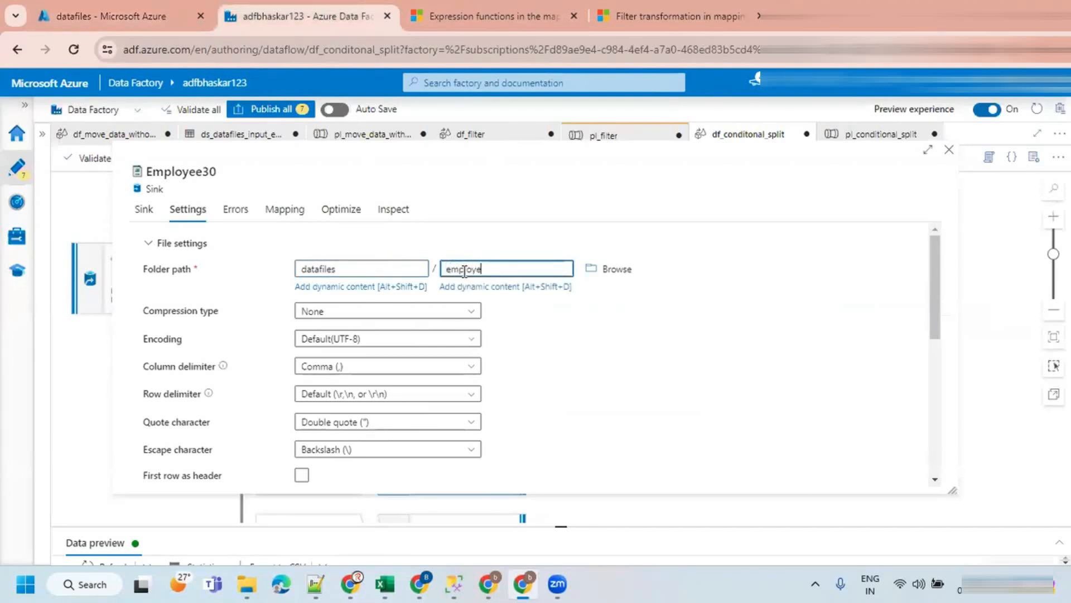
pyautogui.write('e_30')
pyautogui.click(947, 155)
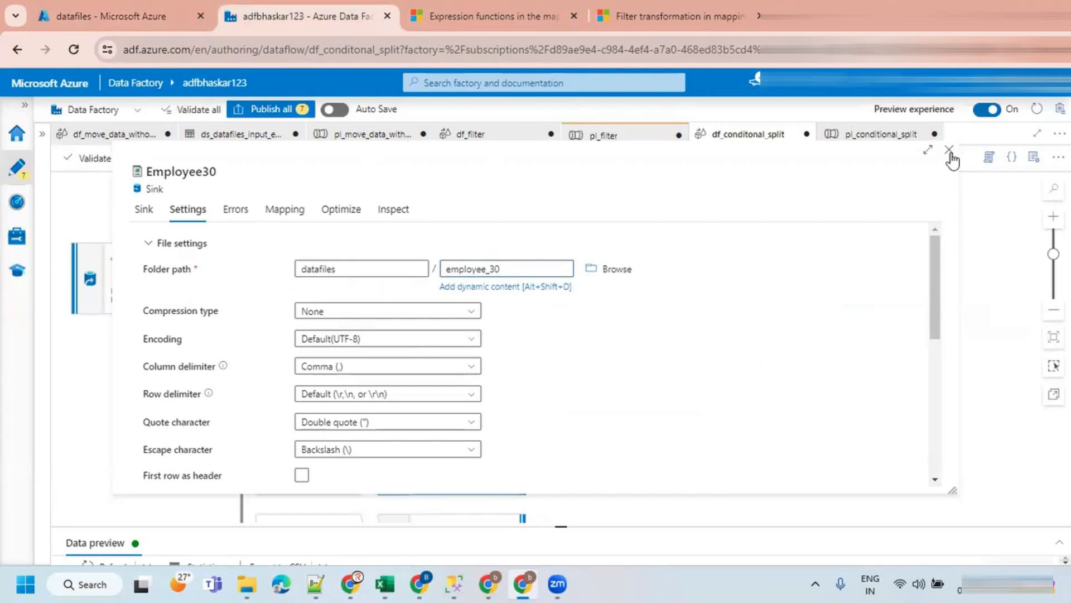
pyautogui.click(949, 152)
# Set the EmployeeNofFound sink's folder path within datafiles to employee_not_found and close the sink settings.
pyautogui.scroll(-5, 480, 401)
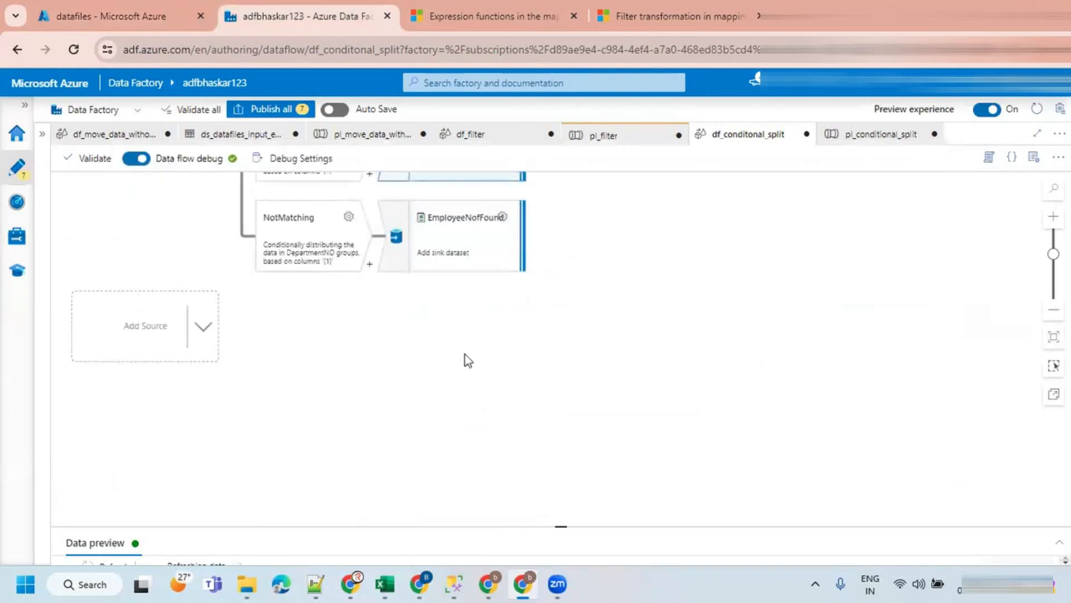
pyautogui.click(466, 233)
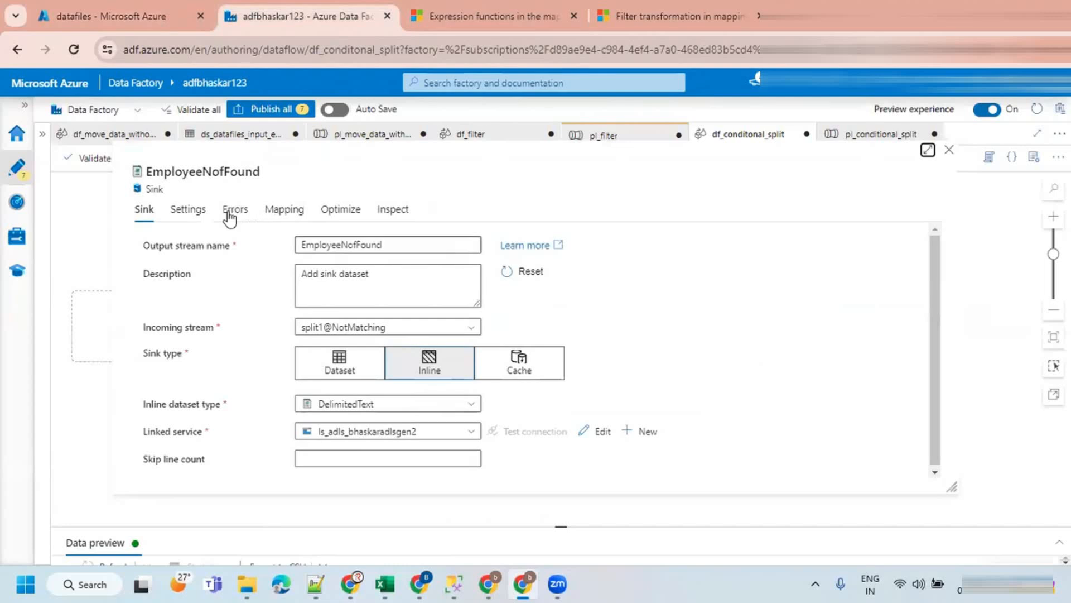
pyautogui.click(187, 211)
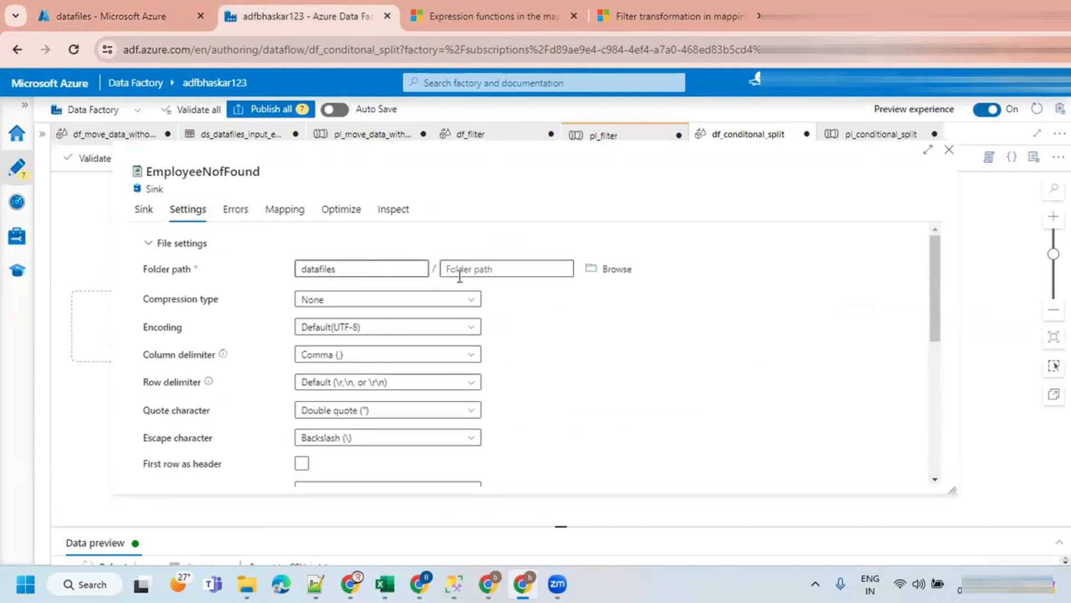
pyautogui.click(461, 271)
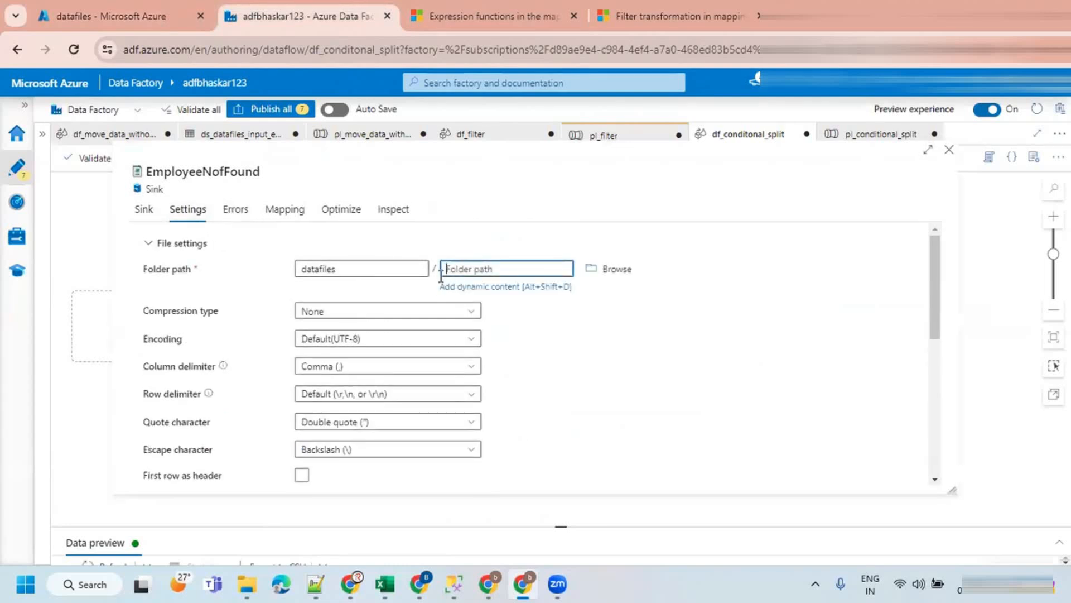
pyautogui.write('employee_not_found')
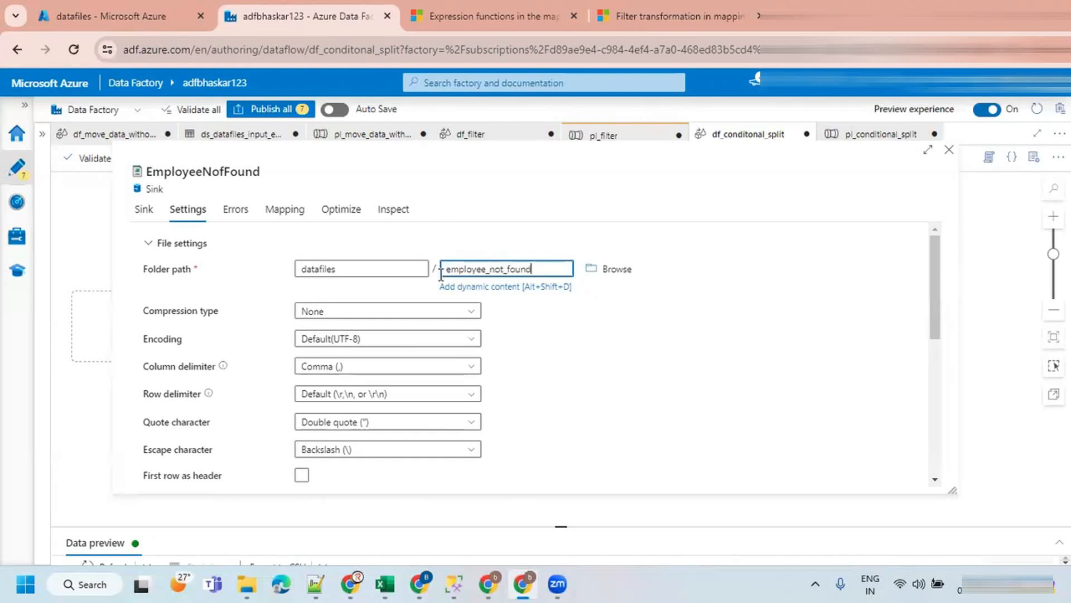
pyautogui.click(613, 355)
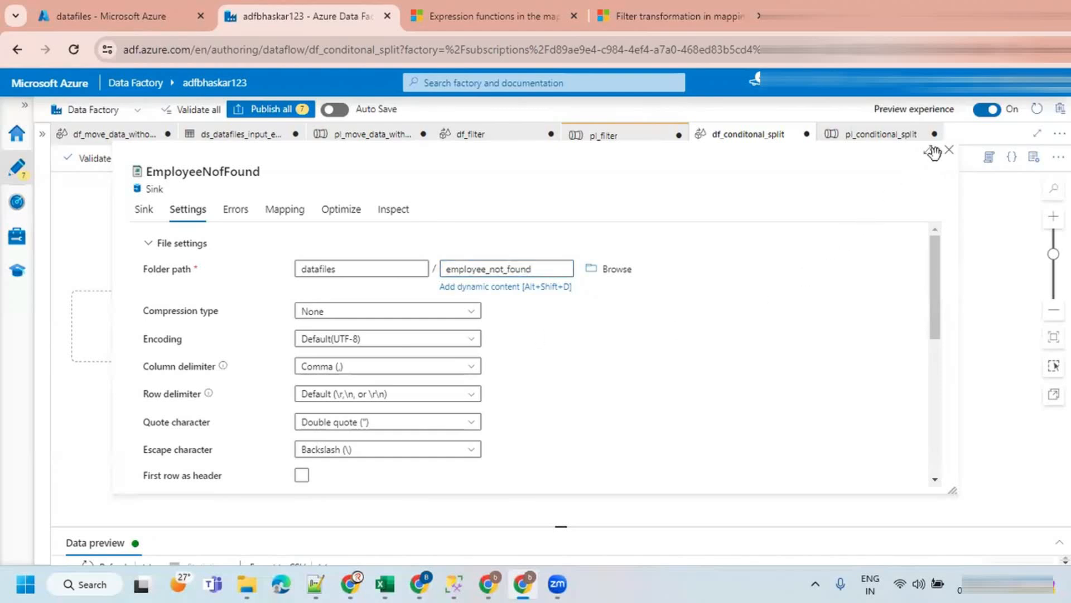
pyautogui.click(949, 149)
pyautogui.click(474, 360)
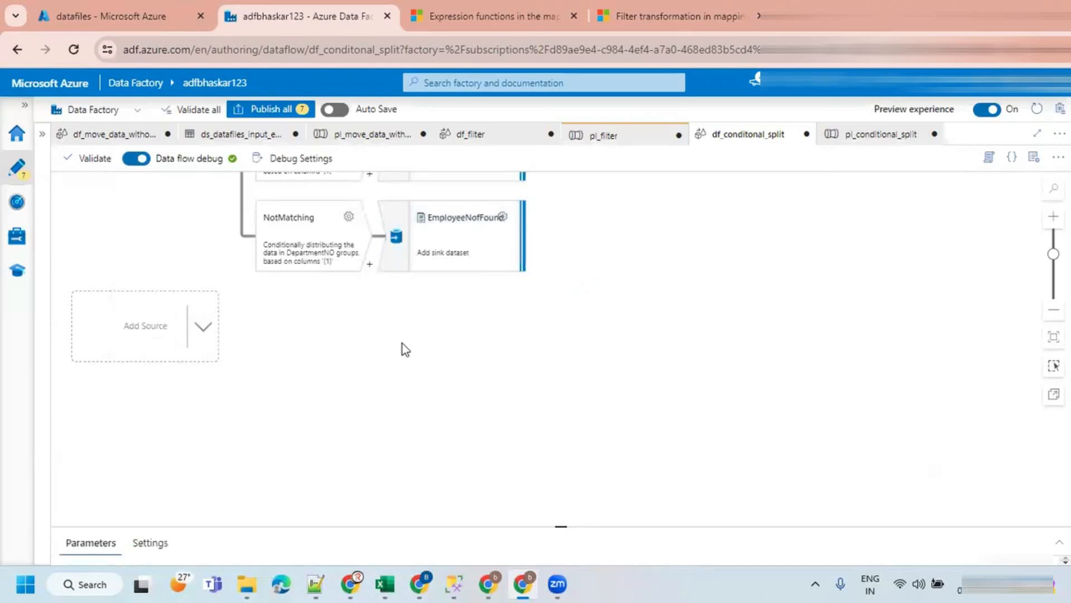
pyautogui.moveTo(404, 349); pyautogui.dragTo(477, 440)
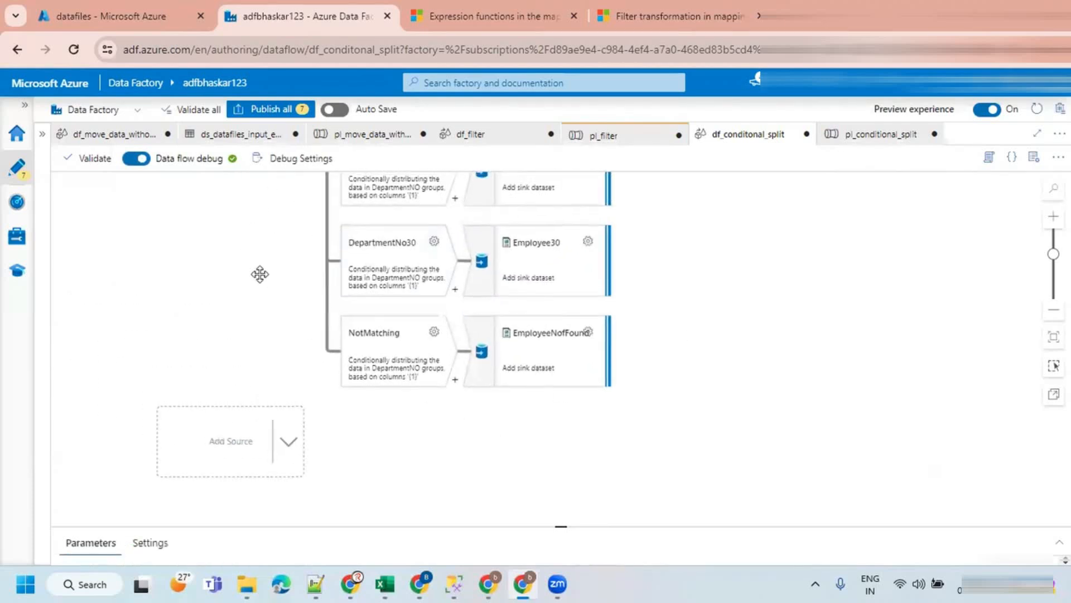
pyautogui.moveTo(258, 272); pyautogui.dragTo(277, 335)
pyautogui.moveTo(752, 232); pyautogui.dragTo(734, 285)
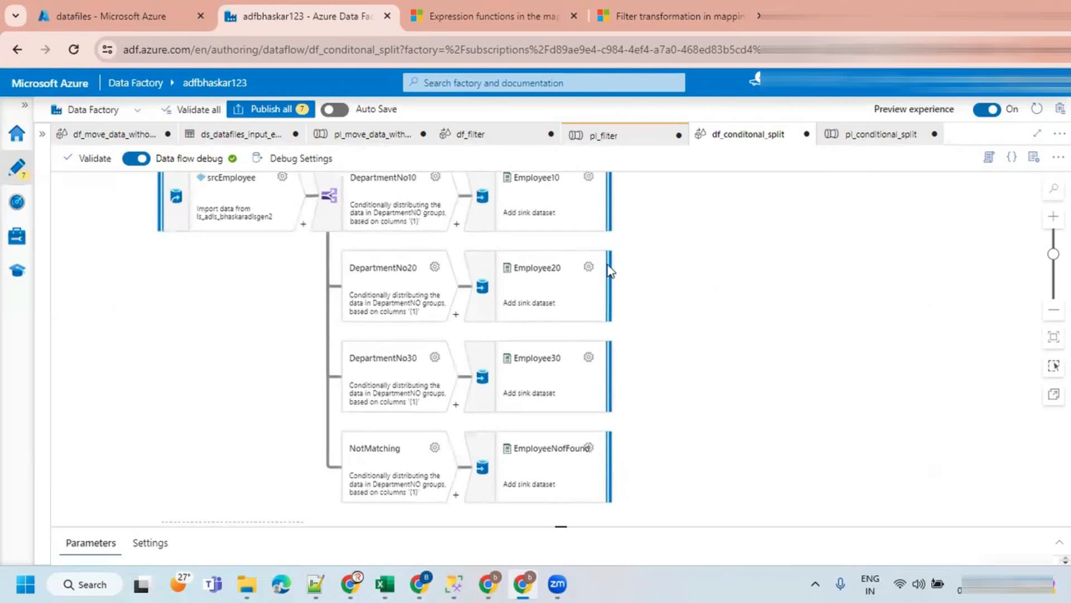
pyautogui.scroll(-3, 752, 386)
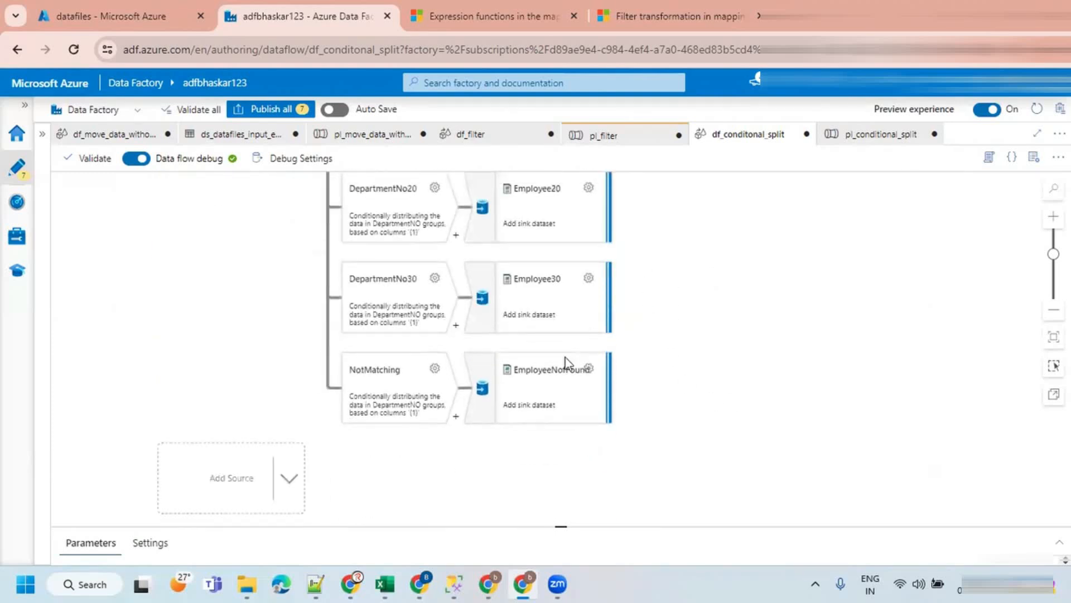
# Switch to the Zoom whiteboard and review the use case diagram that splits employee.parquet by year into three targets.
pyautogui.hotkey('alt', 'Tab')
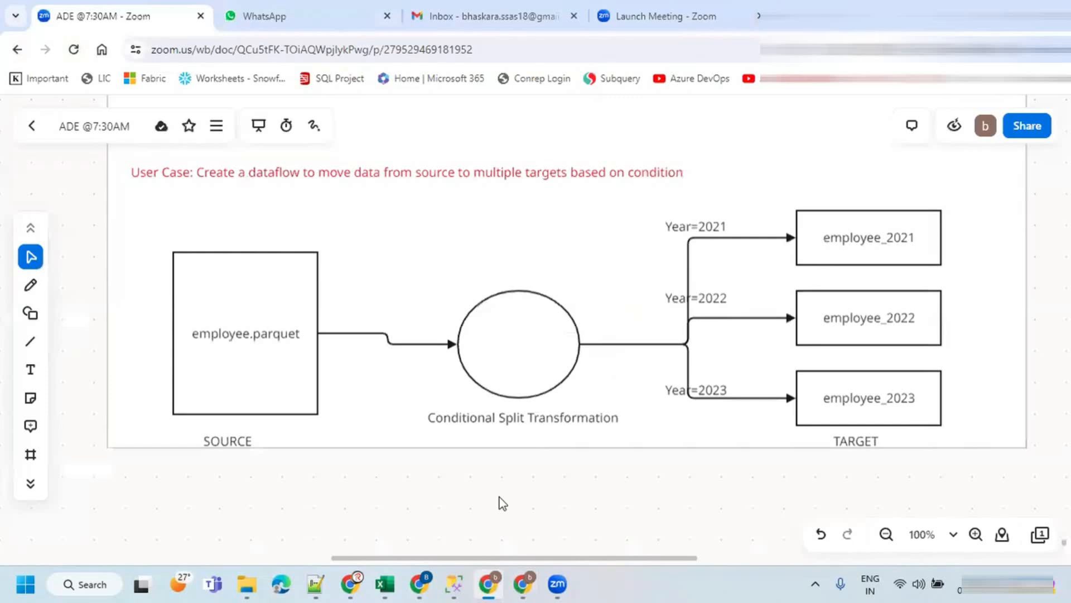
pyautogui.moveTo(164, 351)
pyautogui.mouseDown()
pyautogui.moveTo(268, 288)
pyautogui.moveTo(232, 350)
pyautogui.mouseUp()
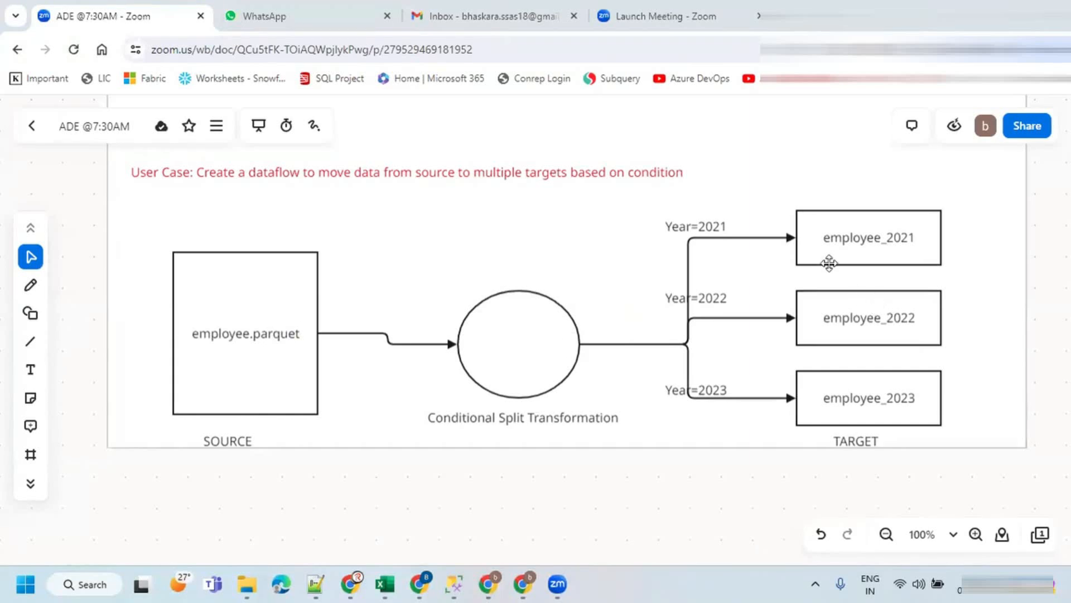
pyautogui.click(278, 340)
pyautogui.click(278, 335)
pyautogui.doubleClick(277, 333)
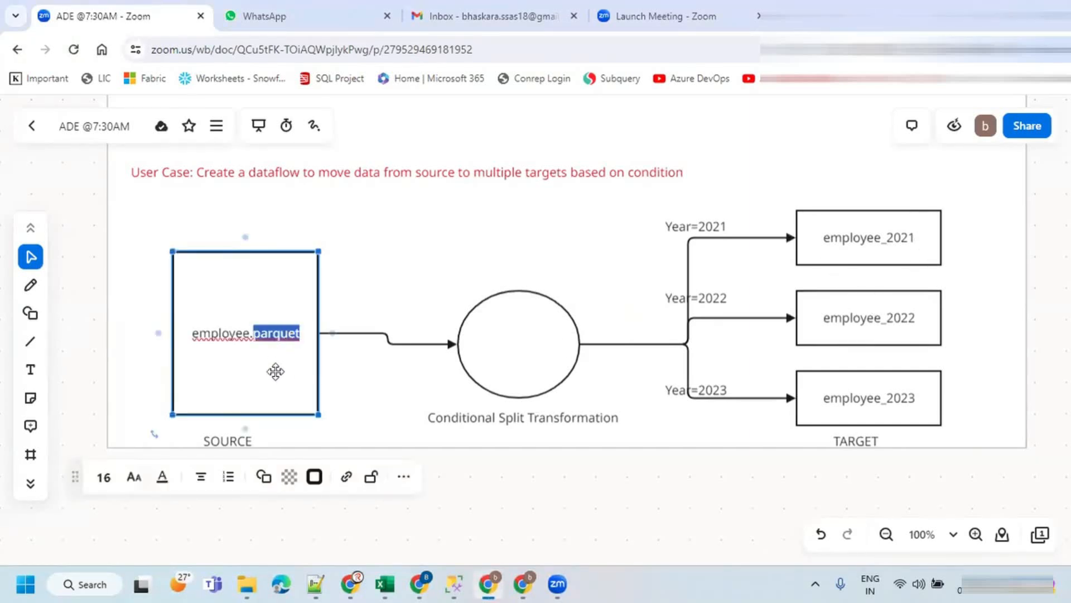
pyautogui.click(404, 283)
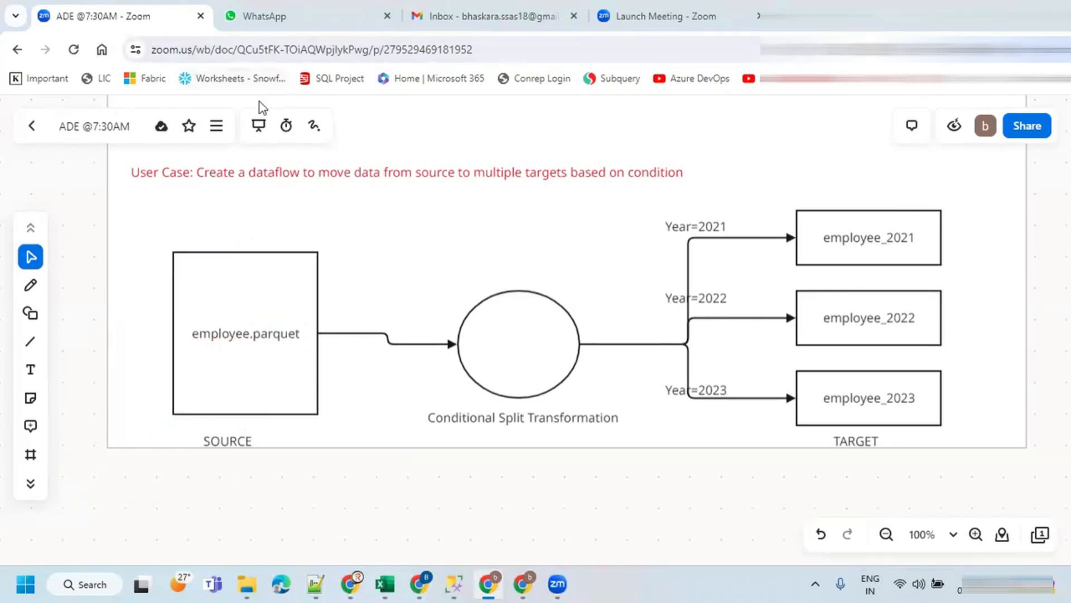
# Switch to the Azure portal and inspect the part-00000-1f4a7090 contents and part-00000-7485b67c properties in the datafiles container, closing each file.
pyautogui.hotkey('alt', 'Tab')
pyautogui.click(103, 18)
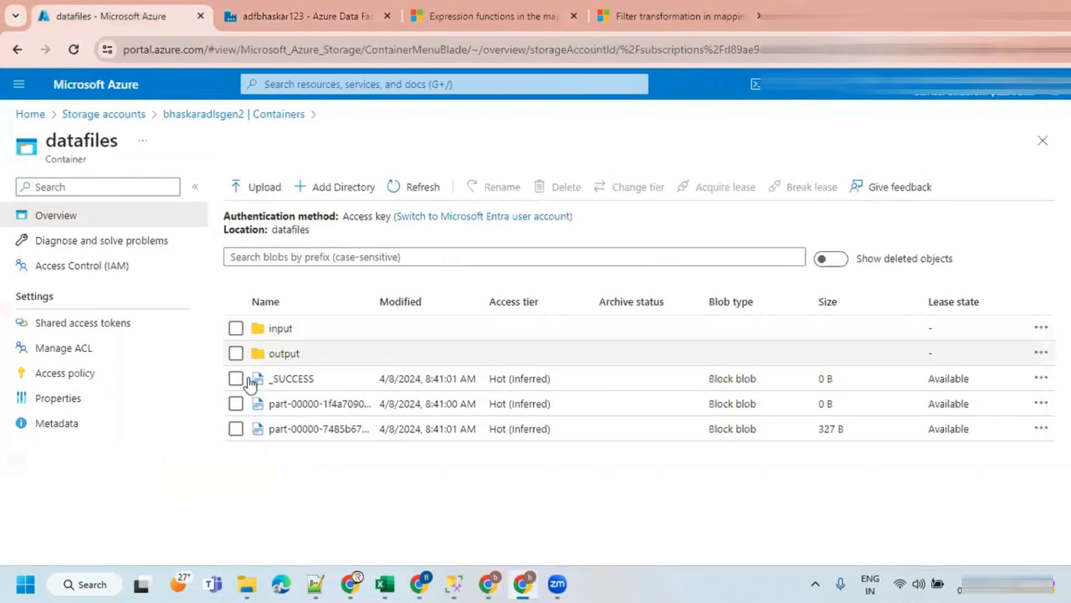
pyautogui.click(313, 403)
pyautogui.click(604, 225)
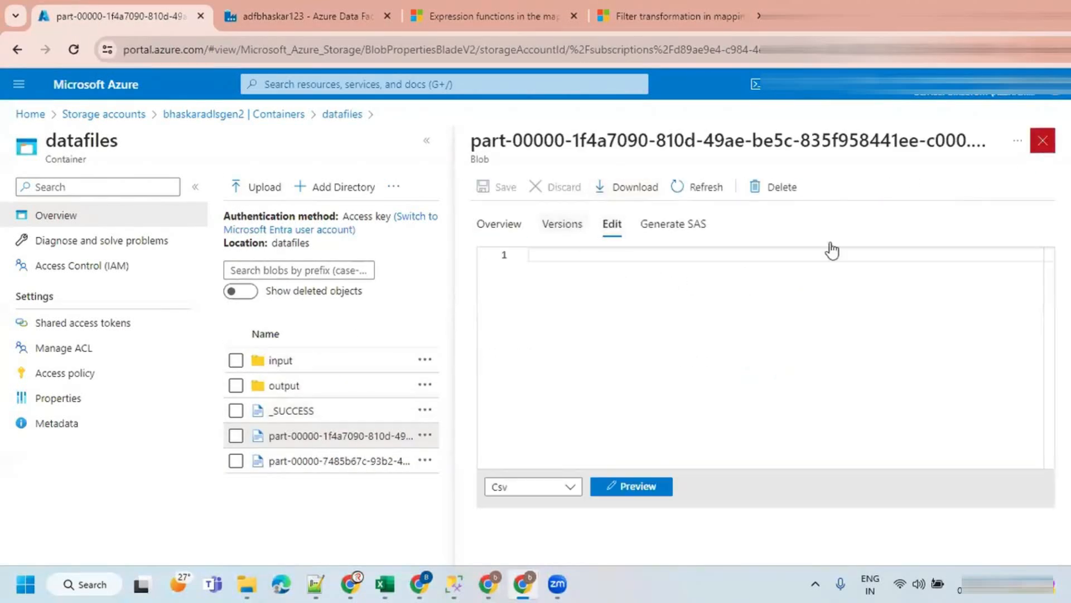
pyautogui.click(1043, 141)
pyautogui.click(335, 428)
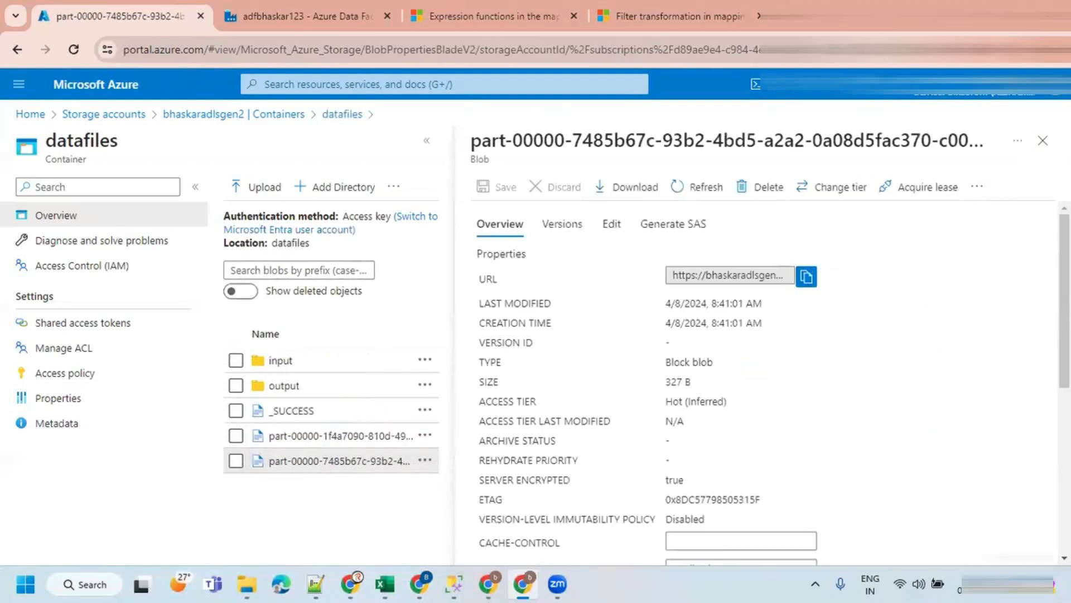
pyautogui.click(1043, 141)
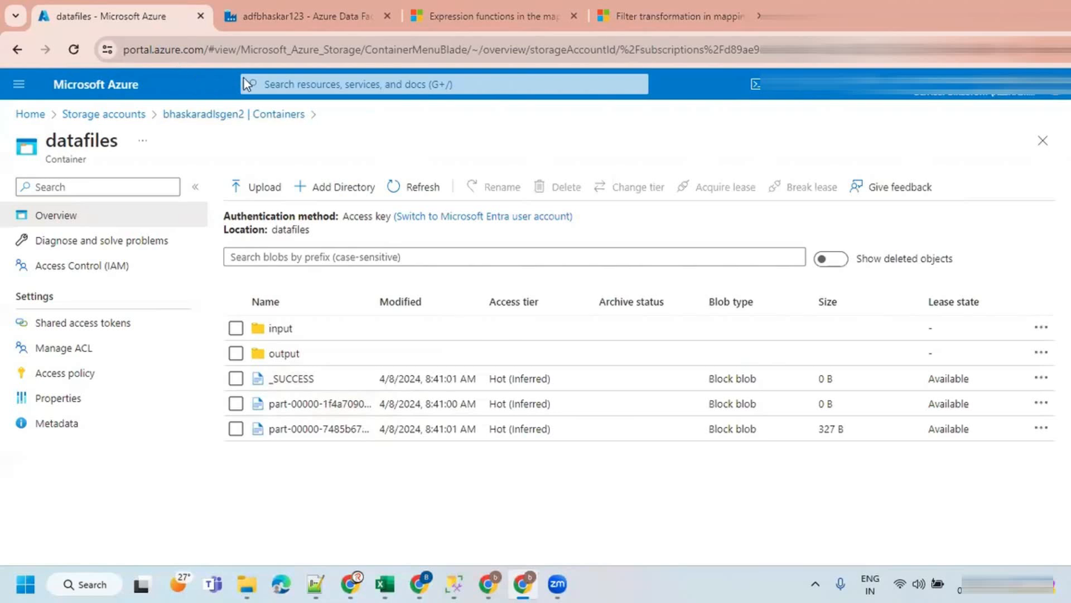
# Switch to Data Factory and preview the DepartmentNo10 and DepartmentNo20 output streams of the conditional split in an enlarged data preview.
pyautogui.hotkey('alt', 'Tab')
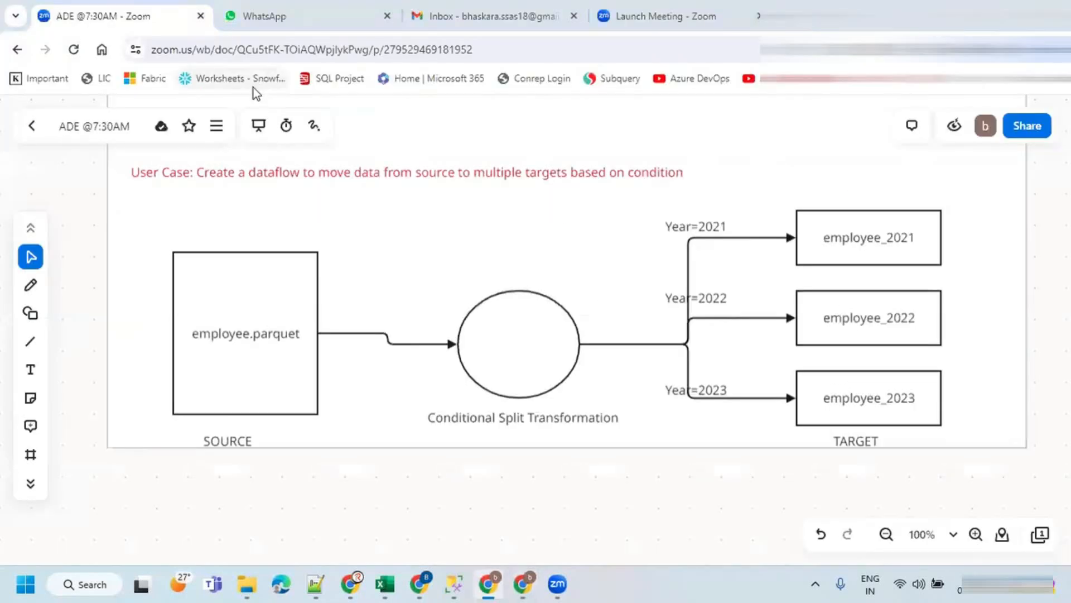
pyautogui.hotkey('alt', 'Tab')
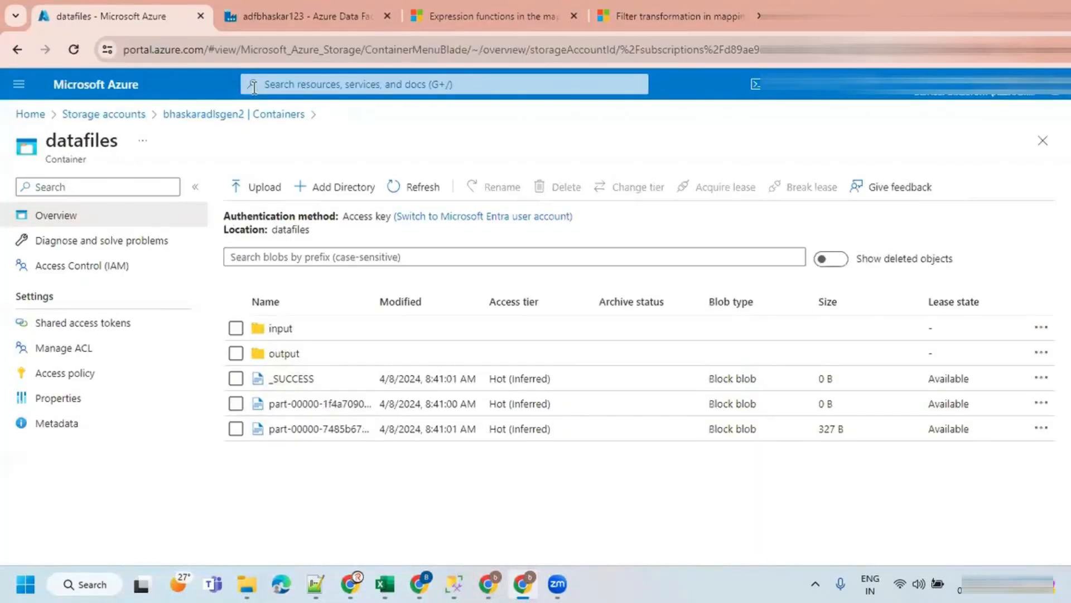
pyautogui.hotkey('ctrl', 'Tab')
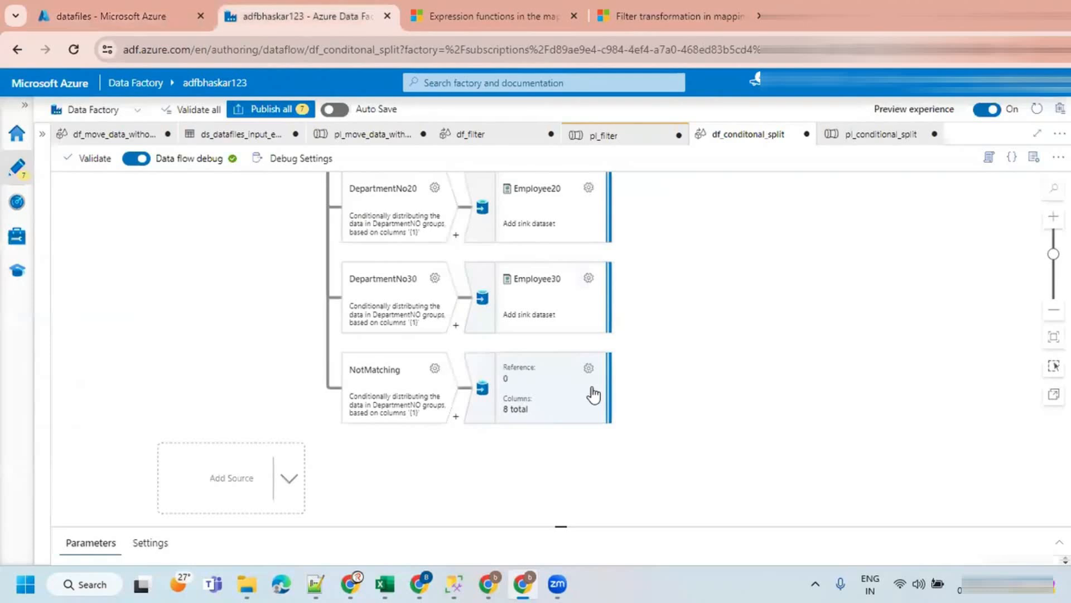
pyautogui.click(394, 216)
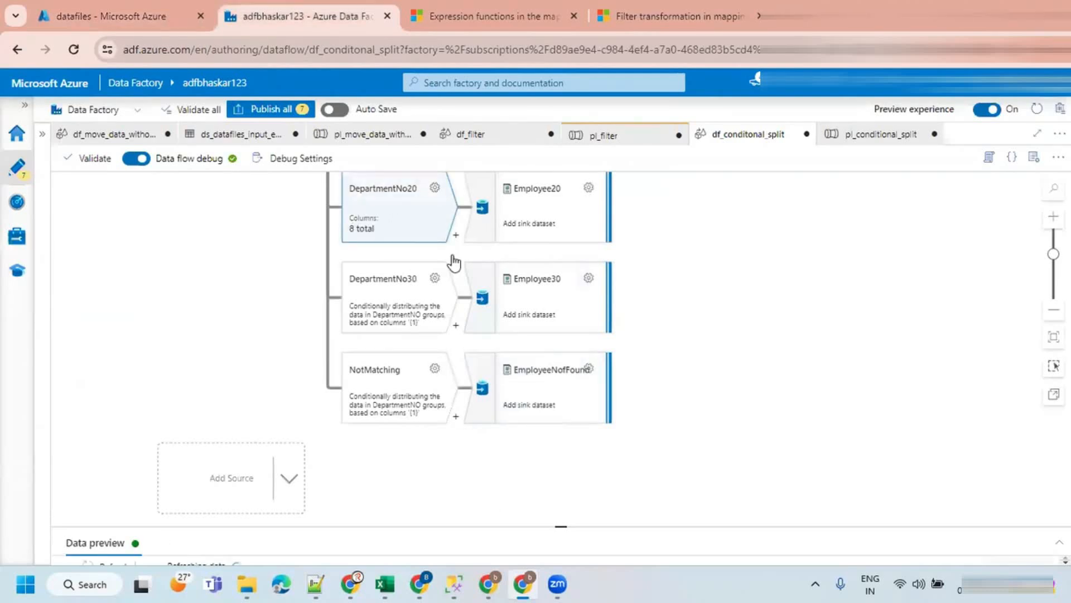
pyautogui.moveTo(558, 524); pyautogui.dragTo(550, 294)
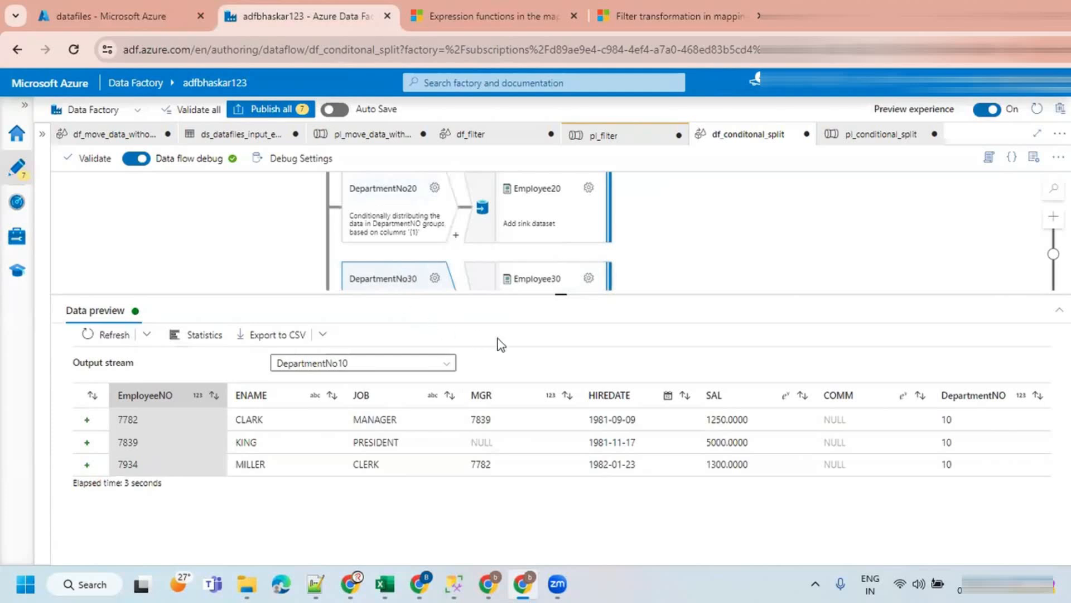
pyautogui.click(424, 364)
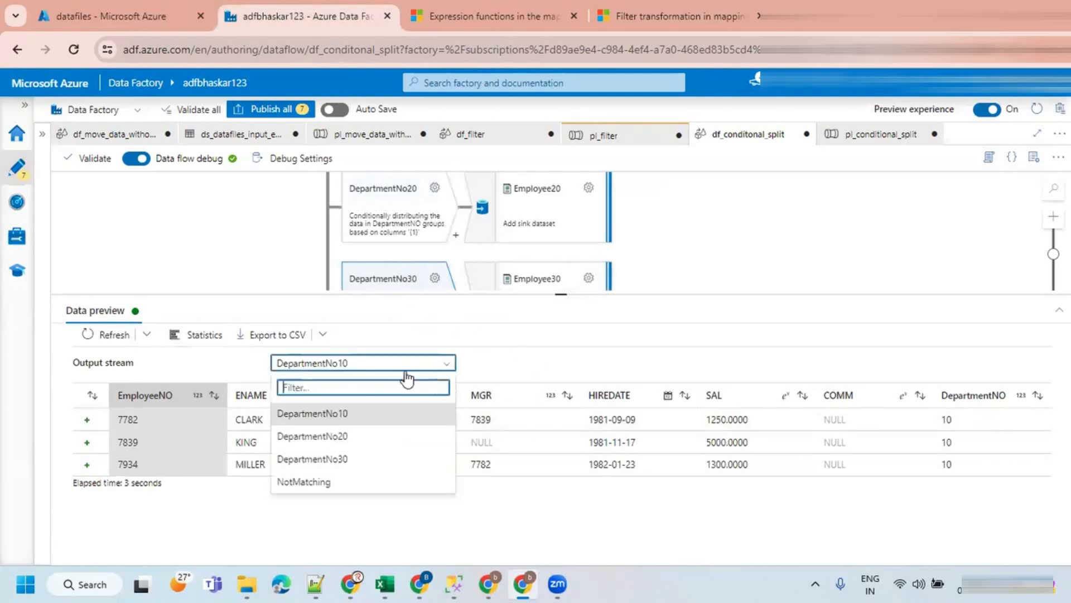
pyautogui.click(332, 435)
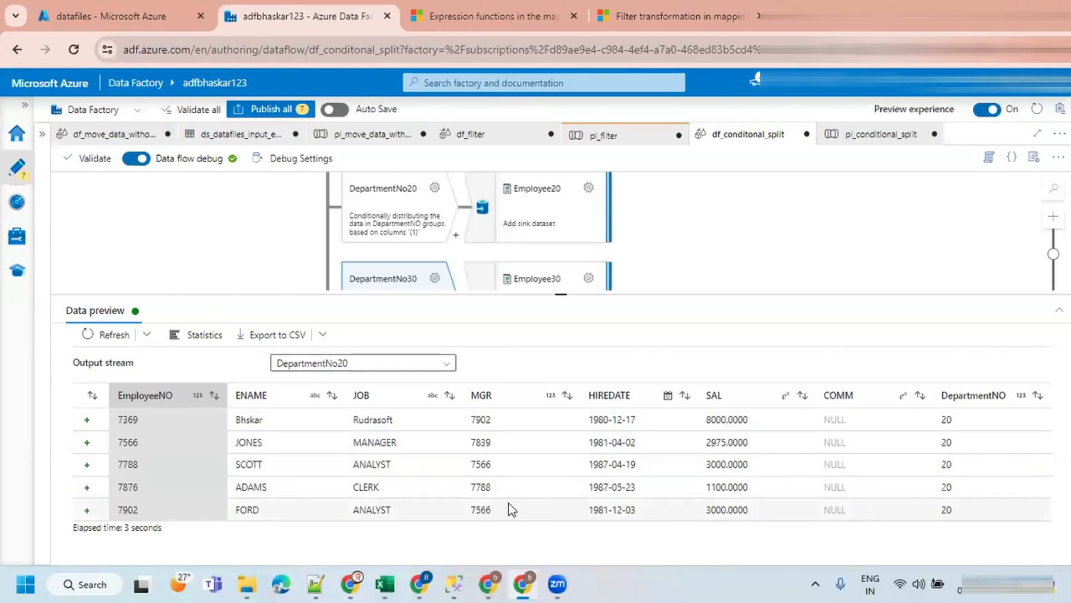
pyautogui.click(382, 366)
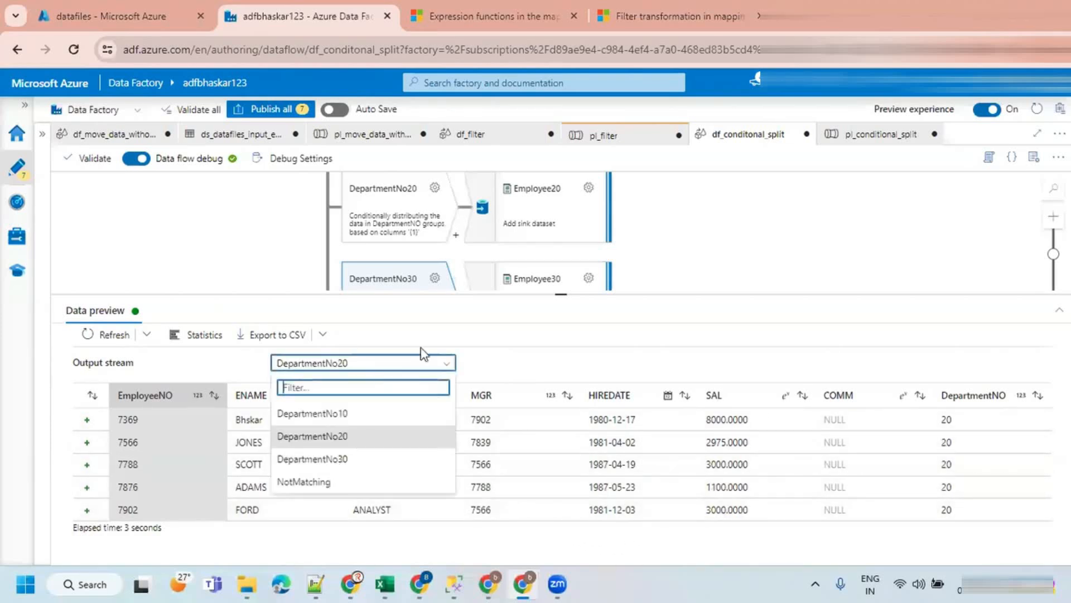
pyautogui.click(301, 235)
# Switch to the Zoom whiteboard and change the source box text in the year-based use case diagram to employee.csv.
pyautogui.click(139, 9)
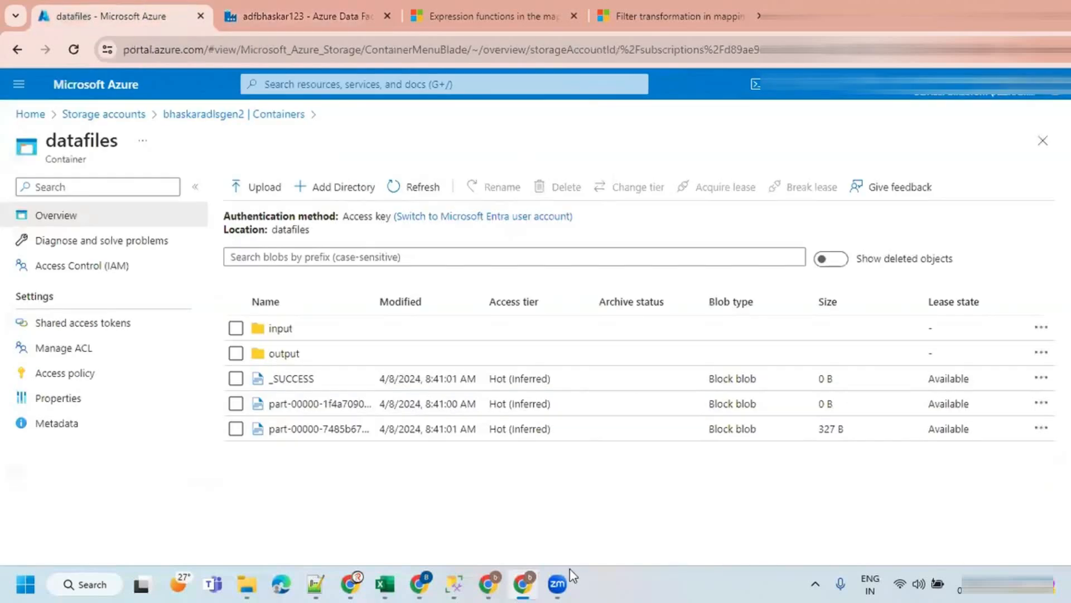
pyautogui.click(491, 584)
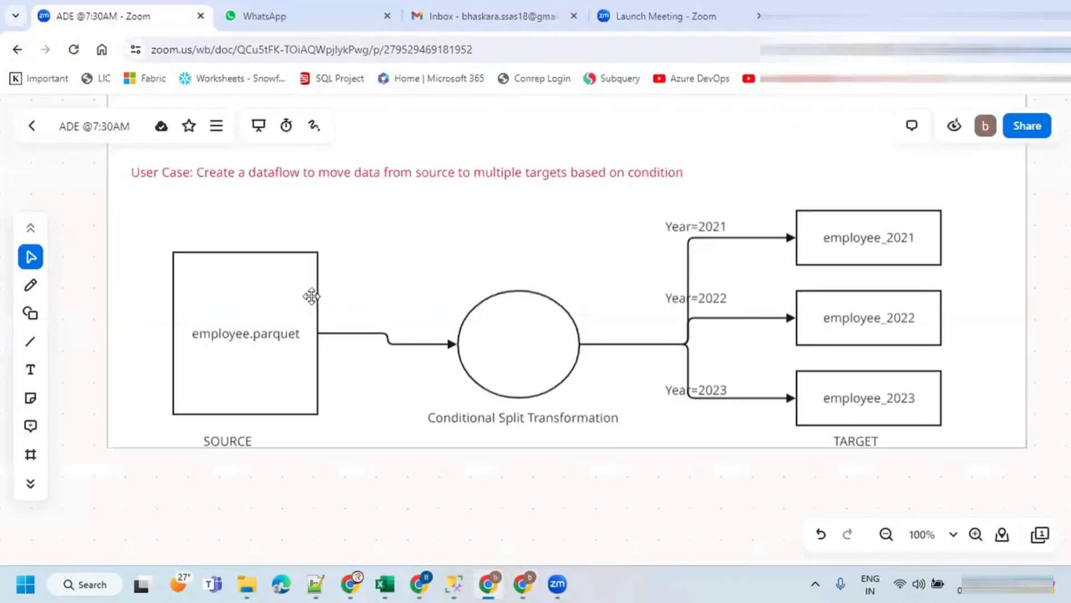
pyautogui.click(234, 324)
pyautogui.doubleClick(235, 327)
pyautogui.doubleClick(279, 333)
pyautogui.write('csv')
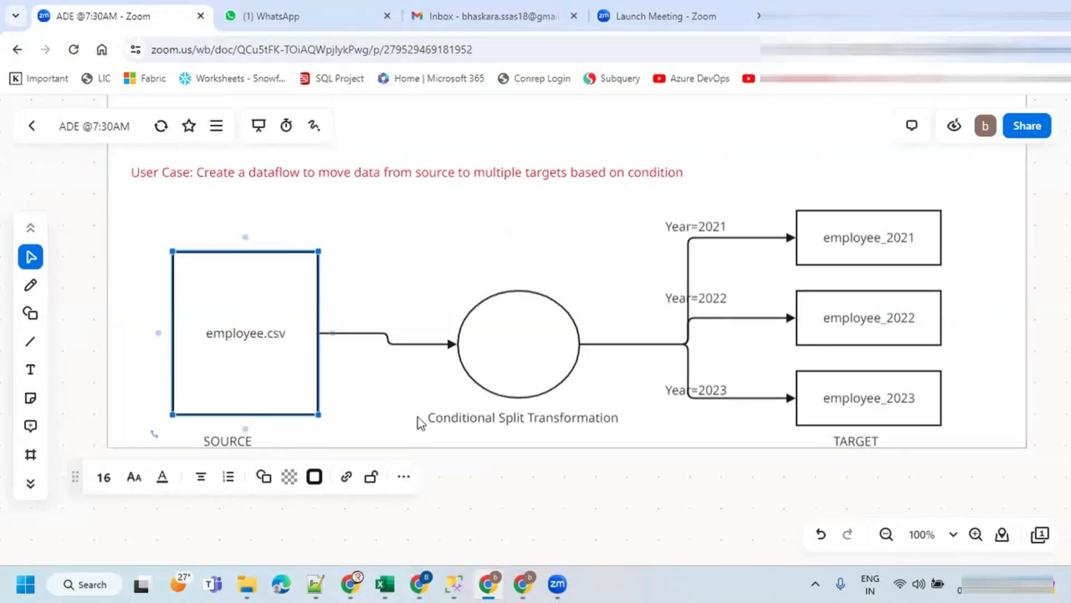
pyautogui.click(408, 385)
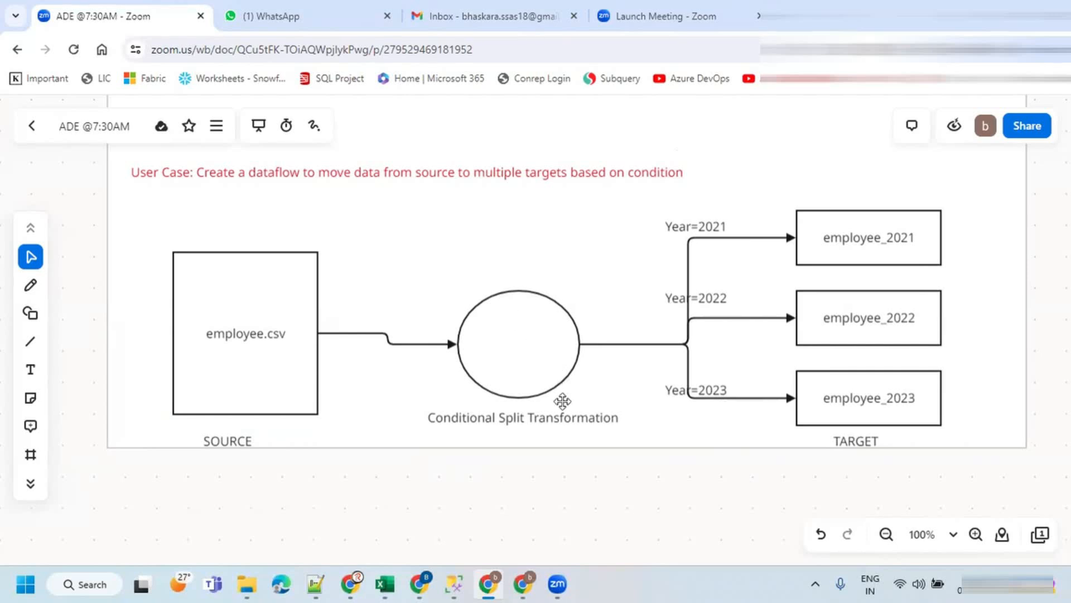
# Review the whiteboard notes back up to the Dataflow heading, and return to df_conditonal_split in Data Factory.
pyautogui.scroll(12, 452, 494)
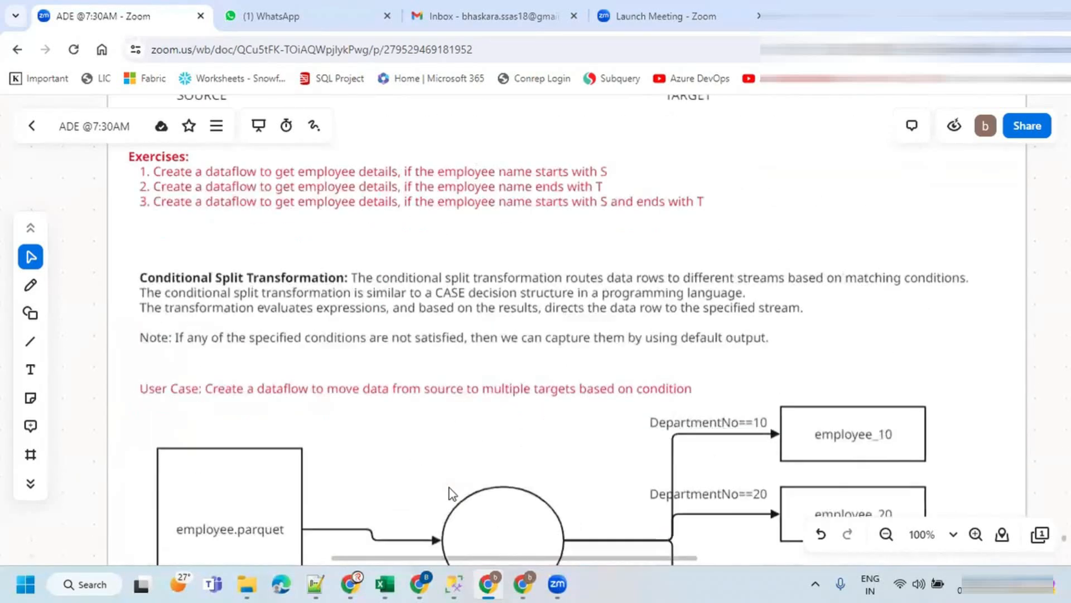
pyautogui.scroll(3, 452, 494)
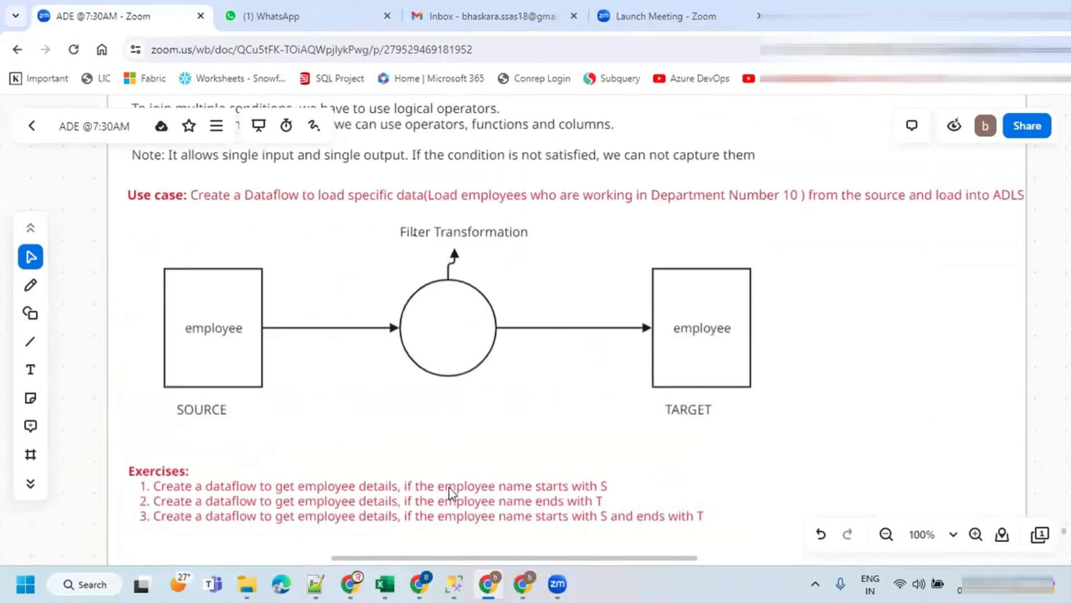
pyautogui.scroll(7, 451, 494)
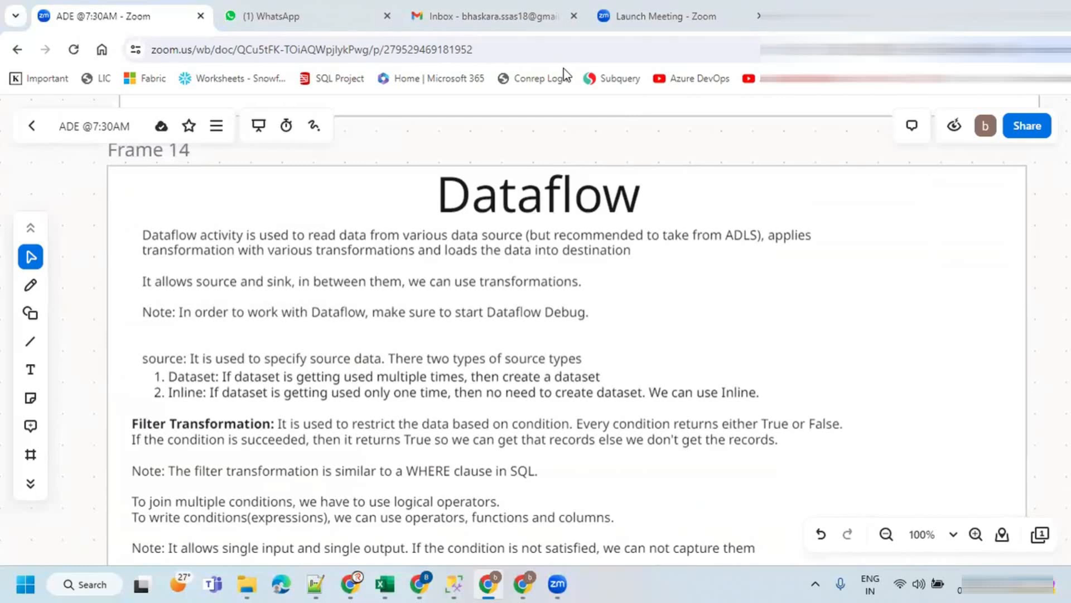
pyautogui.click(523, 584)
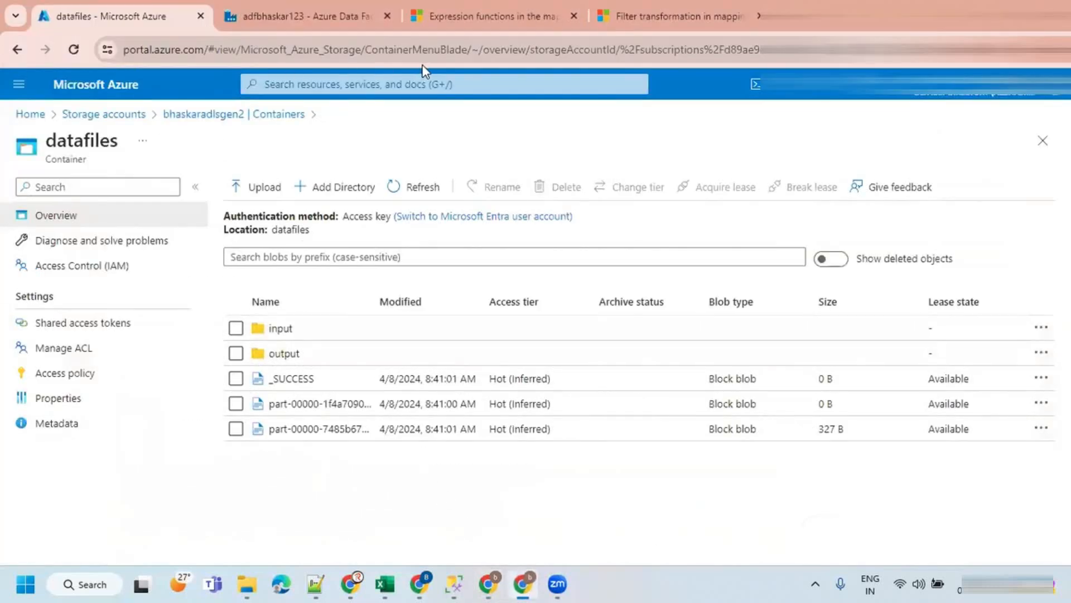
pyautogui.hotkey('ctrl', 'Tab')
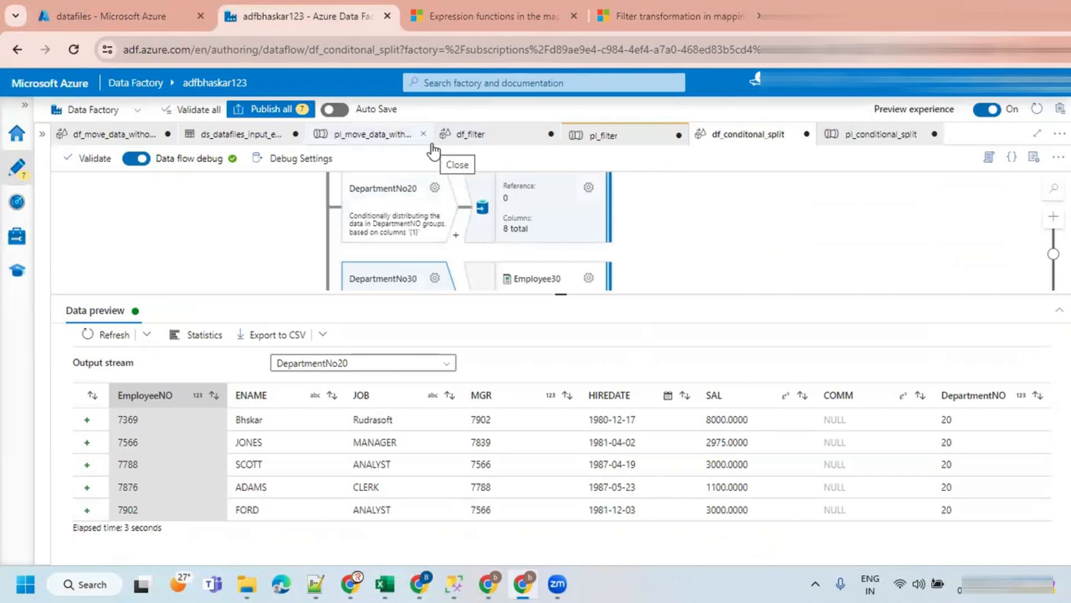
# Show the Factory Resources list and enlarge the df_conditonal_split canvas to view the flow from srcEmployee to the DepartmentNo30 branch.
pyautogui.click(272, 206)
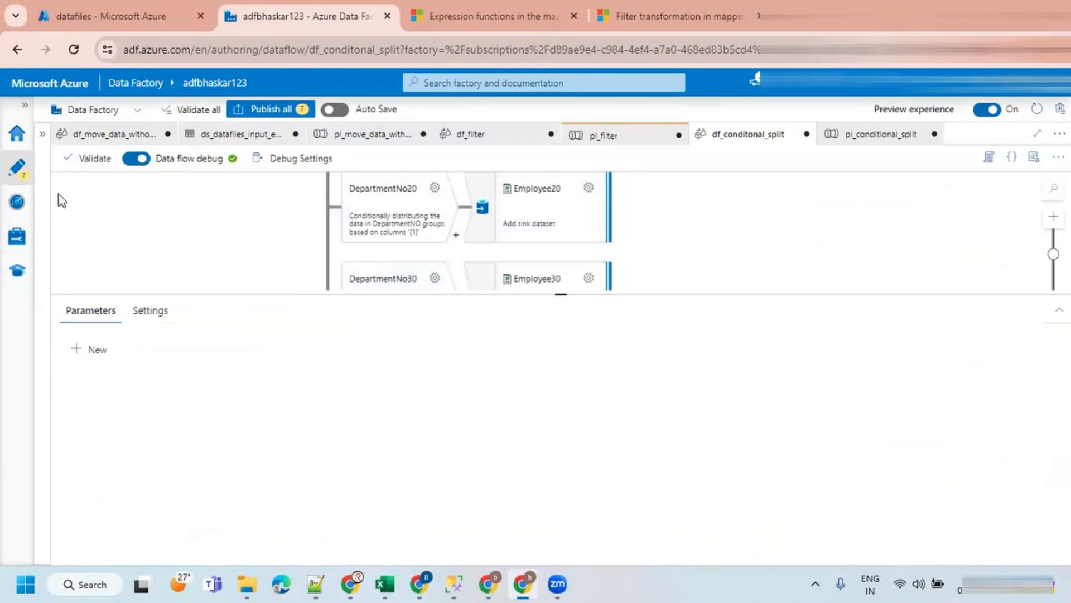
pyautogui.click(41, 134)
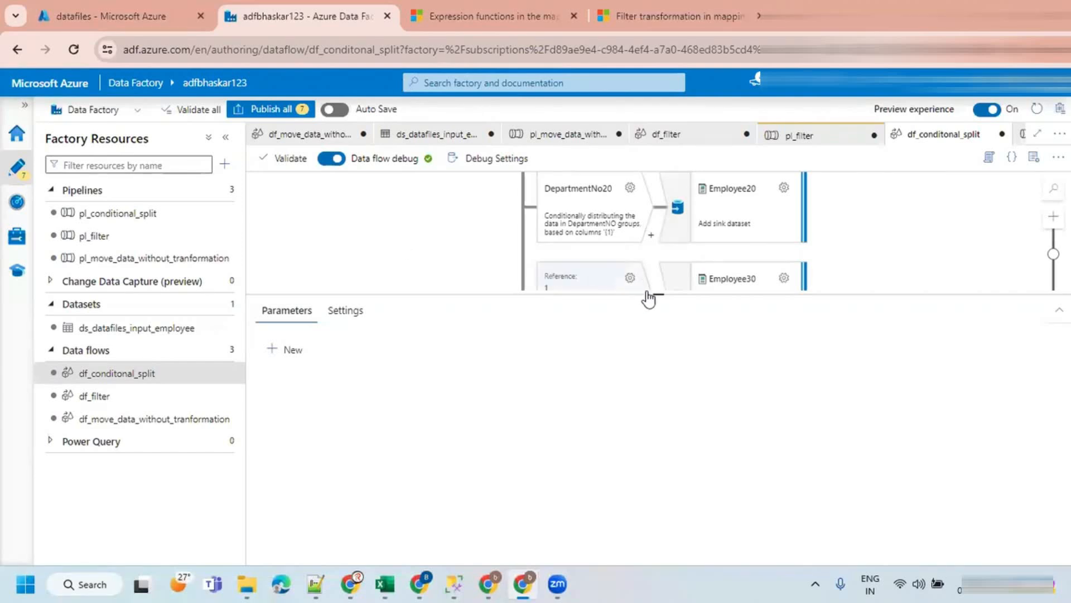
pyautogui.moveTo(658, 292); pyautogui.dragTo(667, 404)
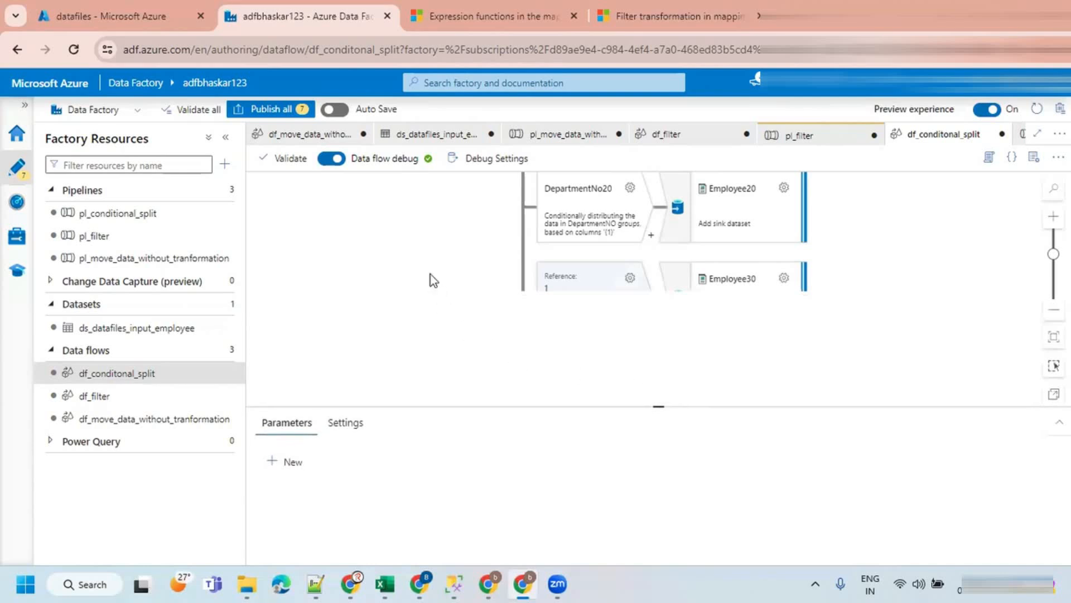
pyautogui.scroll(3, 424, 276)
pyautogui.scroll(2, 421, 287)
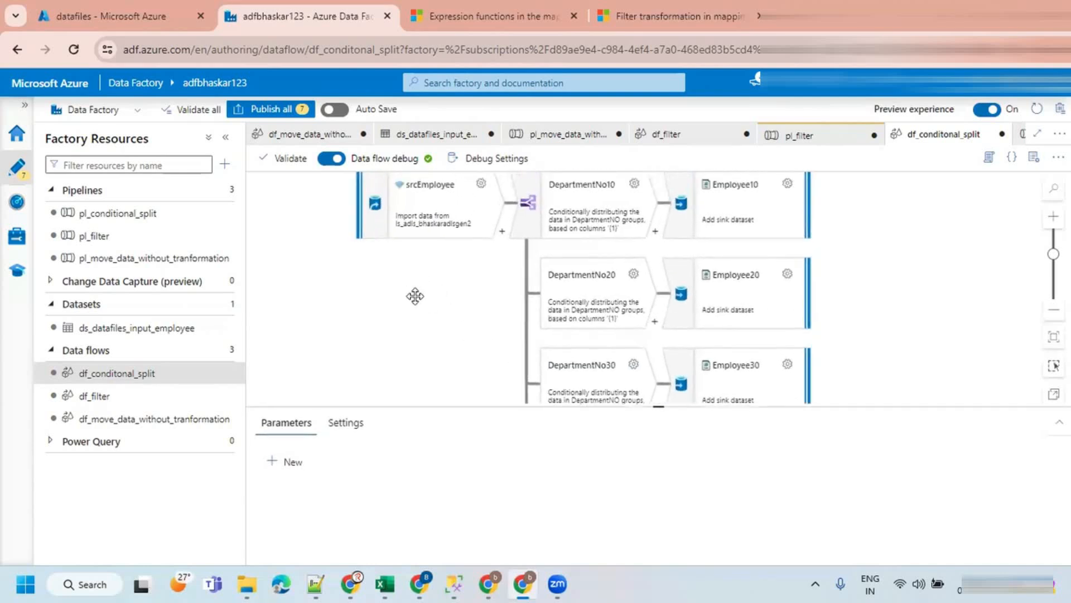
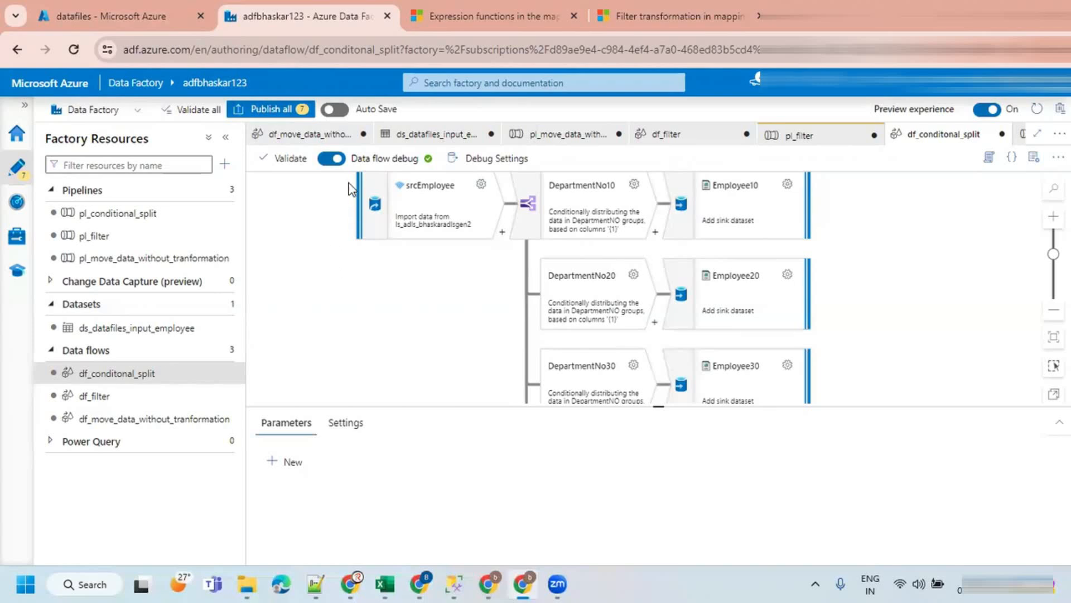
# Turn off data flow debug, ending the debug session, and leave the data flow's properties closed.
pyautogui.click(326, 163)
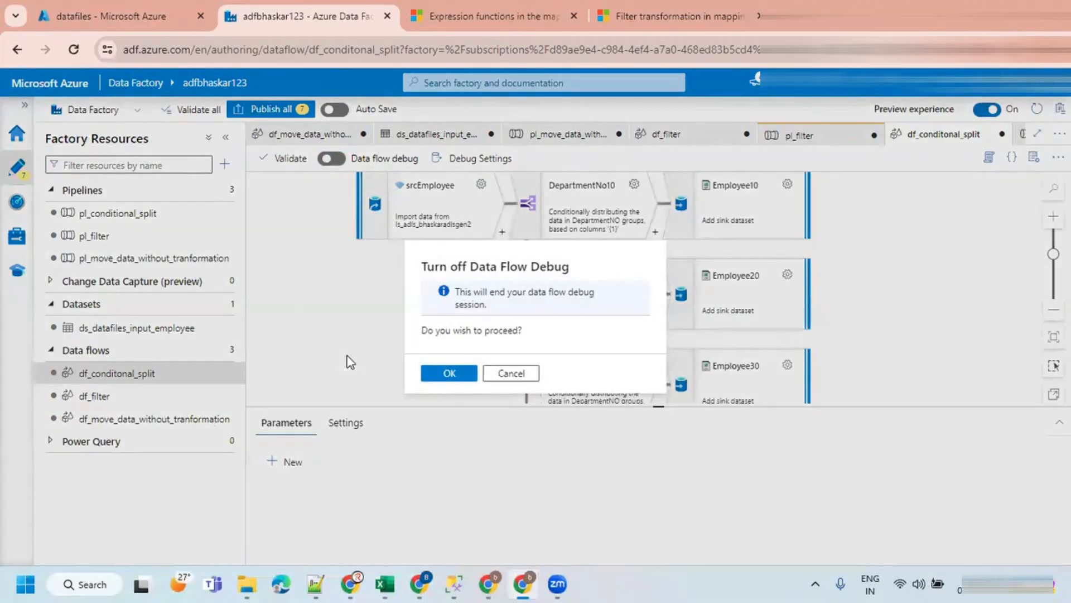
pyautogui.click(458, 374)
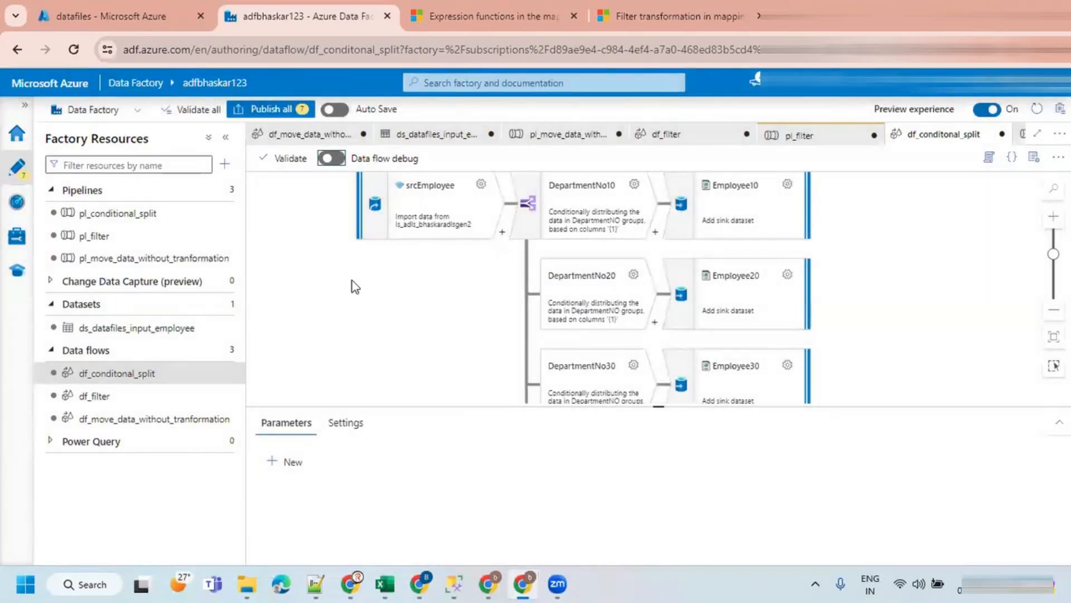
pyautogui.click(992, 154)
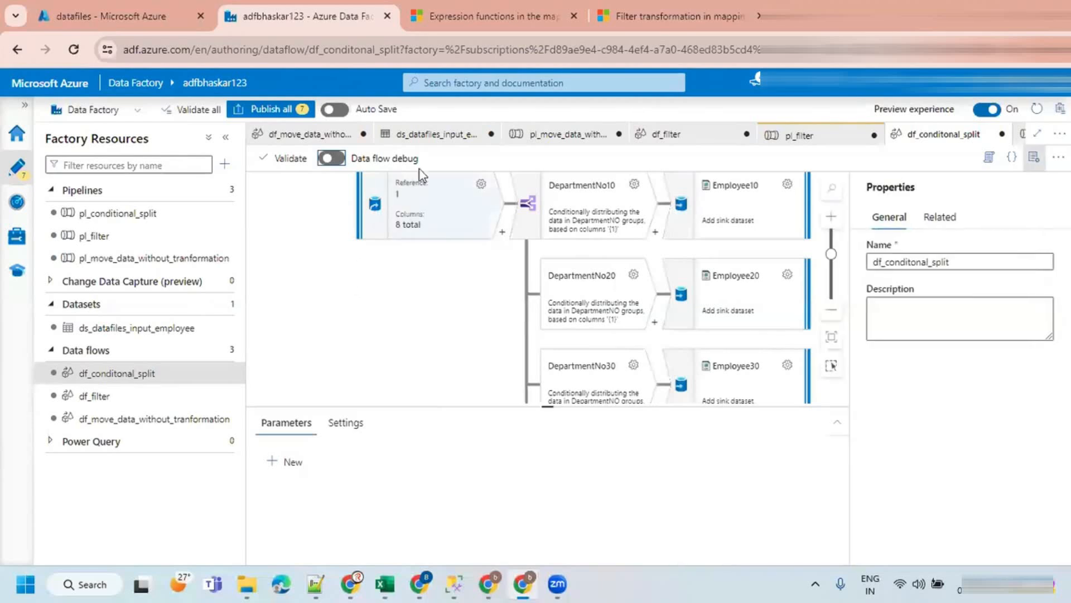
pyautogui.click(1034, 157)
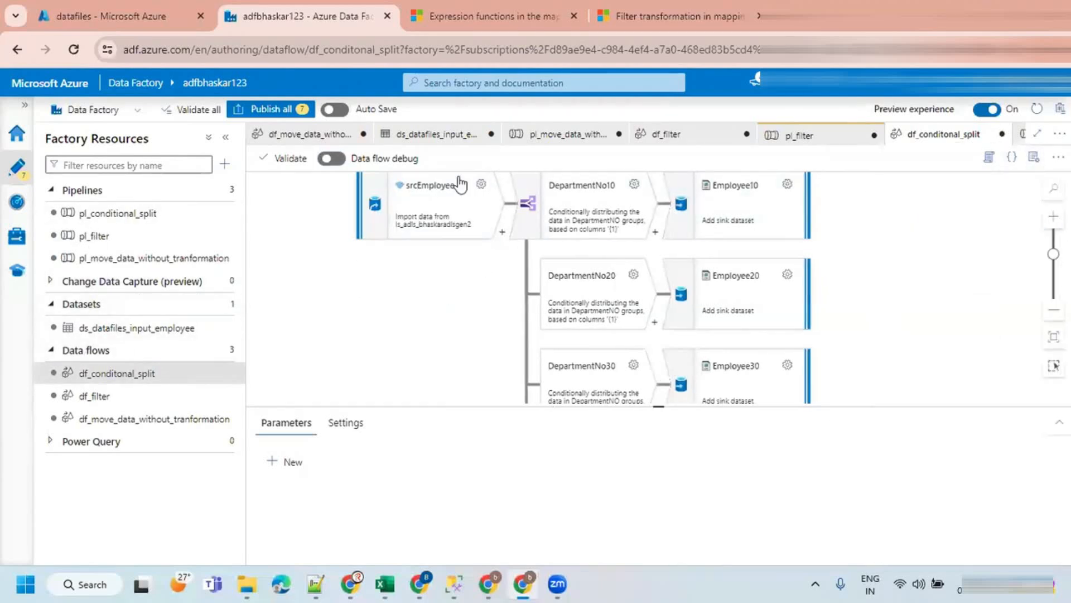
# Publish all pending pipeline, dataset and data flow changes to the live environment, and dismiss the notification.
pyautogui.click(1004, 137)
pyautogui.click(577, 360)
pyautogui.click(270, 109)
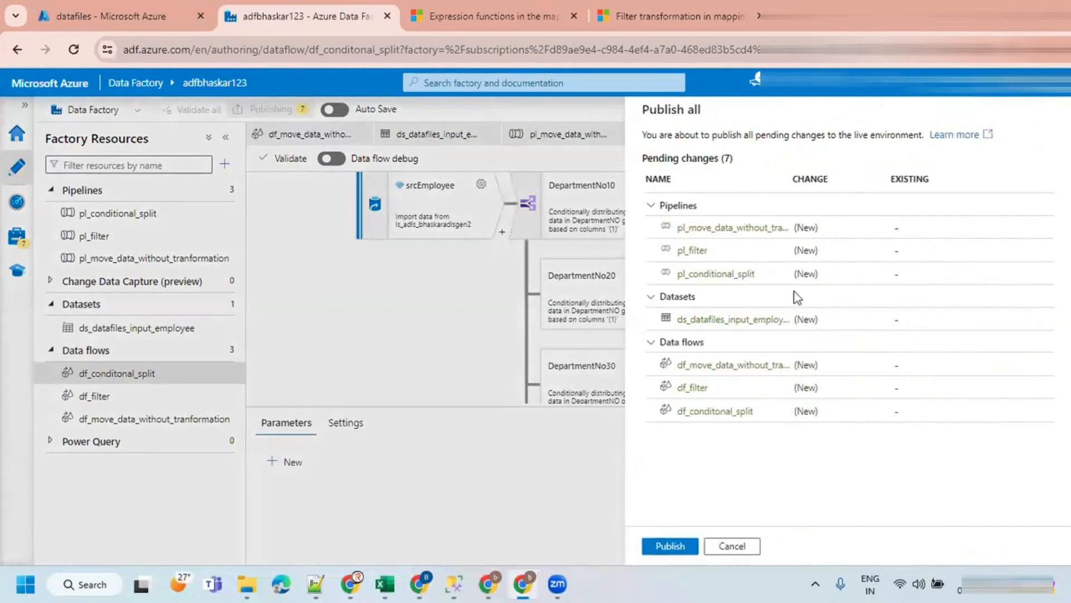
pyautogui.click(673, 546)
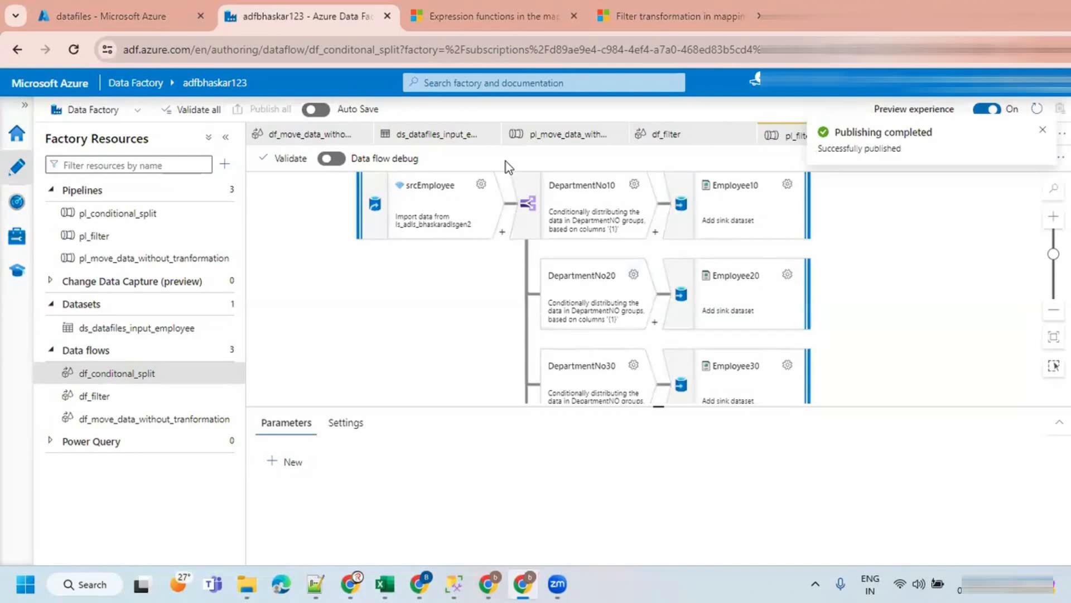
pyautogui.click(1041, 130)
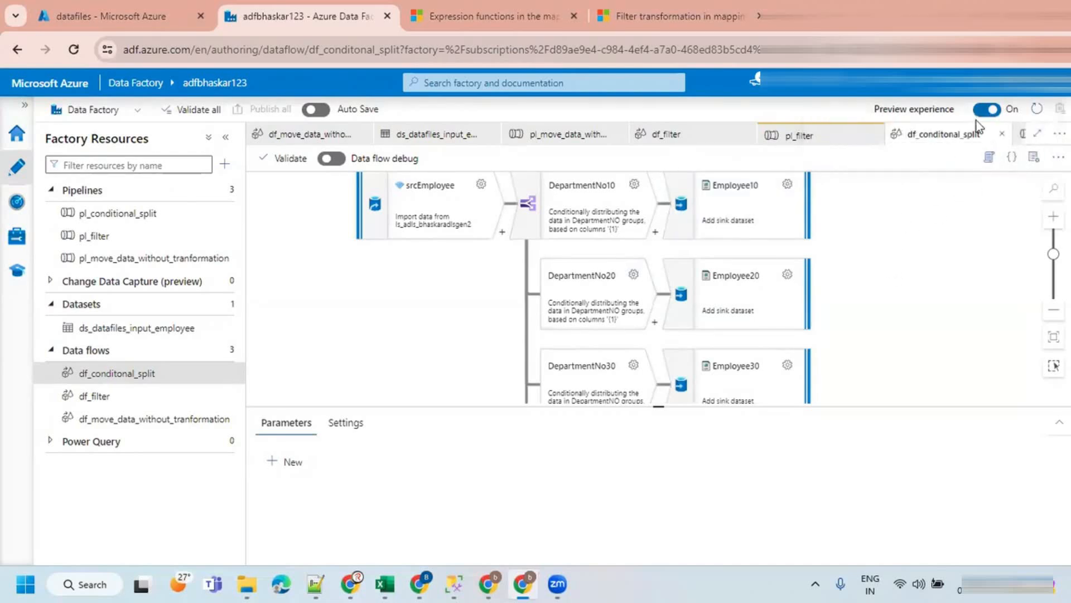
# Close every open pipeline, dataset and data flow editor except pl_filter.
pyautogui.click(1003, 134)
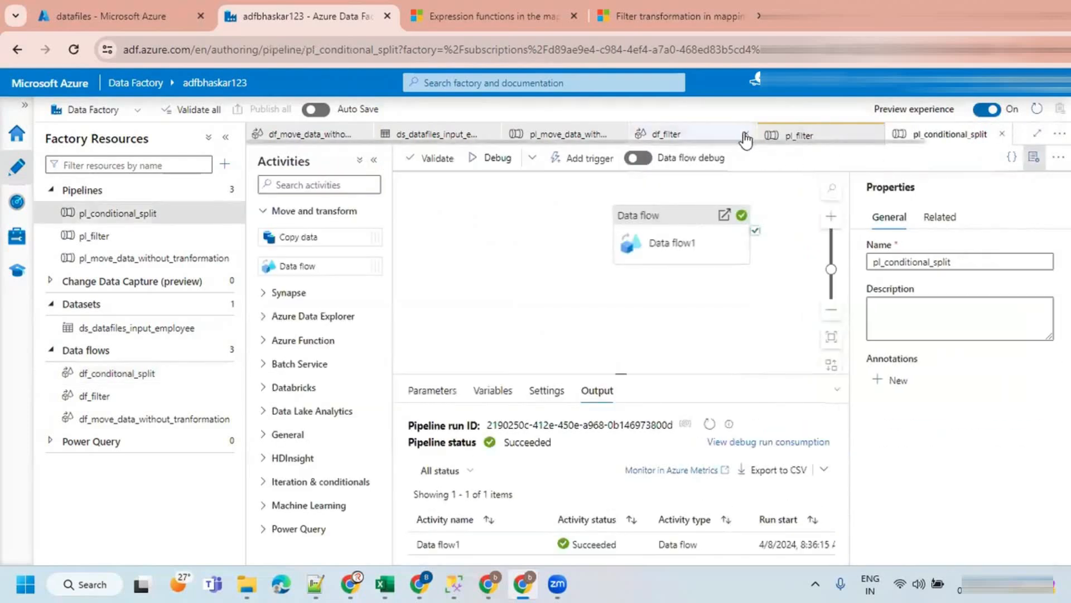
pyautogui.click(746, 137)
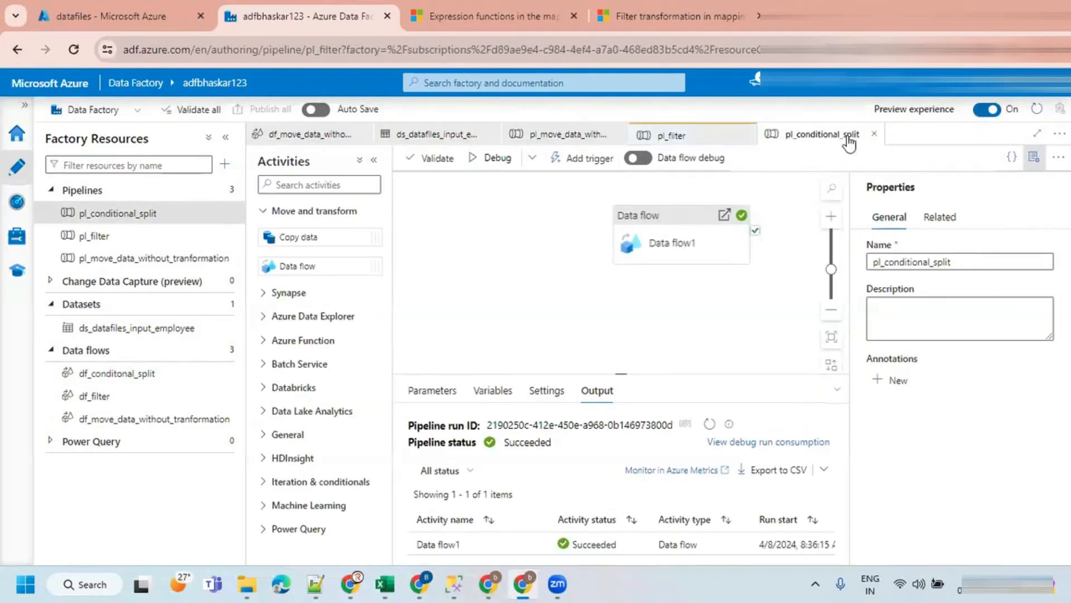
pyautogui.click(874, 133)
pyautogui.click(621, 134)
pyautogui.click(494, 134)
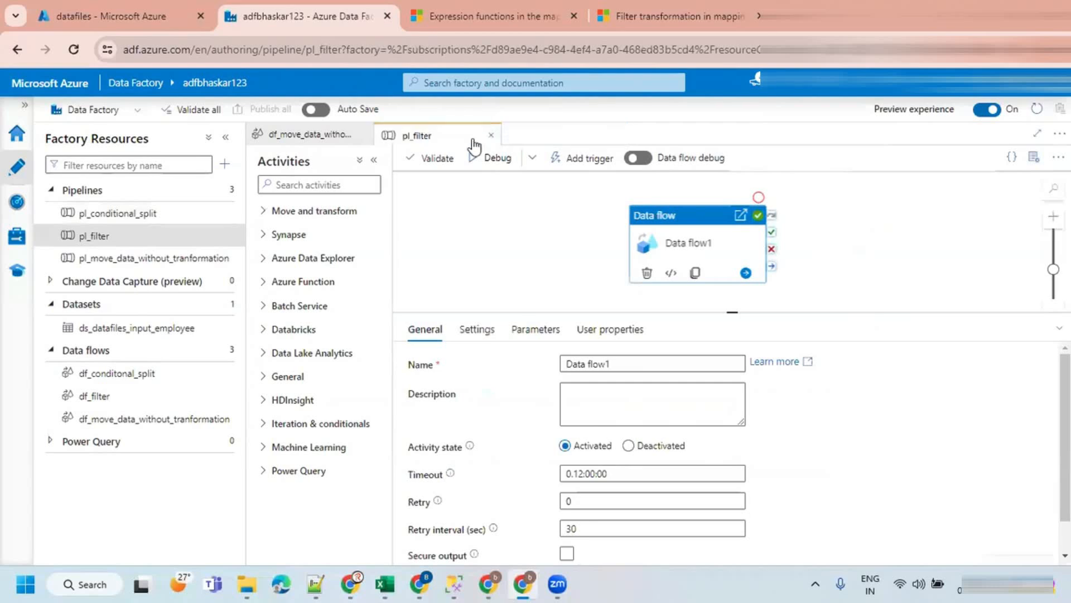
pyautogui.click(366, 134)
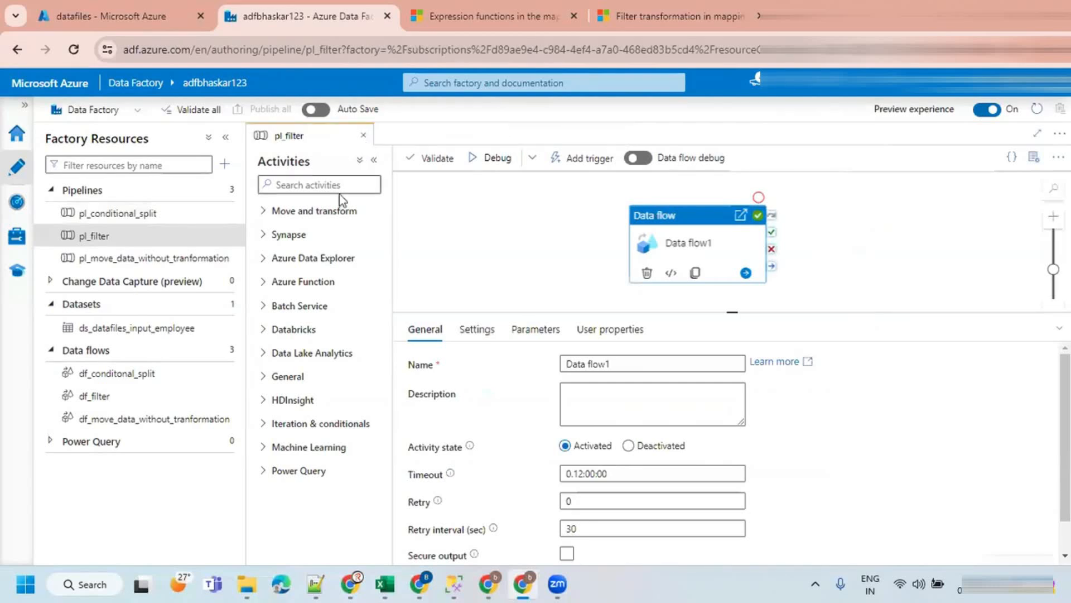
# Open the df_filter data flow and examine the column types in the srcEmployee source's projection.
pyautogui.click(505, 233)
pyautogui.click(676, 241)
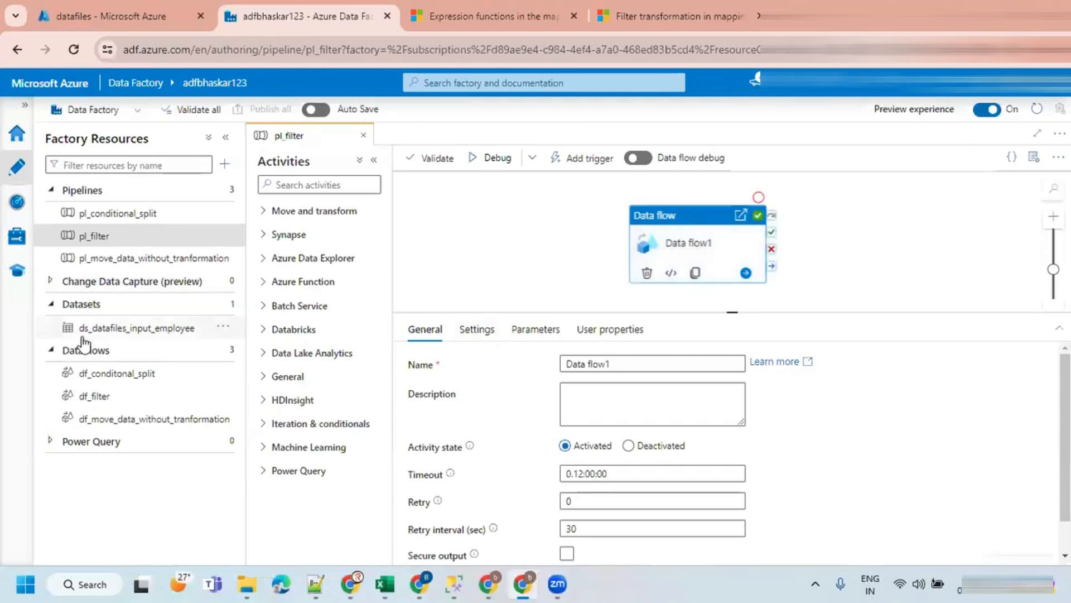
pyautogui.click(73, 397)
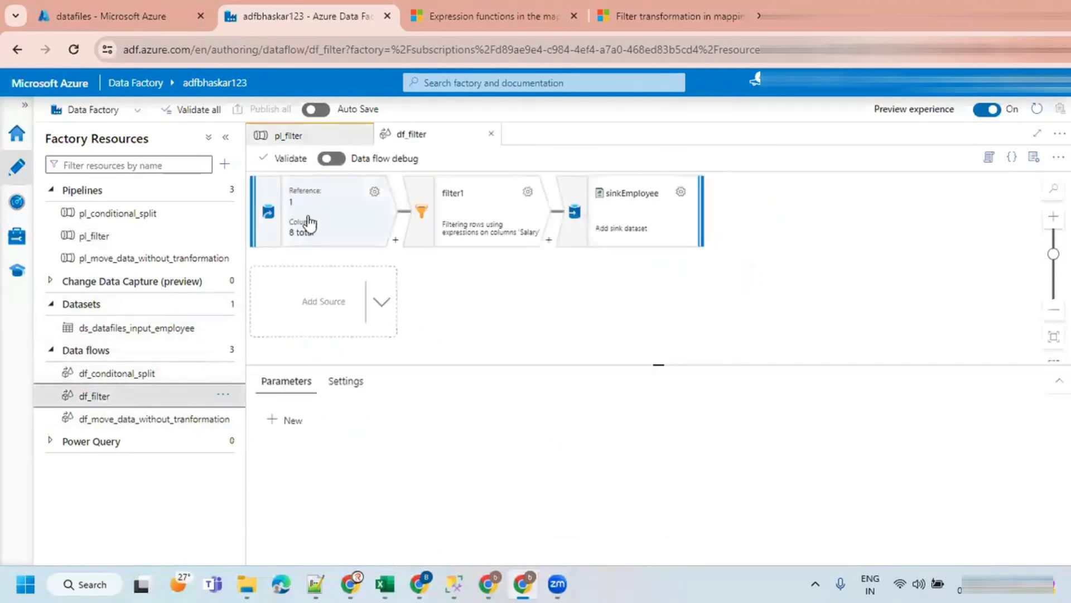
pyautogui.click(383, 199)
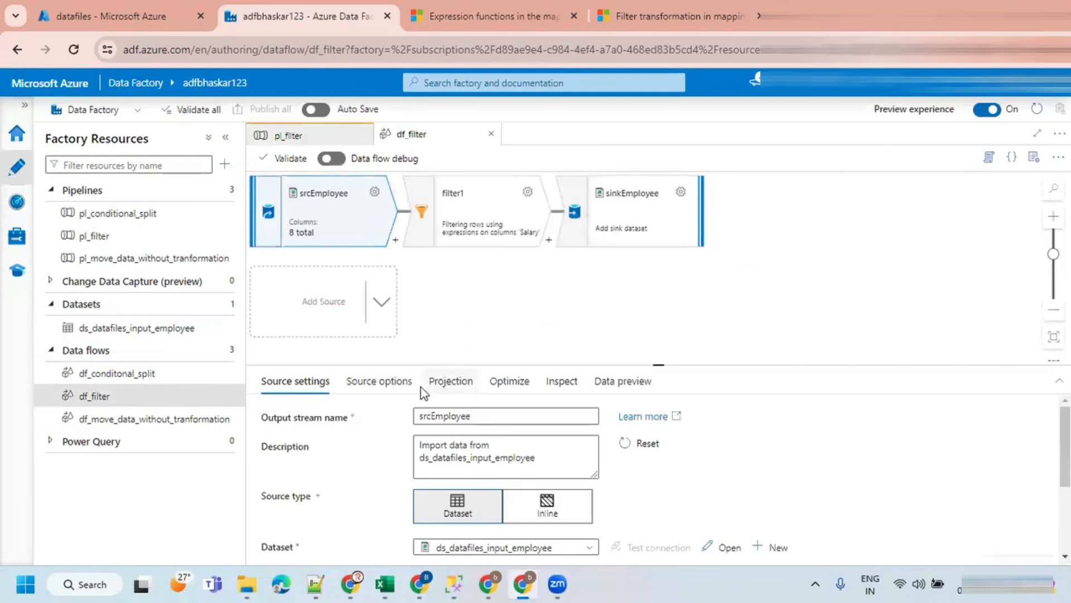
pyautogui.click(441, 384)
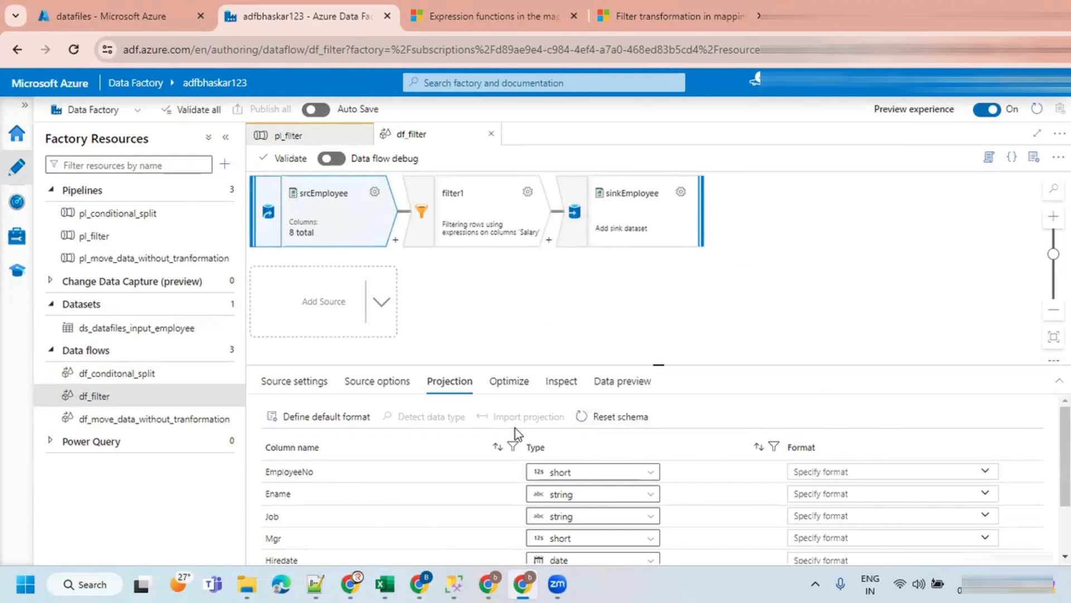
pyautogui.moveTo(659, 365); pyautogui.dragTo(662, 305)
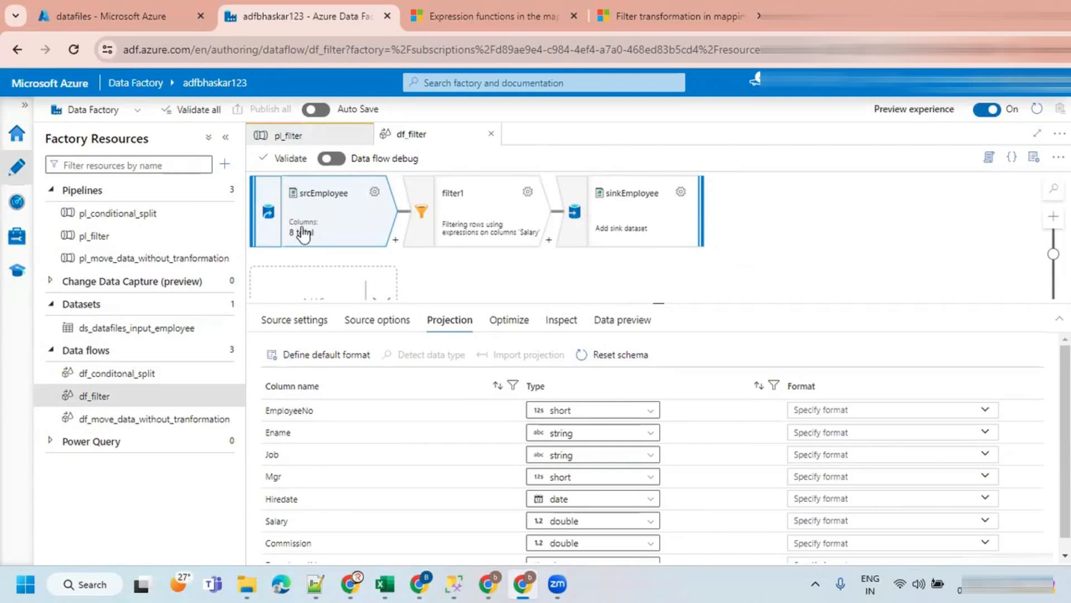
pyautogui.click(451, 277)
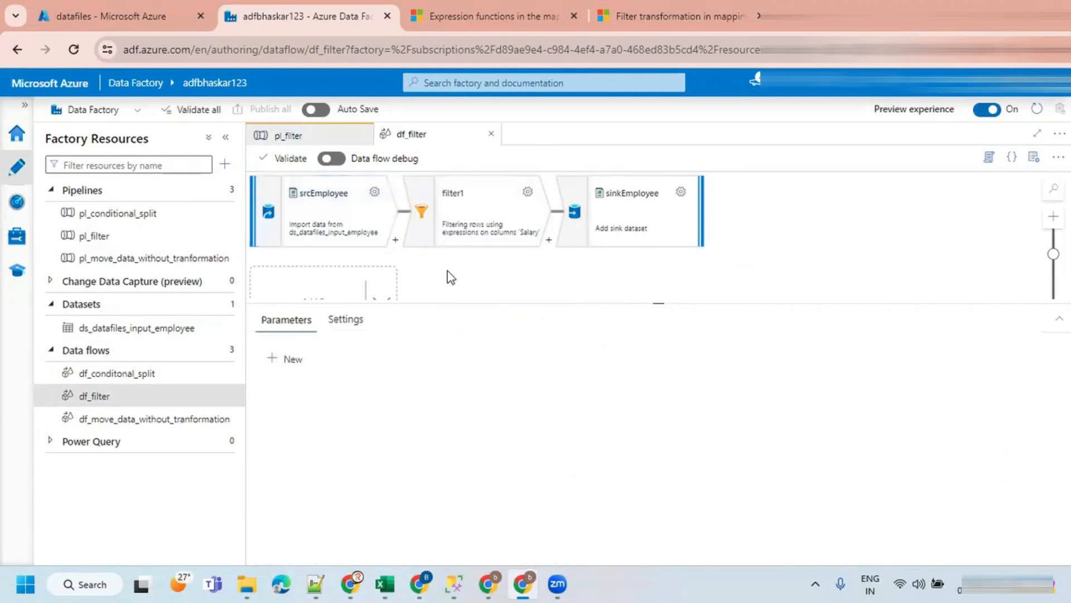
pyautogui.click(337, 229)
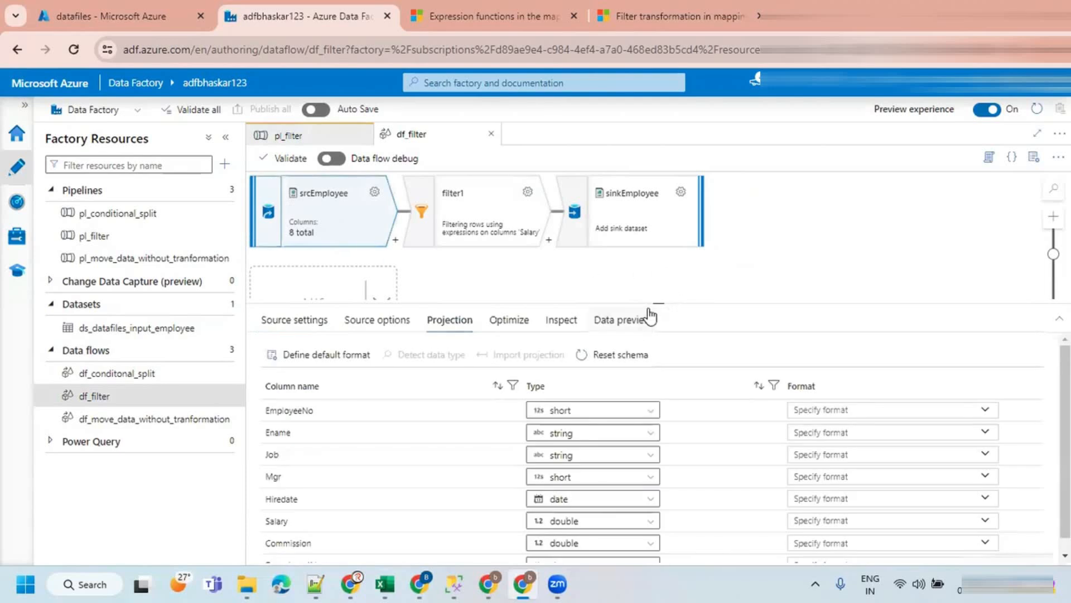
pyautogui.moveTo(656, 302); pyautogui.dragTo(657, 322)
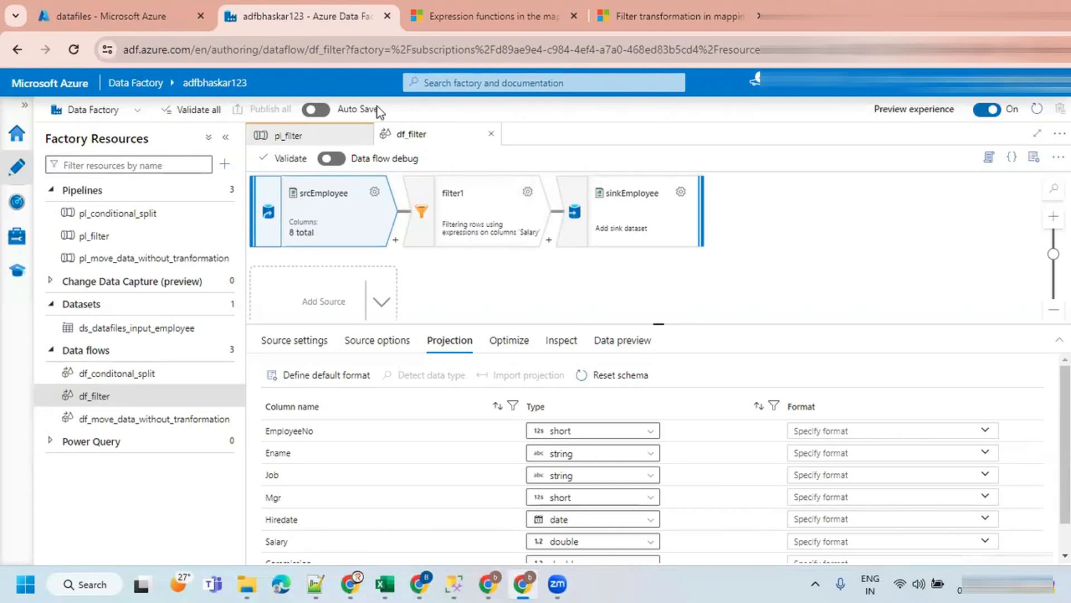
# Switch to the Azure portal, refresh the datafiles container and open its output folder.
pyautogui.click(463, 14)
pyautogui.click(136, 15)
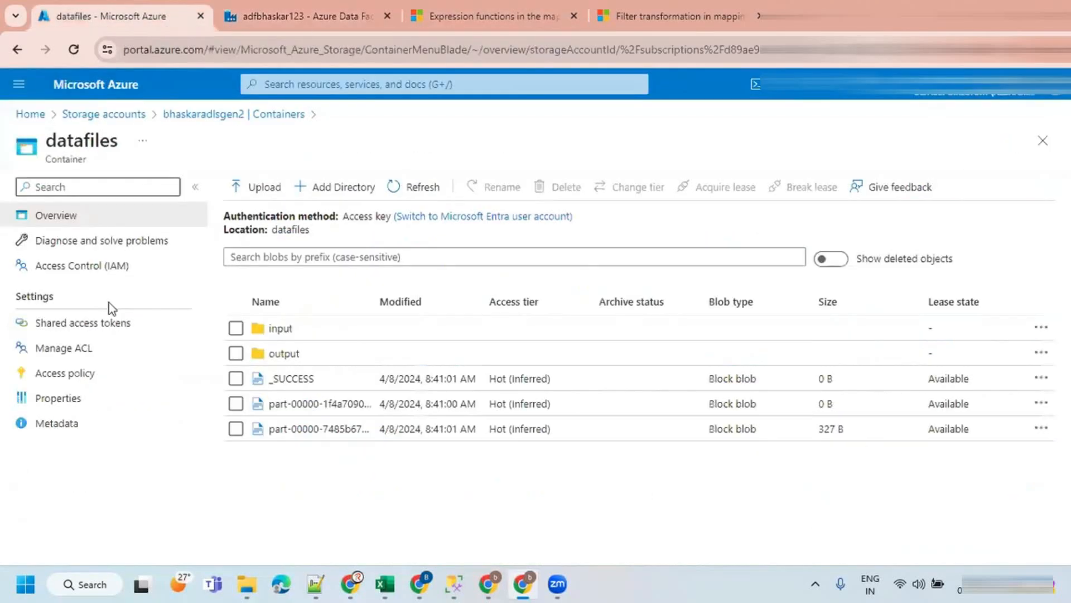
pyautogui.click(397, 189)
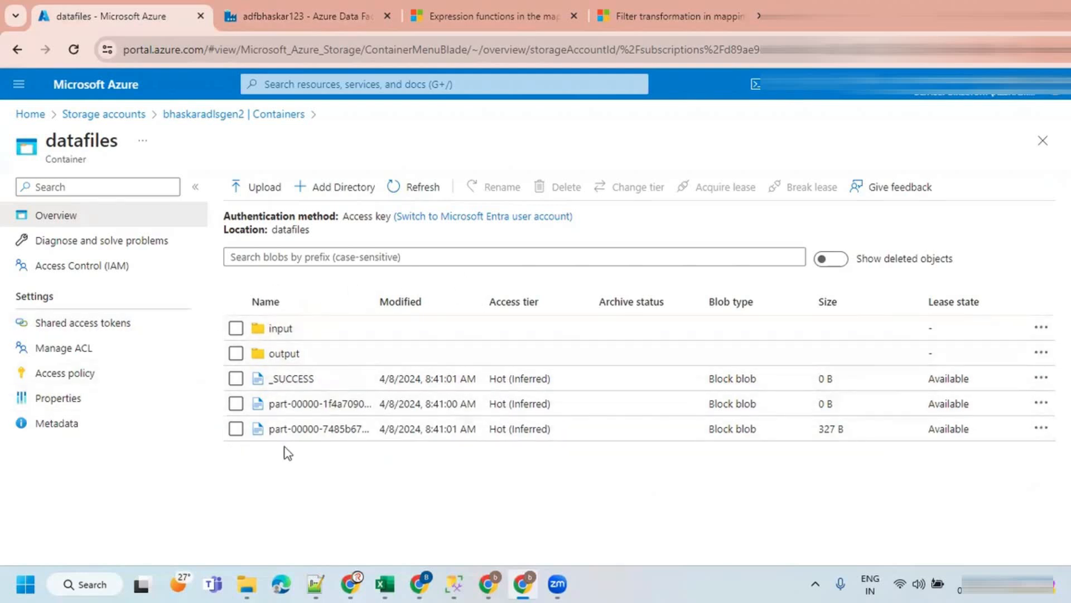
pyautogui.click(282, 354)
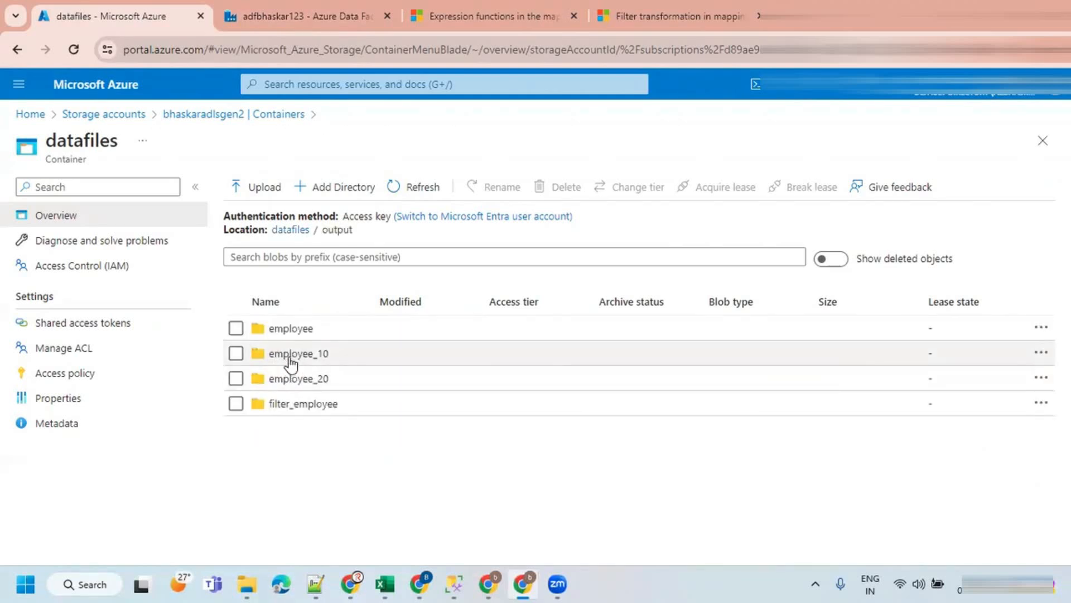
# Check the files inside the employee_10 and employee_20 folders, returning to the output folder.
pyautogui.click(290, 357)
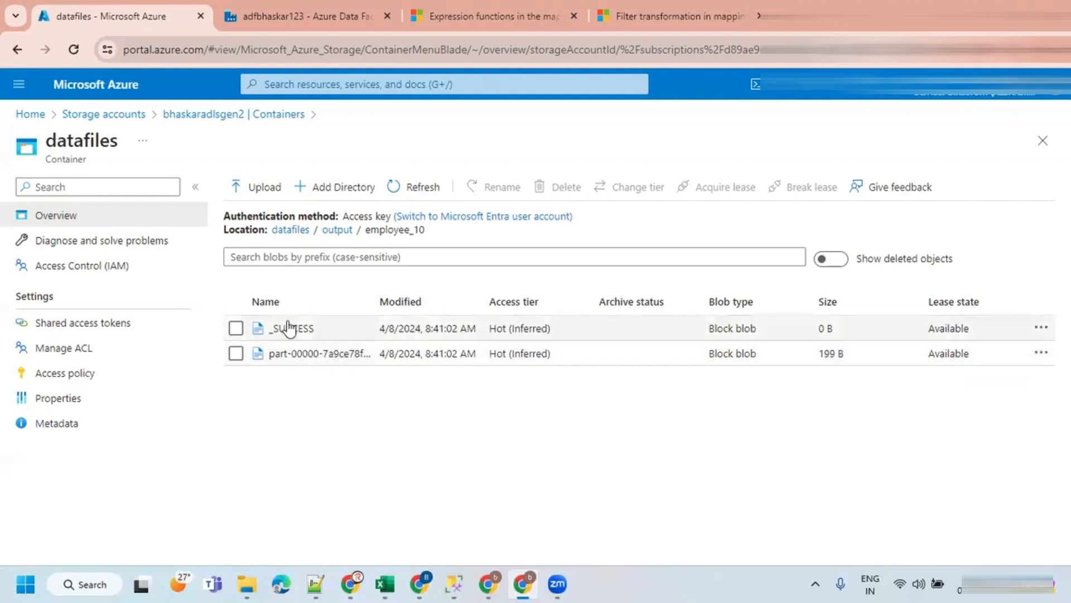
pyautogui.click(334, 231)
pyautogui.click(308, 355)
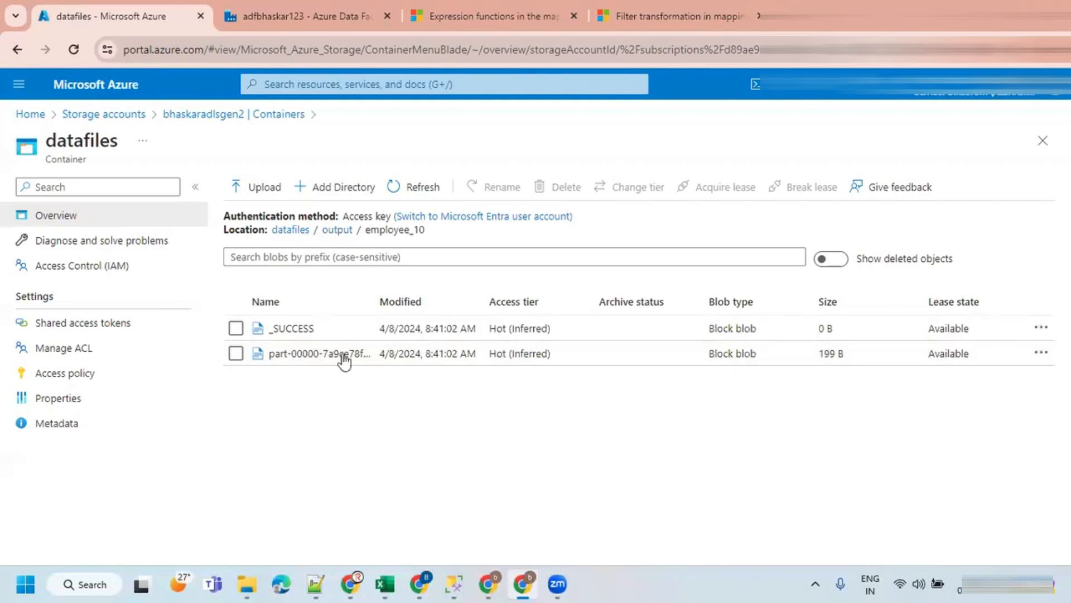
pyautogui.click(336, 231)
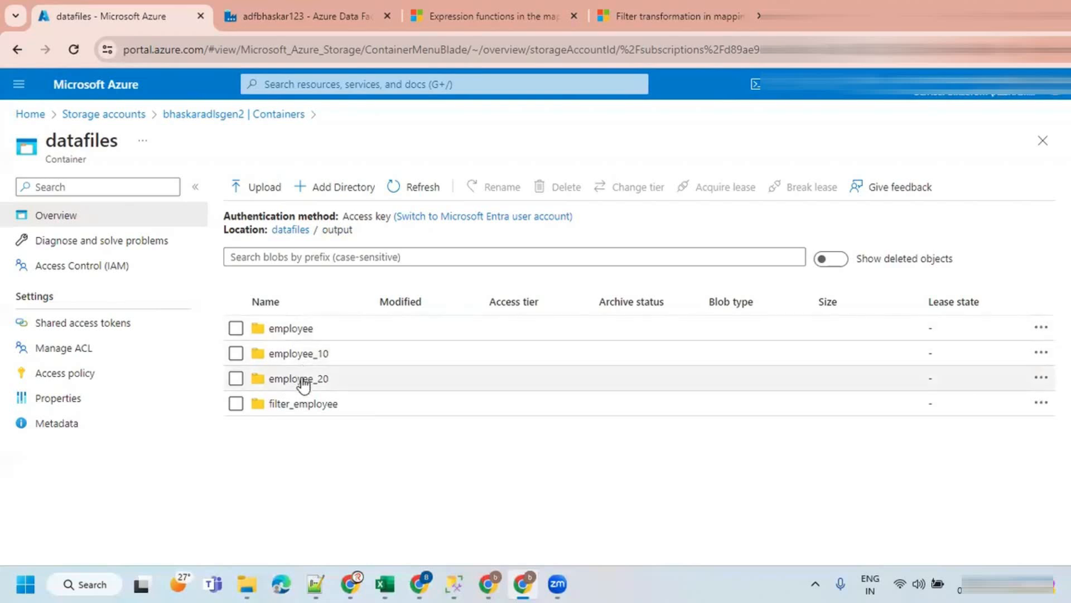
pyautogui.click(305, 381)
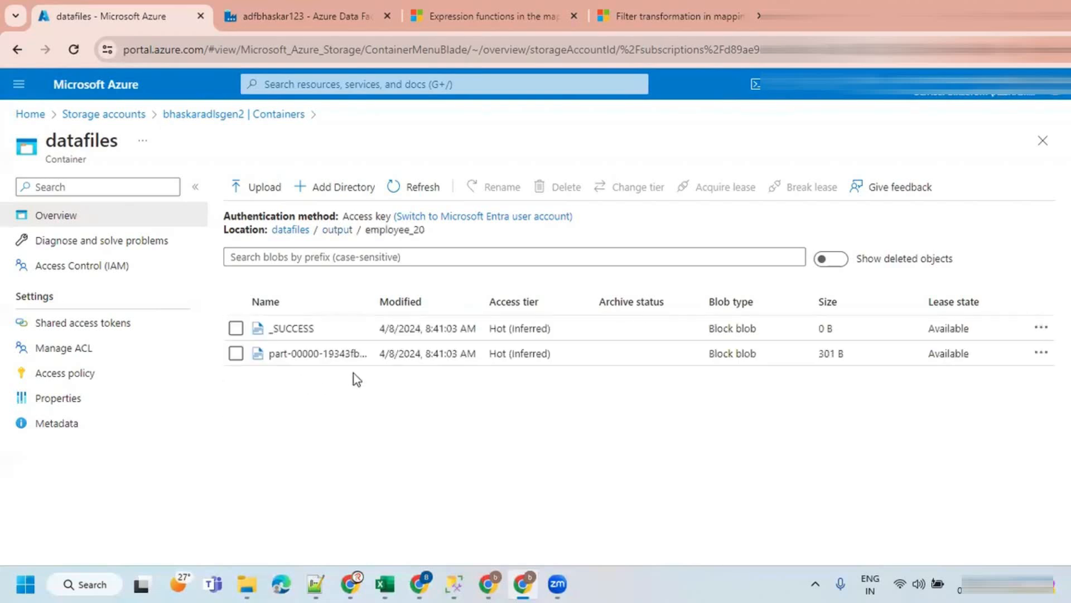
pyautogui.click(337, 230)
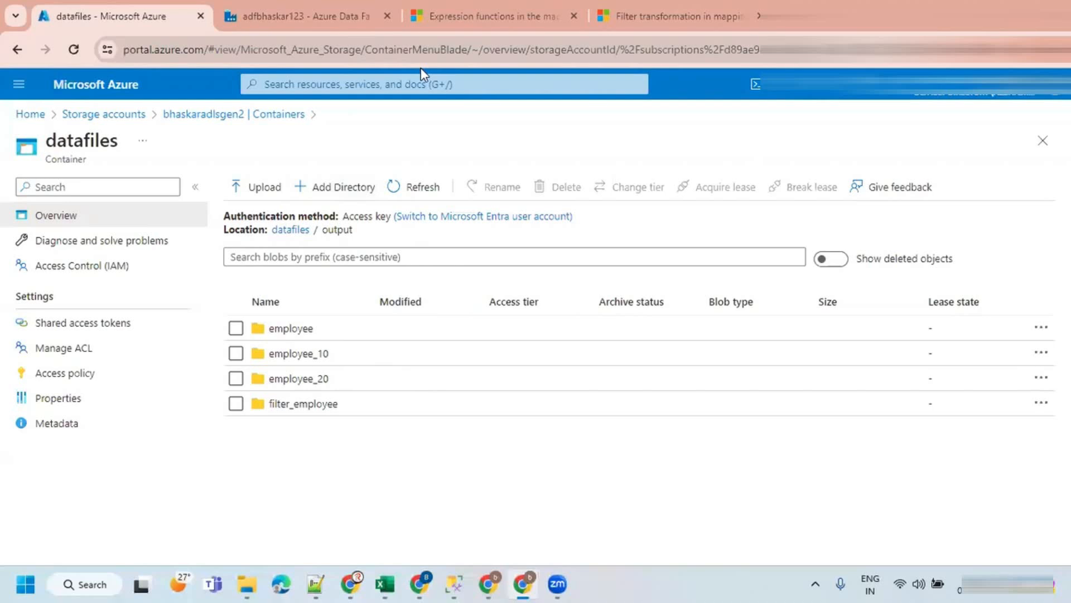
# Switch to Data Factory and review the filter1 transformation's settings and filter expression in df_filter.
pyautogui.click(305, 16)
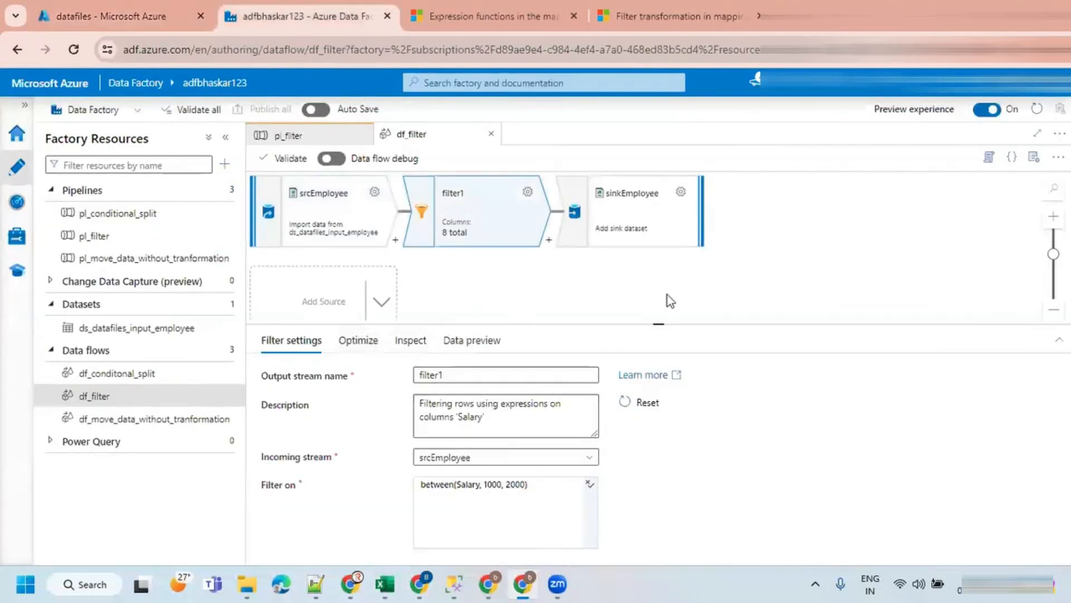
pyautogui.click(614, 286)
pyautogui.click(528, 193)
pyautogui.click(473, 263)
pyautogui.click(482, 221)
pyautogui.moveTo(395, 410); pyautogui.dragTo(389, 455)
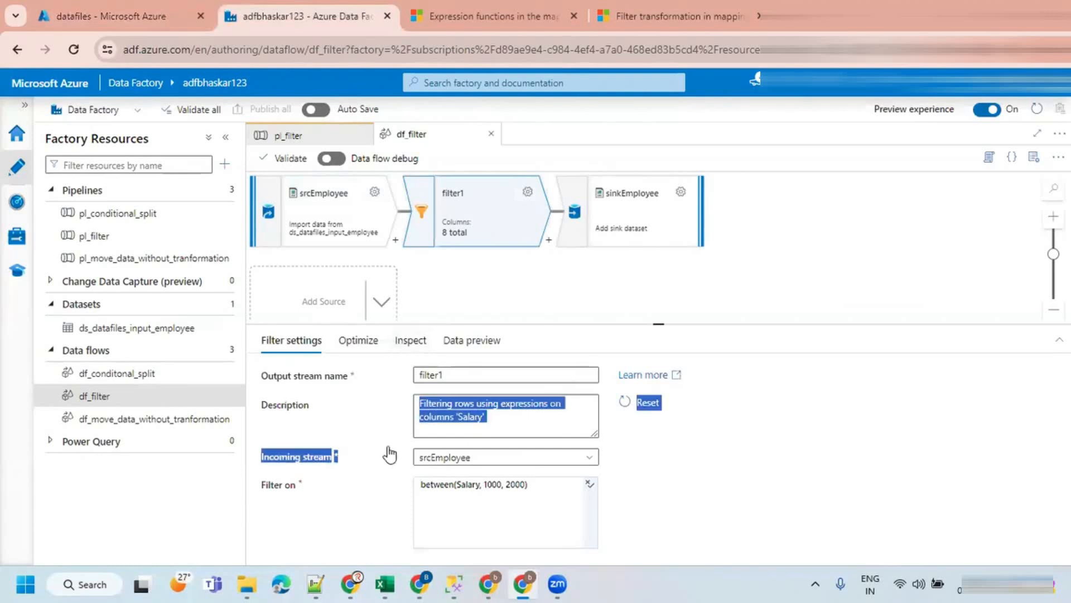
pyautogui.click(501, 271)
pyautogui.click(466, 228)
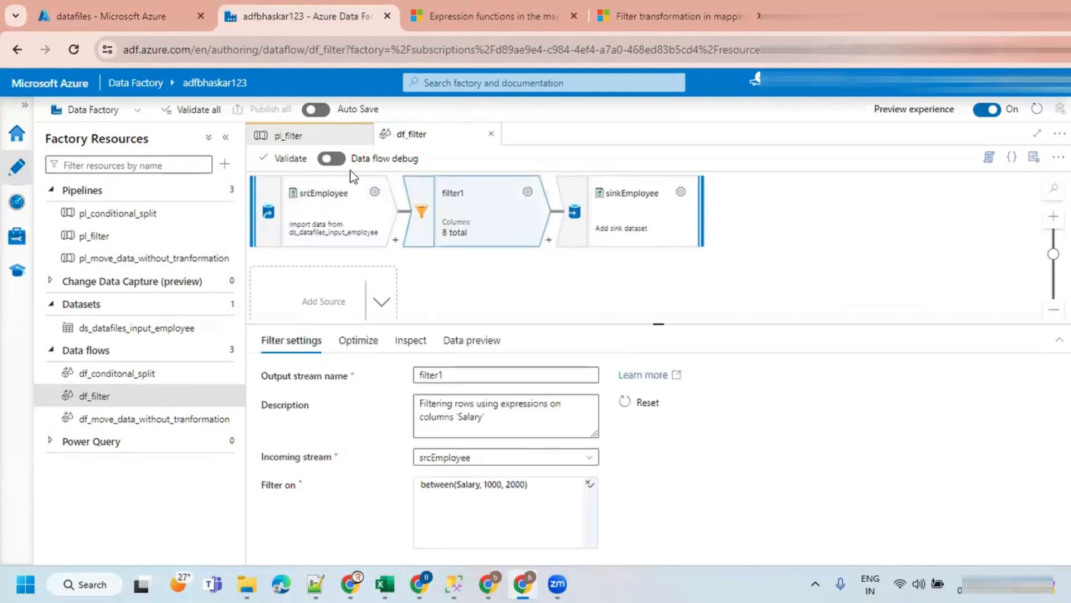
pyautogui.click(548, 291)
pyautogui.click(464, 211)
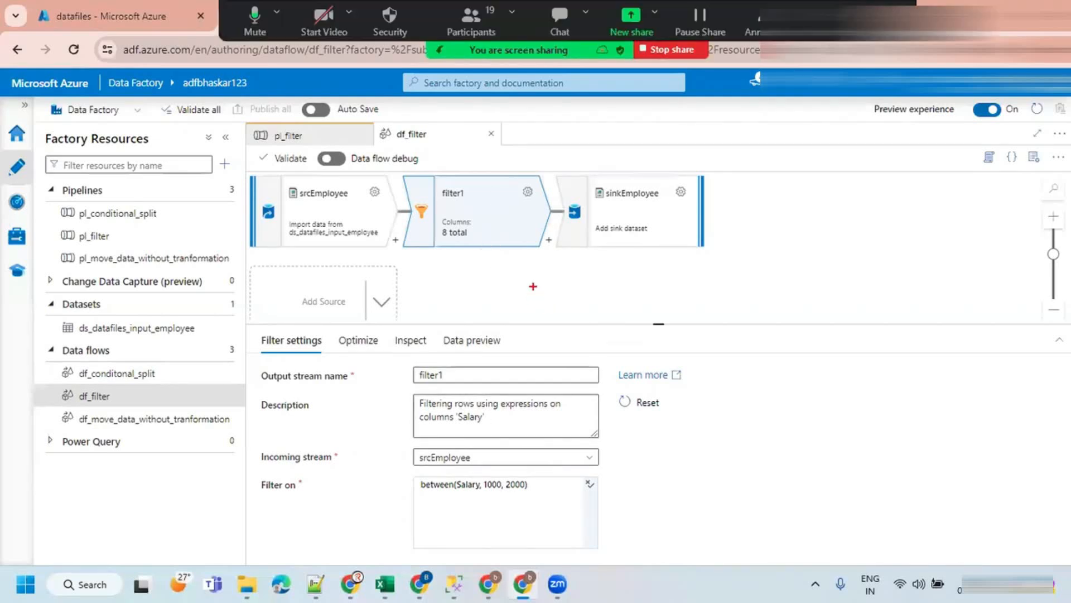
pyautogui.moveTo(533, 282)
pyautogui.mouseDown()
pyautogui.moveTo(559, 319)
pyautogui.moveTo(553, 362)
pyautogui.mouseUp()
pyautogui.moveTo(573, 305)
pyautogui.mouseDown()
pyautogui.moveTo(643, 260)
pyautogui.moveTo(684, 275)
pyautogui.moveTo(724, 240)
pyautogui.mouseUp()
pyautogui.moveTo(728, 267)
pyautogui.mouseDown()
pyautogui.moveTo(773, 240)
pyautogui.moveTo(798, 251)
pyautogui.mouseUp()
pyautogui.moveTo(803, 221)
pyautogui.mouseDown()
pyautogui.moveTo(868, 237)
pyautogui.moveTo(890, 212)
pyautogui.moveTo(887, 258)
pyautogui.mouseUp()
pyautogui.moveTo(764, 314); pyautogui.dragTo(947, 245)
pyautogui.moveTo(829, 302); pyautogui.dragTo(950, 242)
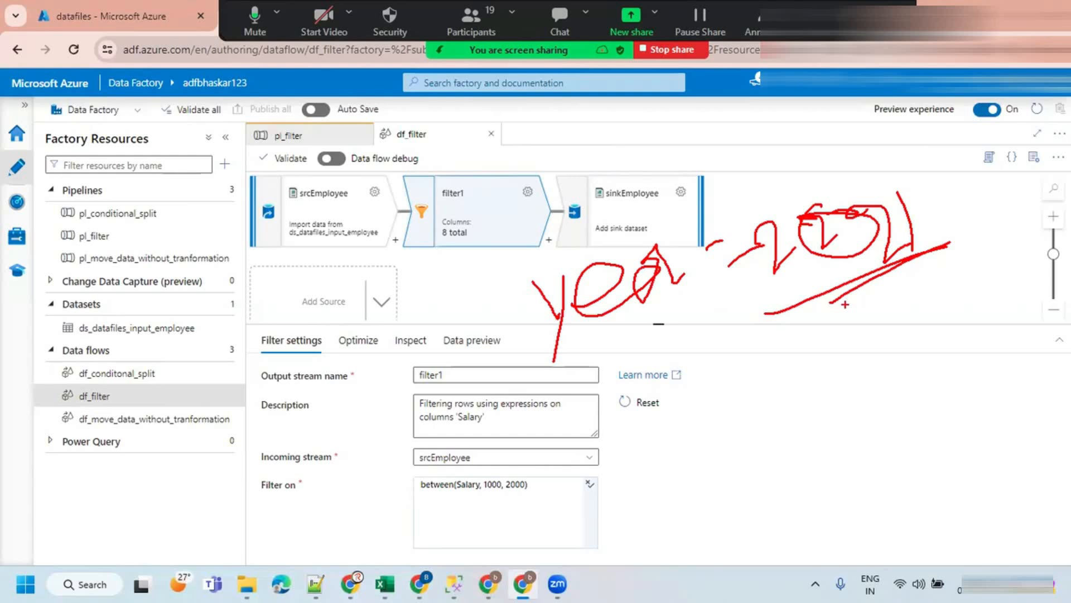
pyautogui.moveTo(918, 170)
pyautogui.mouseDown()
pyautogui.moveTo(614, 201)
pyautogui.moveTo(483, 407)
pyautogui.moveTo(948, 276)
pyautogui.moveTo(921, 170)
pyautogui.mouseUp()
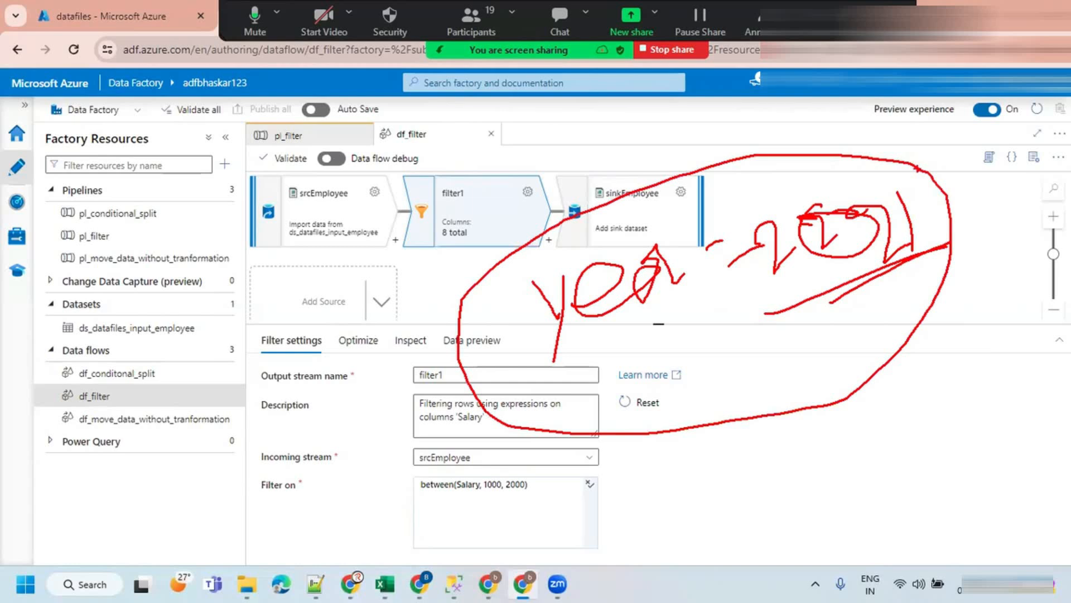
pyautogui.moveTo(616, 91)
pyautogui.mouseDown()
pyautogui.moveTo(641, 110)
pyautogui.moveTo(646, 169)
pyautogui.moveTo(661, 149)
pyautogui.moveTo(647, 170)
pyautogui.mouseUp()
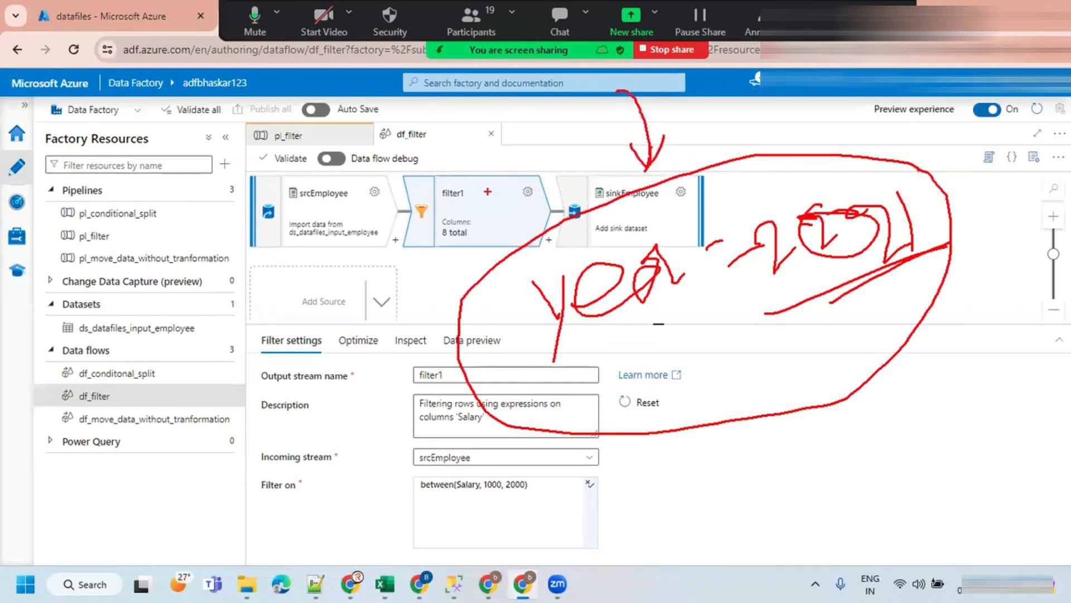
pyautogui.moveTo(482, 137); pyautogui.dragTo(475, 211)
pyautogui.moveTo(462, 180)
pyautogui.mouseDown()
pyautogui.moveTo(474, 210)
pyautogui.moveTo(502, 186)
pyautogui.mouseUp()
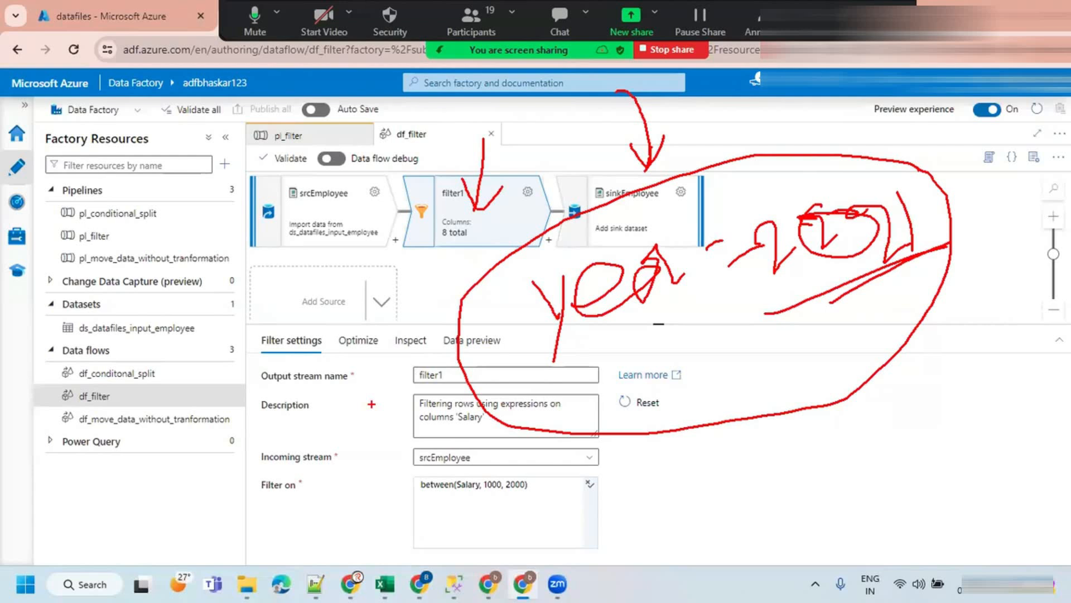
# Close the df_filter and pl_filter tabs and reopen the pl_filter pipeline.
pyautogui.click(502, 294)
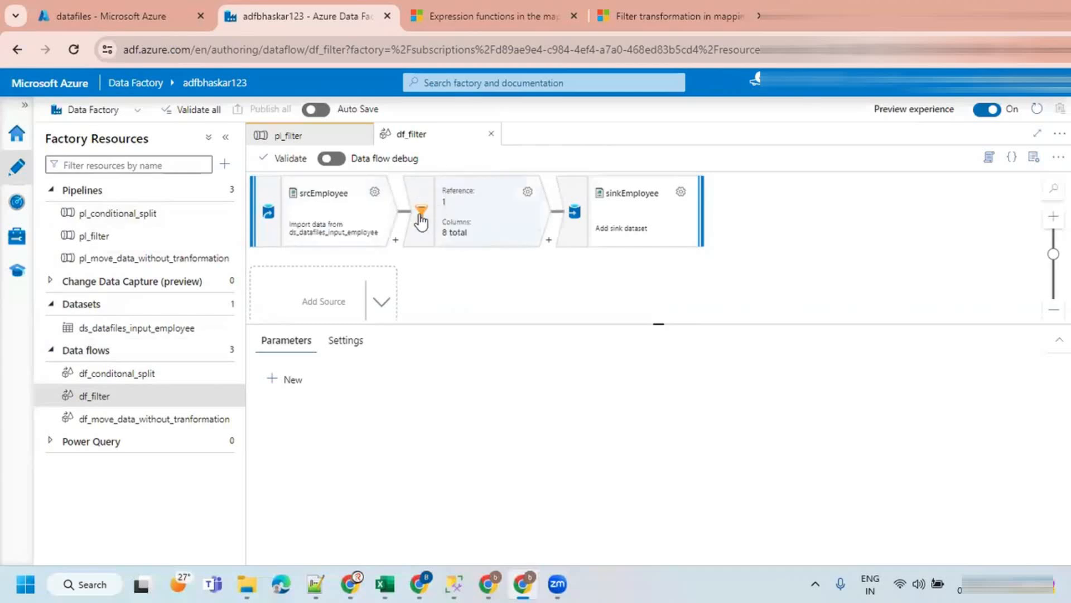
pyautogui.click(491, 134)
pyautogui.click(363, 135)
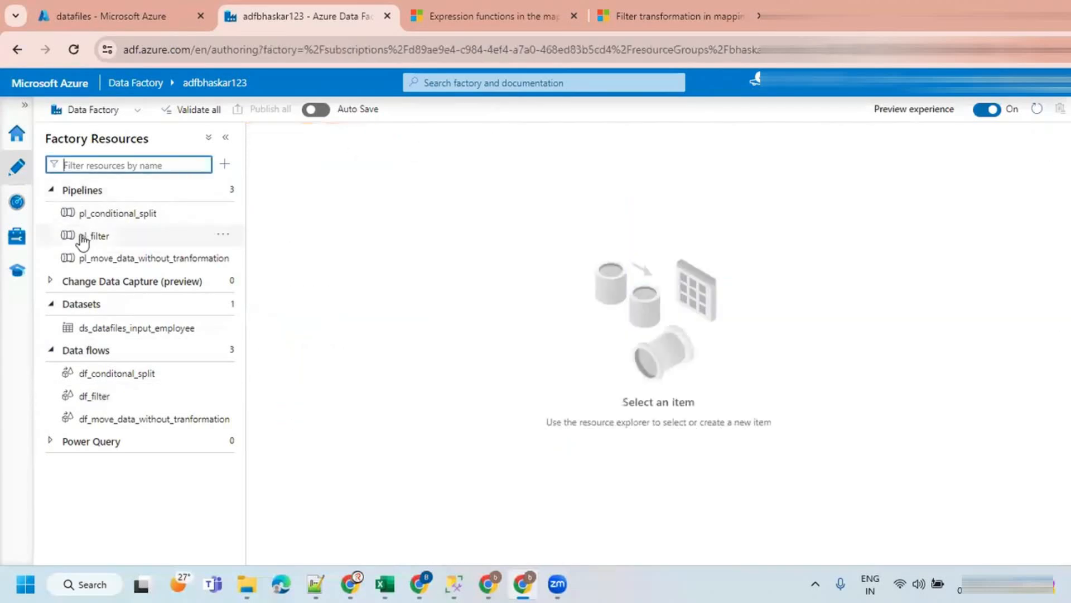
pyautogui.click(93, 236)
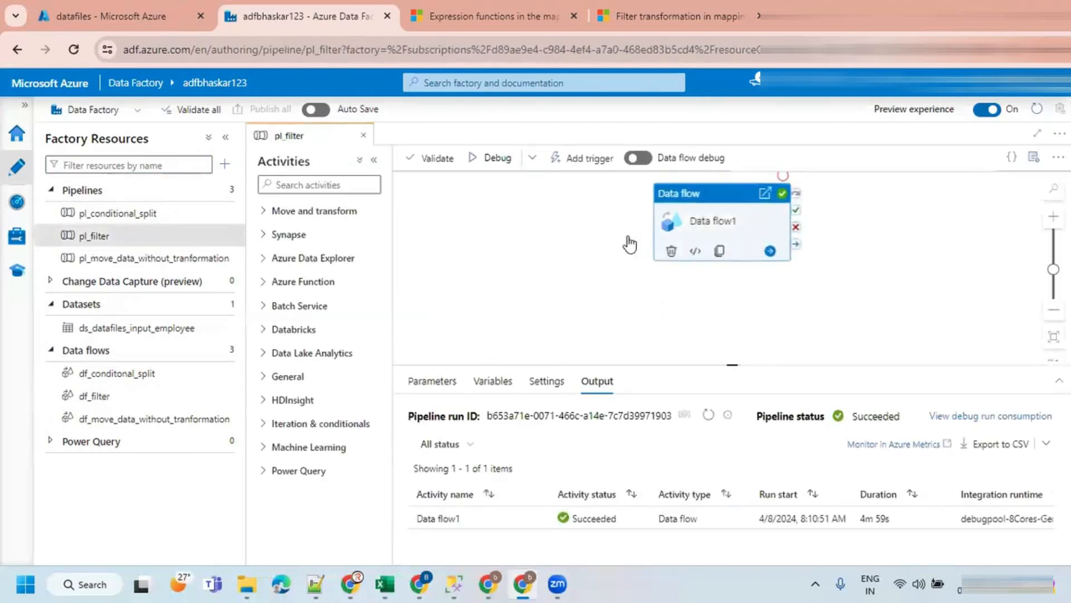
pyautogui.click(471, 251)
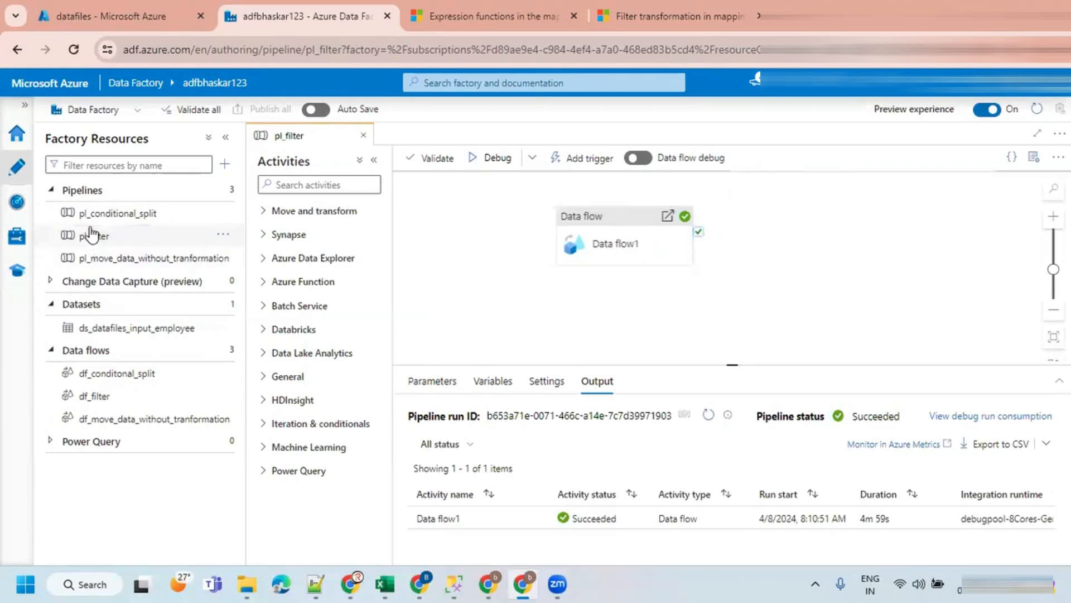
pyautogui.click(132, 239)
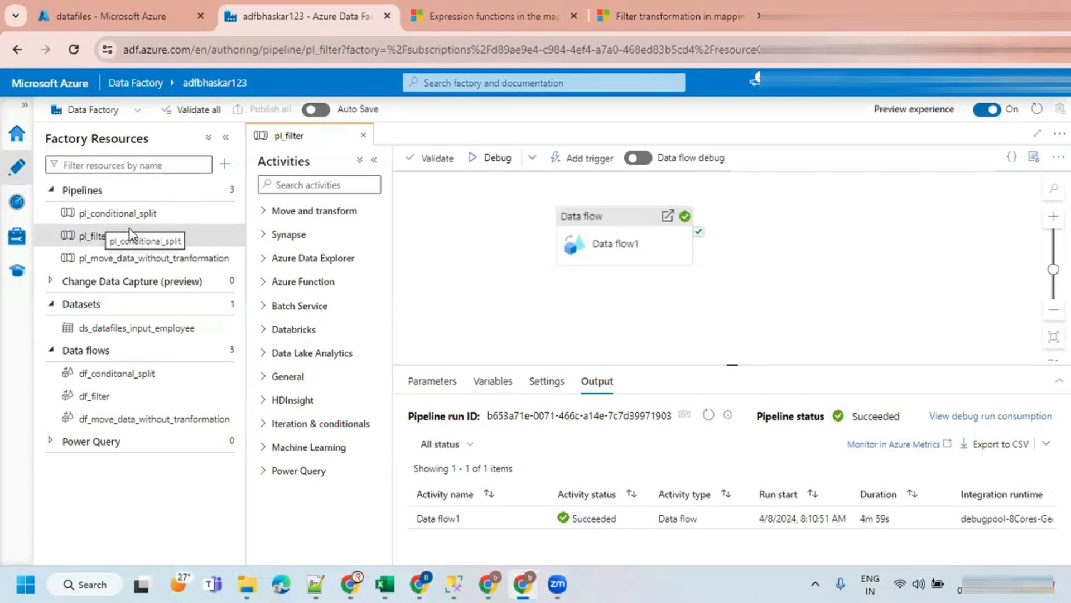
# Examine the compute size choices in the settings of the Data flow1 activity, and collapse the Factory Resources pane.
pyautogui.click(625, 240)
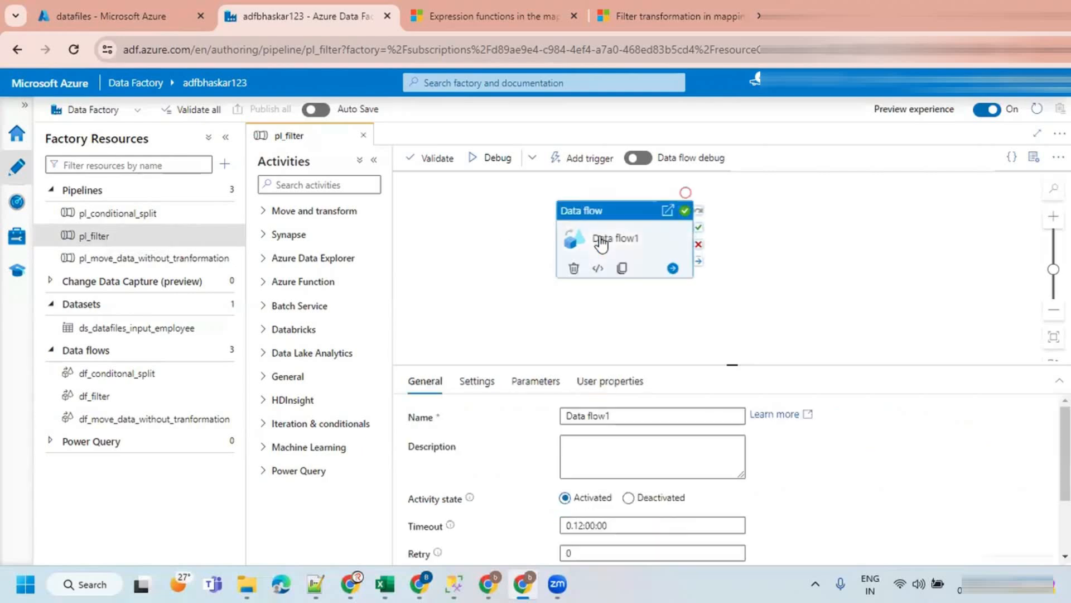
pyautogui.moveTo(731, 364); pyautogui.dragTo(731, 298)
pyautogui.click(475, 316)
pyautogui.click(603, 406)
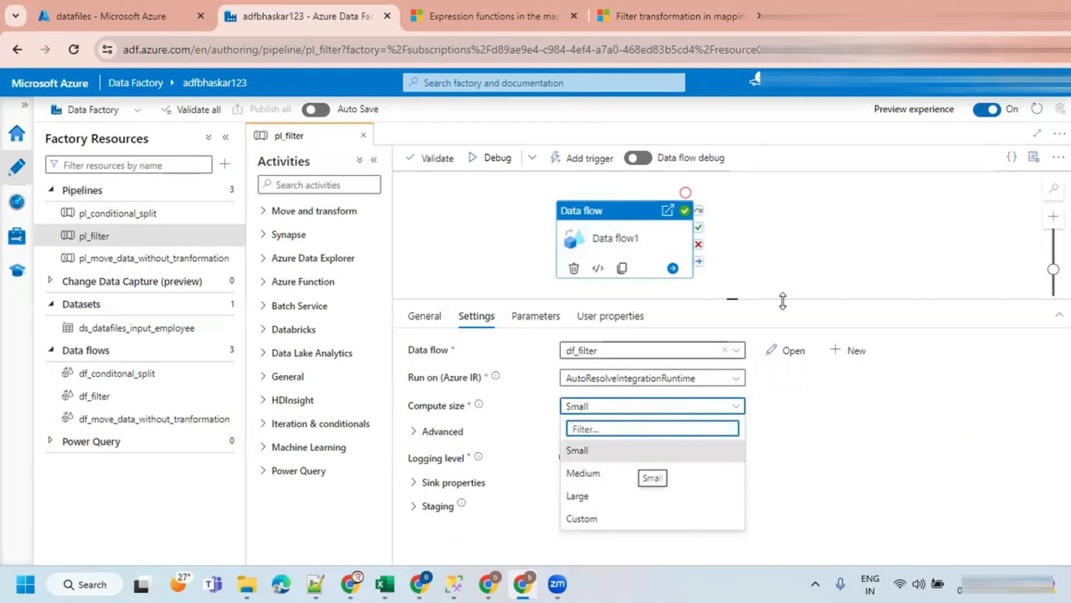
pyautogui.moveTo(732, 298); pyautogui.dragTo(732, 310)
pyautogui.click(762, 293)
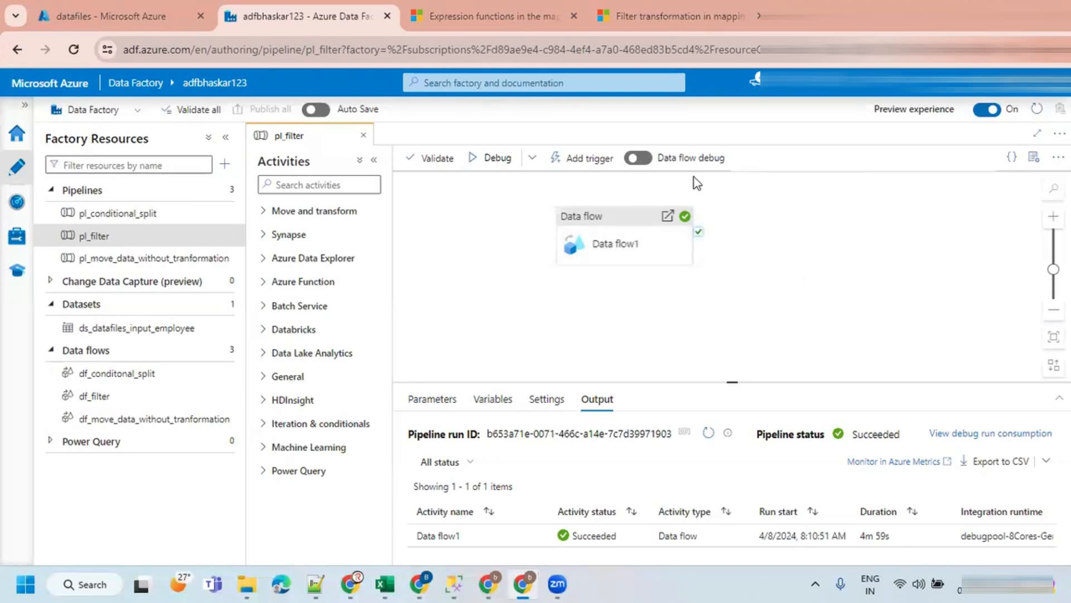
pyautogui.click(617, 248)
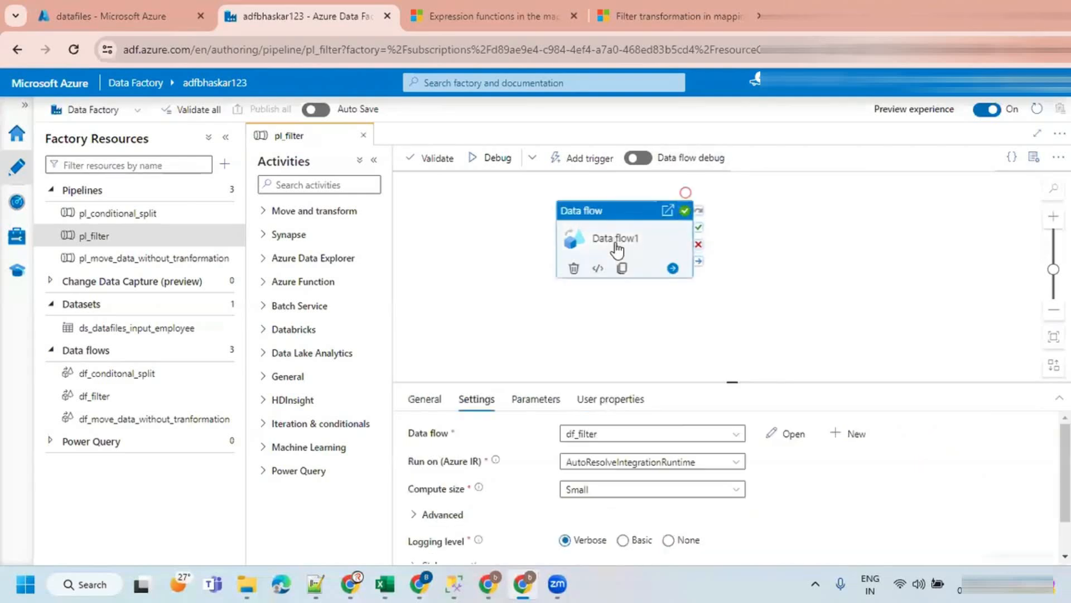
pyautogui.click(612, 489)
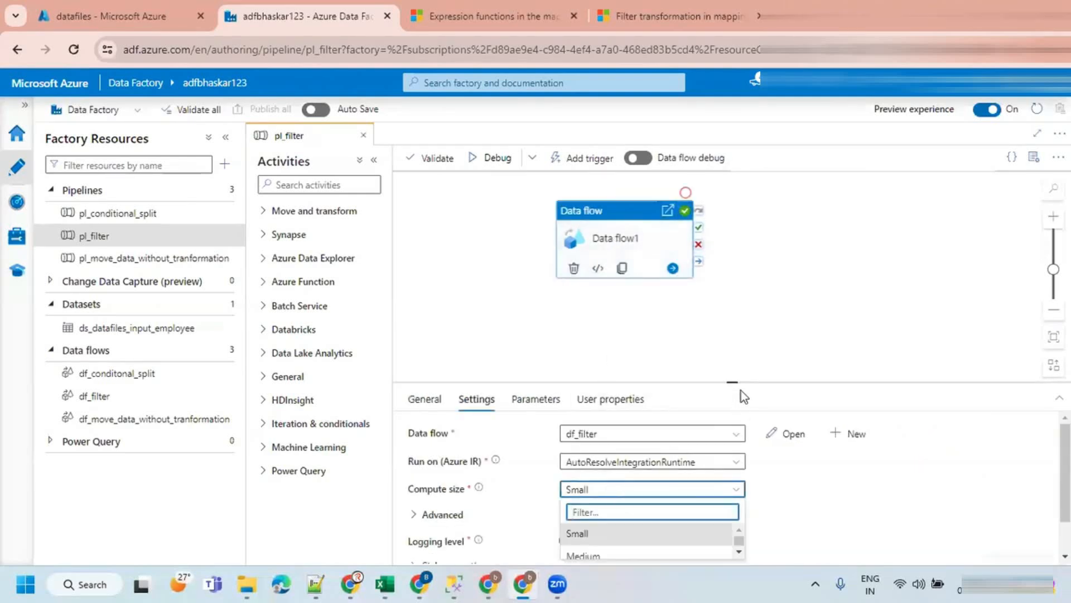
pyautogui.moveTo(734, 382); pyautogui.dragTo(732, 271)
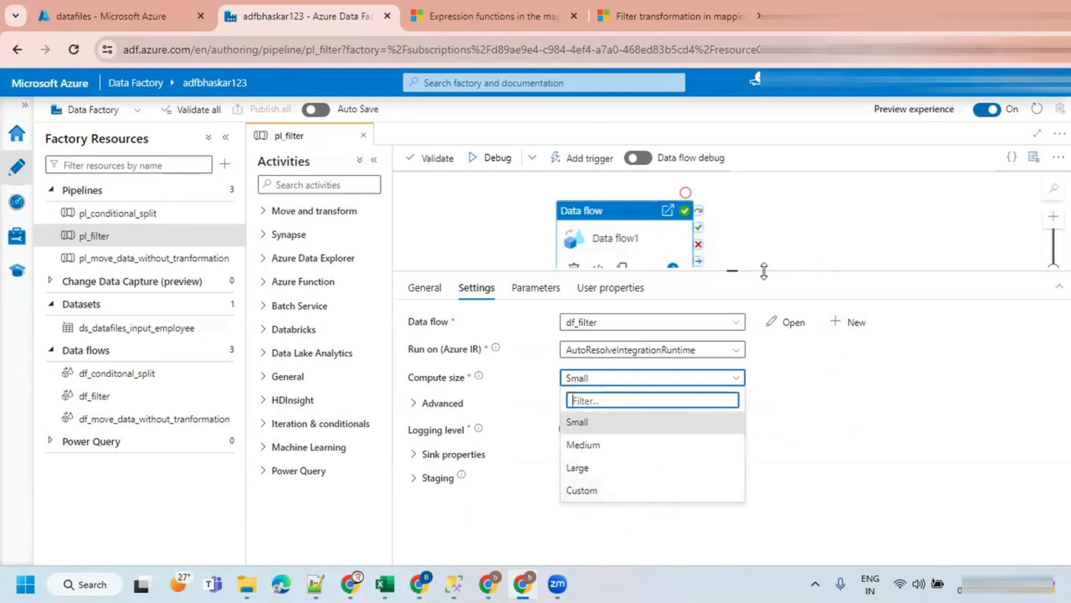
pyautogui.moveTo(728, 272); pyautogui.dragTo(734, 370)
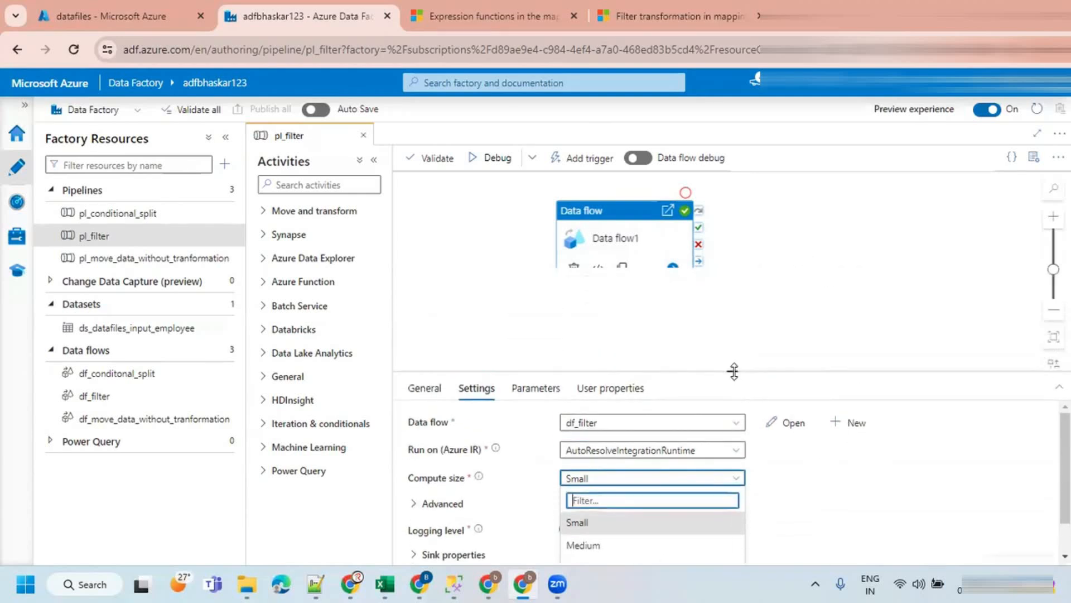
pyautogui.click(765, 284)
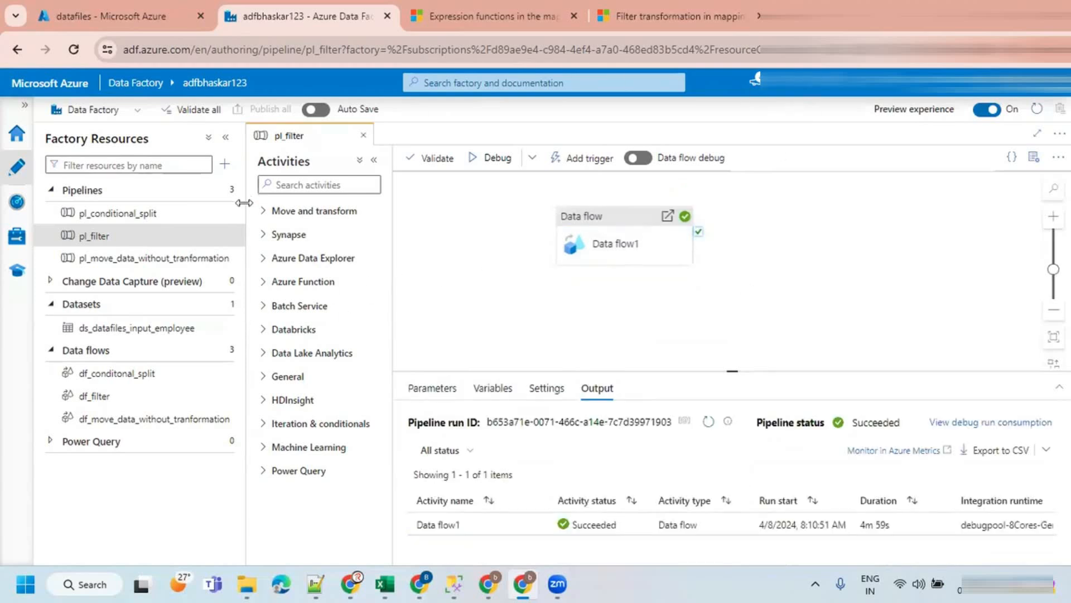
pyautogui.click(226, 137)
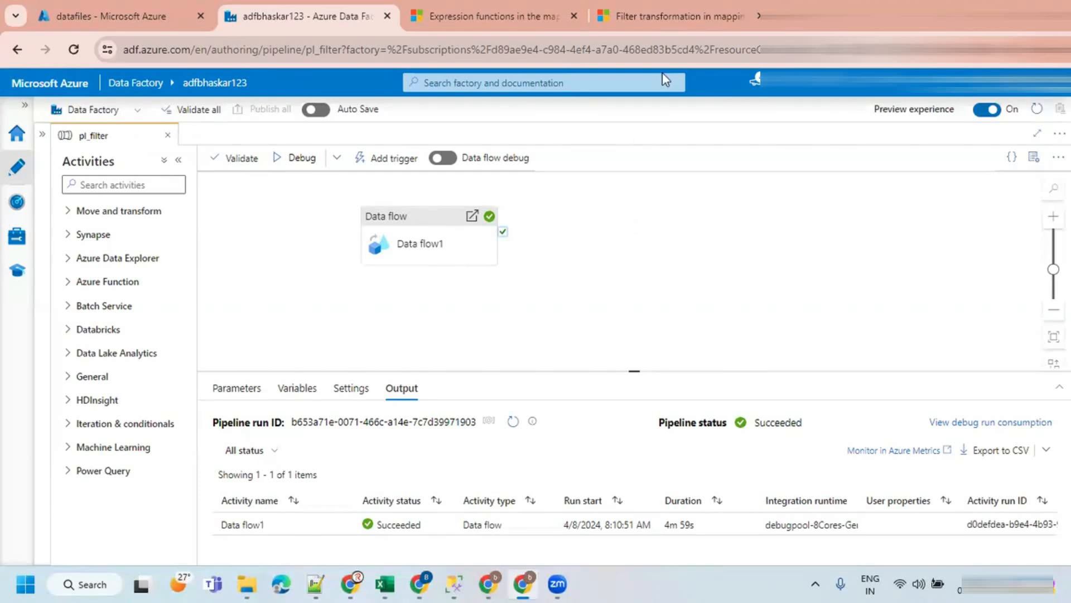
# Search Google in a new tab for "data factory pricing calculator" and open Microsoft's Data Pipeline pricing result in a separate tab.
pyautogui.hotkey('ctrl', 't')
pyautogui.write('go')
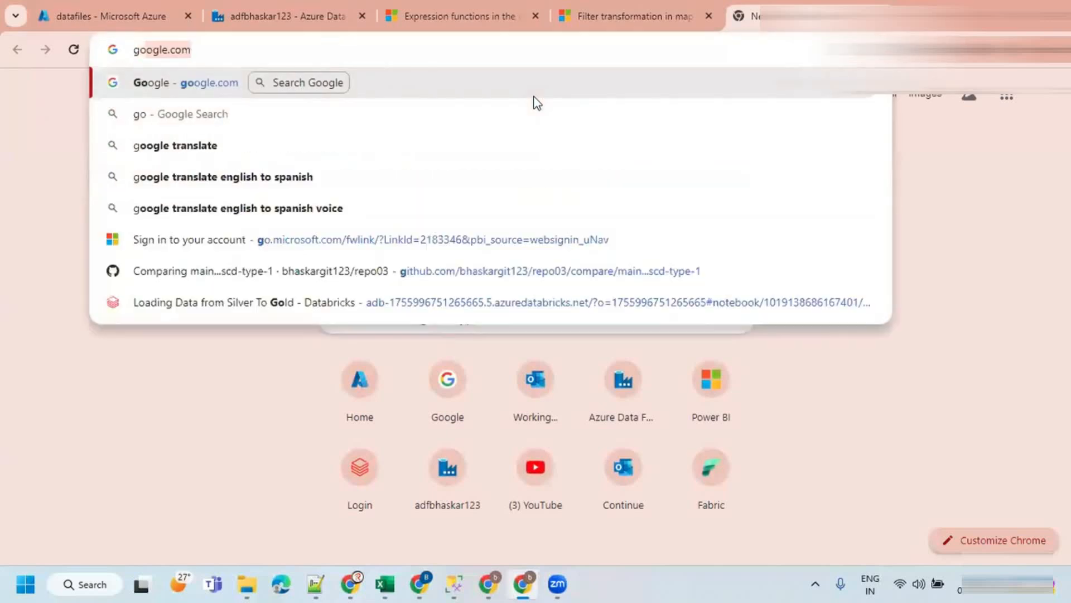
pyautogui.press('Return')
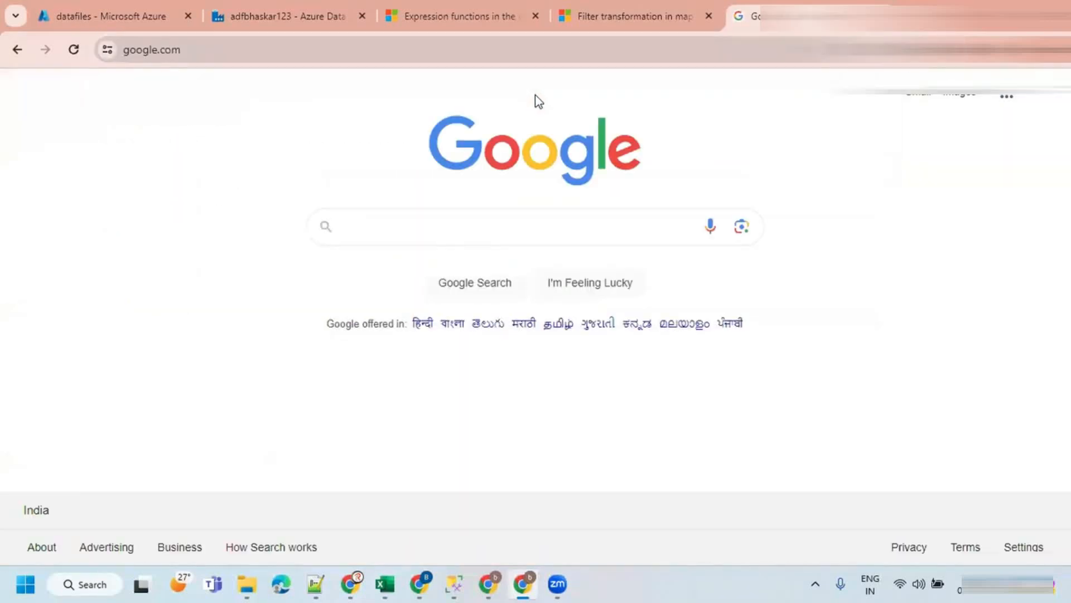
pyautogui.write('data factory')
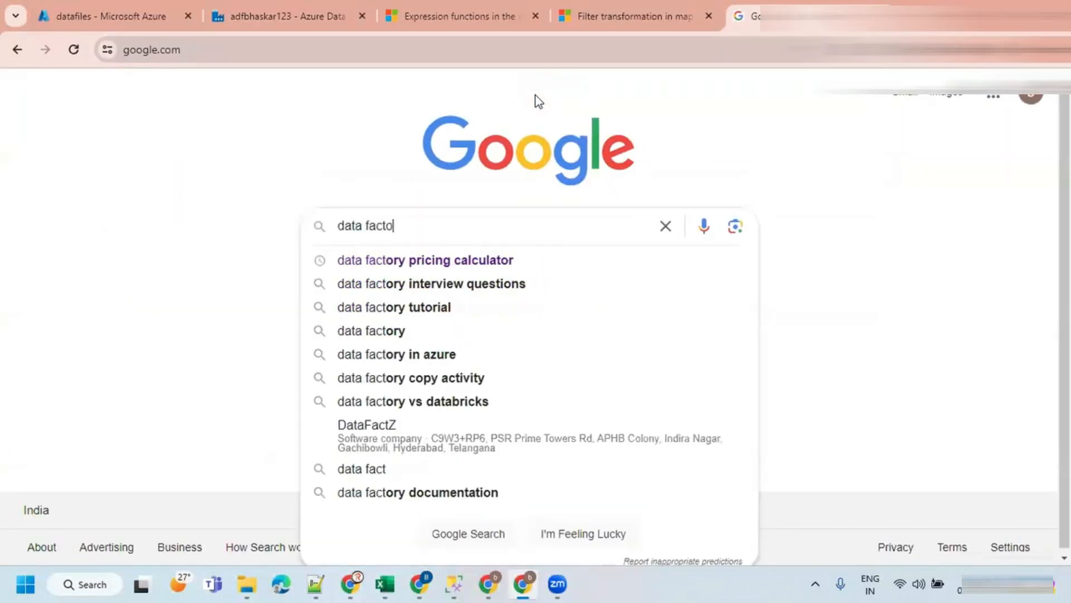
pyautogui.press('Down')
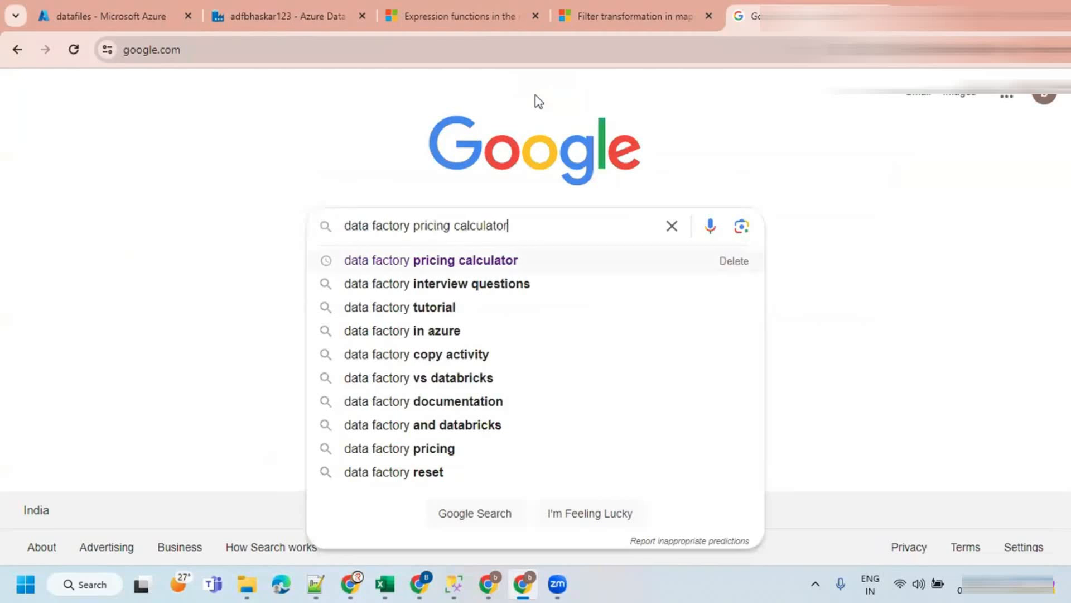
pyautogui.press('Return')
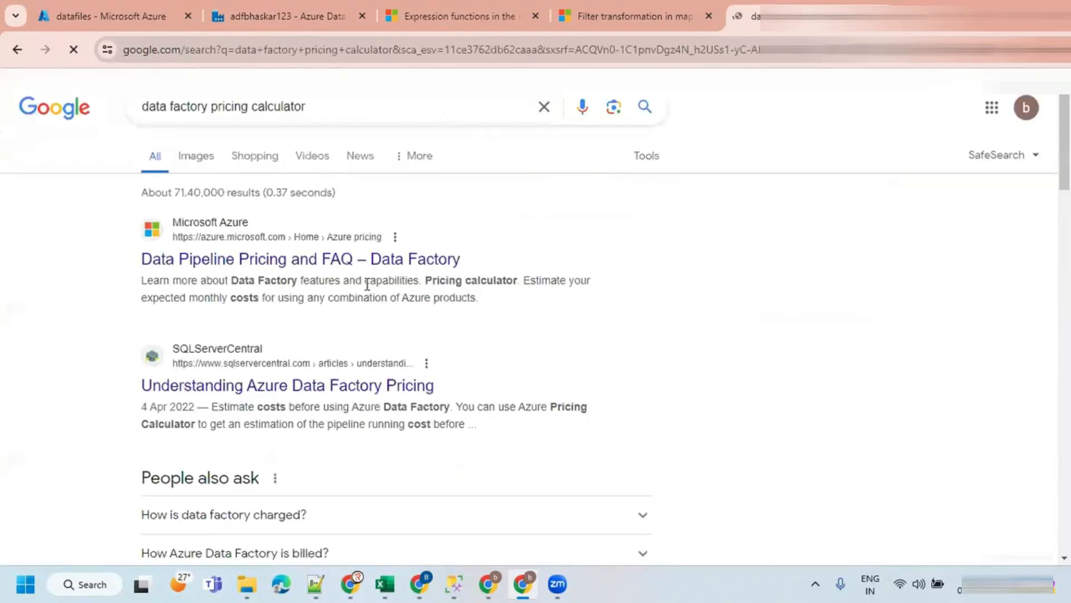
pyautogui.rightClick(342, 263)
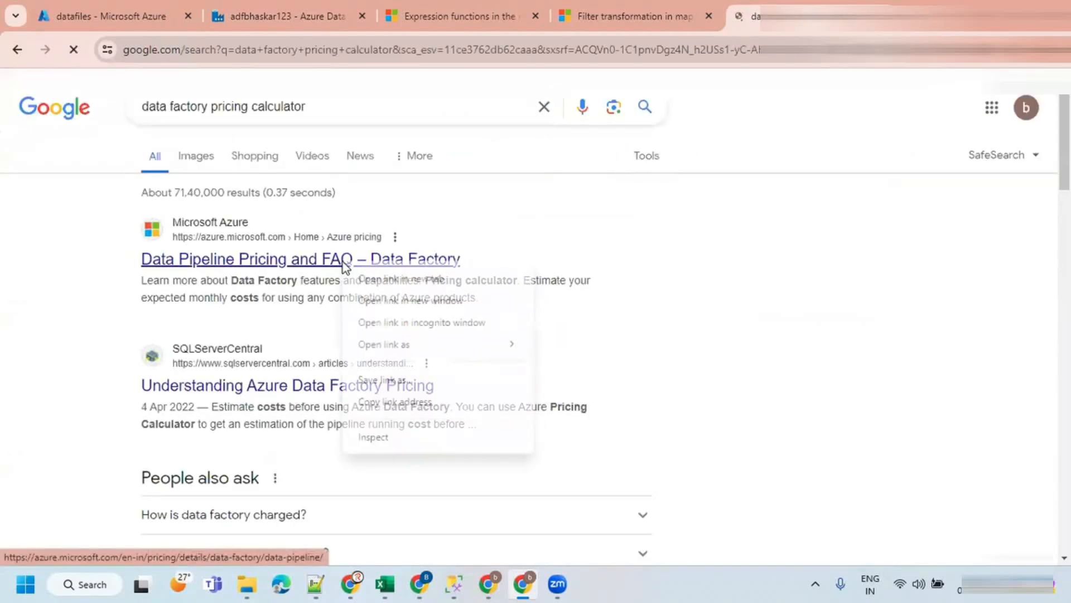
pyautogui.click(474, 279)
pyautogui.scroll(-3, 409, 386)
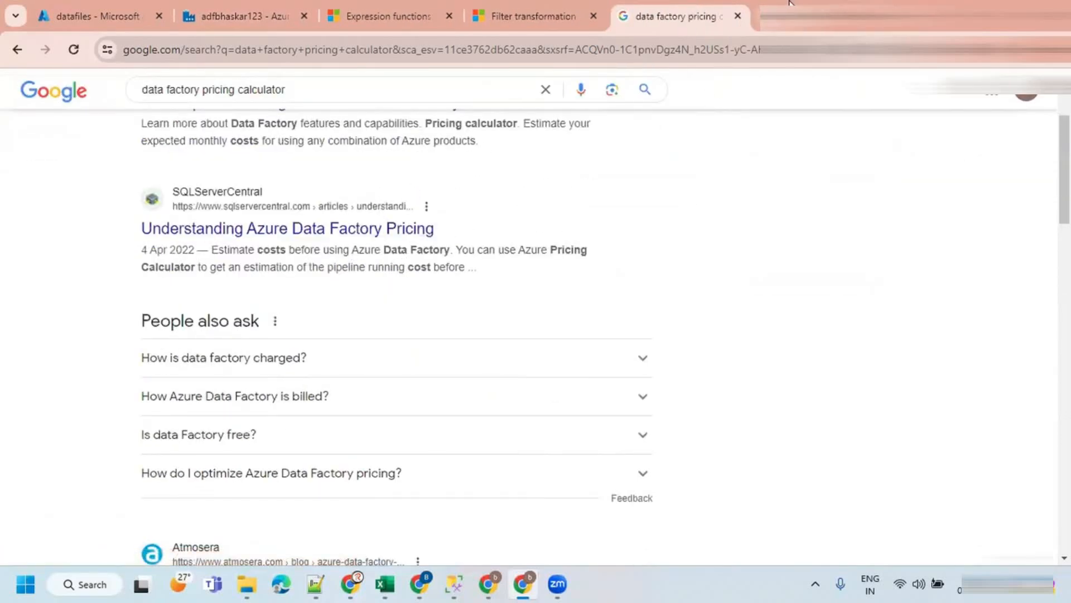
pyautogui.click(820, 15)
# Find the pricing filters on the Data Pipeline pricing page and check the region choices, keeping East US.
pyautogui.scroll(-2, 470, 270)
pyautogui.scroll(-10, 470, 270)
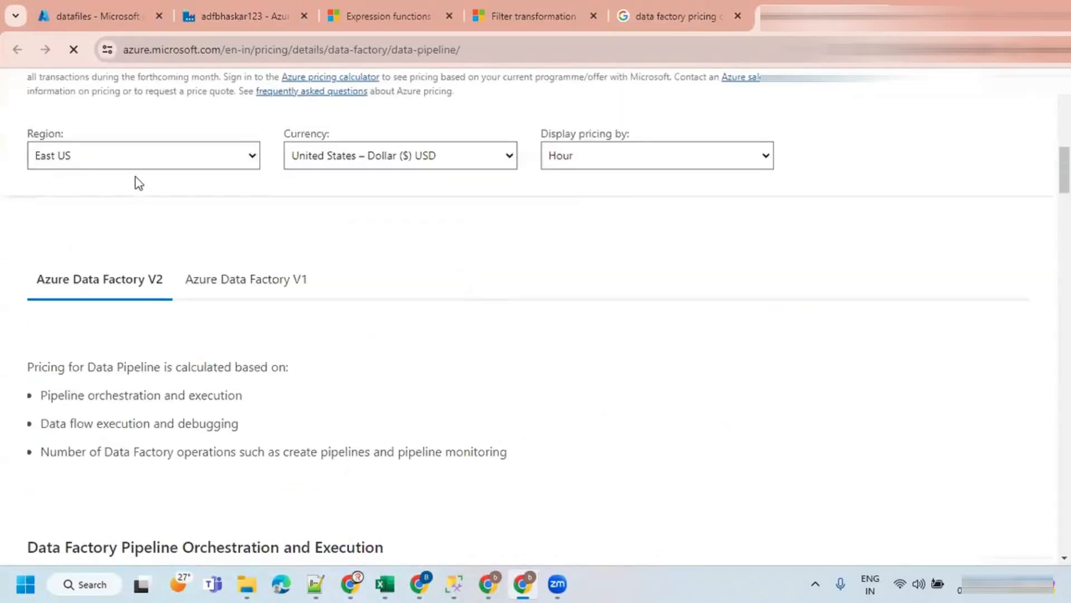
pyautogui.click(215, 159)
pyautogui.click(401, 229)
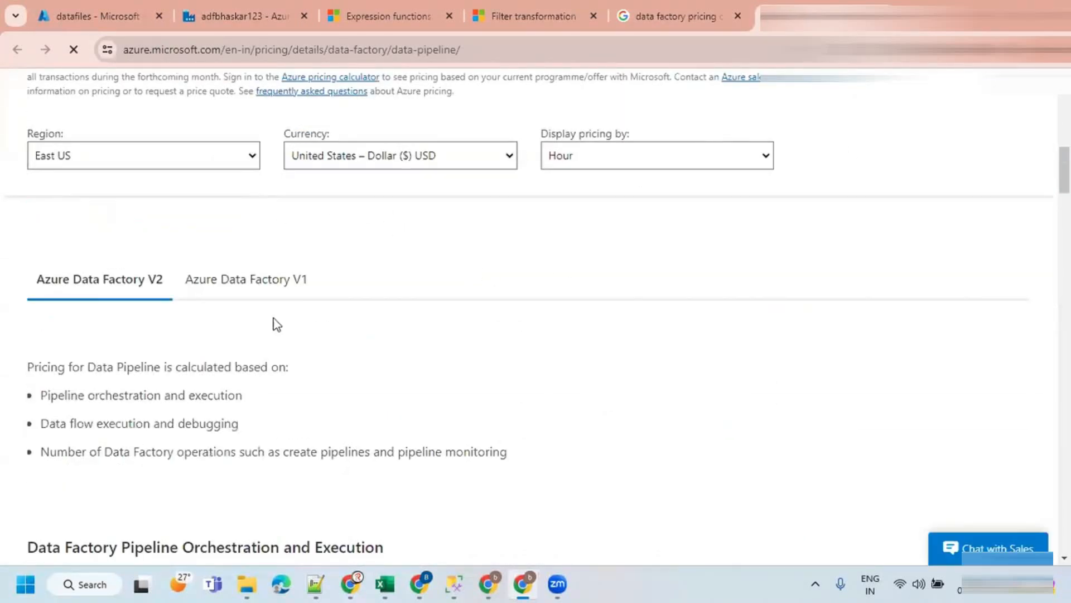
# Examine the Azure Integration Runtime prices for orchestration and data movement activity in the Pipeline Orchestration and Execution table.
pyautogui.scroll(-9, 399, 230)
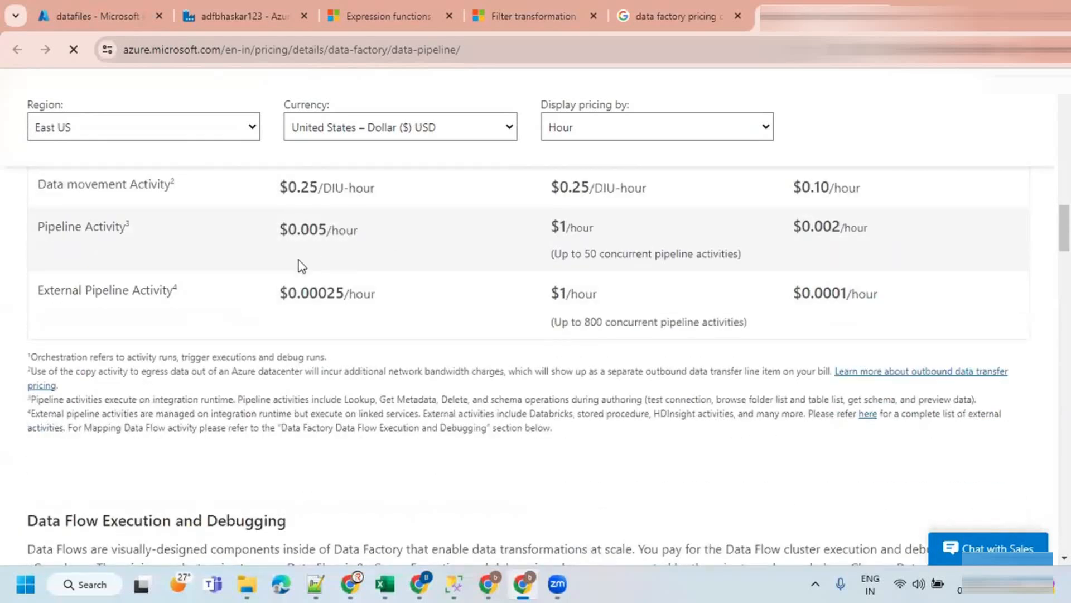
pyautogui.scroll(1, 301, 263)
pyautogui.scroll(3, 363, 293)
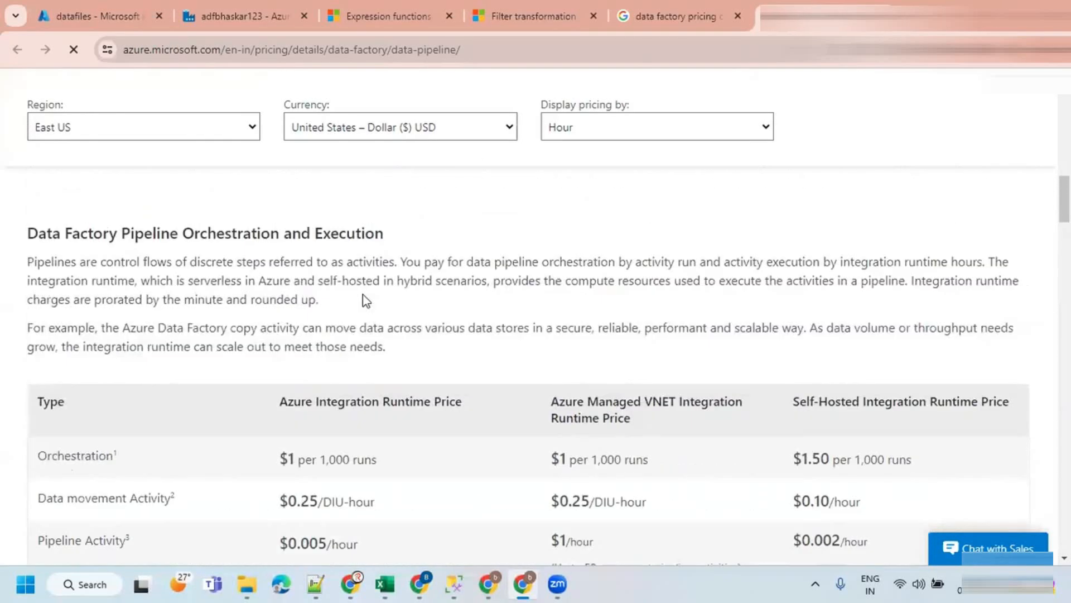
pyautogui.scroll(-3, 363, 293)
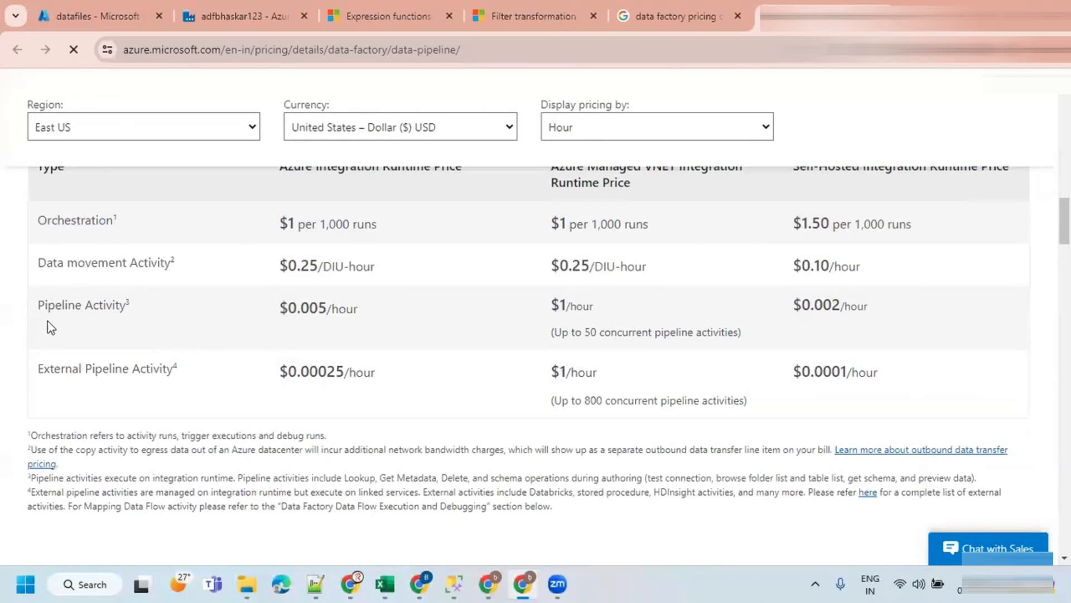
pyautogui.moveTo(46, 262); pyautogui.dragTo(158, 263)
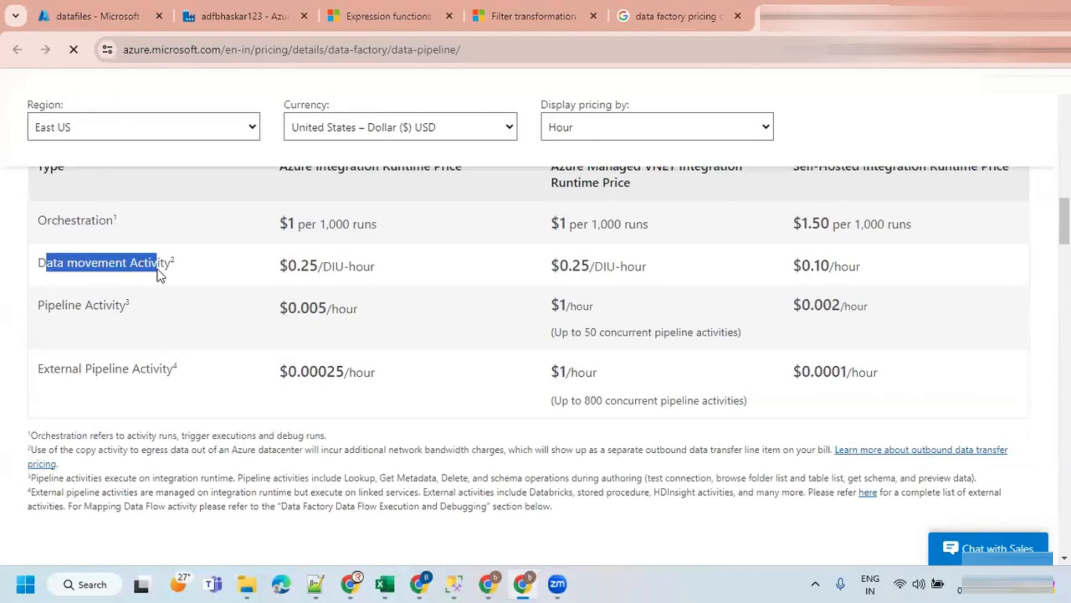
pyautogui.scroll(1, 430, 302)
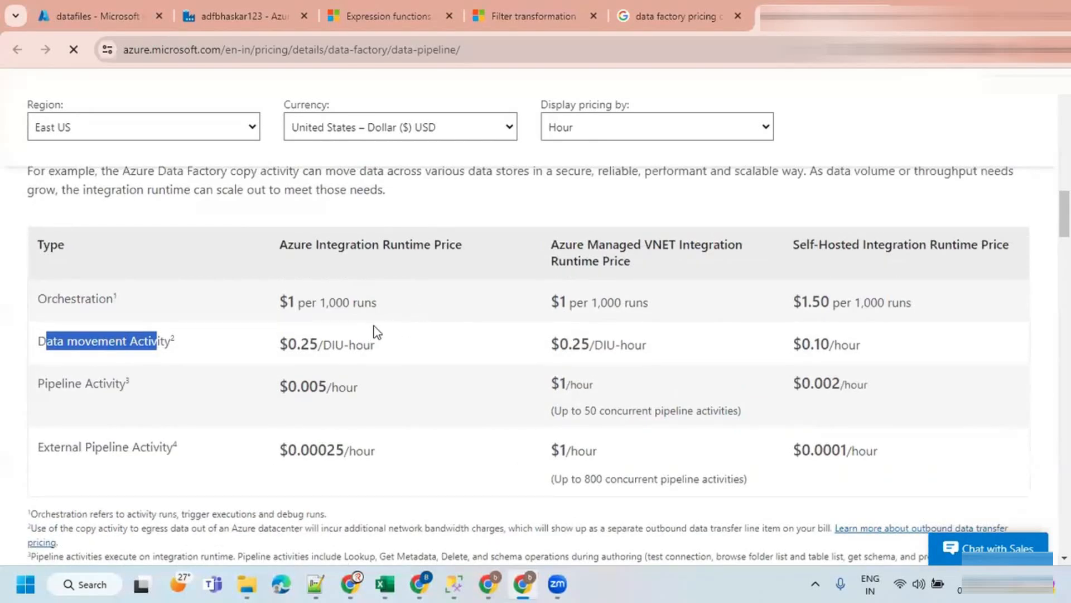
pyautogui.scroll(-1, 353, 358)
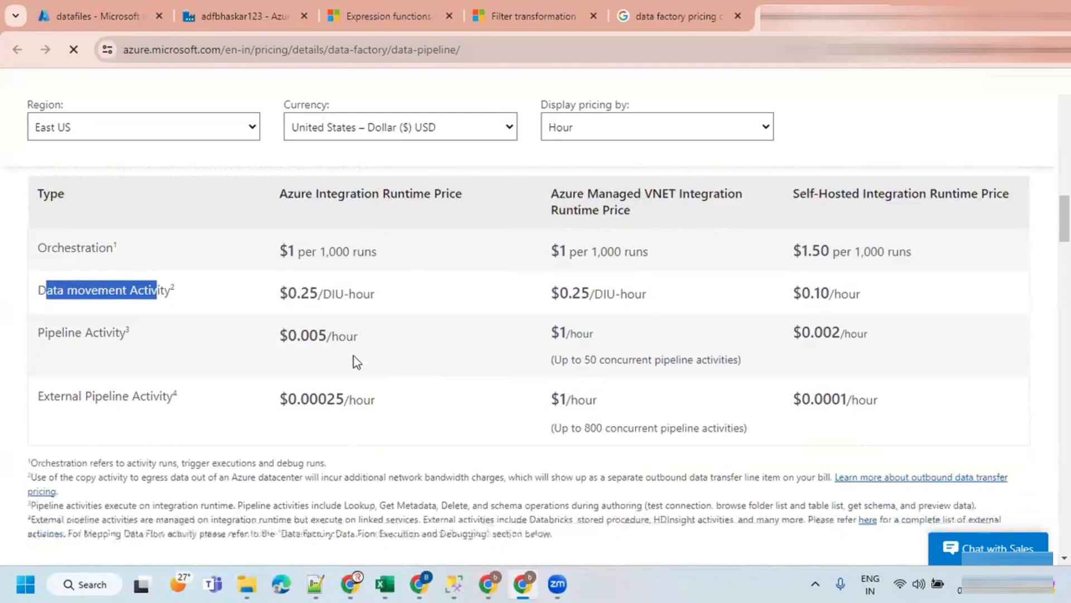
pyautogui.moveTo(278, 222); pyautogui.dragTo(377, 223)
# Set the pricing region to Central India and the currency to India – Rupee (₹) INR.
pyautogui.scroll(-1, 189, 360)
pyautogui.scroll(-12, 276, 314)
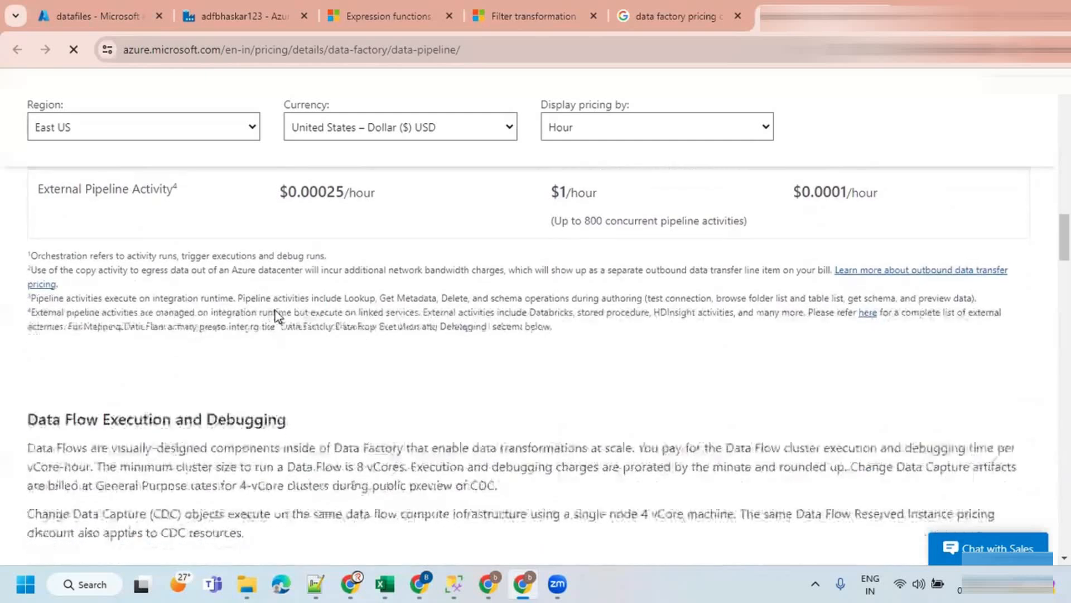
pyautogui.scroll(5, 276, 313)
pyautogui.scroll(15, 277, 315)
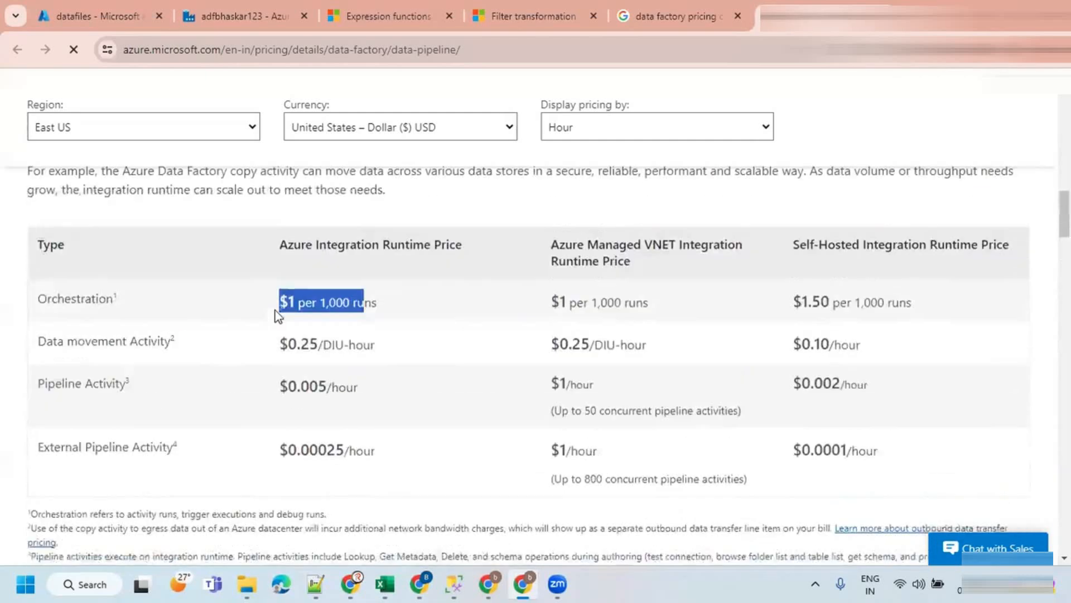
pyautogui.click(244, 133)
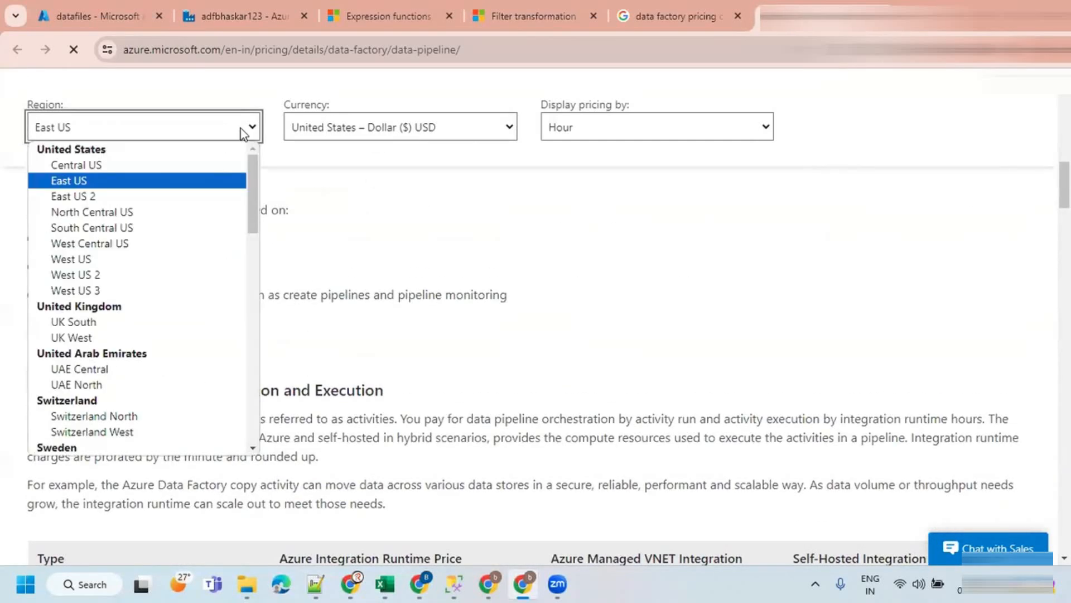
pyautogui.press('c')
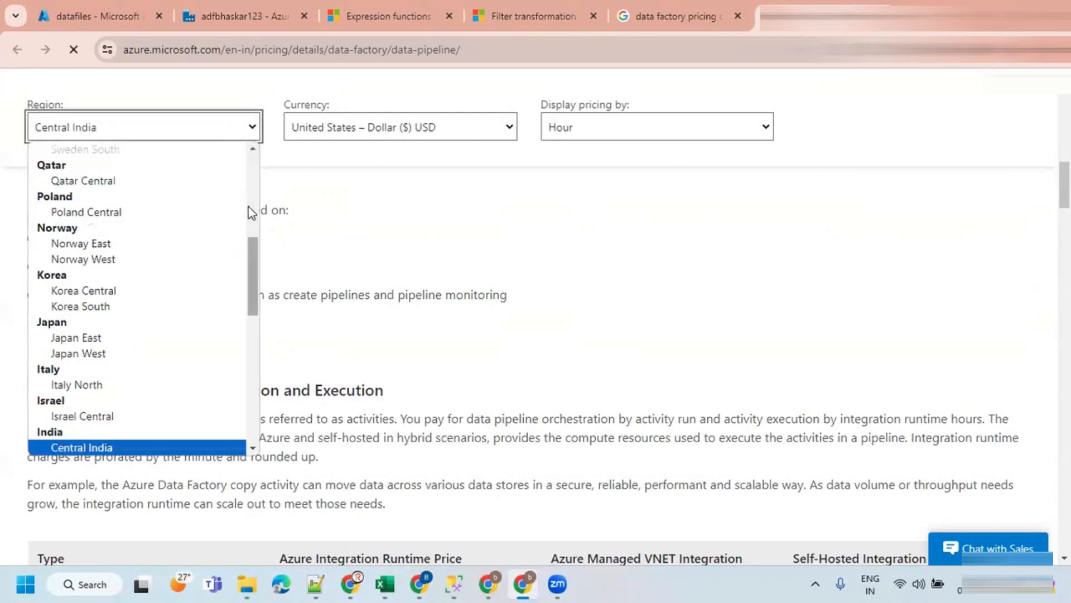
pyautogui.click(143, 447)
pyautogui.click(381, 134)
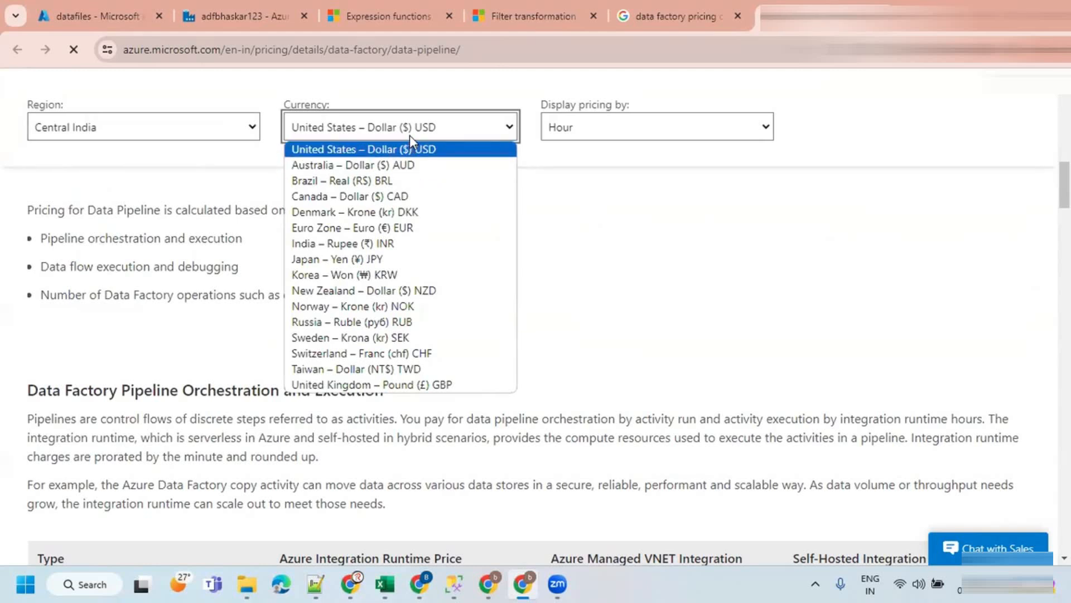
pyautogui.press('i')
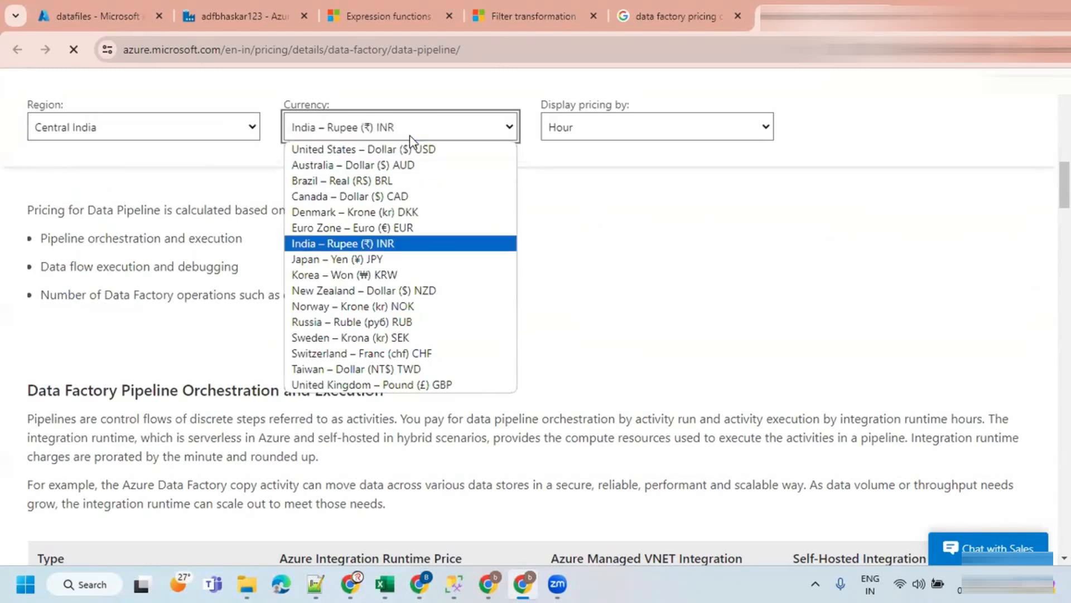
pyautogui.click(368, 243)
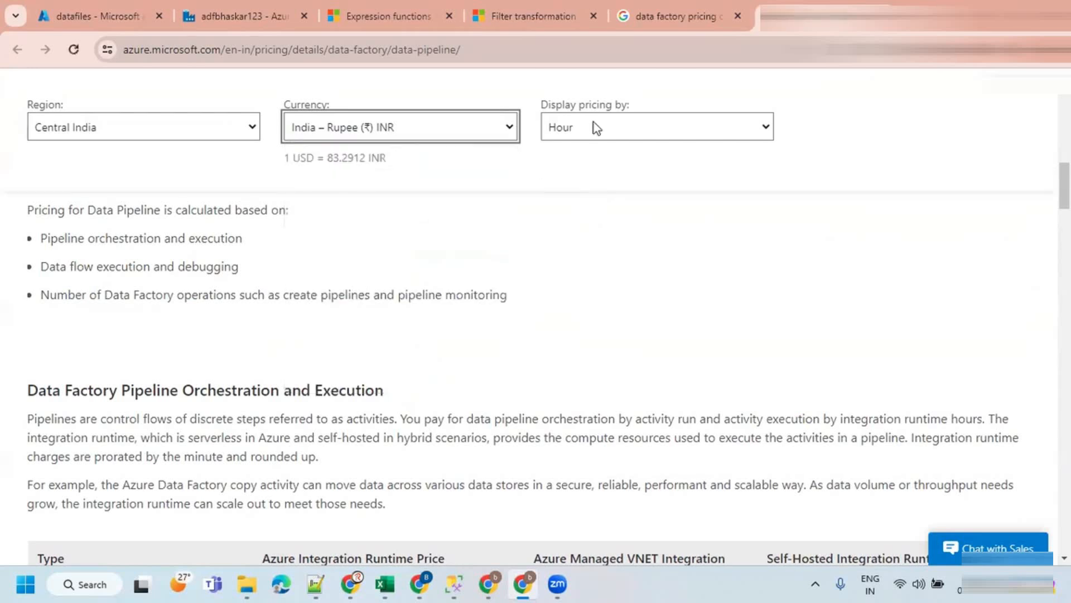
# Examine the Azure Integration Runtime rupee prices for pipeline activity and external pipeline activity in the orchestration and execution table.
pyautogui.scroll(-1, 502, 239)
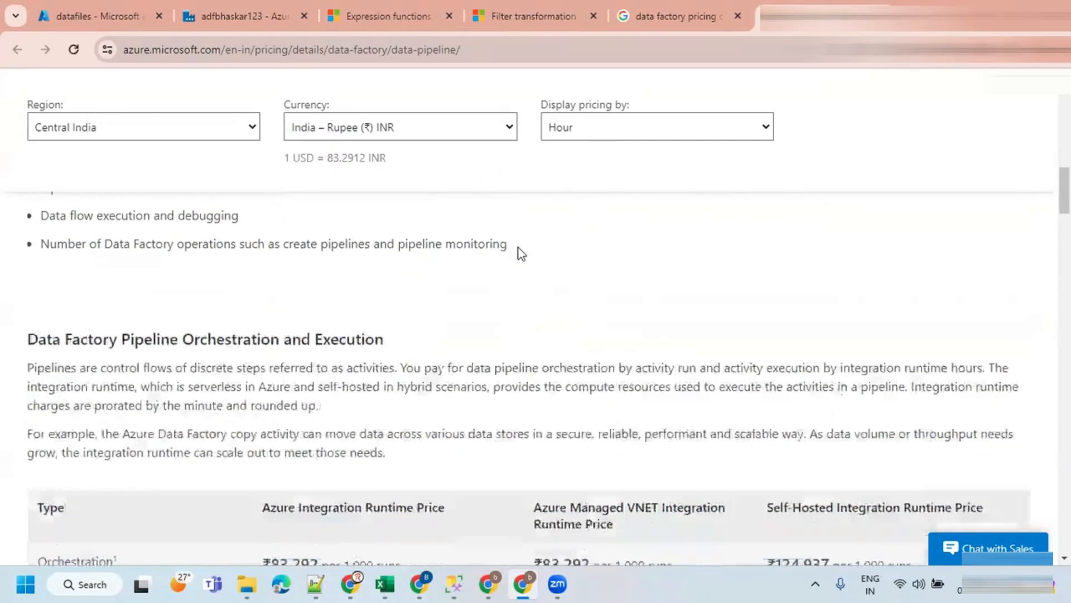
pyautogui.scroll(-3, 517, 248)
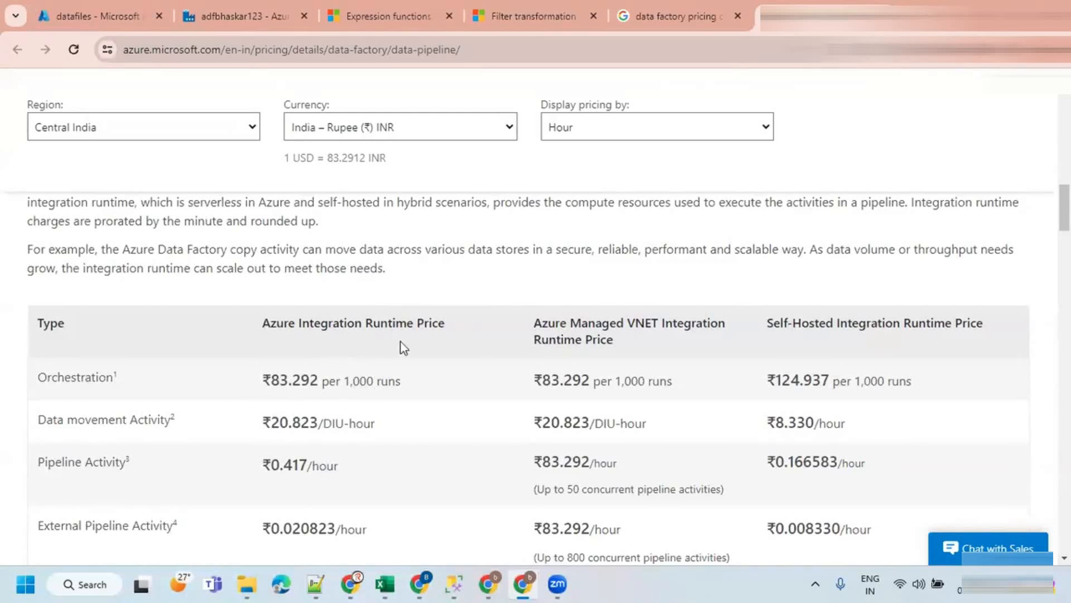
pyautogui.scroll(-1, 404, 347)
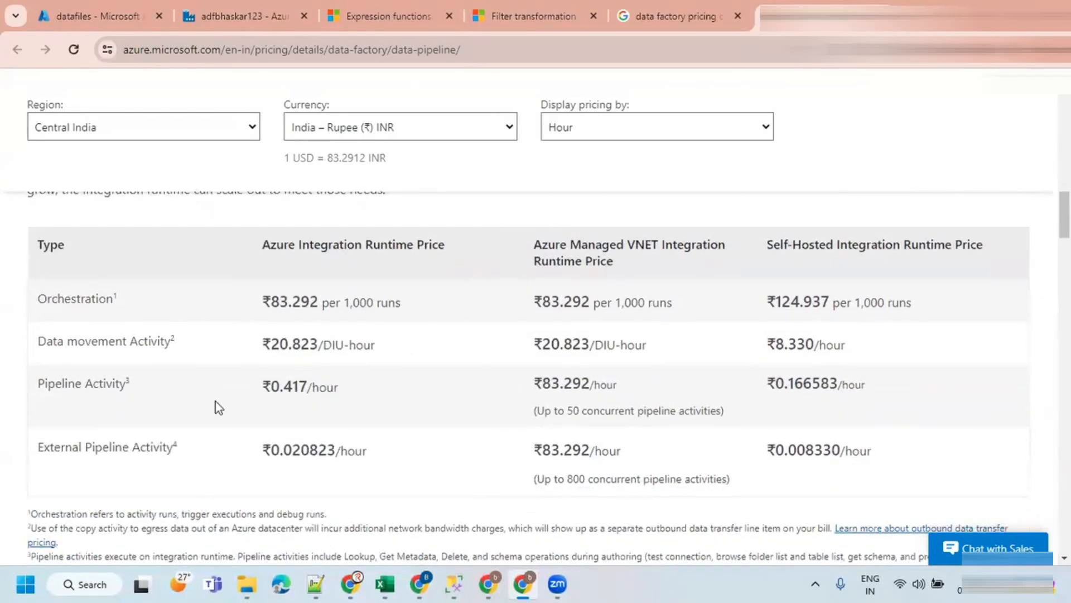
pyautogui.moveTo(259, 389); pyautogui.dragTo(339, 391)
pyautogui.scroll(-2, 312, 391)
pyautogui.moveTo(260, 292); pyautogui.dragTo(367, 295)
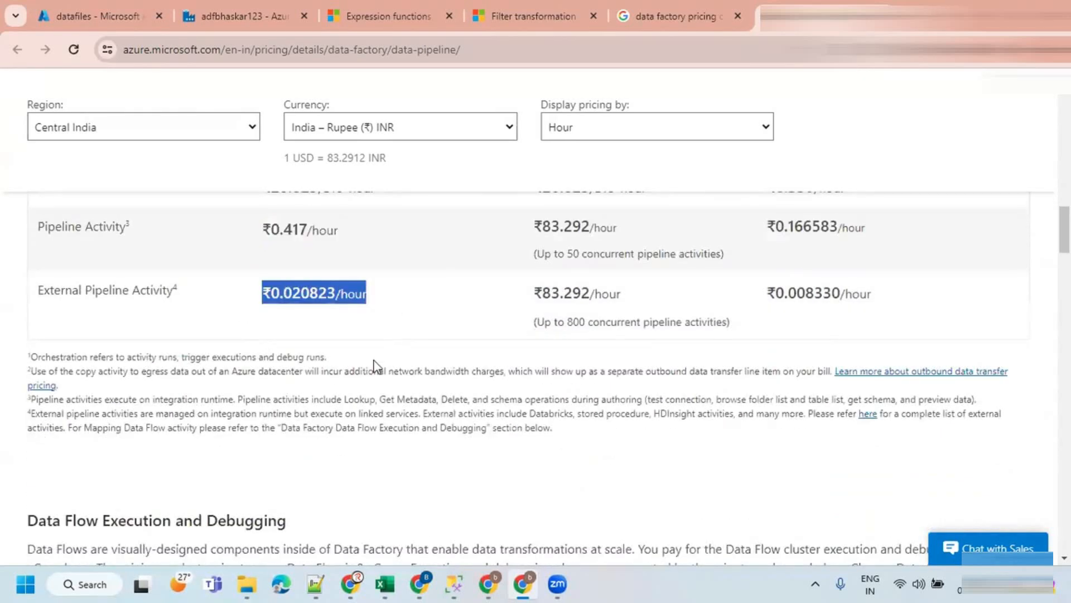
# Examine the General Purpose and Memory Optimised vCore-hour prices under Data Flow Execution and Debugging.
pyautogui.scroll(-7, 374, 365)
pyautogui.scroll(2, 374, 365)
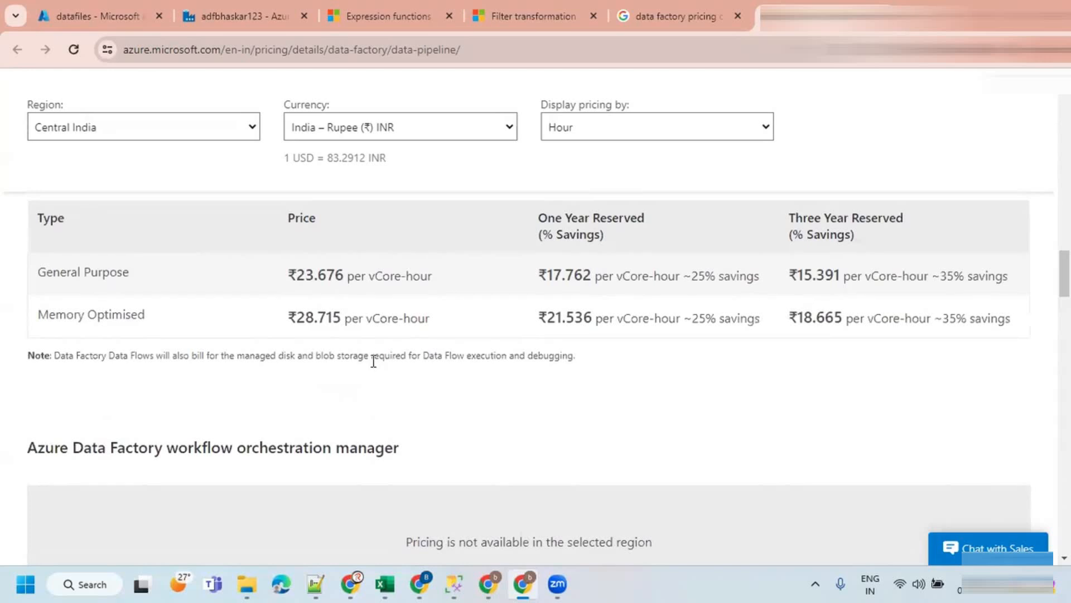
pyautogui.scroll(1, 373, 361)
pyautogui.moveTo(287, 354); pyautogui.dragTo(335, 355)
pyautogui.moveTo(288, 396); pyautogui.dragTo(317, 398)
pyautogui.scroll(1, 380, 382)
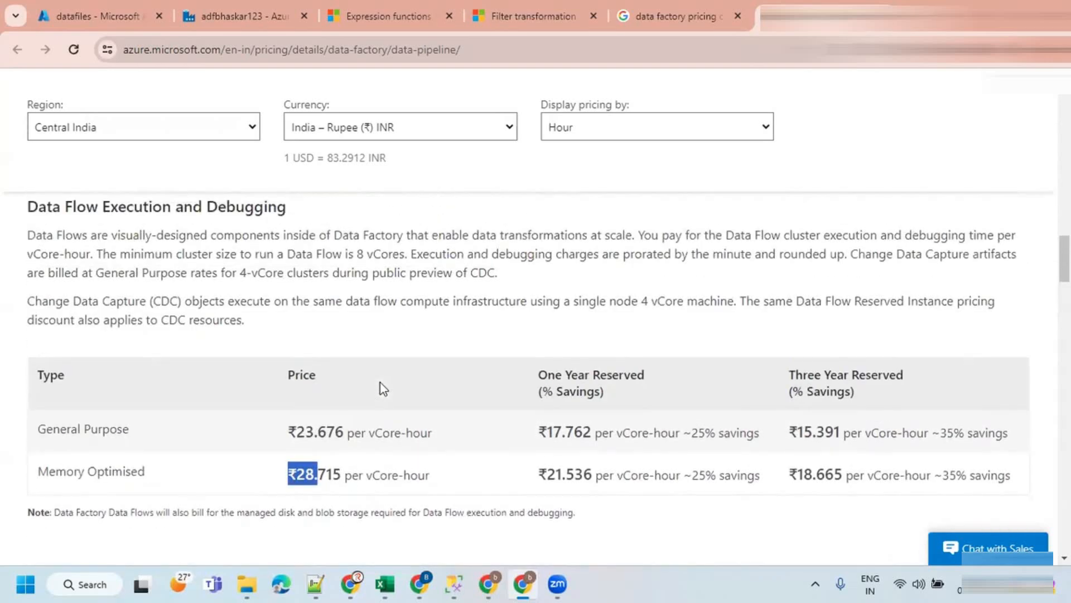
pyautogui.scroll(15, 381, 383)
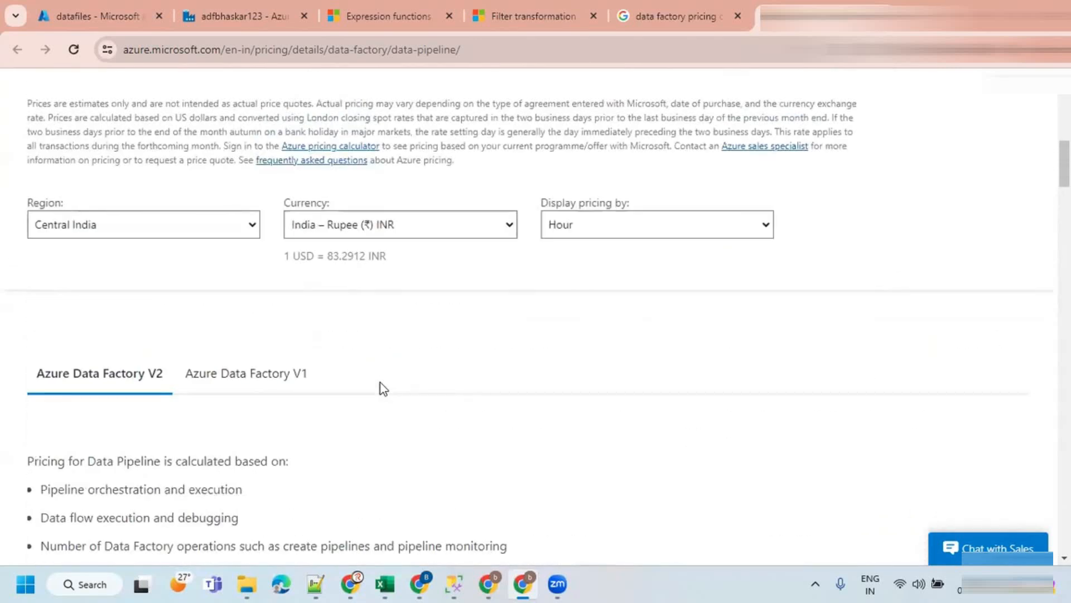
pyautogui.scroll(-5, 381, 385)
pyautogui.scroll(4, 380, 385)
pyautogui.scroll(-1, 381, 385)
pyautogui.scroll(1, 380, 385)
pyautogui.scroll(-3, 504, 407)
pyautogui.scroll(5, 508, 360)
pyautogui.scroll(-4, 508, 361)
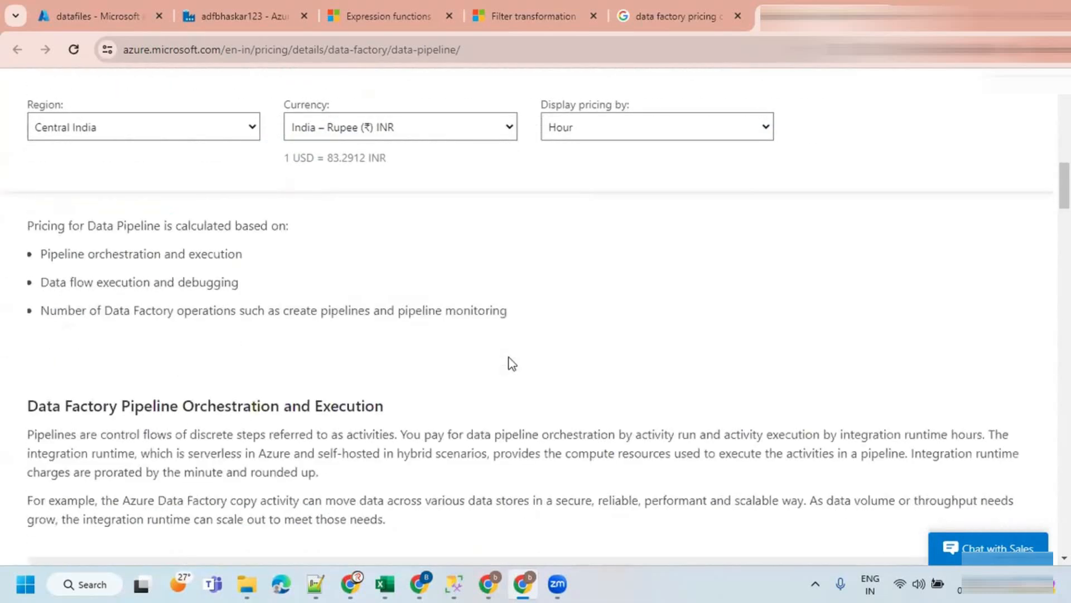
# Review the data movement, pipeline and external pipeline activity rows with their Azure Integration Runtime prices in the orchestration table.
pyautogui.scroll(-5, 512, 364)
pyautogui.moveTo(30, 354); pyautogui.dragTo(172, 360)
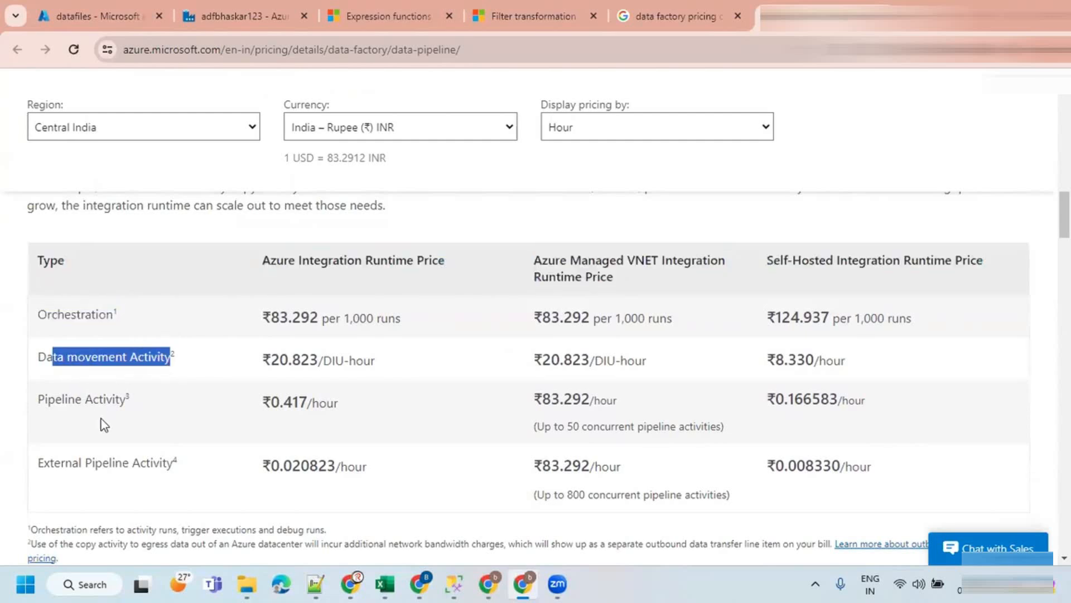
pyautogui.moveTo(258, 362); pyautogui.dragTo(305, 392)
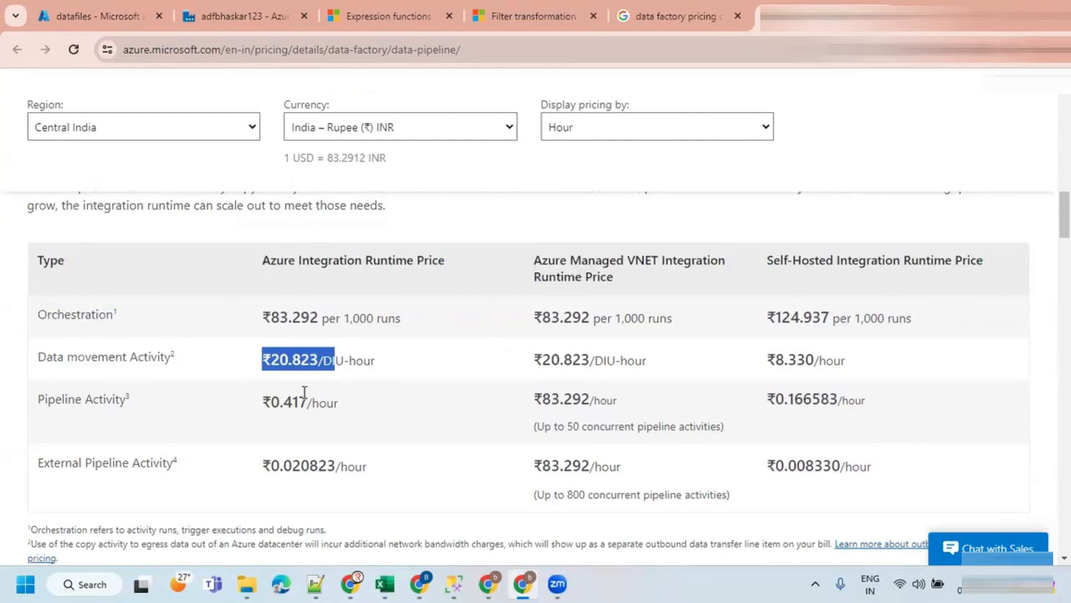
pyautogui.moveTo(38, 400); pyautogui.dragTo(138, 419)
pyautogui.moveTo(260, 402); pyautogui.dragTo(361, 403)
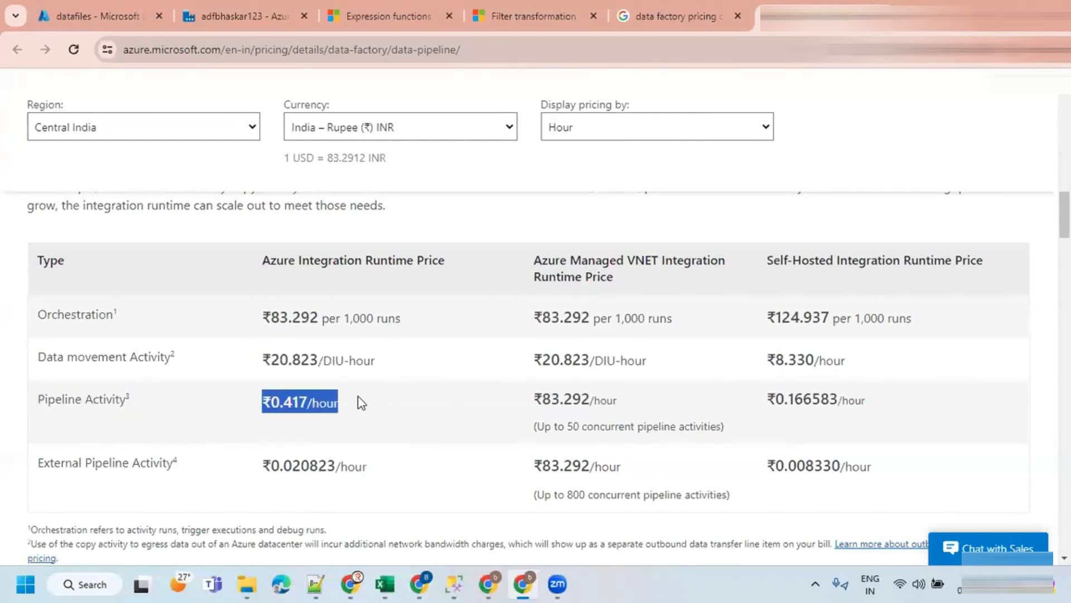
pyautogui.moveTo(38, 463); pyautogui.dragTo(206, 458)
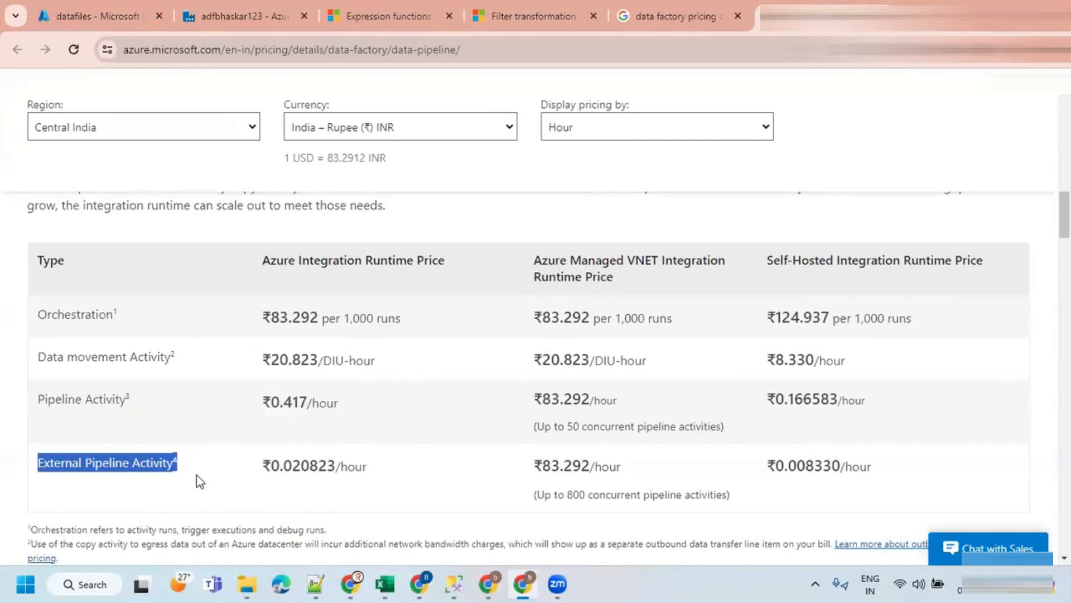
pyautogui.click(356, 431)
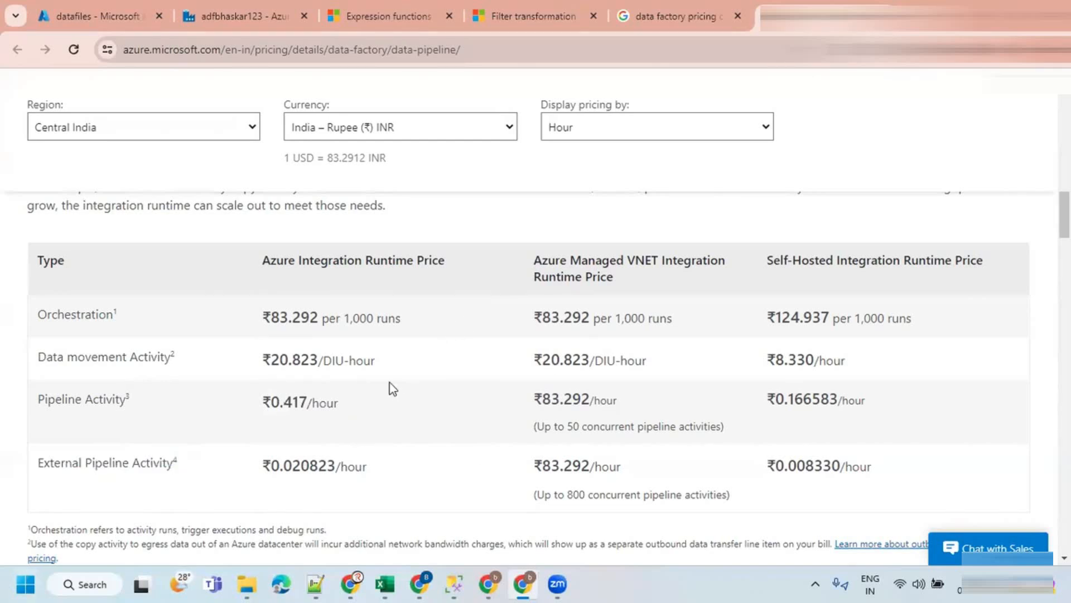
# Compare the orchestration prices per 1,000 runs for the self-hosted, Azure and Azure Managed VNET integration runtimes.
pyautogui.moveTo(768, 318); pyautogui.dragTo(926, 319)
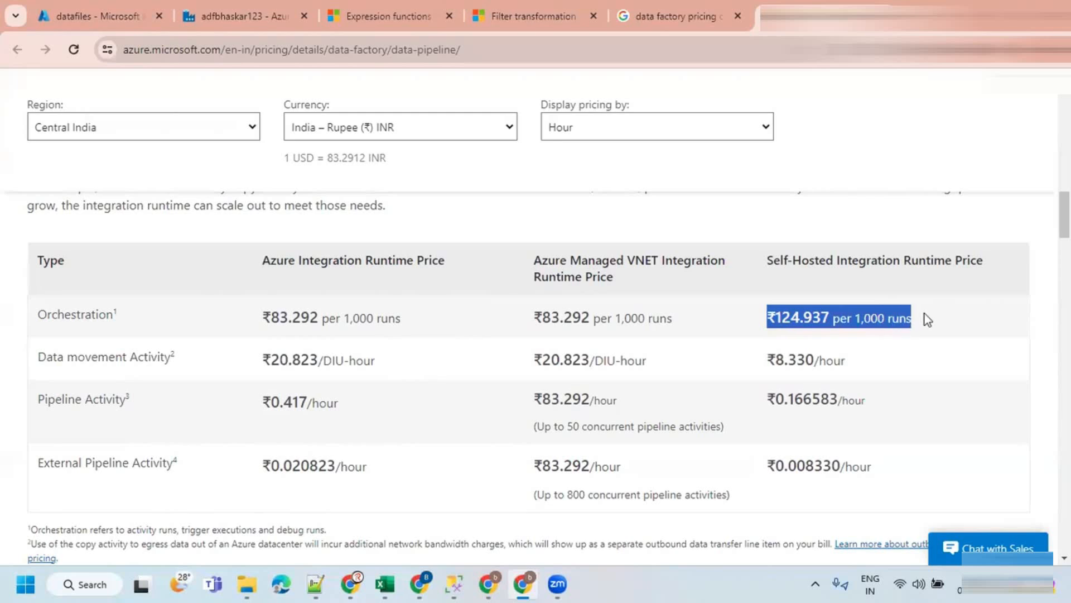
pyautogui.click(277, 316)
pyautogui.moveTo(277, 317); pyautogui.dragTo(393, 316)
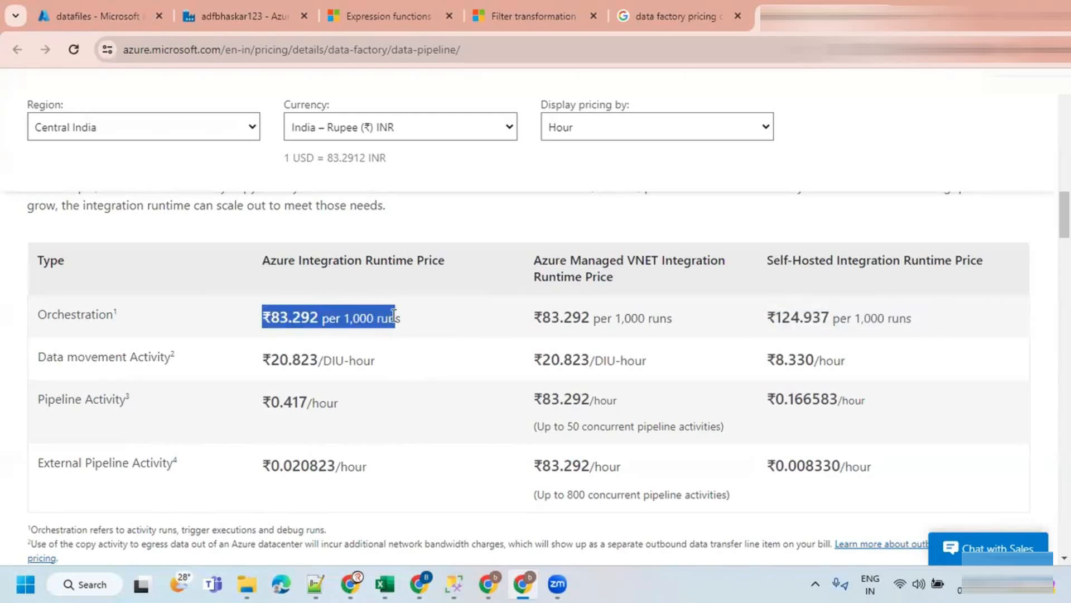
pyautogui.moveTo(768, 317); pyautogui.dragTo(931, 324)
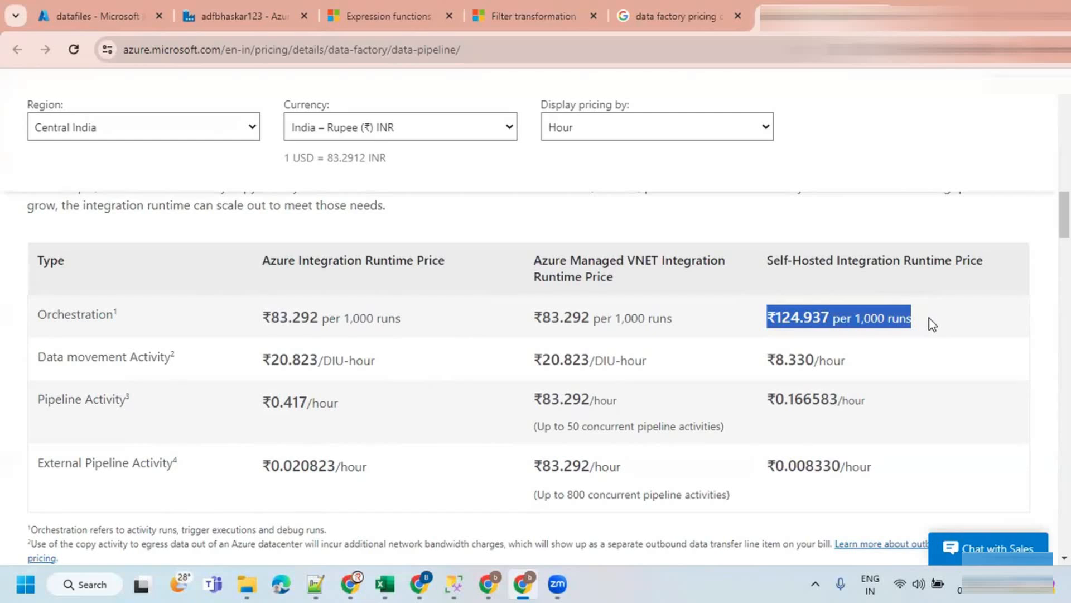
pyautogui.click(911, 373)
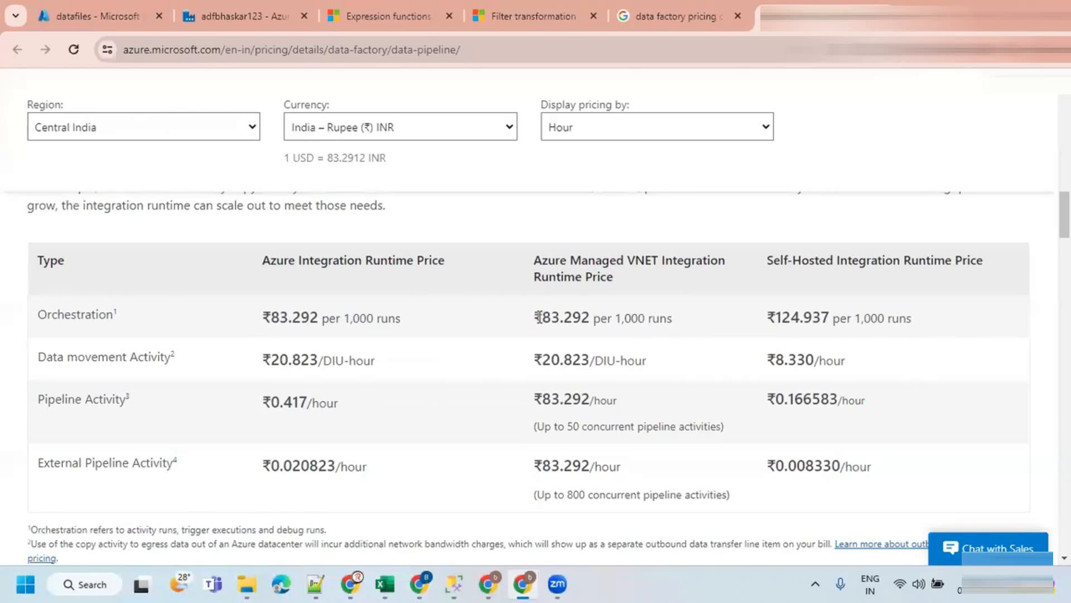
pyautogui.moveTo(534, 322); pyautogui.dragTo(677, 327)
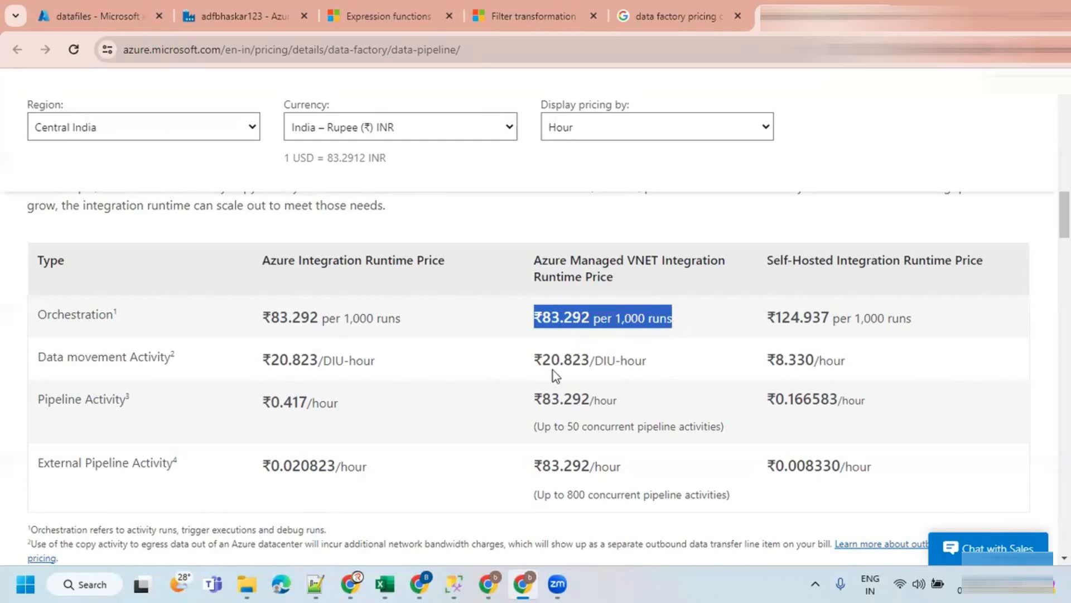
# Examine the Azure Managed VNET Integration Runtime price for data movement activity, declining the sales chat offer.
pyautogui.moveTo(534, 360); pyautogui.dragTo(649, 362)
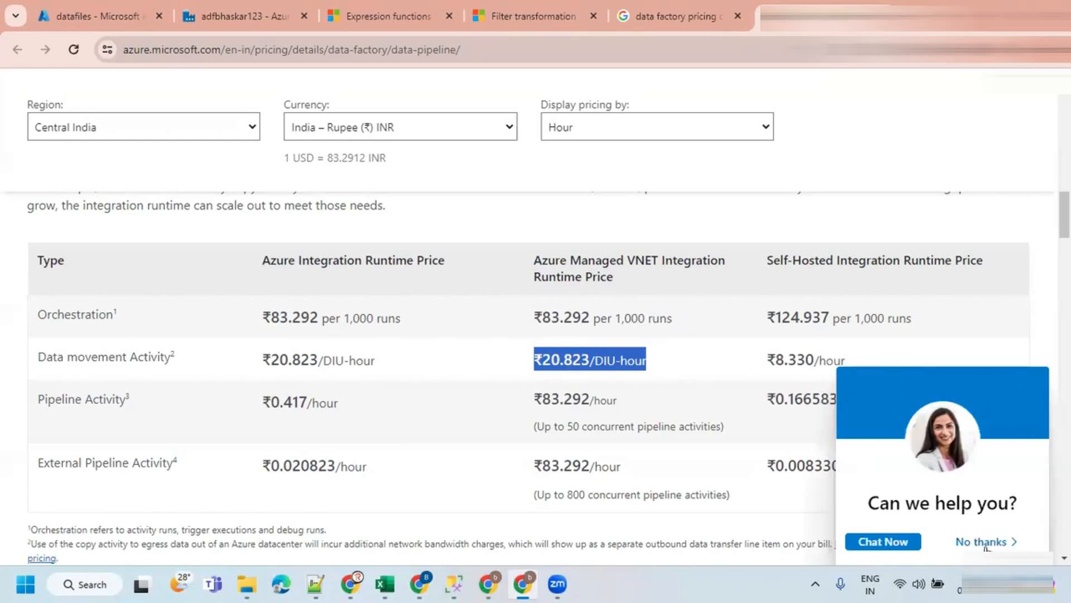
pyautogui.click(982, 543)
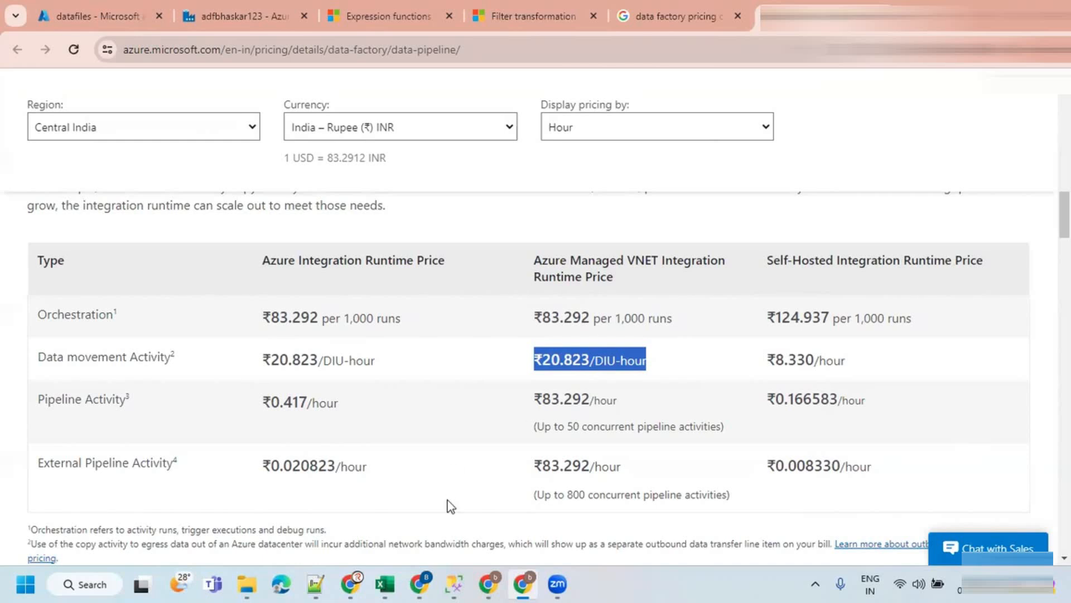
pyautogui.click(538, 357)
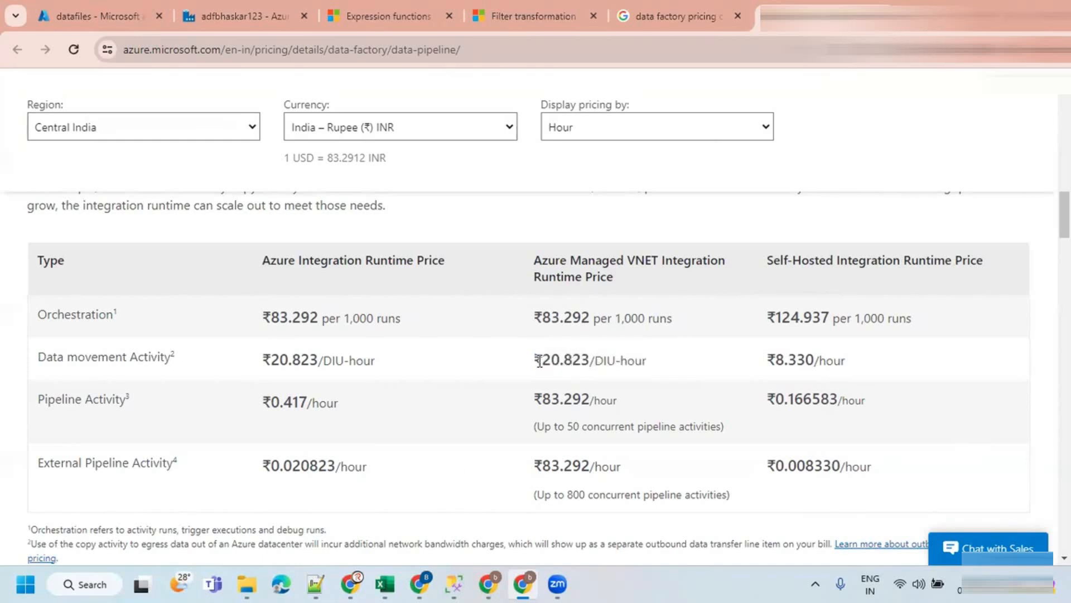
pyautogui.moveTo(534, 358); pyautogui.dragTo(602, 355)
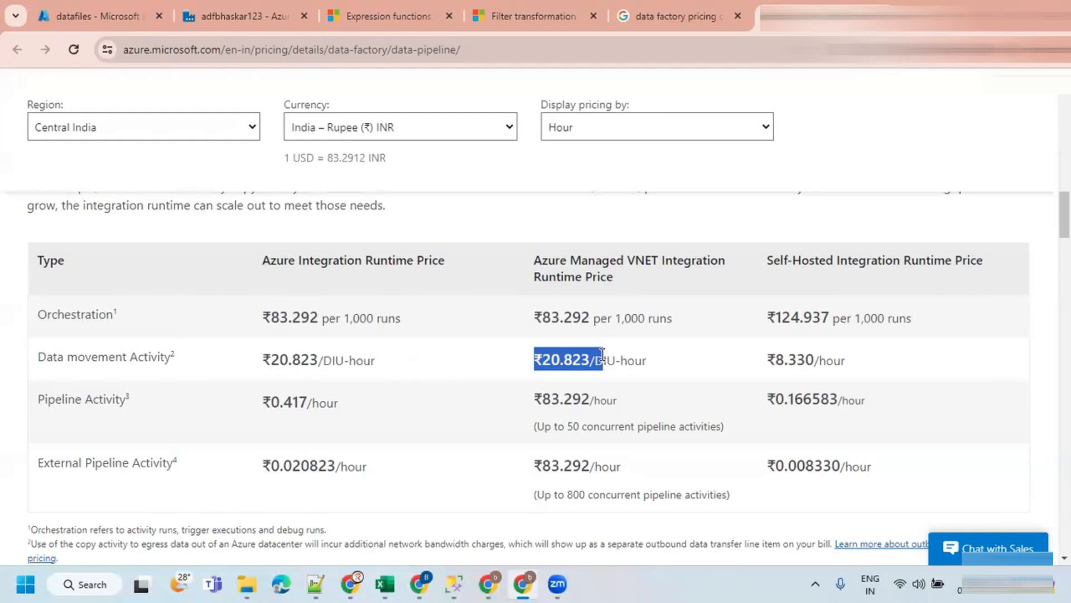
pyautogui.click(675, 372)
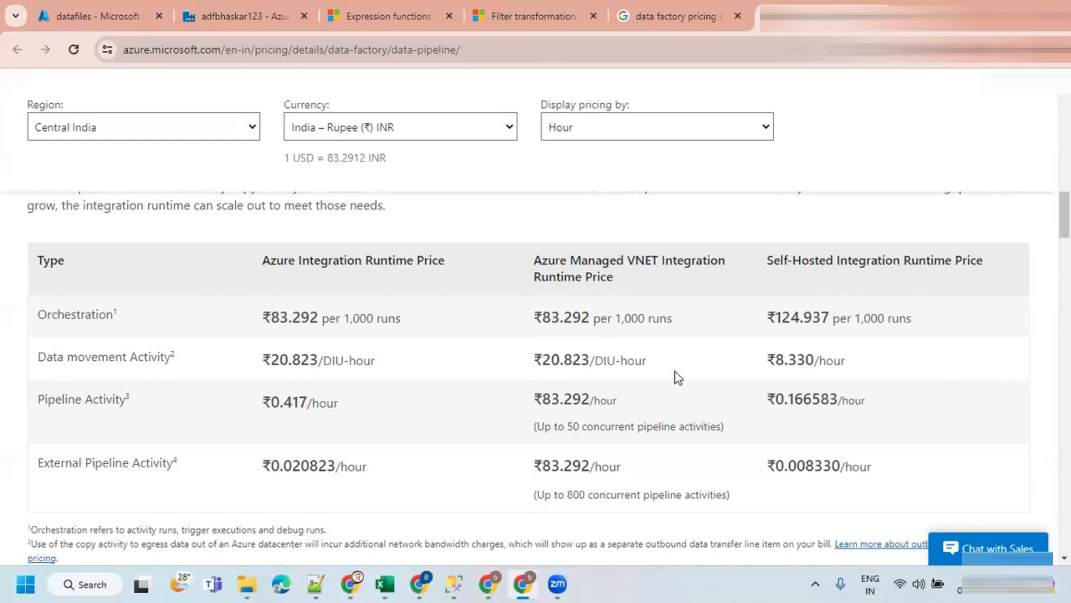